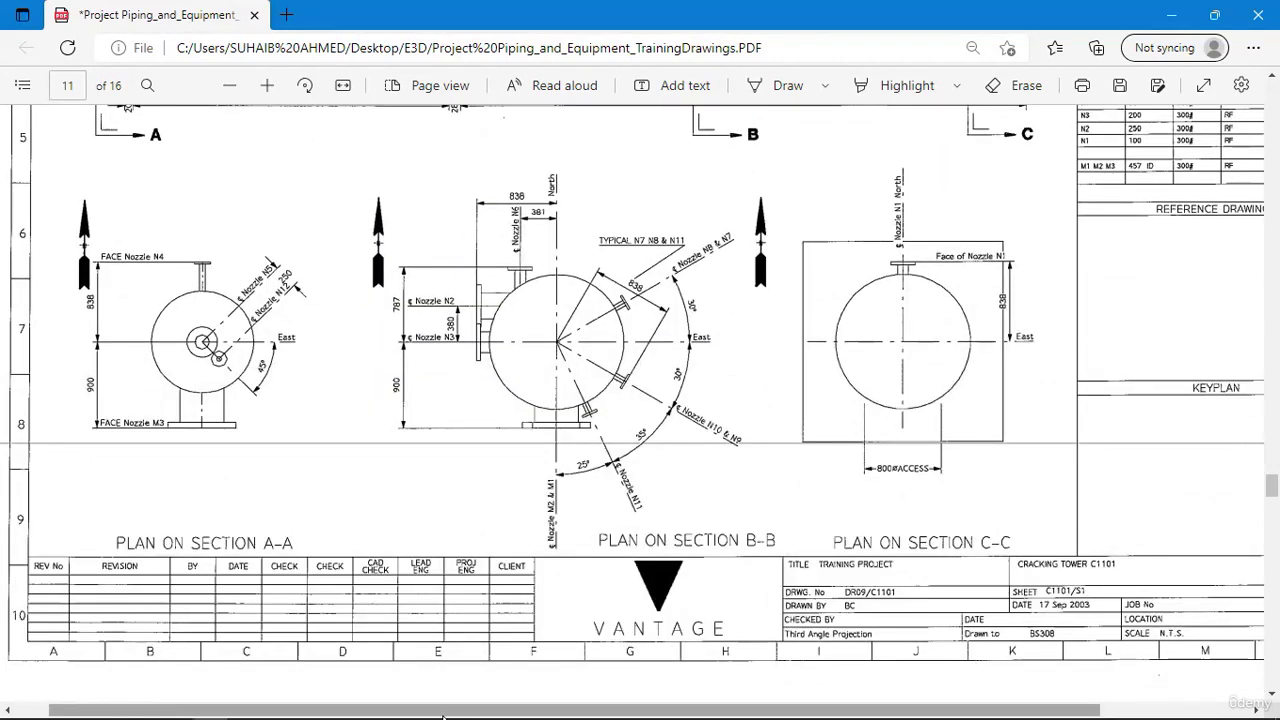
- Switch to AVEVA Everything3D and create an equipment item named c1101 in ZONE Equipment, at E 0mm, N 0mm, U 0mm
click(345, 706)
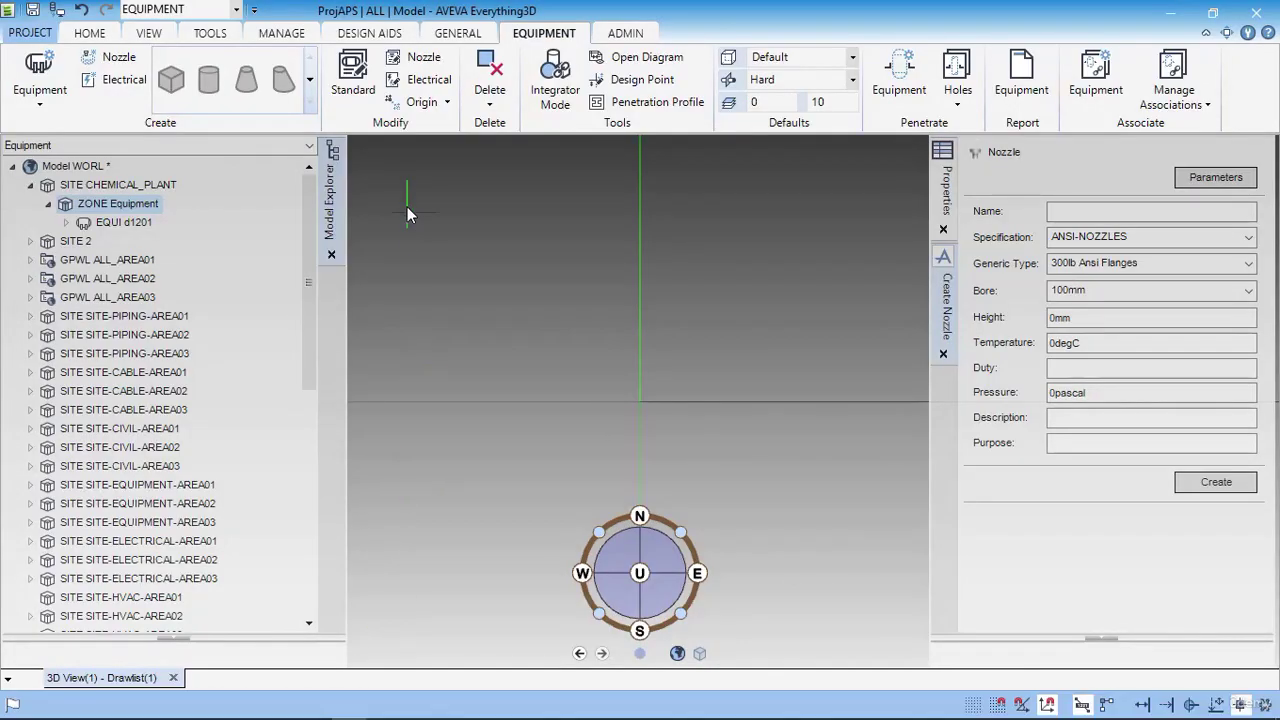
click(140, 205)
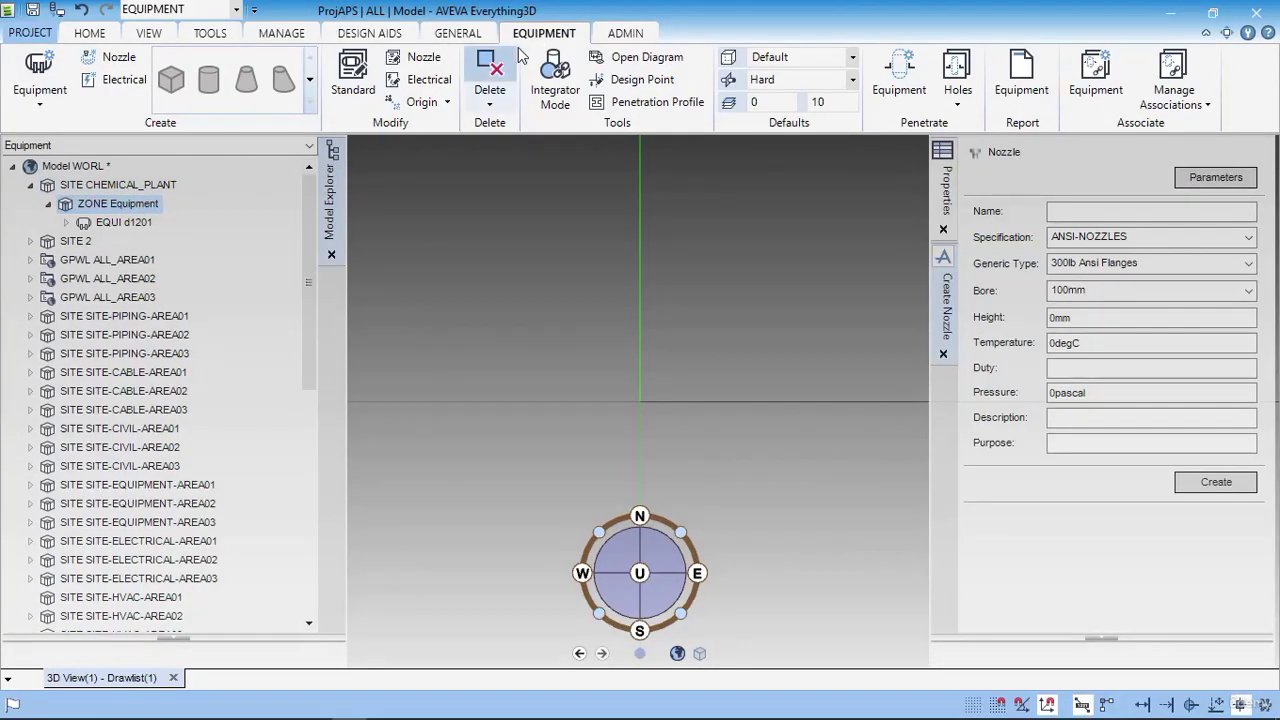
click(39, 100)
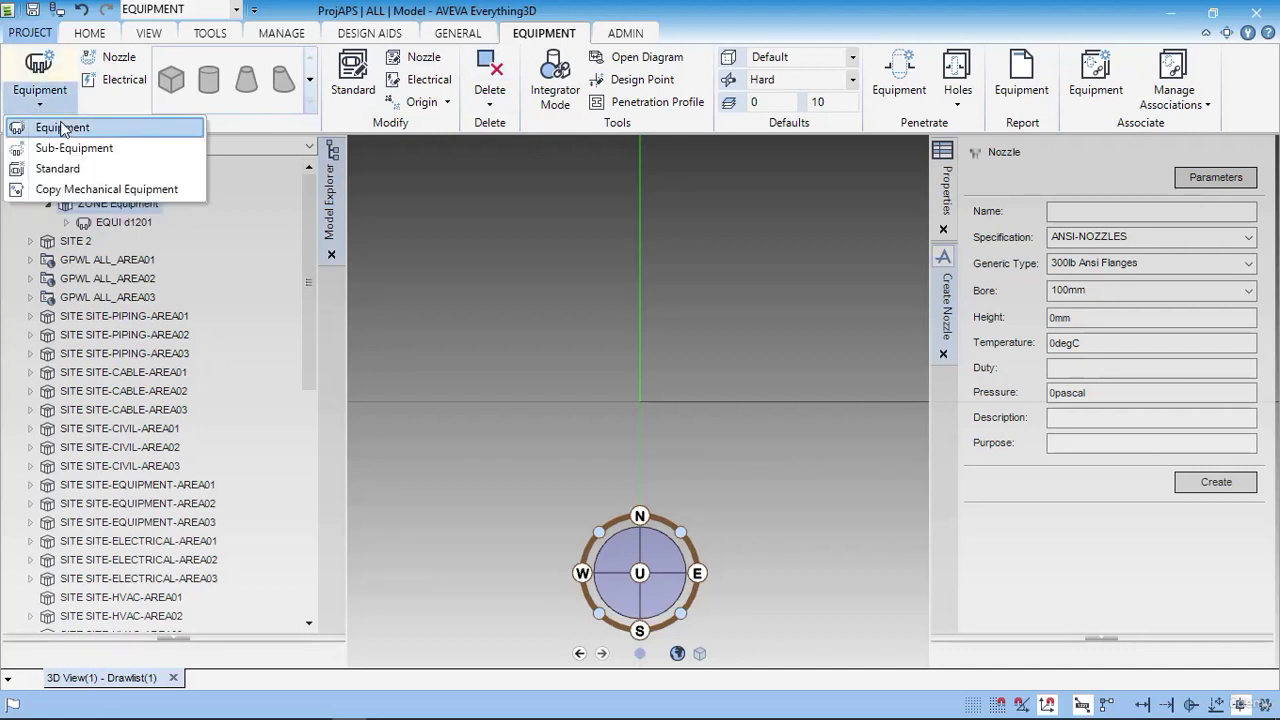
click(61, 122)
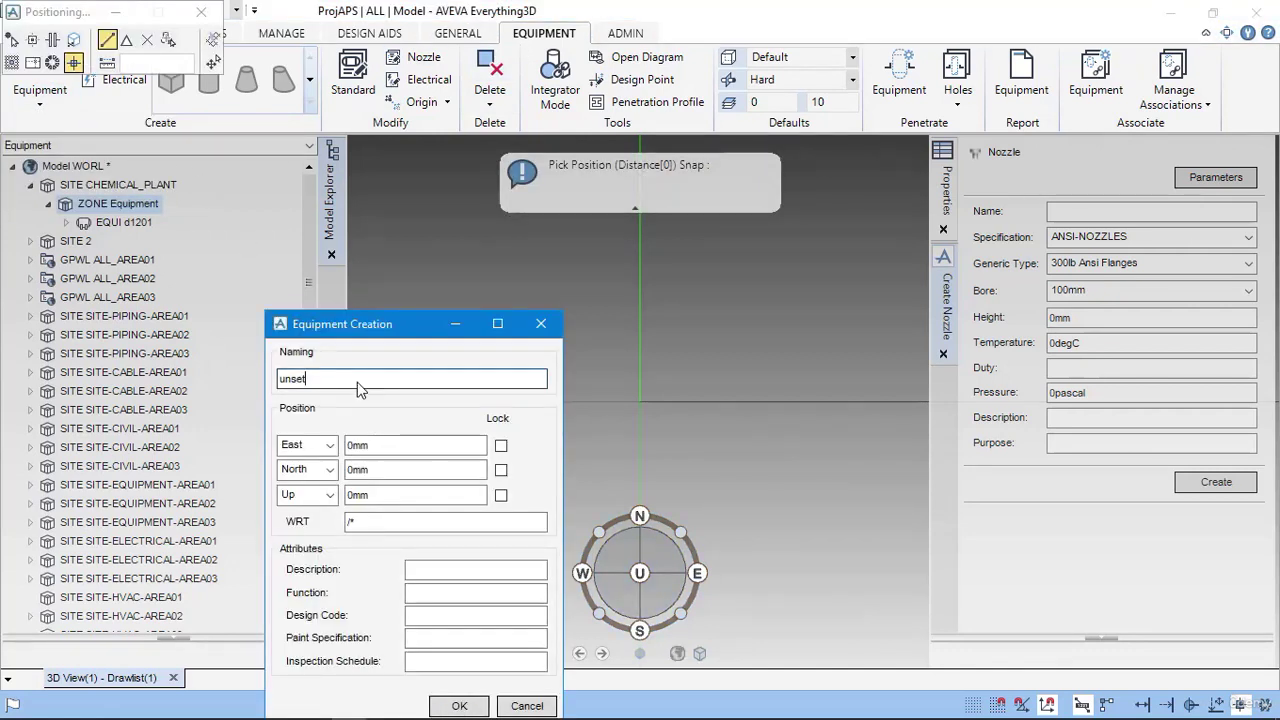
double_click(357, 382)
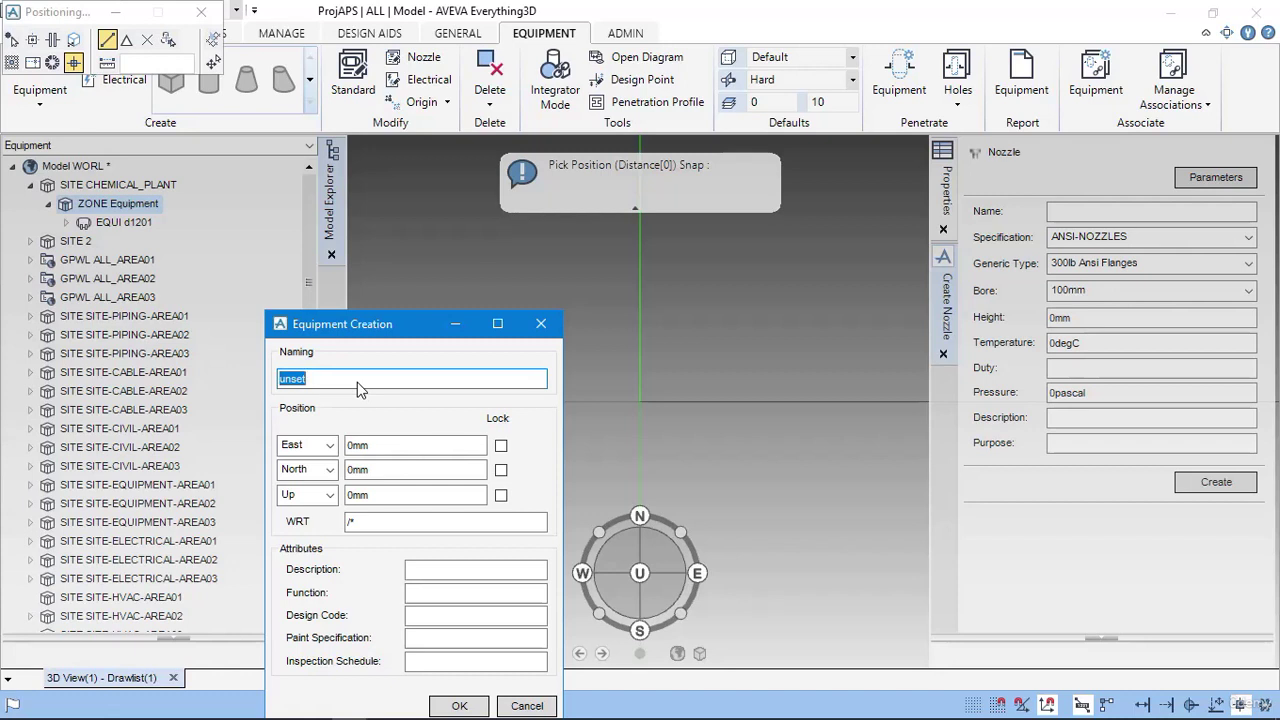
text(c1101)
click(459, 706)
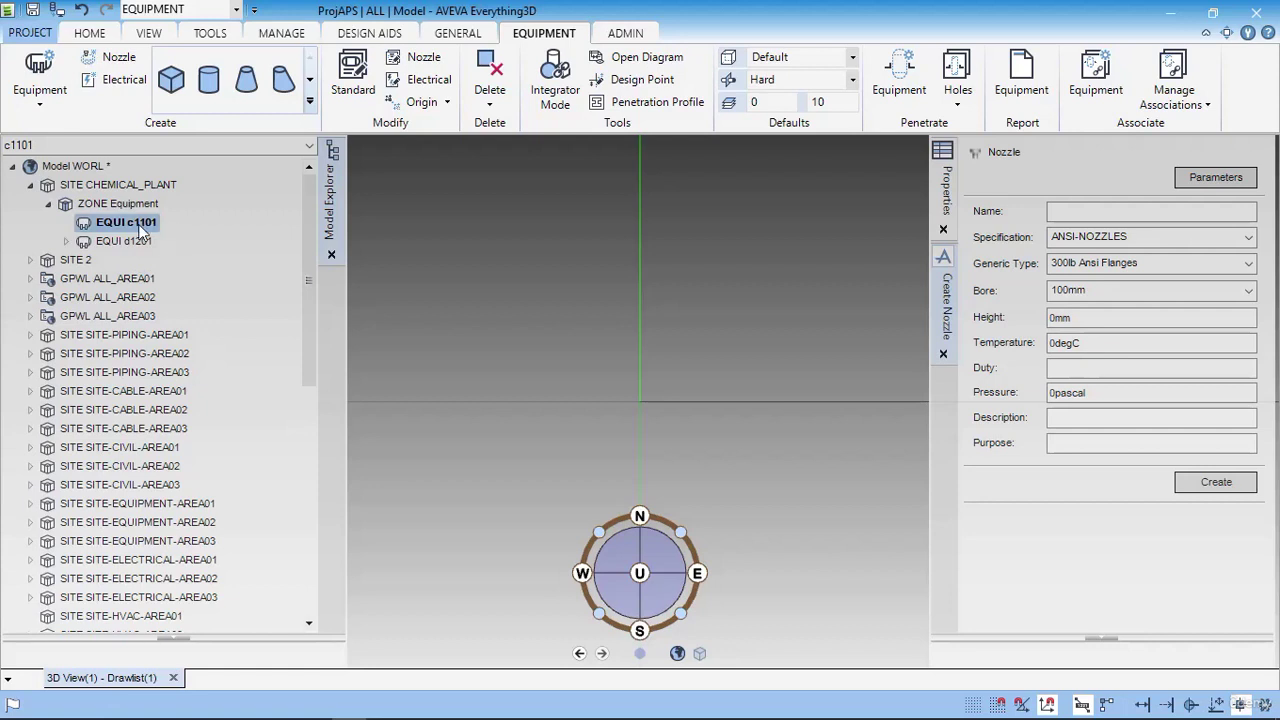
- Switch to the PDF training drawings and examine the cracking tower C1101 elevation, nozzle specification and section plans for its base dimensions
mouse_move(640, 714)
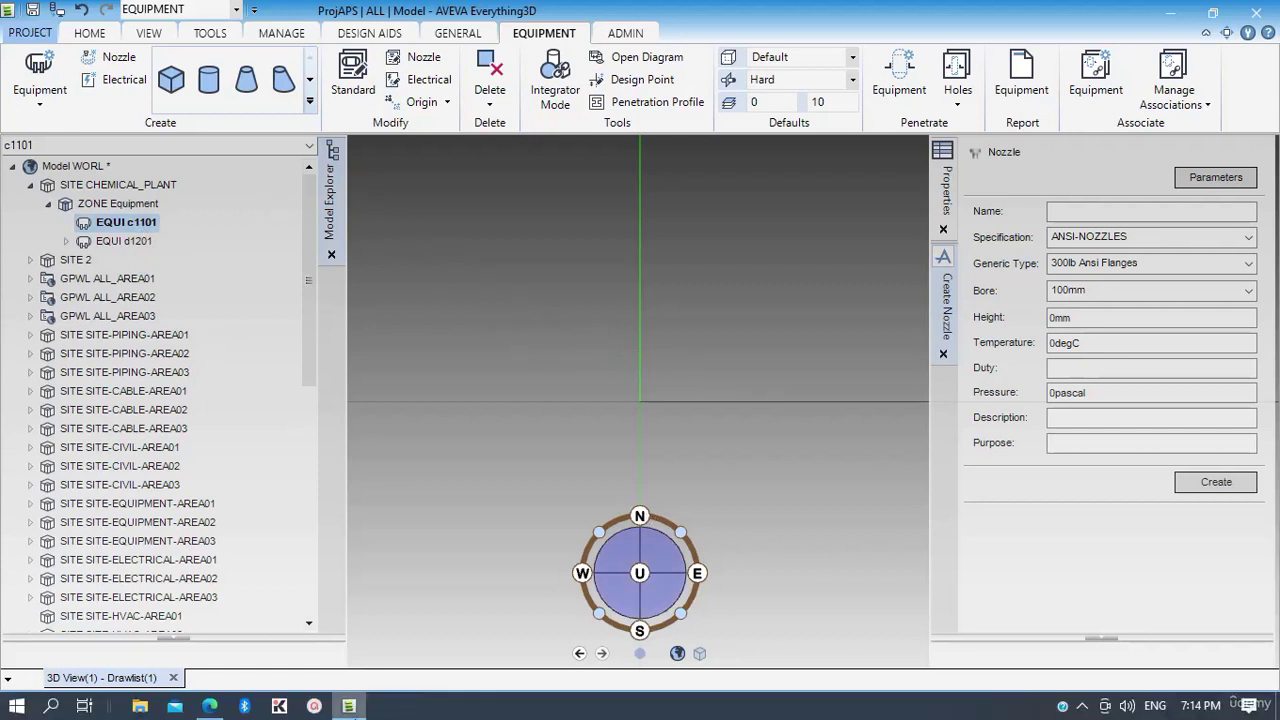
click(209, 706)
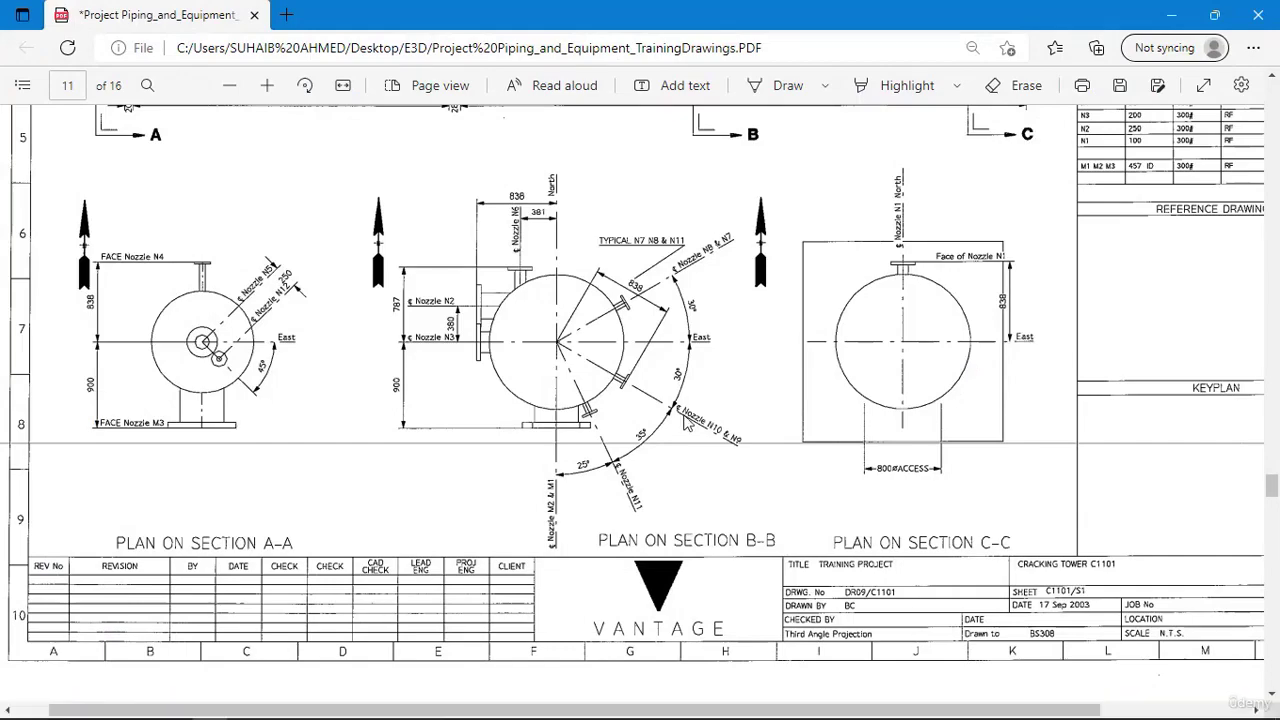
scroll(708, 396, up, 5)
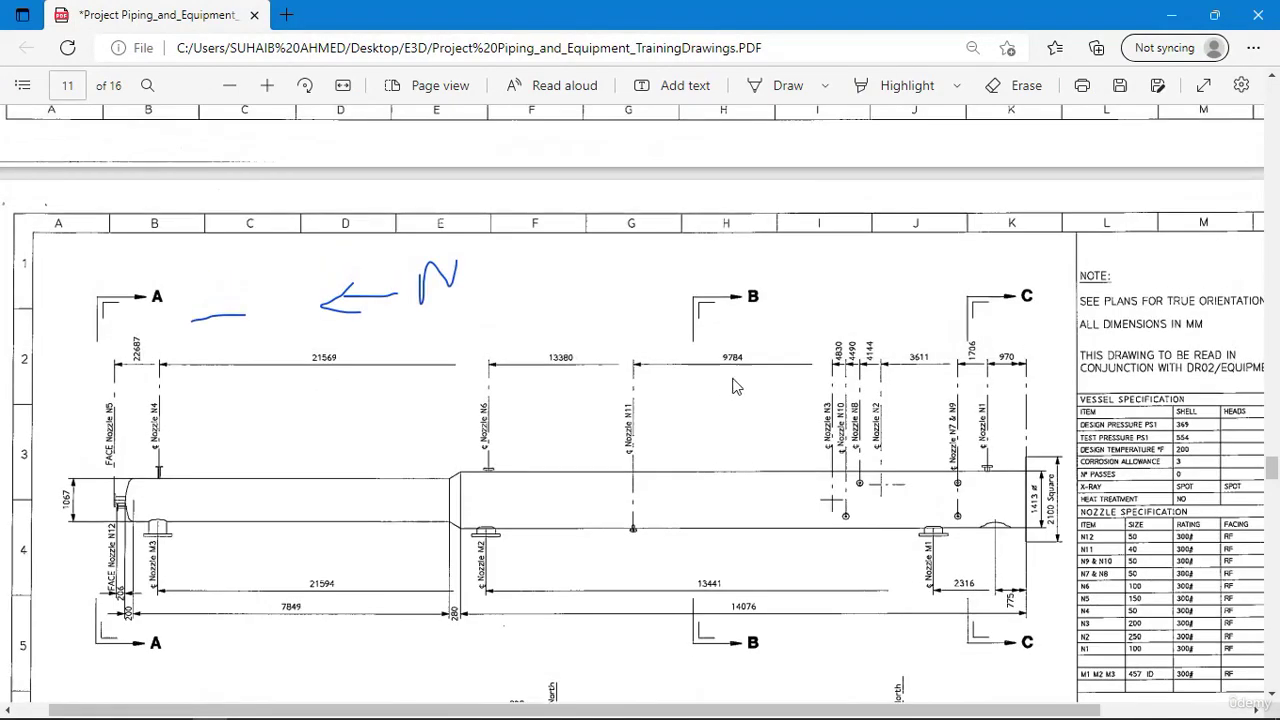
scroll(711, 360, down, 3)
scroll(700, 365, up, 3)
scroll(756, 385, down, 3)
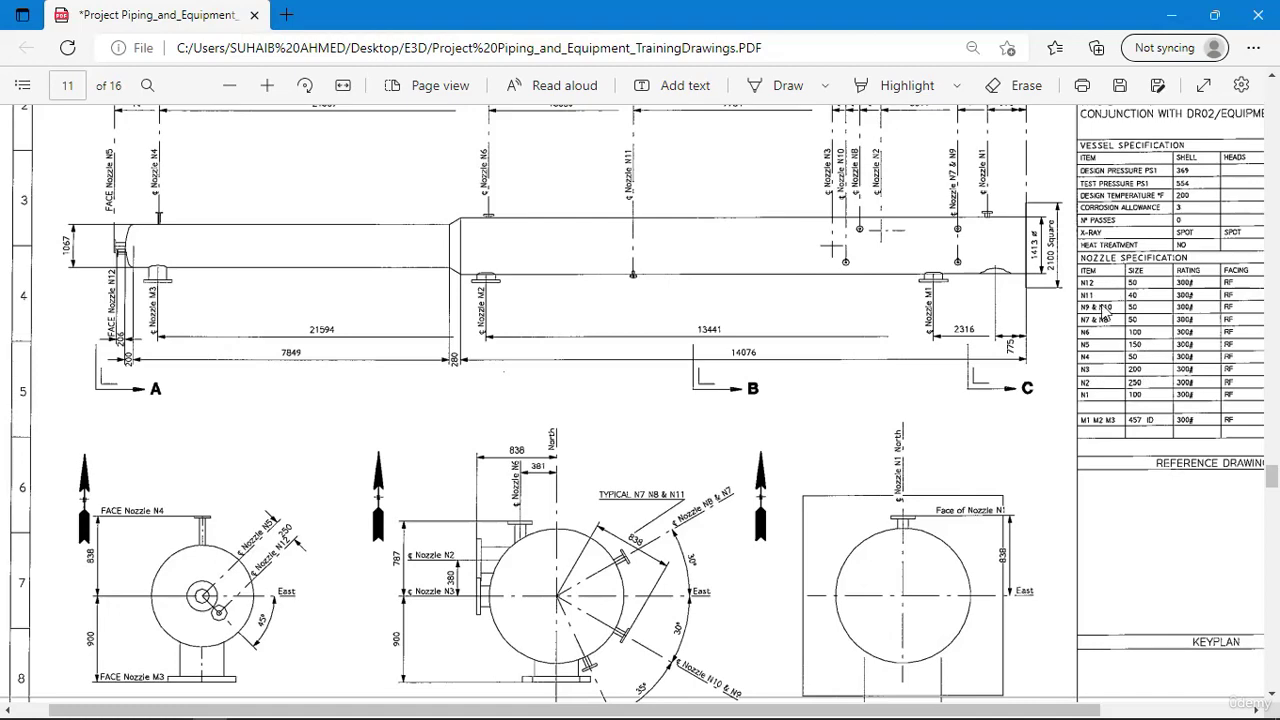
scroll(850, 480, up, 5)
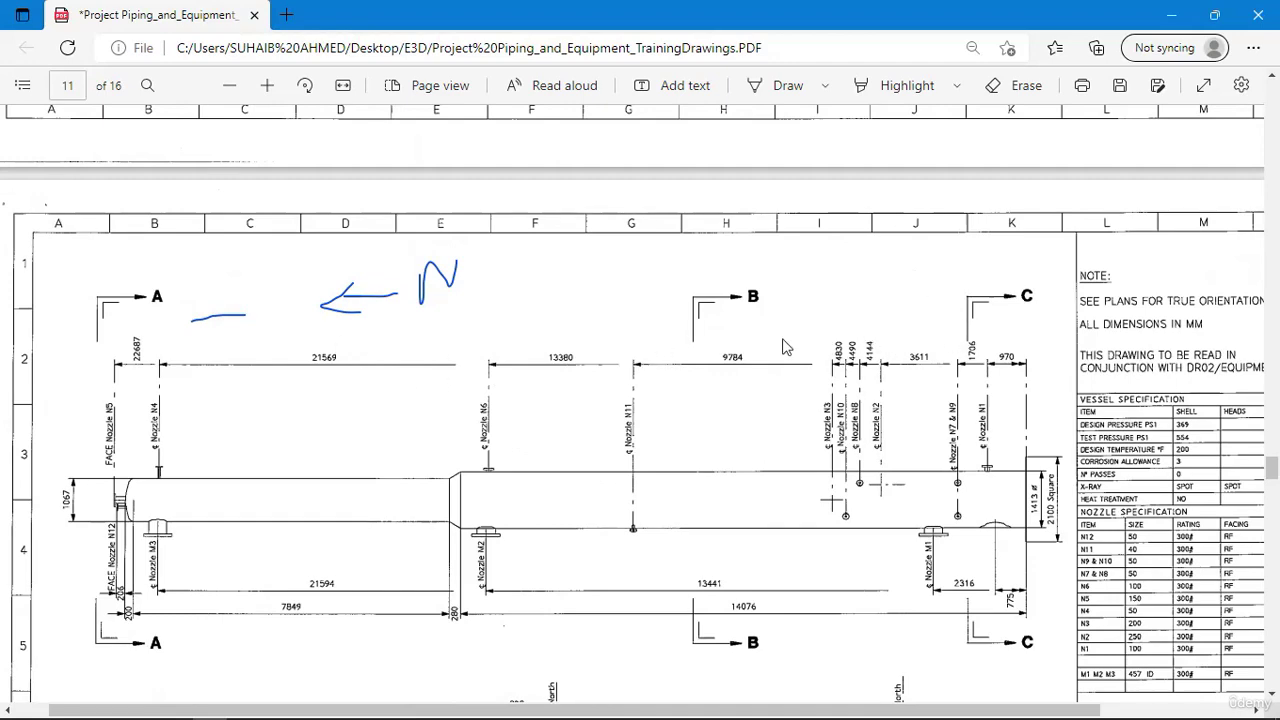
scroll(586, 460, down, 5)
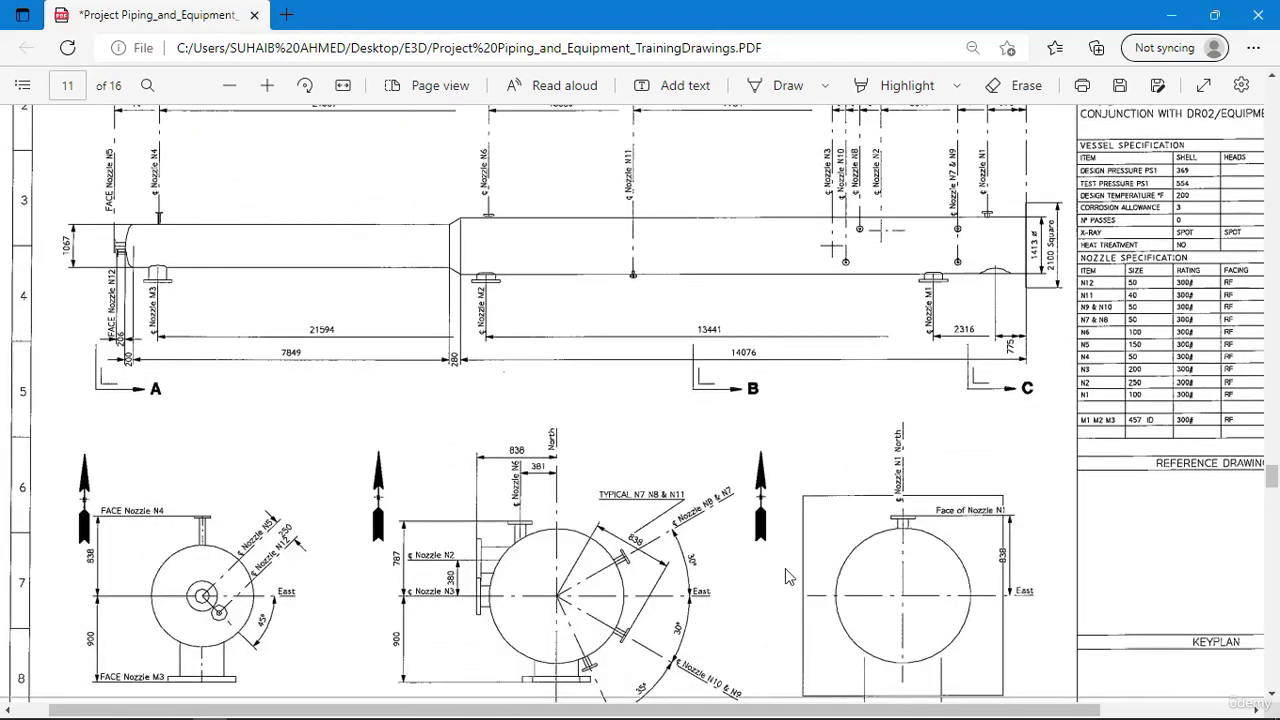
scroll(697, 530, up, 3)
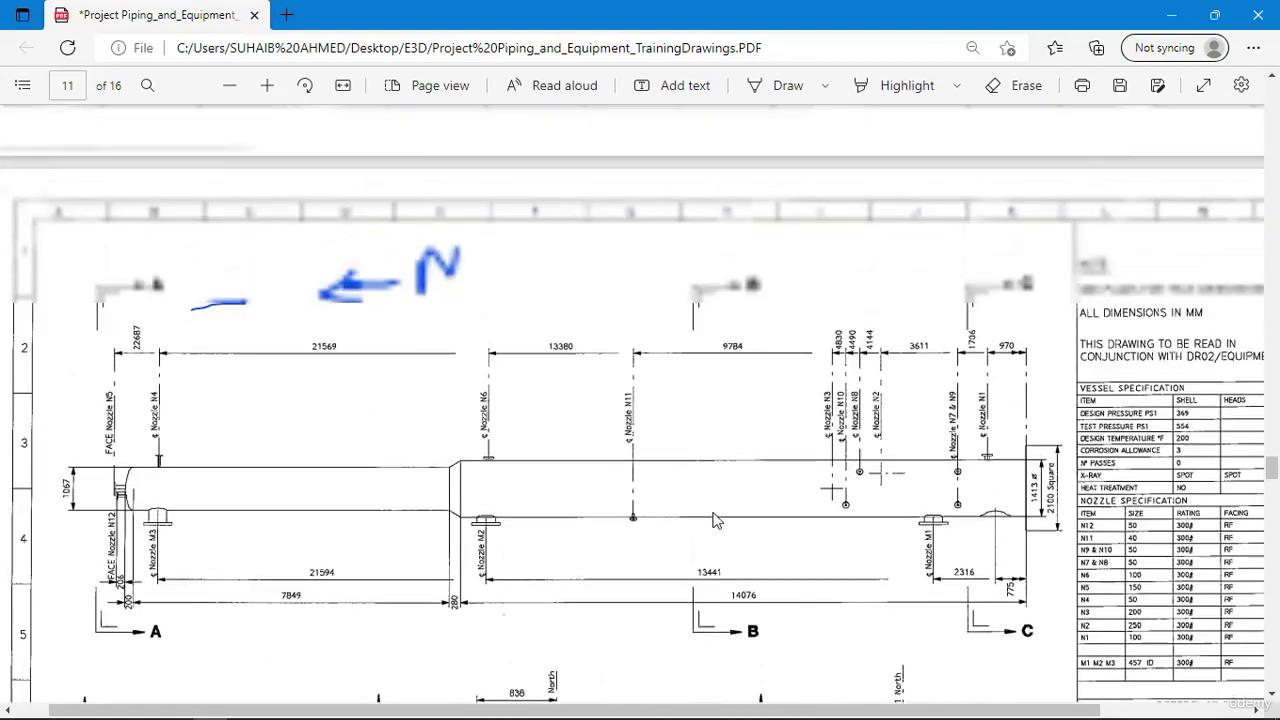
scroll(725, 520, down, 3)
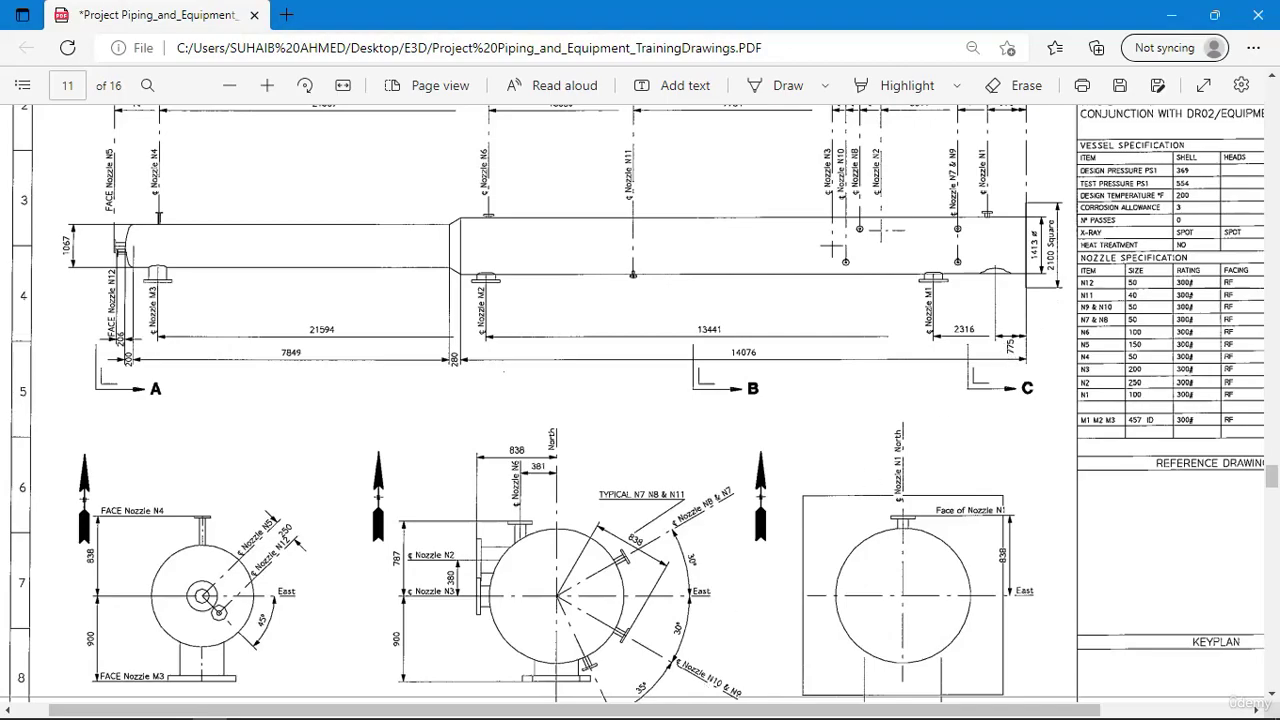
- Switch back to AVEVA Everything3D and start a box for c1101 with its first corner at E 0mm, N 0mm, U 0mm
click(352, 705)
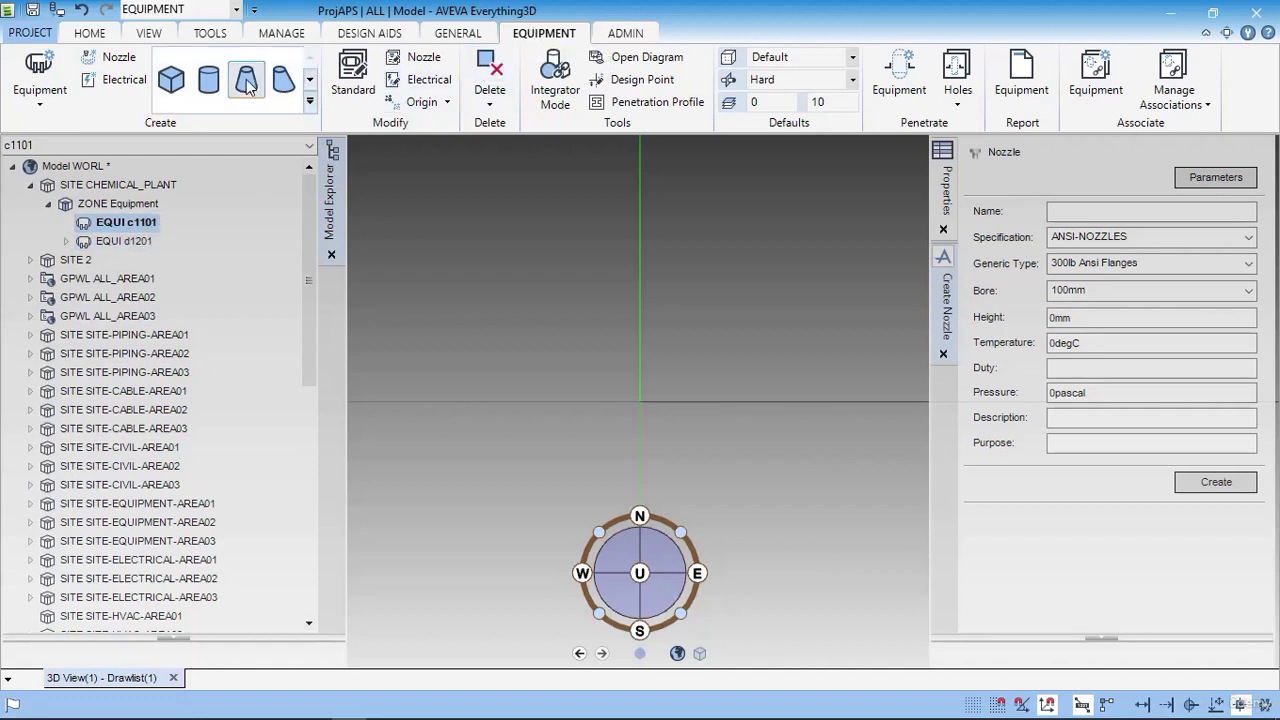
click(177, 94)
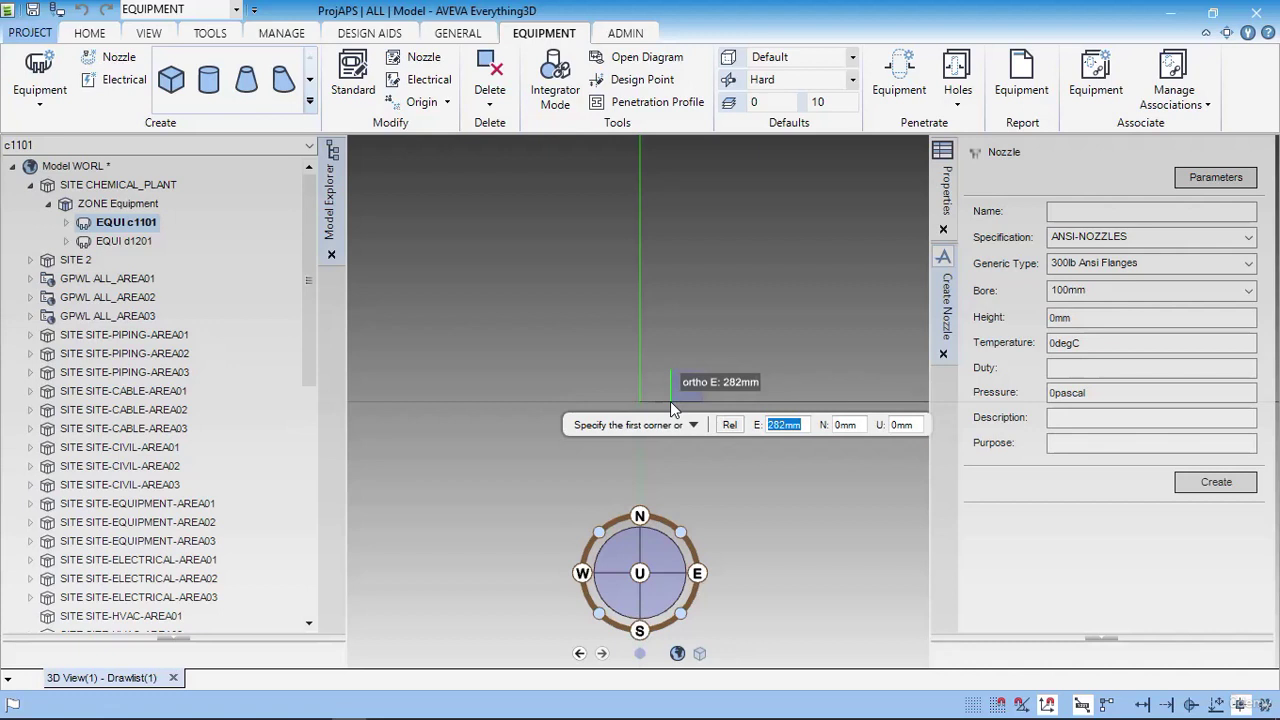
text(0)
key(Tab)
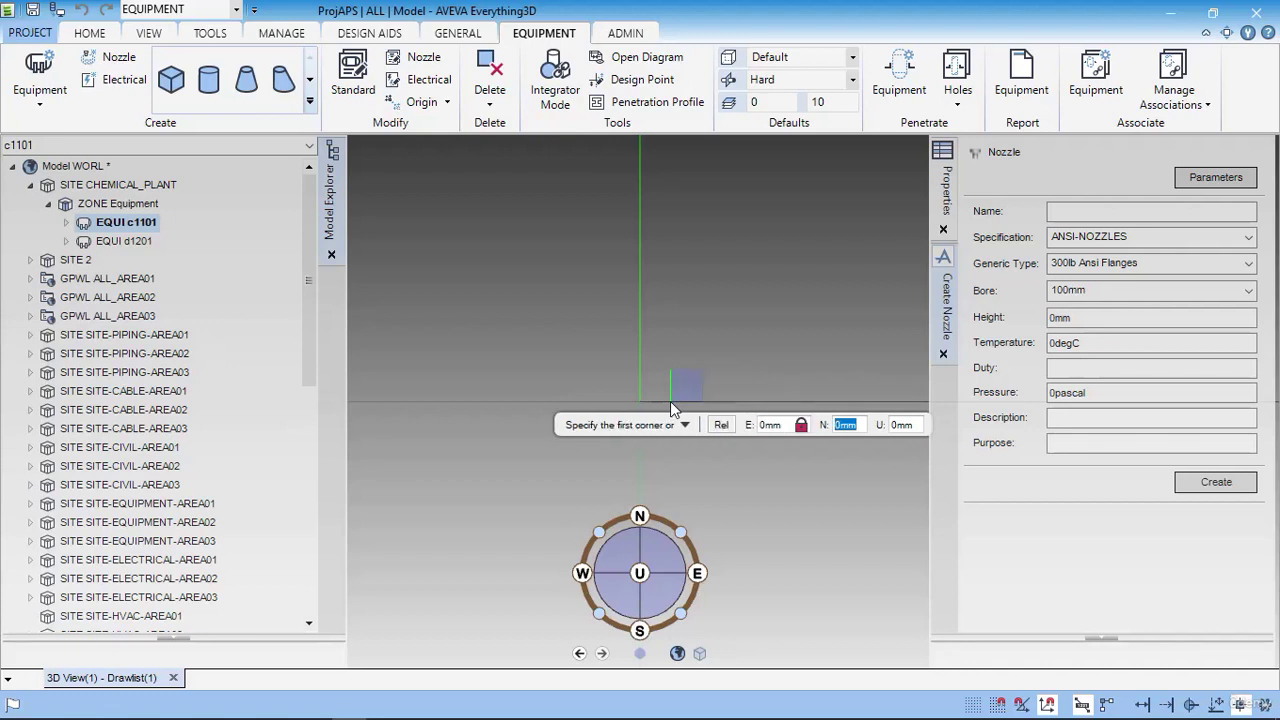
key(Tab)
key(Return)
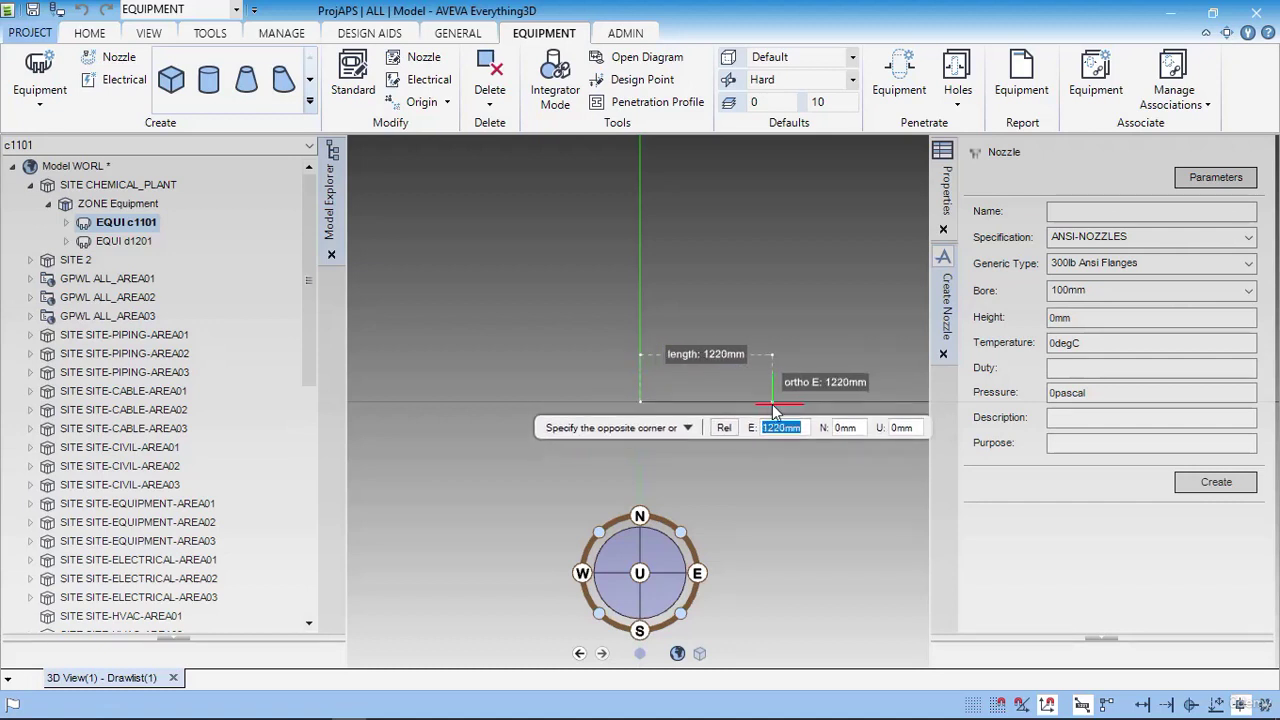
- Complete the box by setting its opposite corner to E 2100mm, N 2100mm, U 50mm
text(2100)
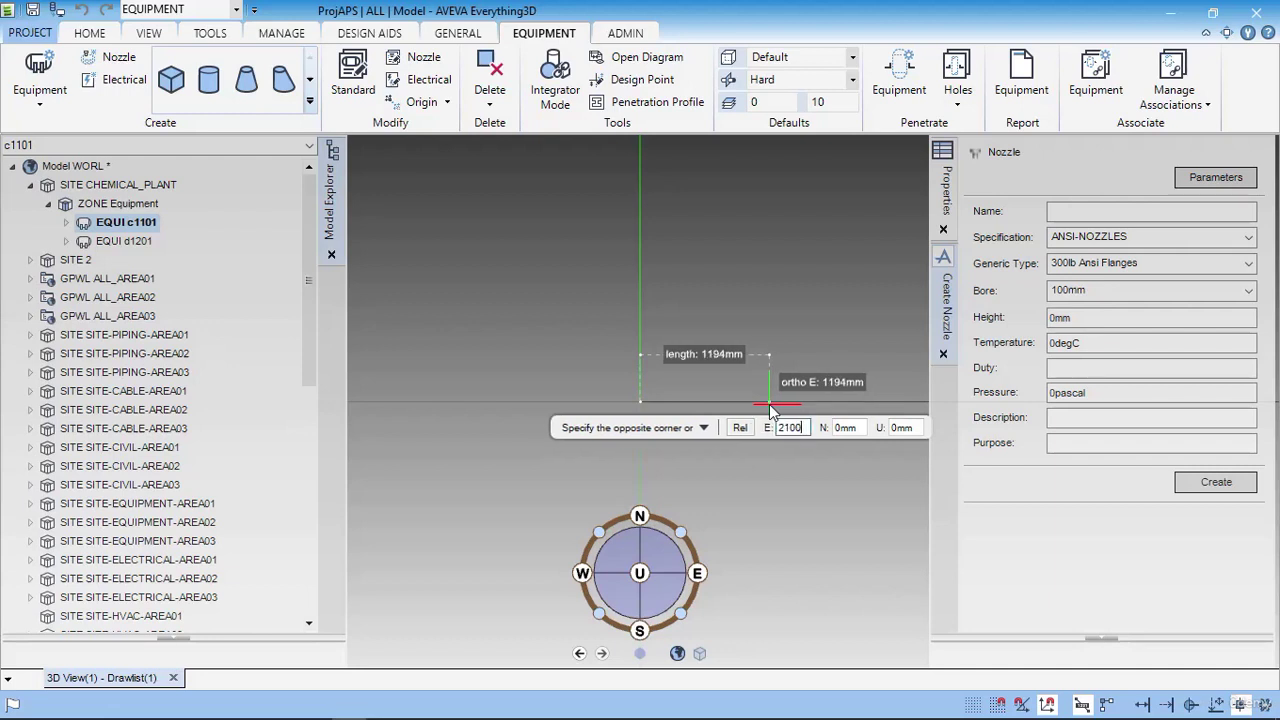
key(Tab)
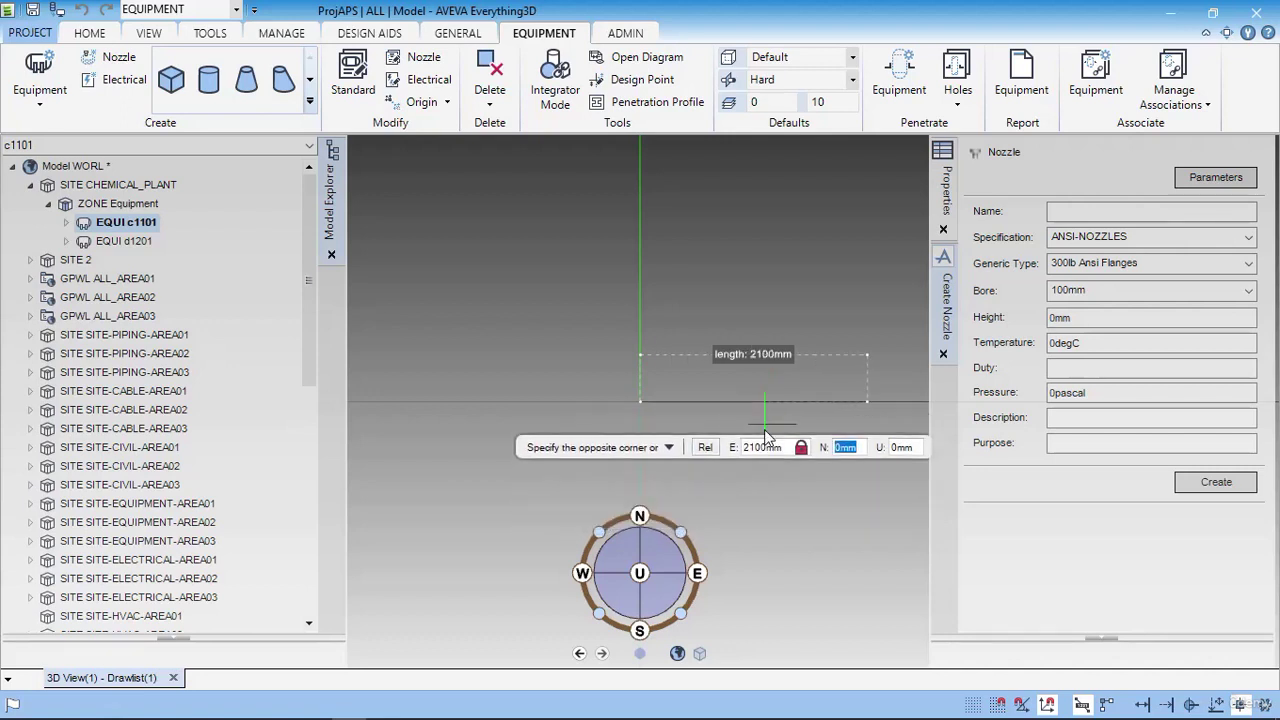
text(2100)
key(Tab)
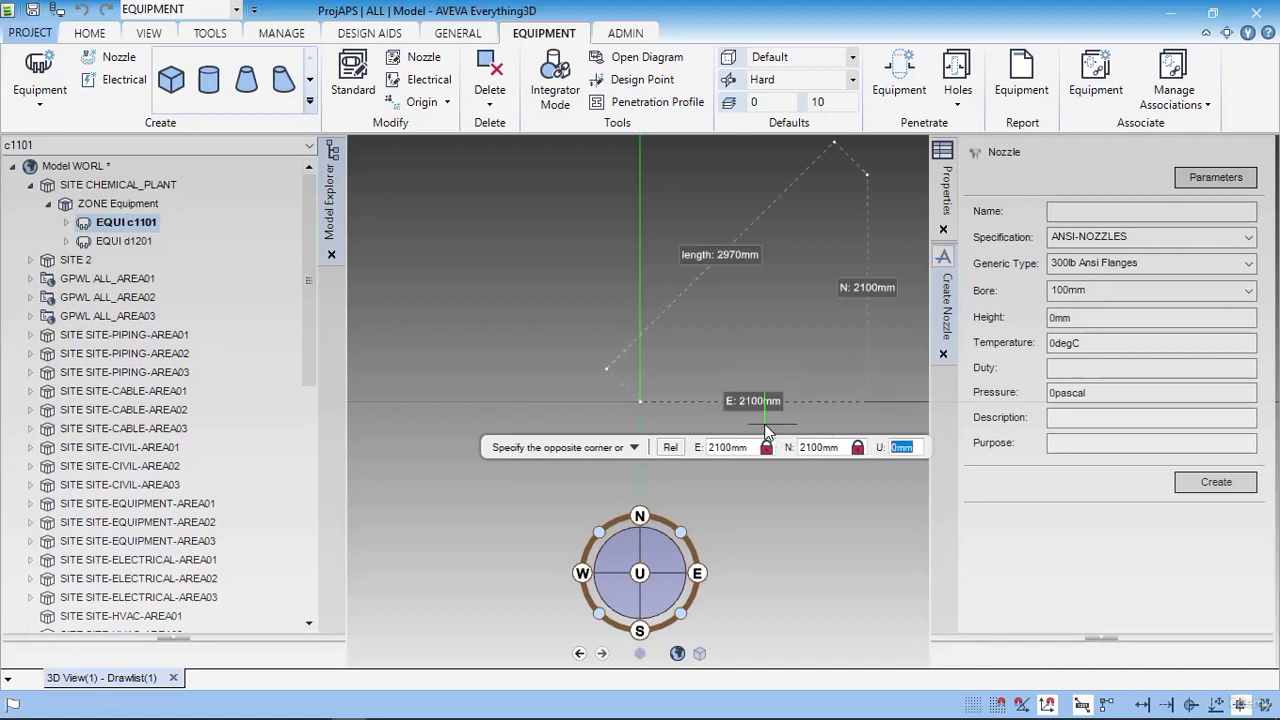
text(50)
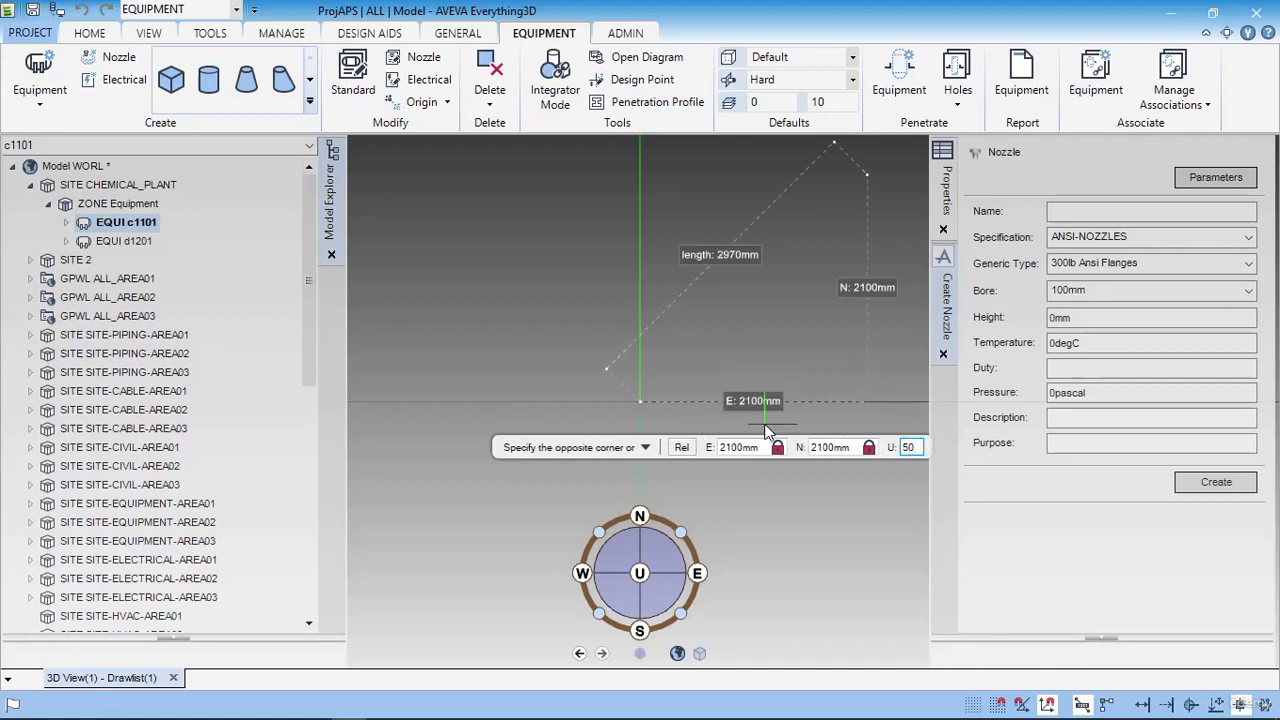
key(Tab)
key(Return)
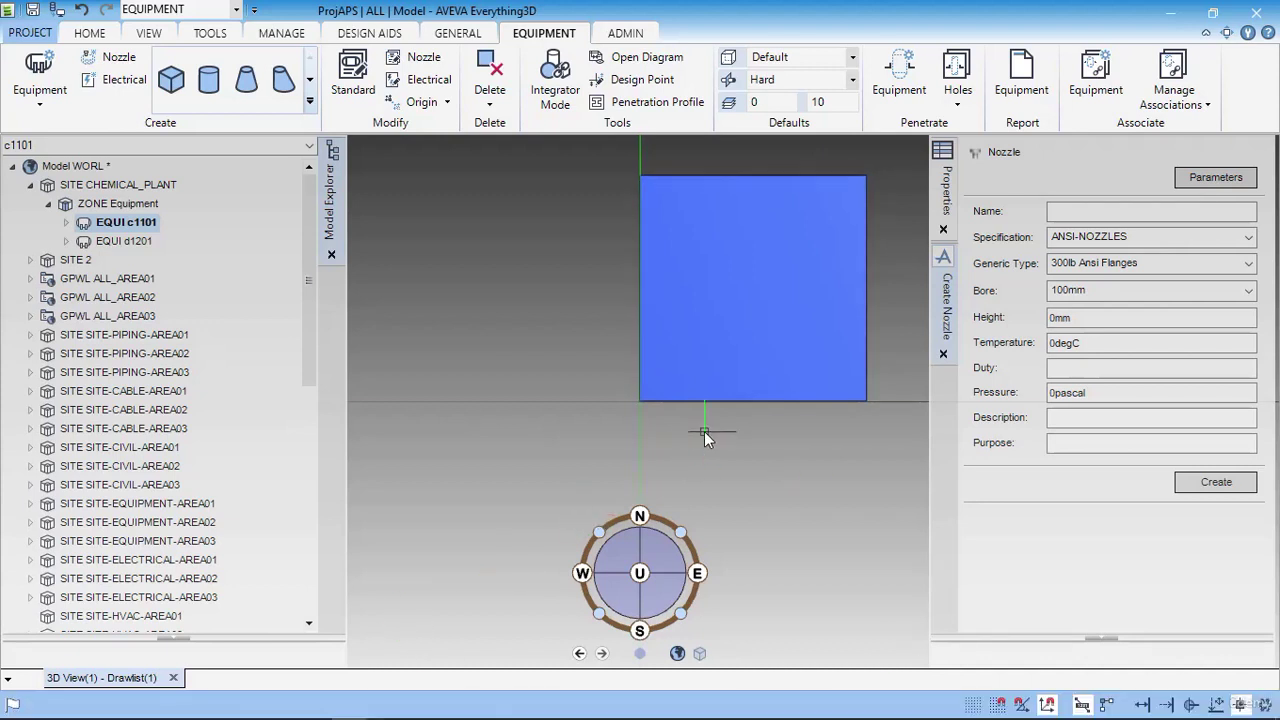
- Centre the box under c1101 on the origin by setting its position to E 0mm and N 0mm in its properties
scroll(704, 431, down, 2)
scroll(705, 430, down, 1)
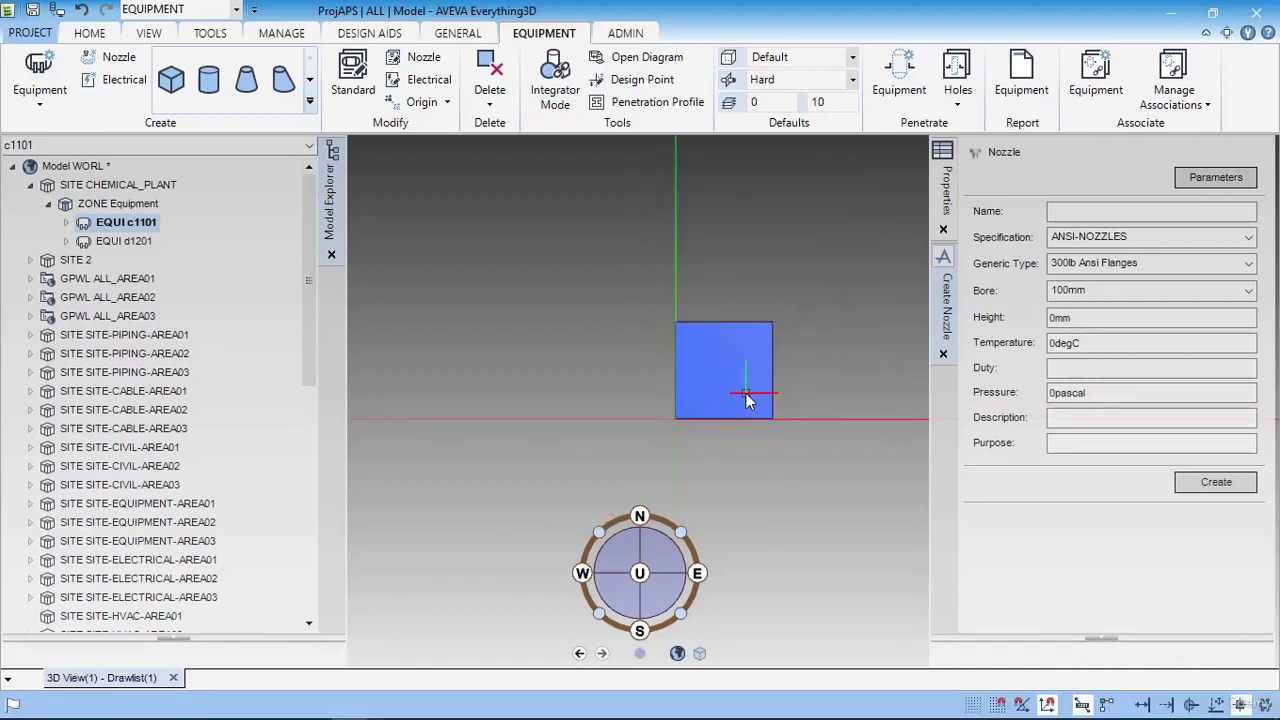
scroll(761, 424, up, 1)
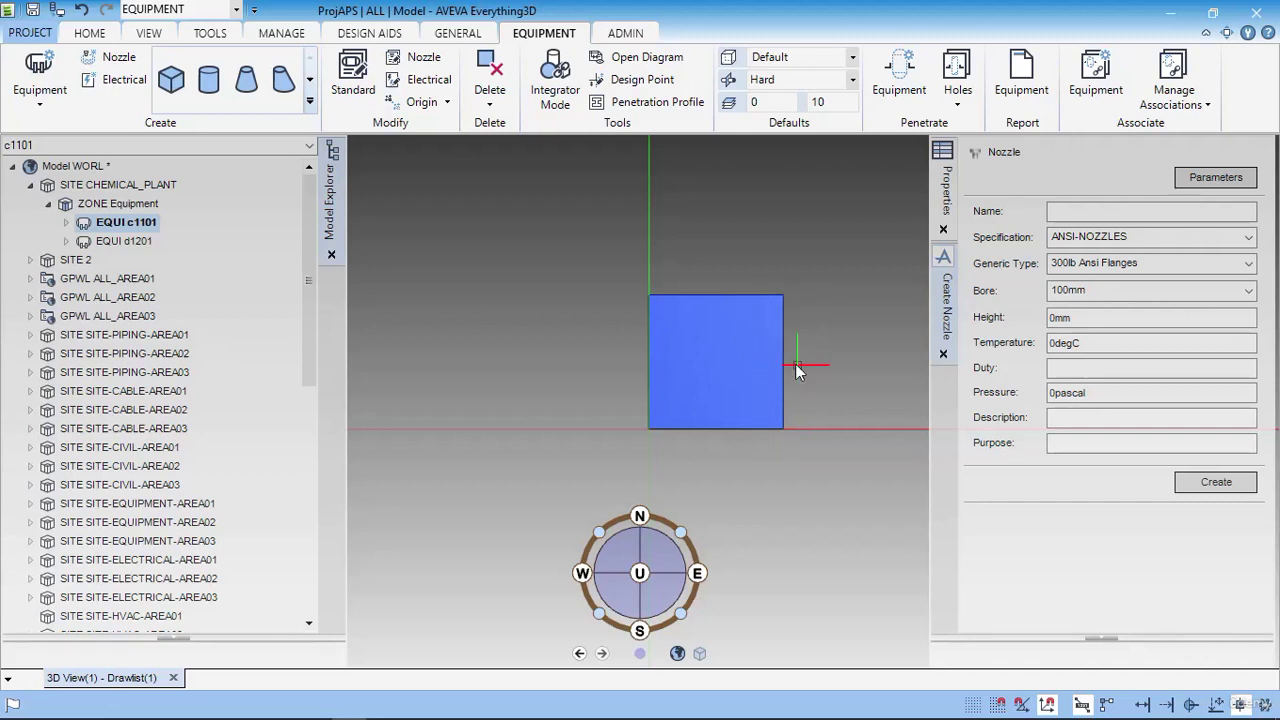
click(945, 196)
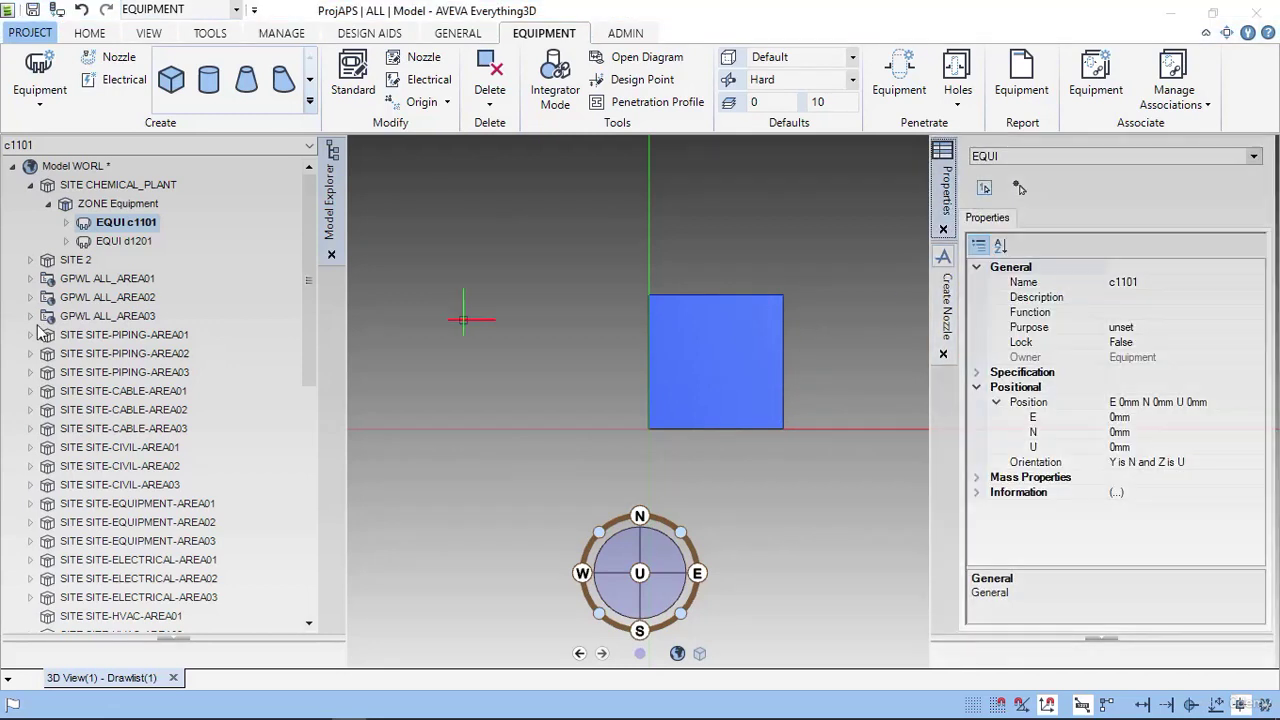
click(66, 222)
click(120, 243)
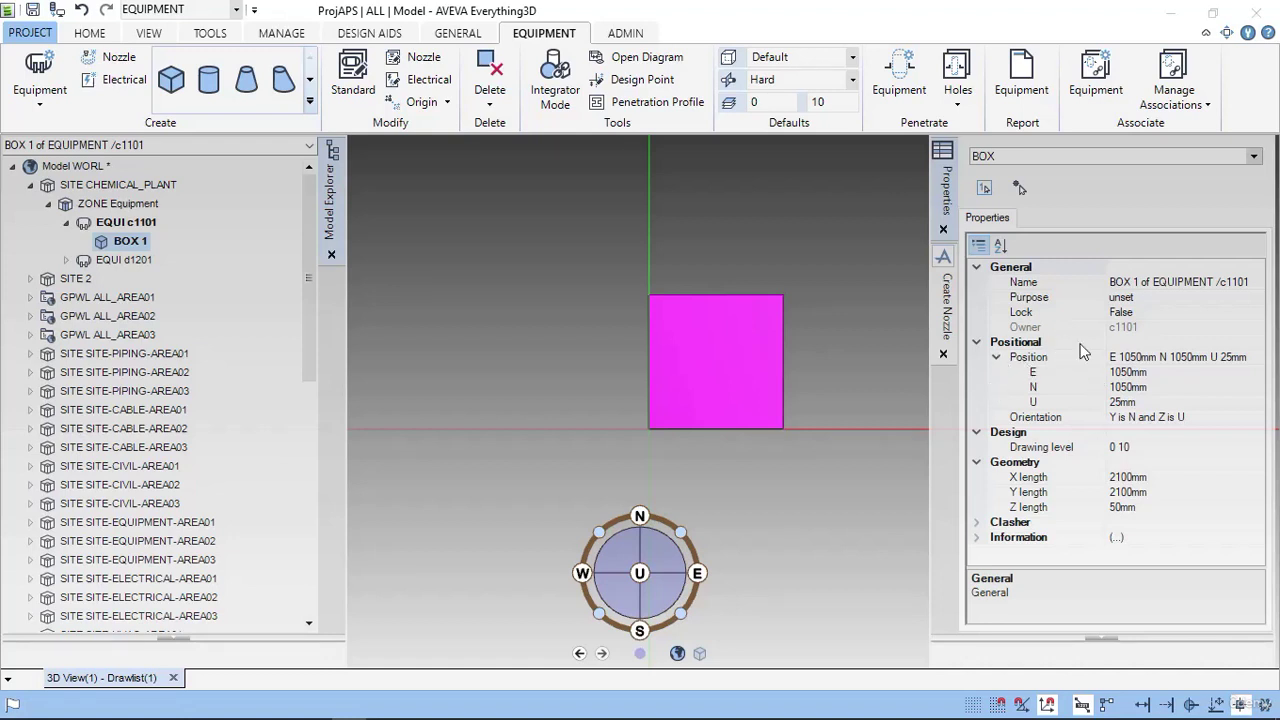
click(1143, 357)
key(BackSpace)
key(BackSpace)
key(BackSpace)
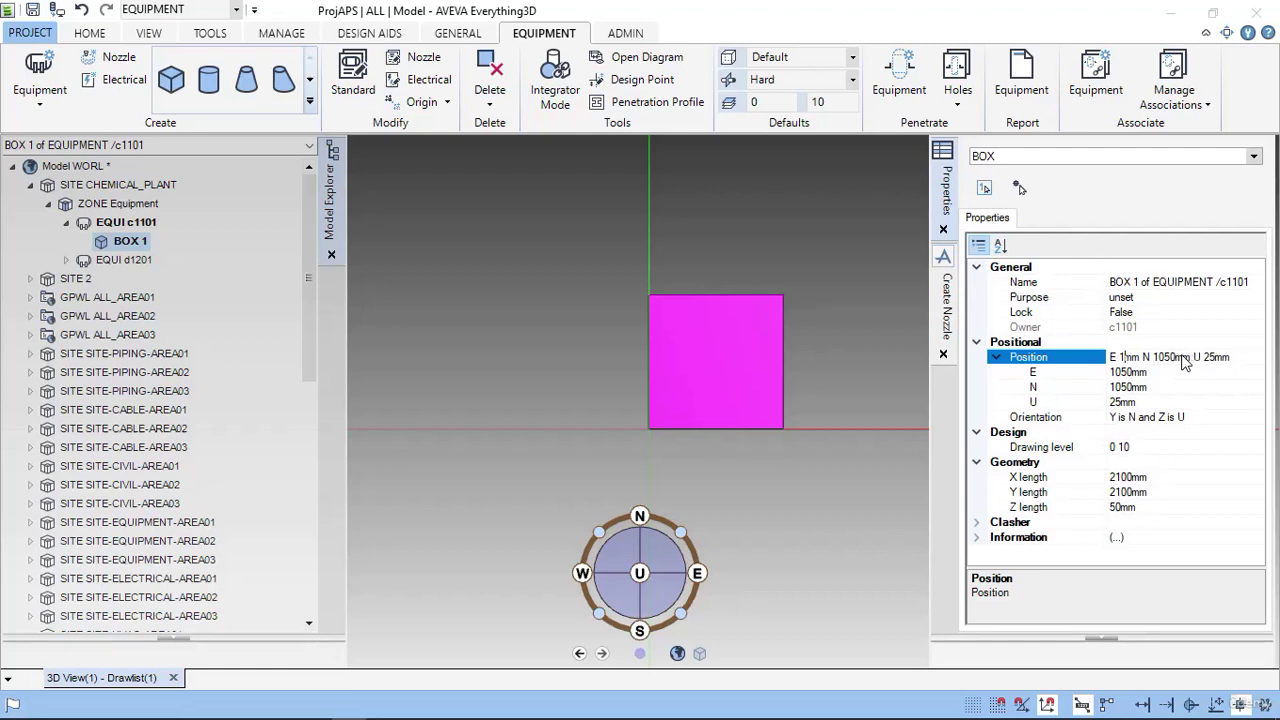
key(BackSpace)
text(0)
click(1178, 360)
key(BackSpace)
key(BackSpace)
key(BackSpace)
key(BackSpace)
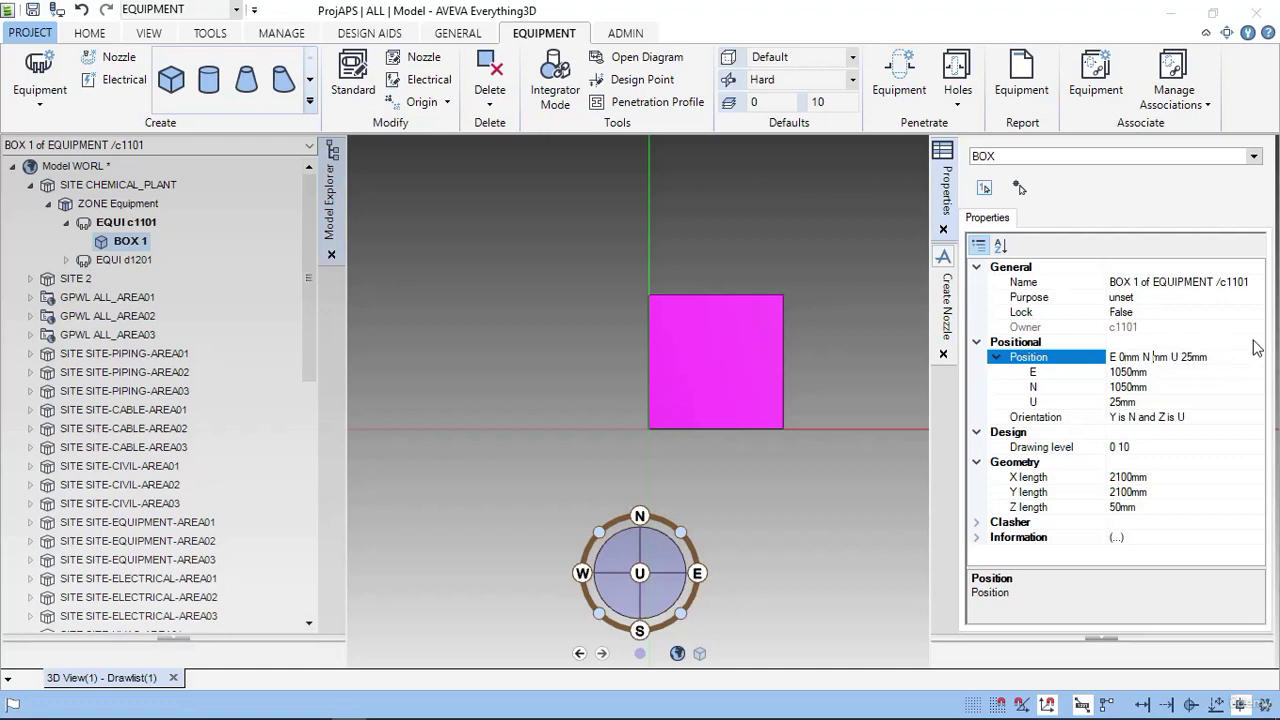
text(0)
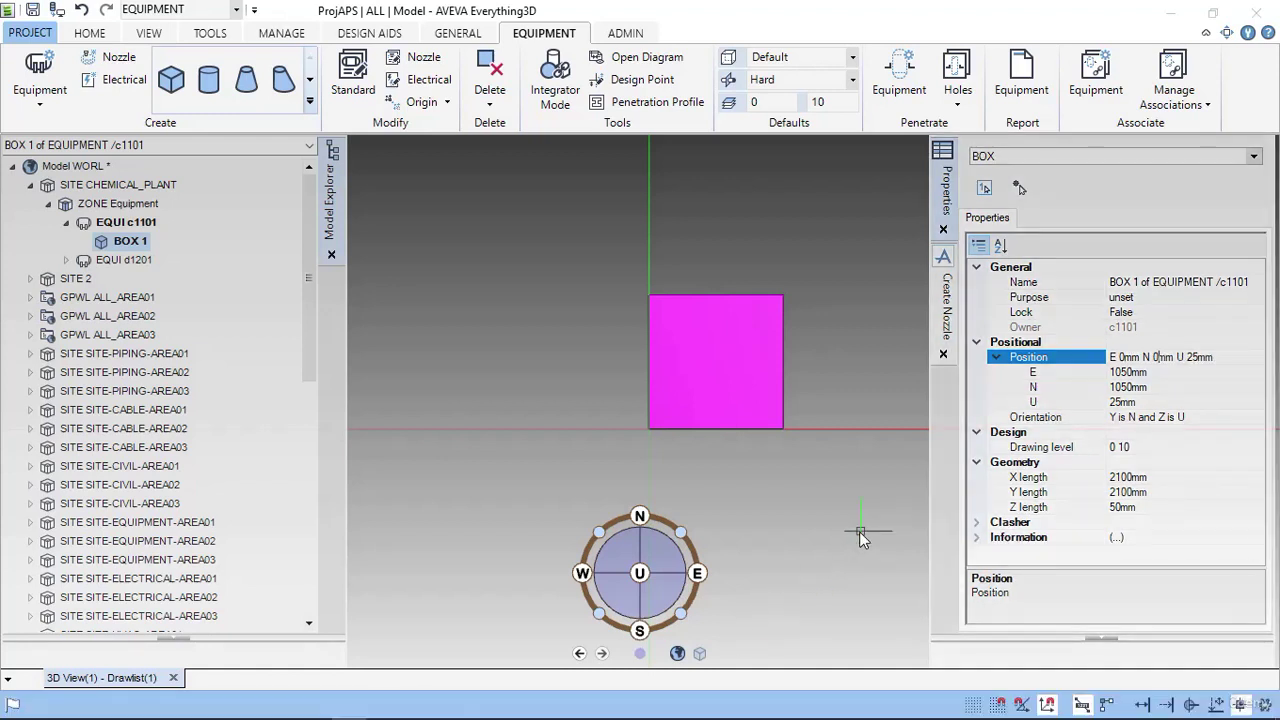
click(864, 537)
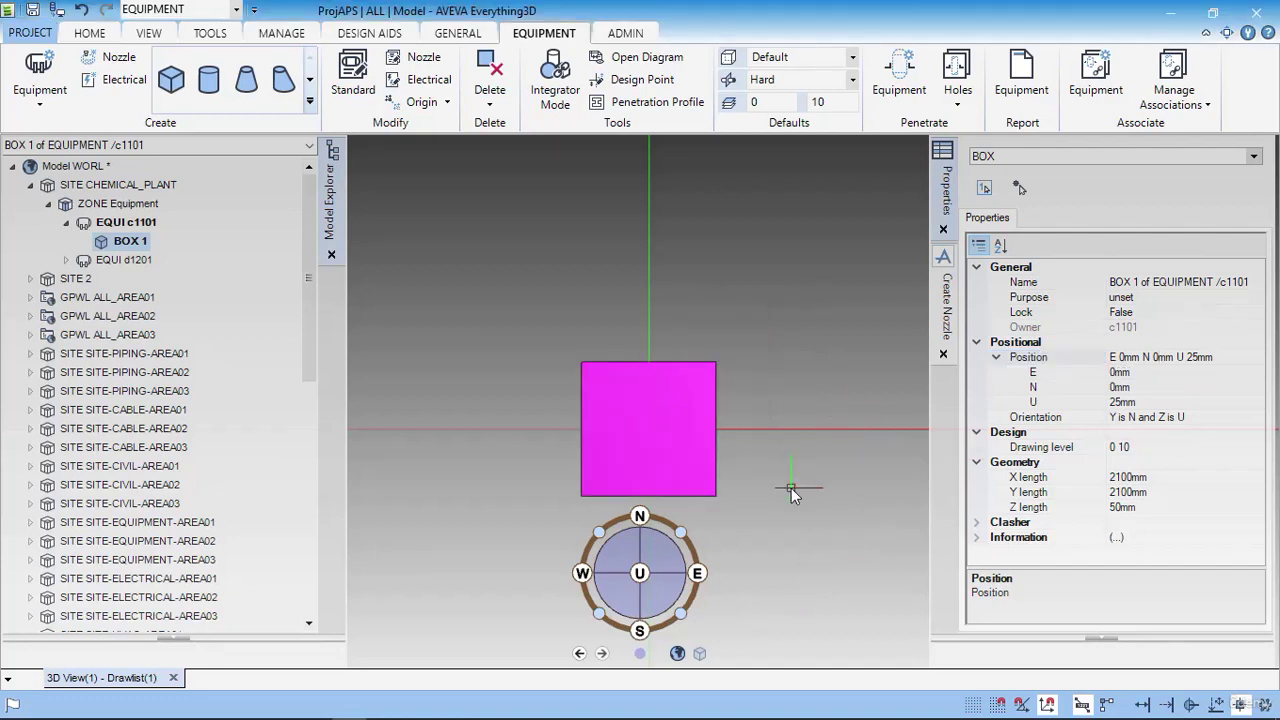
- Inspect the base plate edge-on in an elevation view from the west
middle_drag(802, 400, 808, 384)
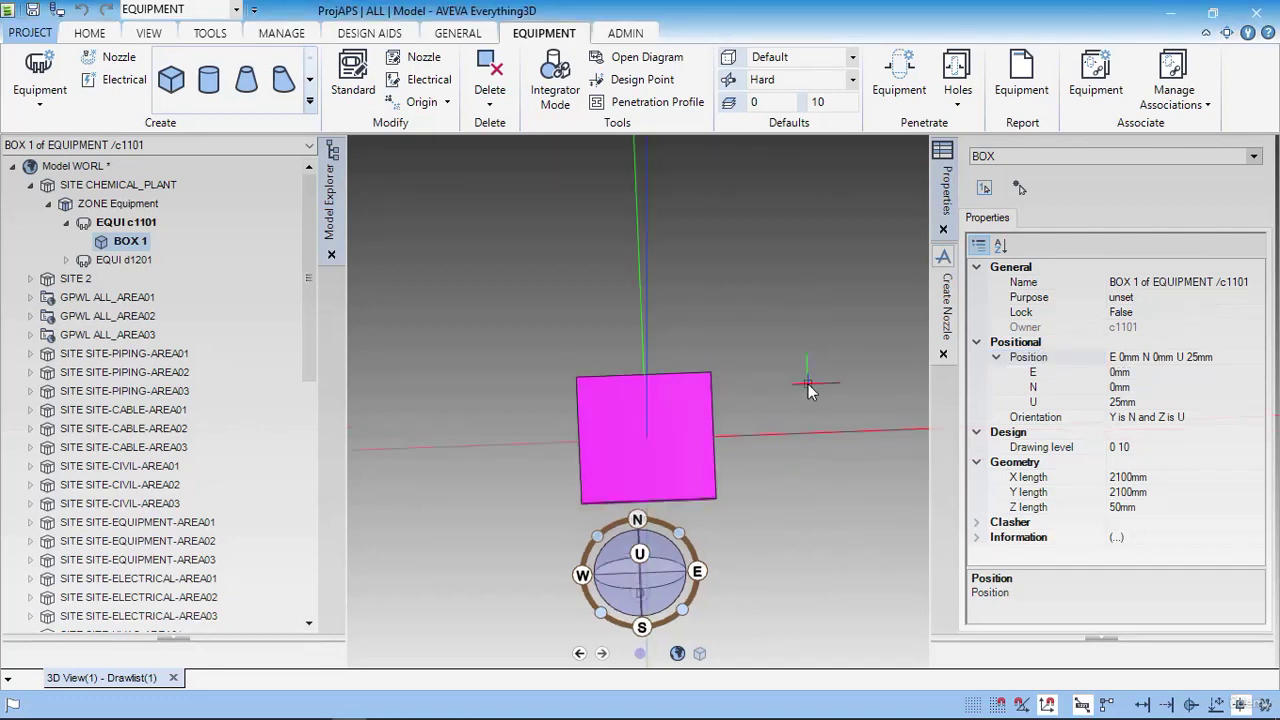
middle_drag(801, 492, 811, 270)
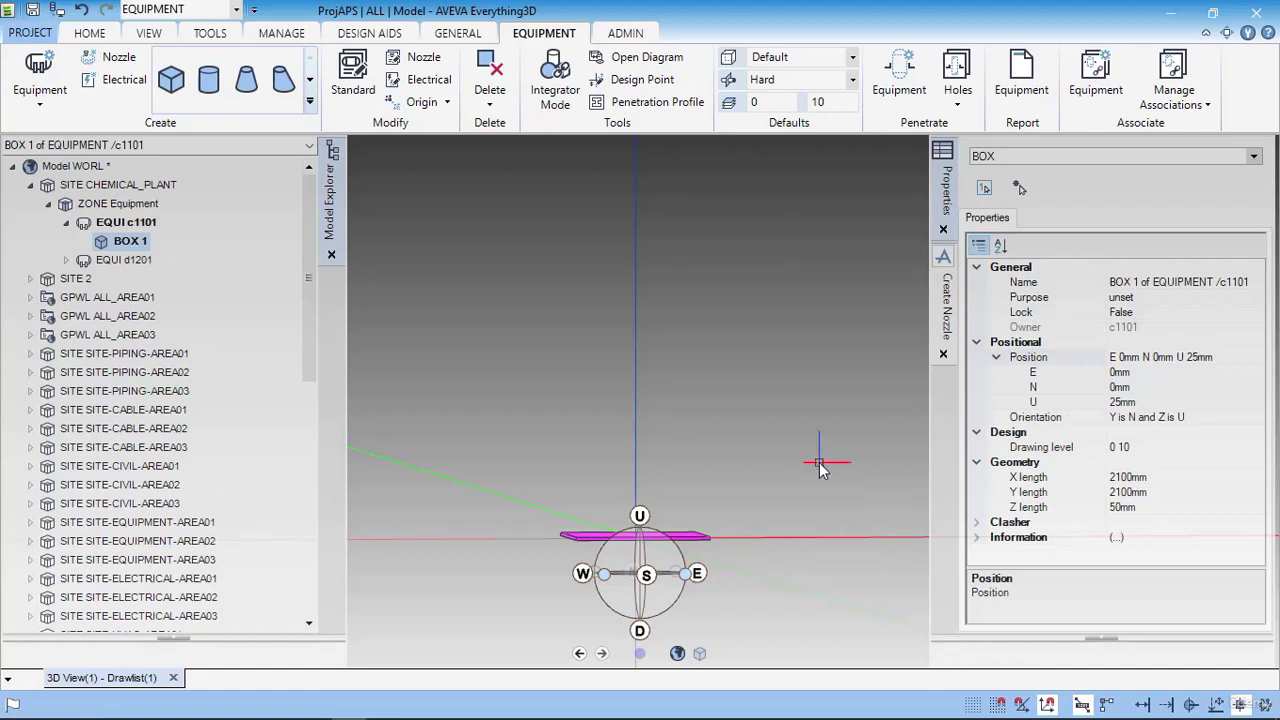
middle_click(838, 412)
middle_click(842, 420)
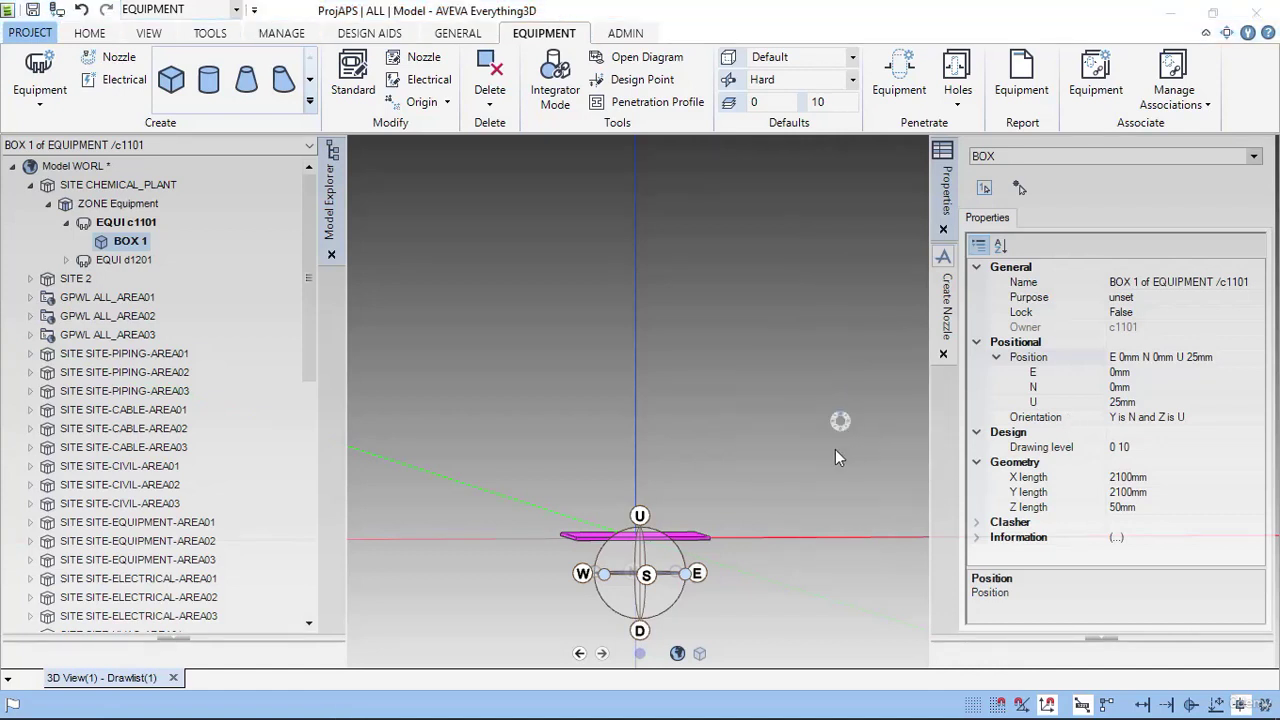
middle_click(842, 420)
click(783, 432)
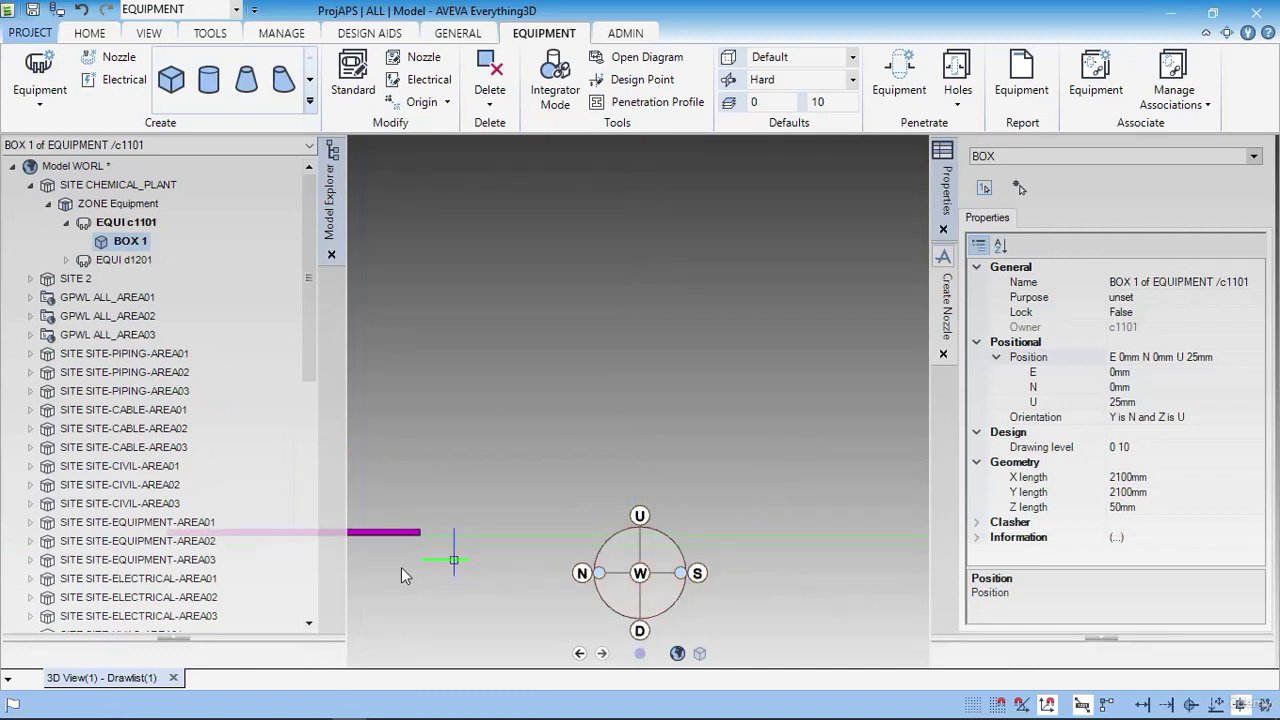
- Lower the base plate by setting the U coordinate of its position to -25mm in its properties
click(1188, 357)
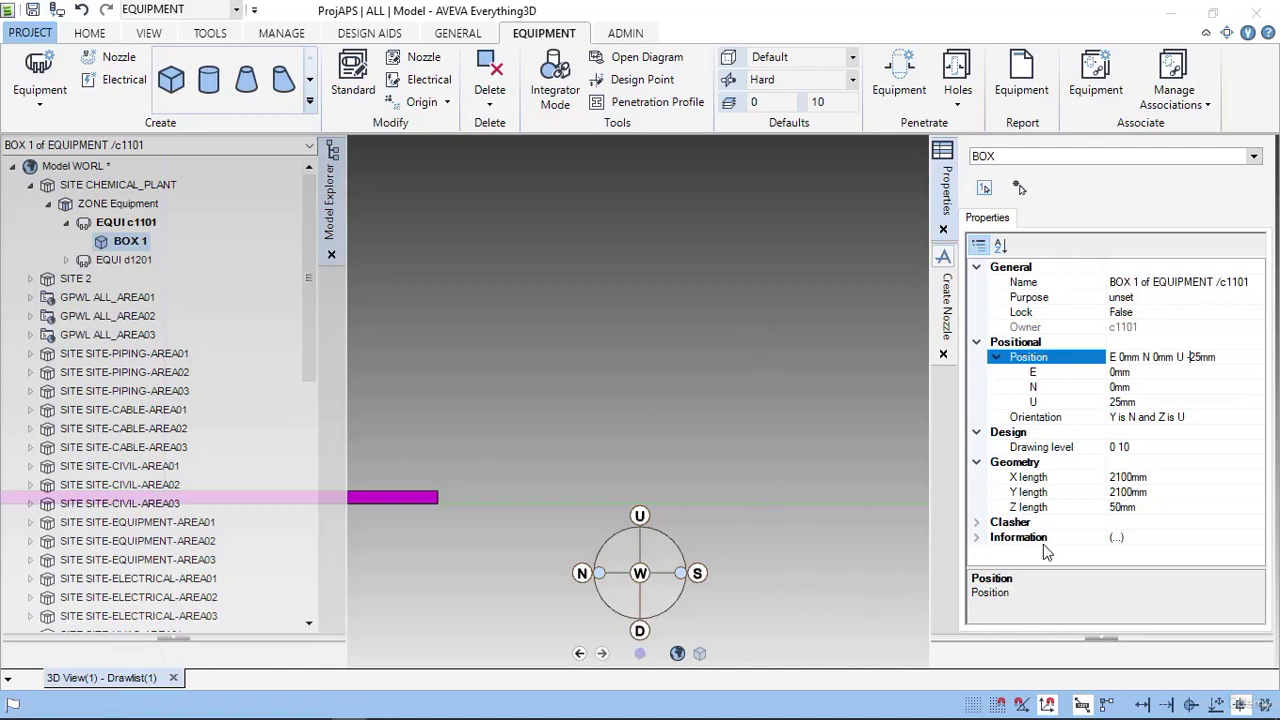
text(-)
key(Return)
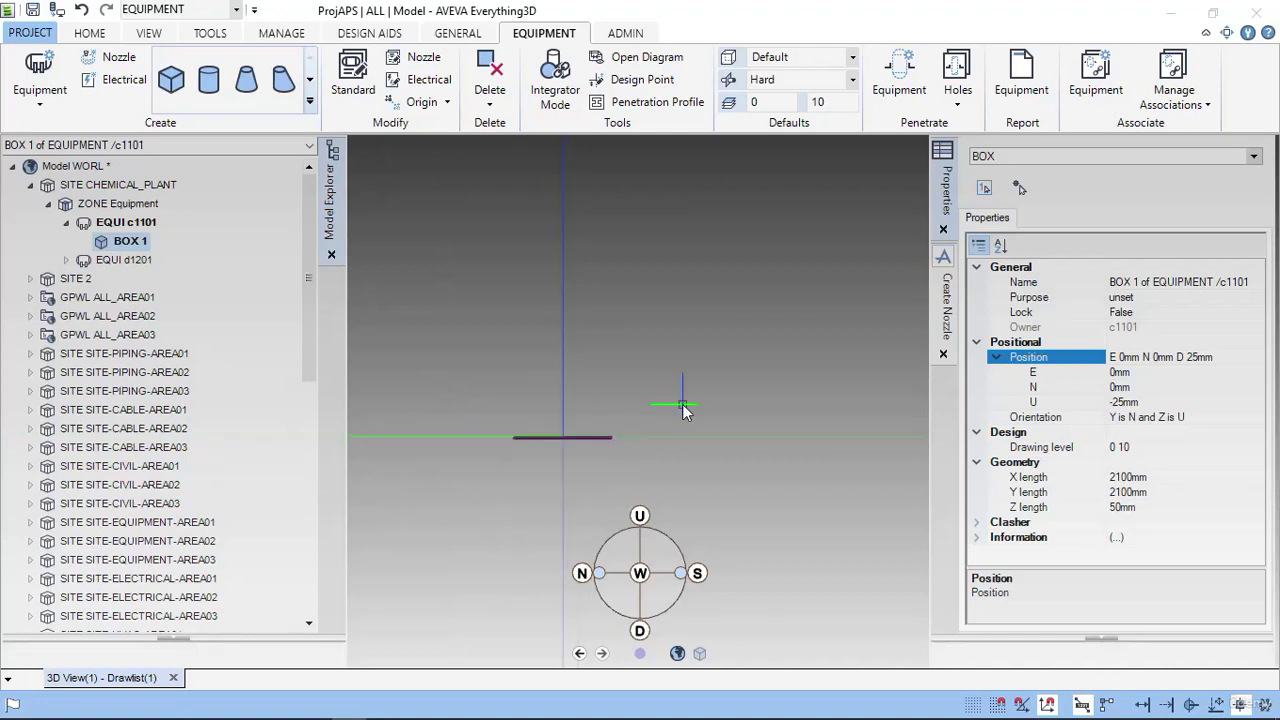
- Switch to the training drawing PDF to check the tower elevation, and examine the lowered base plate edge-on in AVEVA Everything3D
key(alt+Tab)
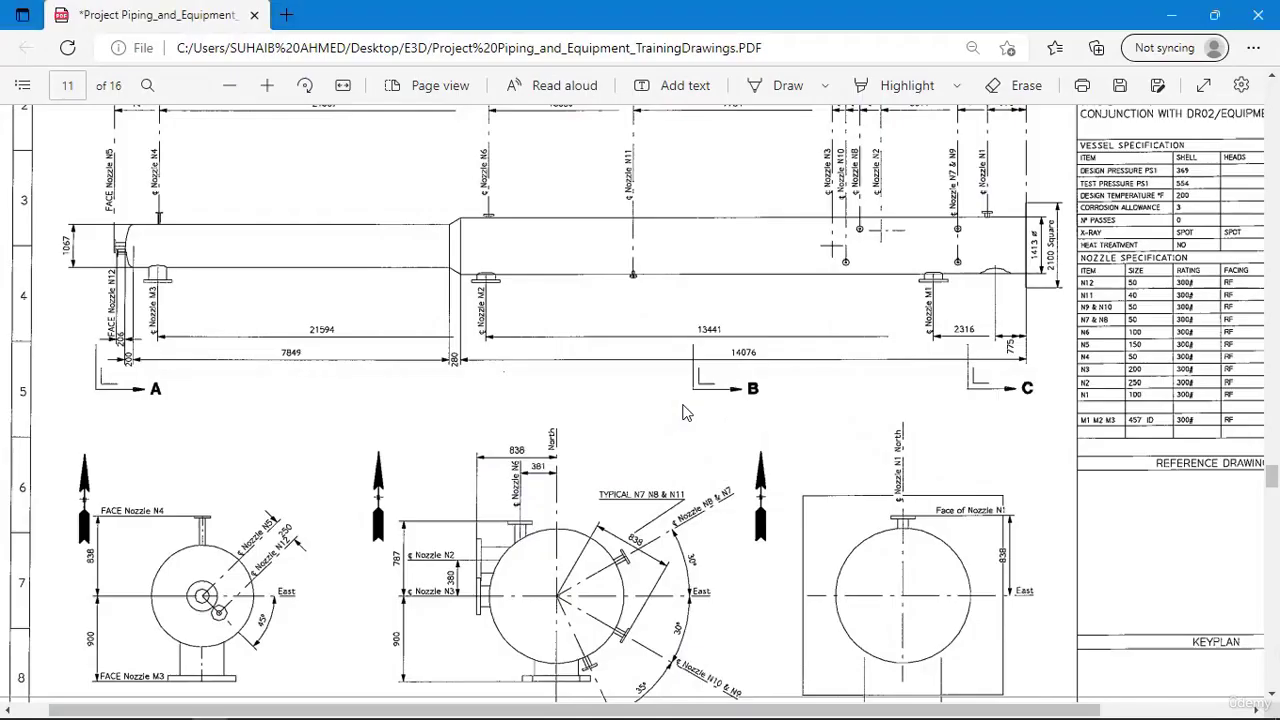
scroll(913, 305, up, 3)
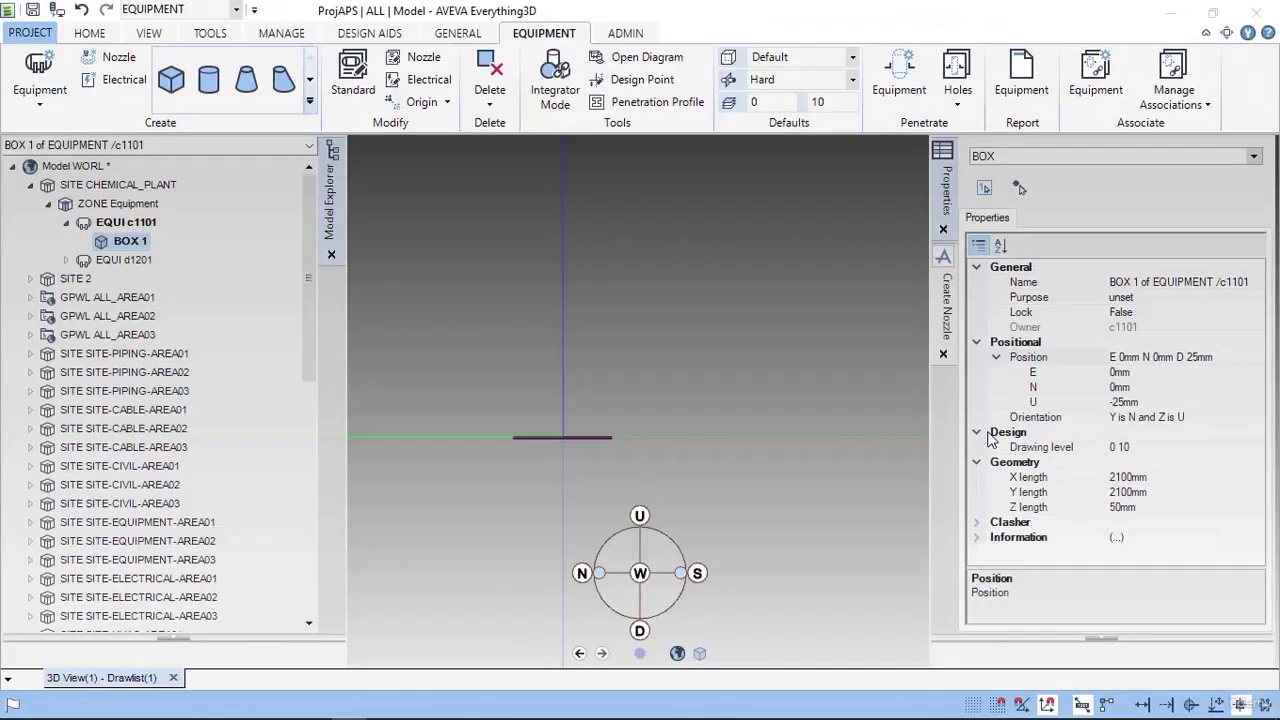
scroll(567, 418, up, 3)
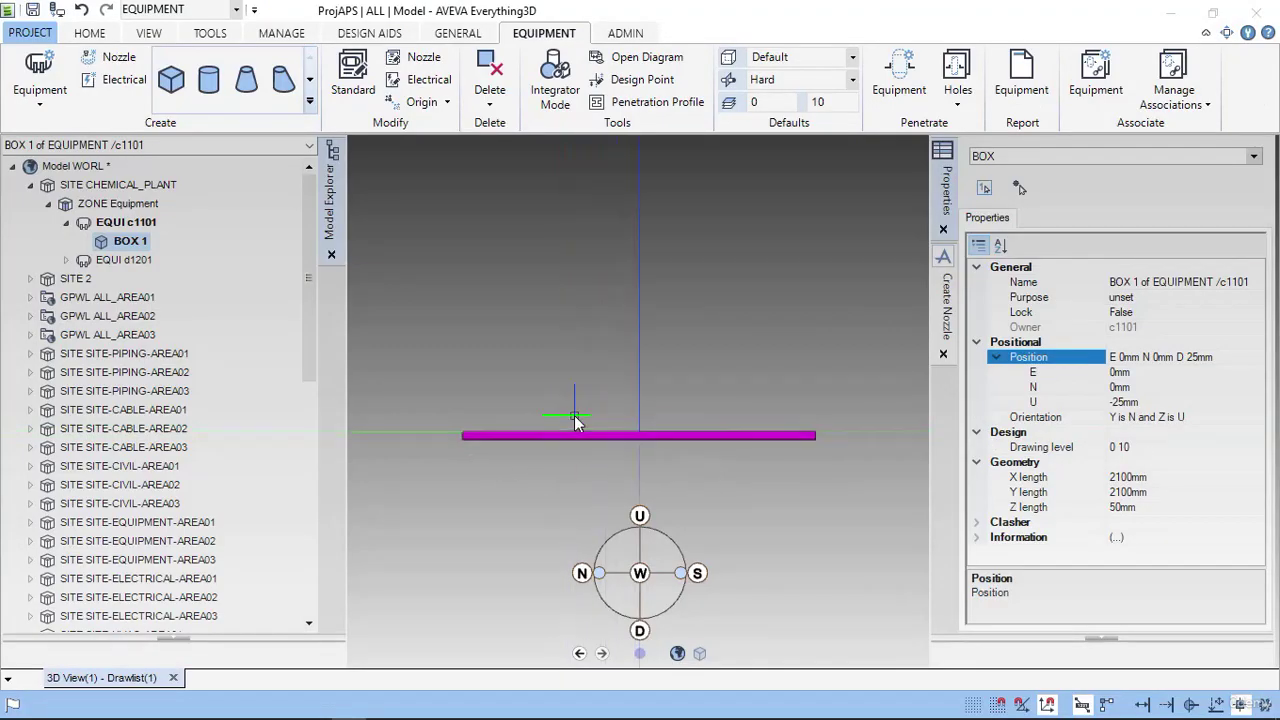
middle_drag(574, 415, 464, 456)
scroll(488, 462, down, 1)
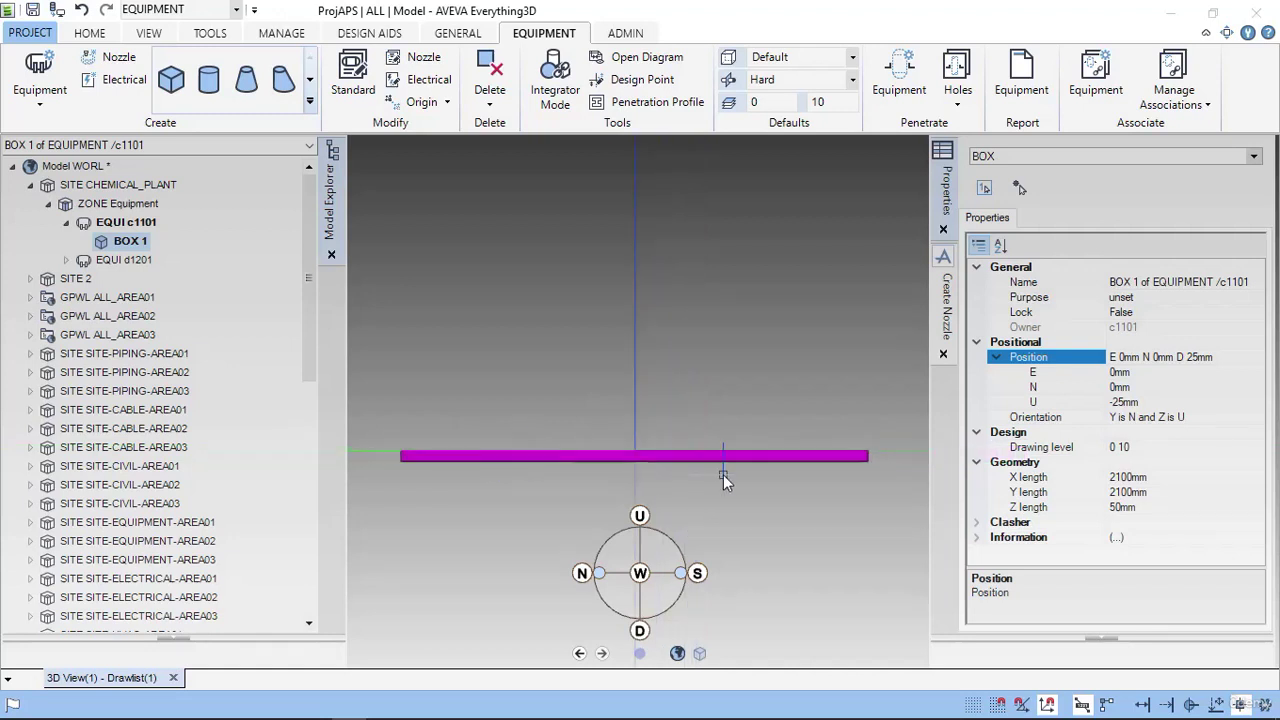
scroll(486, 457, up, 1)
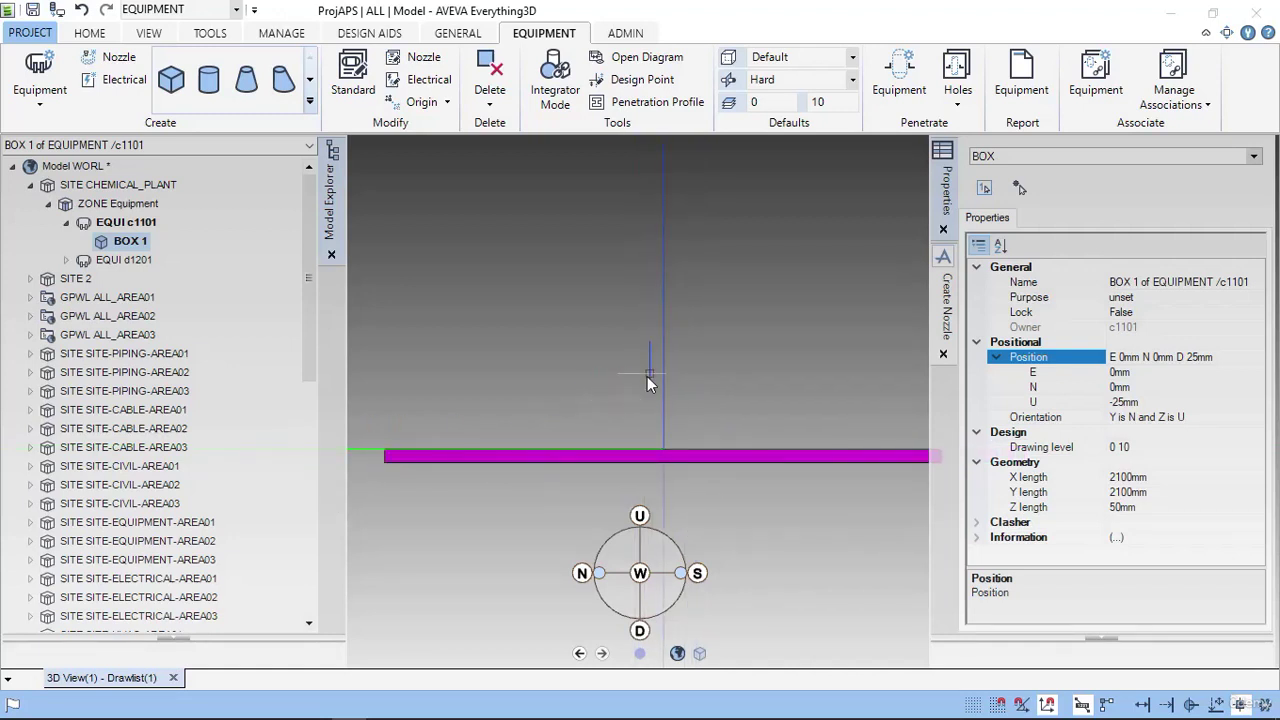
scroll(701, 437, down, 3)
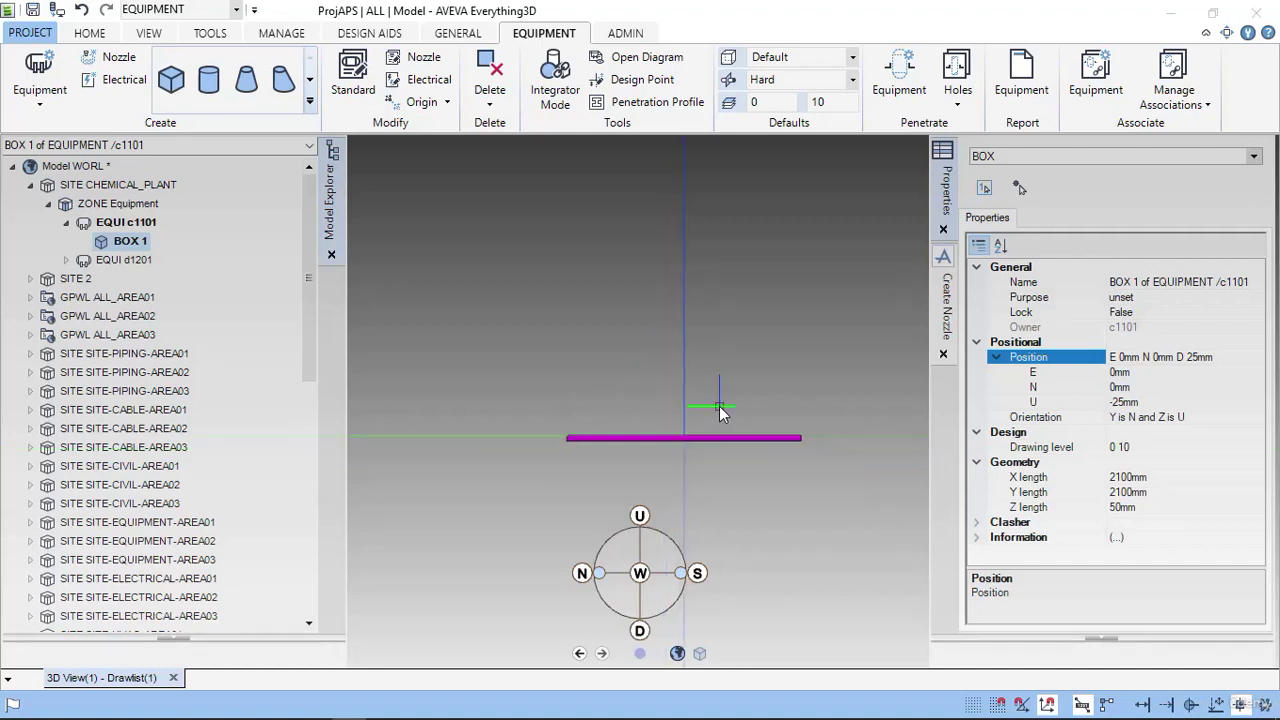
- Start a cylinder for c1101 in the plan view, with its base centre at the centre of the base plate's top face
middle_click(734, 385)
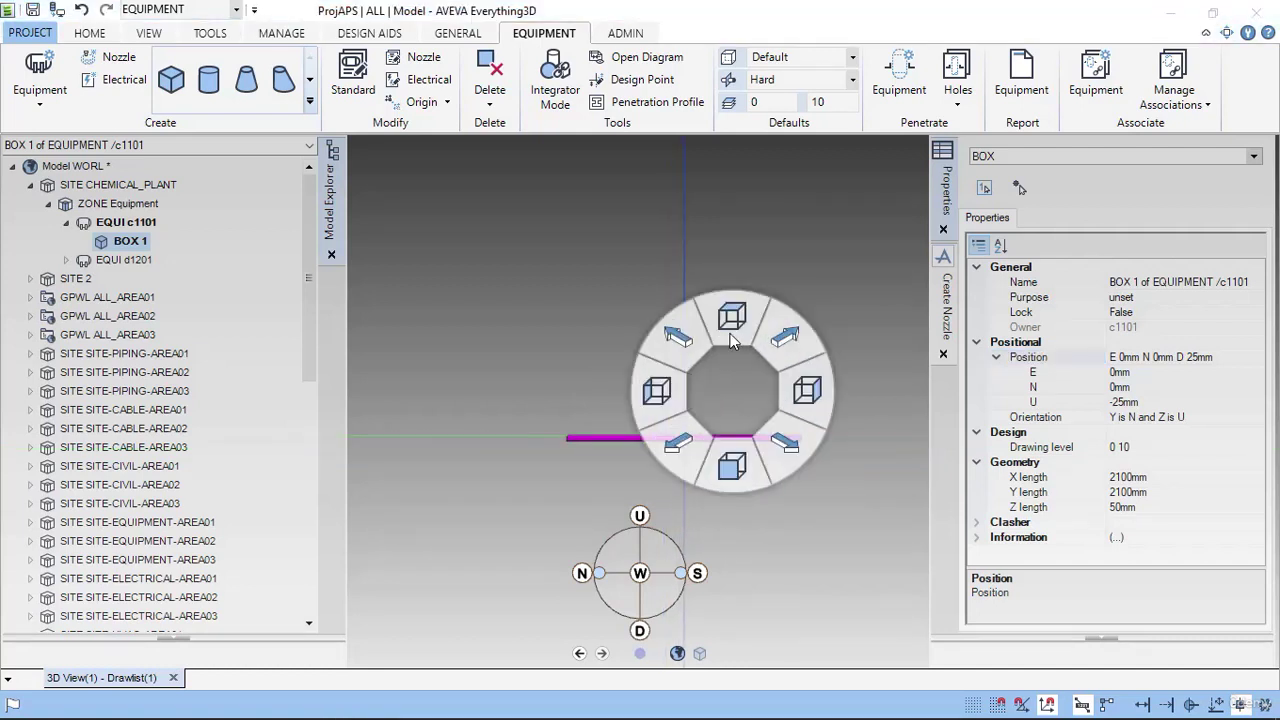
click(731, 320)
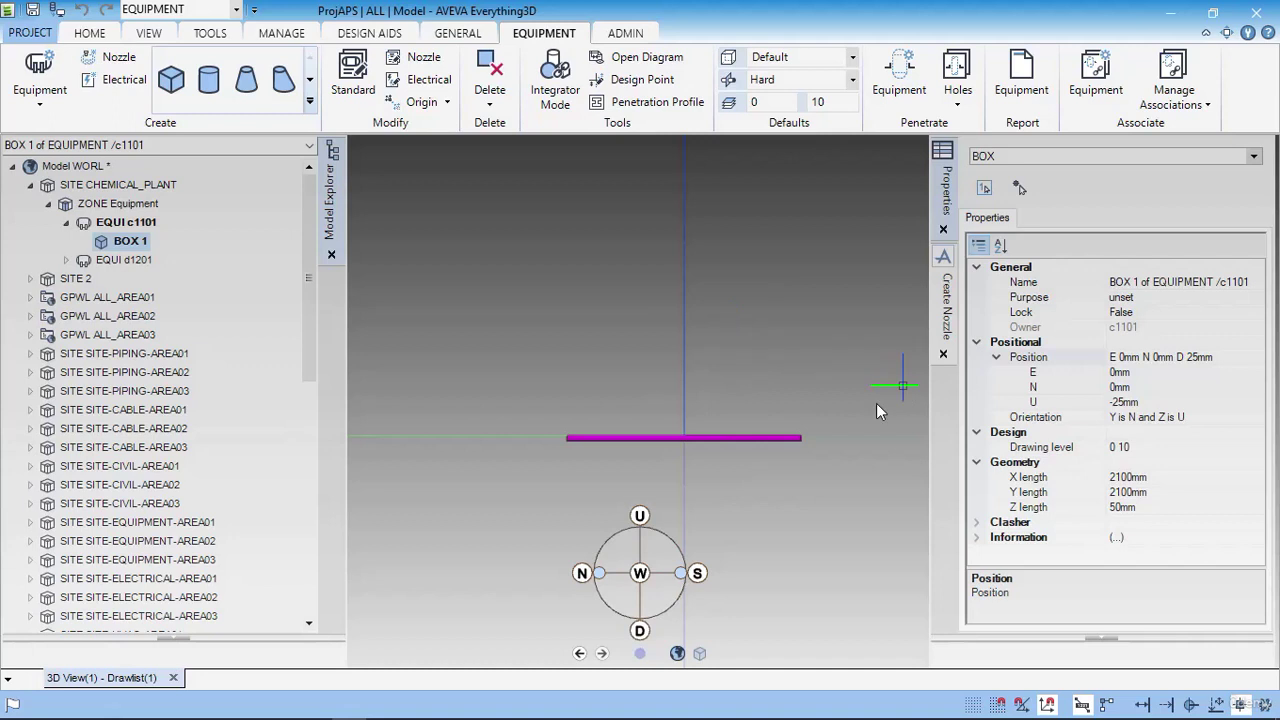
scroll(823, 390, down, 3)
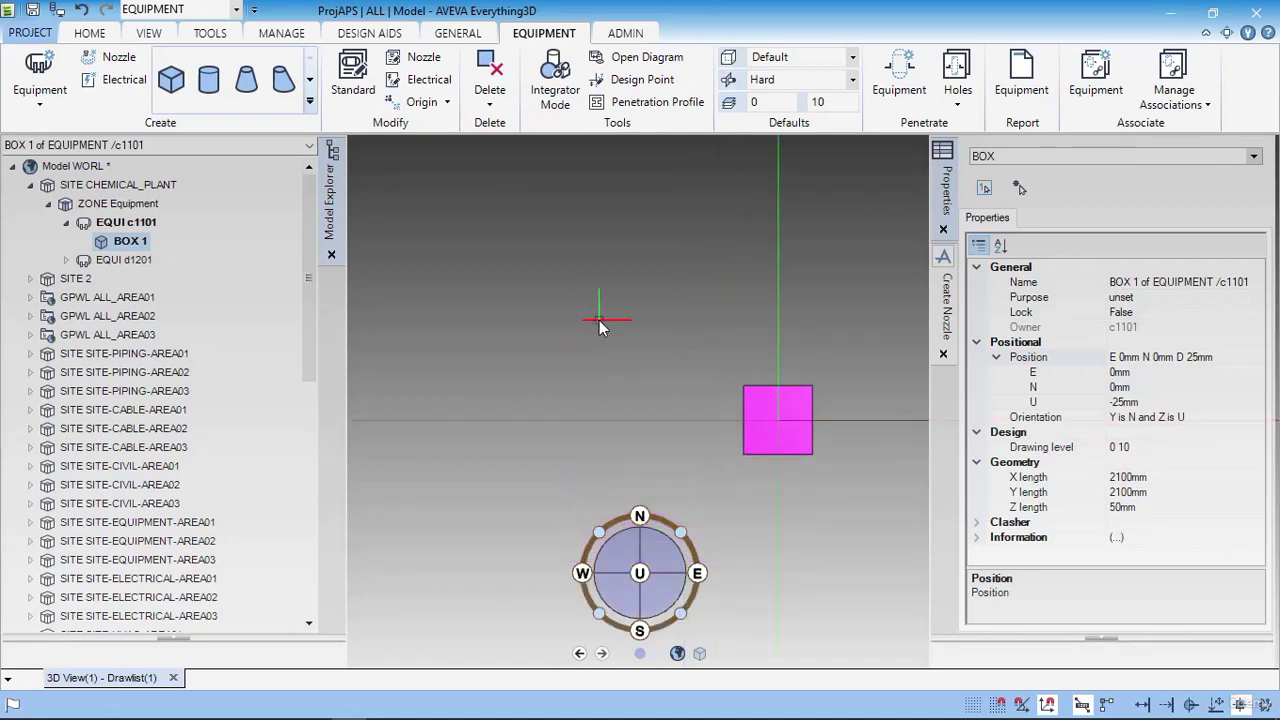
key(alt+Tab)
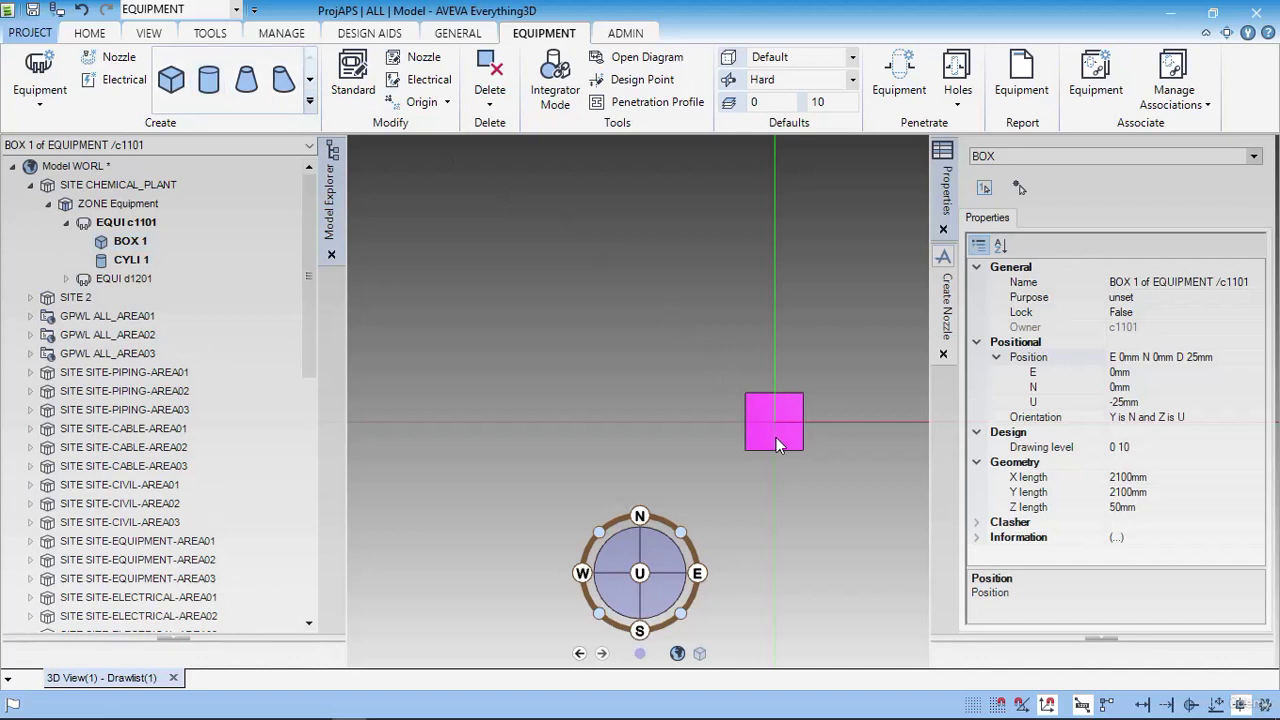
scroll(774, 436, up, 3)
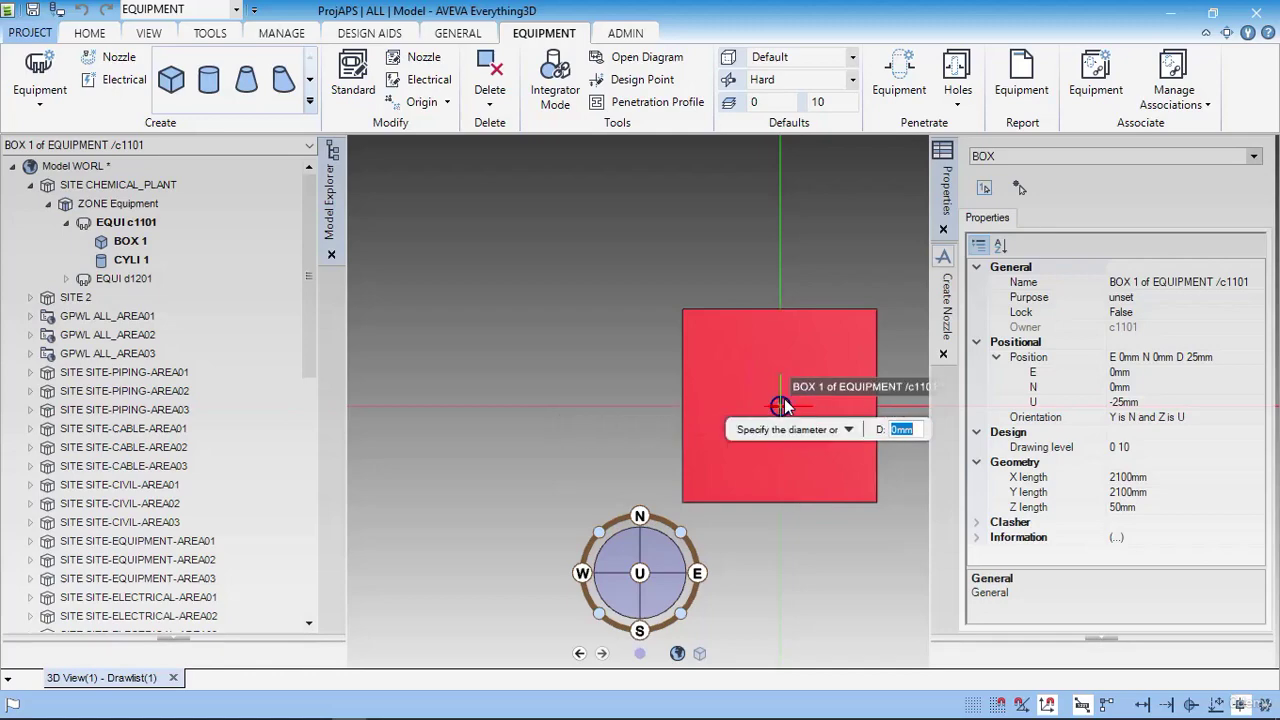
click(783, 401)
- Check the lower shell's diameter in the training drawing PDF and set the cylinder's diameter to 1413mm in AVEVA Everything3D
key(alt+Tab)
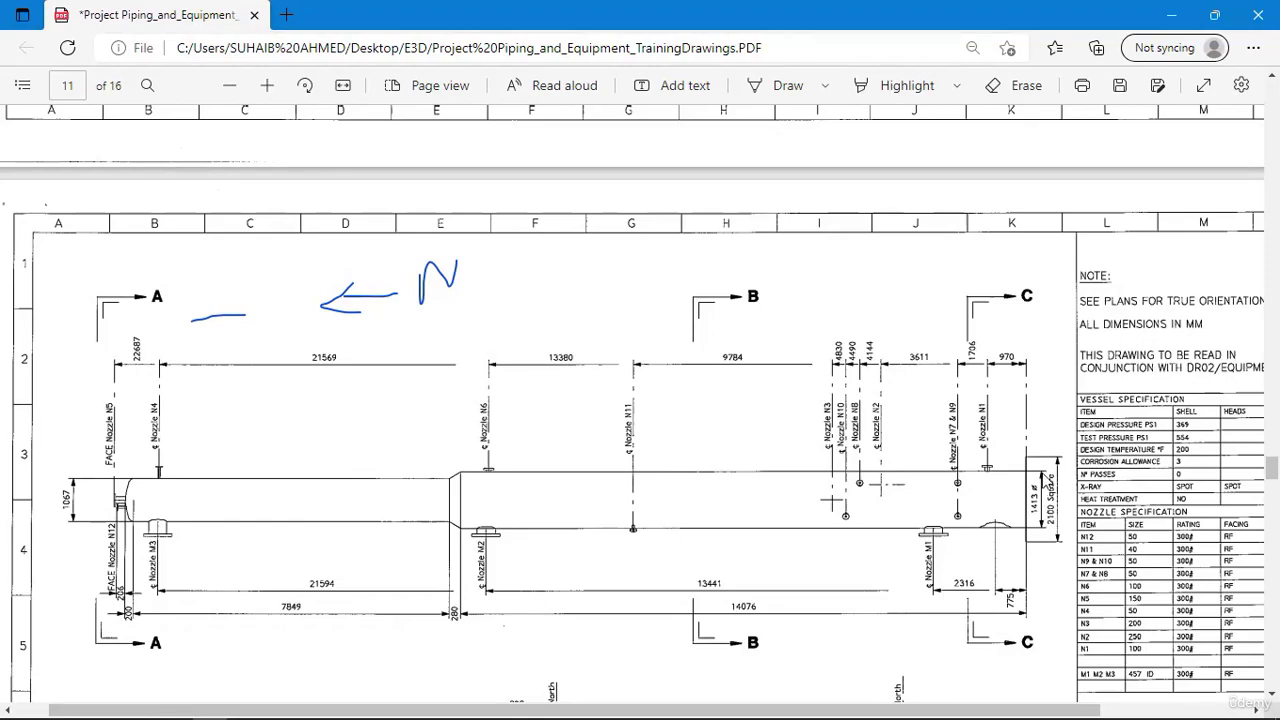
key(alt+Tab)
key(alt+Tab)
key(alt+Tab)
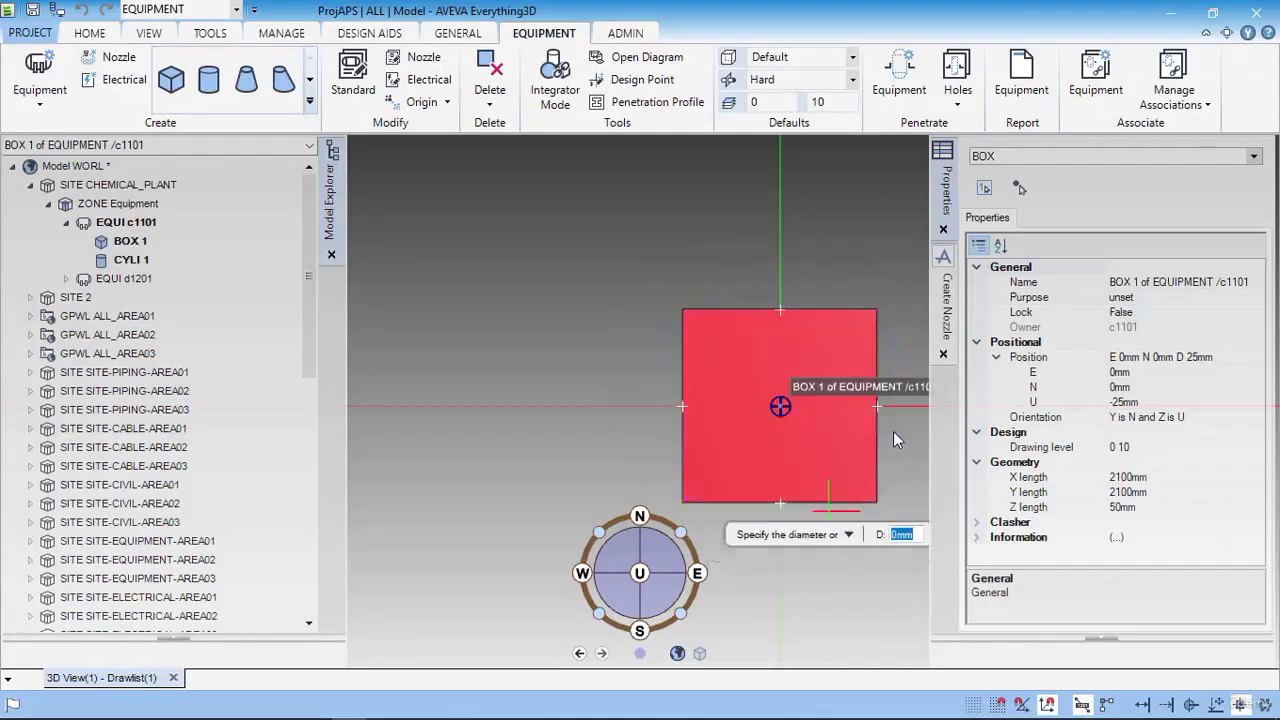
key(alt+Tab)
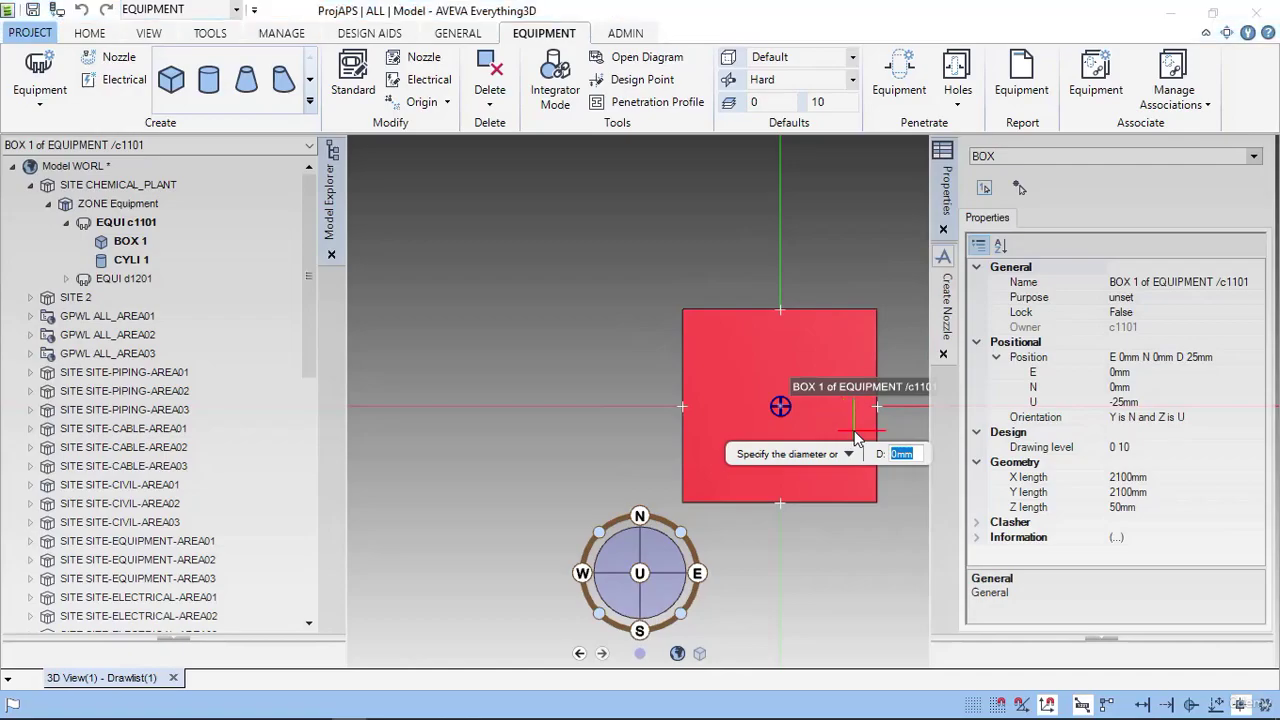
key(alt+Tab)
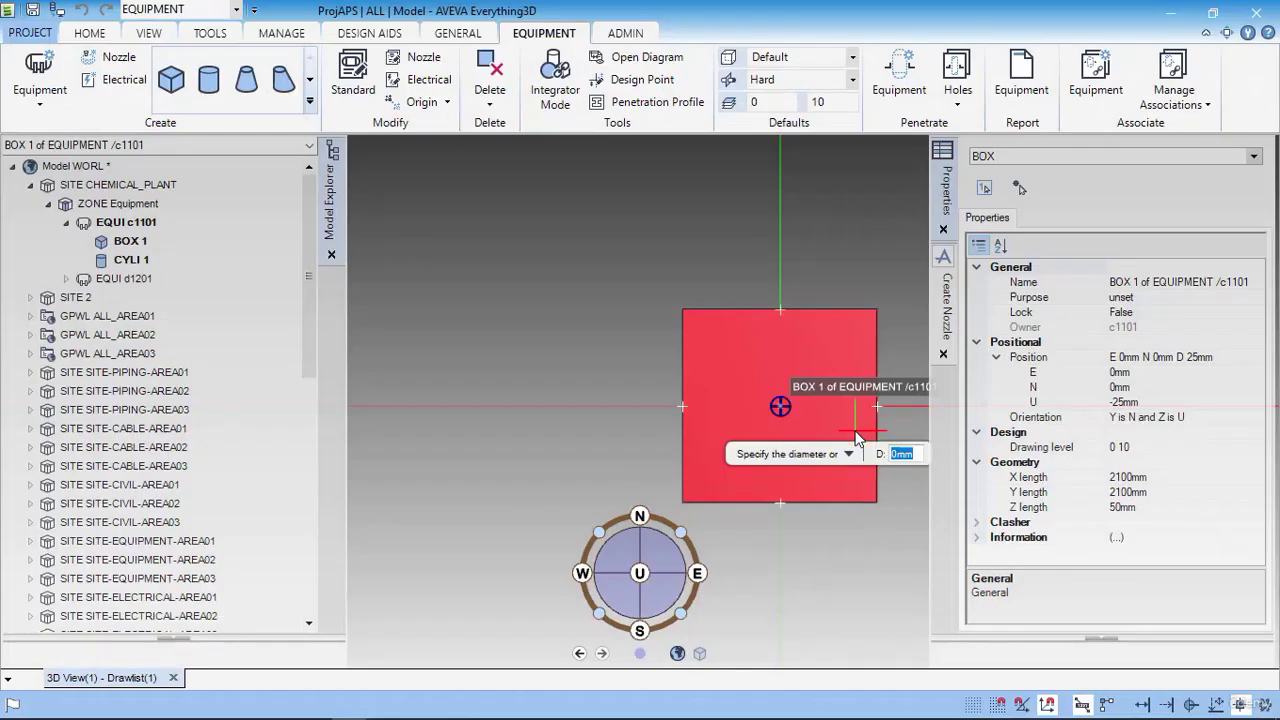
text(1413)
key(Return)
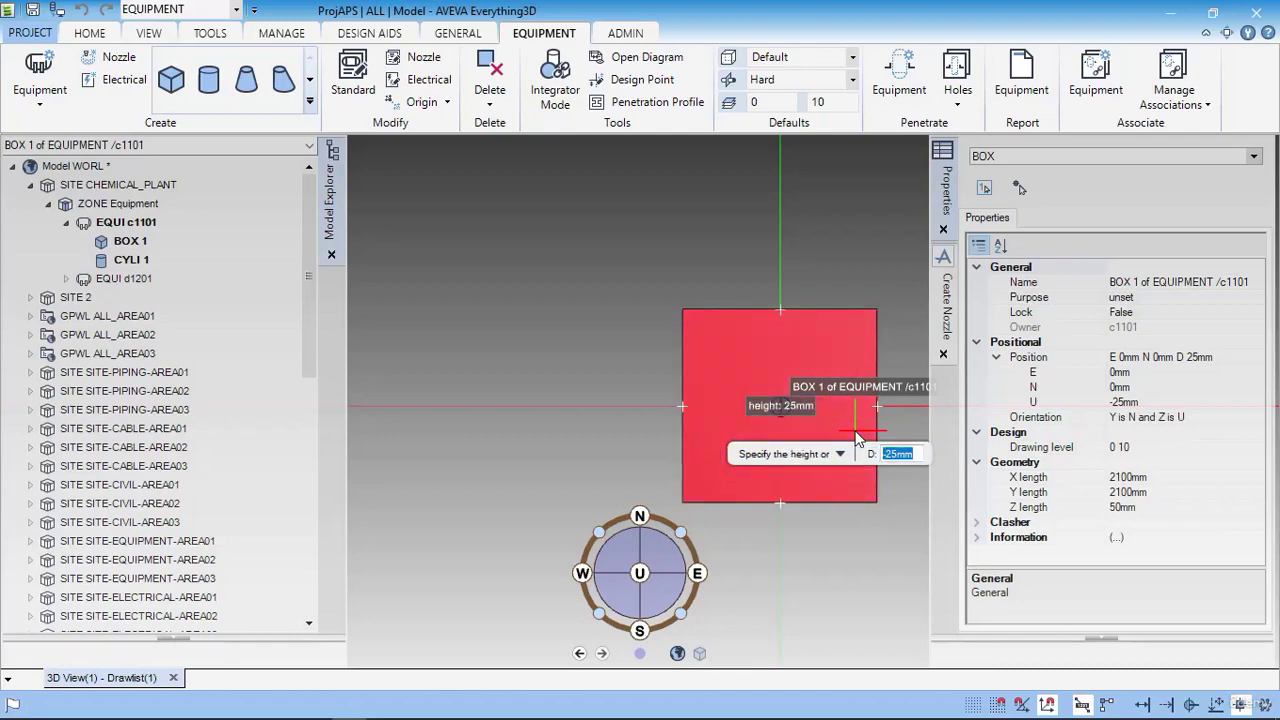
- Check the lower shell's length in the training drawing PDF and complete the cylinder with a height of 14076mm in AVEVA Everything3D
key(alt+Tab)
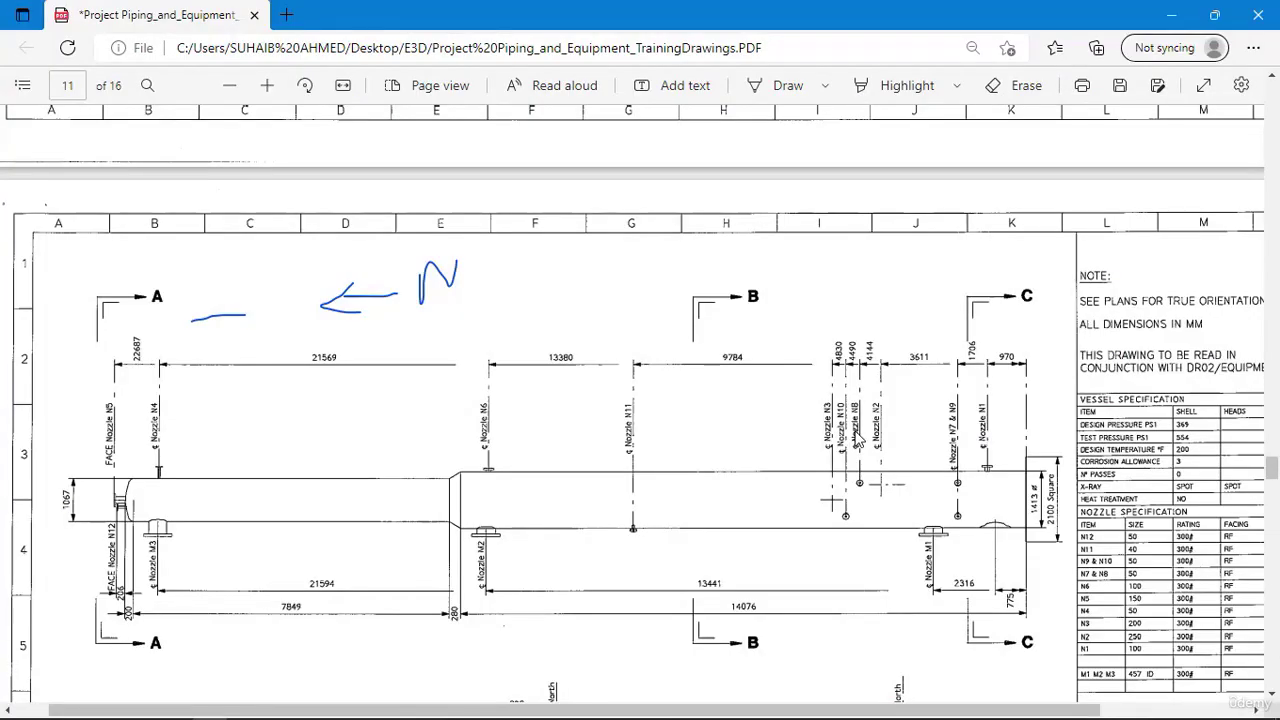
key(alt+Tab)
text(140)
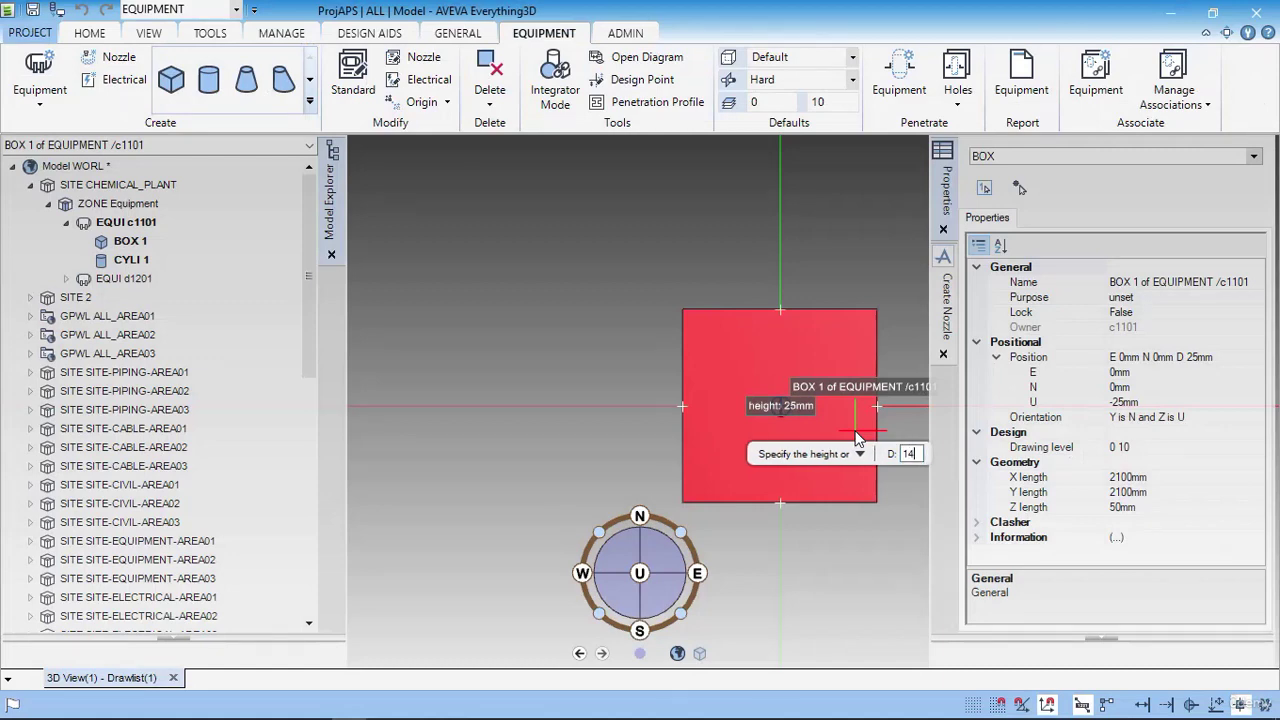
key(Return)
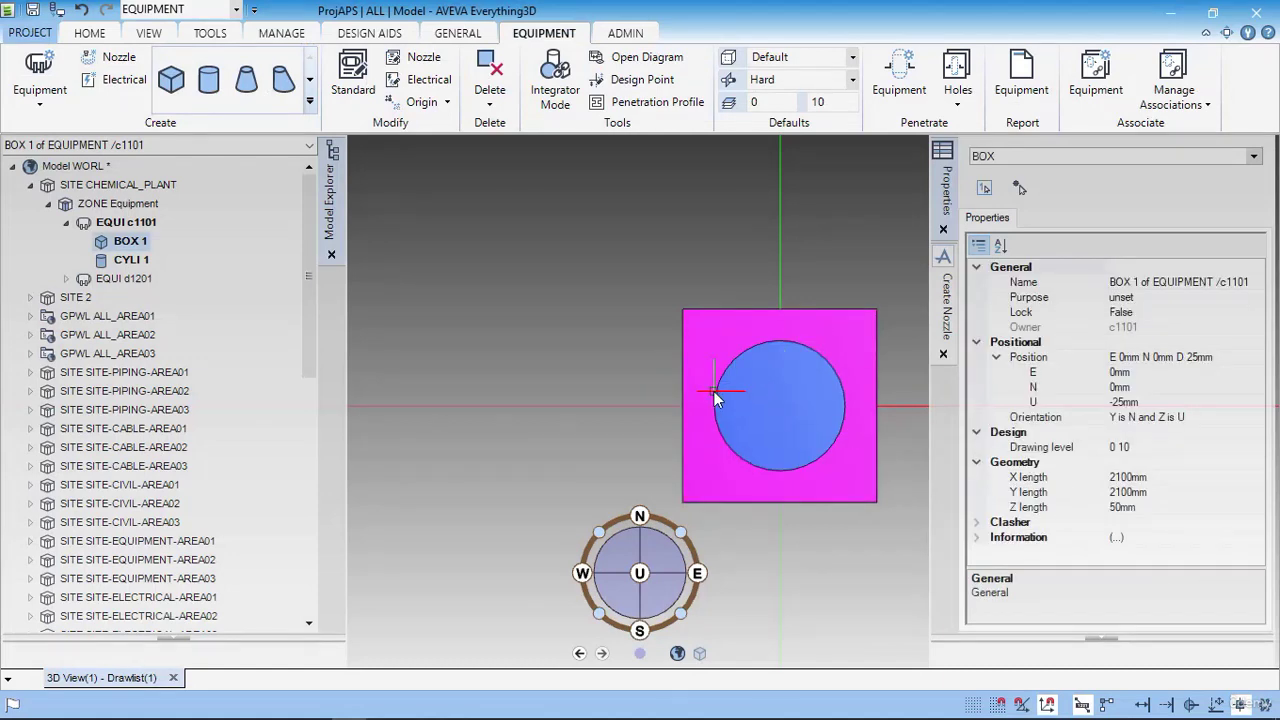
- Inspect the cylinder standing on the base plate in an elevation view from the west, and return to the plan view
scroll(714, 391, down, 3)
middle_drag(664, 423, 670, 397)
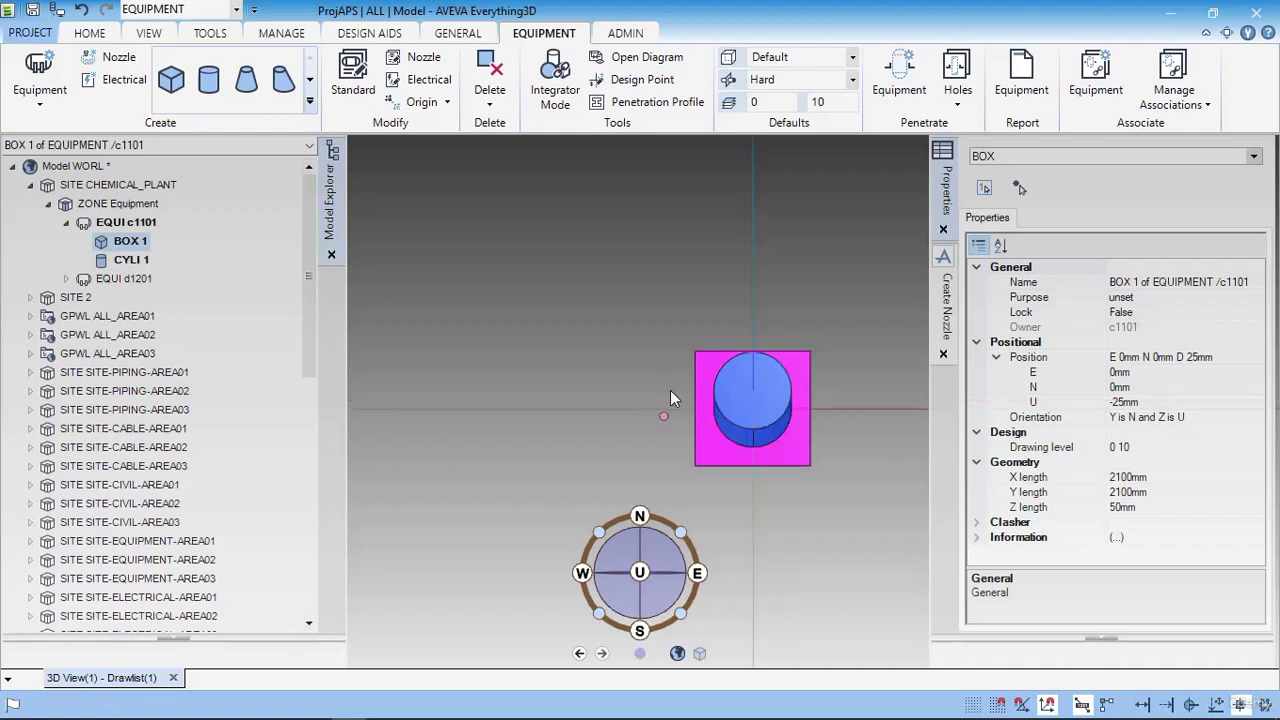
middle_drag(671, 338, 713, 410)
right_click(657, 251)
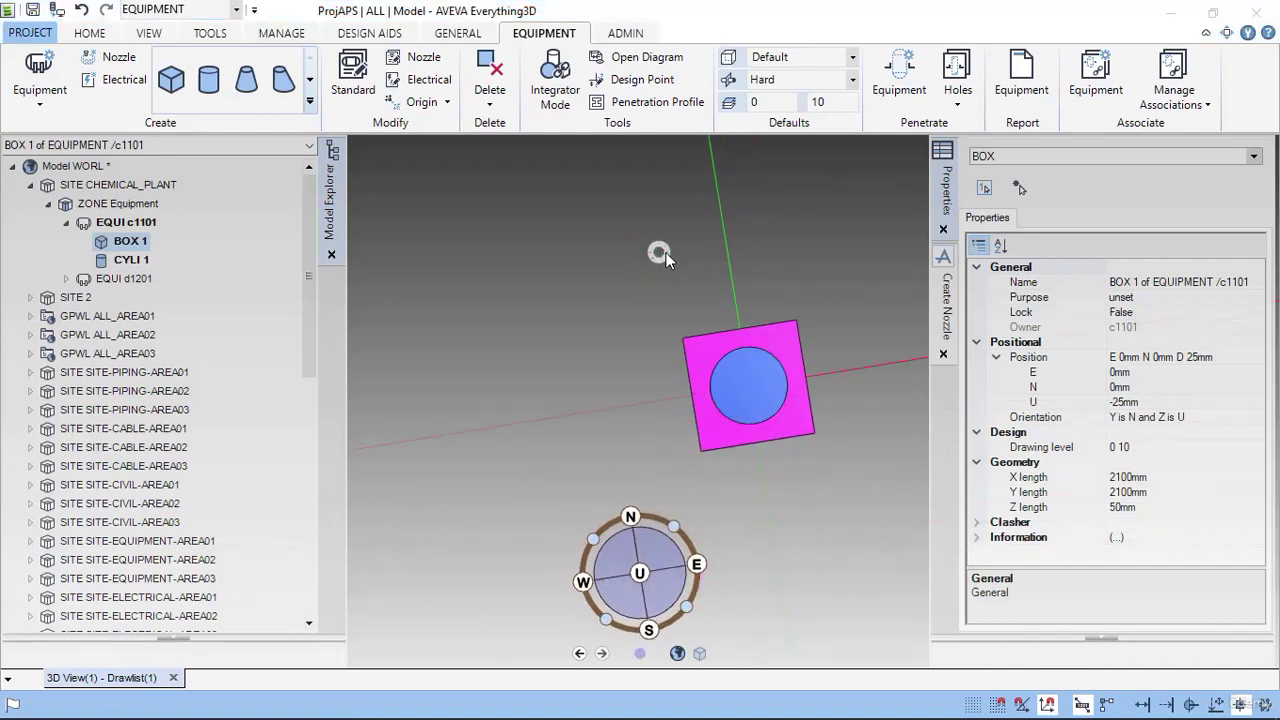
key(Escape)
right_drag(757, 414, 792, 451)
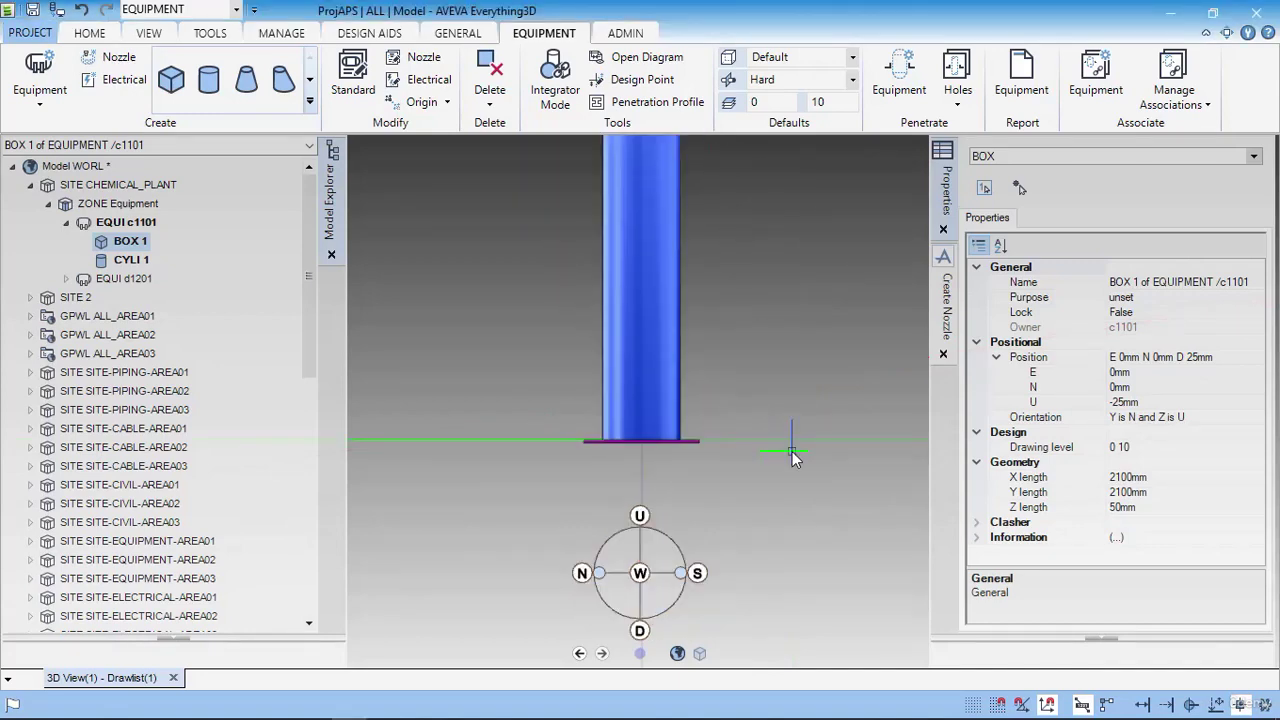
right_click(840, 341)
click(835, 283)
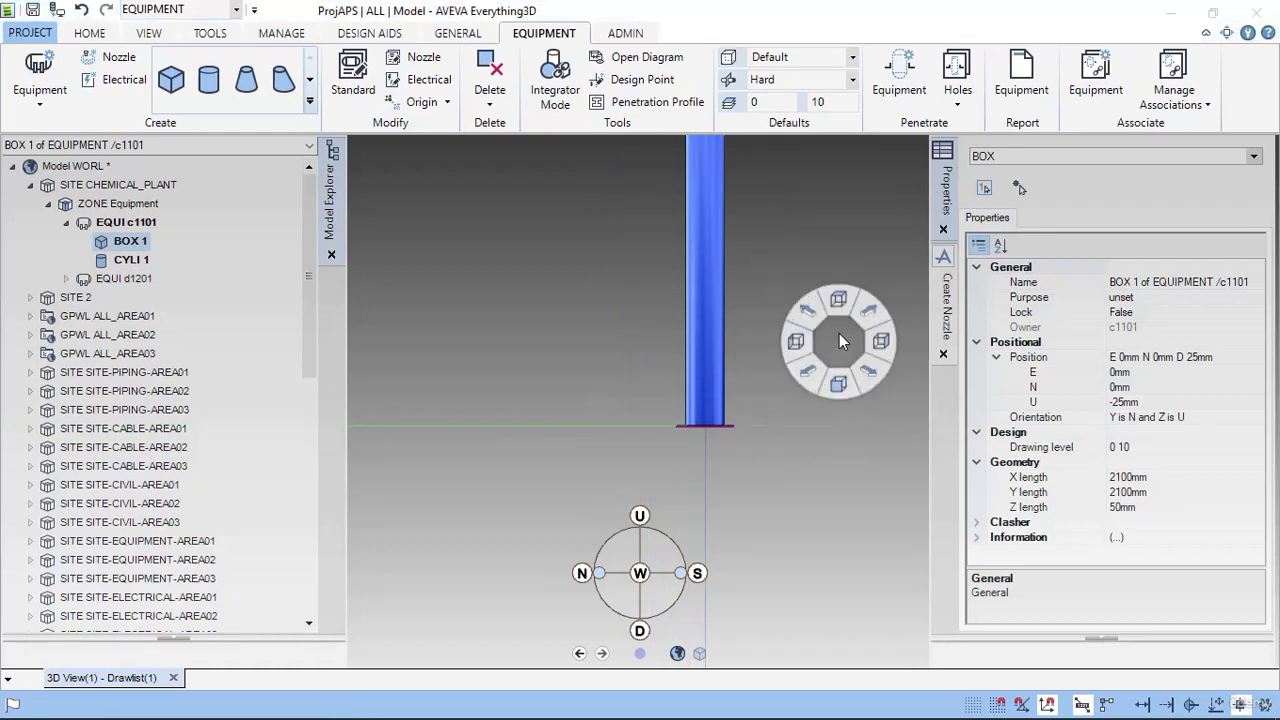
click(847, 245)
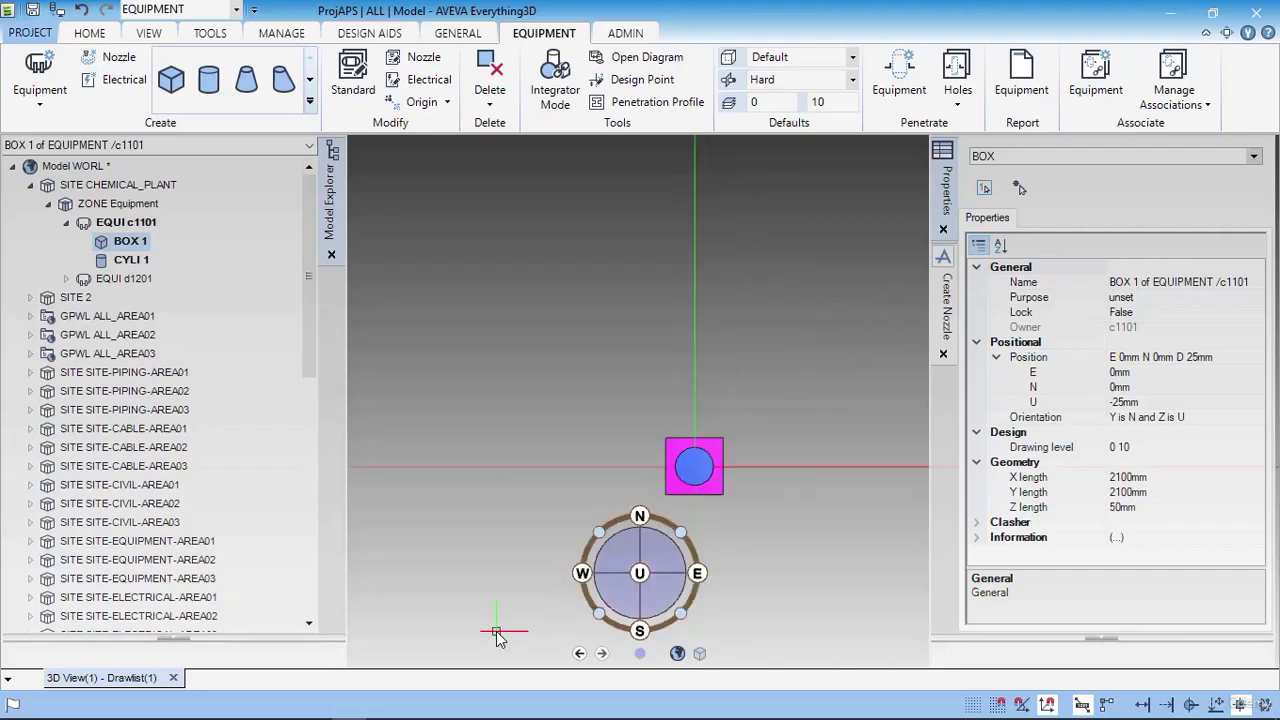
- Check the conical transition in the training drawing PDF and start a cone in AVEVA Everything3D, with its base centre at the cylinder's top centre
key(alt+Tab)
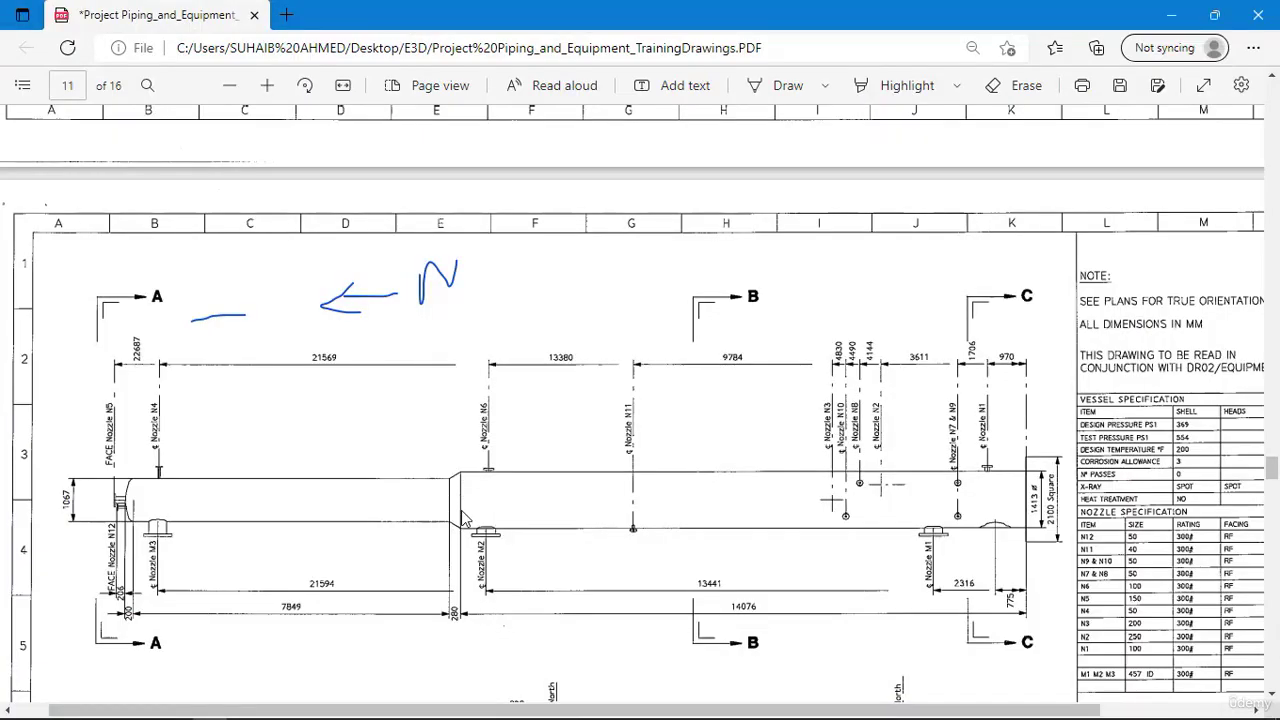
key(alt+Tab)
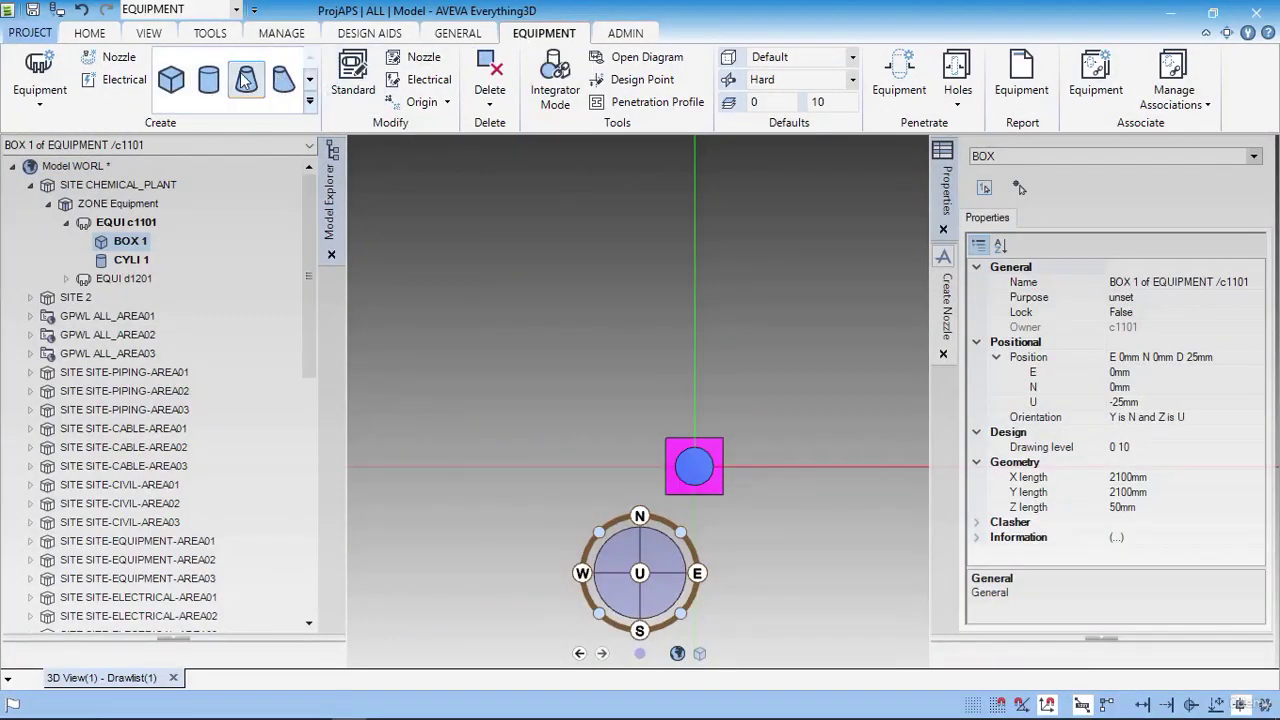
click(245, 80)
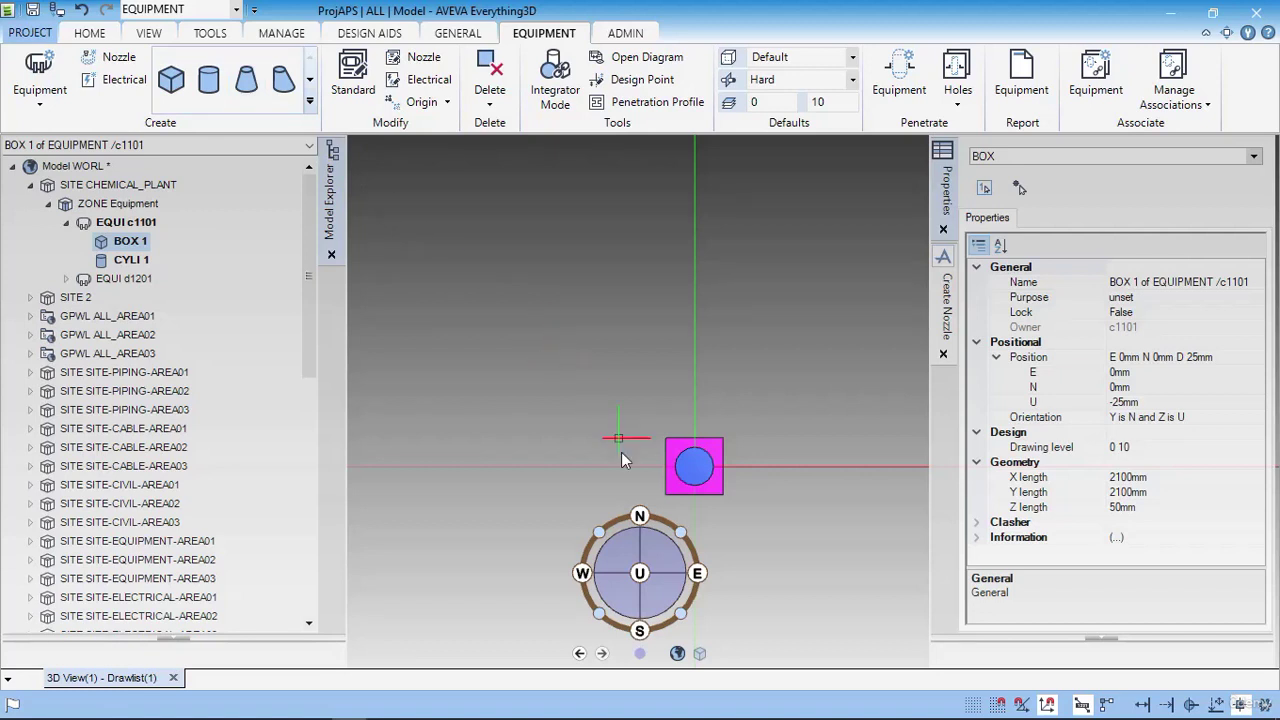
scroll(676, 474, up, 5)
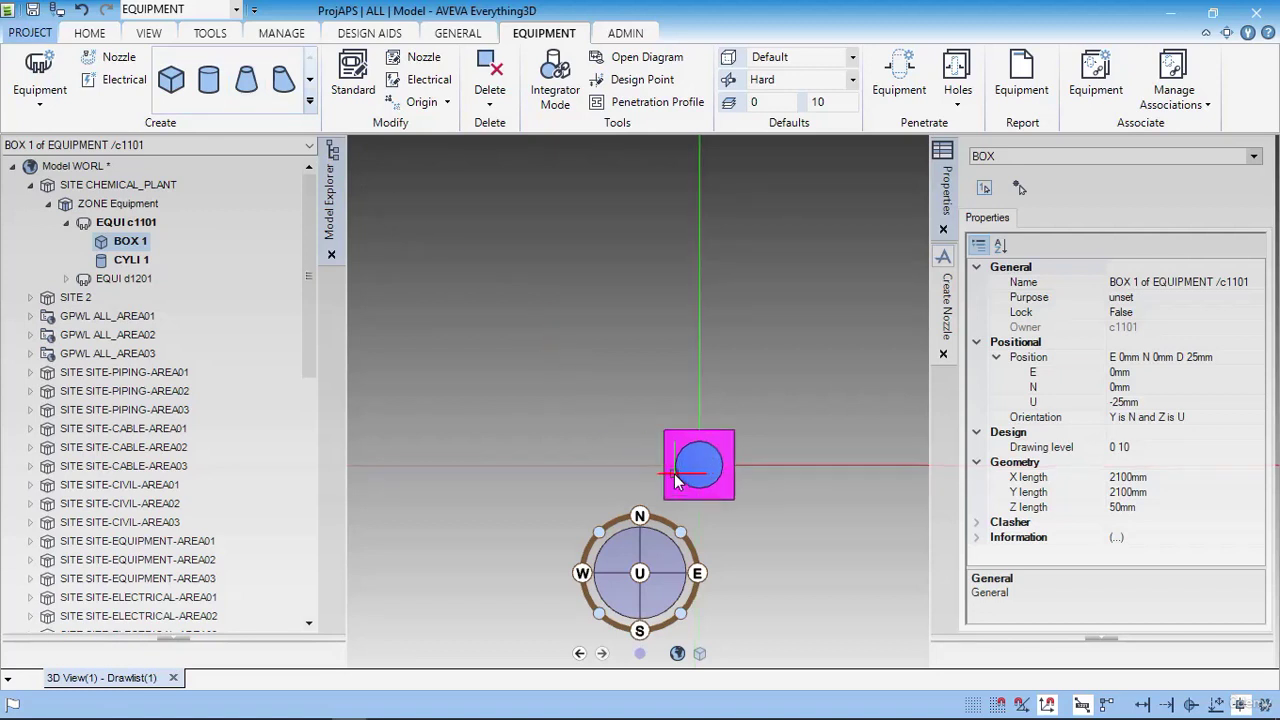
scroll(680, 476, up, 2)
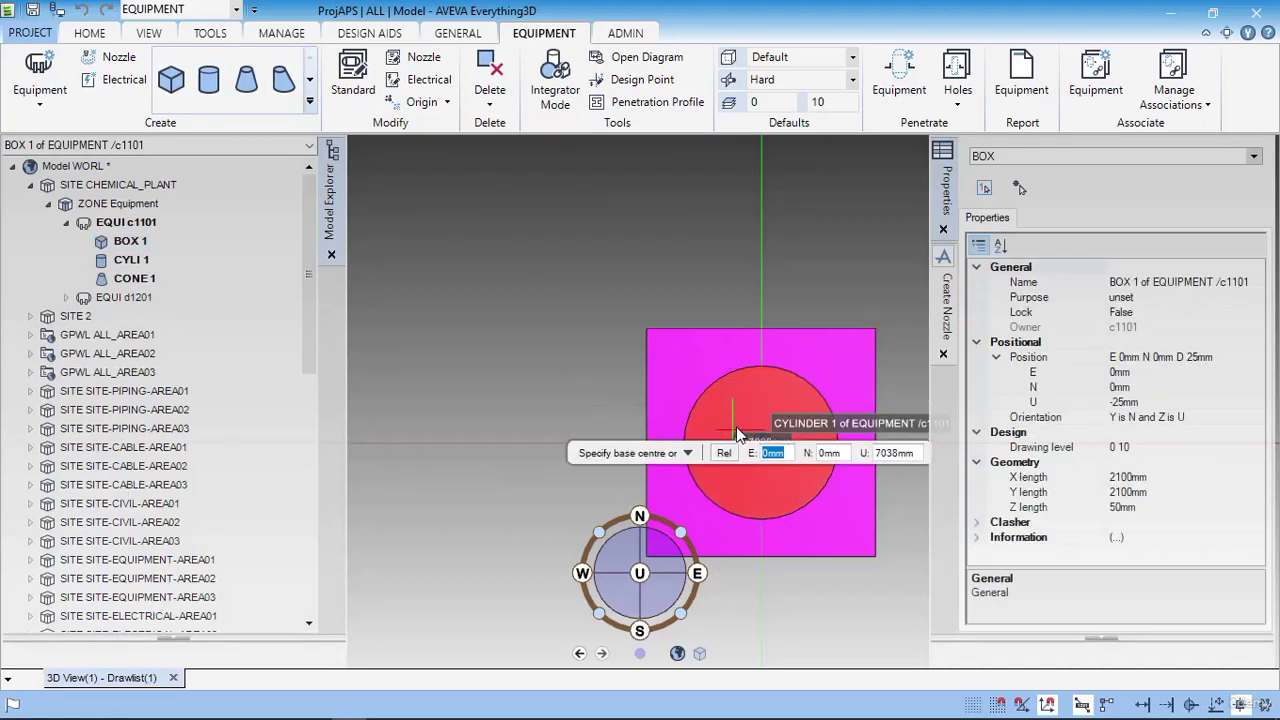
scroll(755, 437, down, 3)
scroll(755, 437, up, 3)
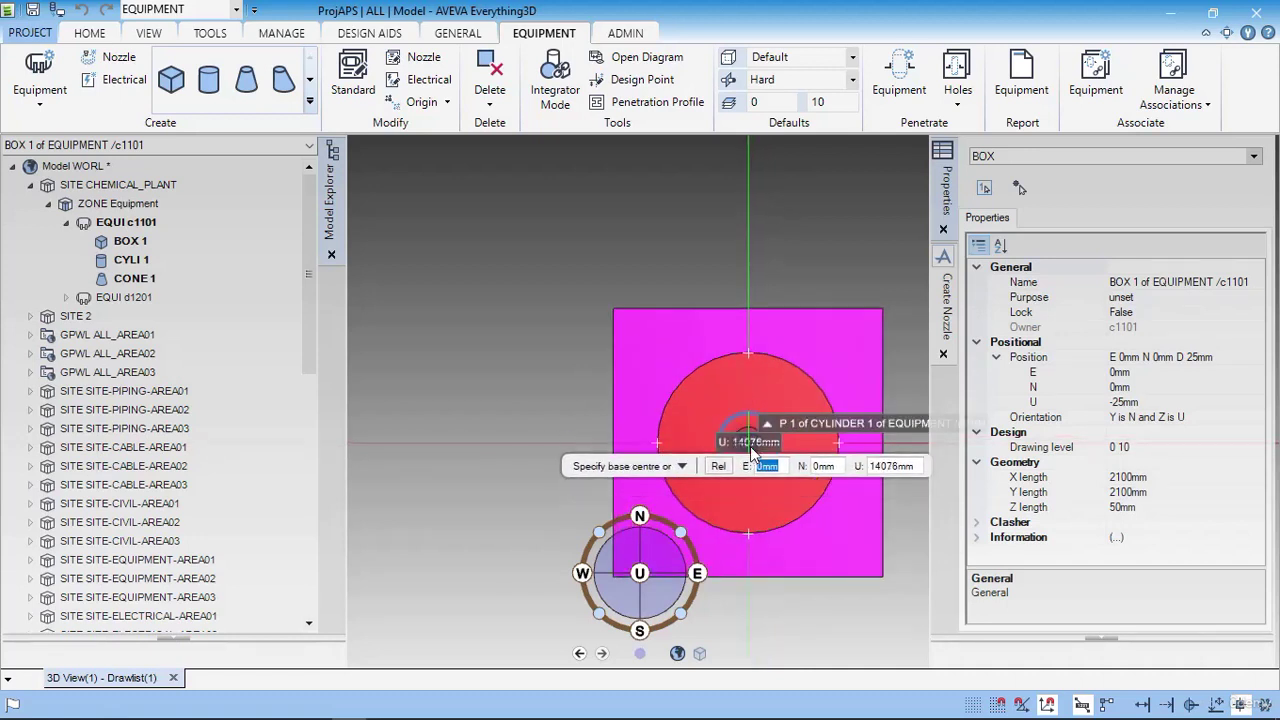
click(751, 450)
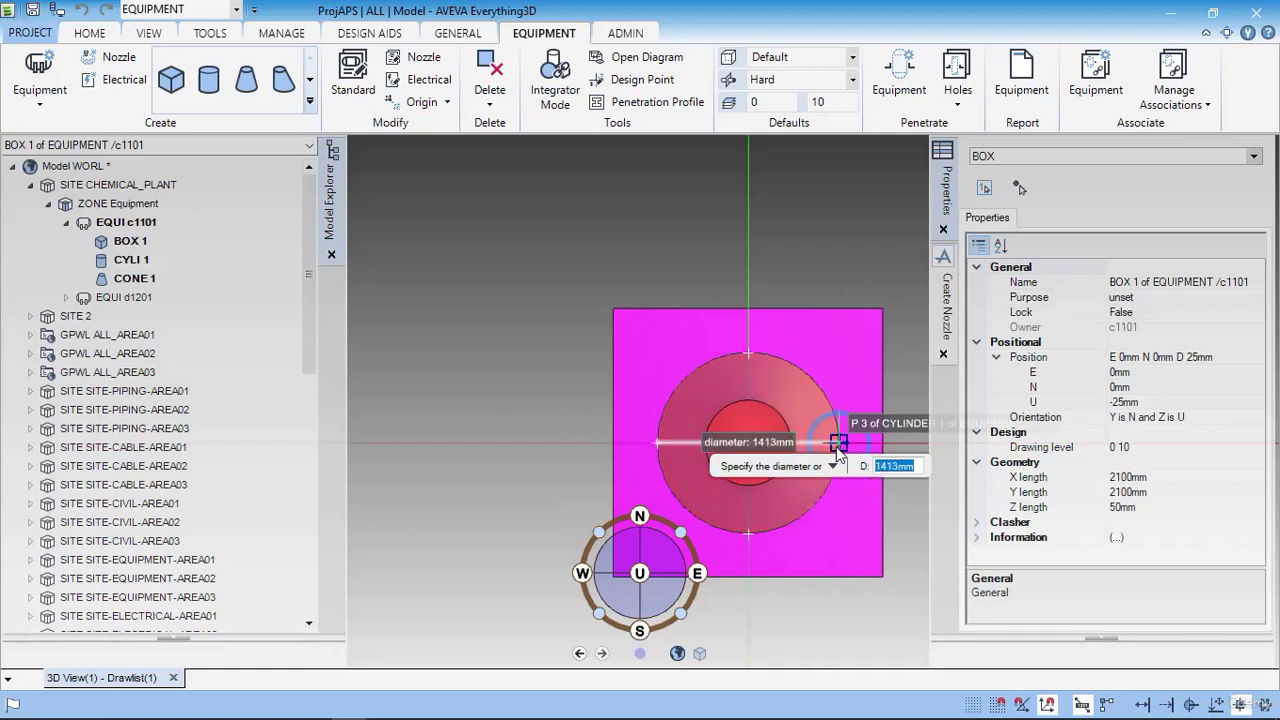
- Set the cone's base diameter to 1413mm, and its height to 280mm after checking the transition length in the training drawing PDF
text(1413)
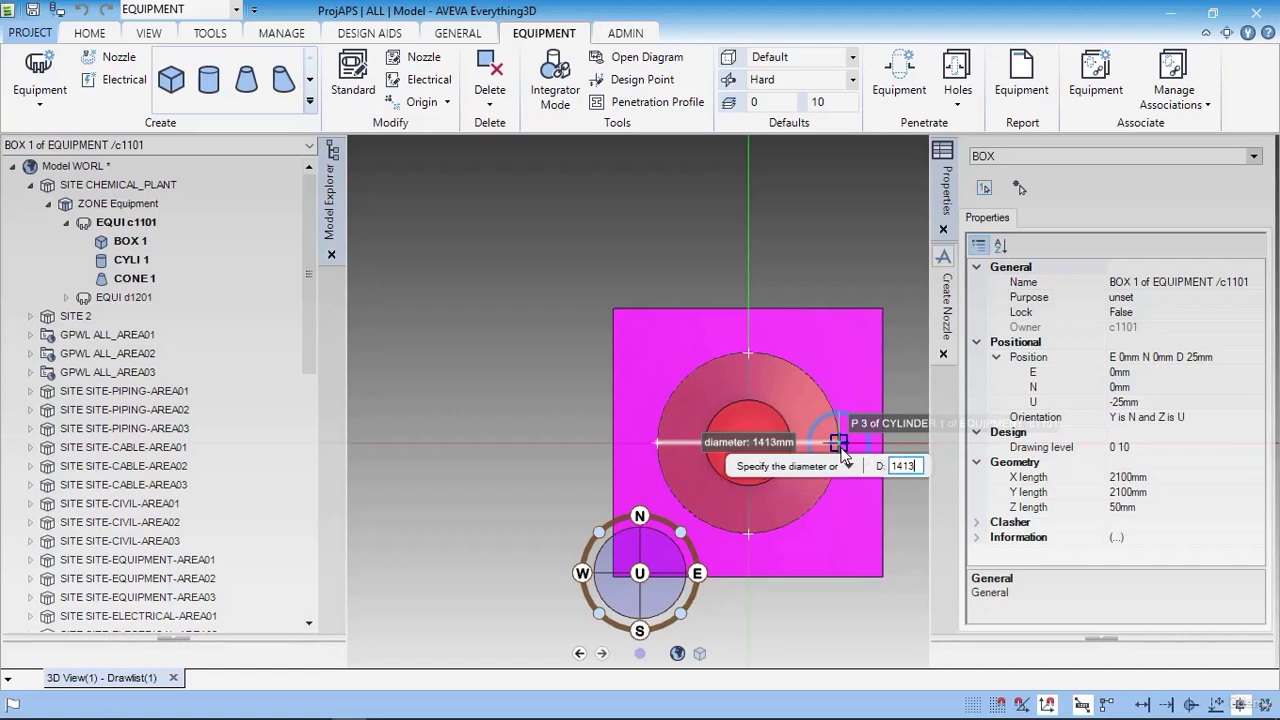
key(Return)
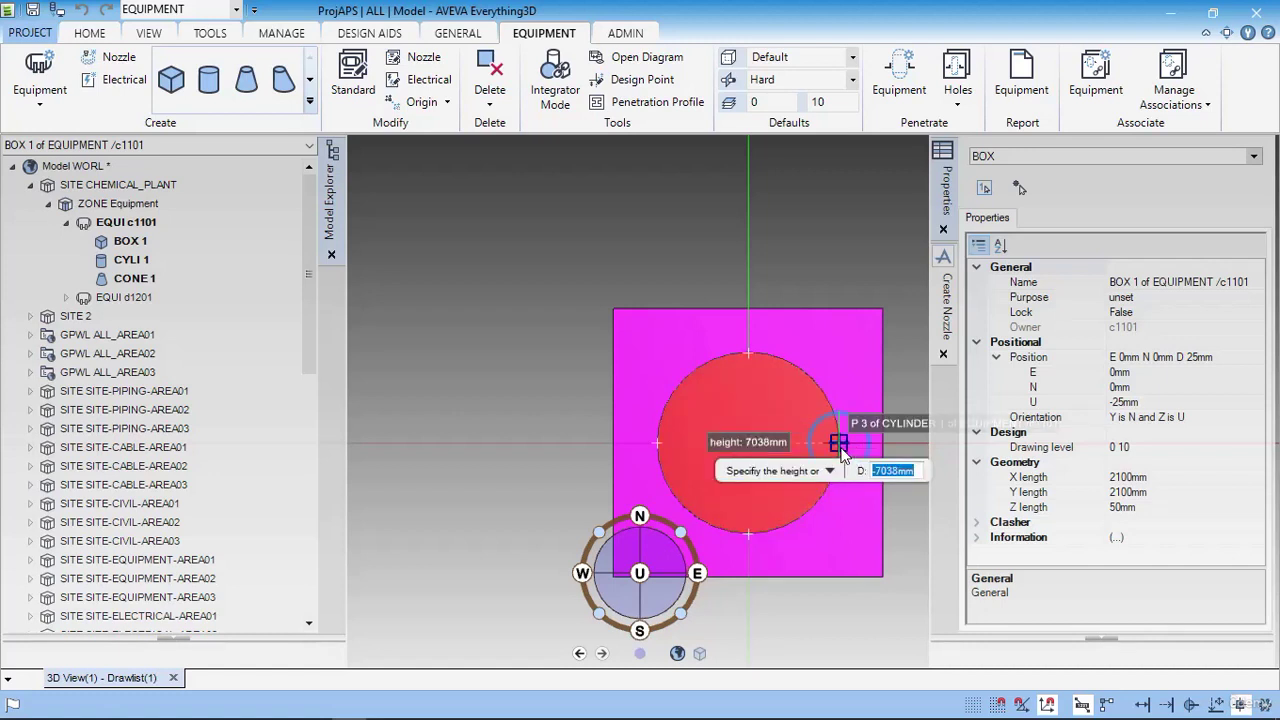
key(alt+Tab)
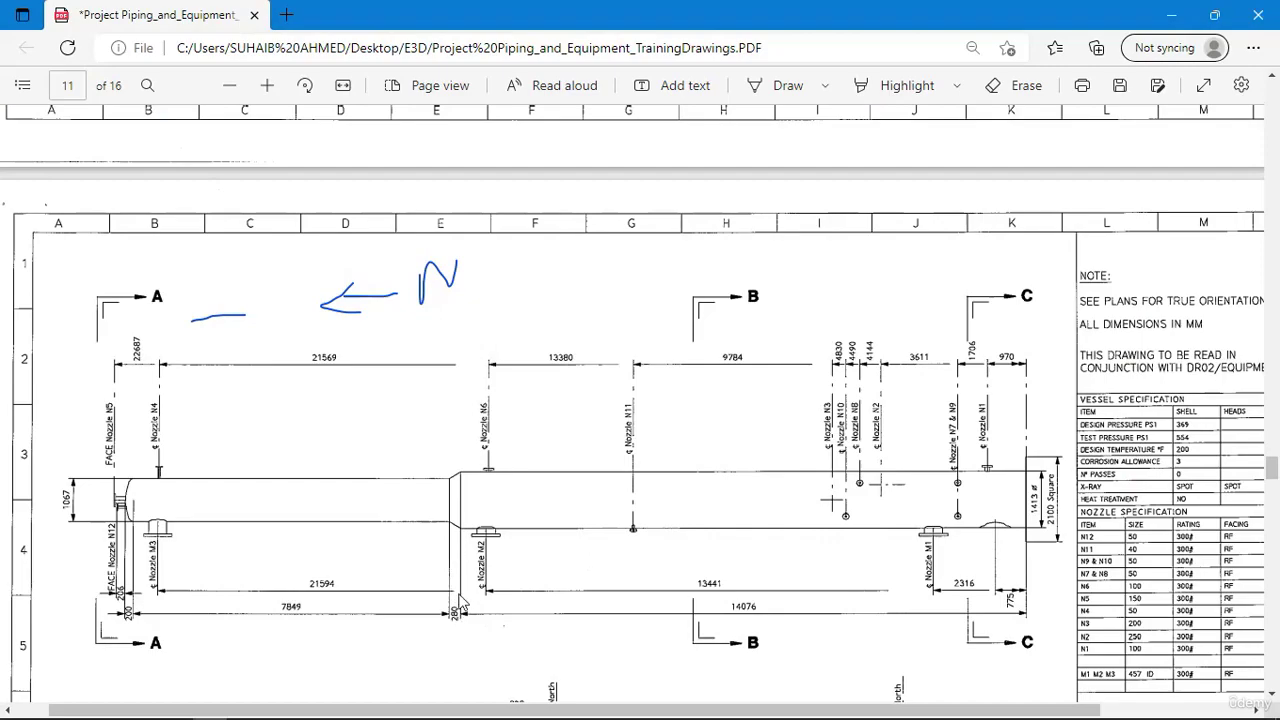
key(alt+Tab)
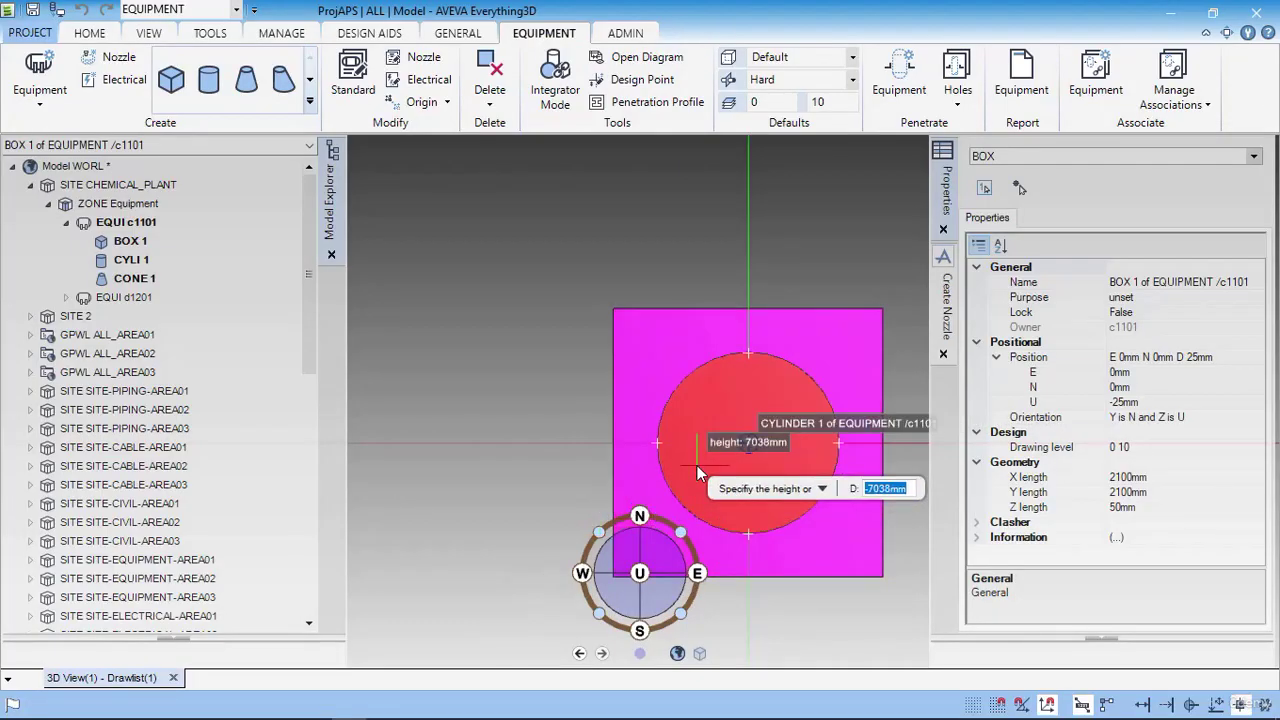
text(280)
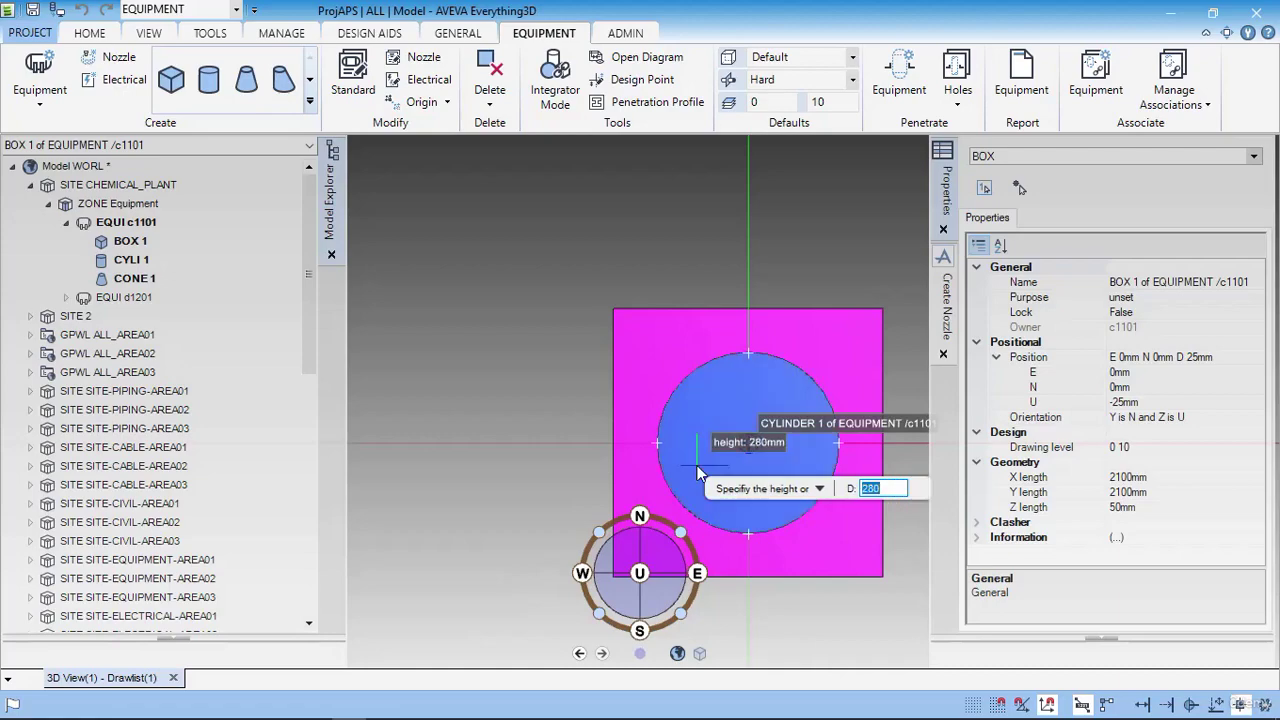
key(Return)
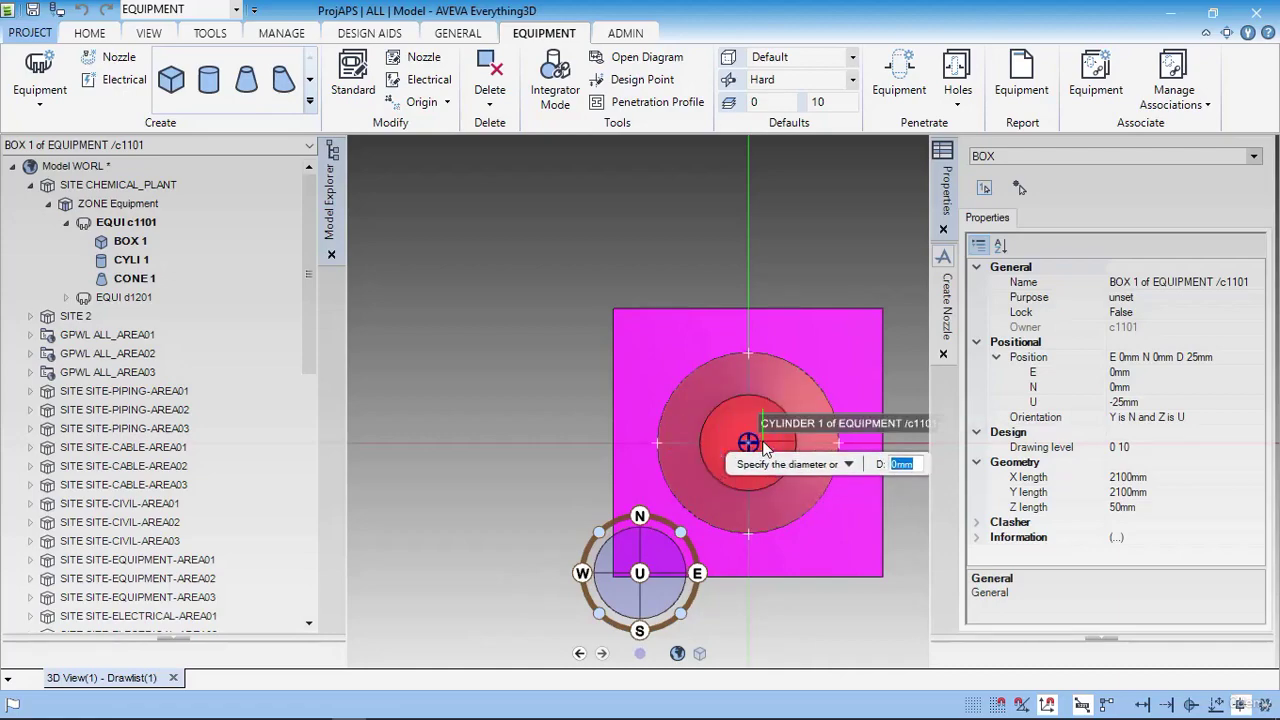
- Check the upper shell's diameter in the training drawing PDF and complete the cone with a top diameter of 1067mm in AVEVA Everything3D
key(alt+Tab)
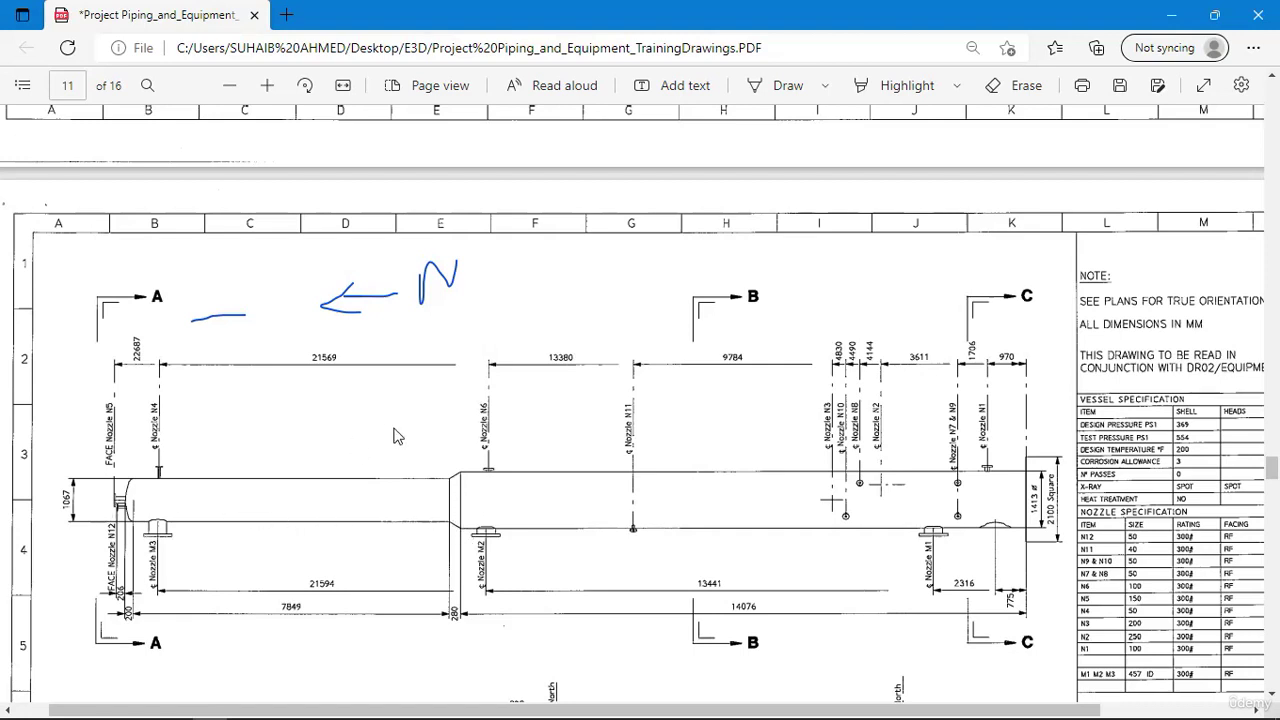
key(alt+Tab)
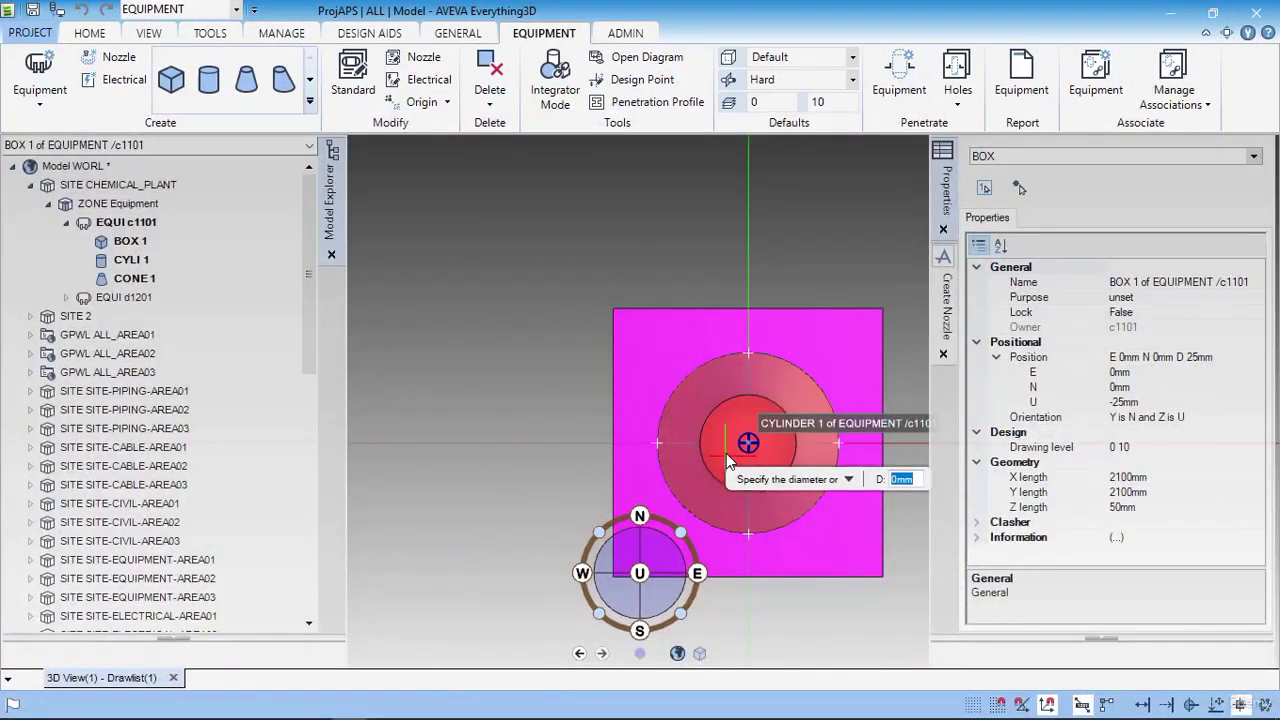
text(1400)
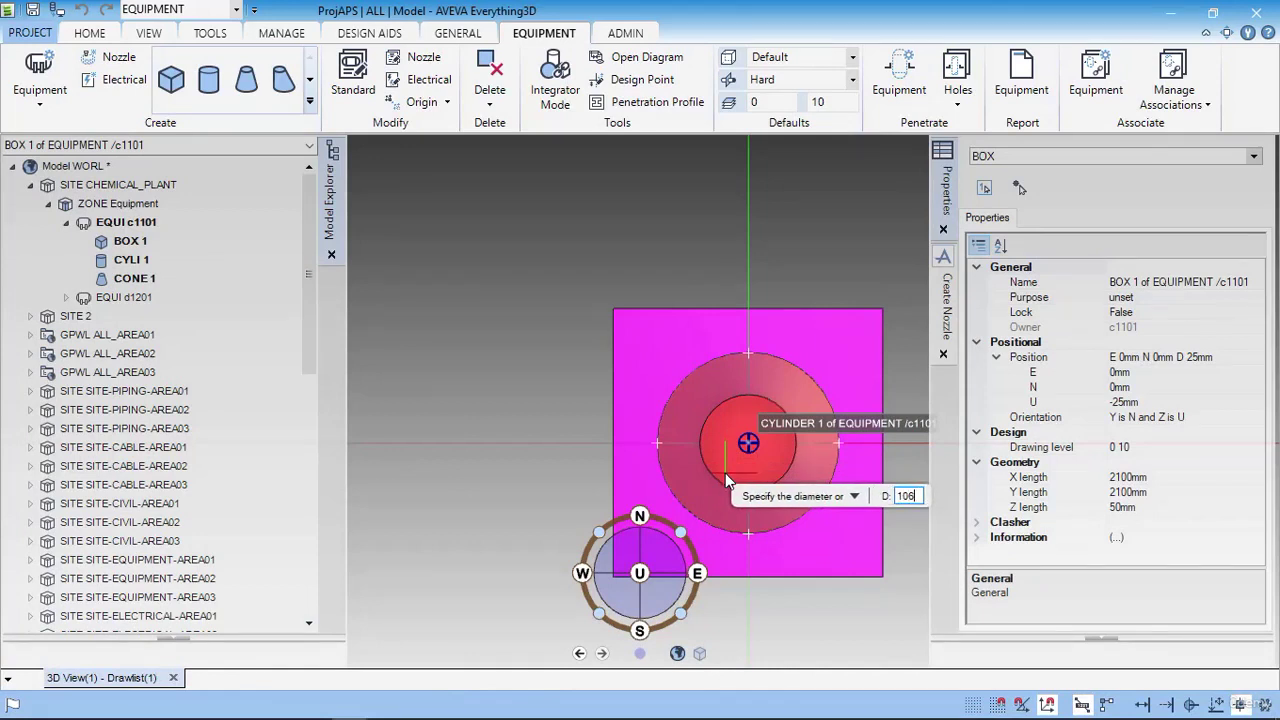
key(Return)
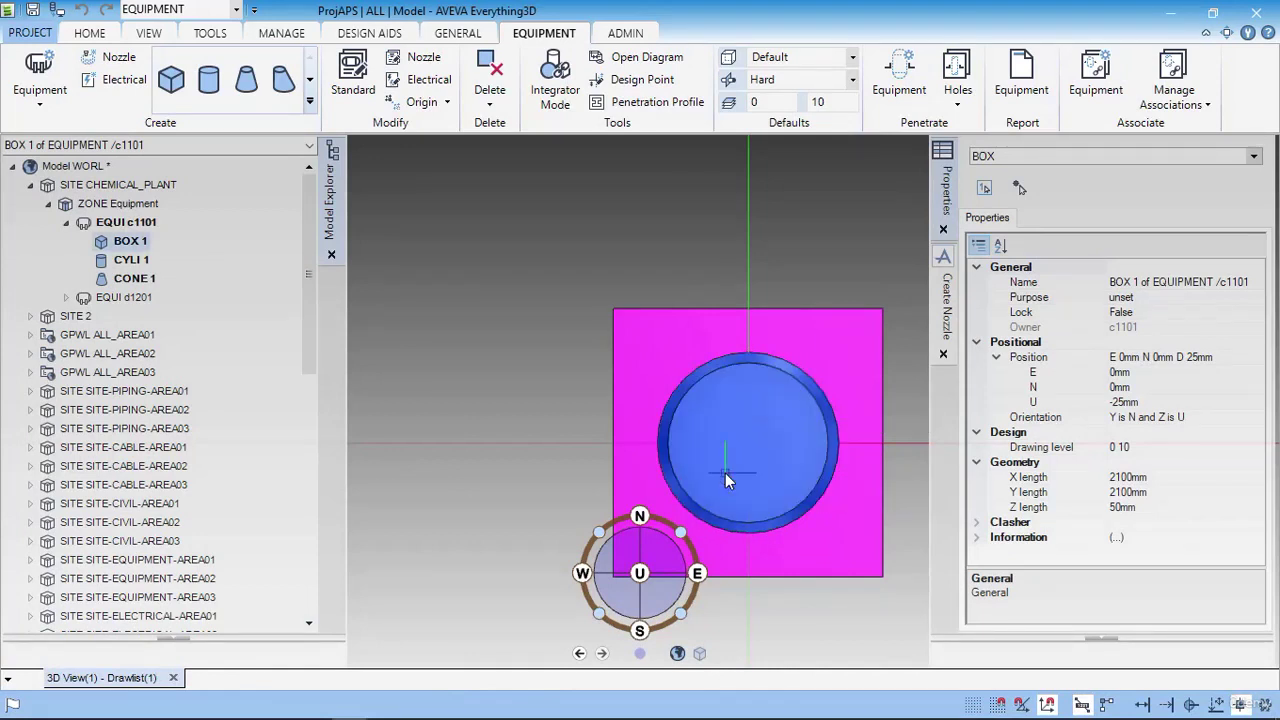
- Inspect the cone on top of the lower shell in a tilted view and close up in an elevation view from the west
scroll(795, 370, down, 1)
scroll(795, 370, down, 2)
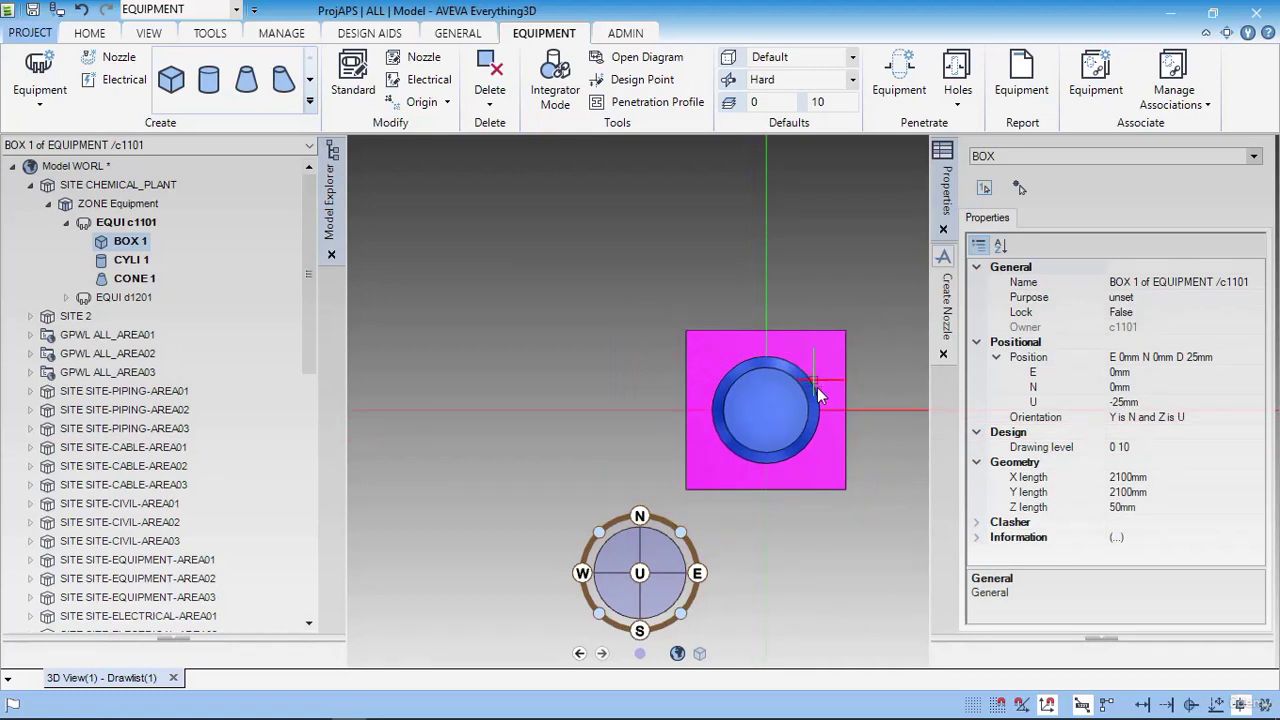
middle_drag(821, 394, 829, 287)
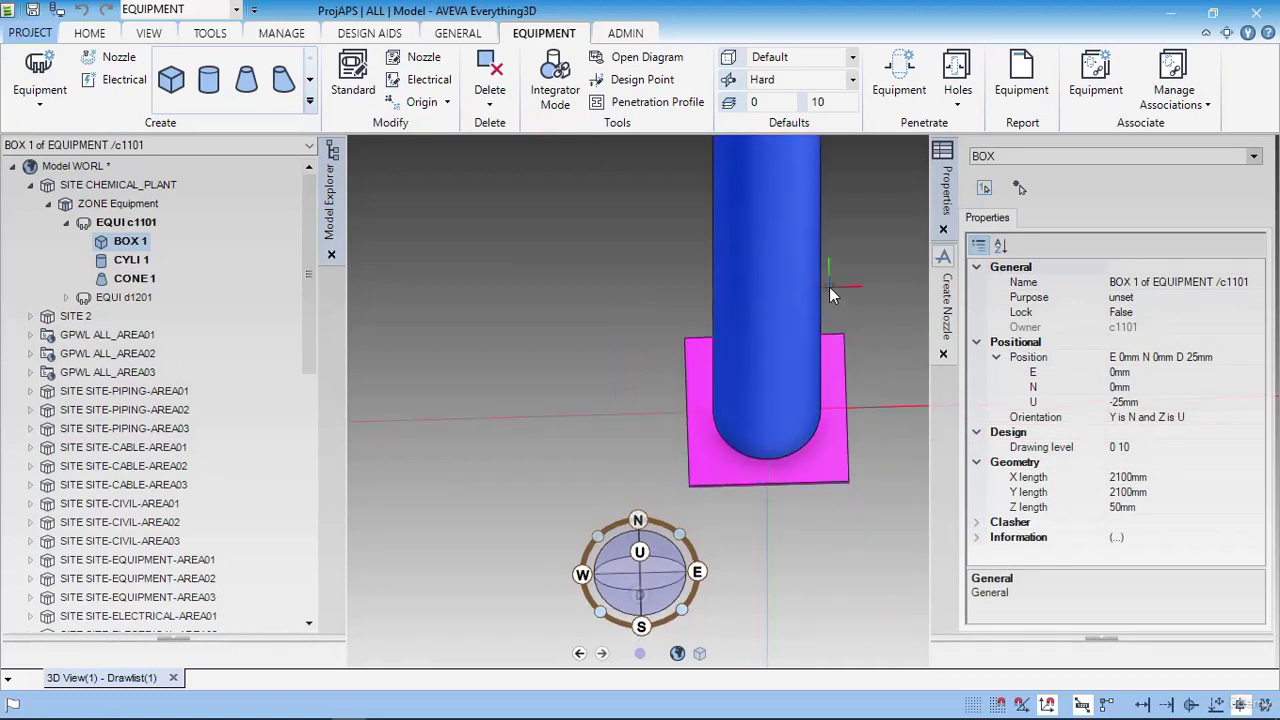
scroll(829, 287, down, 2)
scroll(829, 287, down, 2)
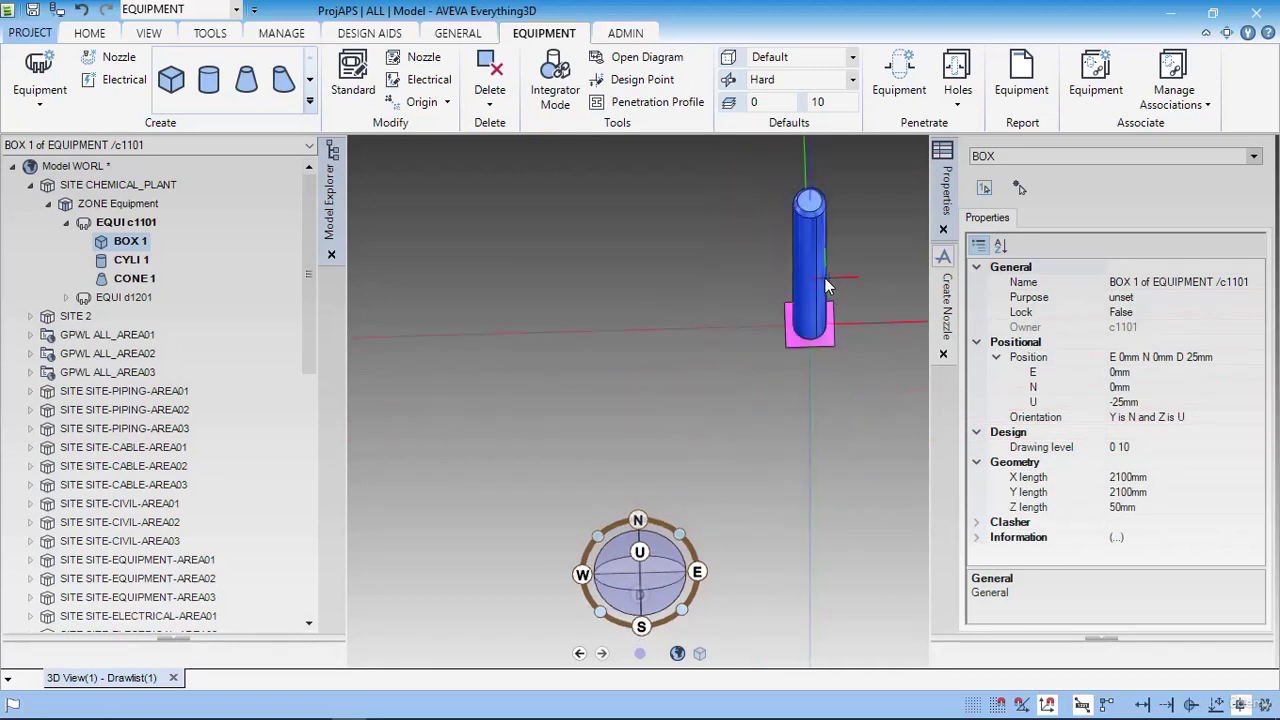
right_click(741, 413)
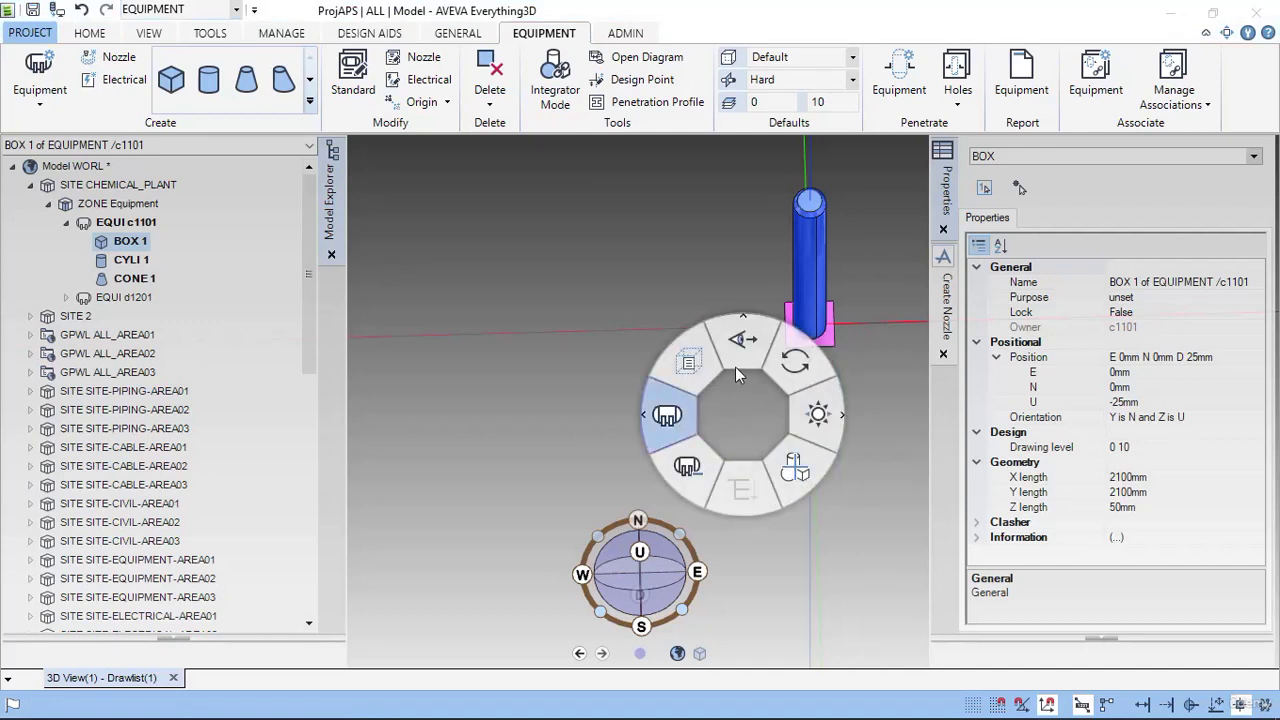
click(741, 342)
click(709, 386)
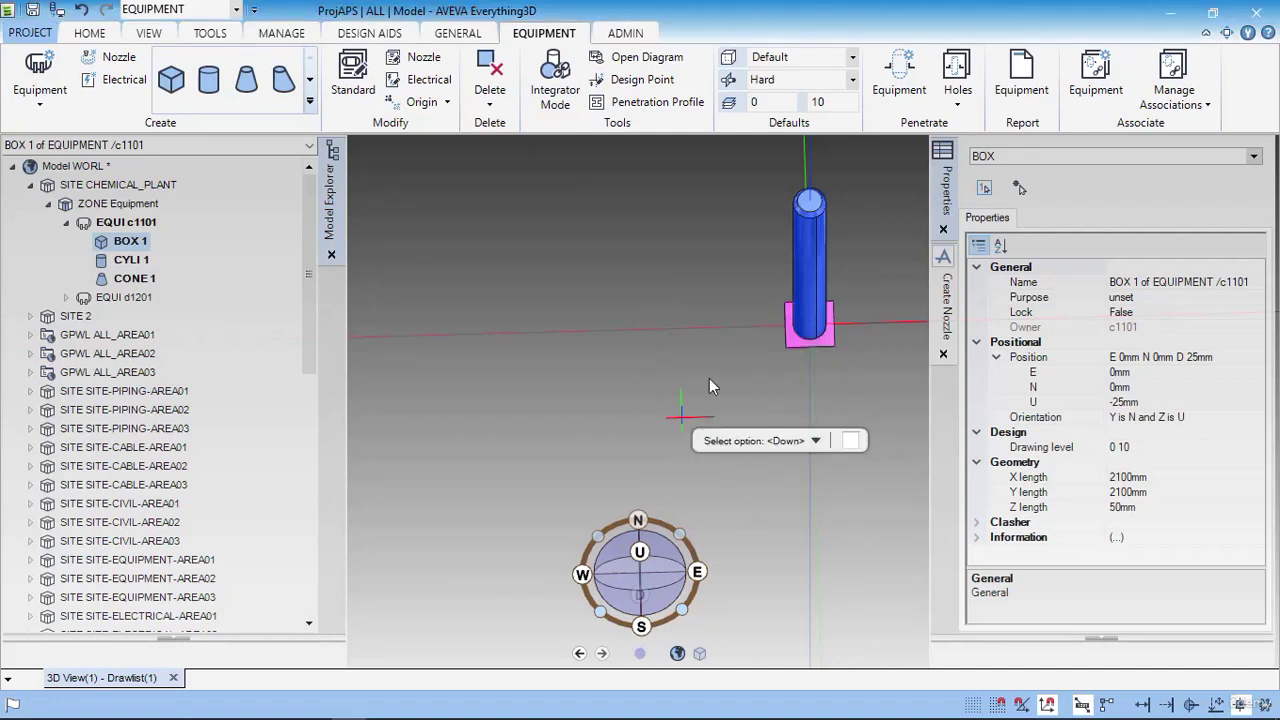
click(771, 290)
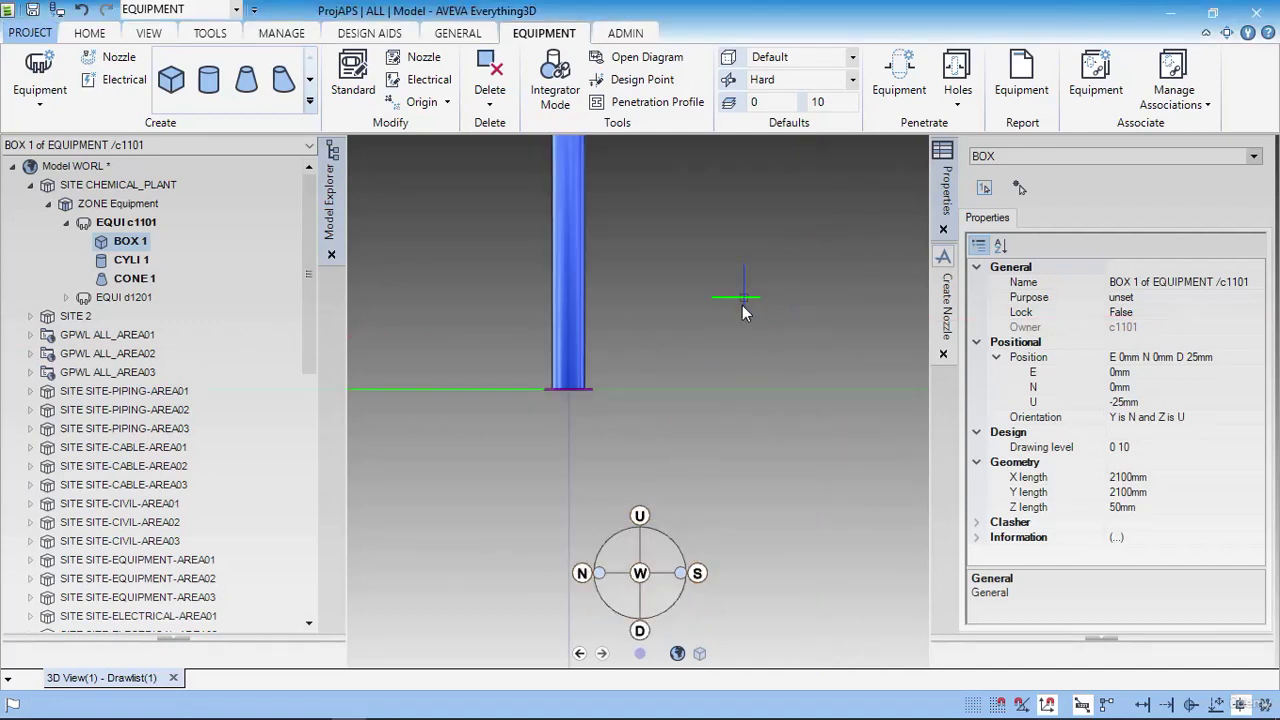
scroll(694, 224, up, 5)
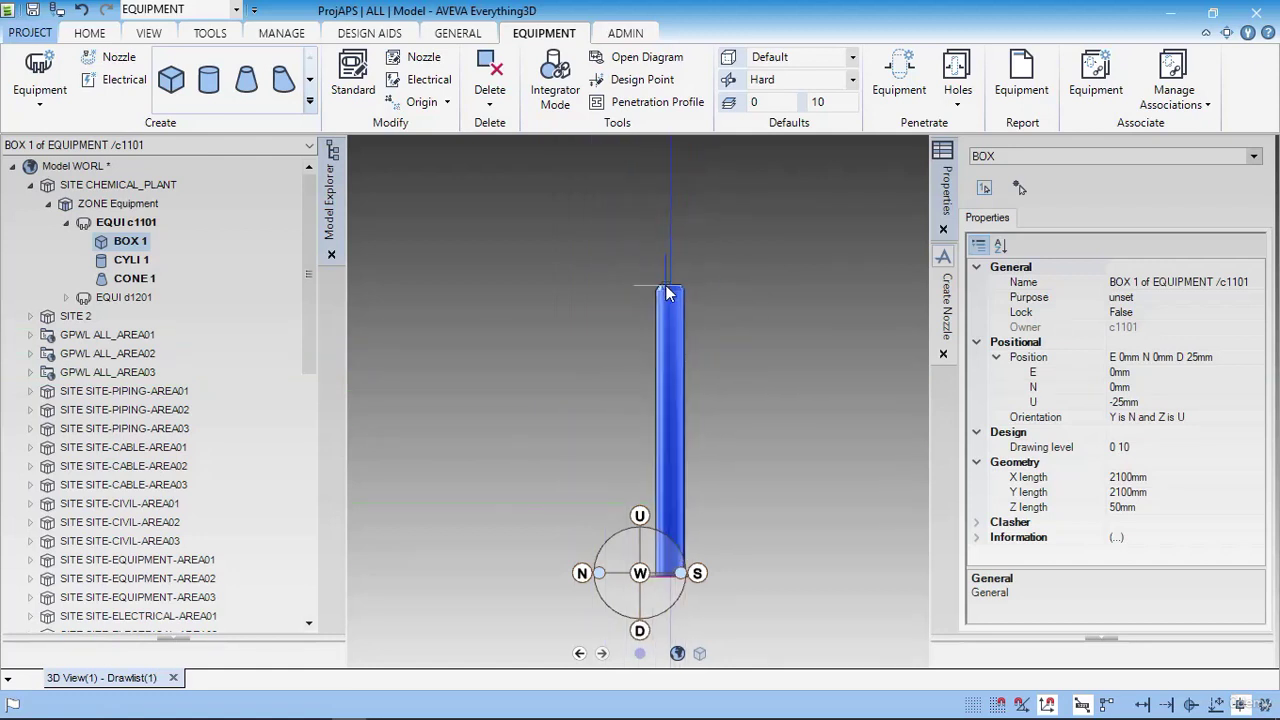
scroll(664, 299, up, 5)
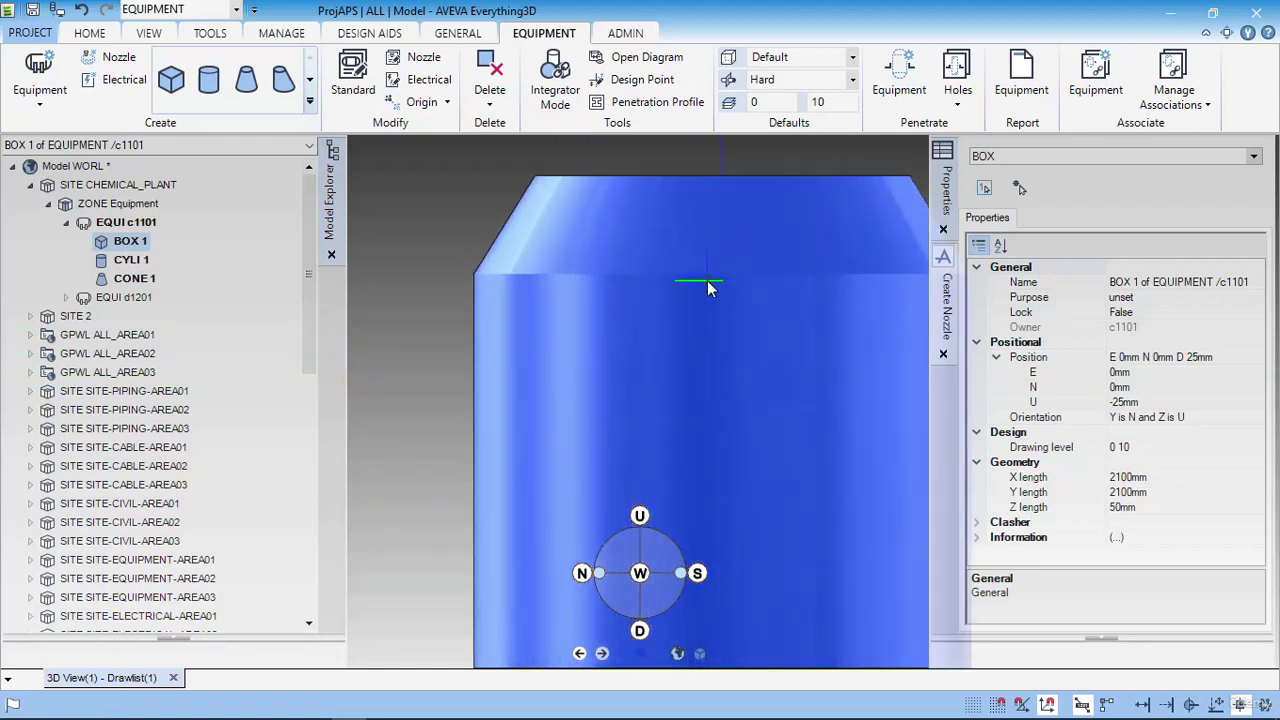
scroll(708, 279, down, 5)
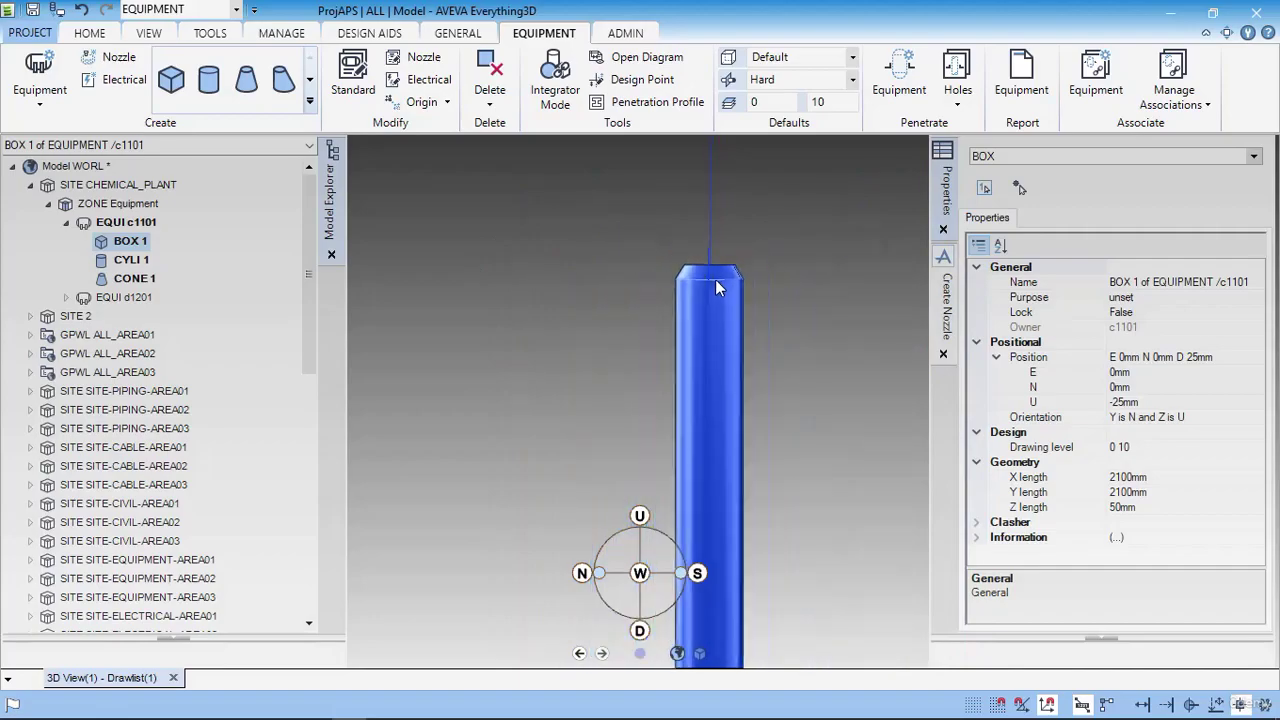
- Return to the plan view and start a second cylinder for c1101, with its base centre at the centre of the cone's top face
key(alt+Tab)
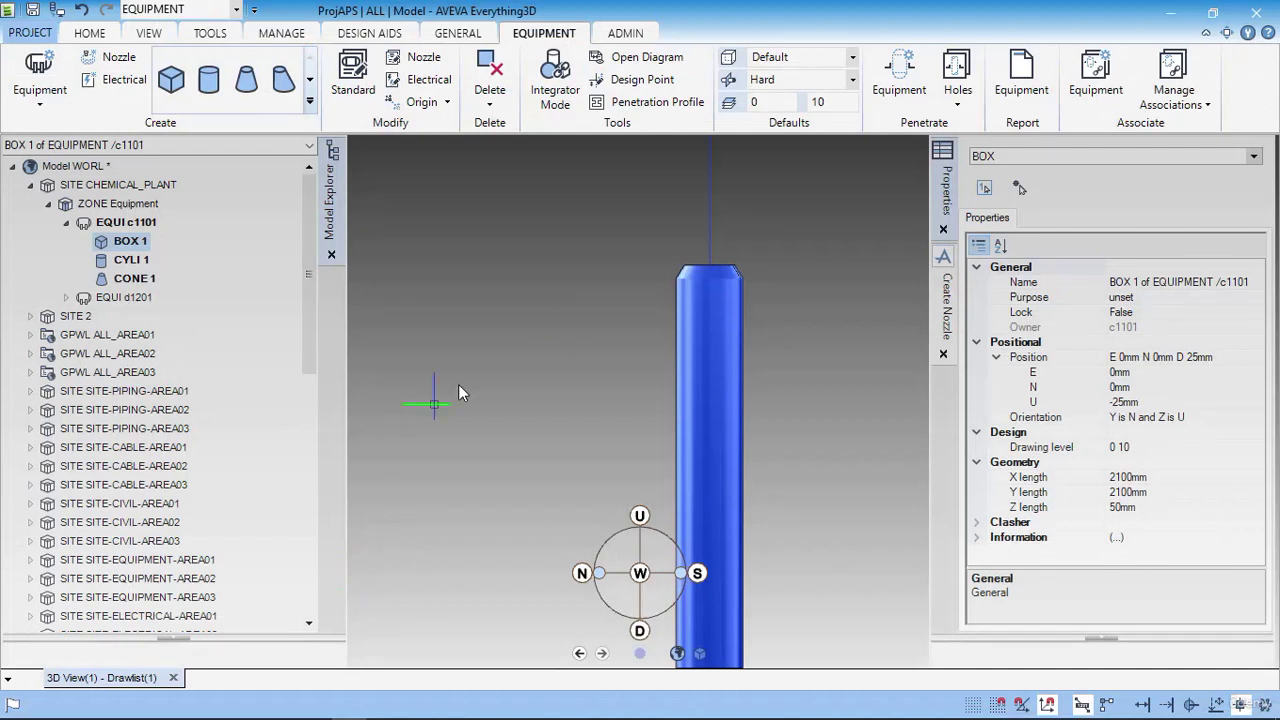
middle_click(667, 313)
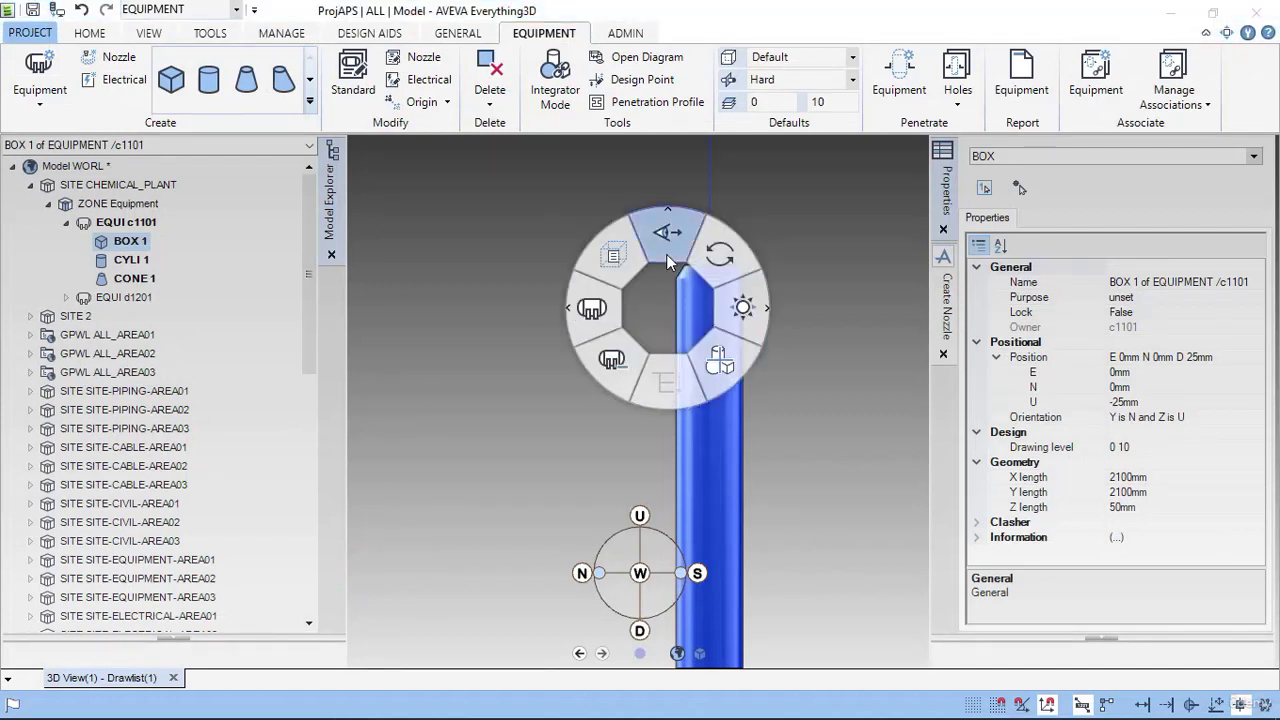
middle_click(632, 348)
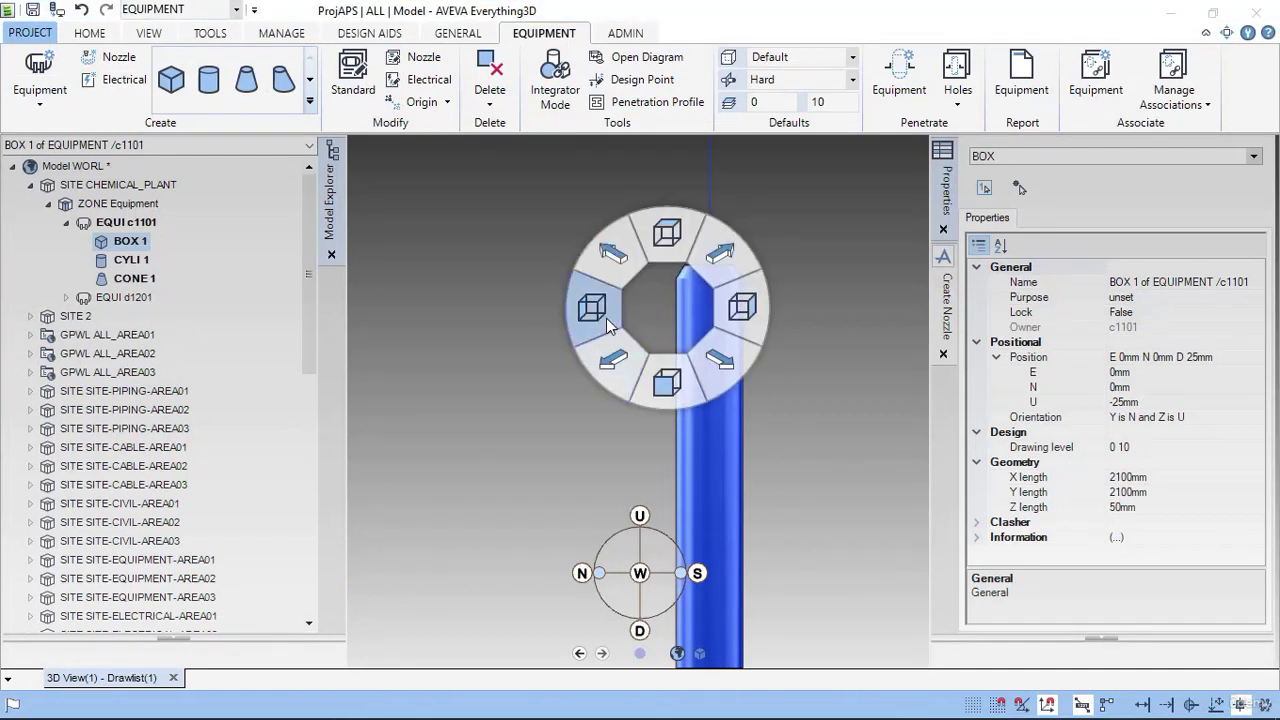
click(607, 325)
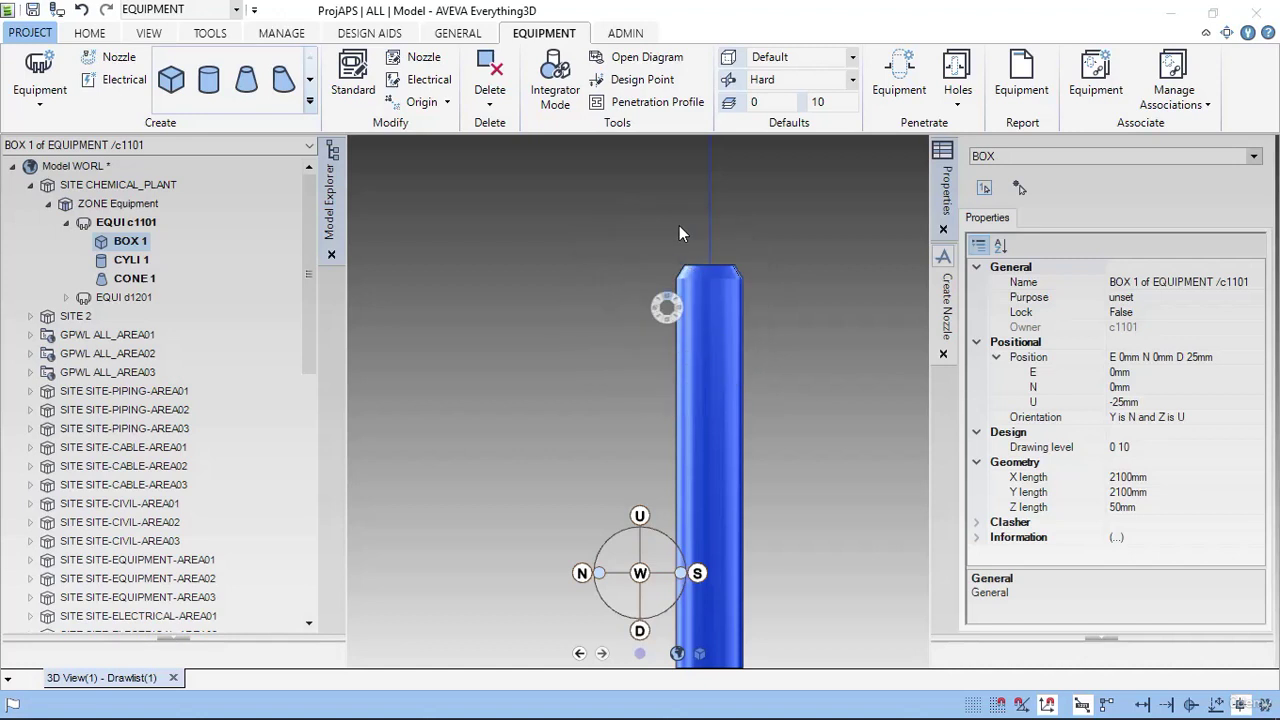
click(650, 315)
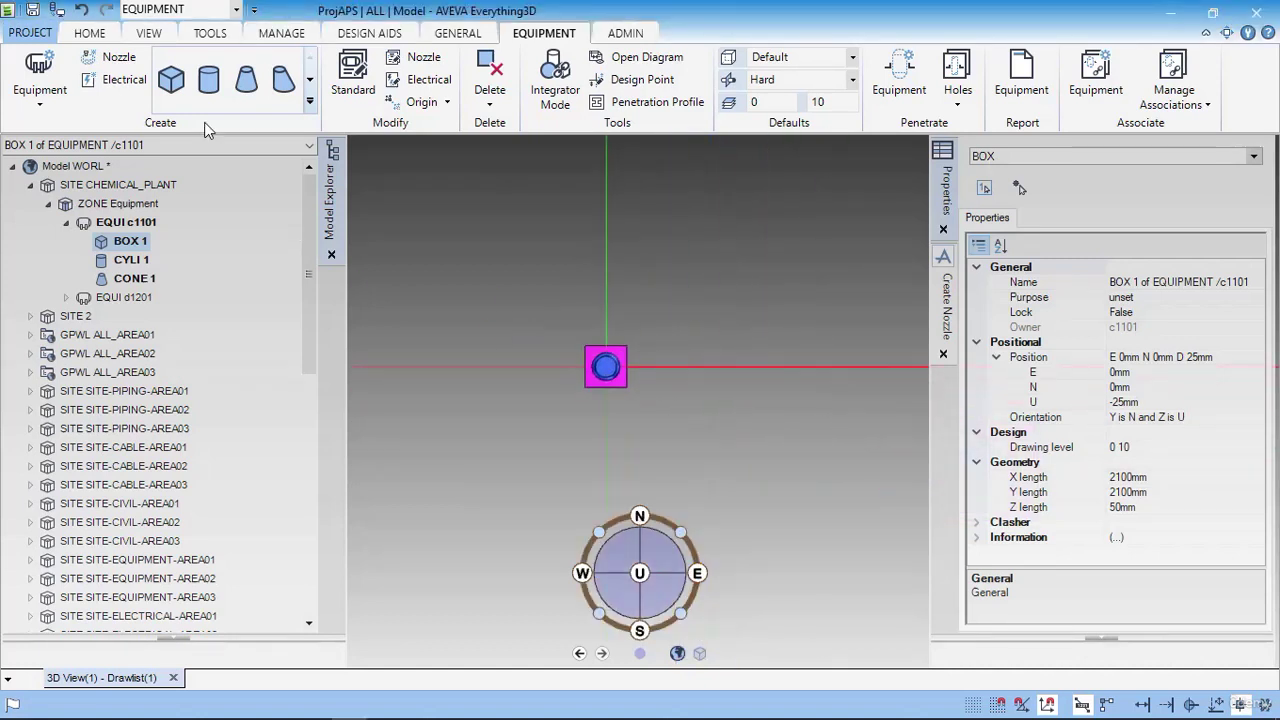
click(209, 80)
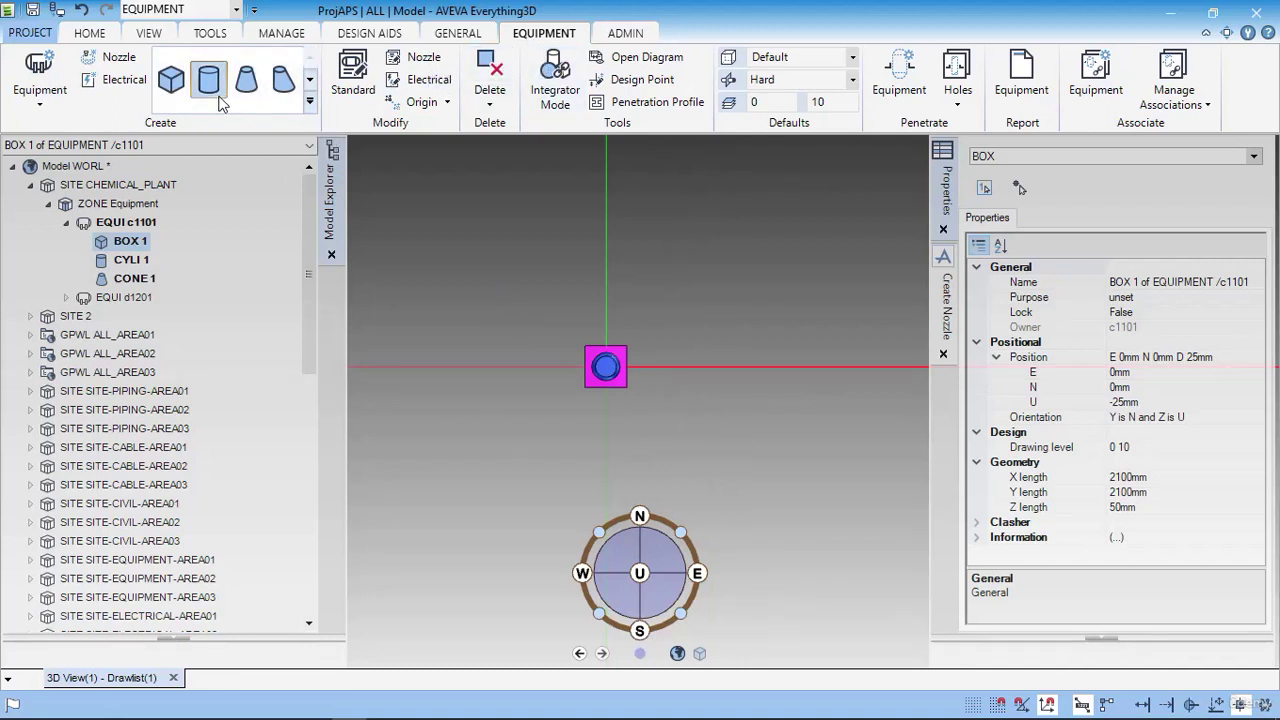
click(598, 378)
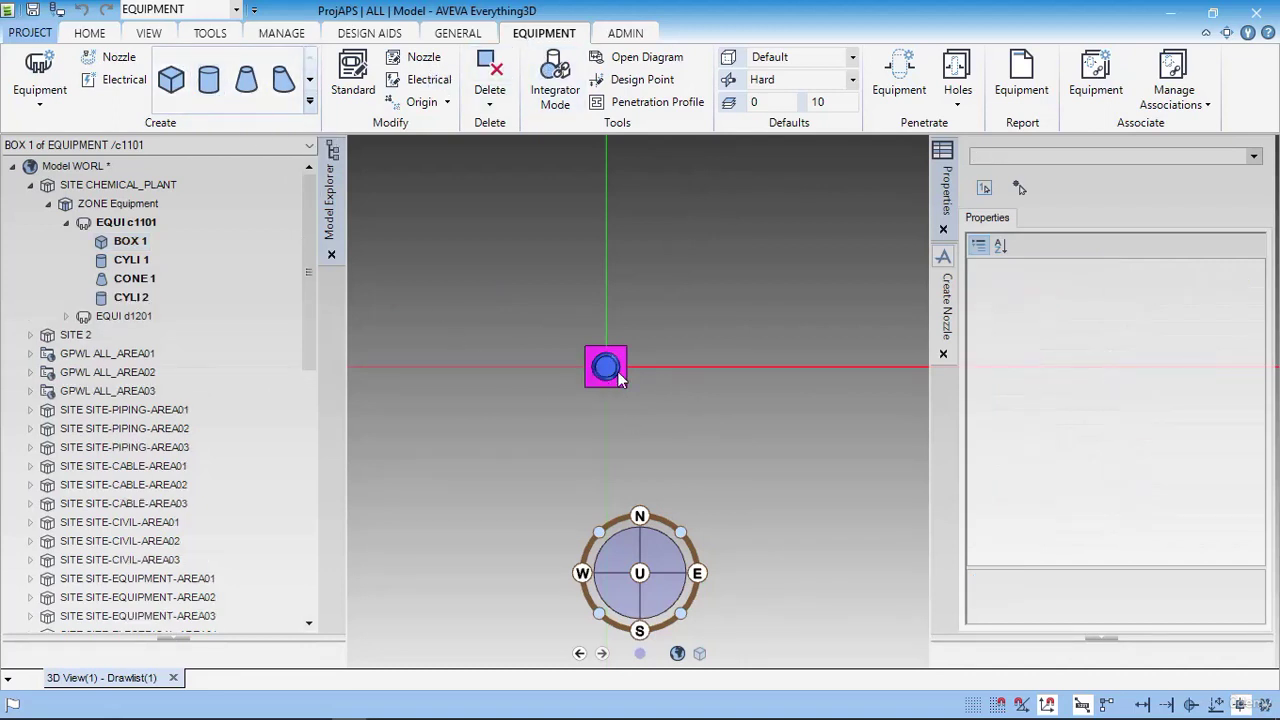
scroll(612, 372, up, 5)
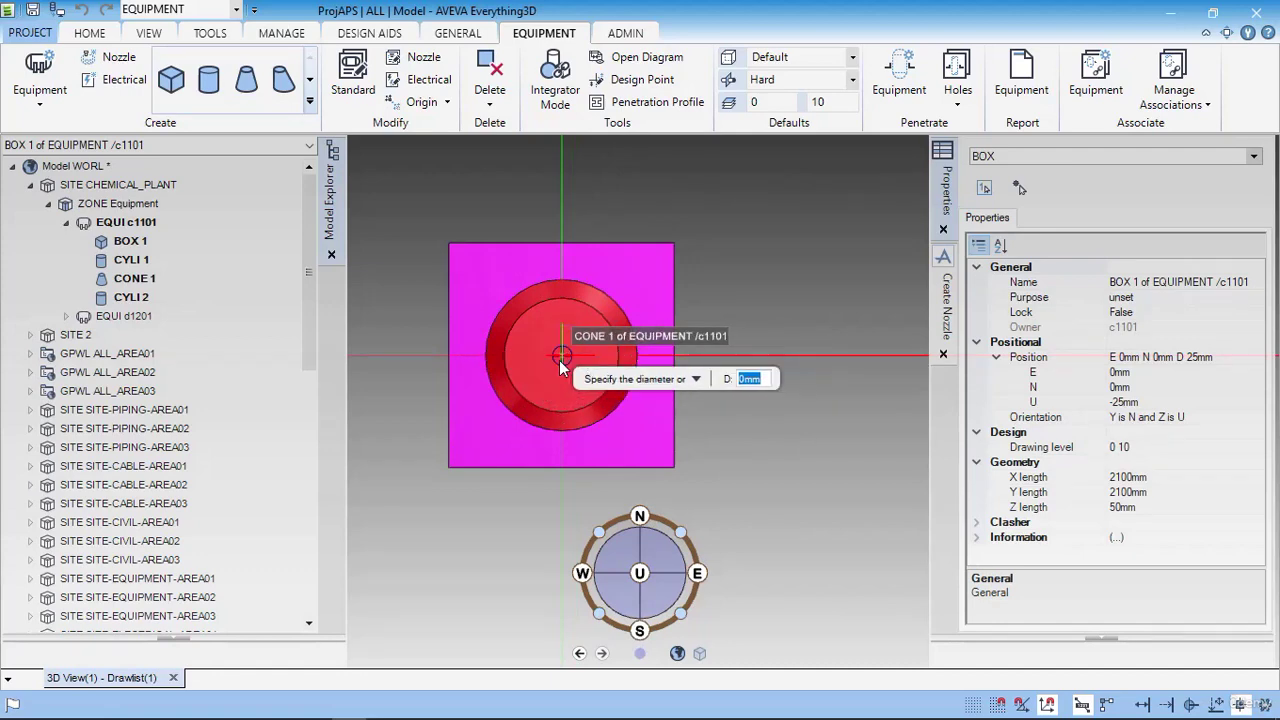
click(561, 367)
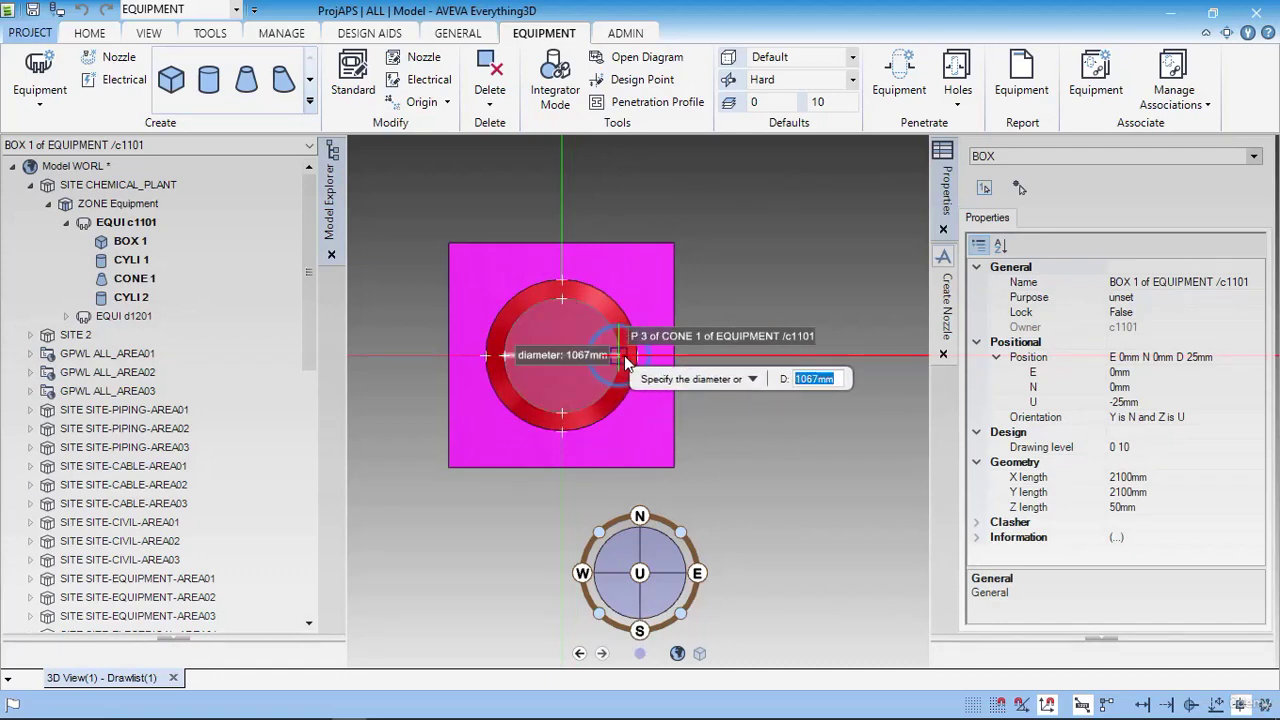
- Set the second cylinder's diameter to 1067mm and, after checking the upper shell length in the training drawing PDF, its height to 7849mm
text(10)
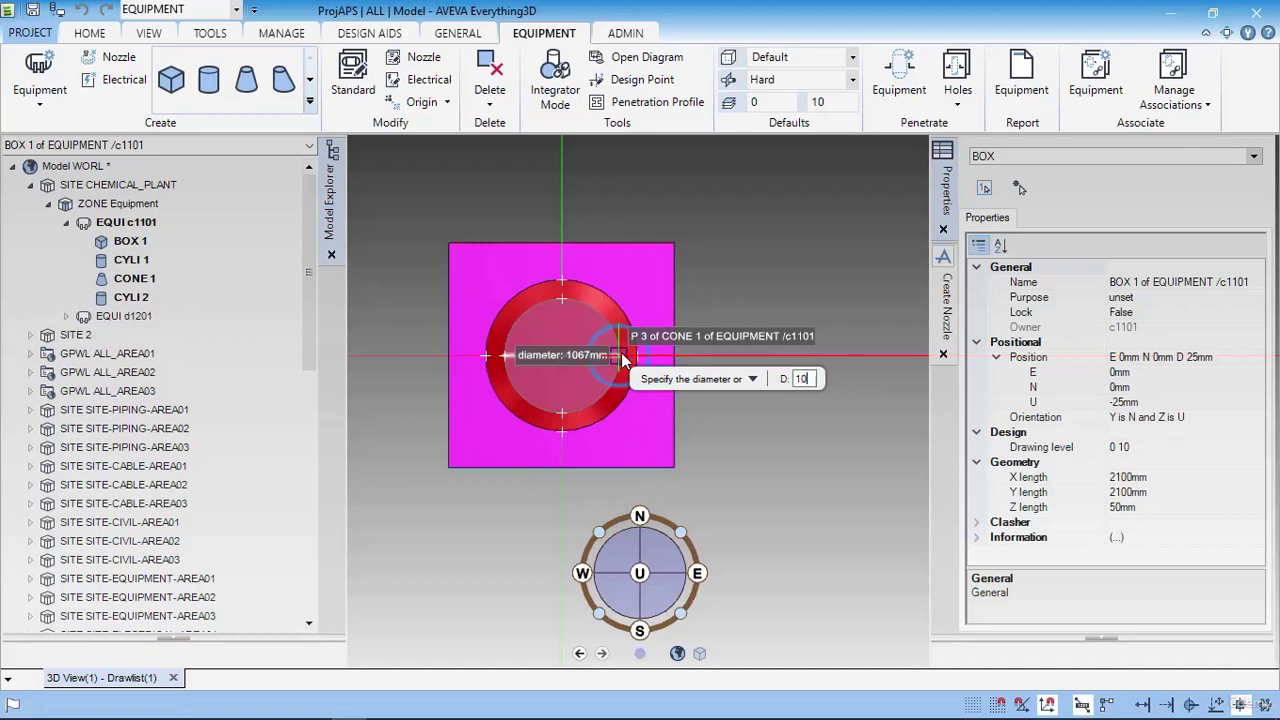
text(00)
key(Return)
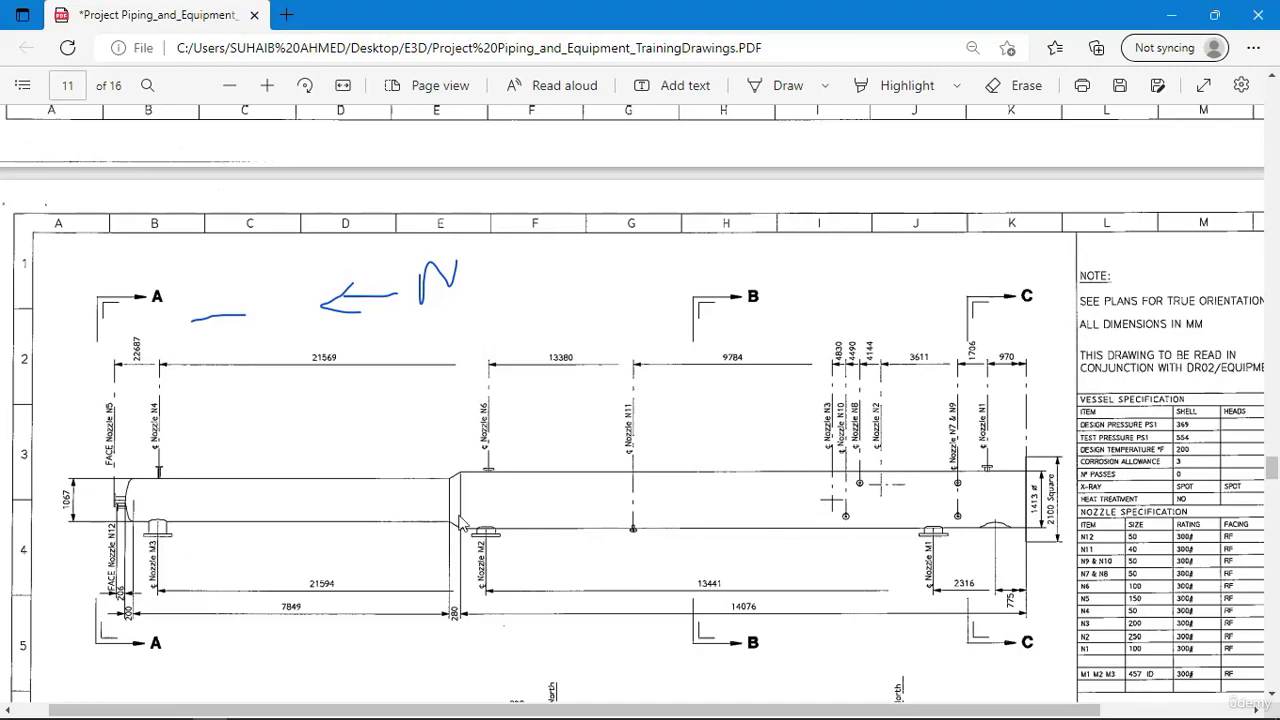
key(alt+Tab)
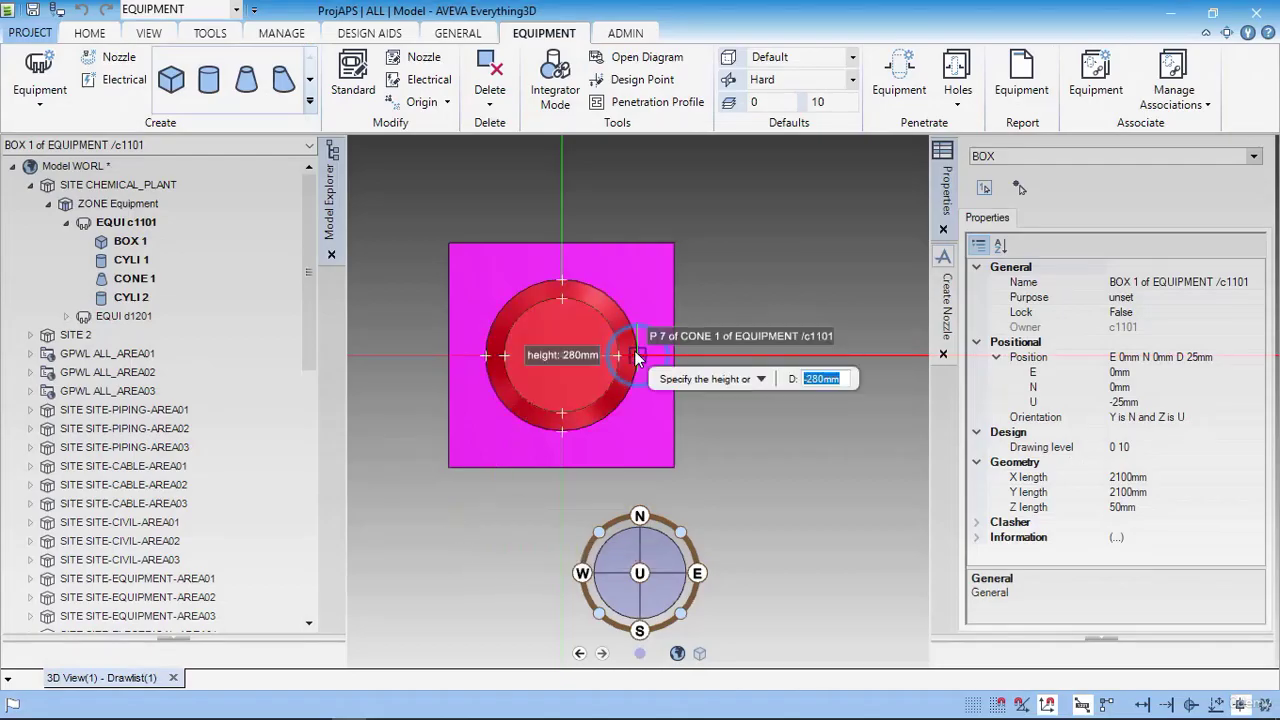
text(750)
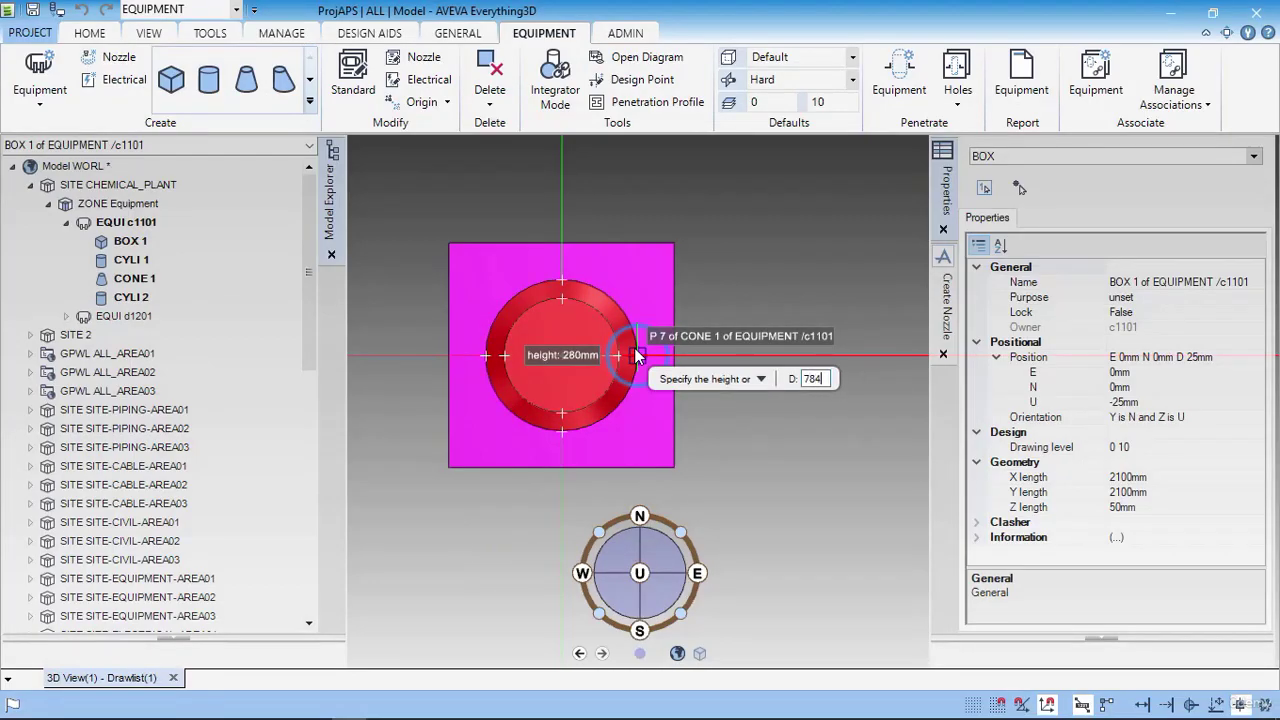
key(Return)
click(635, 349)
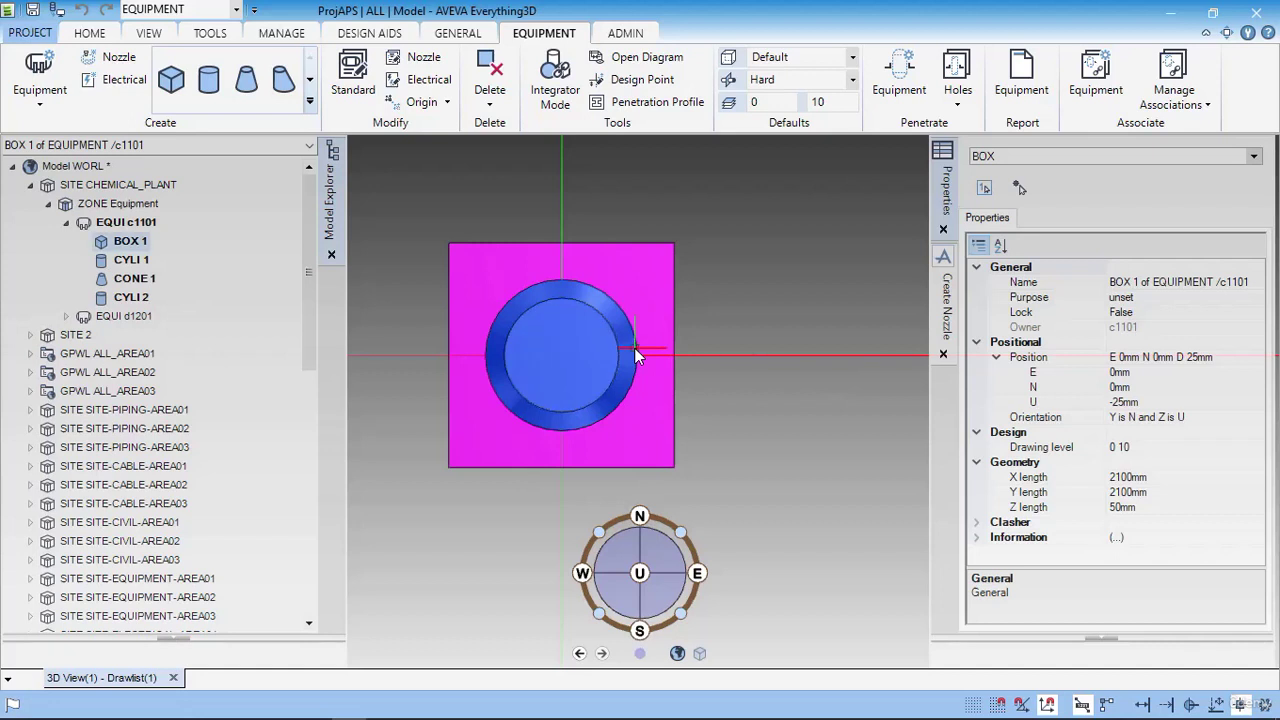
scroll(785, 405, down, 3)
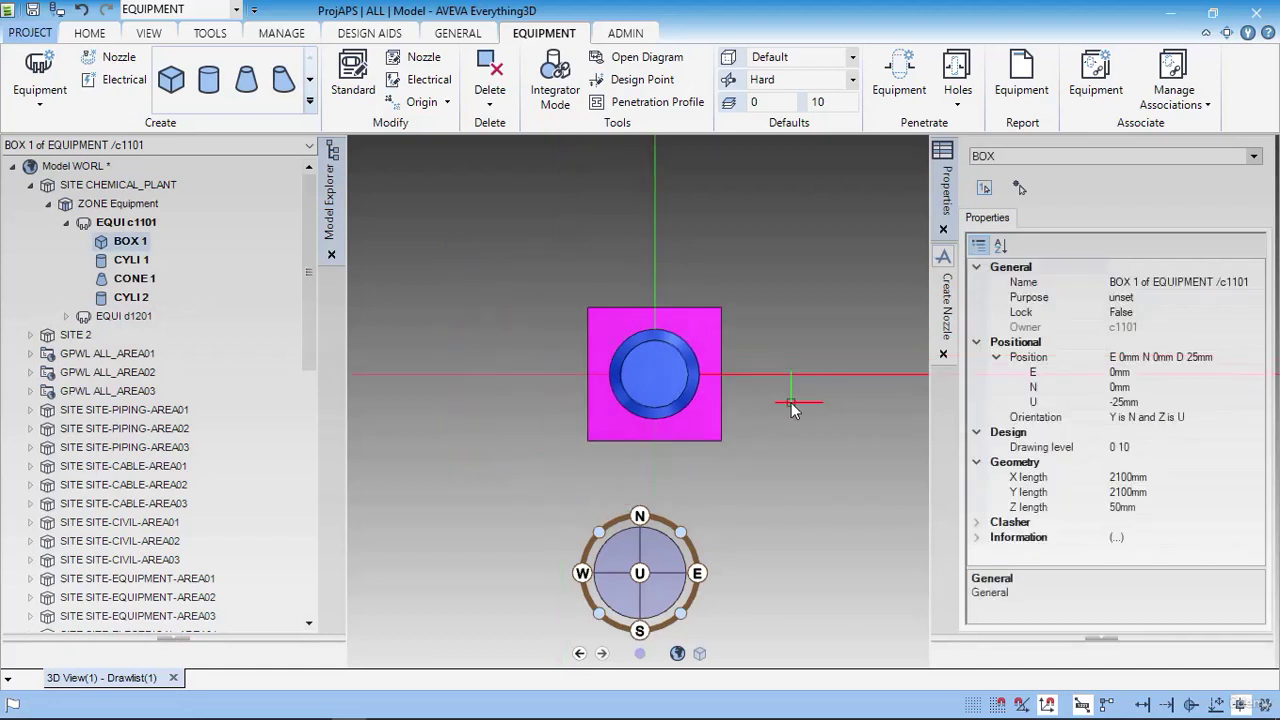
- Check the head in the training drawing PDF, then start a dish in AVEVA Everything3D, with its base centre at the upper cylinder's top-face centre
key(alt+Tab)
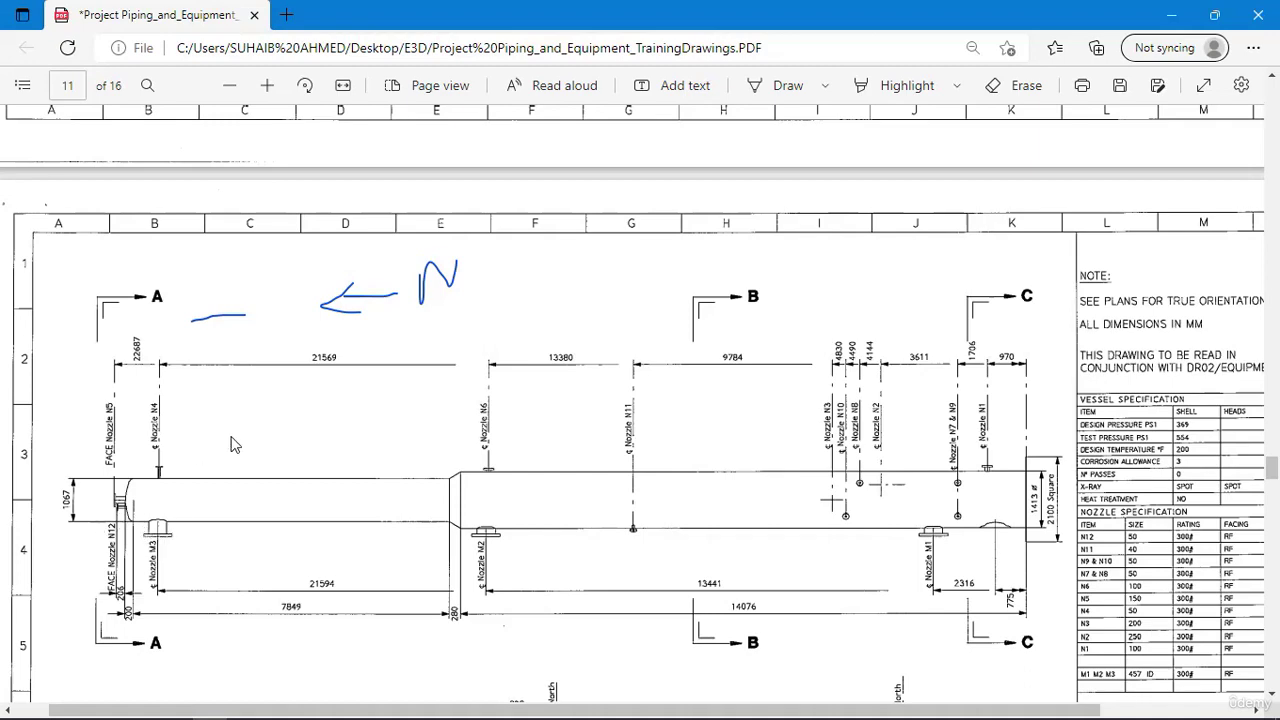
key(alt+Tab)
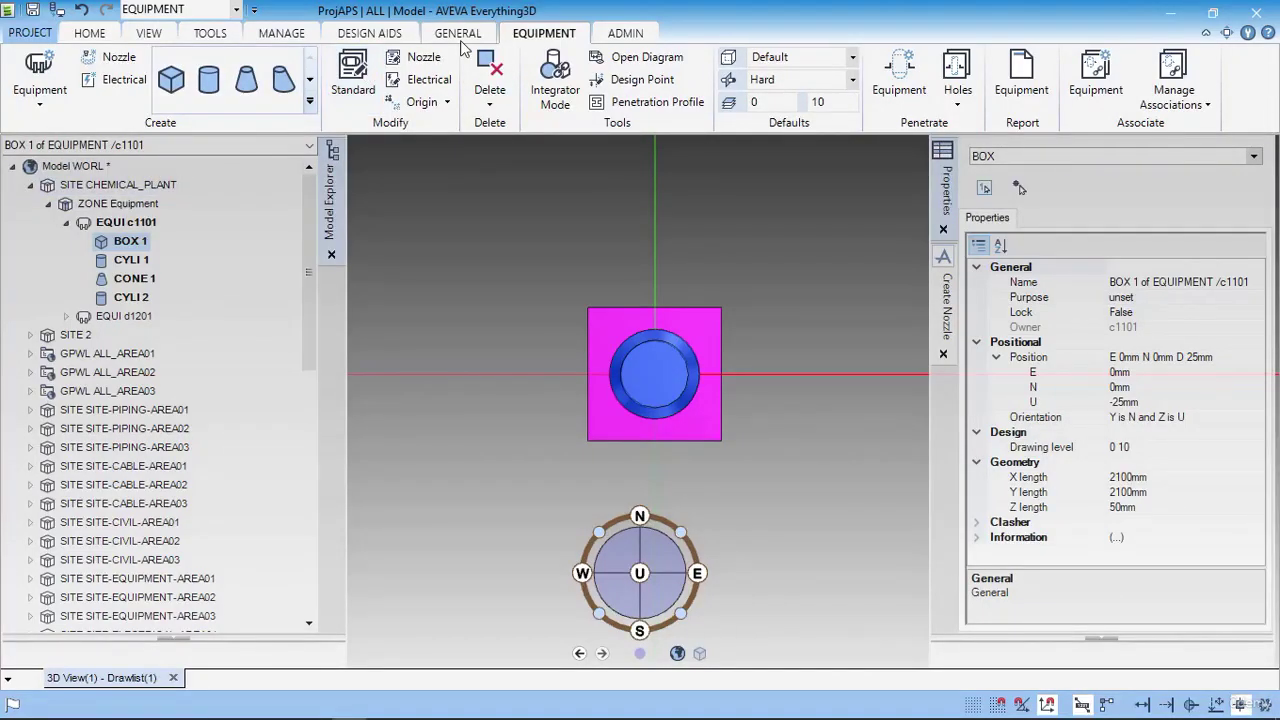
click(309, 84)
click(208, 80)
click(648, 368)
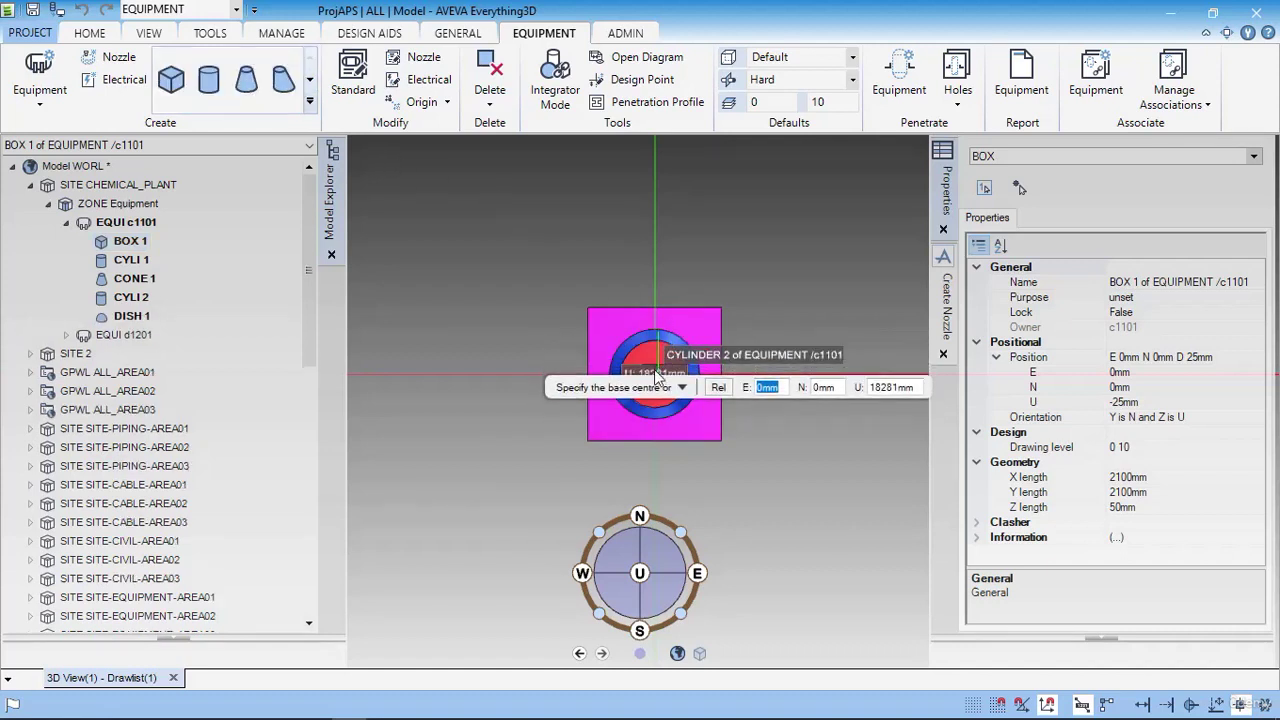
scroll(648, 378, up, 5)
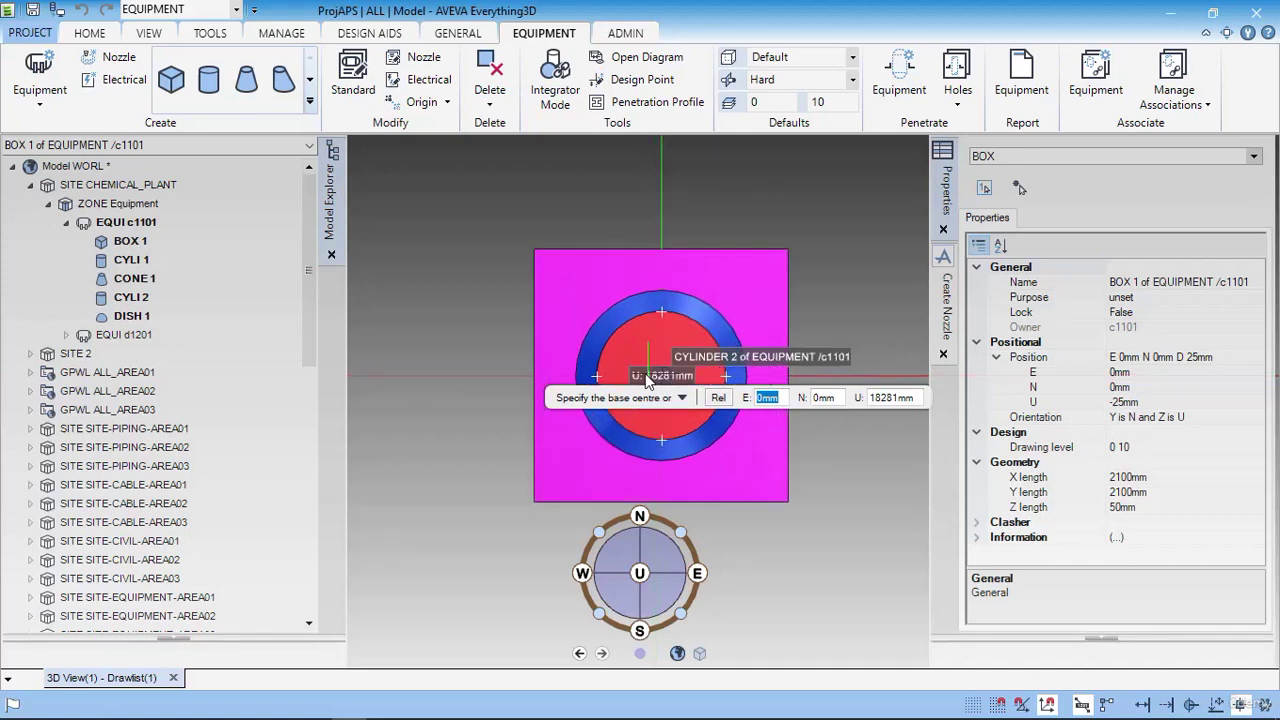
click(672, 379)
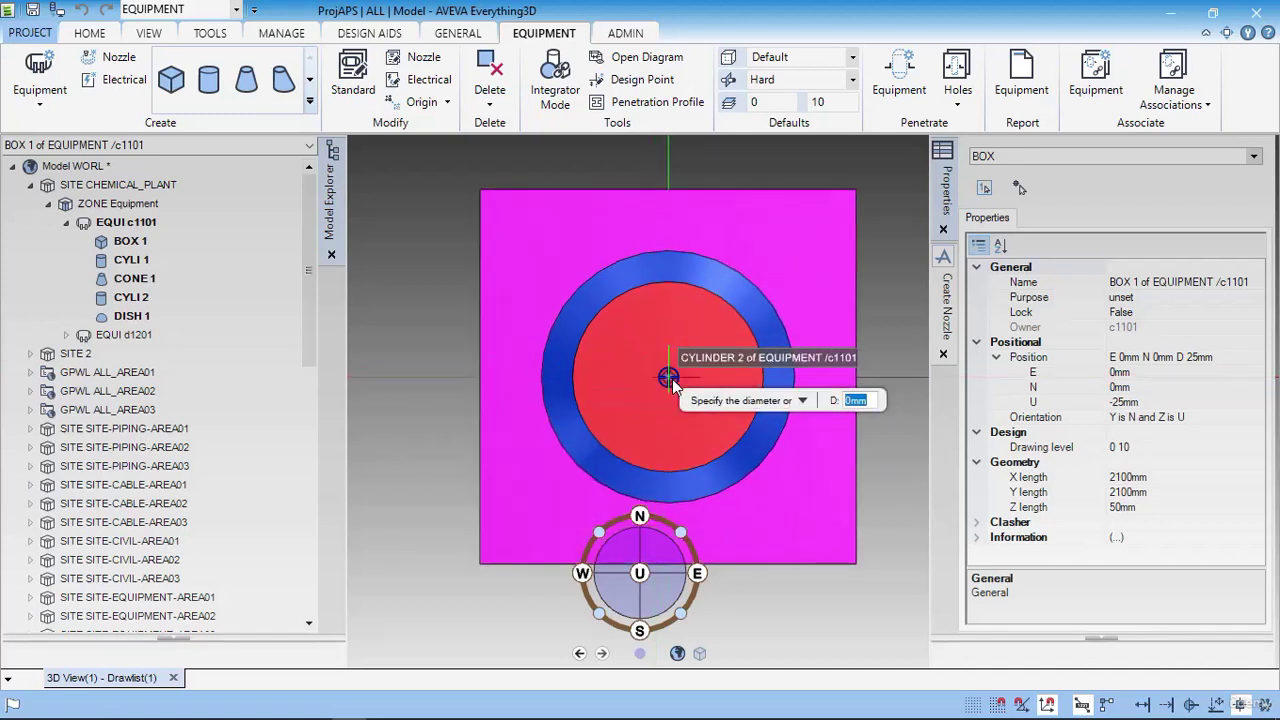
- Complete the dish on top of the upper cylinder with a diameter of 1067mm and a height of 200mm
click(772, 381)
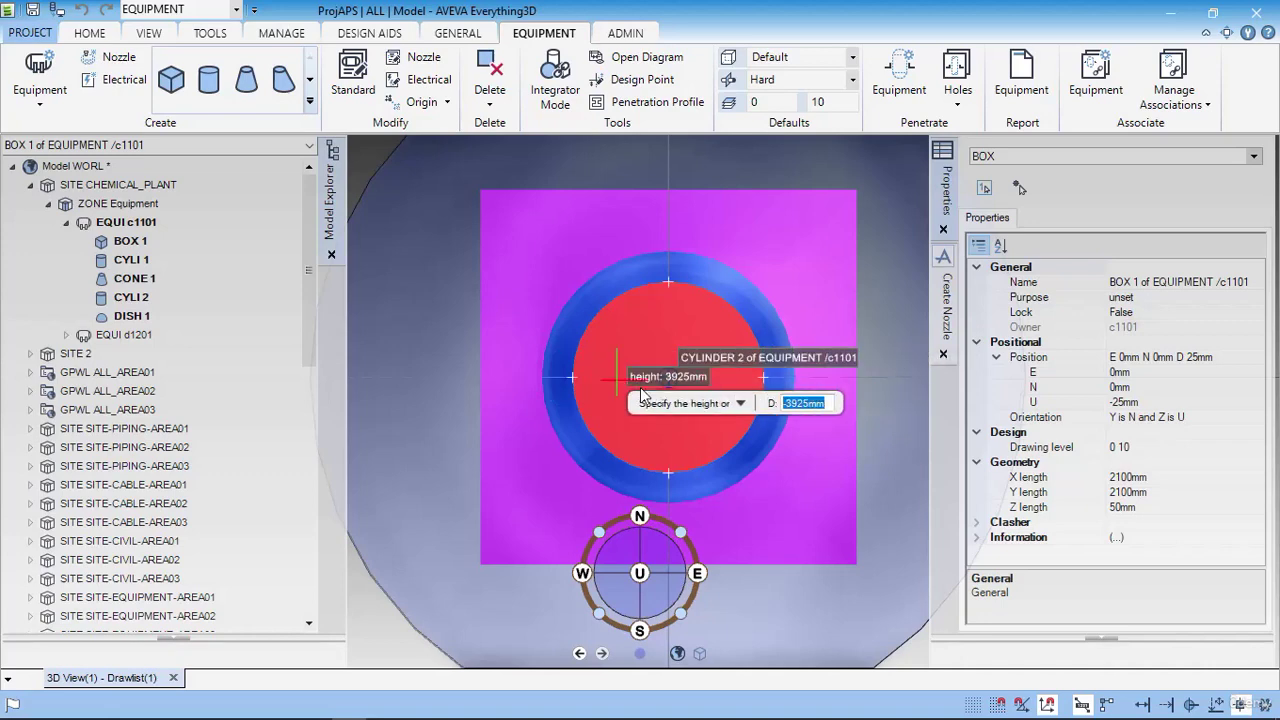
text(1000)
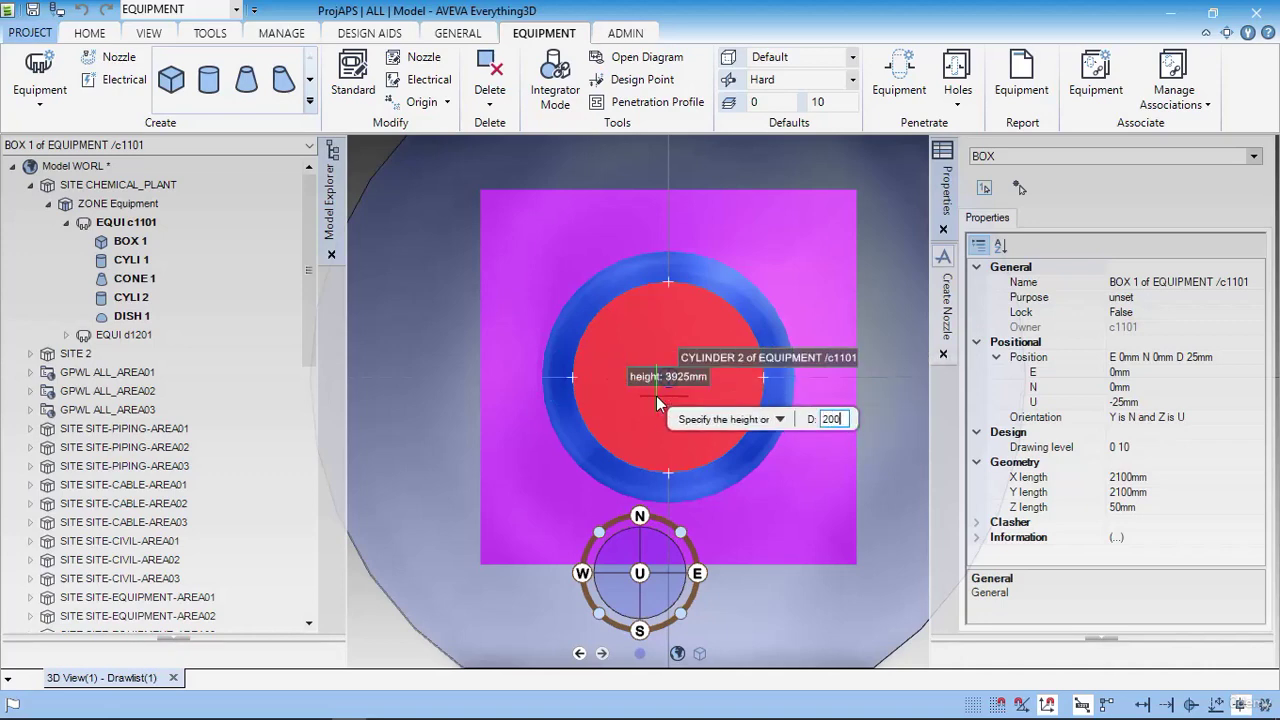
key(Return)
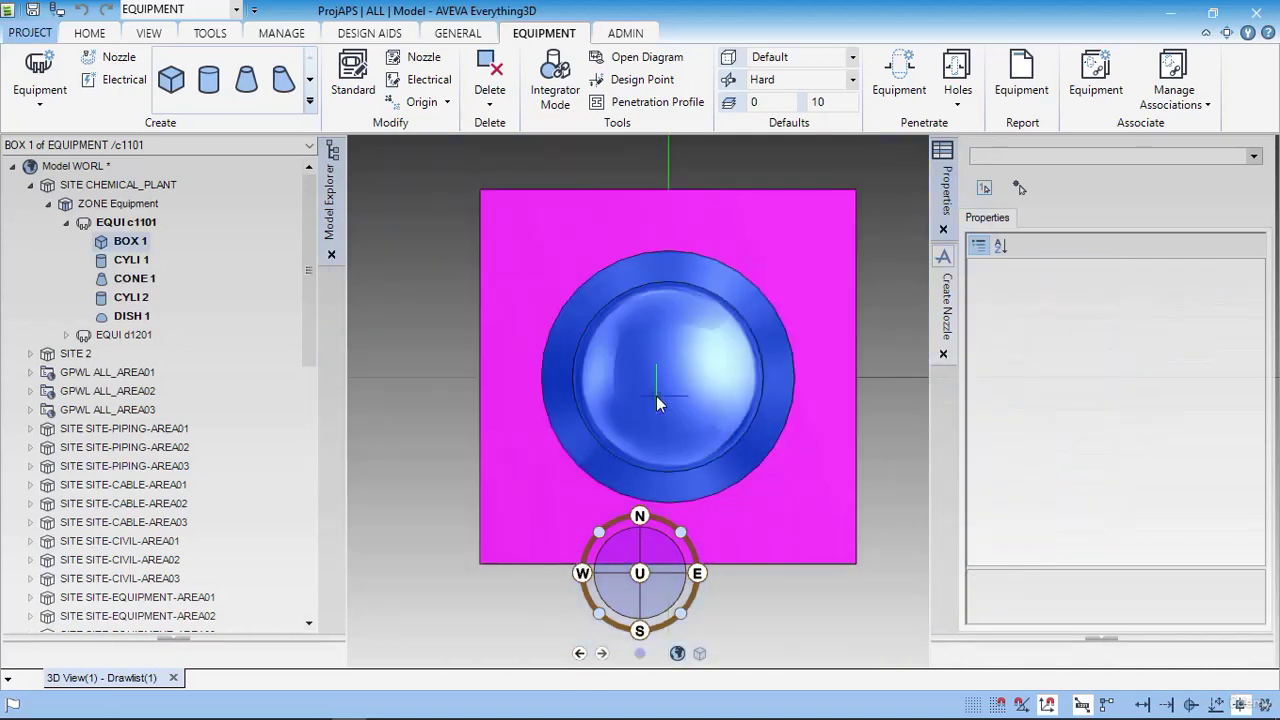
scroll(660, 393, down, 4)
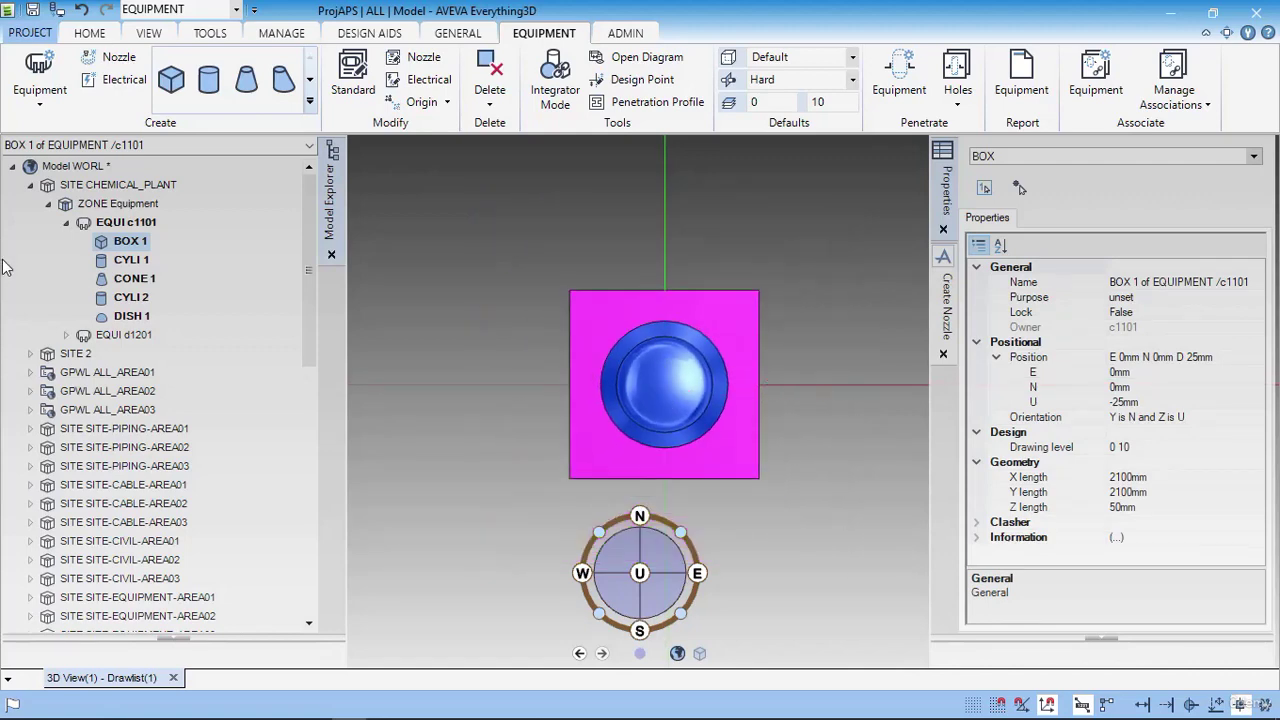
- Set the dish's radius to 106.7mm and show the tower in an elevation view from the west
ctrl+click(132, 316)
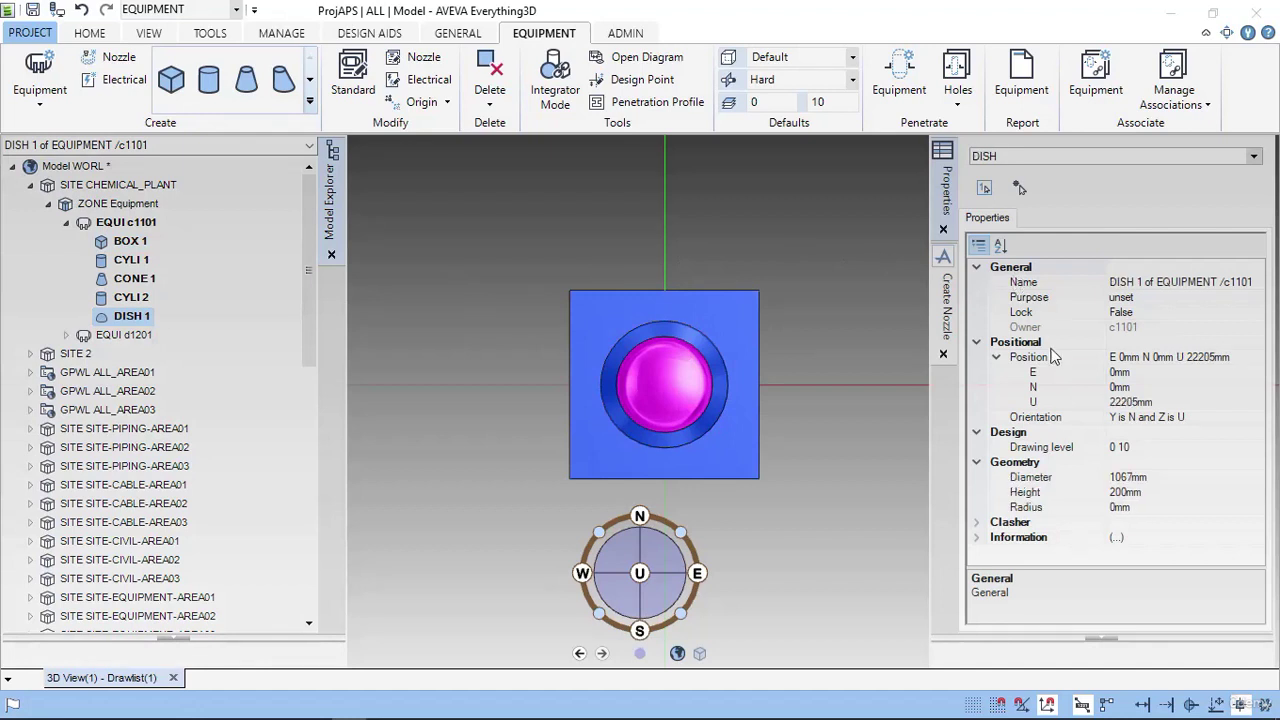
click(1114, 508)
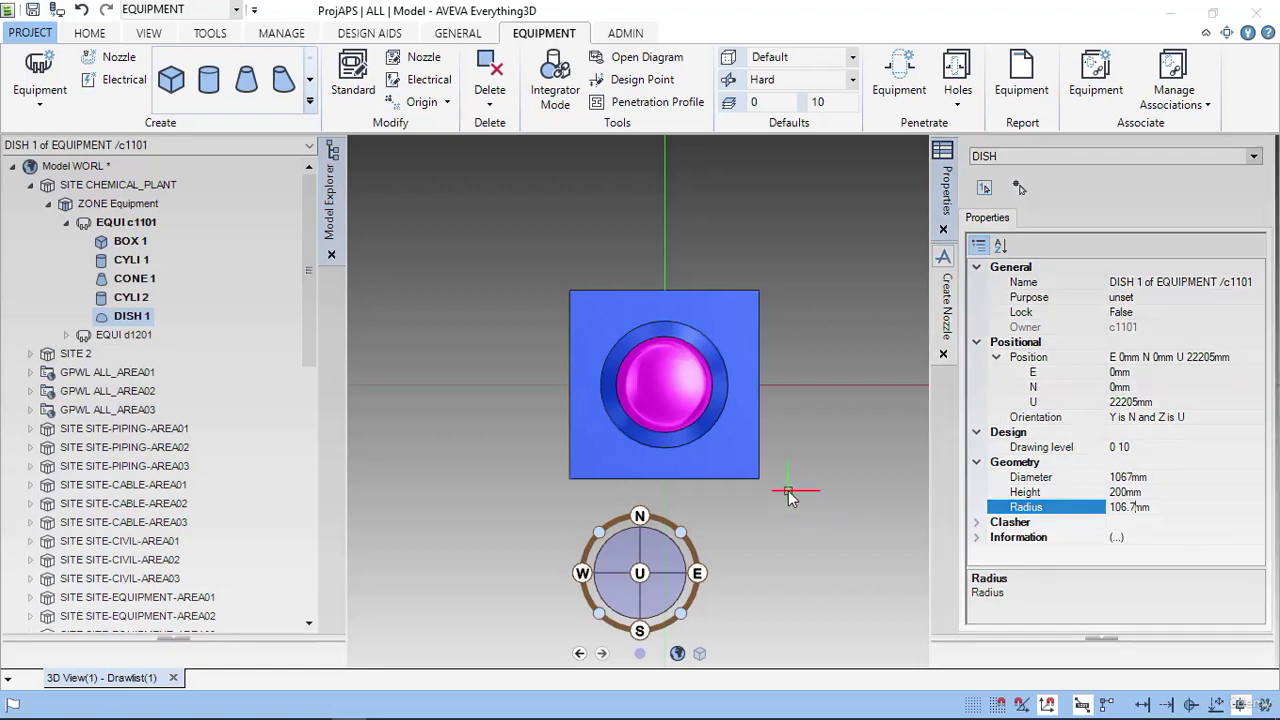
scroll(775, 460, down, 3)
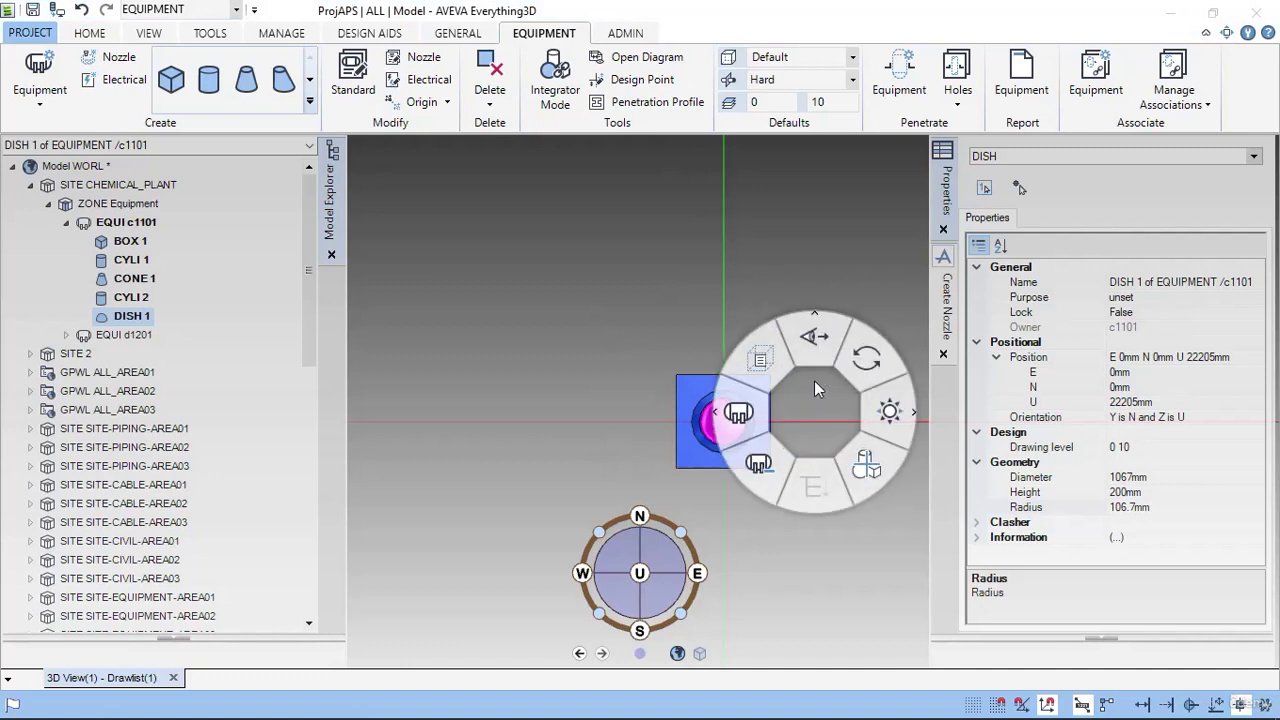
mouse_move(814, 411)
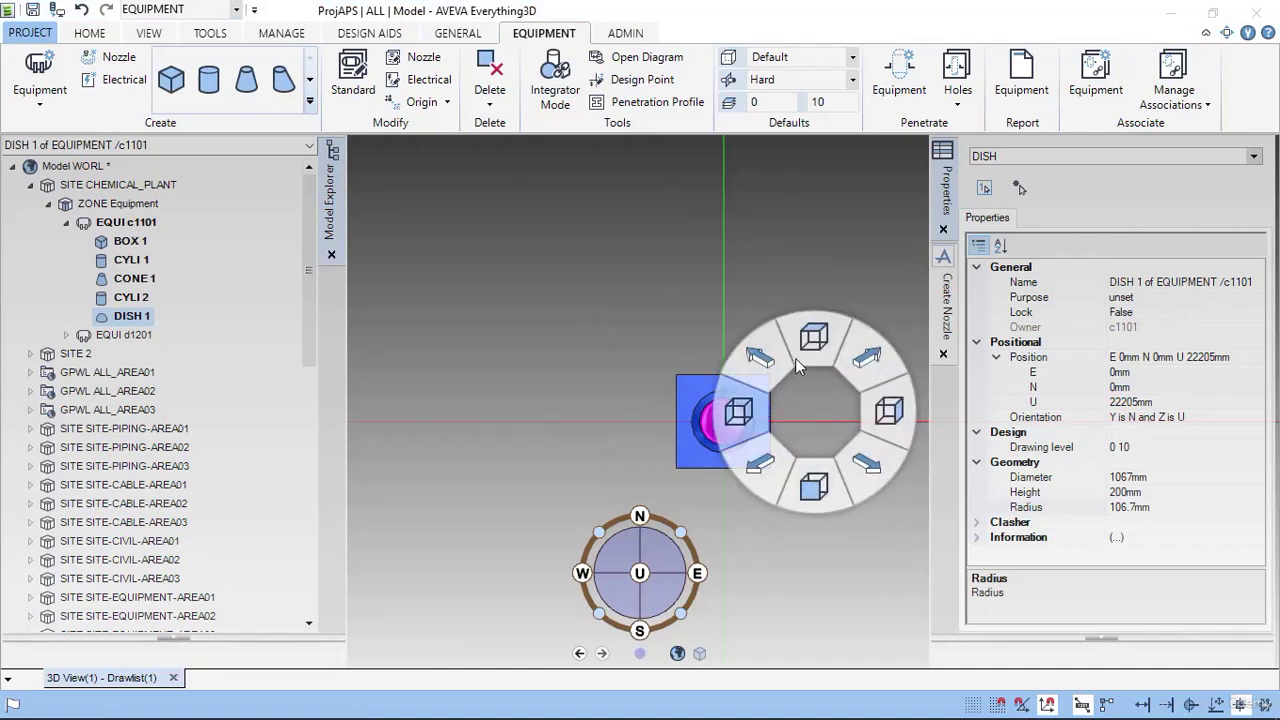
click(752, 408)
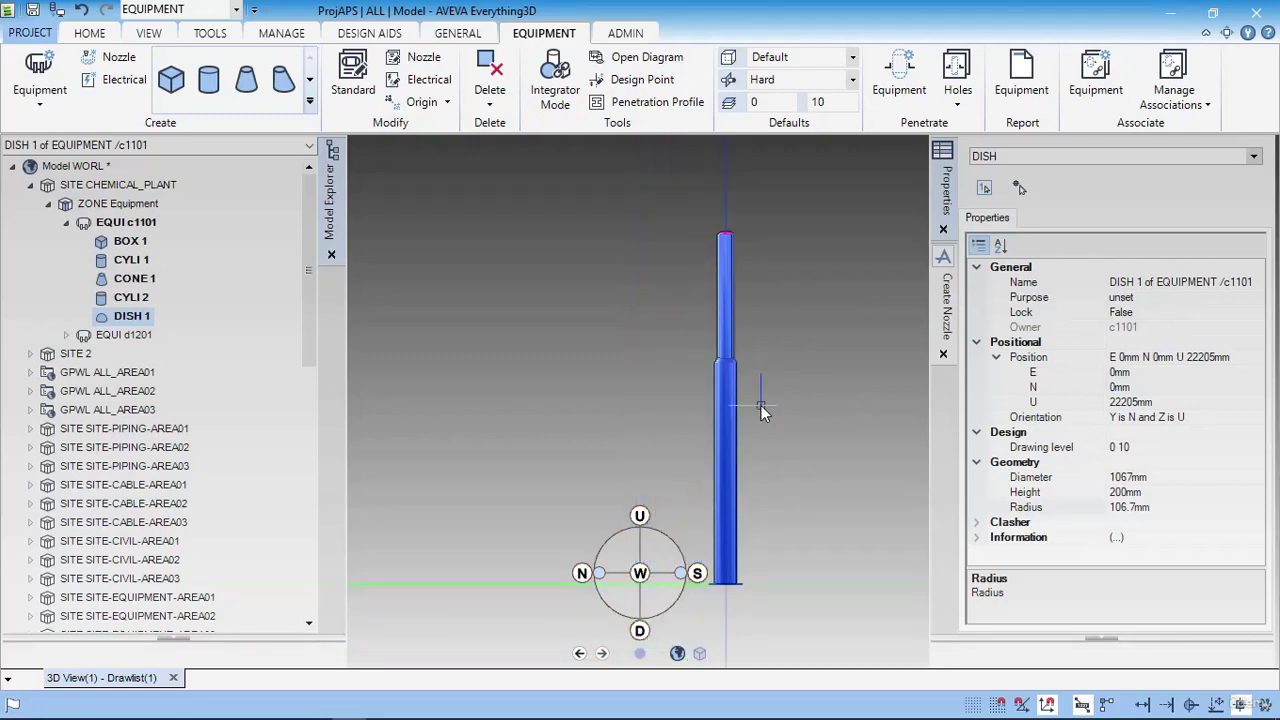
- Compare the tower with the training drawing PDF and return to the plan view in AVEVA Everything3D
key(alt+Tab)
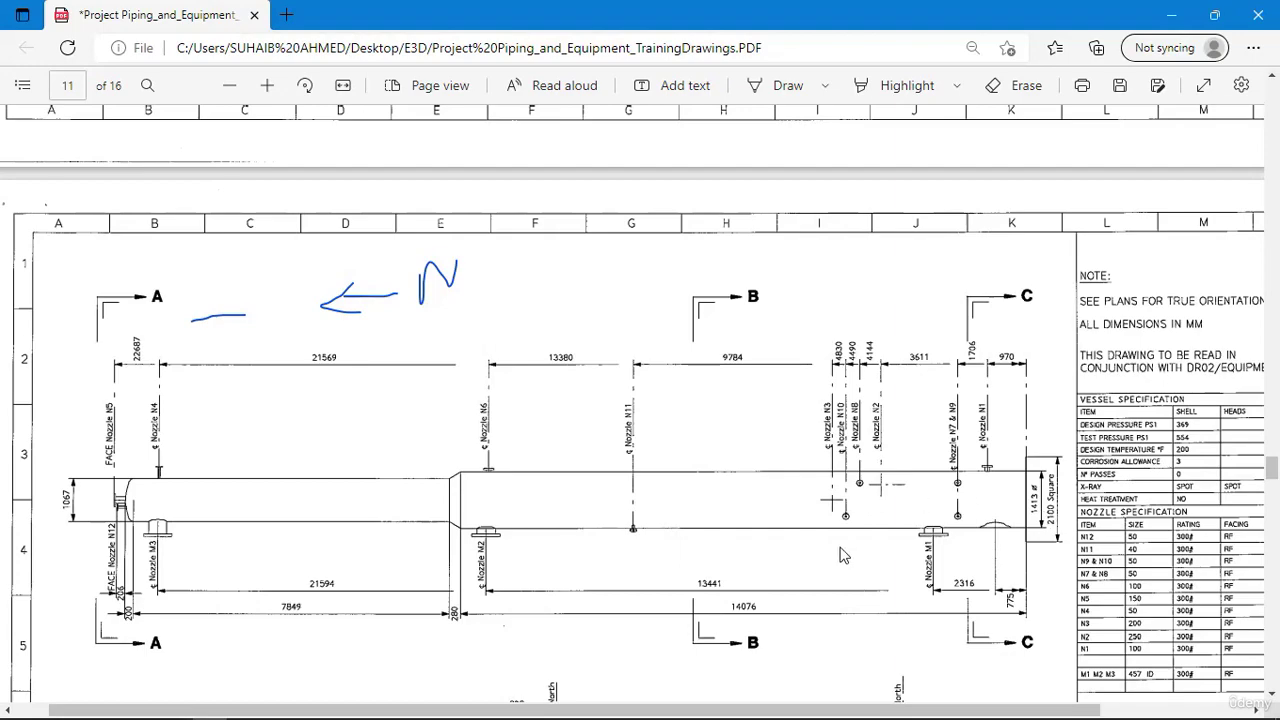
key(alt+Tab)
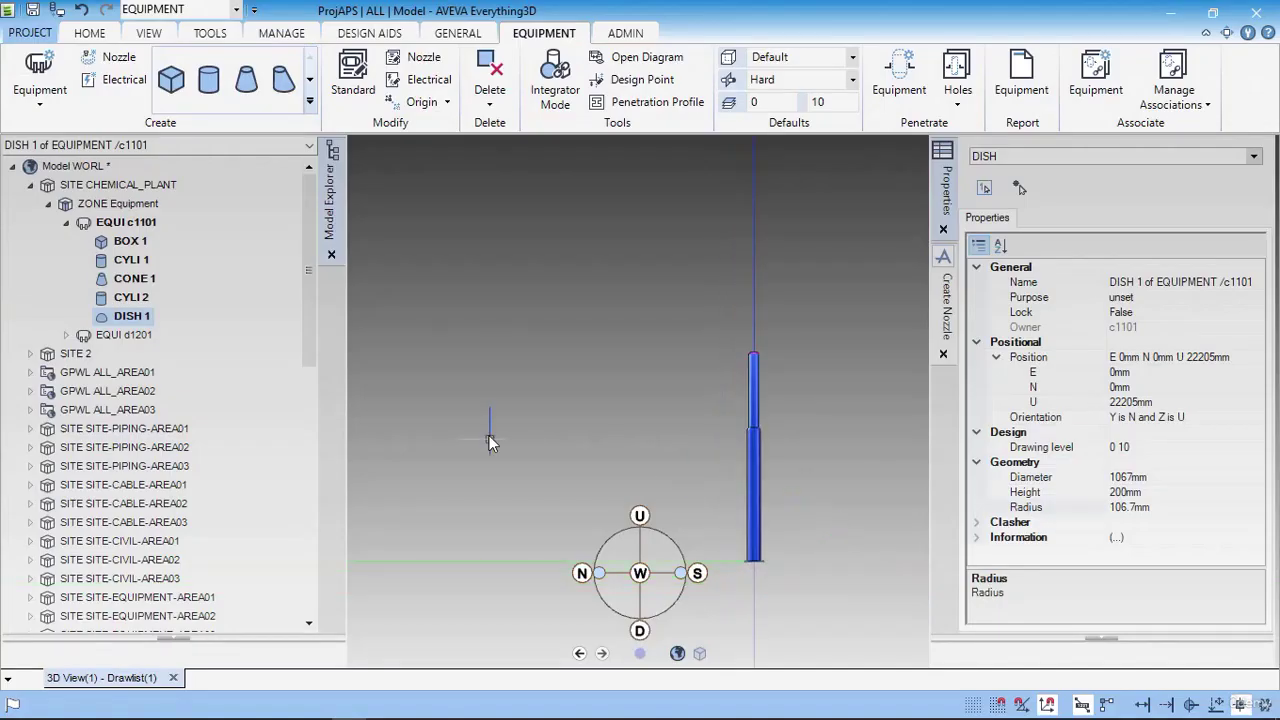
right_click(540, 424)
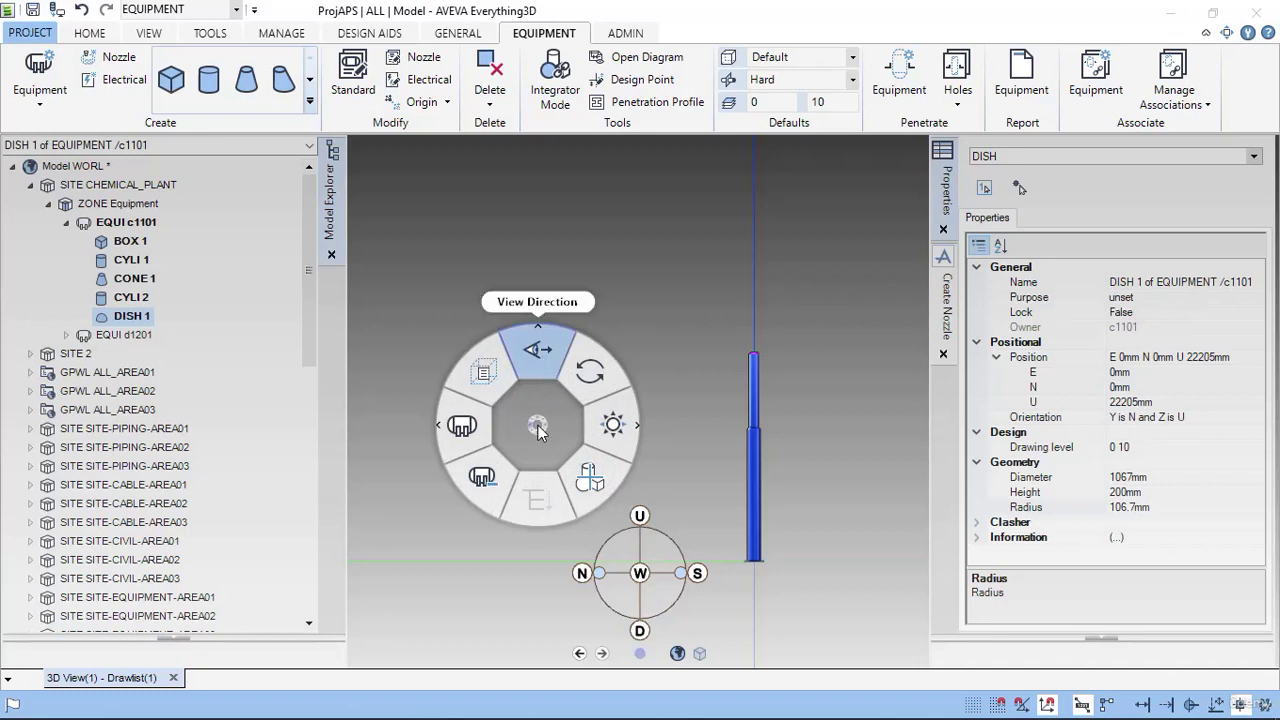
click(537, 350)
click(534, 343)
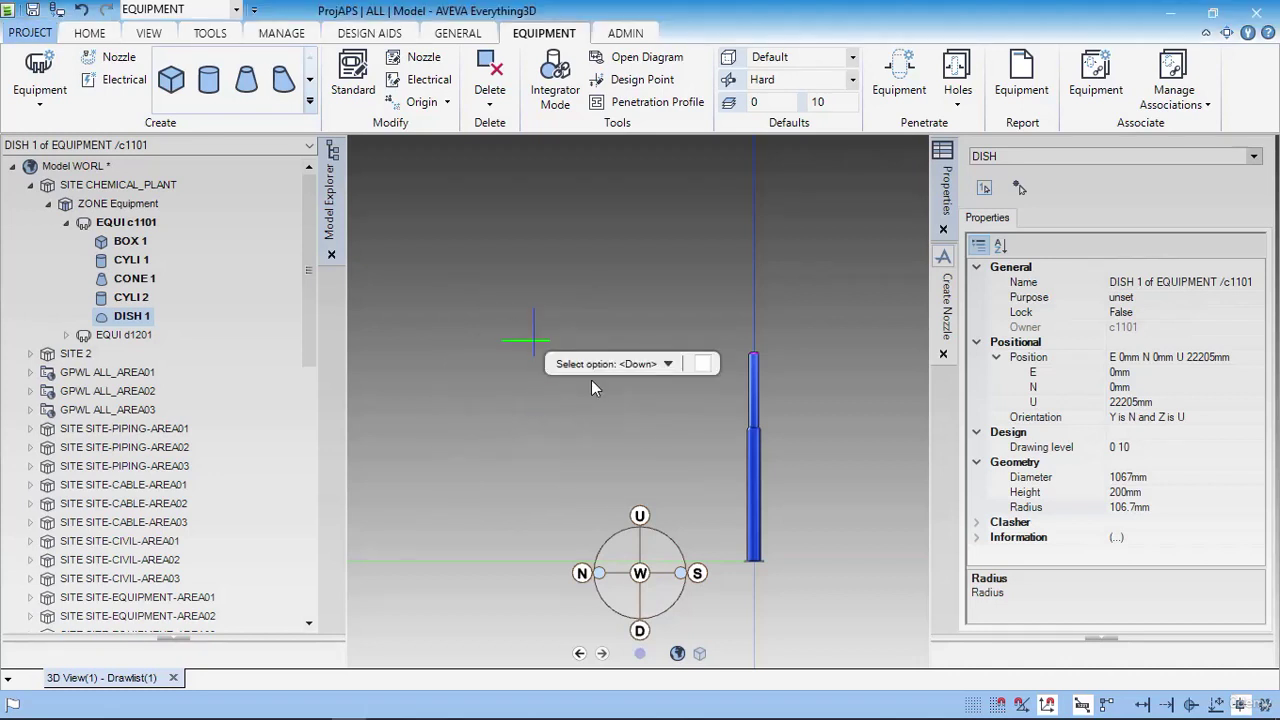
key(Return)
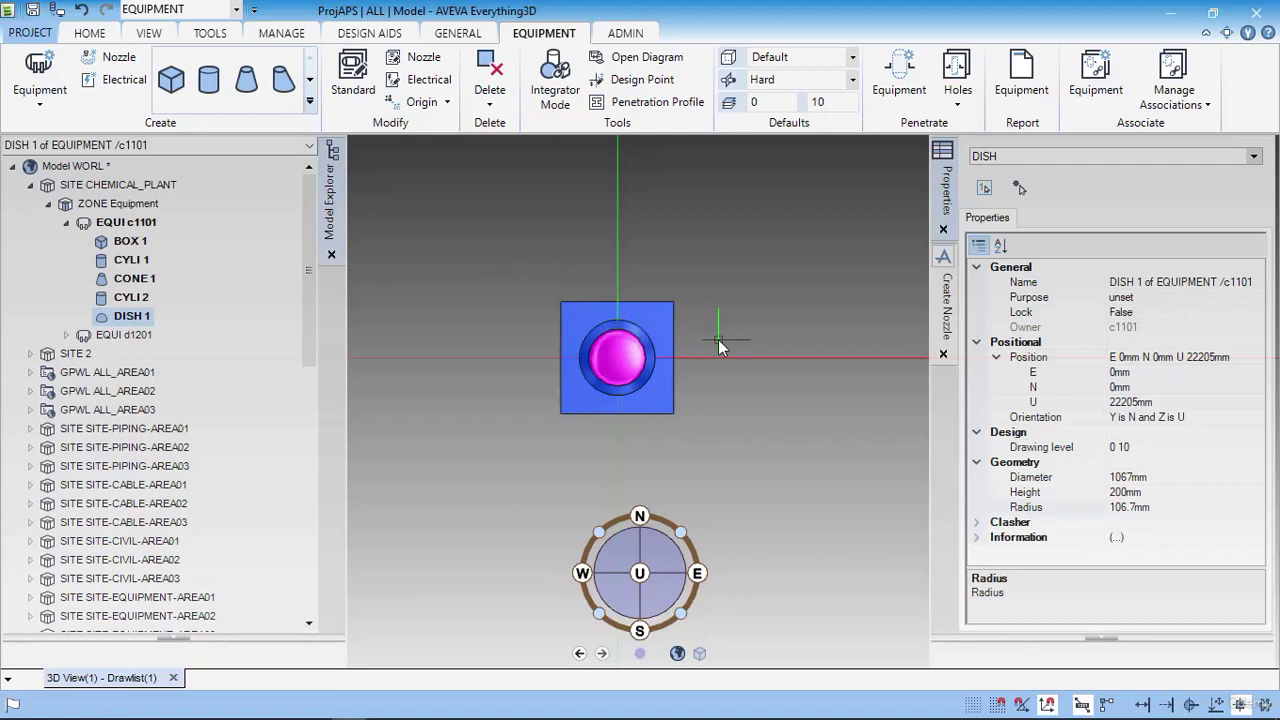
- Review the nozzle specification table in the training drawing PDF and start a new nozzle for c1101 named NOM1 in AVEVA Everything3D
click(943, 300)
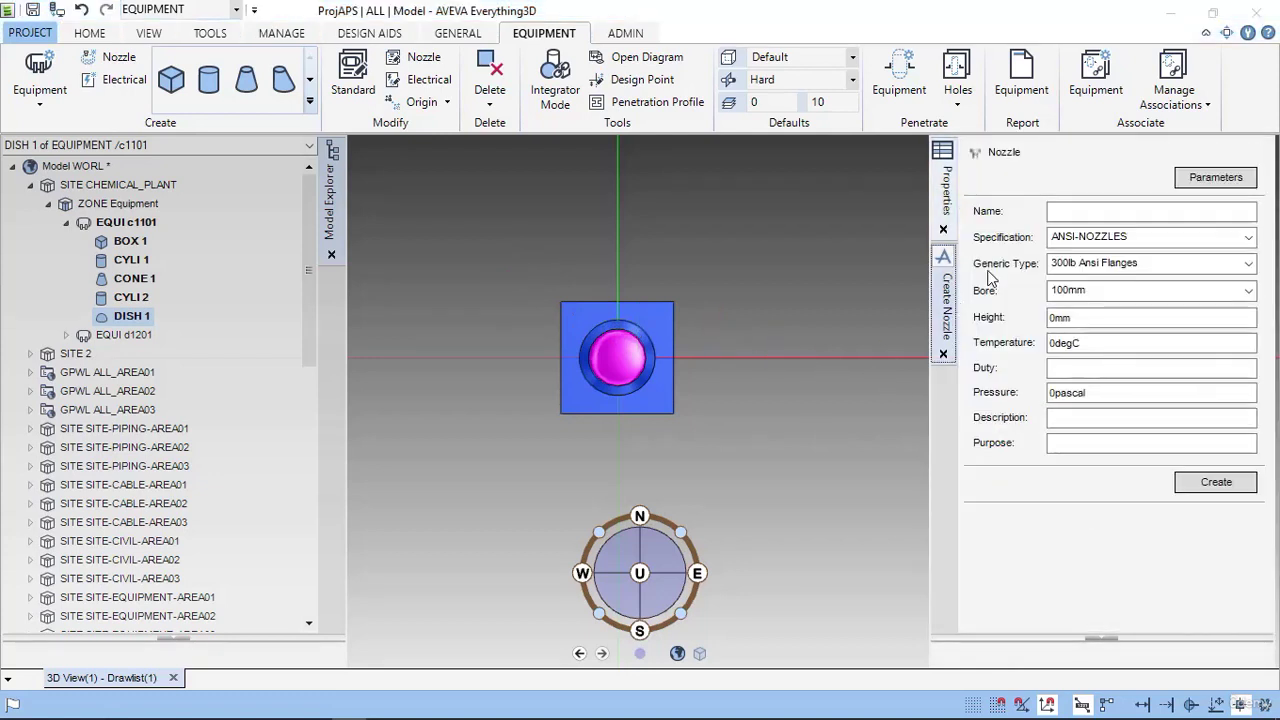
key(alt+Tab)
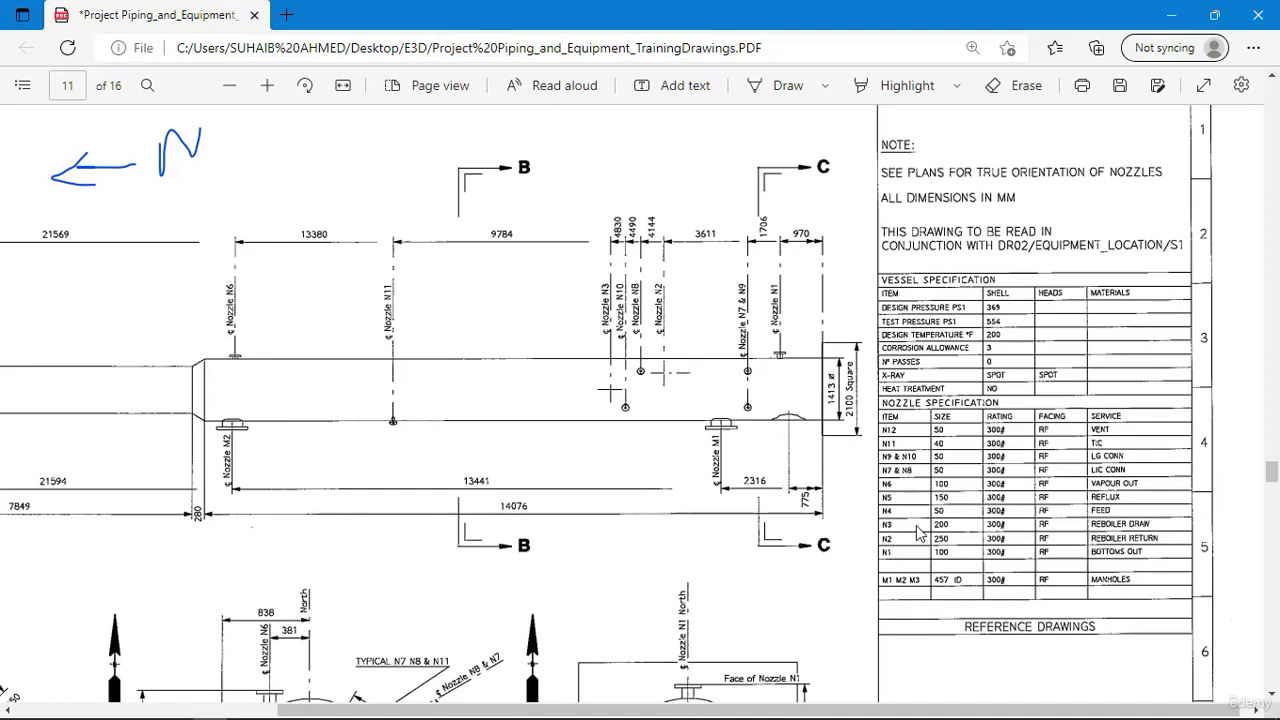
key(alt+Tab)
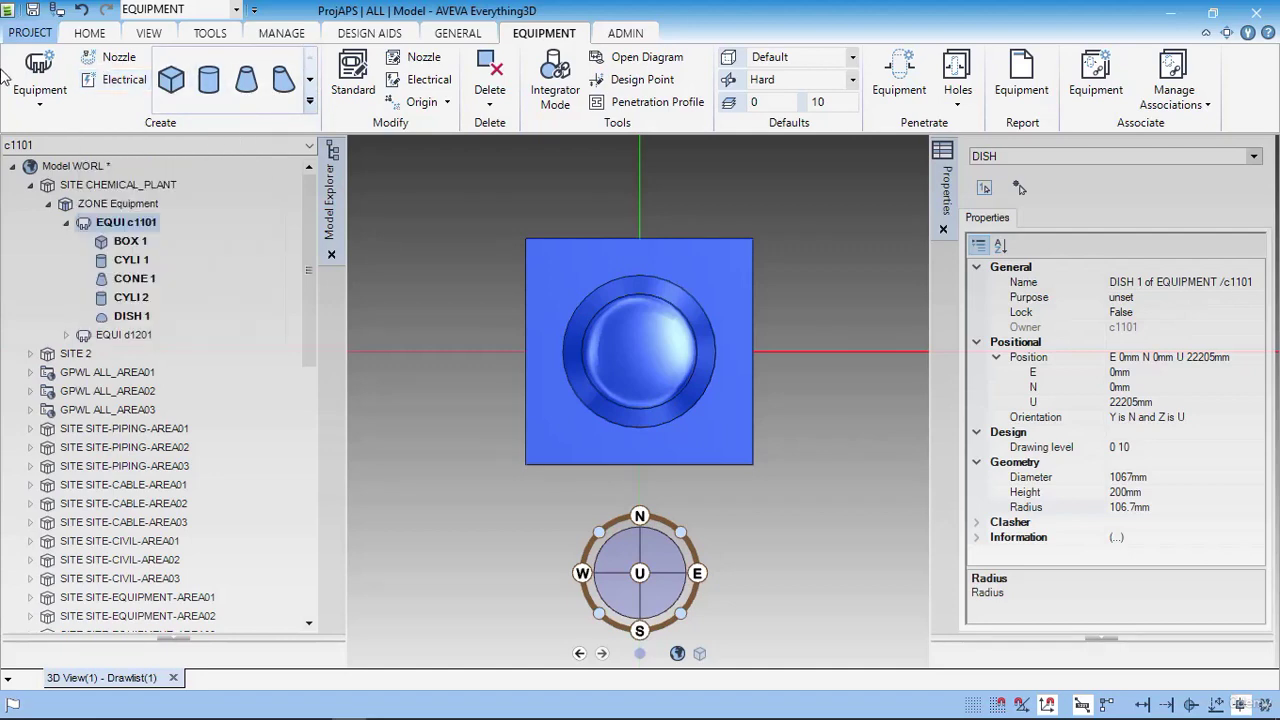
click(108, 60)
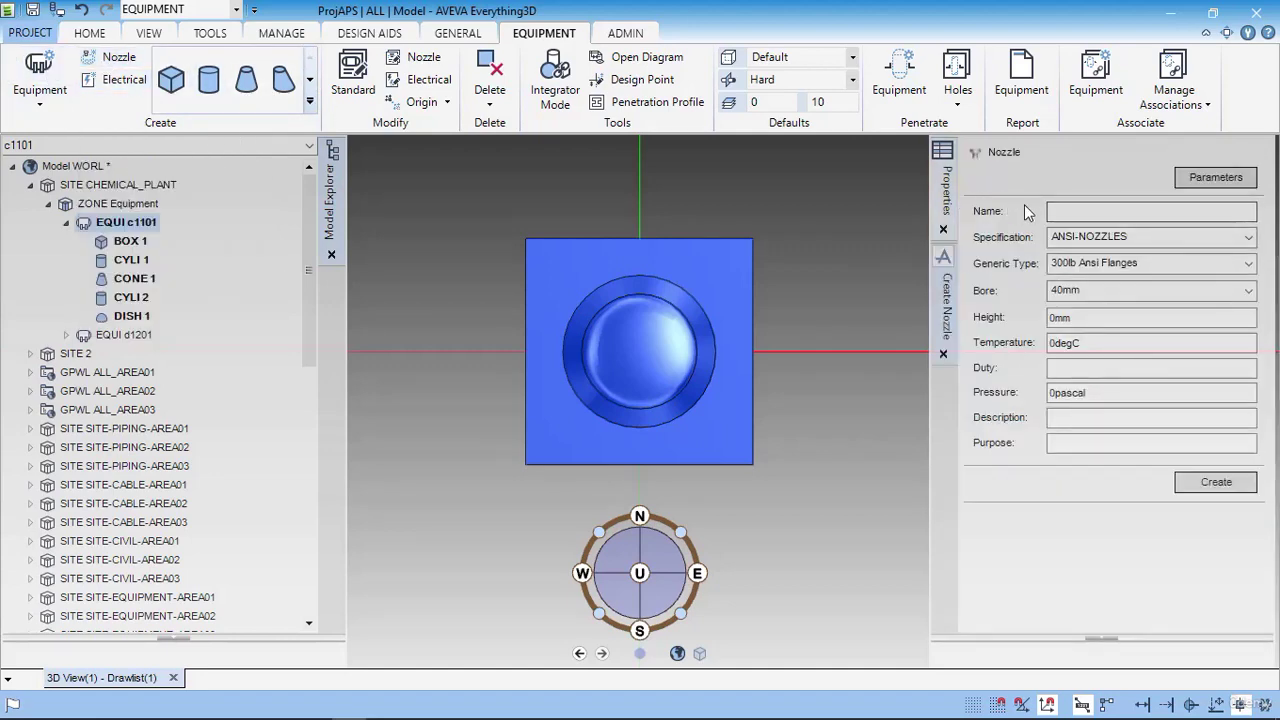
click(1068, 215)
text(N)
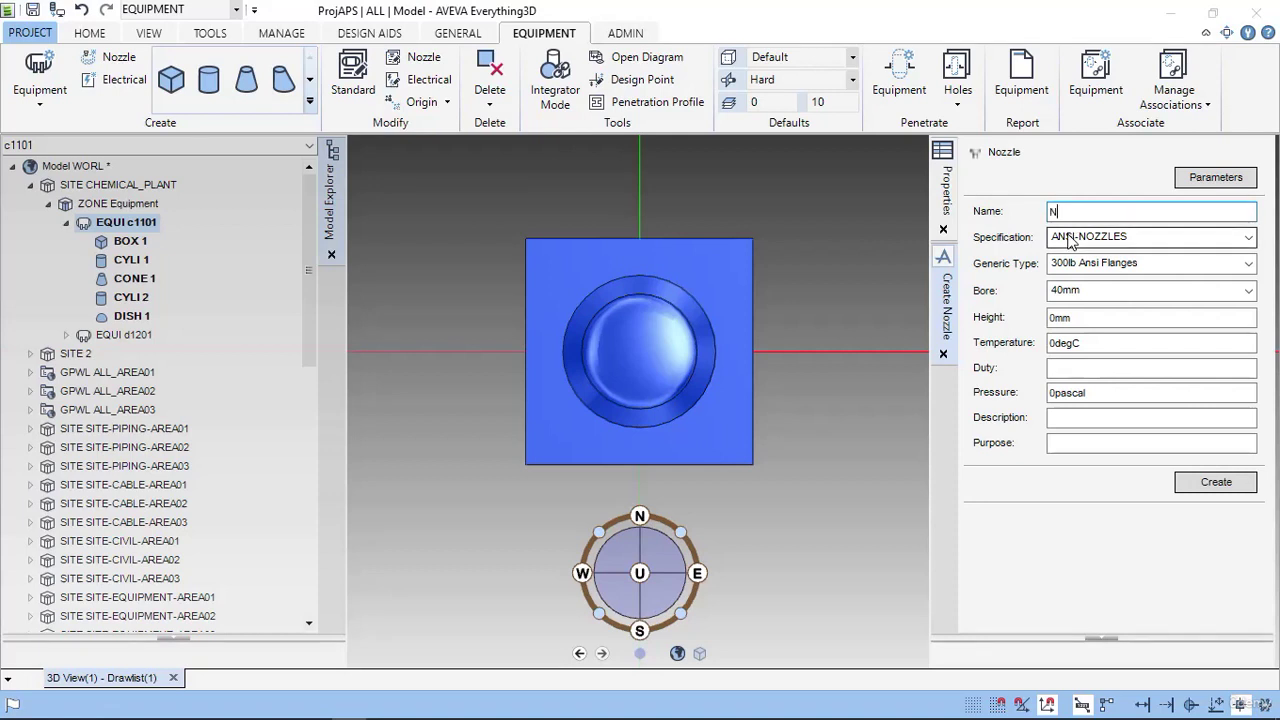
text(OM1)
- Check the manhole size in the training drawing PDF and set the nozzle's bore to 450mm in AVEVA Everything3D
key(alt+Tab)
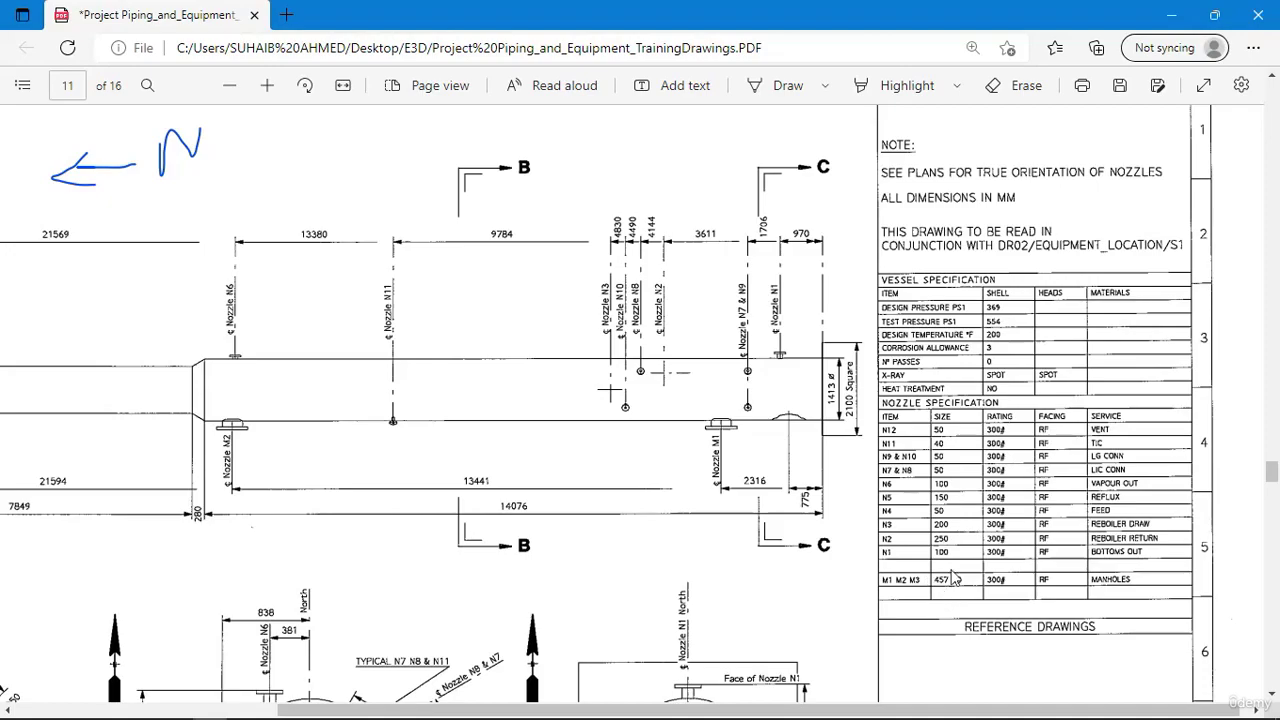
key(alt+Tab)
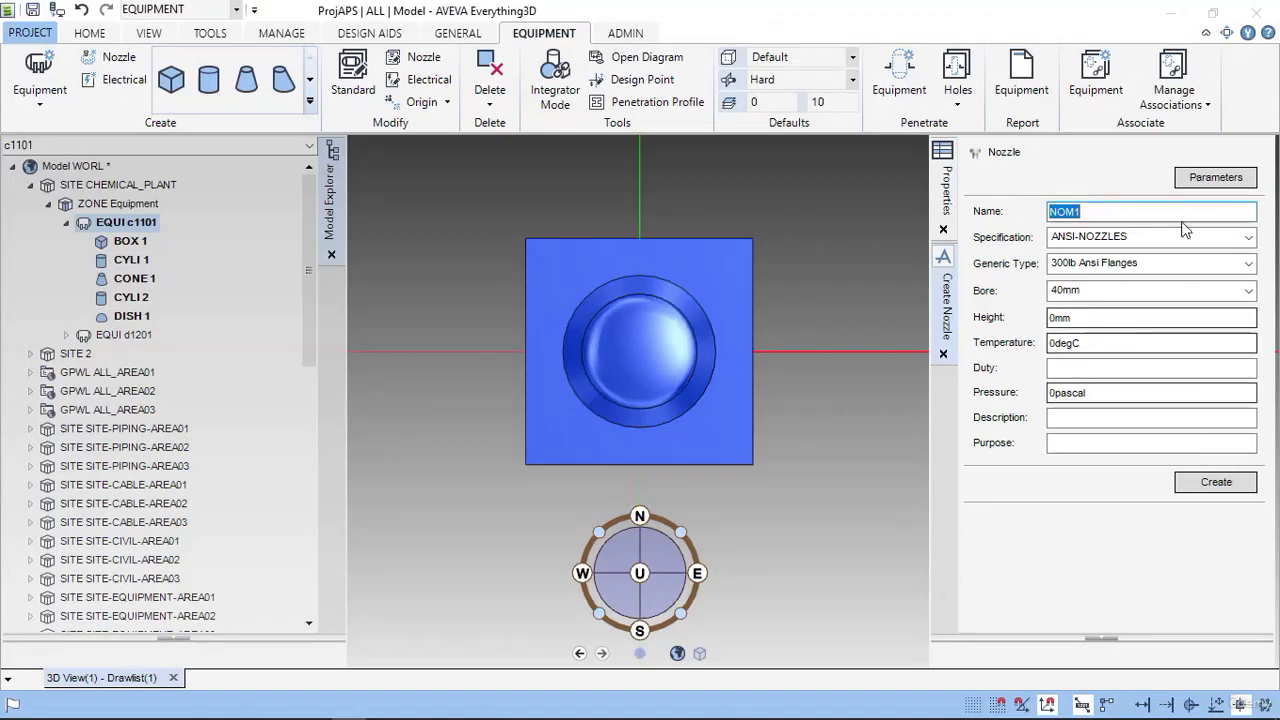
click(1215, 290)
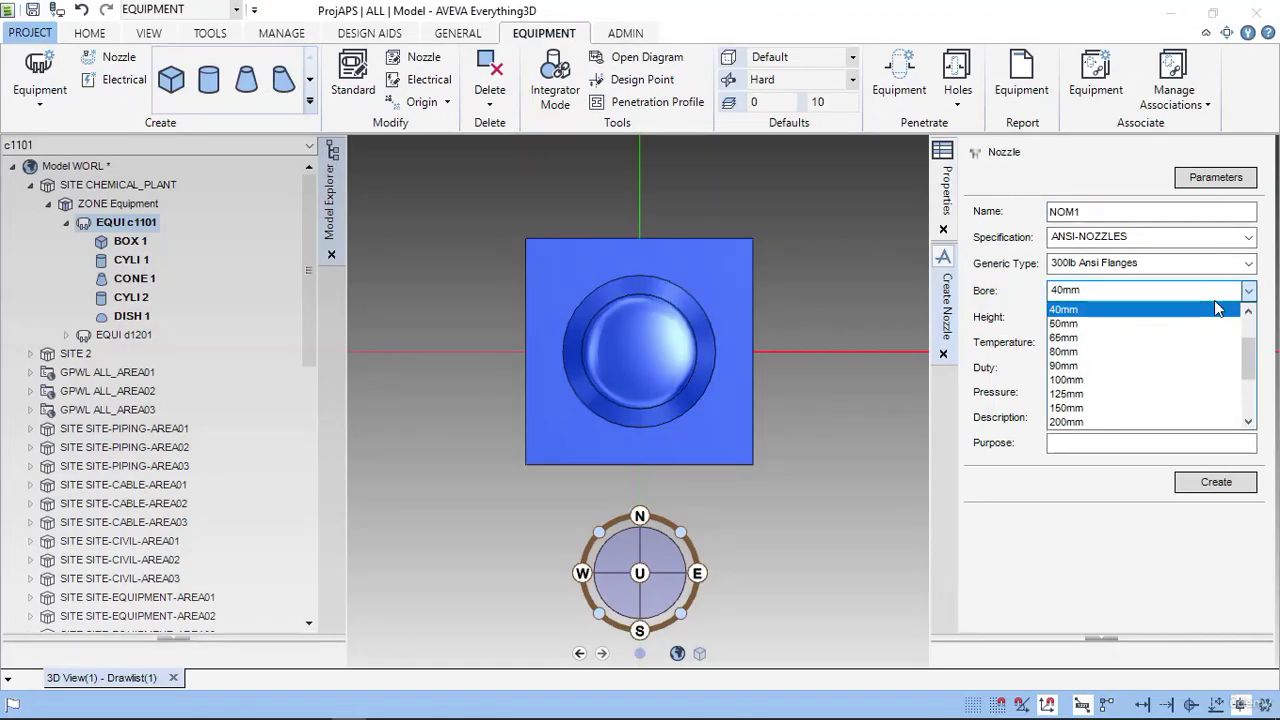
scroll(1214, 310, down, 2)
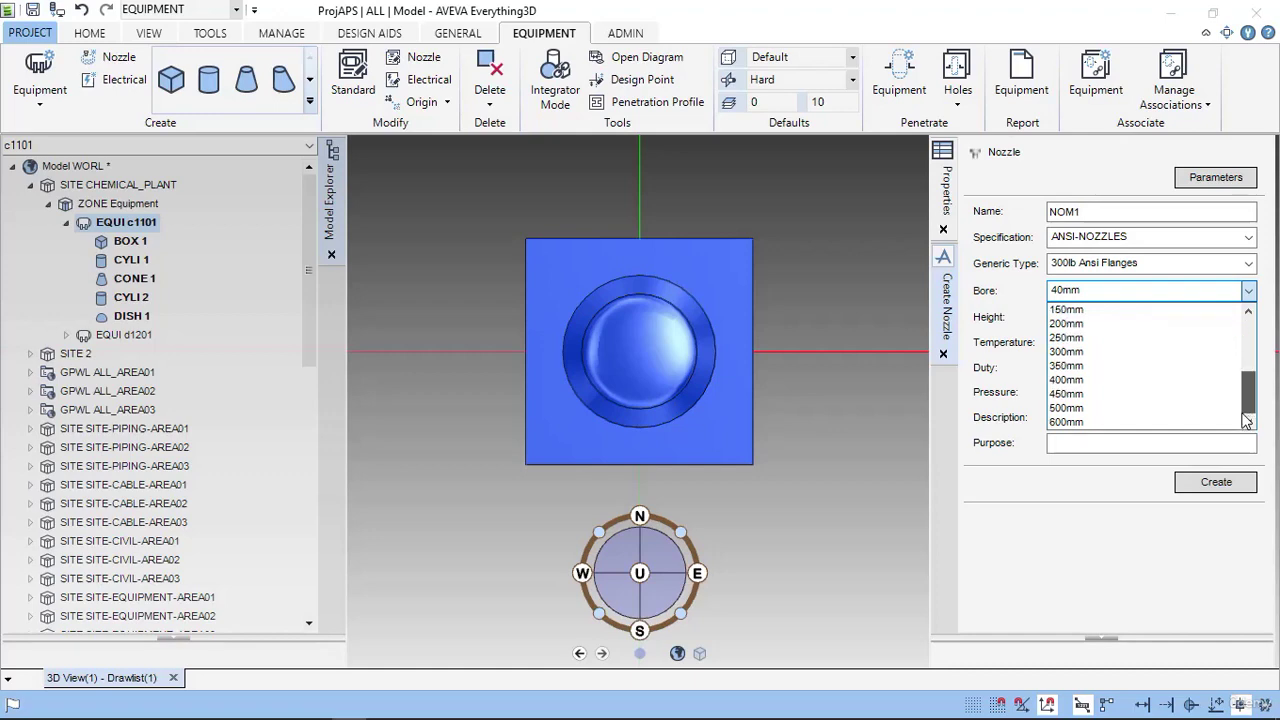
click(1134, 390)
- Check manhole M1's face distance in the training drawing PDF and create nozzle NOM1 with a height of 900mm in AVEVA Everything3D
click(1130, 317)
key(alt+Tab)
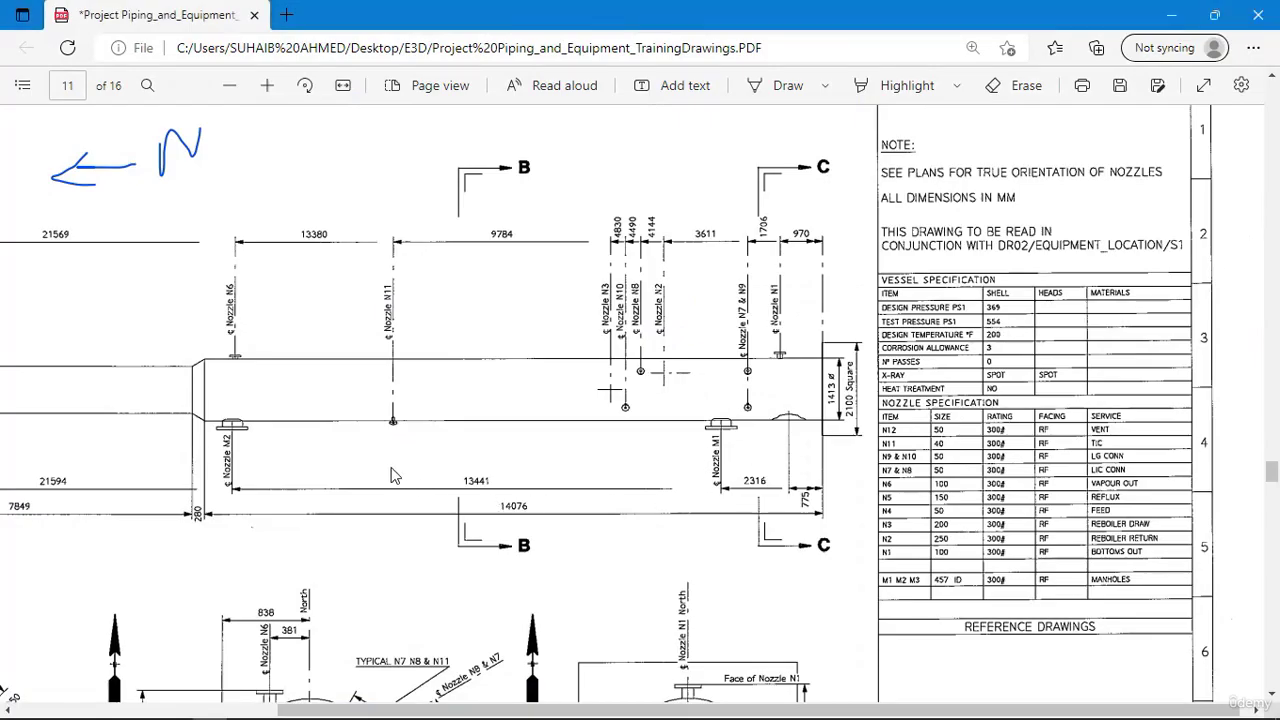
scroll(730, 453, down, 3)
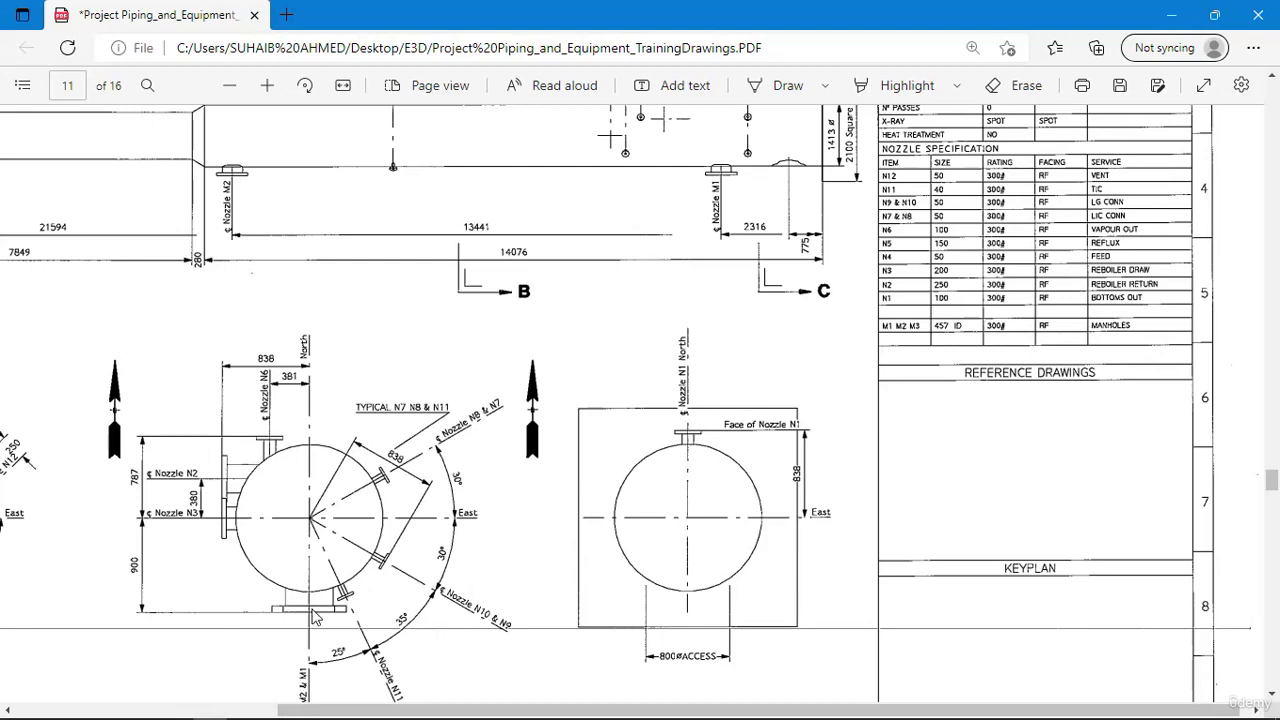
scroll(452, 643, up, 3)
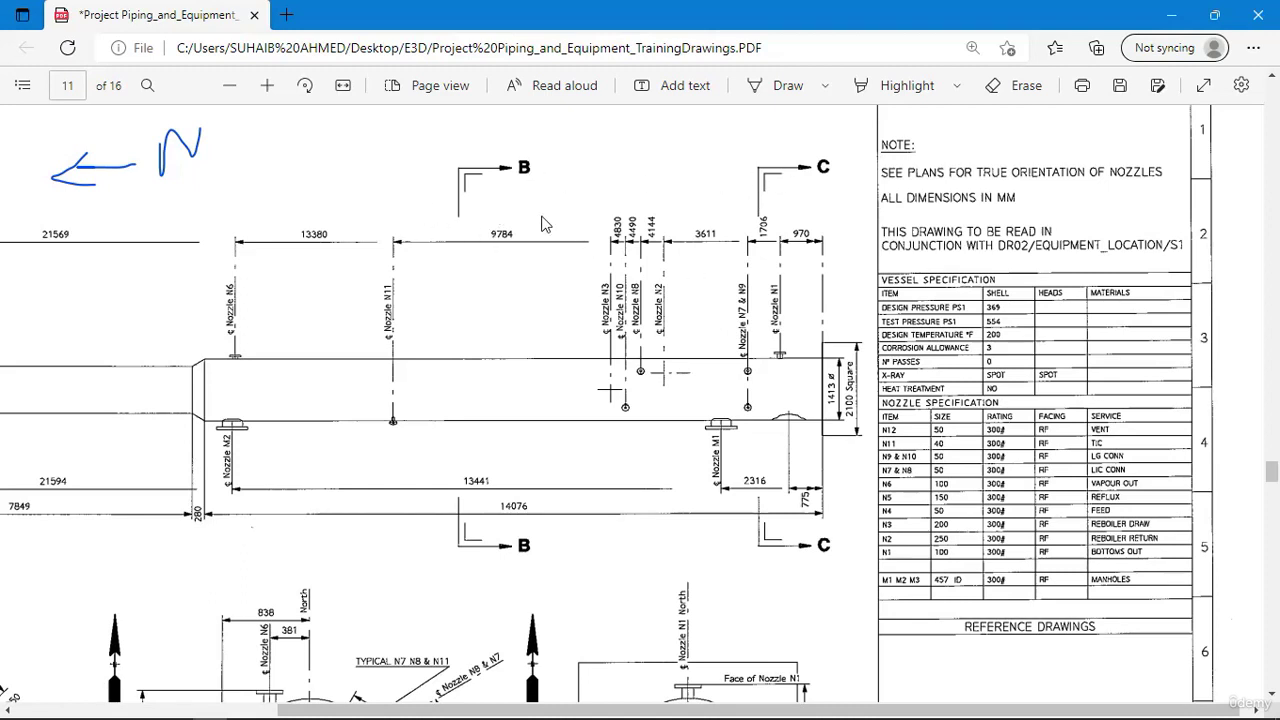
scroll(543, 224, down, 3)
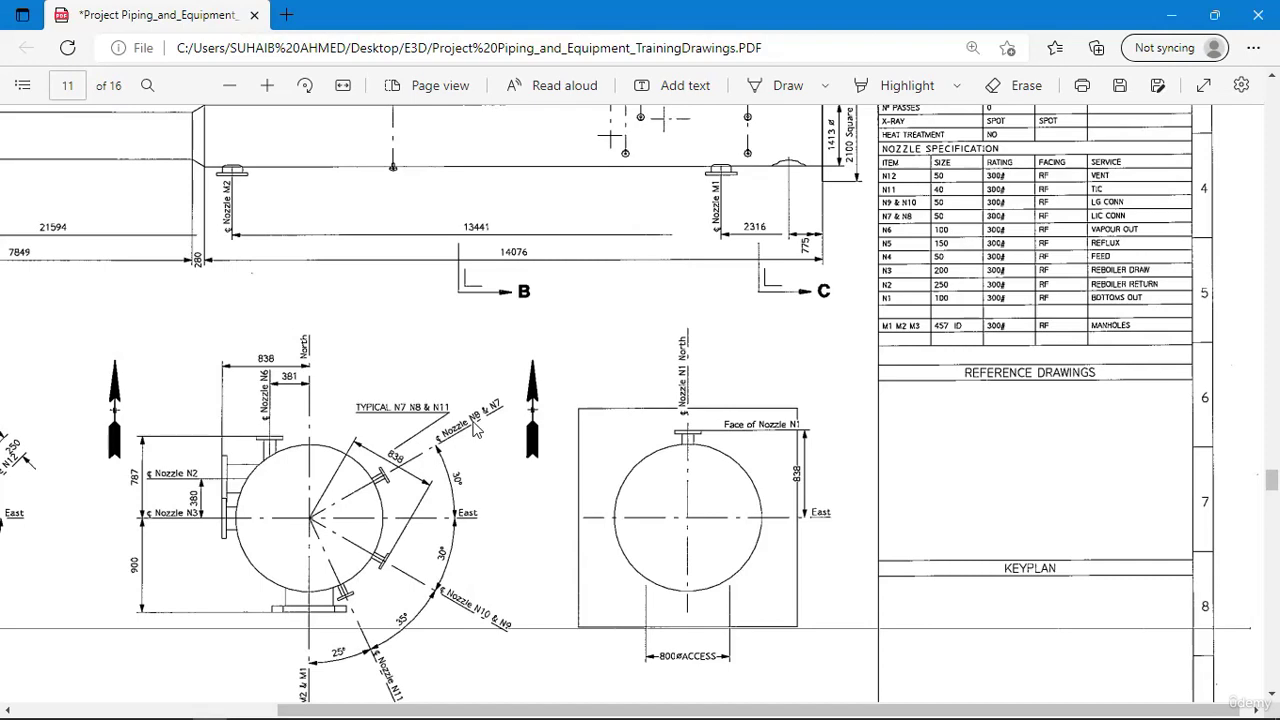
scroll(477, 428, up, 3)
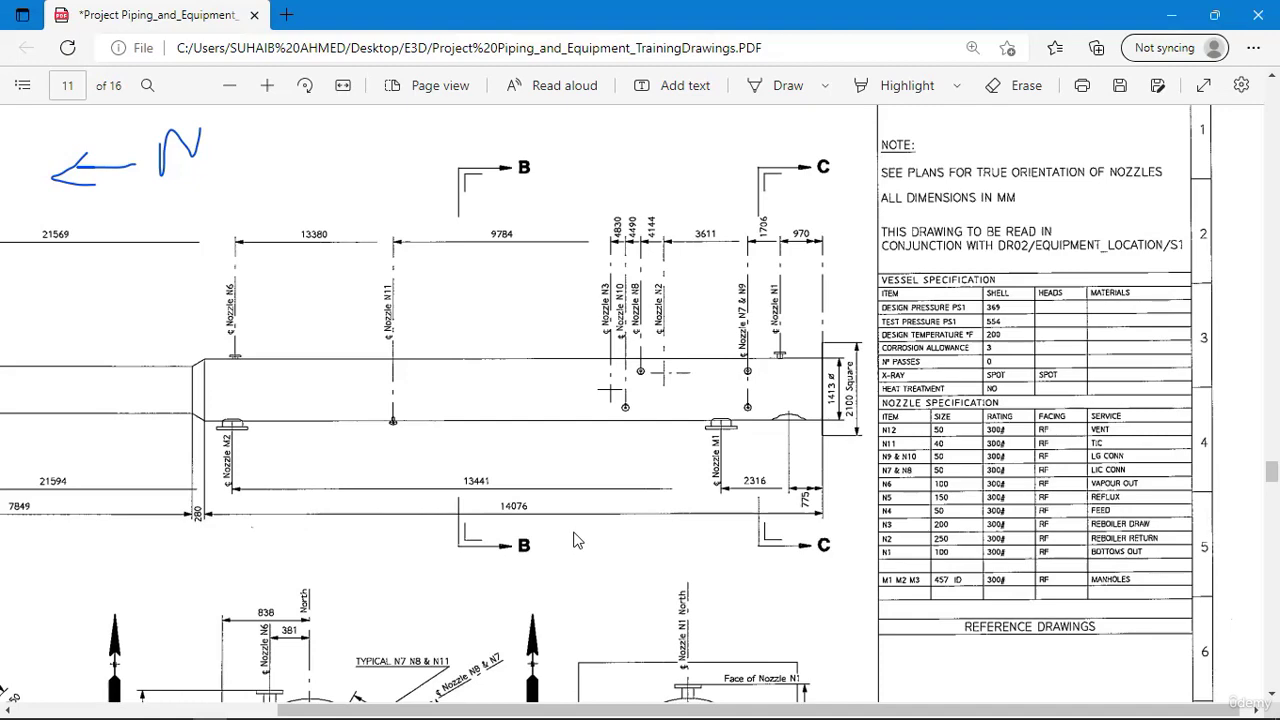
scroll(632, 505, down, 3)
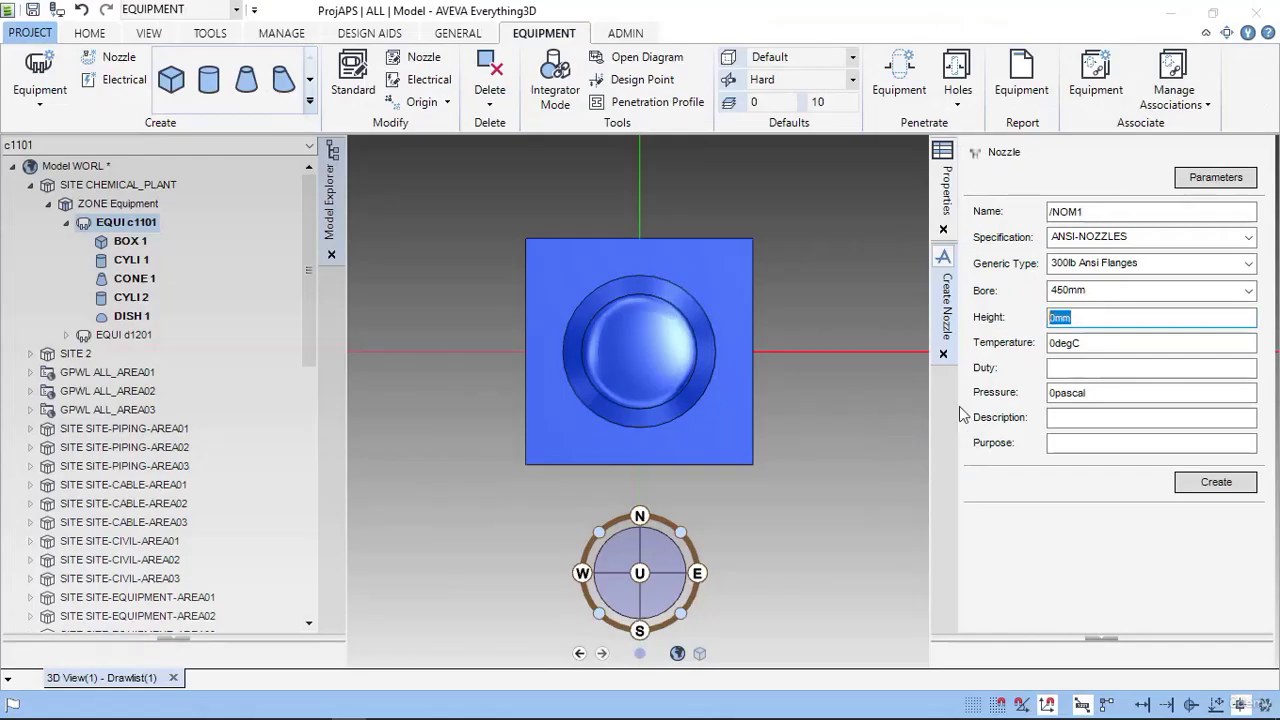
text(900)
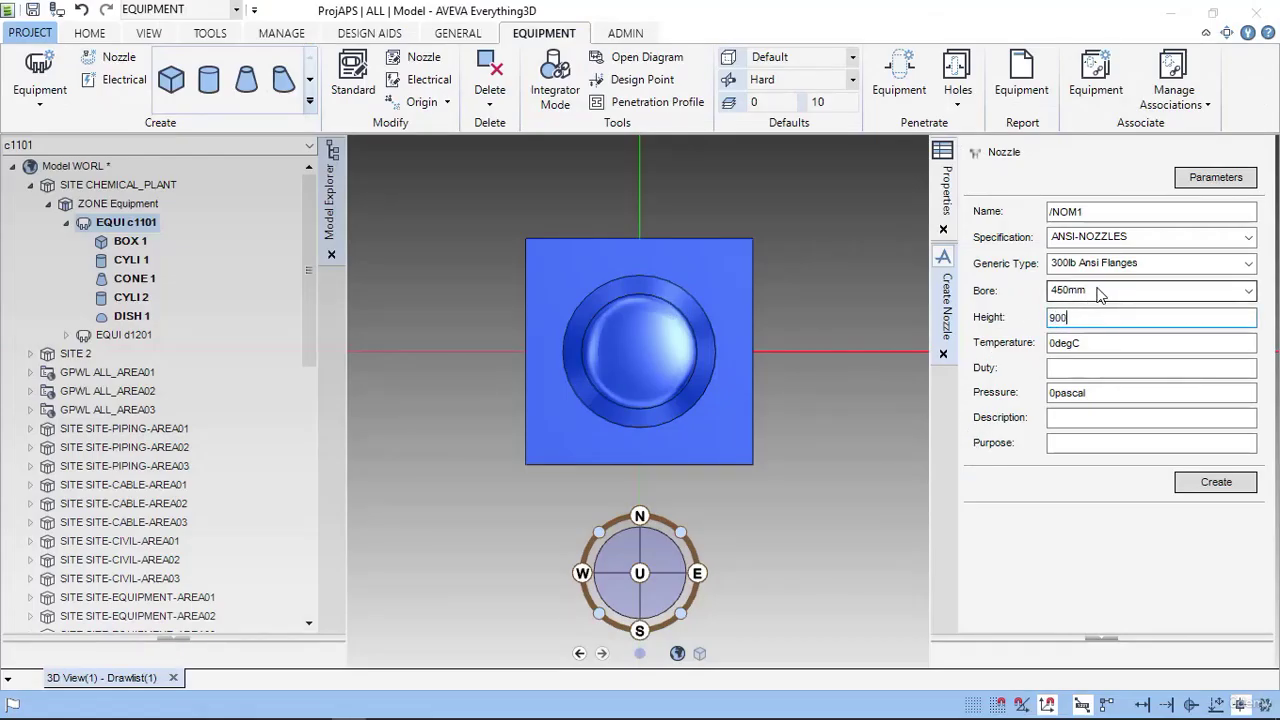
click(1197, 487)
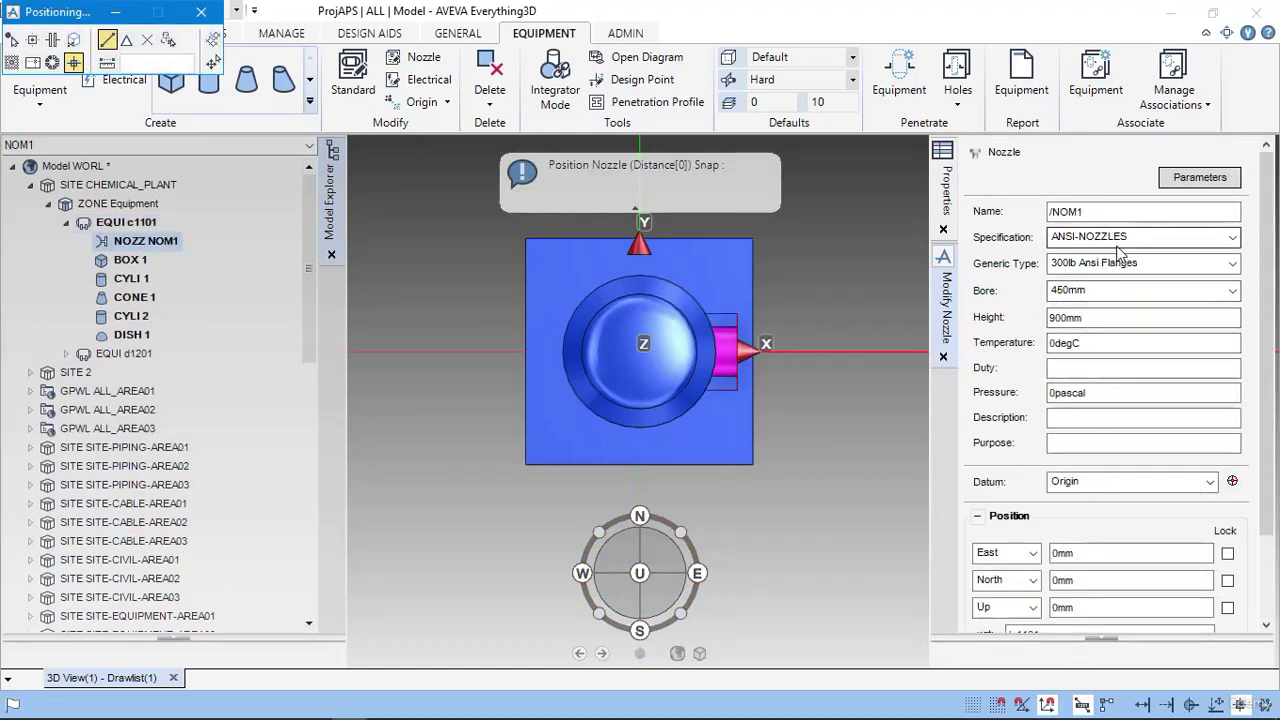
- Look up manhole M1's elevation in the training drawing PDF and set NOM1's Up position to 2316mm in AVEVA Everything3D
scroll(1200, 470, down, 2)
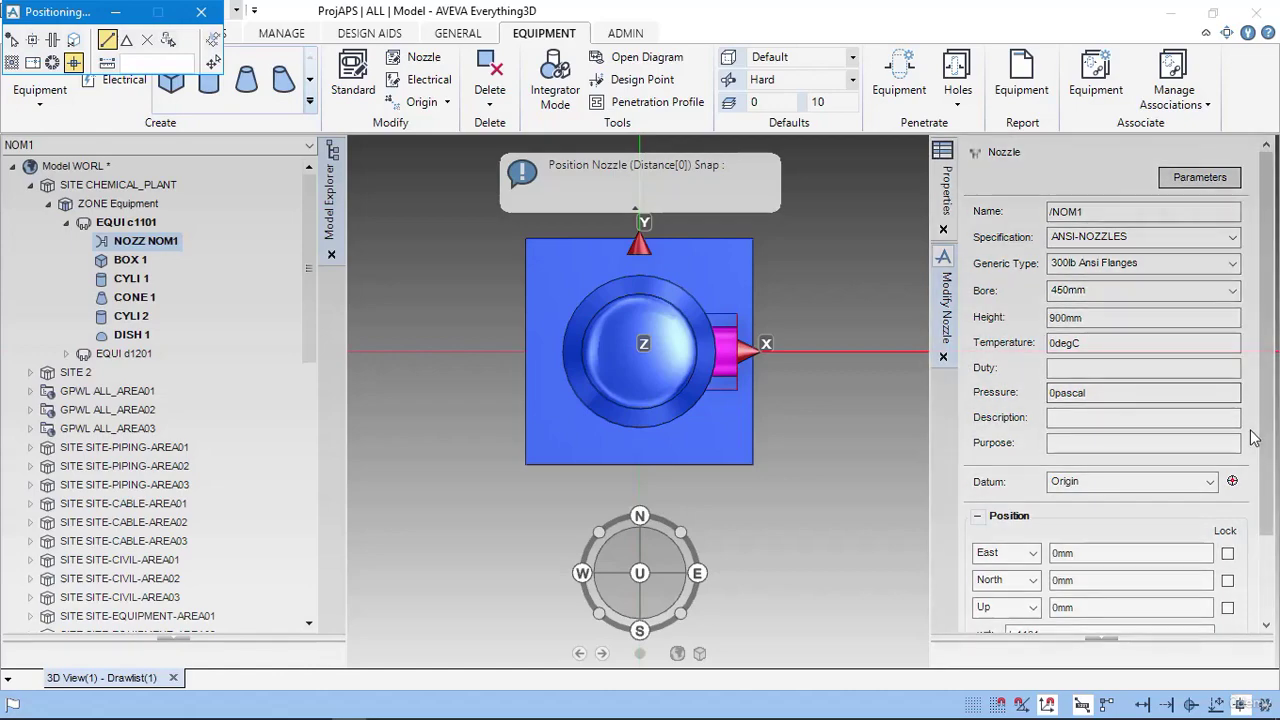
key(alt+Tab)
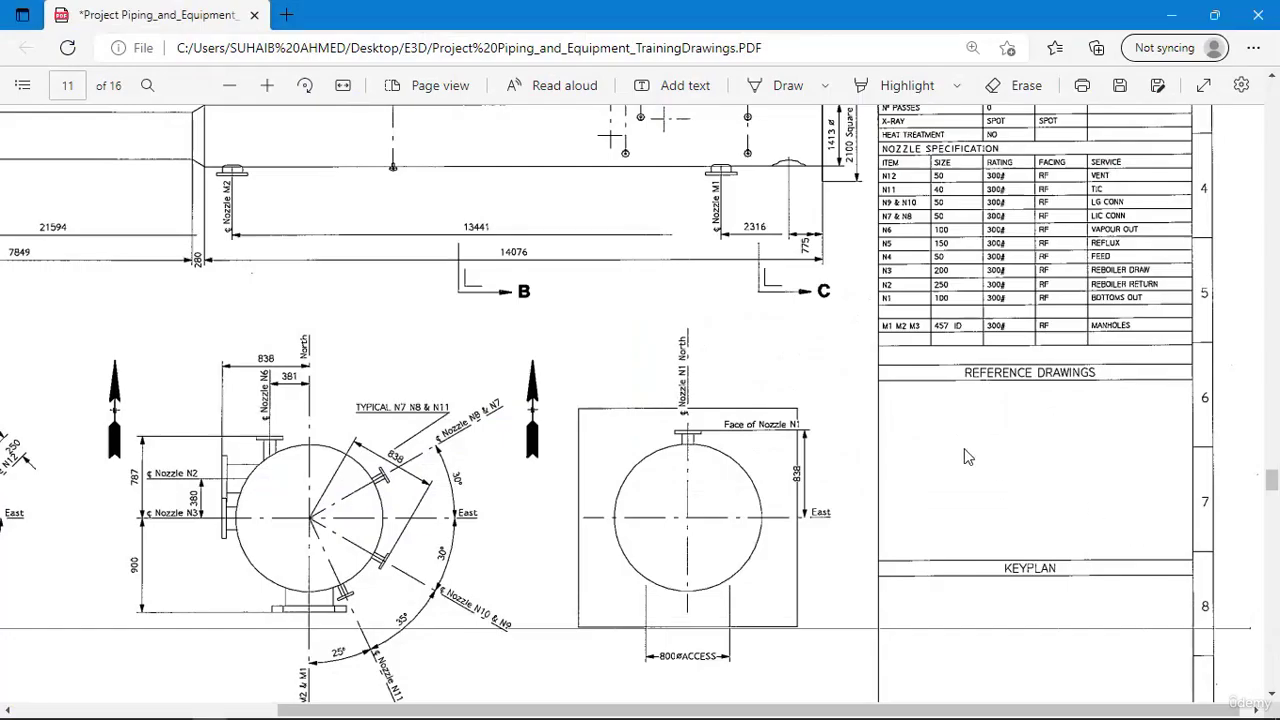
scroll(751, 432, up, 3)
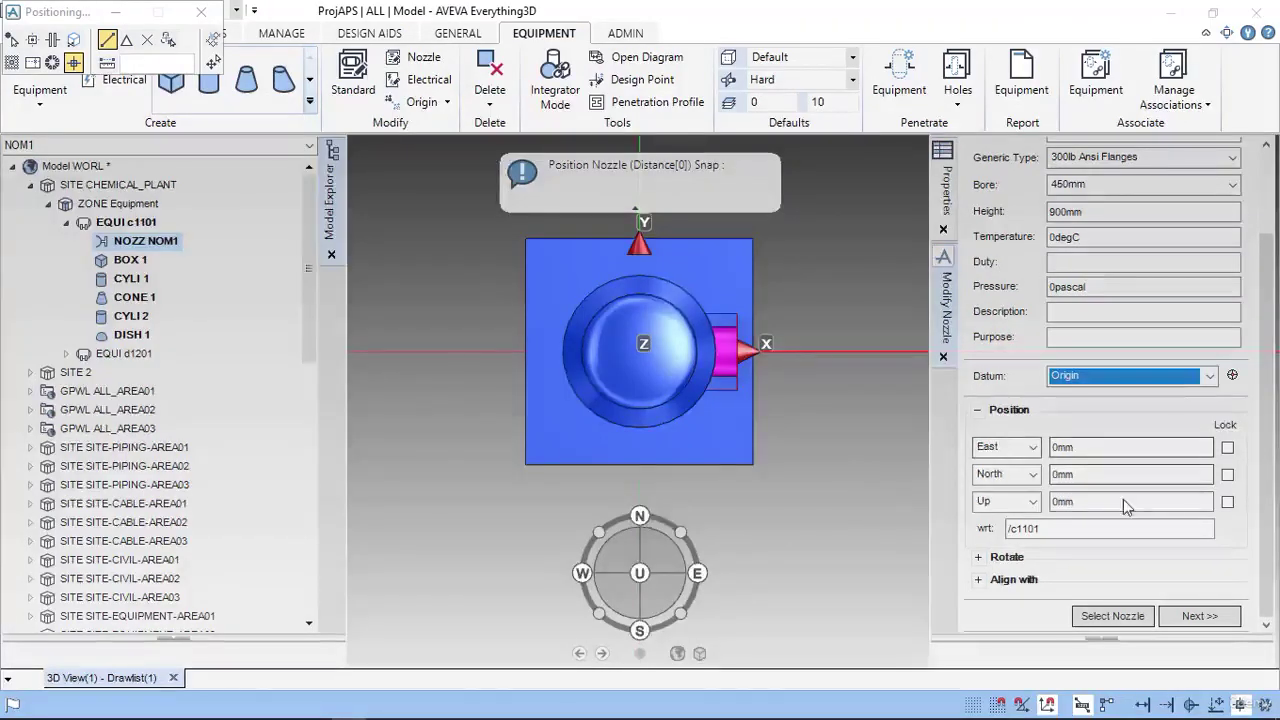
click(1109, 506)
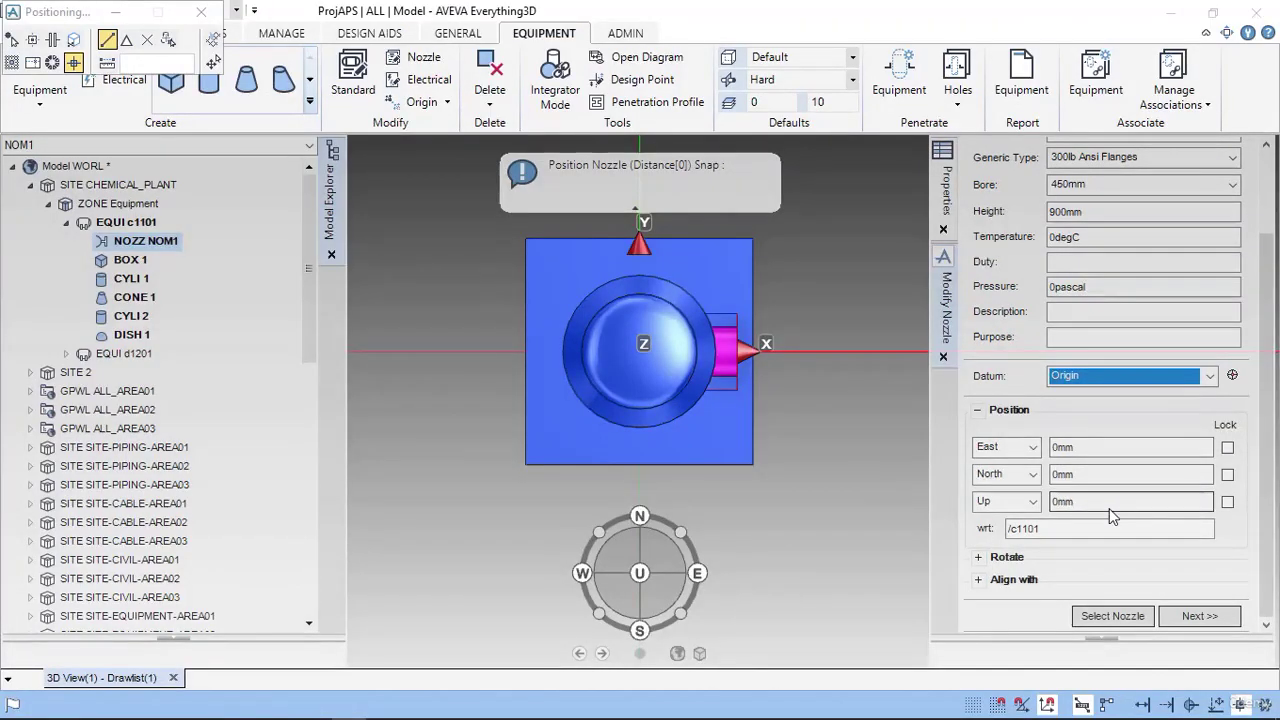
double_click(1110, 502)
text(316)
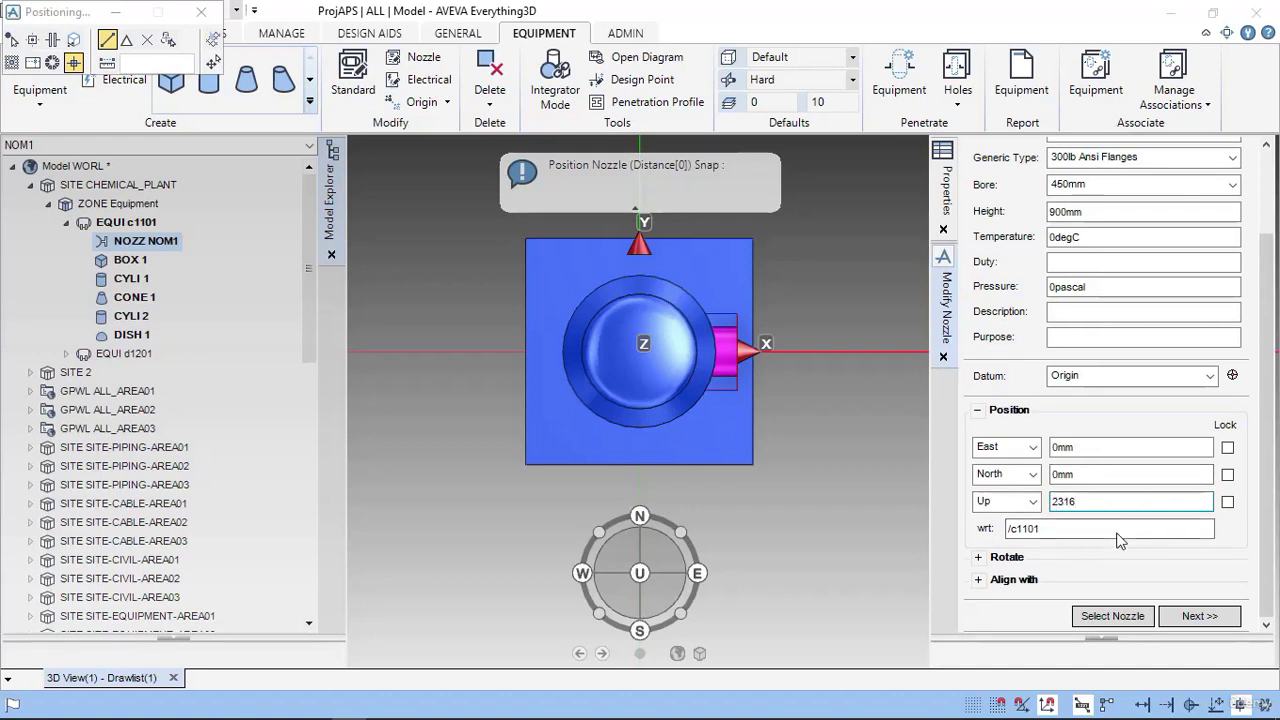
key(Return)
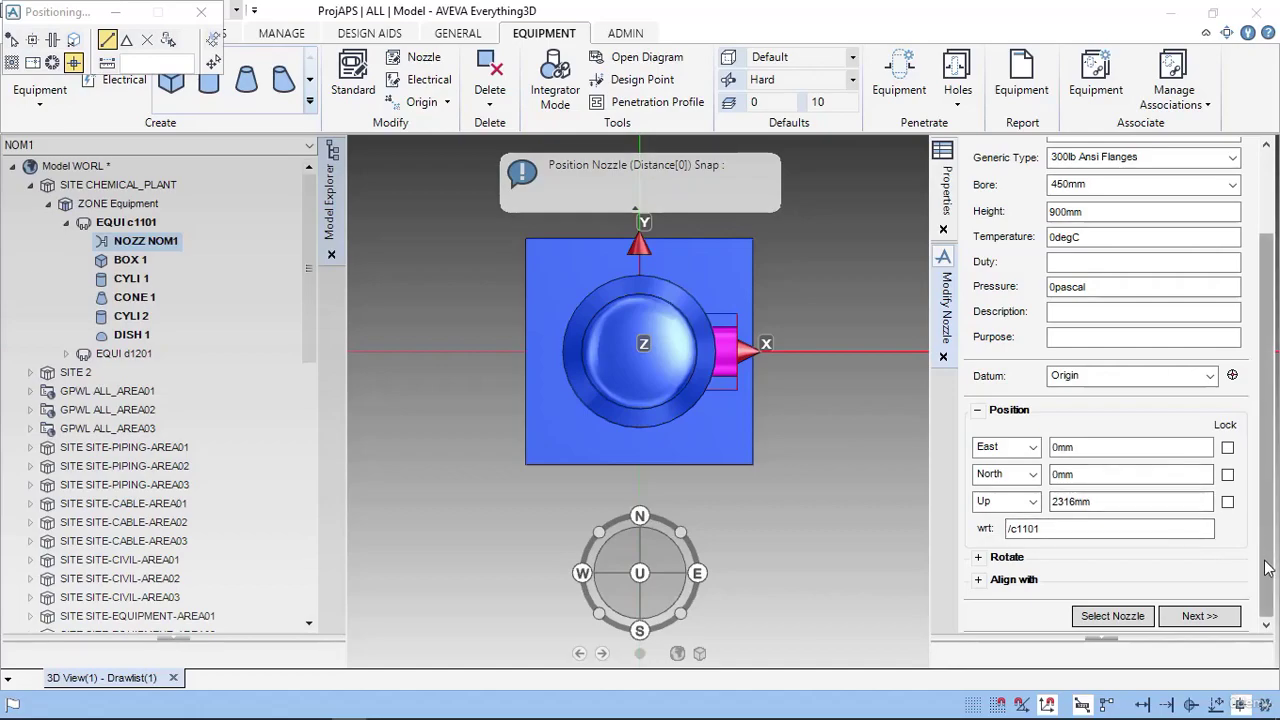
- Check manhole M1's plan orientation in the training drawing PDF and position NOM1 900mm to the South in AVEVA Everything3D
key(alt+Tab)
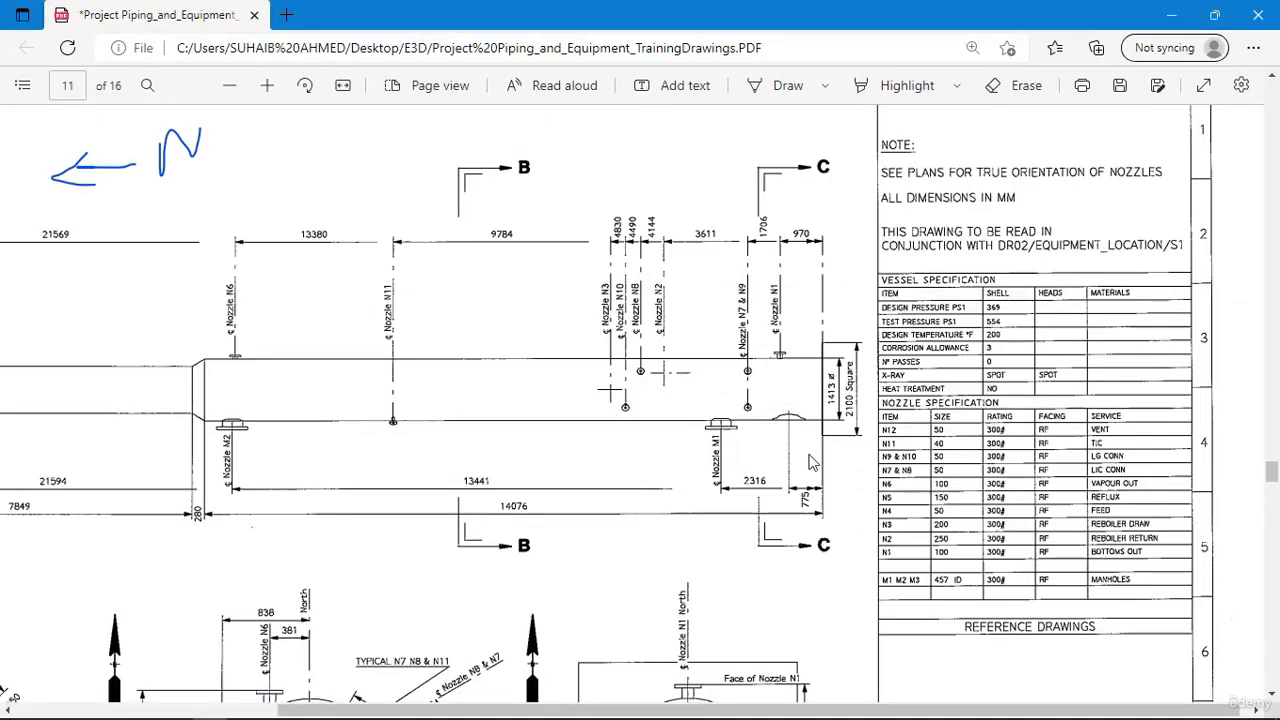
scroll(740, 430, down, 5)
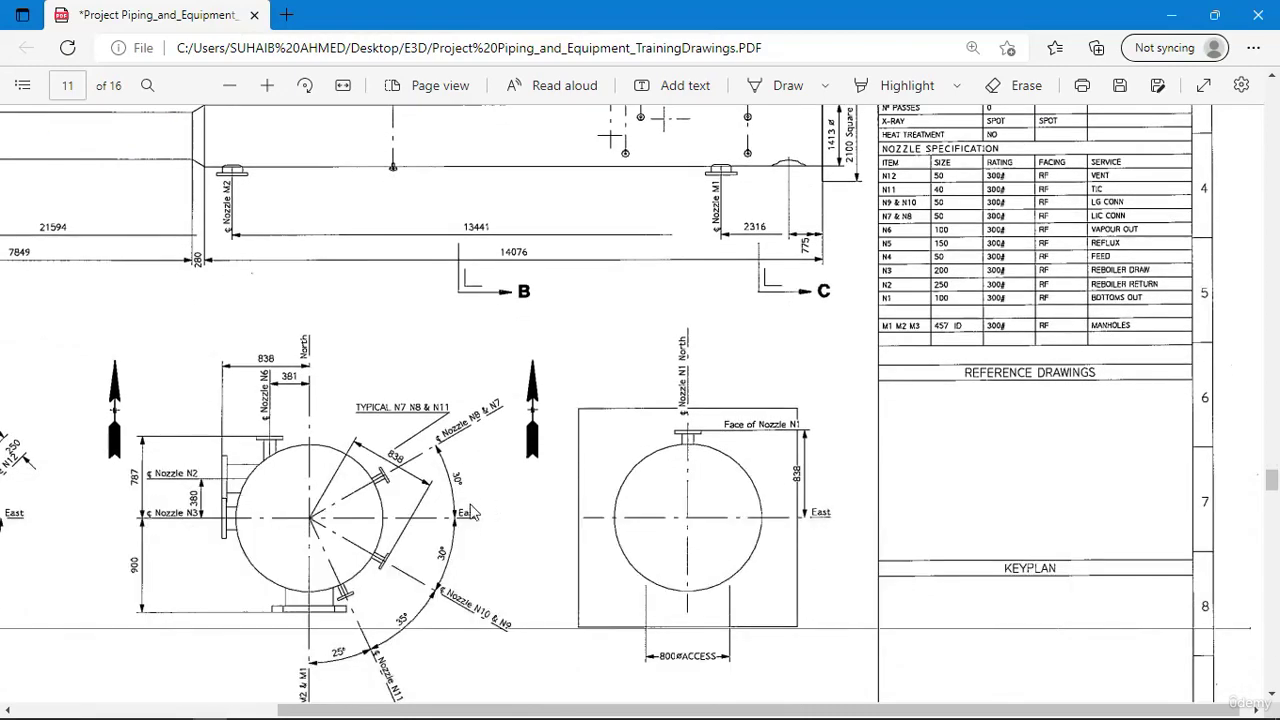
key(alt+Tab)
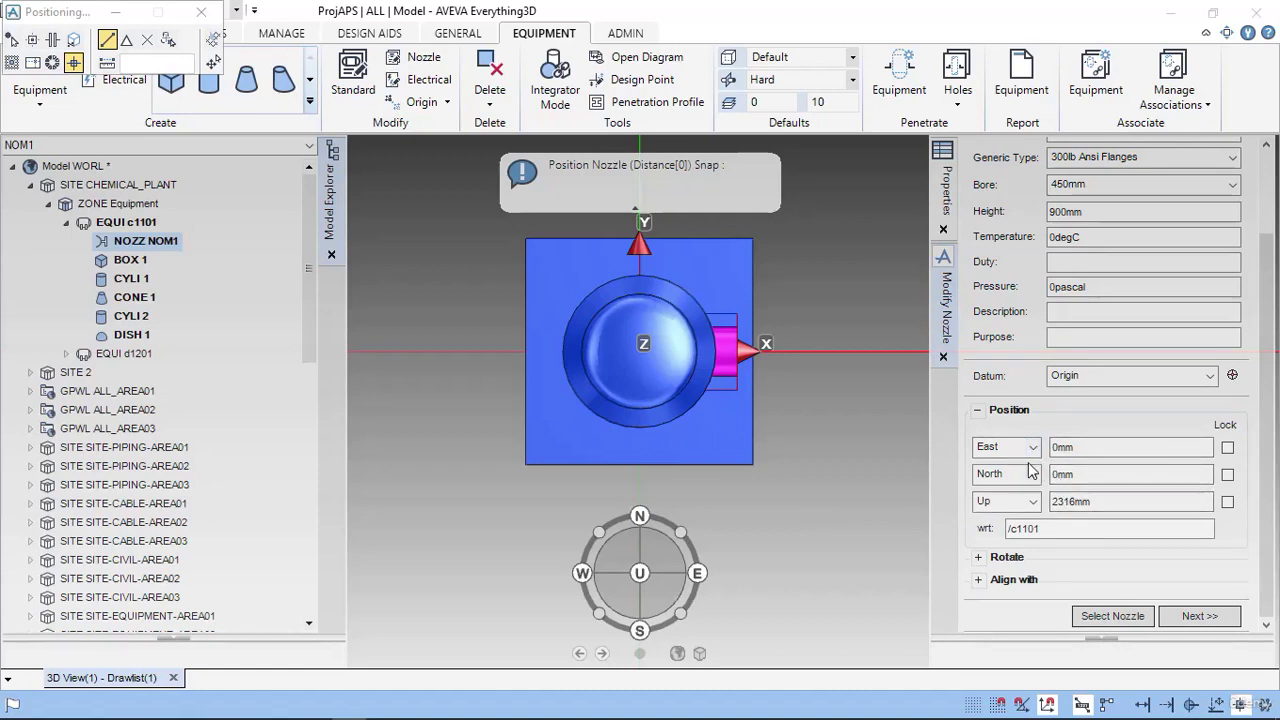
key(alt+Tab)
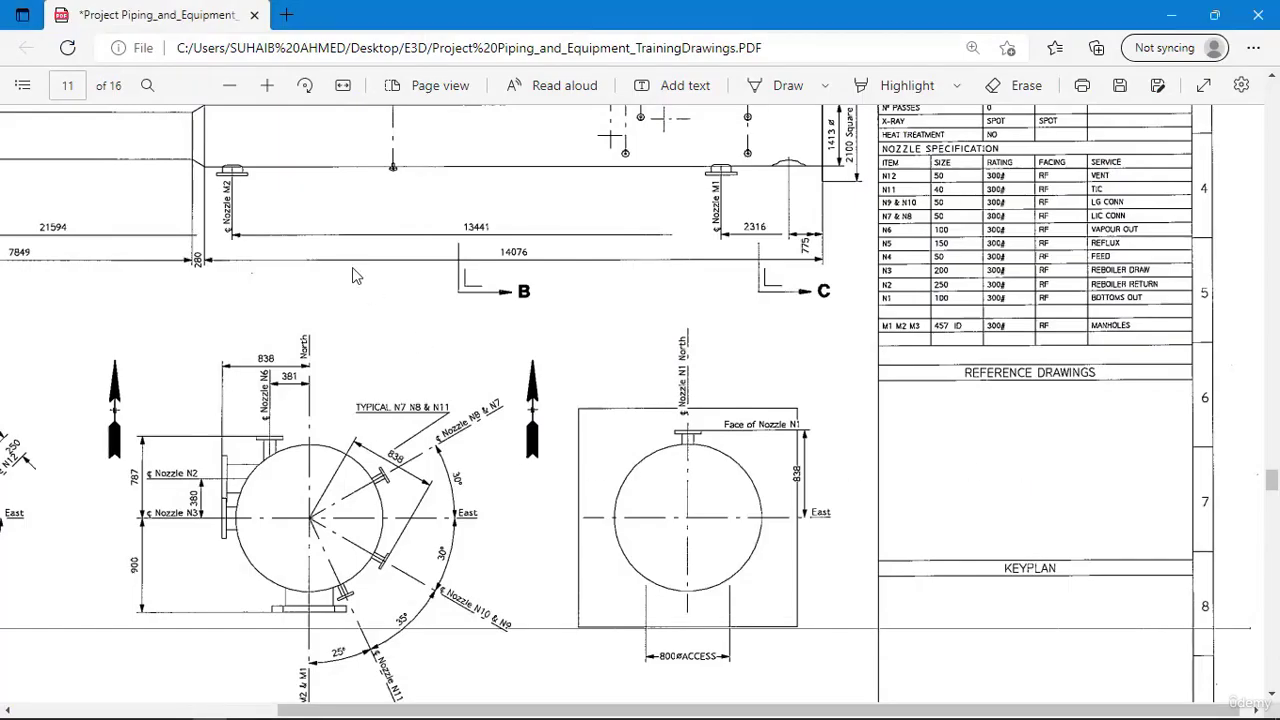
key(alt+Tab)
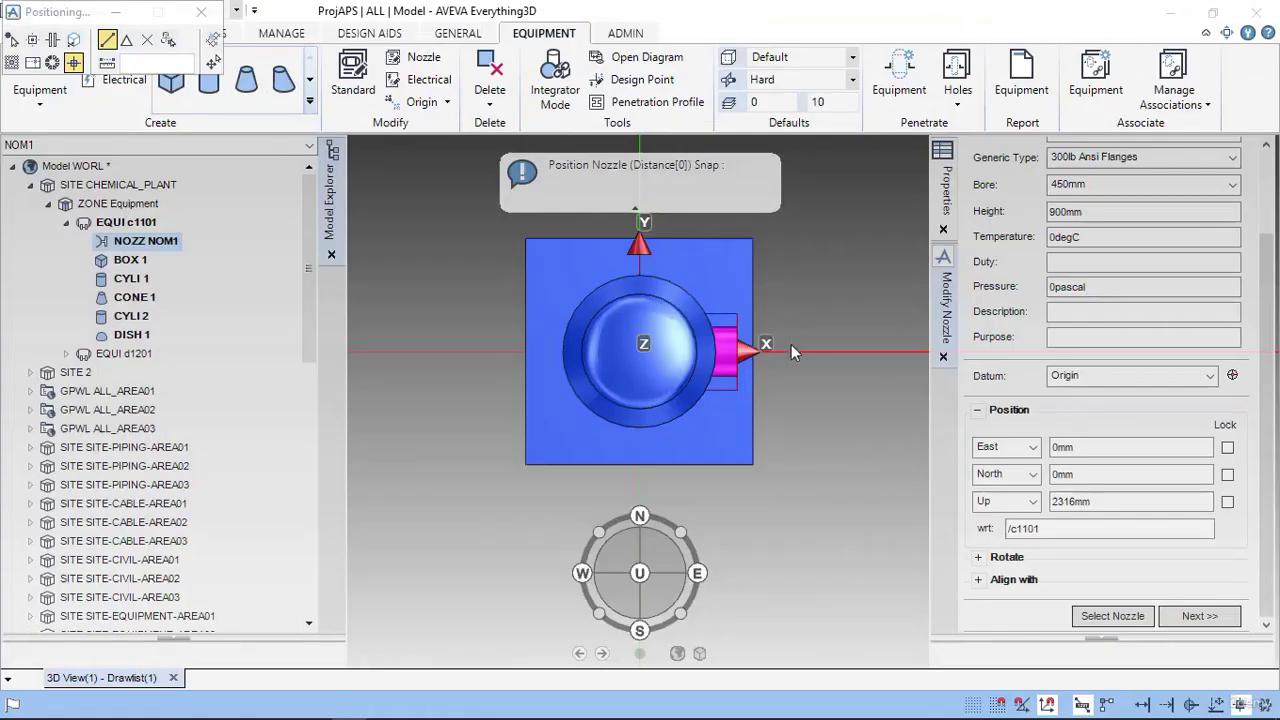
click(1030, 474)
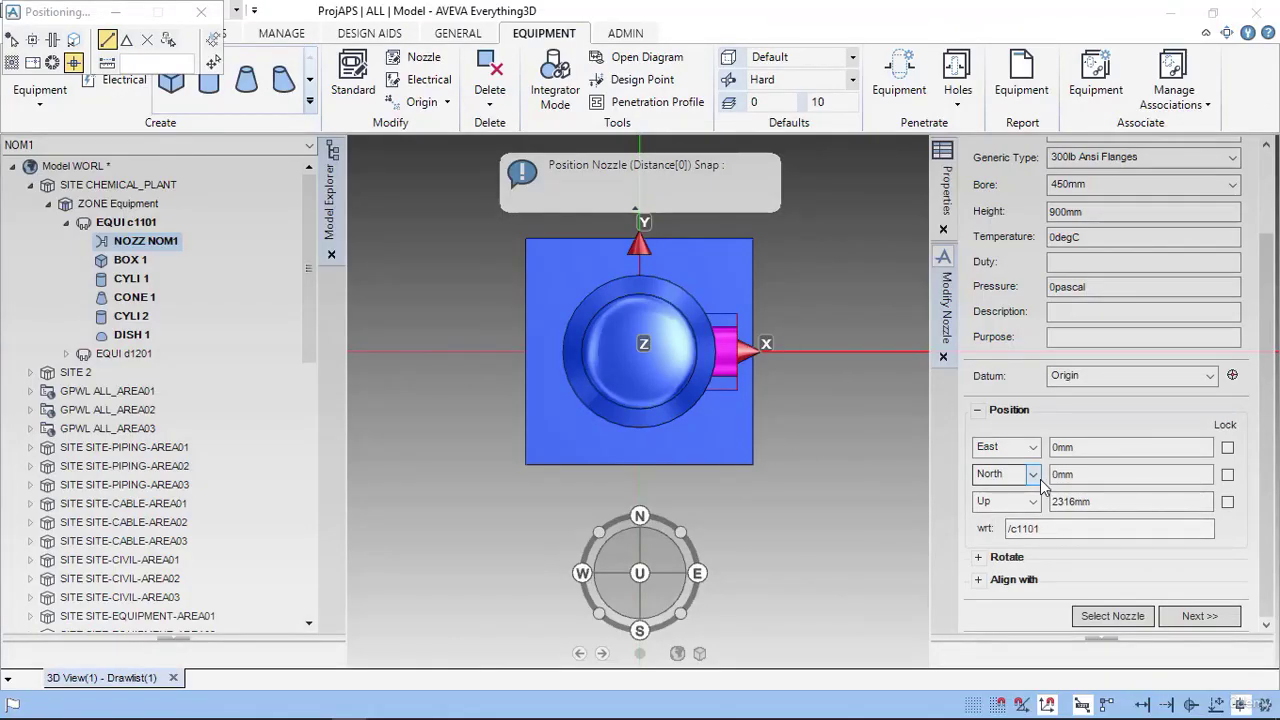
click(1019, 506)
double_click(1078, 476)
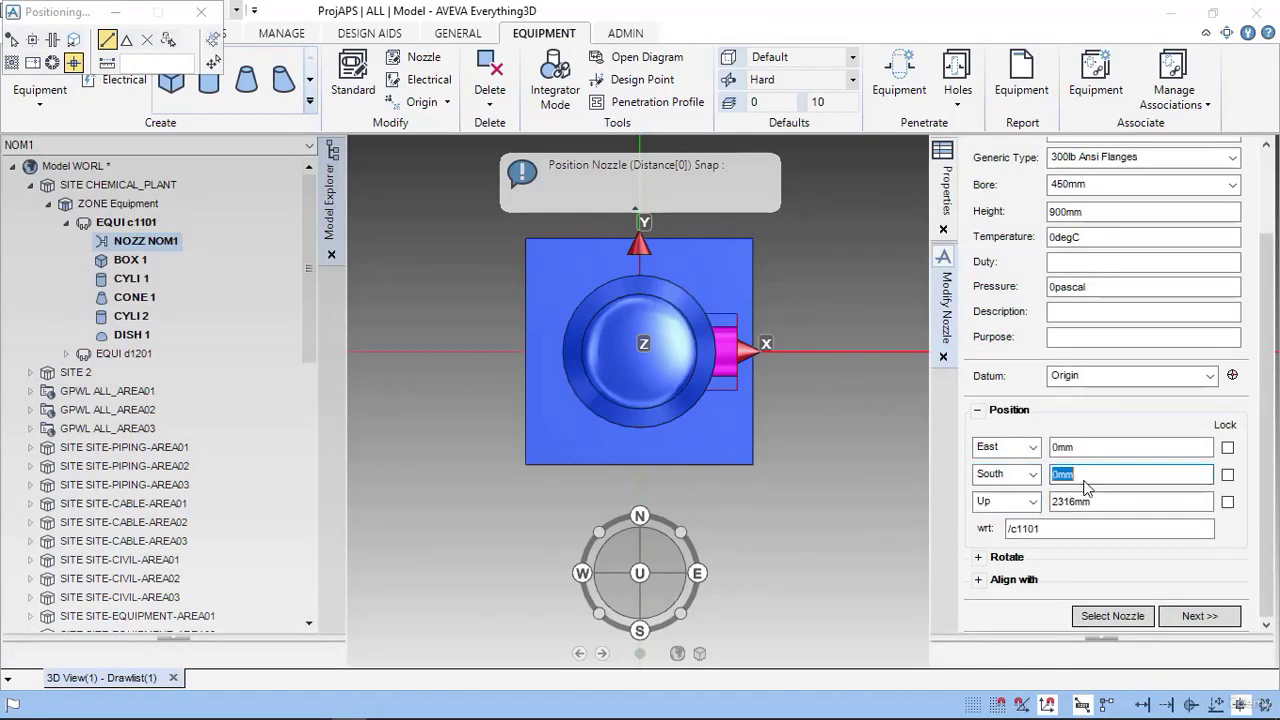
text(900)
key(Return)
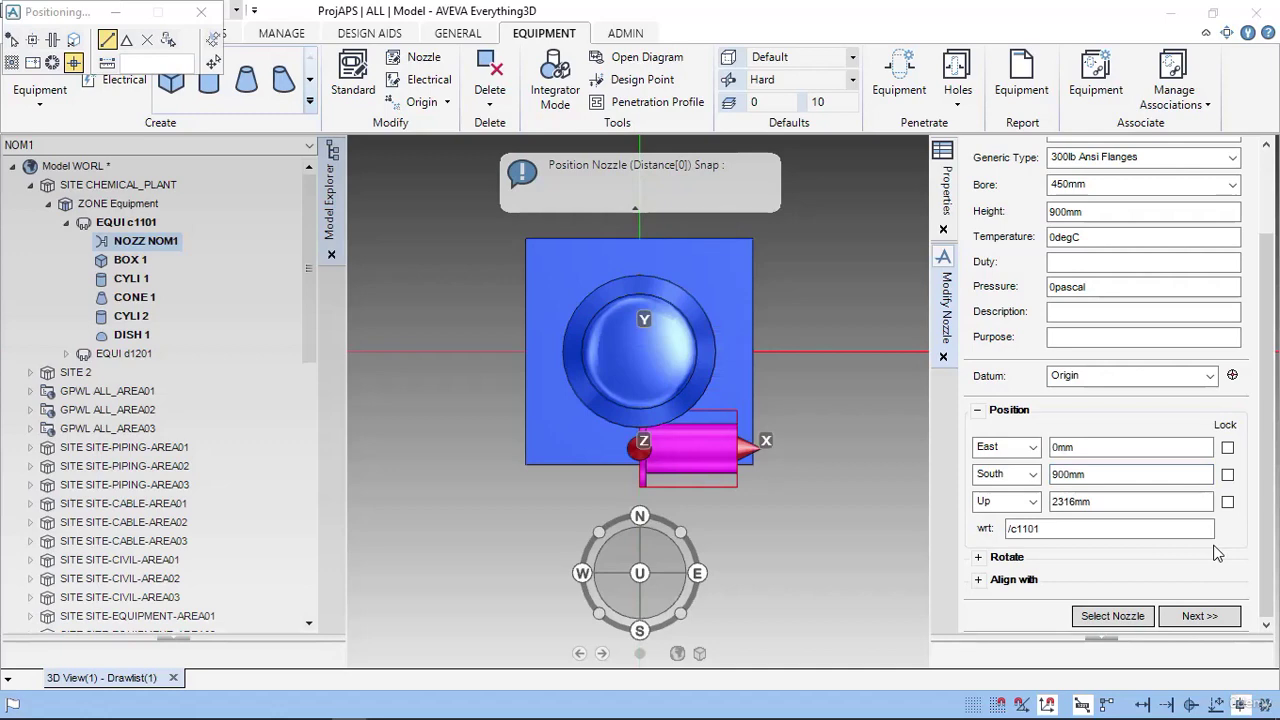
- Rotate nozzle NOM1 by 90 degrees about X and by 90 degrees about Y
click(979, 558)
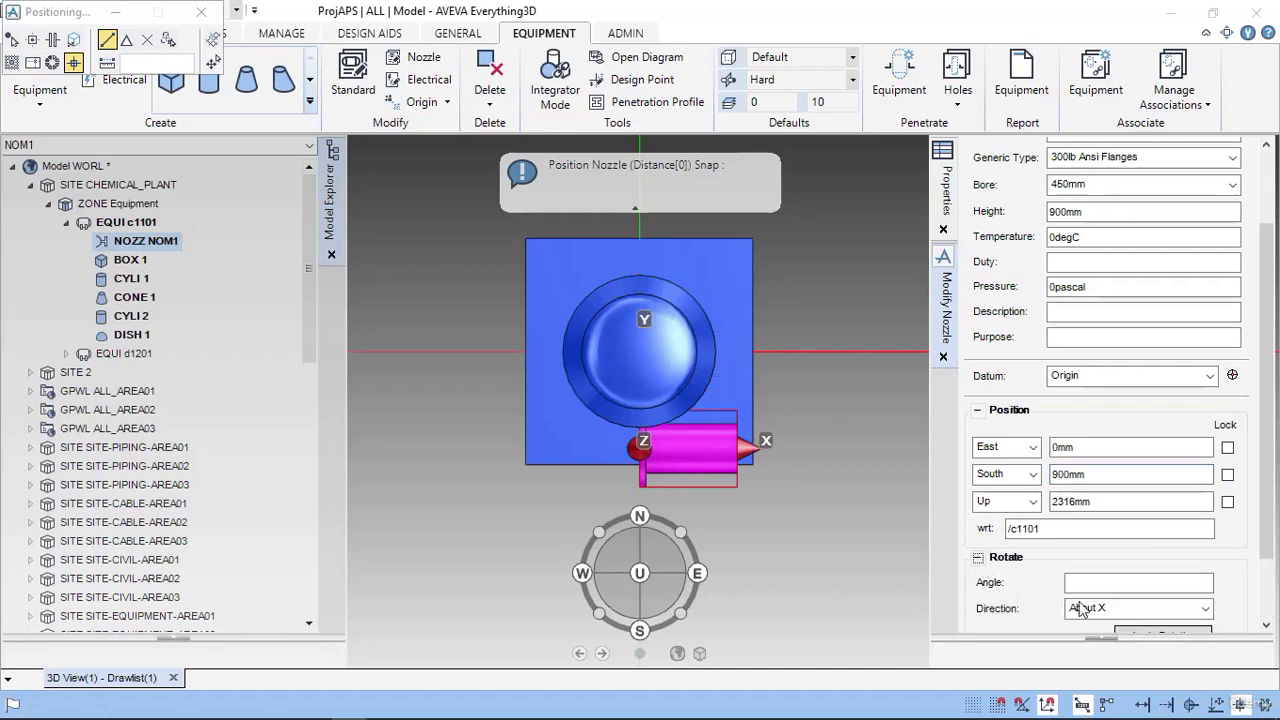
scroll(1262, 612, down, 2)
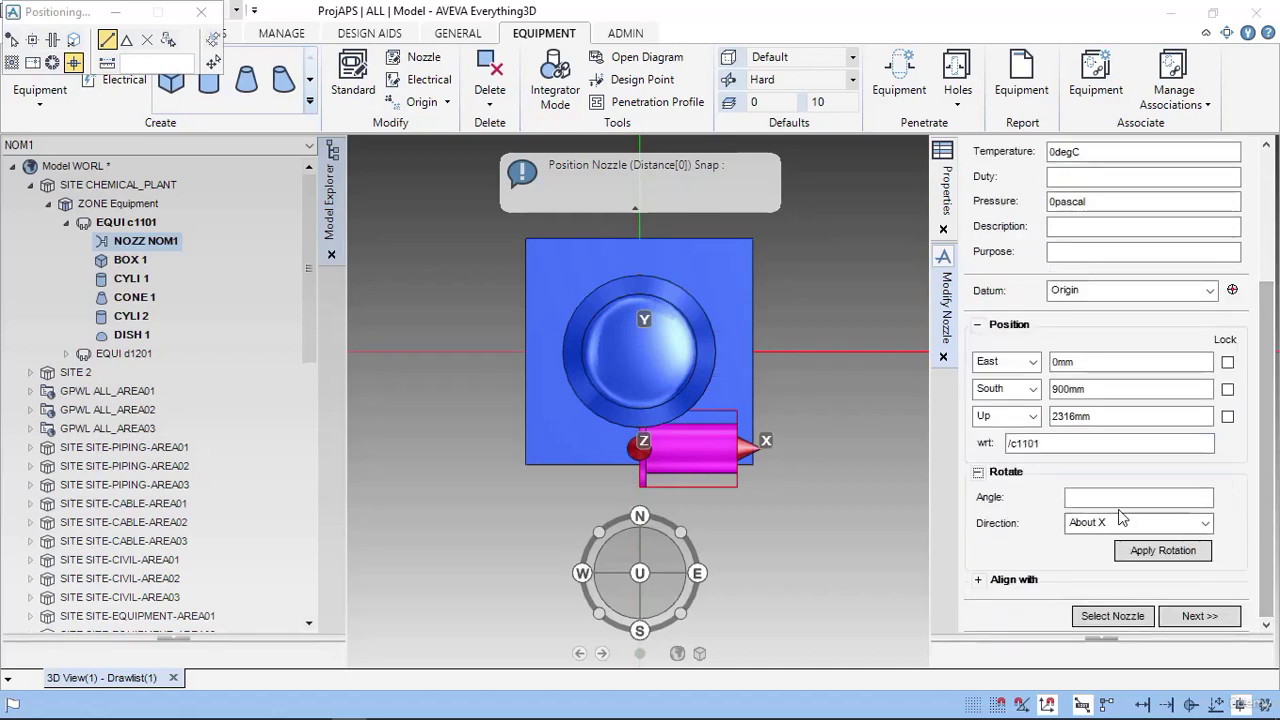
click(1139, 497)
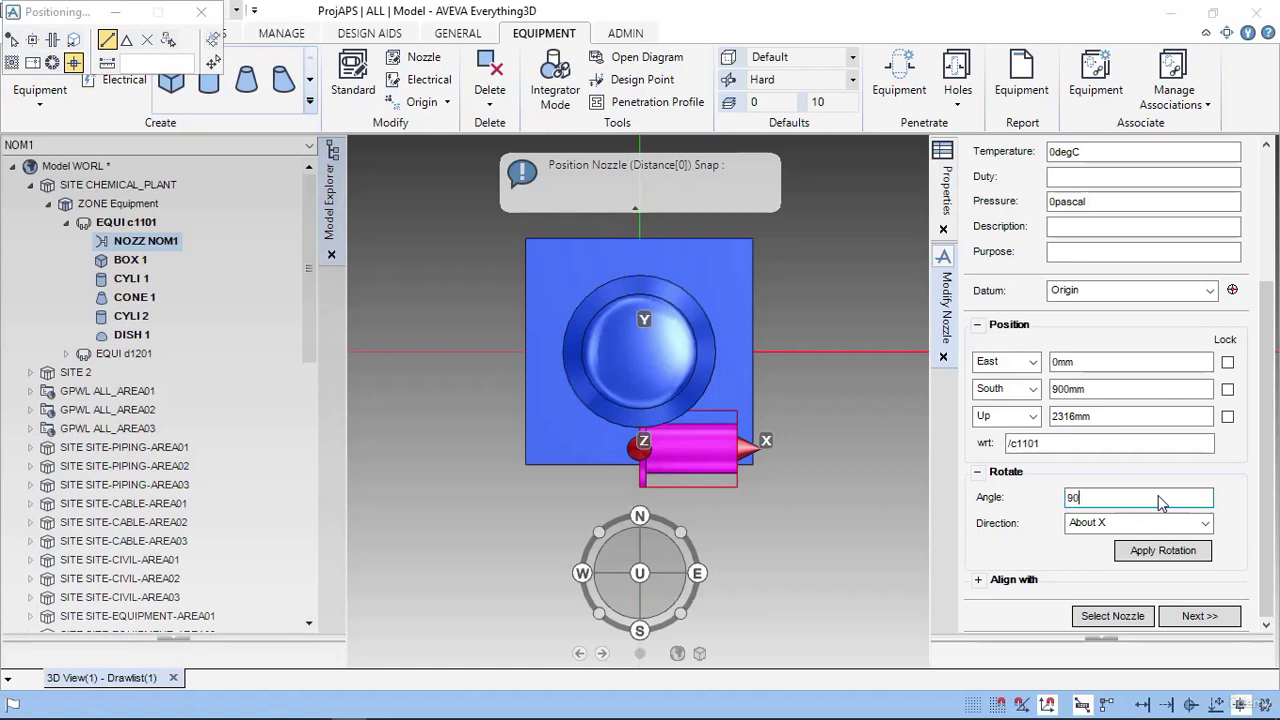
click(1163, 551)
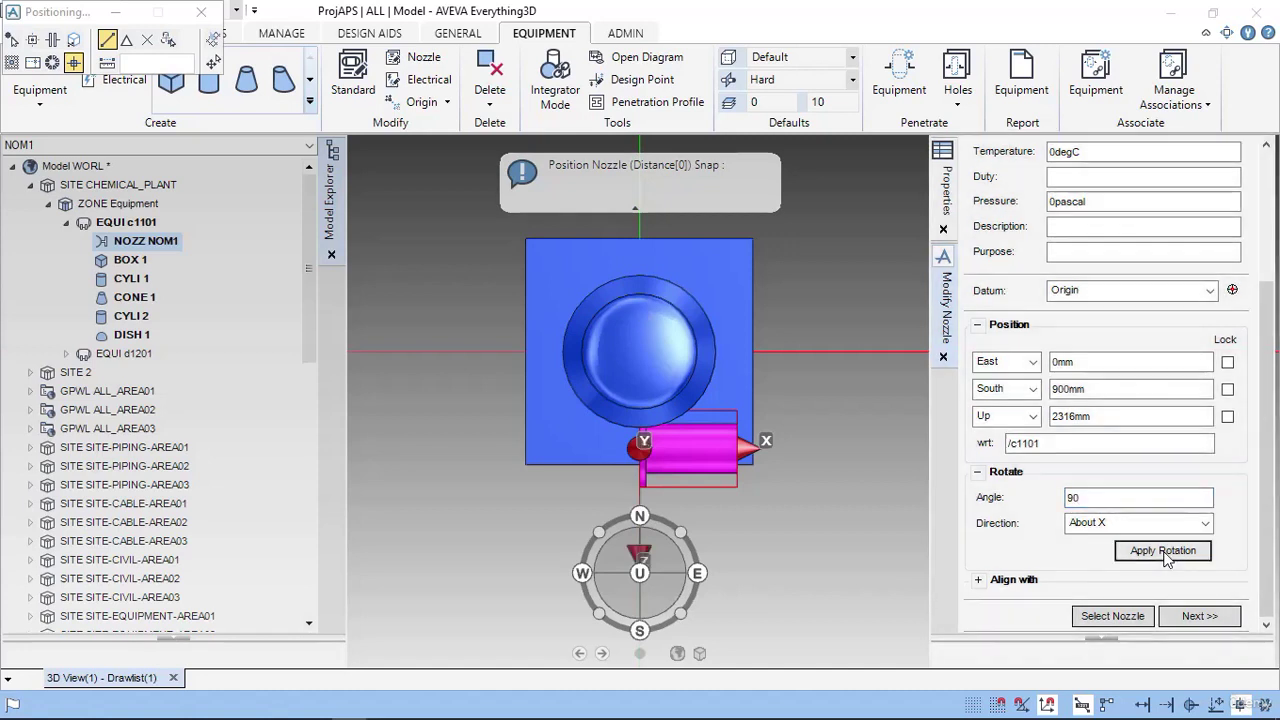
click(1180, 523)
click(1140, 539)
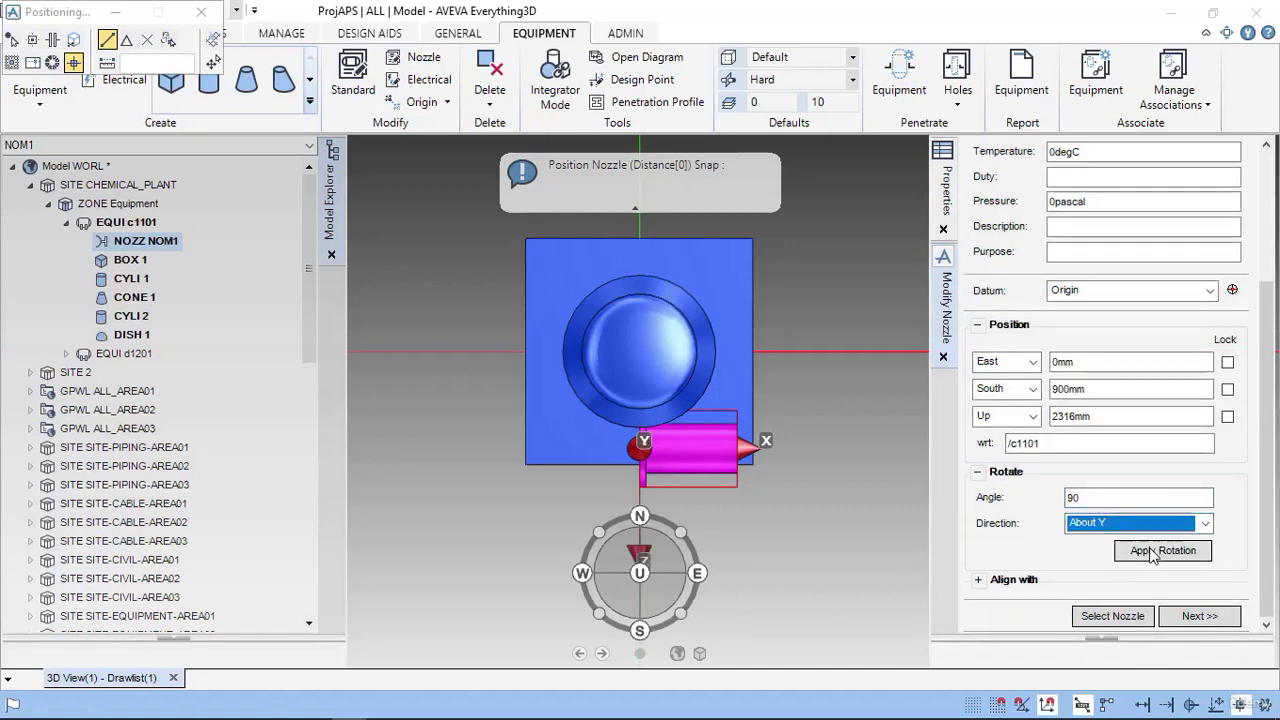
click(1160, 551)
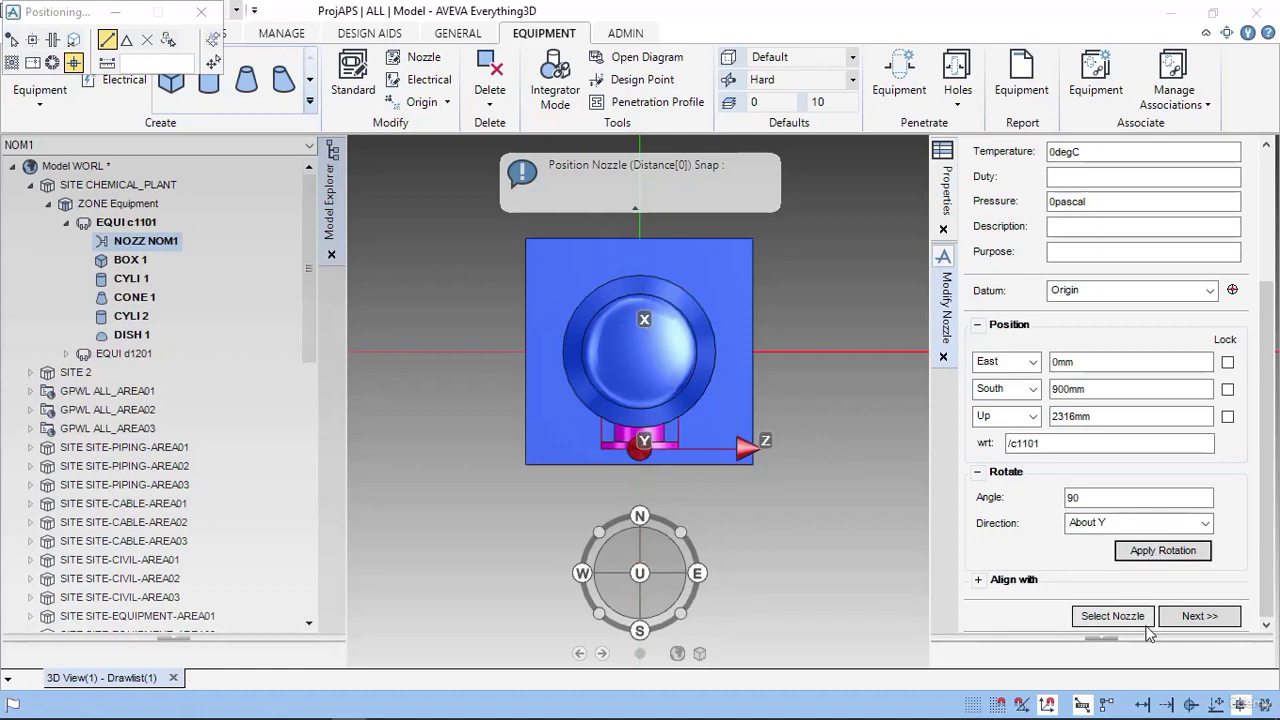
- Finish NOM1 and create the next nozzle of c1101, named NOM2, with a height of 900mm
click(1200, 616)
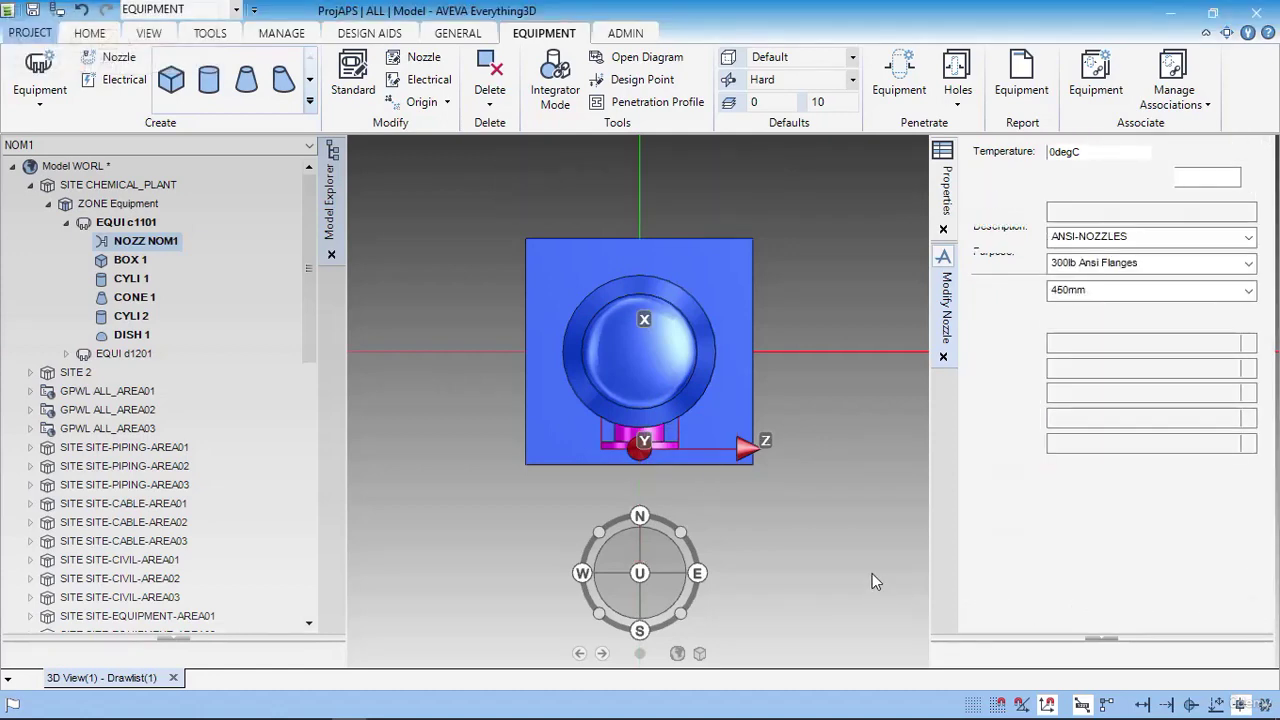
click(1068, 216)
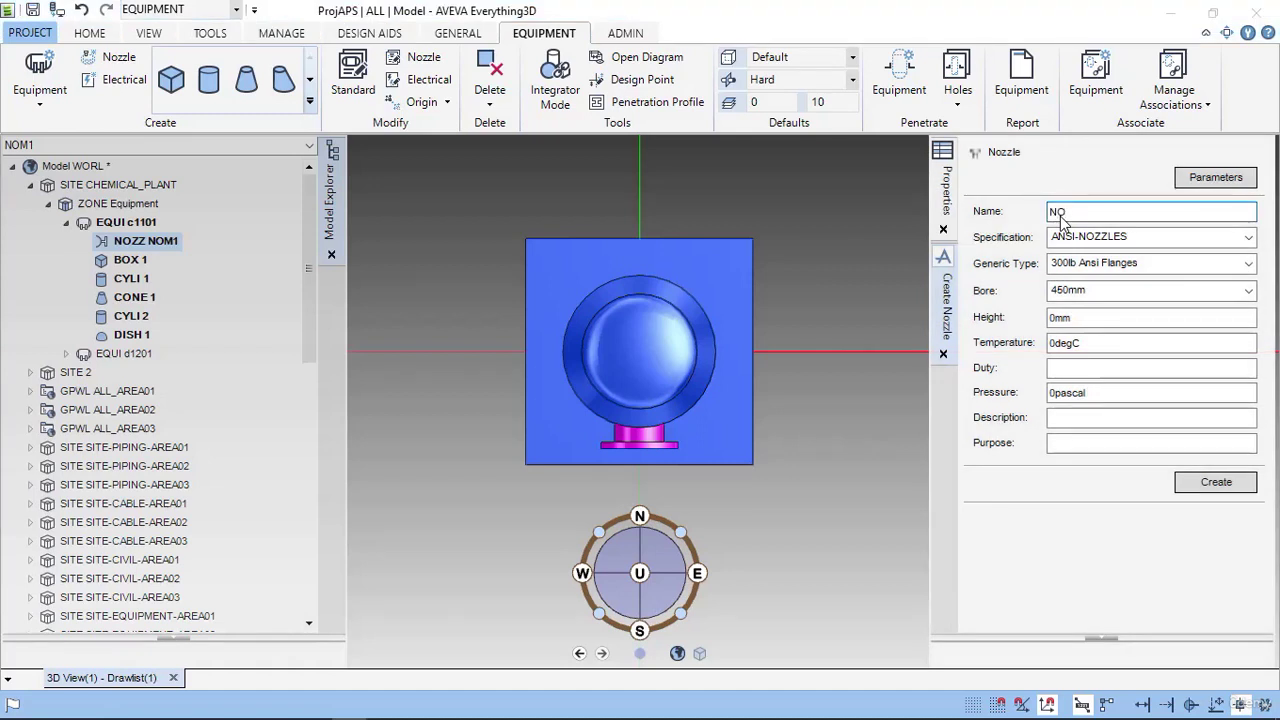
text(NOM2)
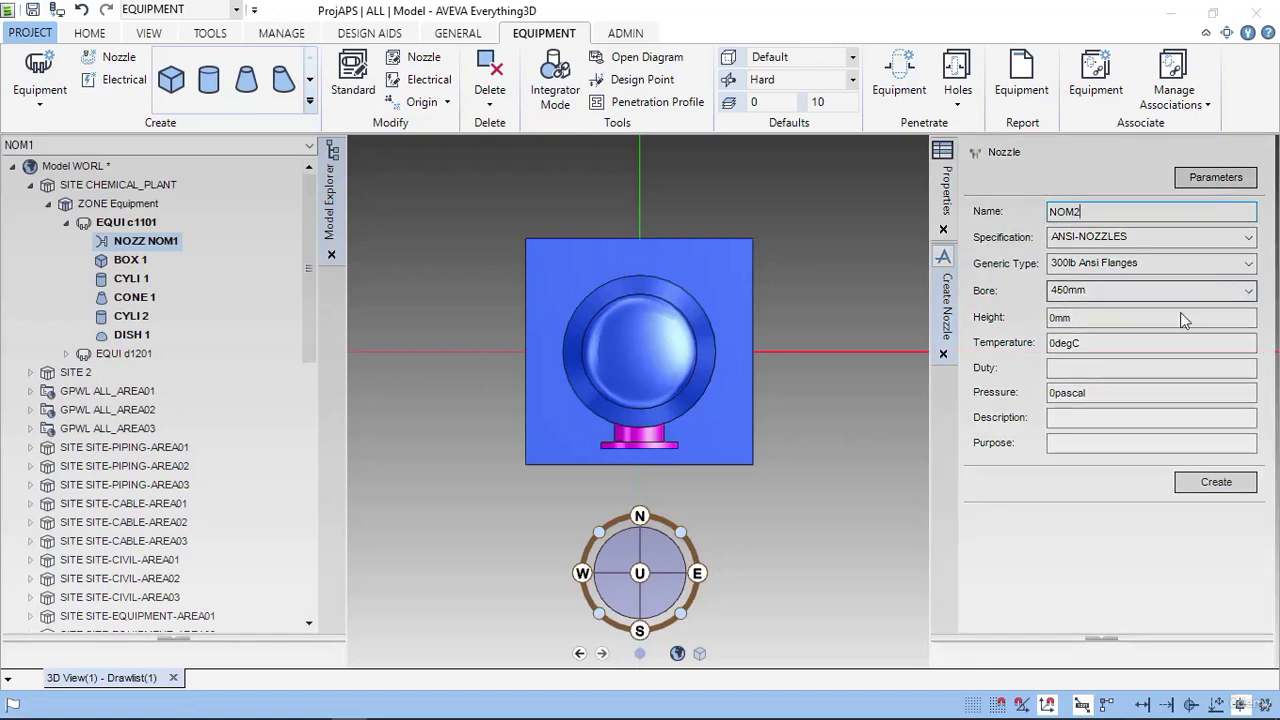
double_click(1058, 317)
text(9)
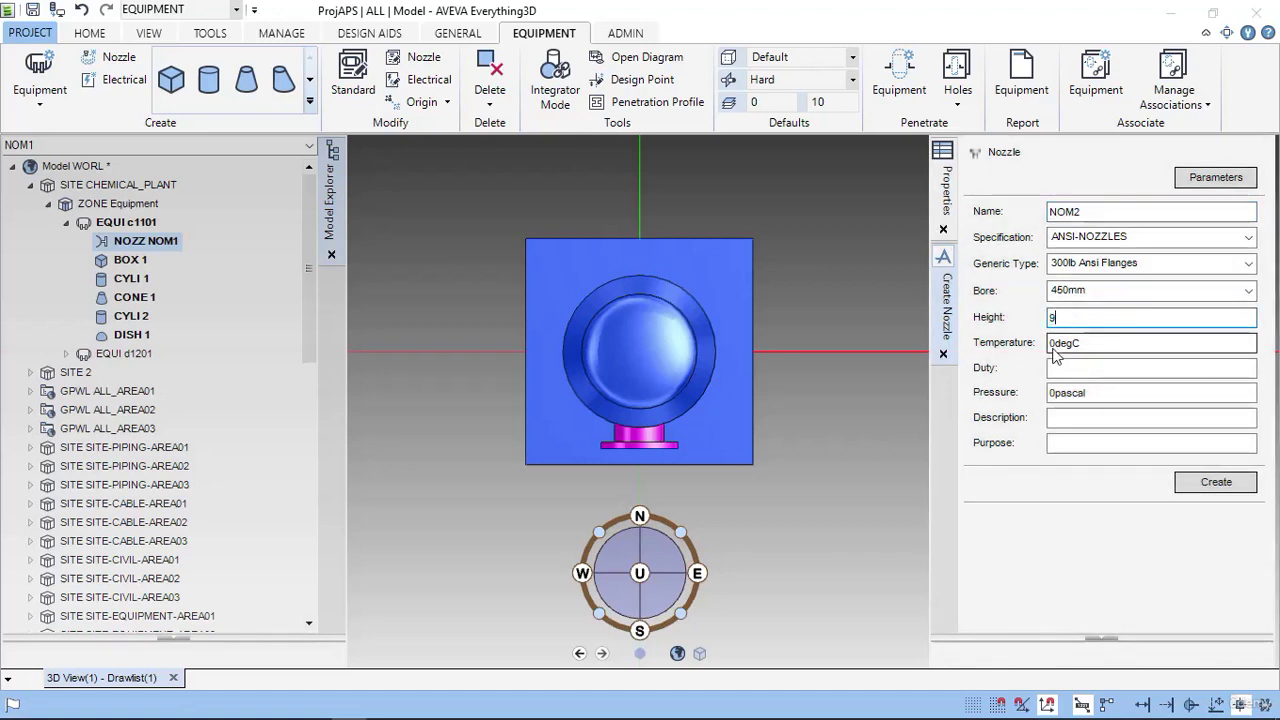
text(00mm)
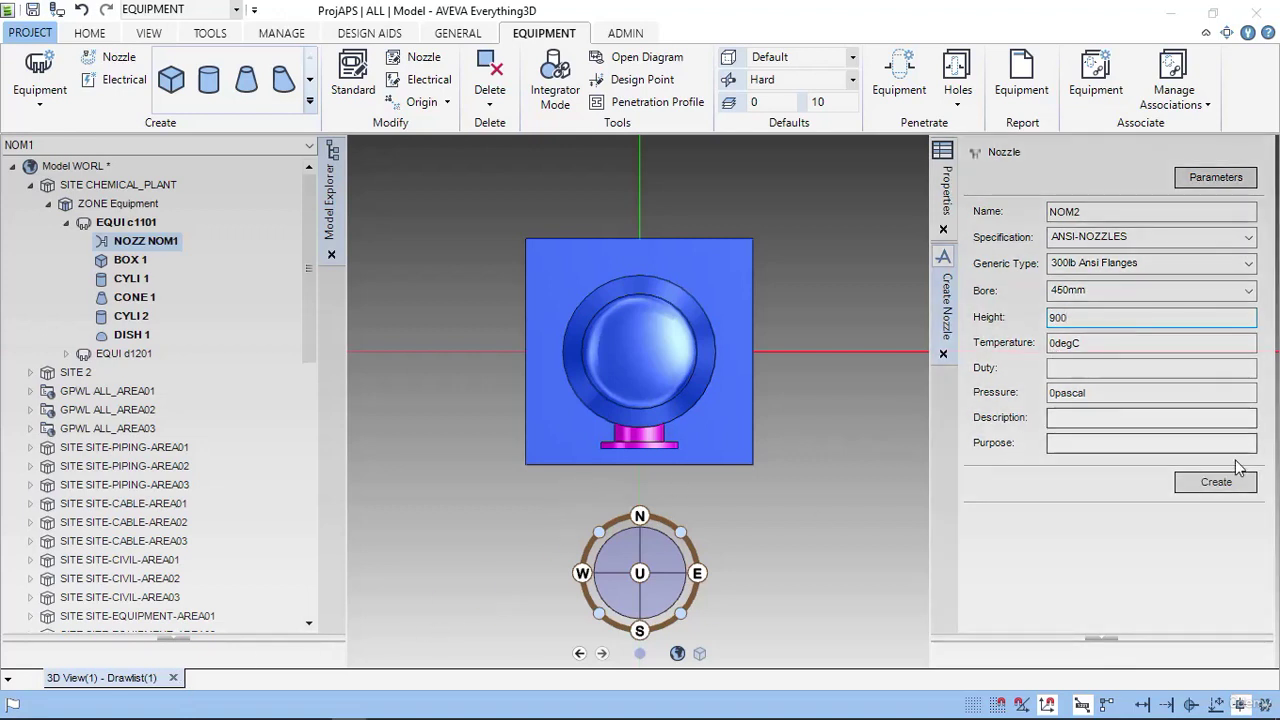
click(1216, 482)
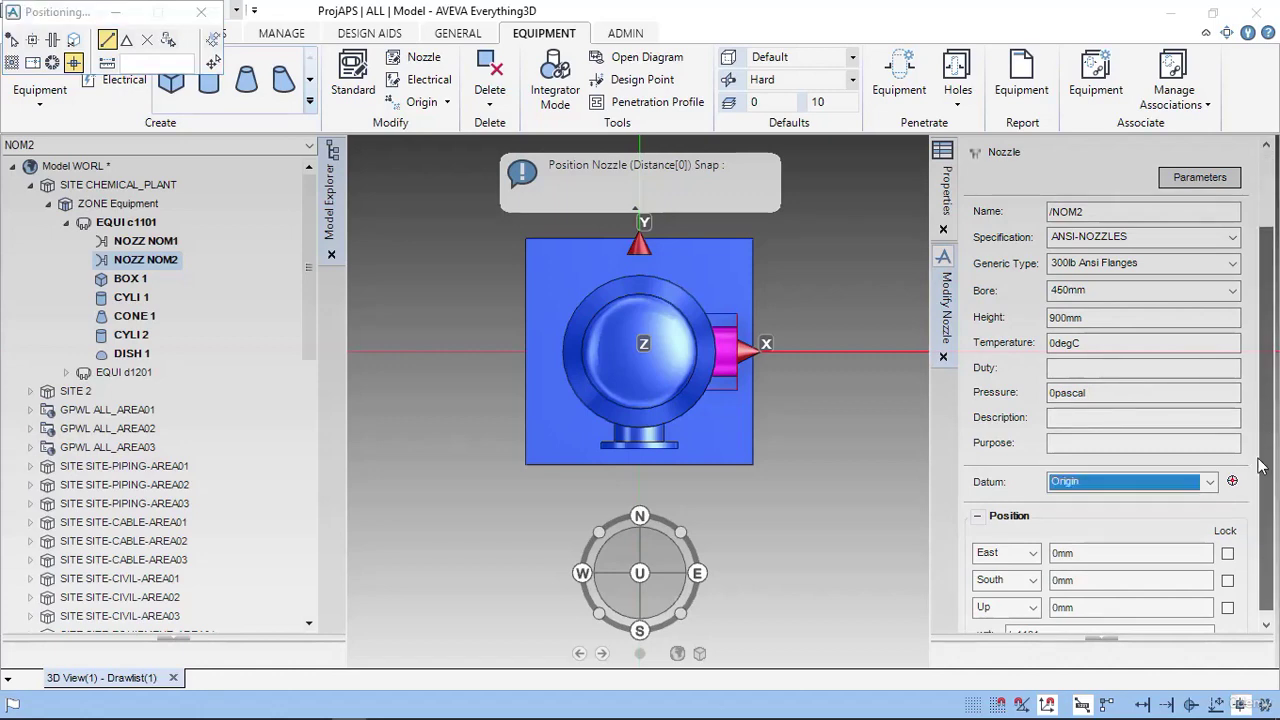
scroll(1043, 565, down, 2)
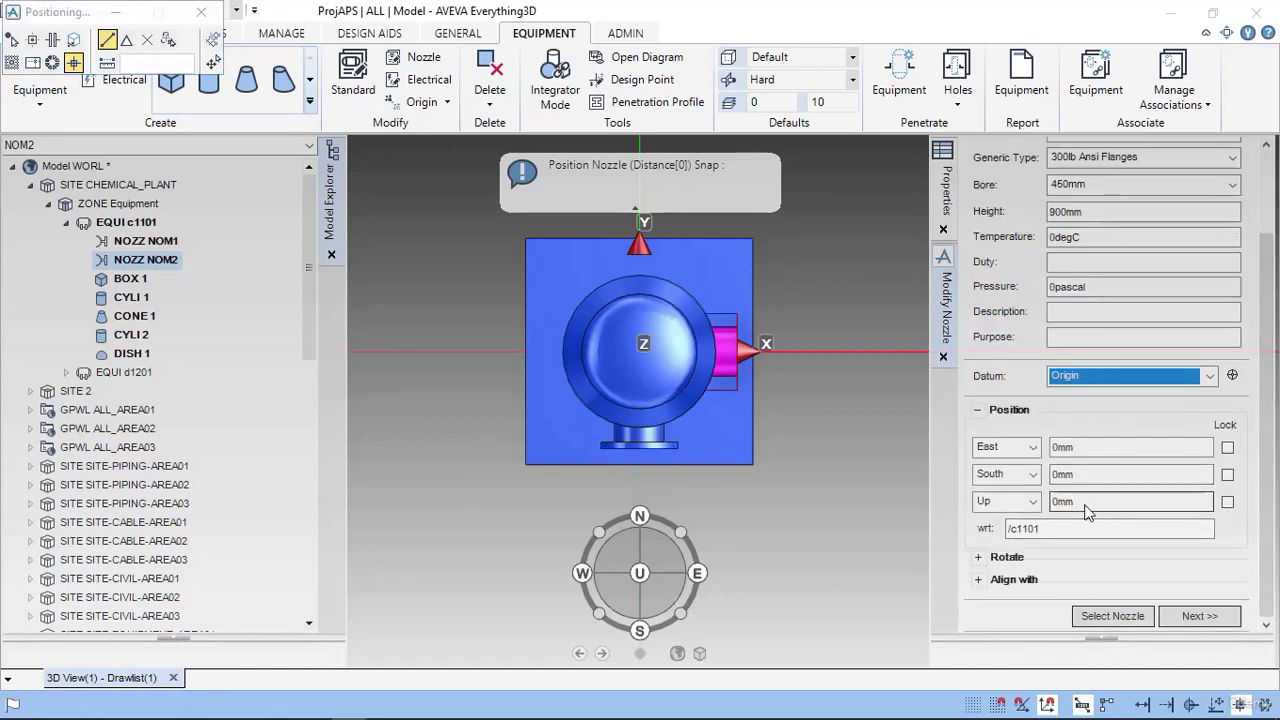
- Look up manhole M2's elevation in the training drawing PDF and set NOM2's Up position to 13441mm in AVEVA Everything3D
key(alt+Tab)
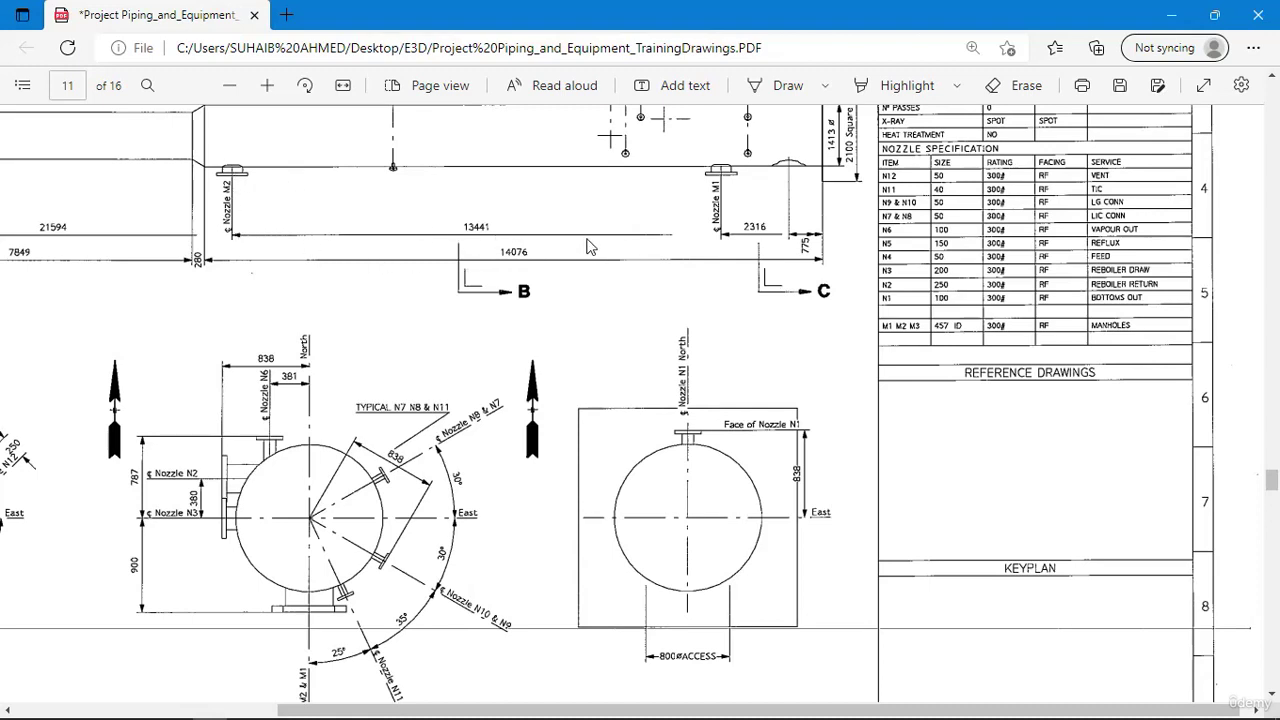
key(alt+Tab)
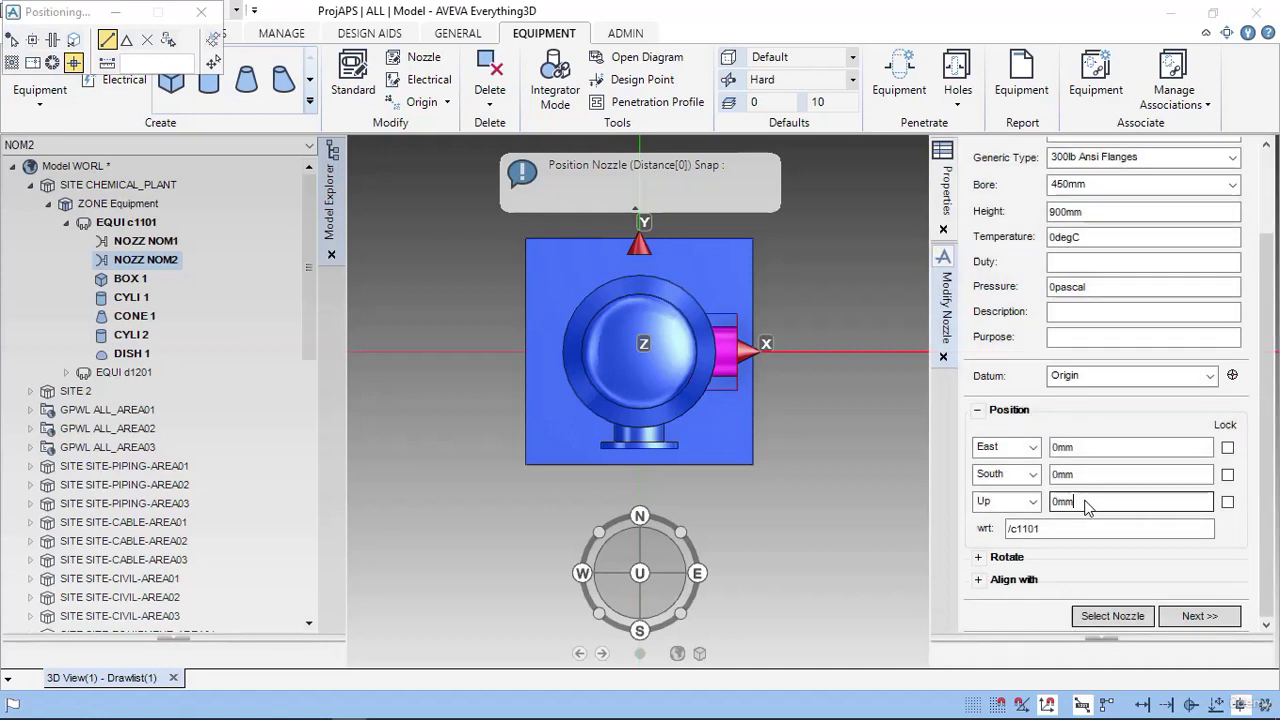
double_click(1088, 506)
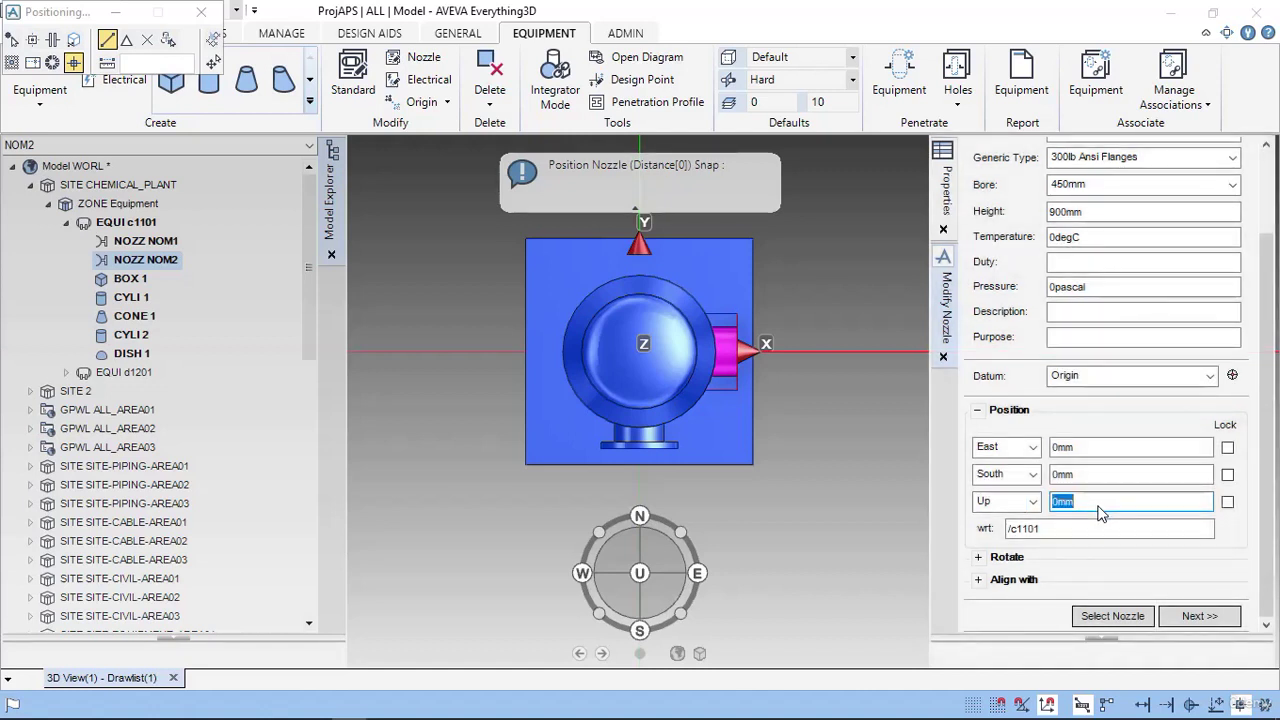
key(alt+Tab)
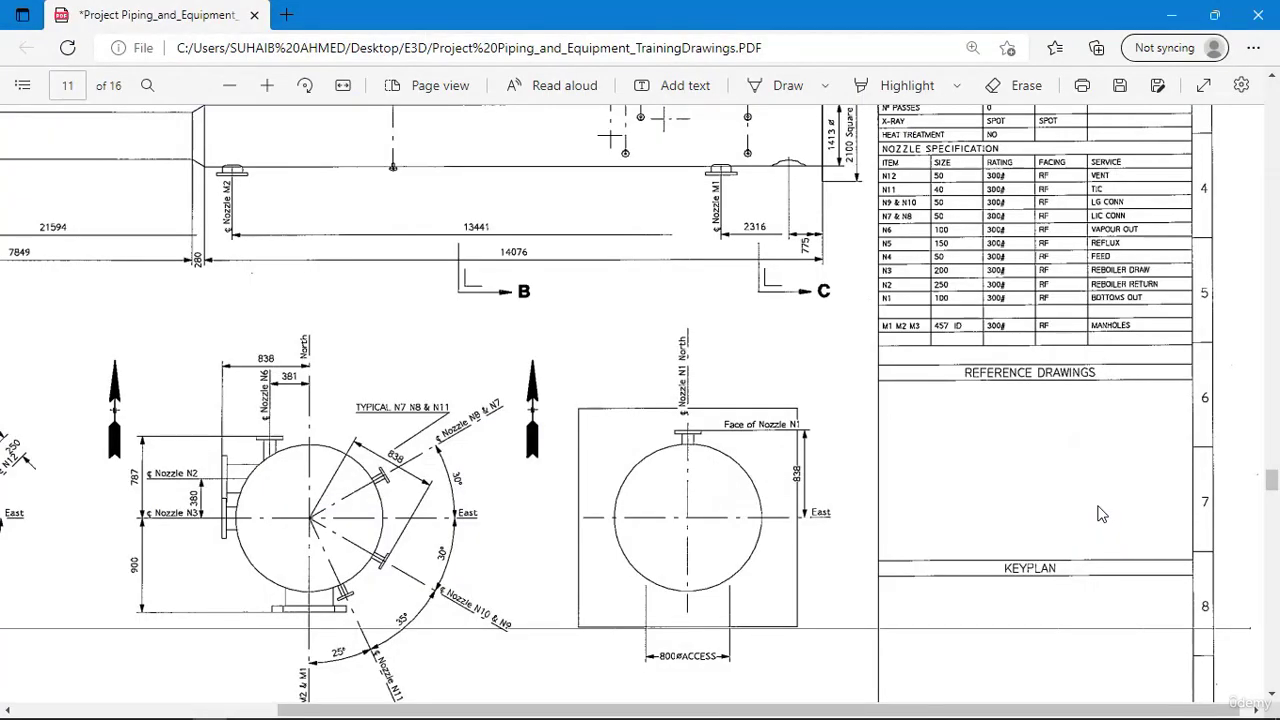
key(alt+Tab)
text(13441)
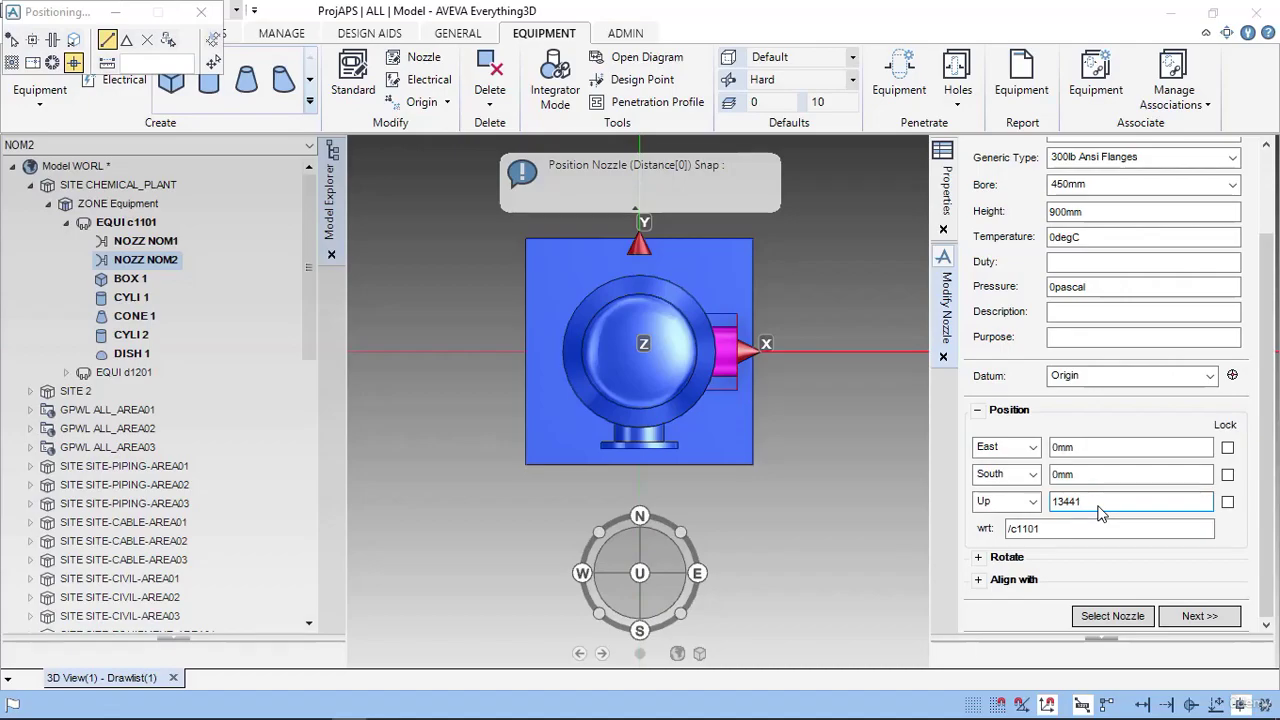
- Check manhole M2's plan orientation in the training drawing PDF and position NOM2 900mm to the South in AVEVA Everything3D
key(alt+Tab)
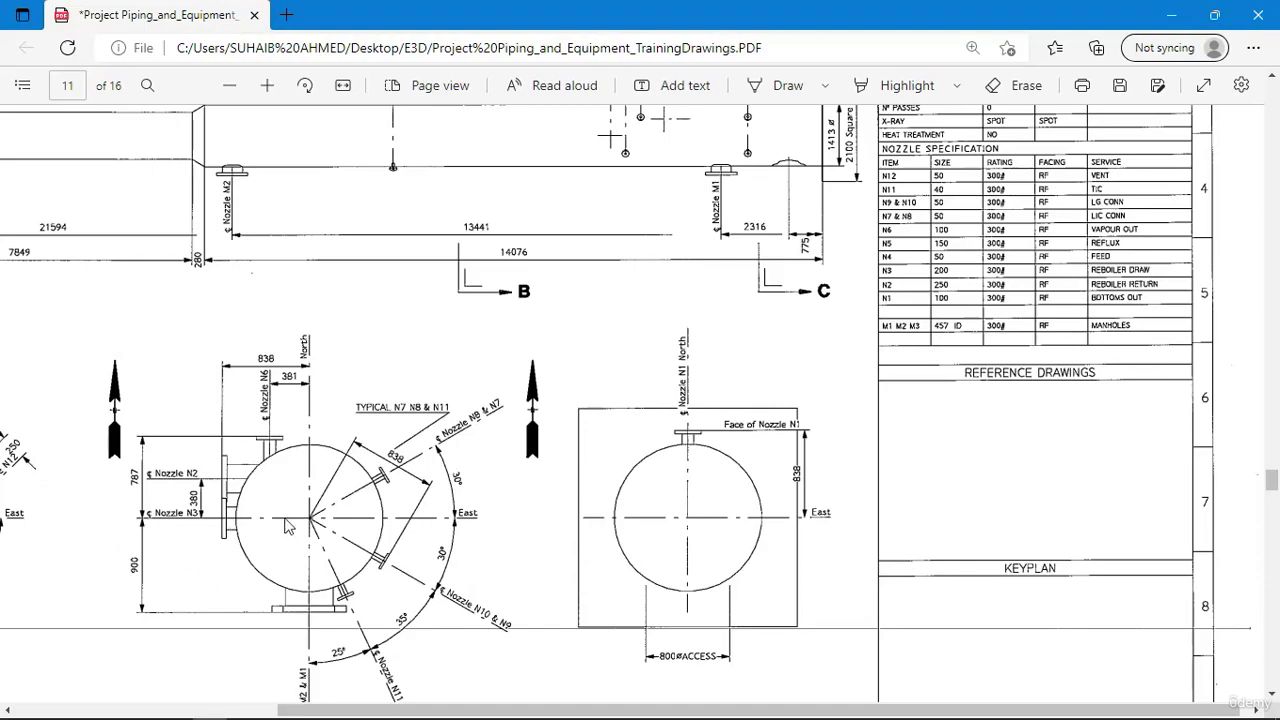
key(alt+Tab)
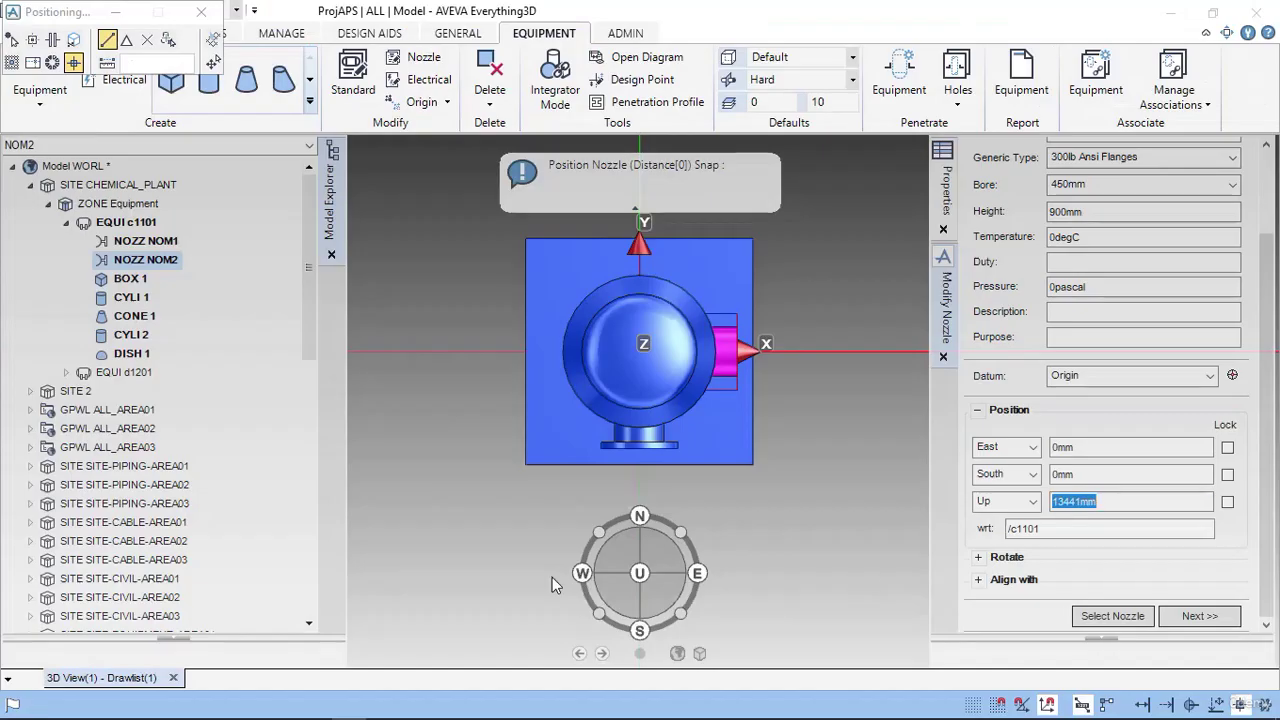
click(1095, 476)
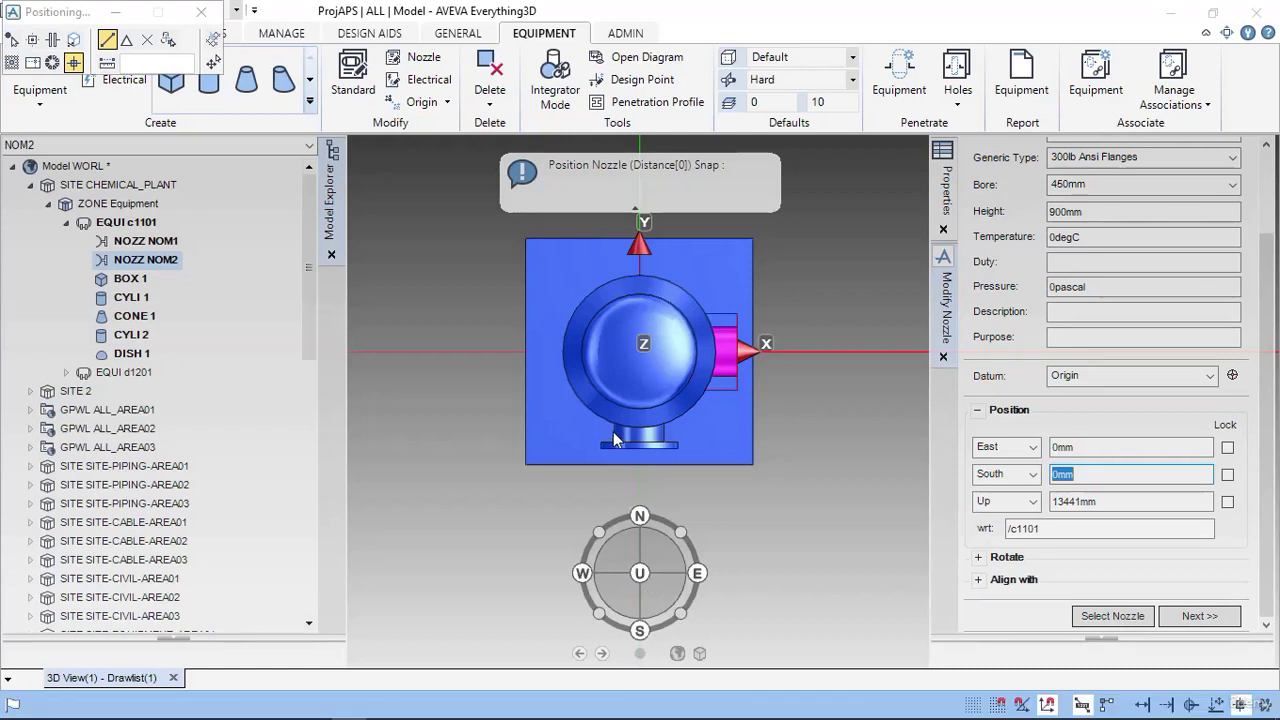
text(900)
key(Return)
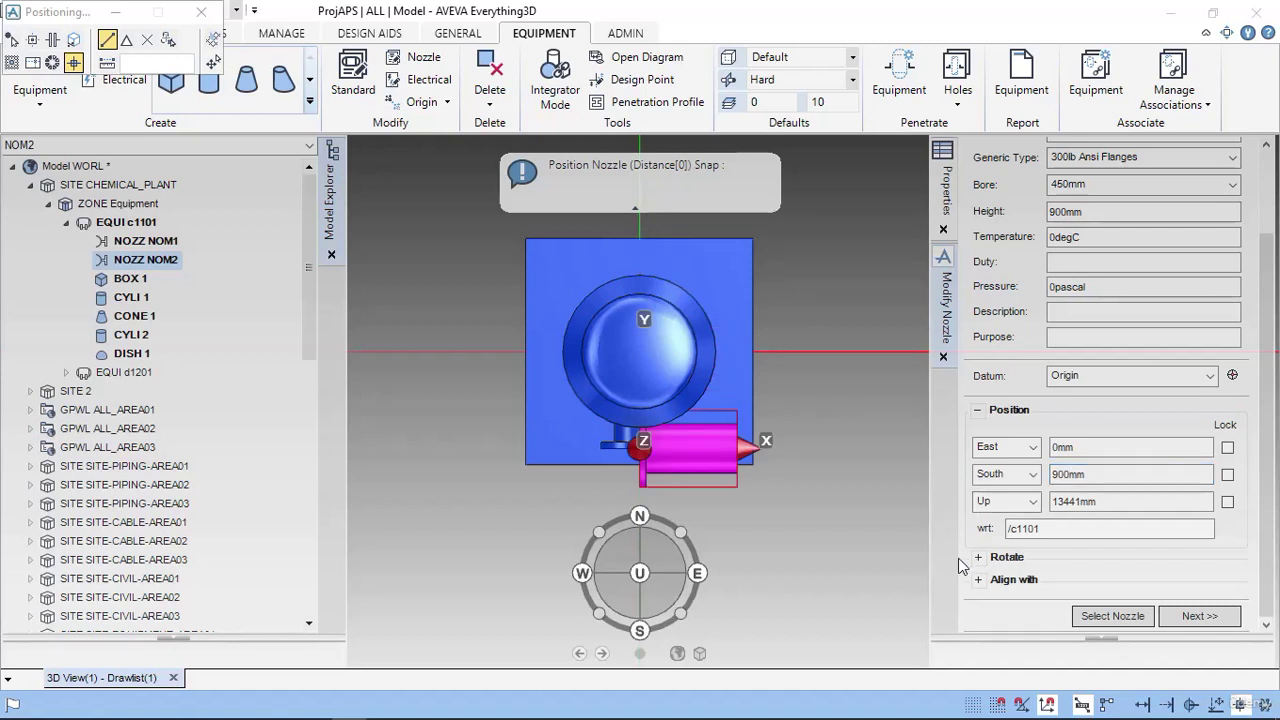
- Rotate nozzle NOM2 by 90 degrees about Y twice and by 90 degrees about Z
click(979, 557)
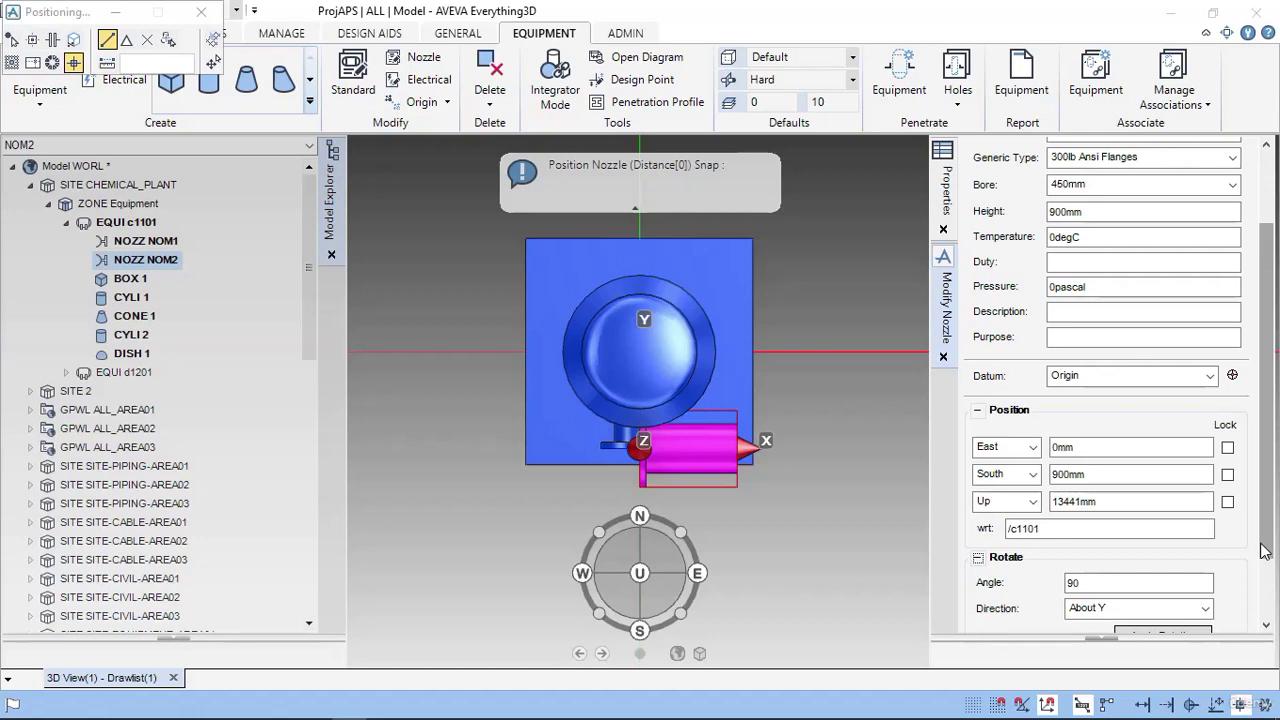
scroll(1265, 550, down, 2)
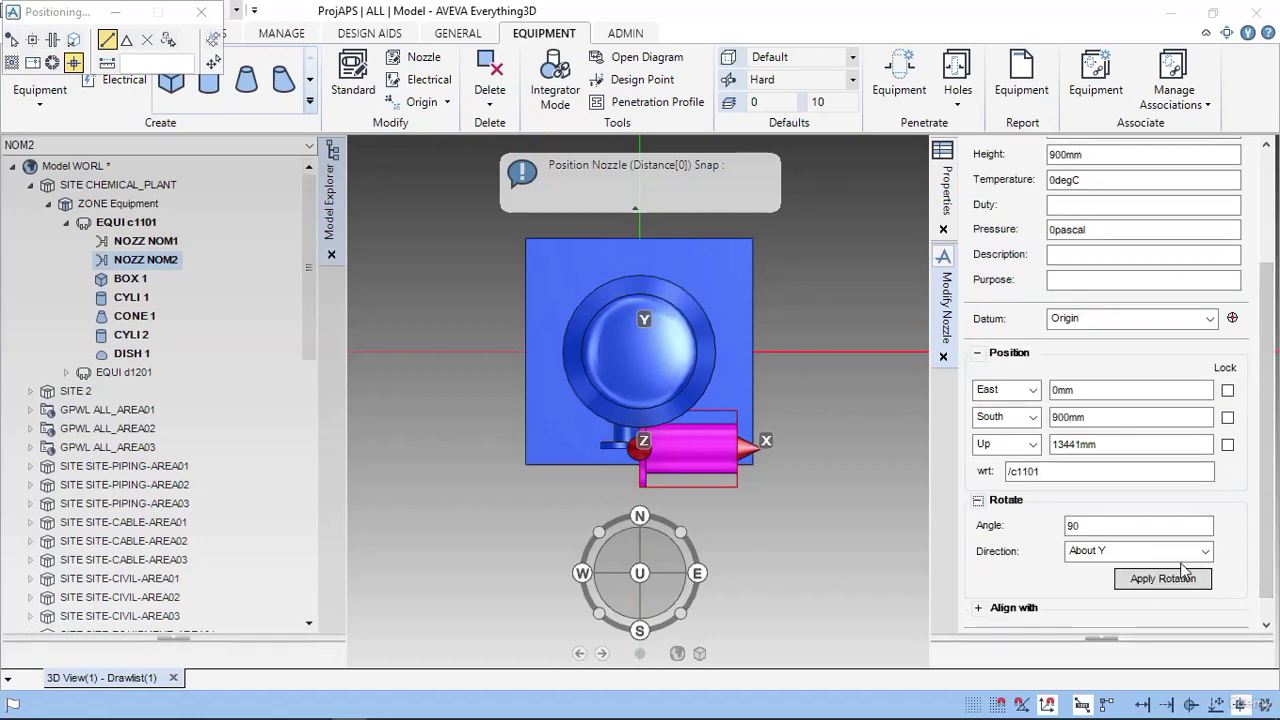
click(1180, 580)
click(1180, 582)
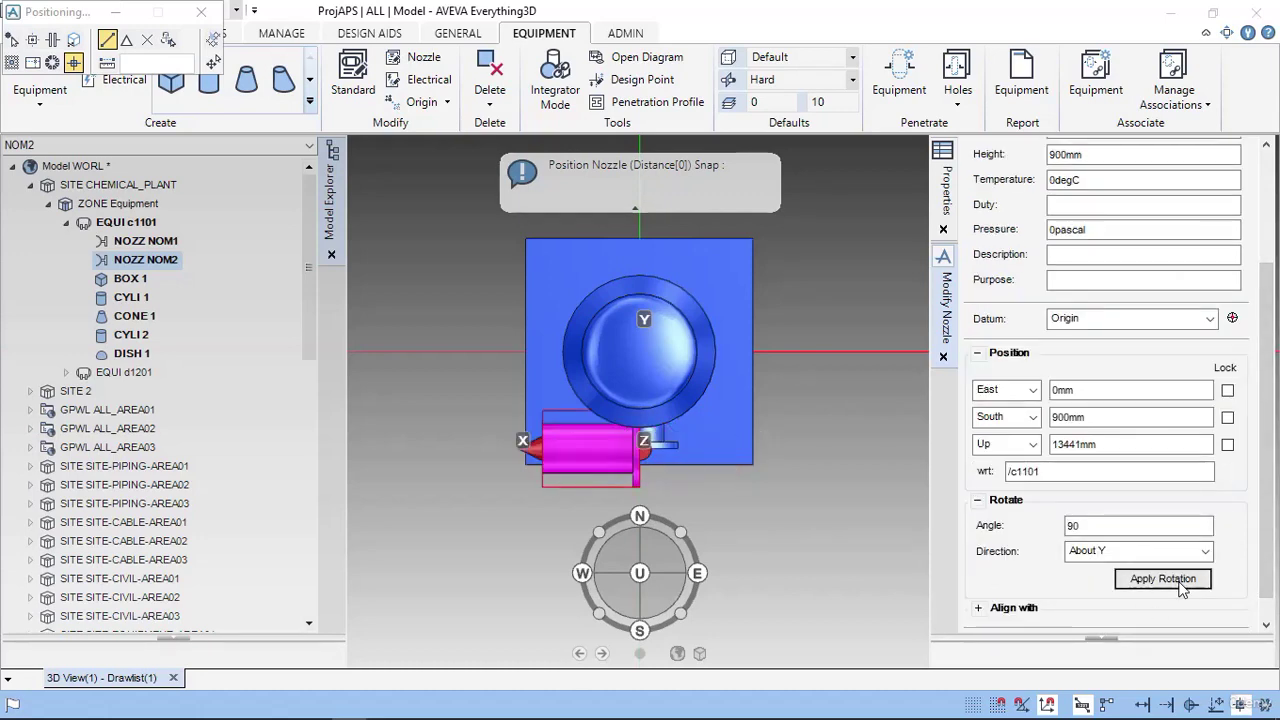
click(1185, 553)
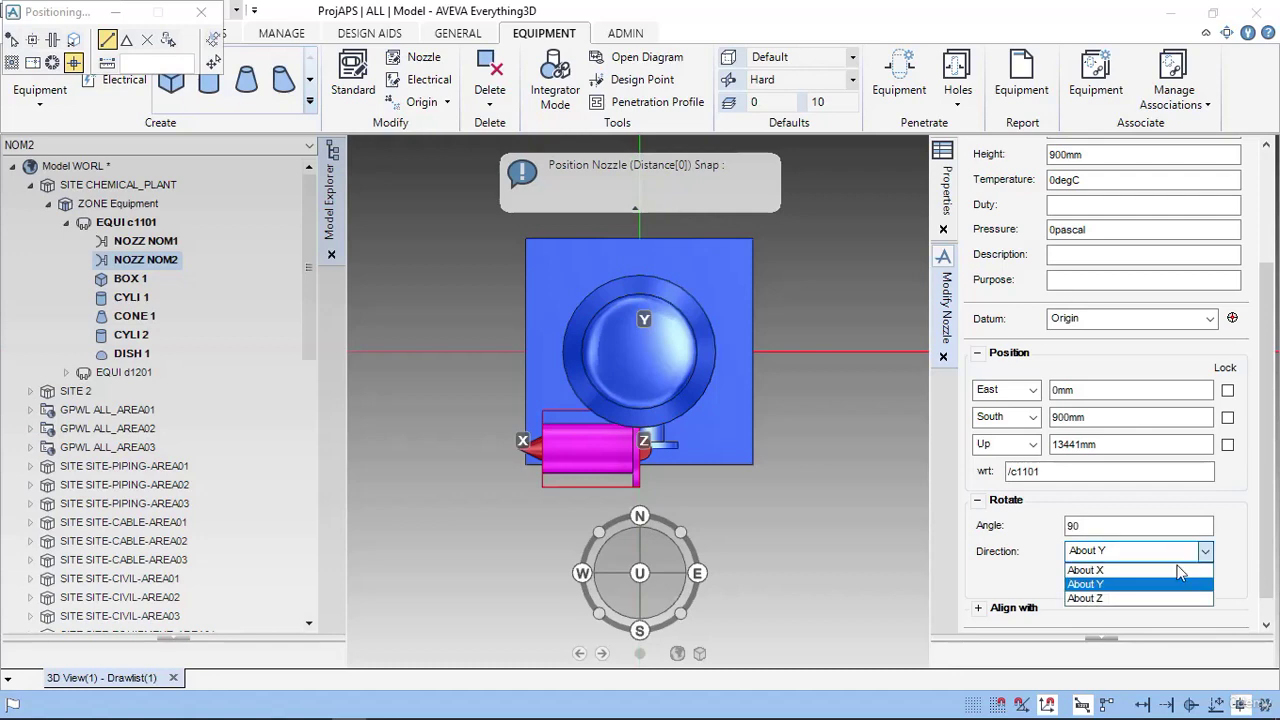
click(1178, 585)
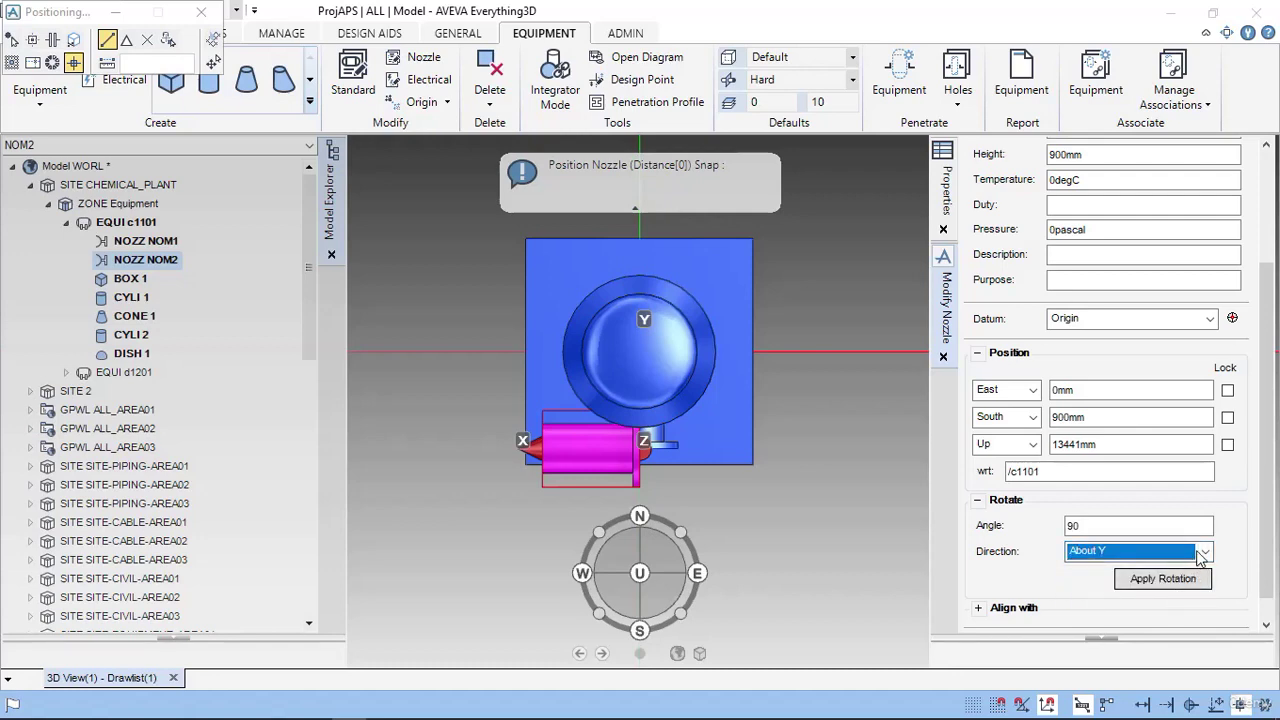
click(1200, 557)
click(1232, 597)
click(1168, 580)
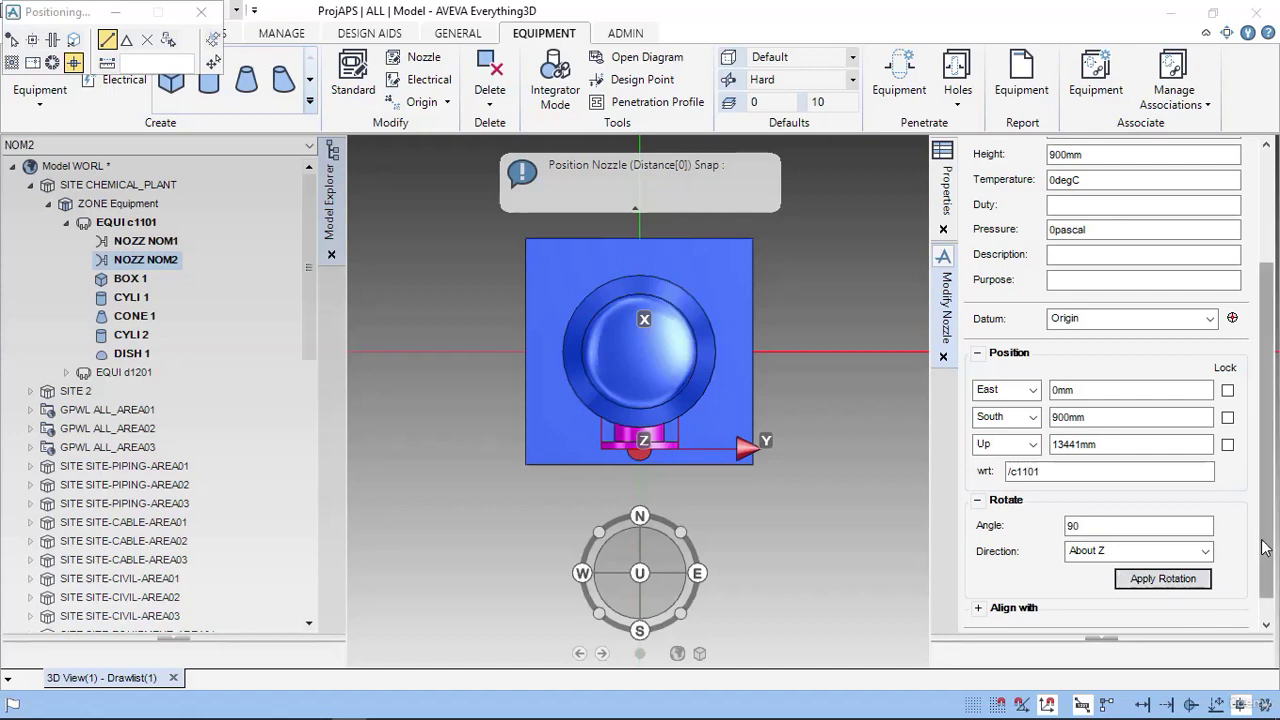
- Finish NOM2 and create the next nozzle of c1101, named NOM3, with a height of 900mm
scroll(1200, 600, down, 1)
click(1205, 618)
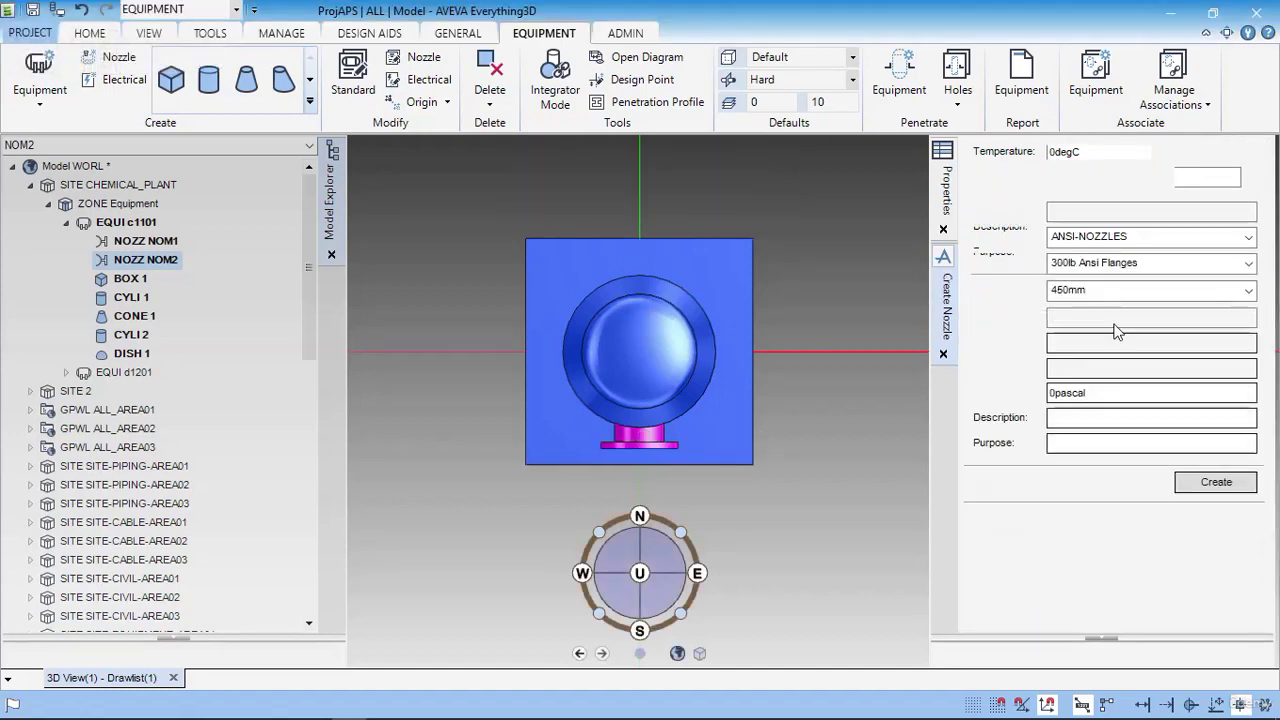
click(1104, 216)
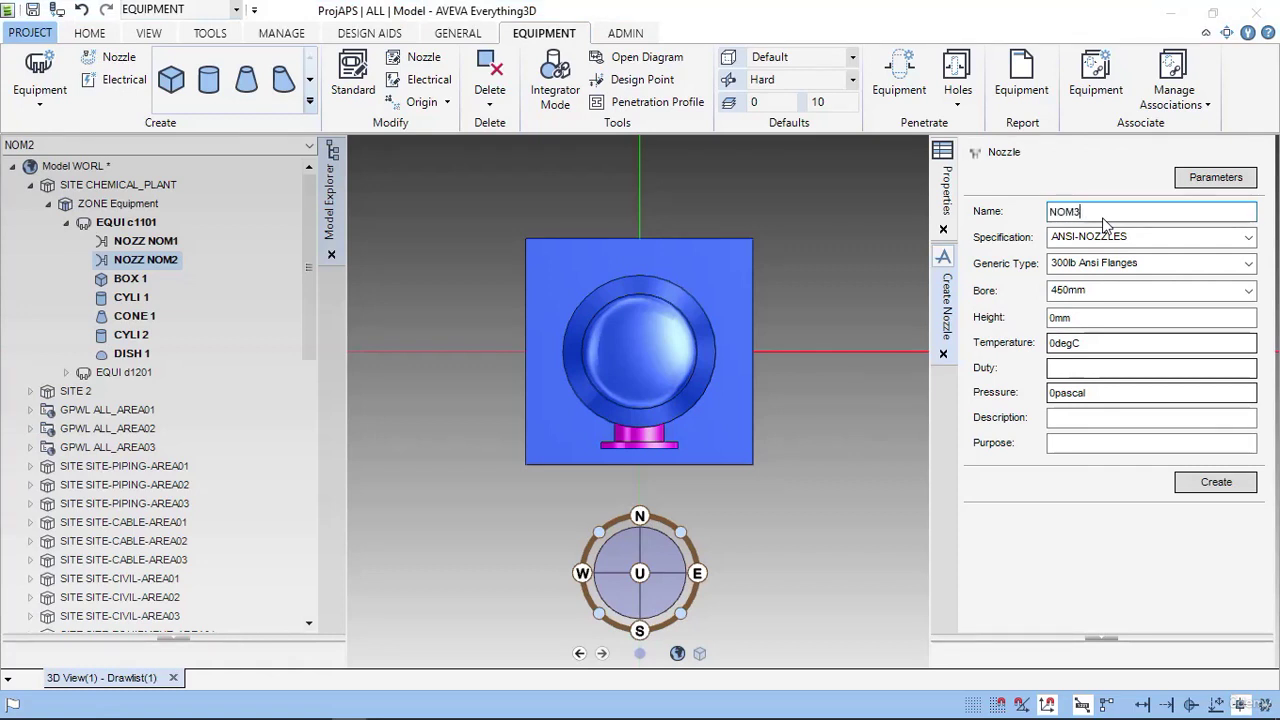
double_click(1087, 320)
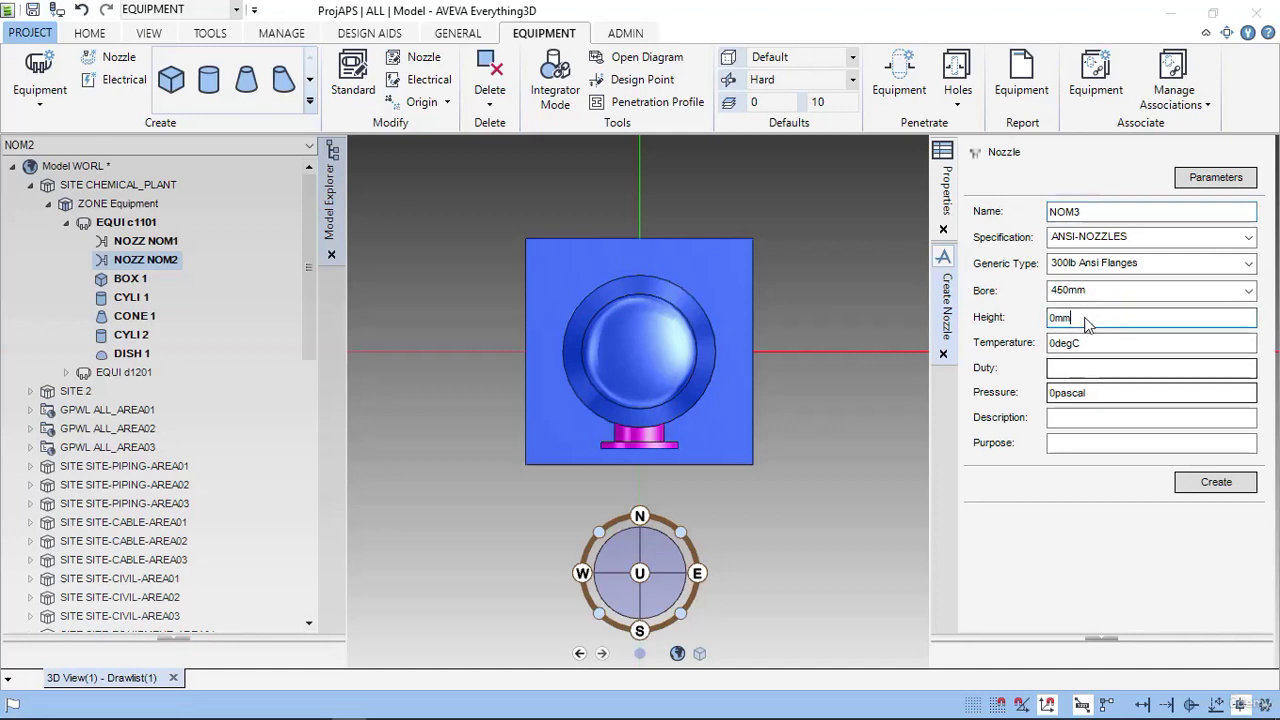
text(900)
click(1215, 481)
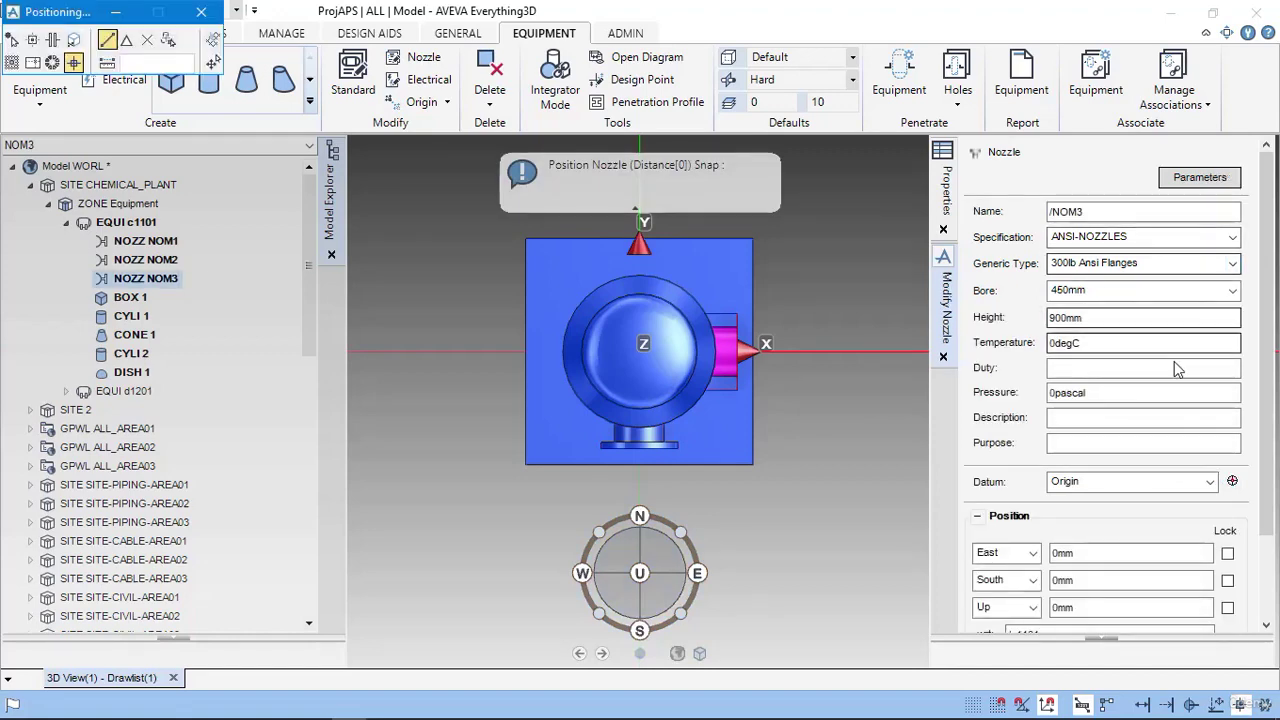
- Examine manhole M3's elevation and its orientation in the plan on section A-A of the training drawing PDF
scroll(1178, 518, down, 2)
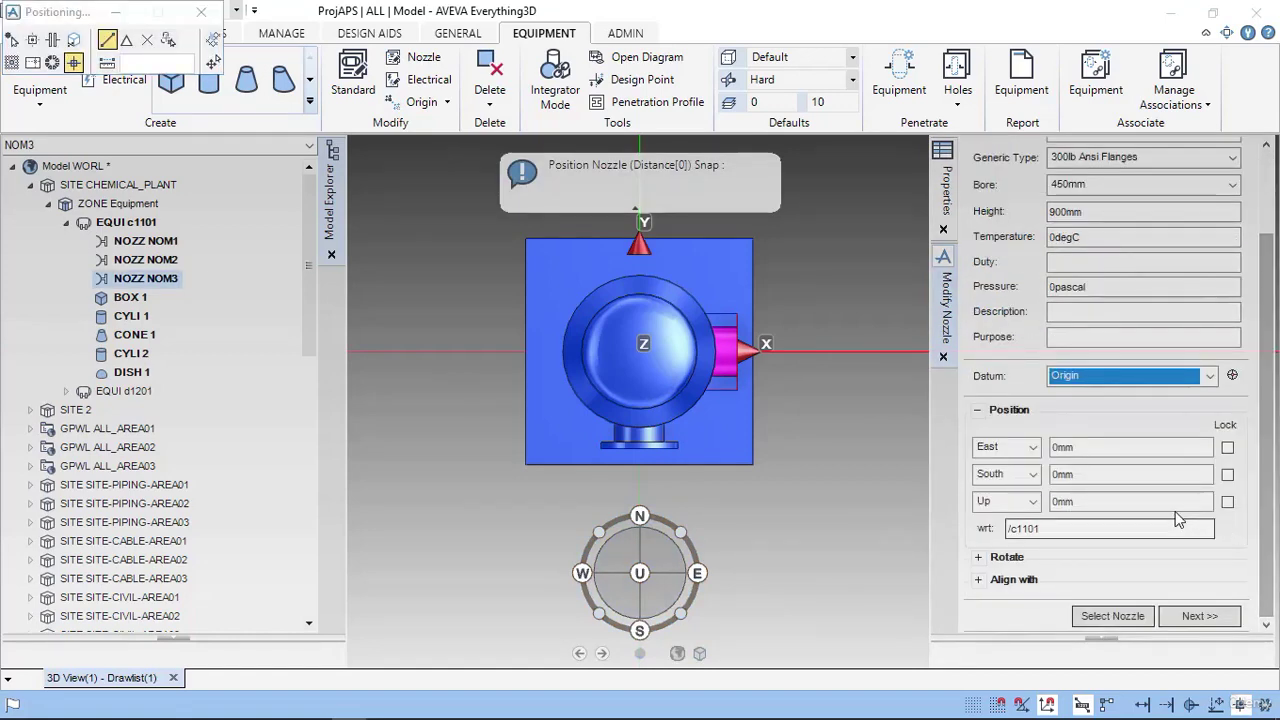
key(alt+Tab)
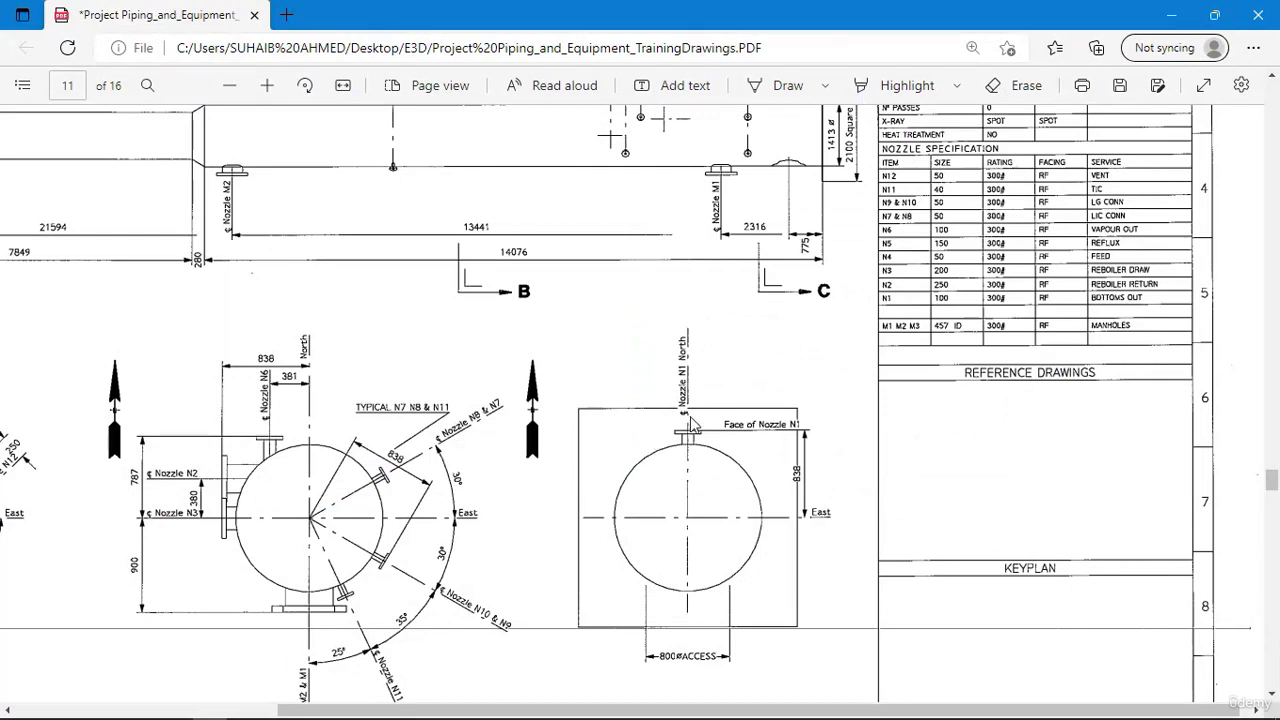
scroll(695, 425, up, 2)
scroll(315, 250, down, 2)
shift+scroll(283, 232, left, 4)
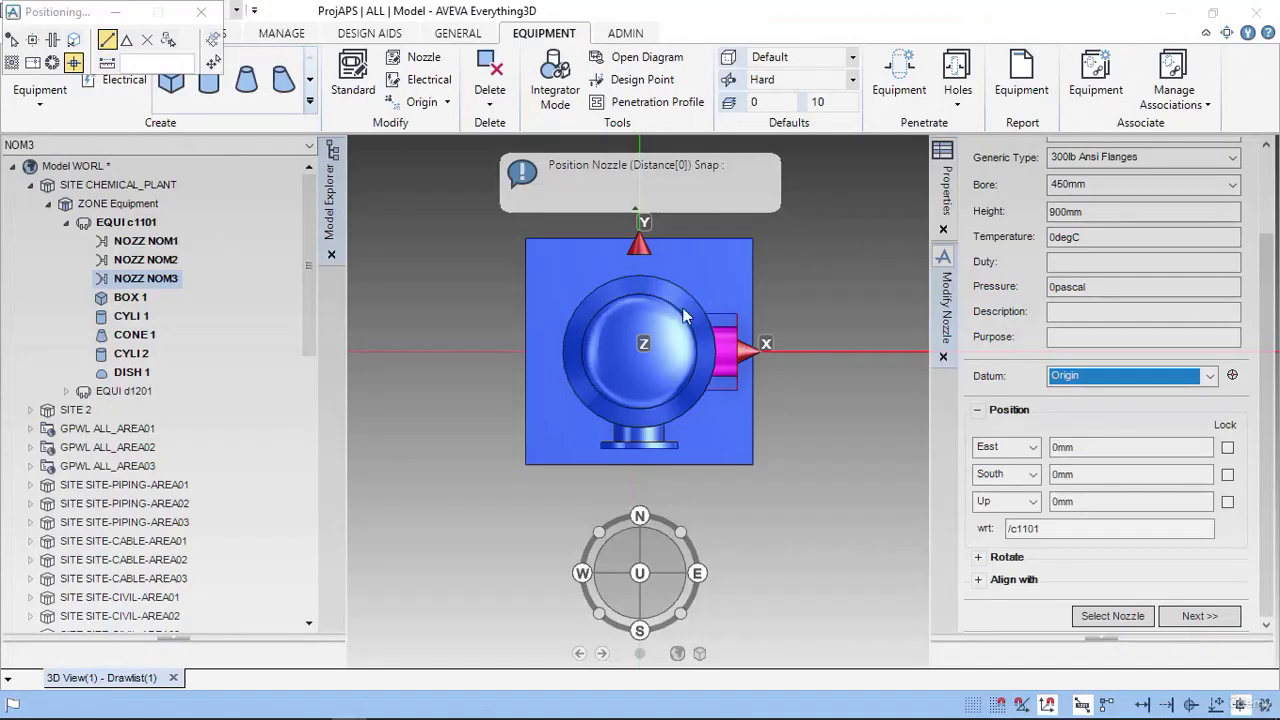
click(1085, 505)
double_click(1085, 505)
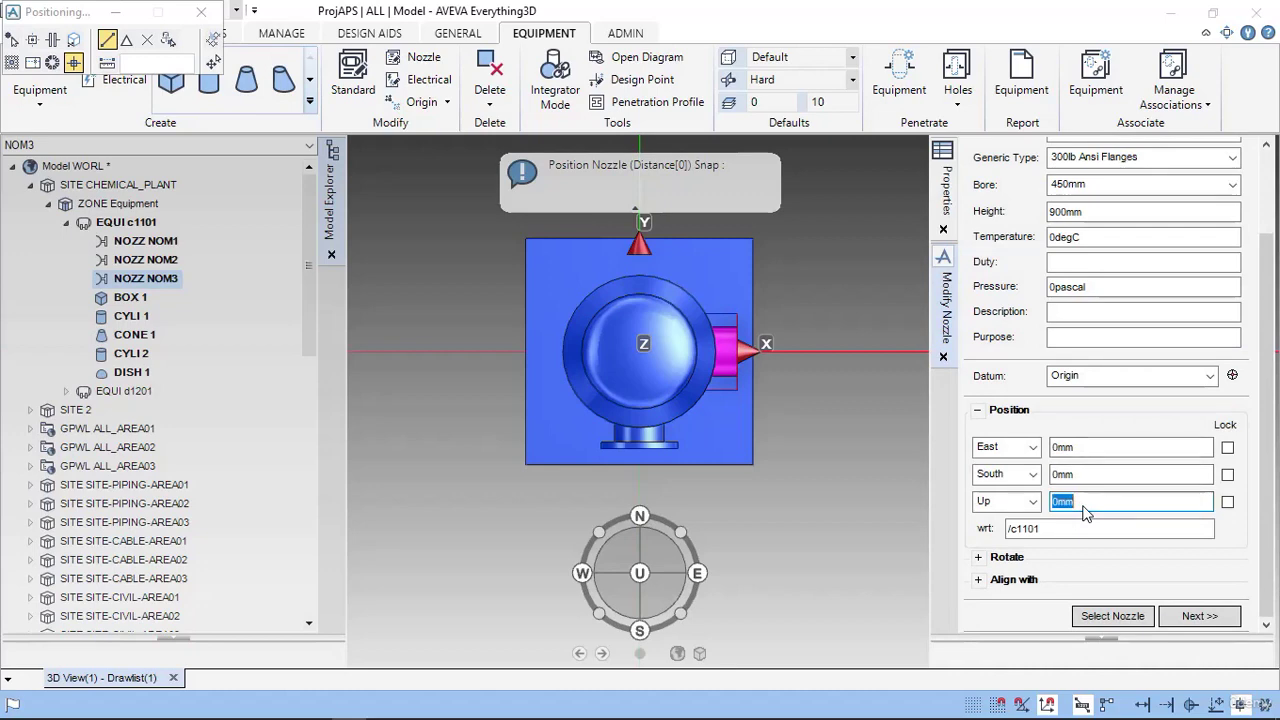
text(215)
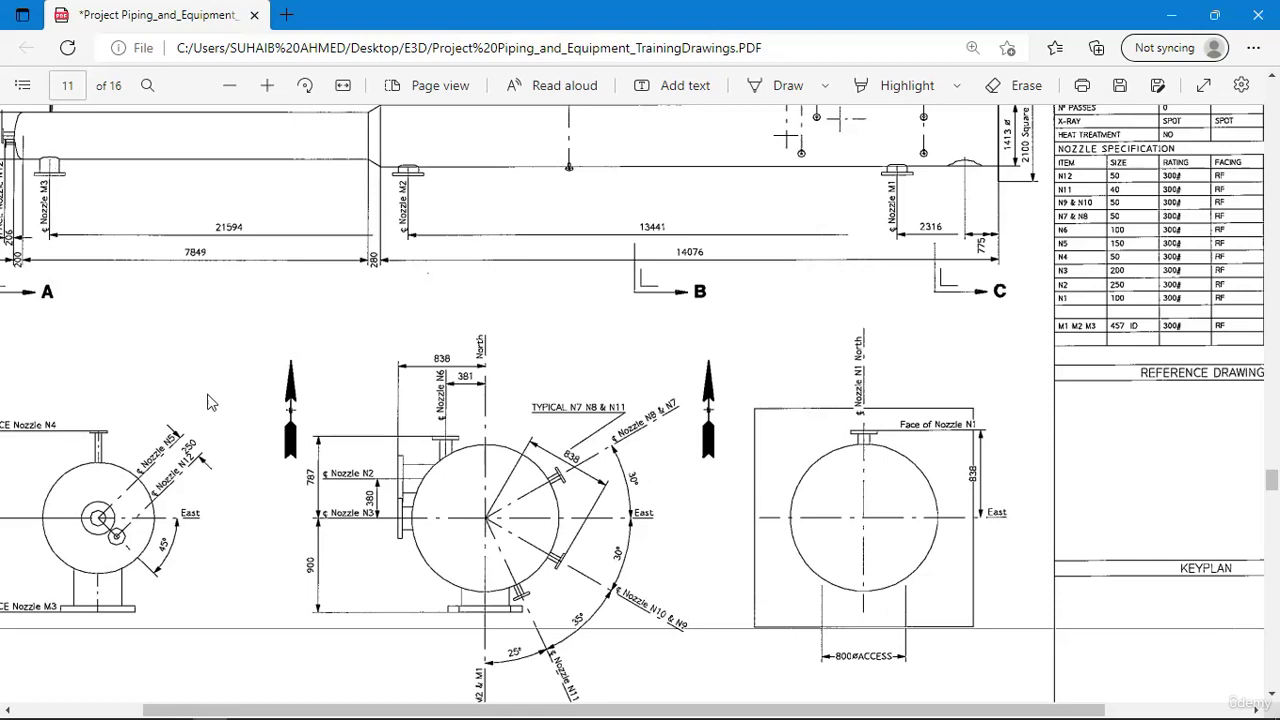
drag(283, 706, 160, 709)
scroll(248, 305, up, 5)
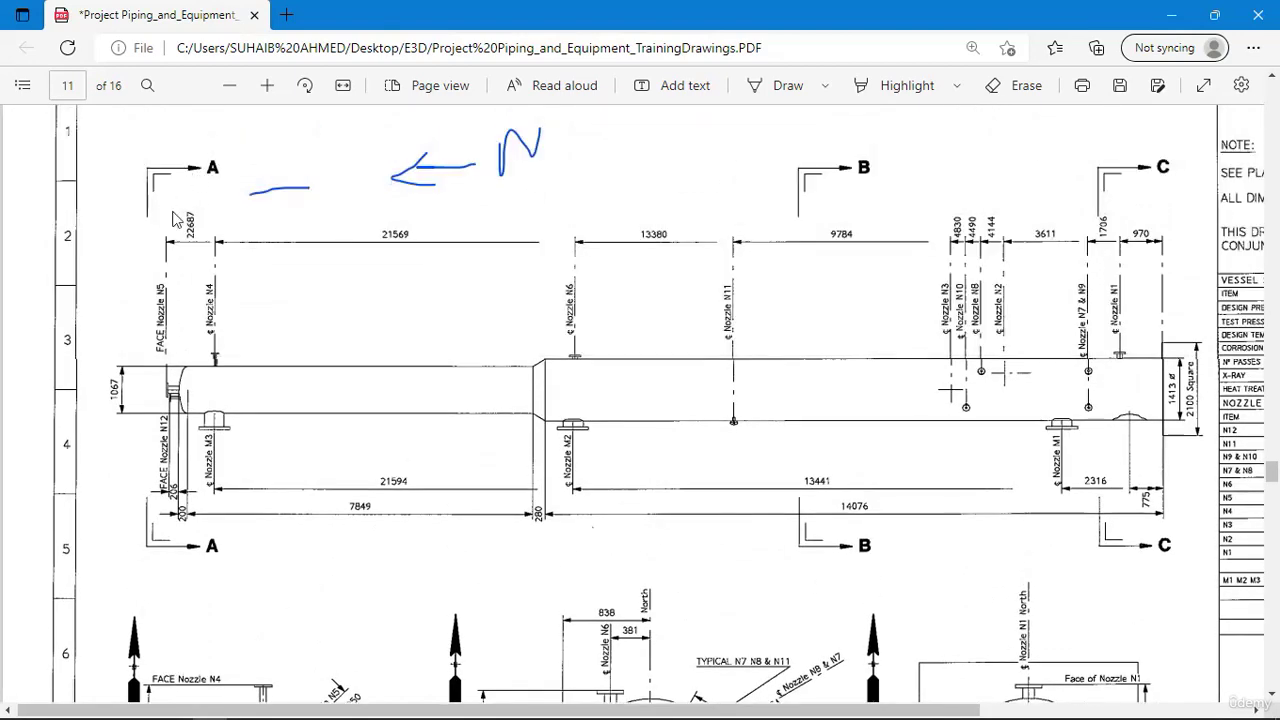
scroll(248, 490, down, 5)
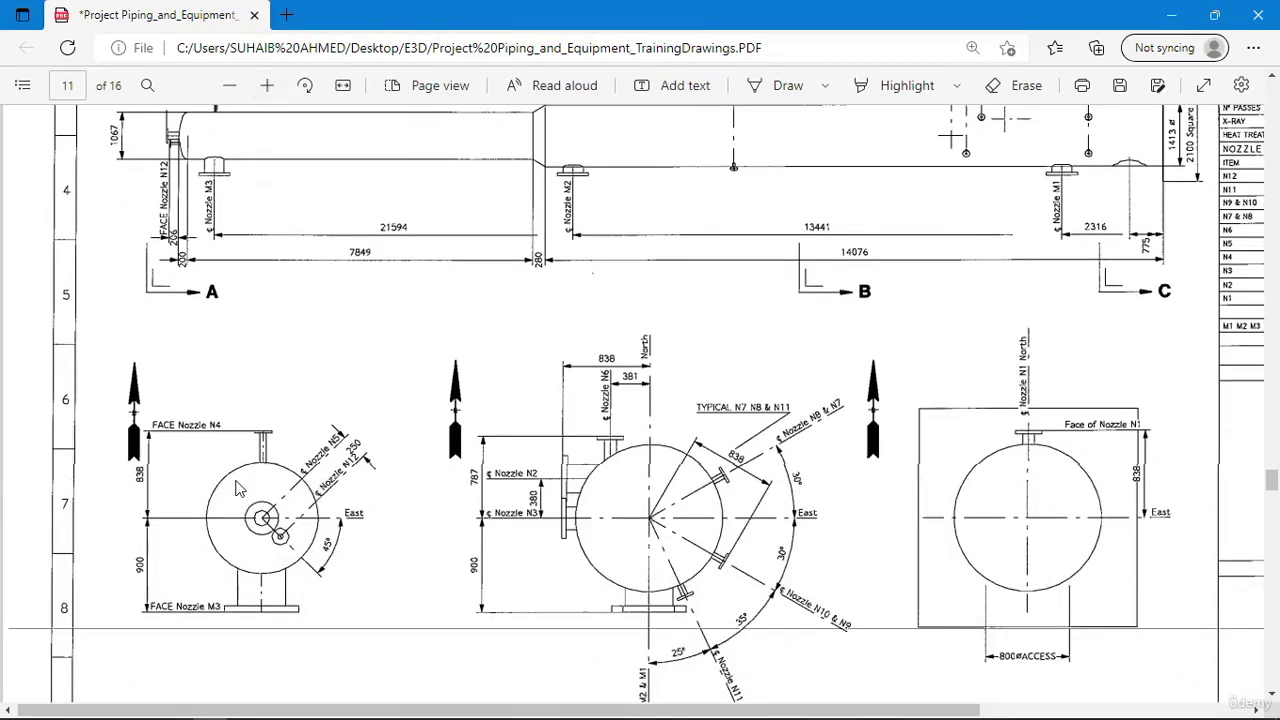
scroll(241, 489, down, 5)
scroll(240, 511, up, 5)
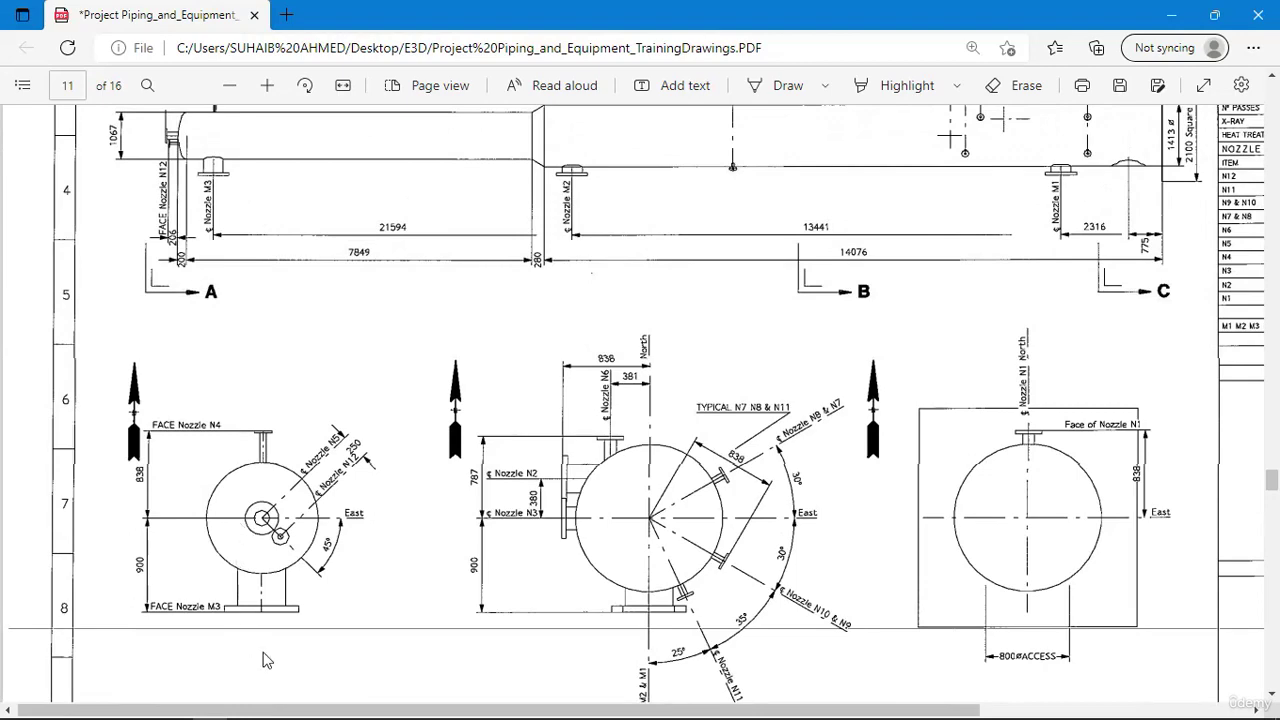
scroll(260, 640, down, 5)
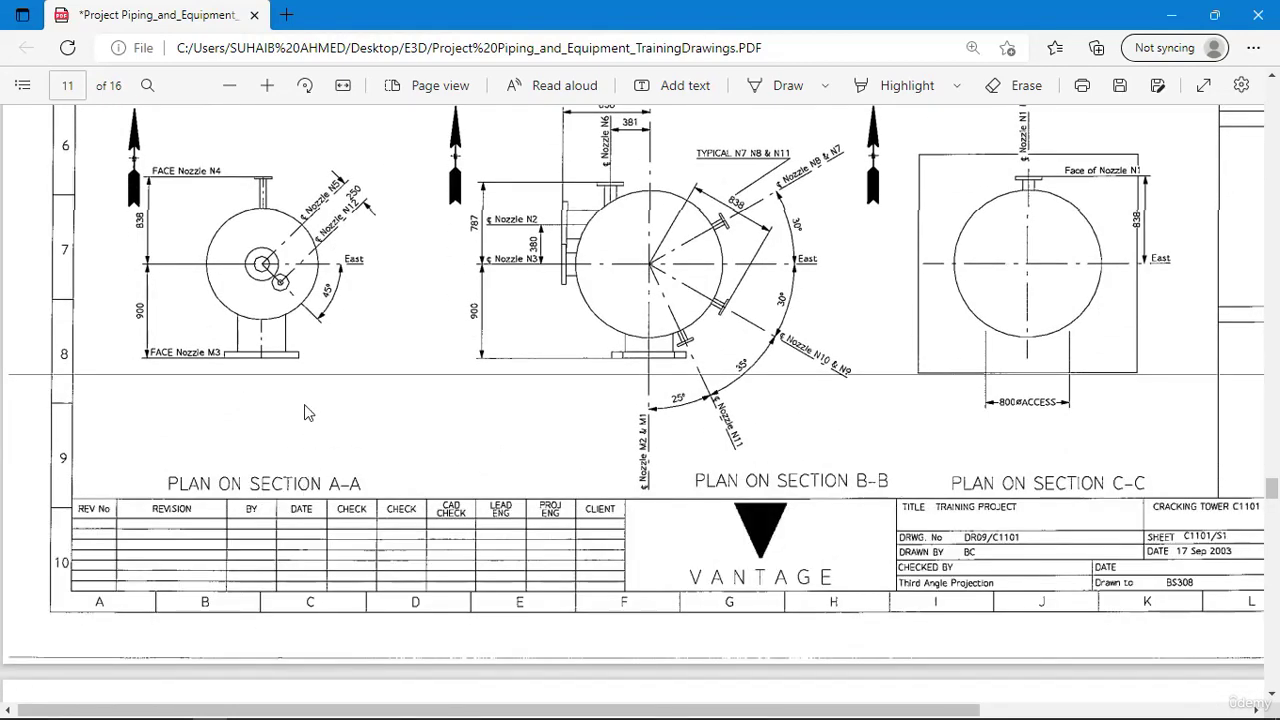
scroll(304, 492, up, 5)
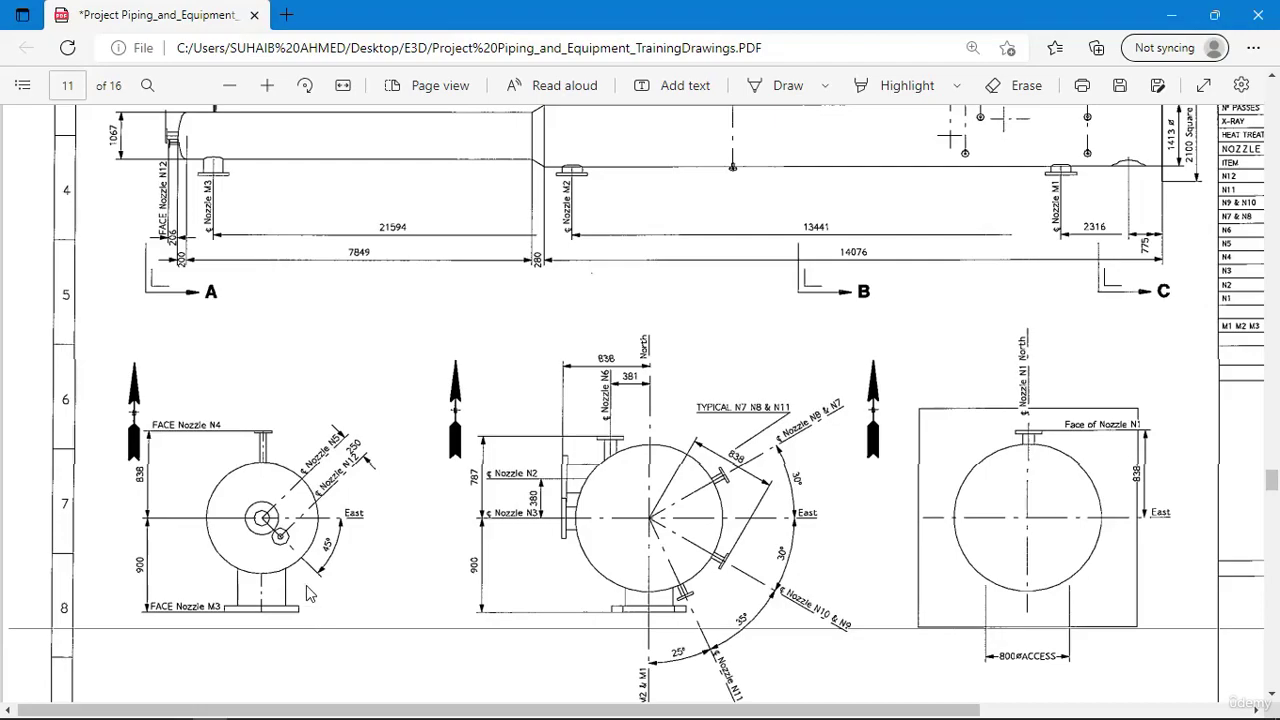
- Set nozzle NOM3's Up position to 21594mm in AVEVA Everything3D
key(alt+Tab)
text(21594)
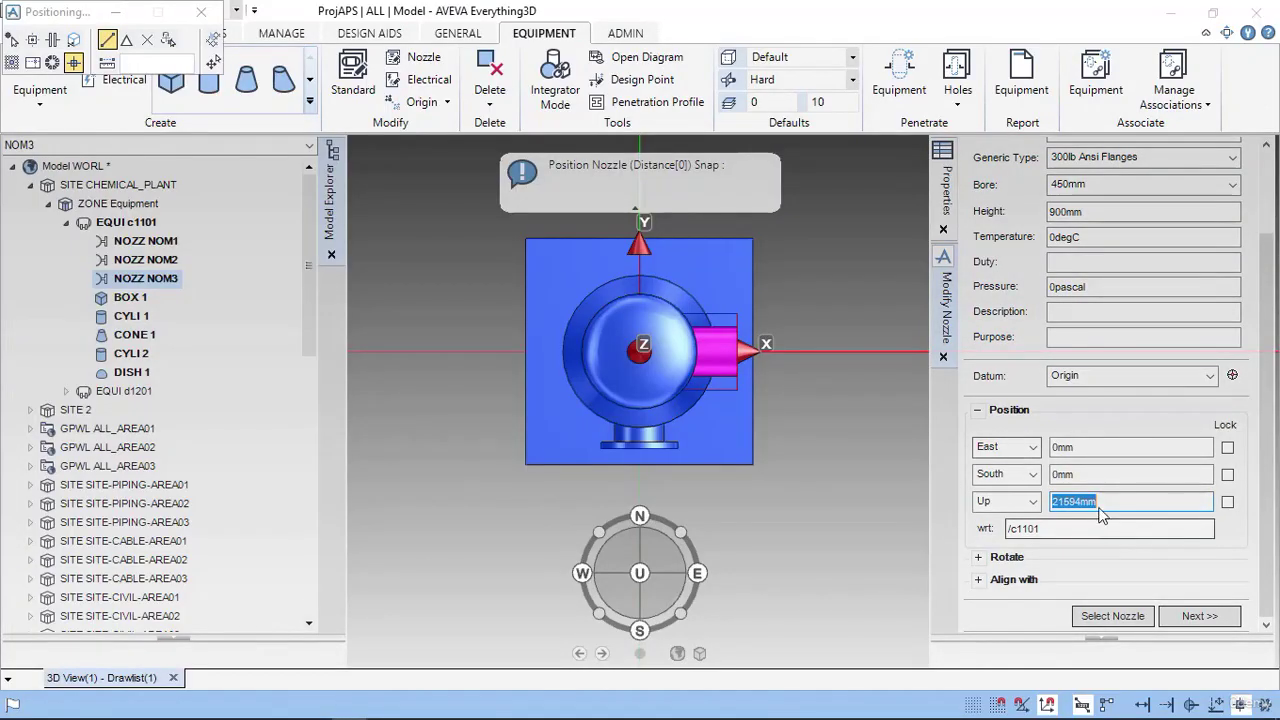
key(Return)
- Position nozzle NOM3 900mm to the South and rotate it by 90 degrees about Z
click(1090, 475)
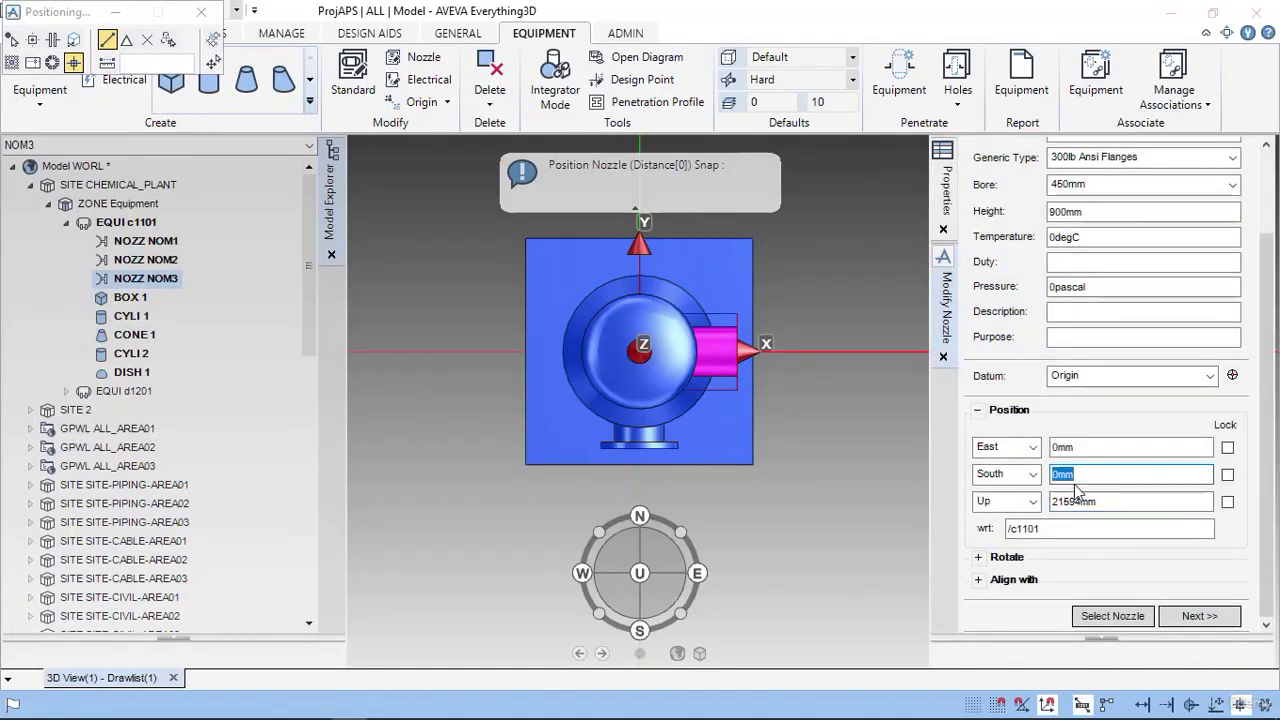
text(900)
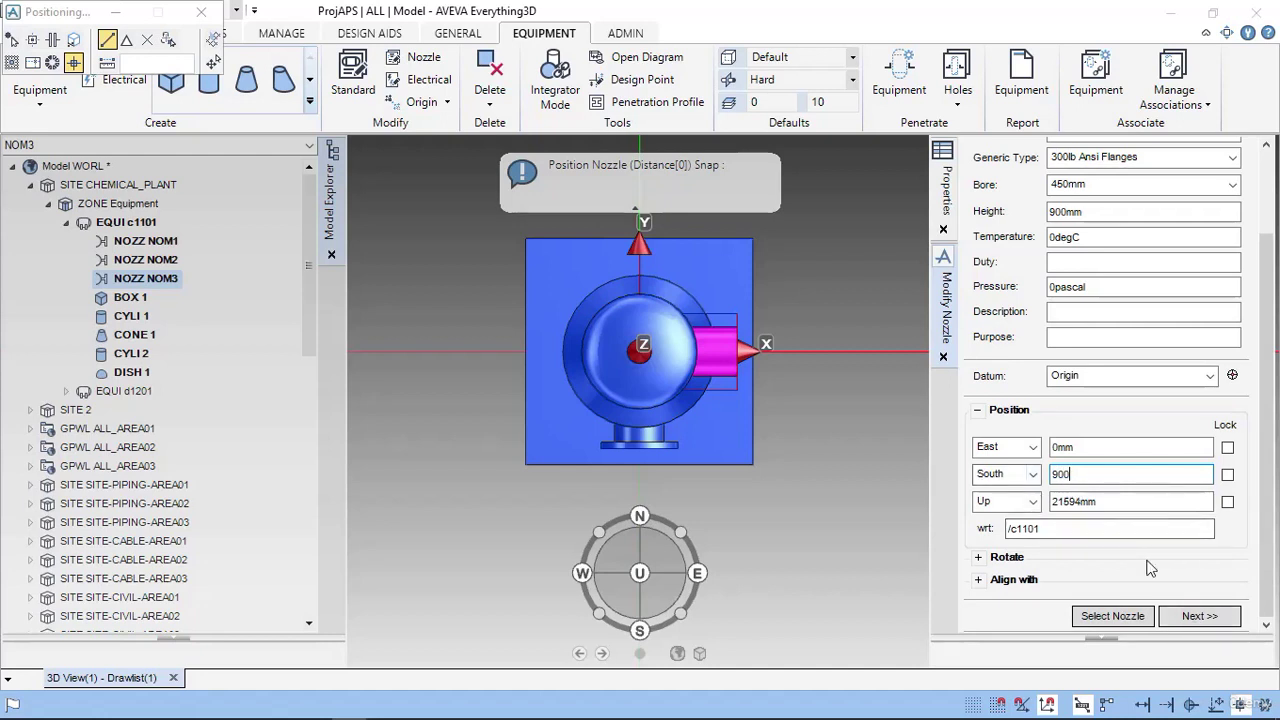
key(Return)
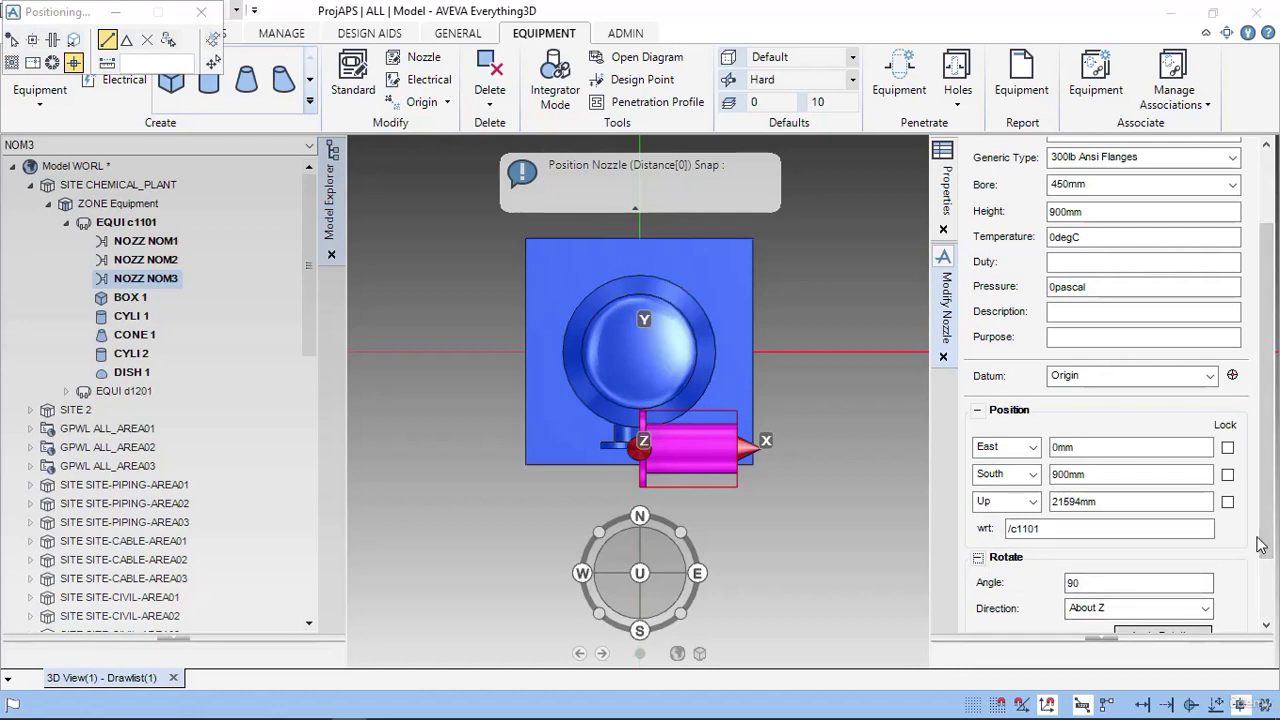
drag(1262, 558, 1178, 622)
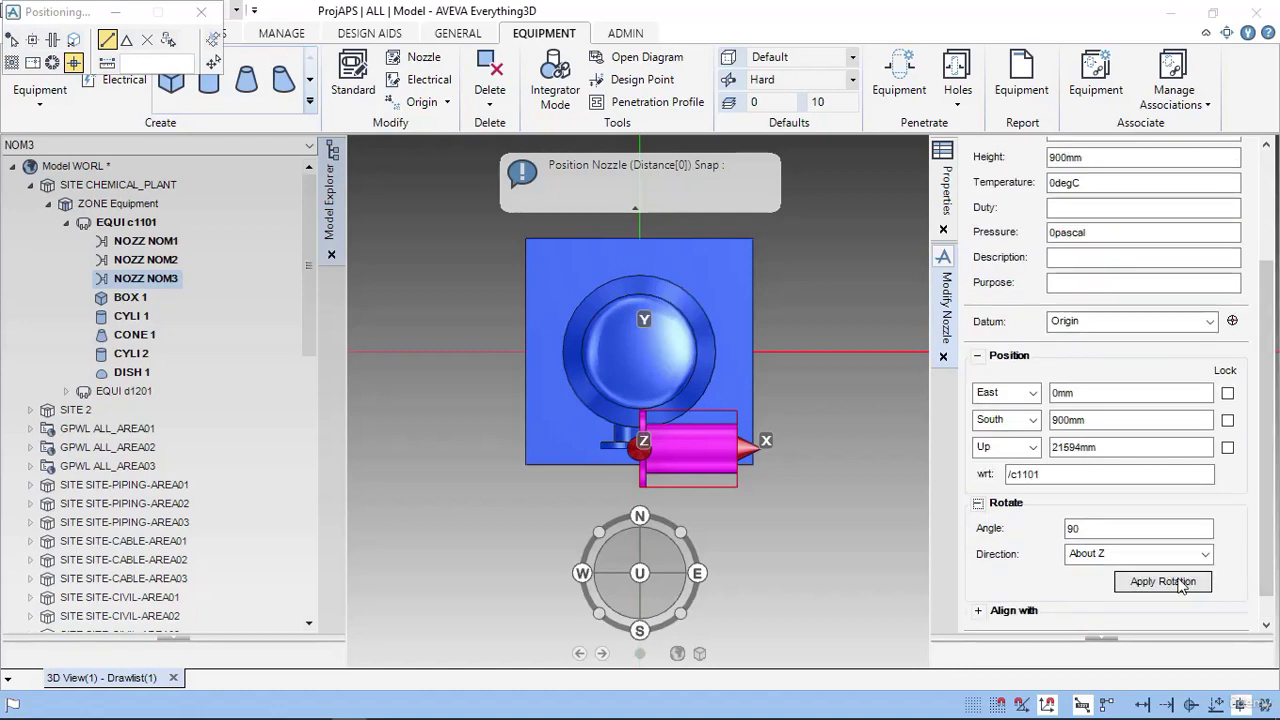
click(1180, 582)
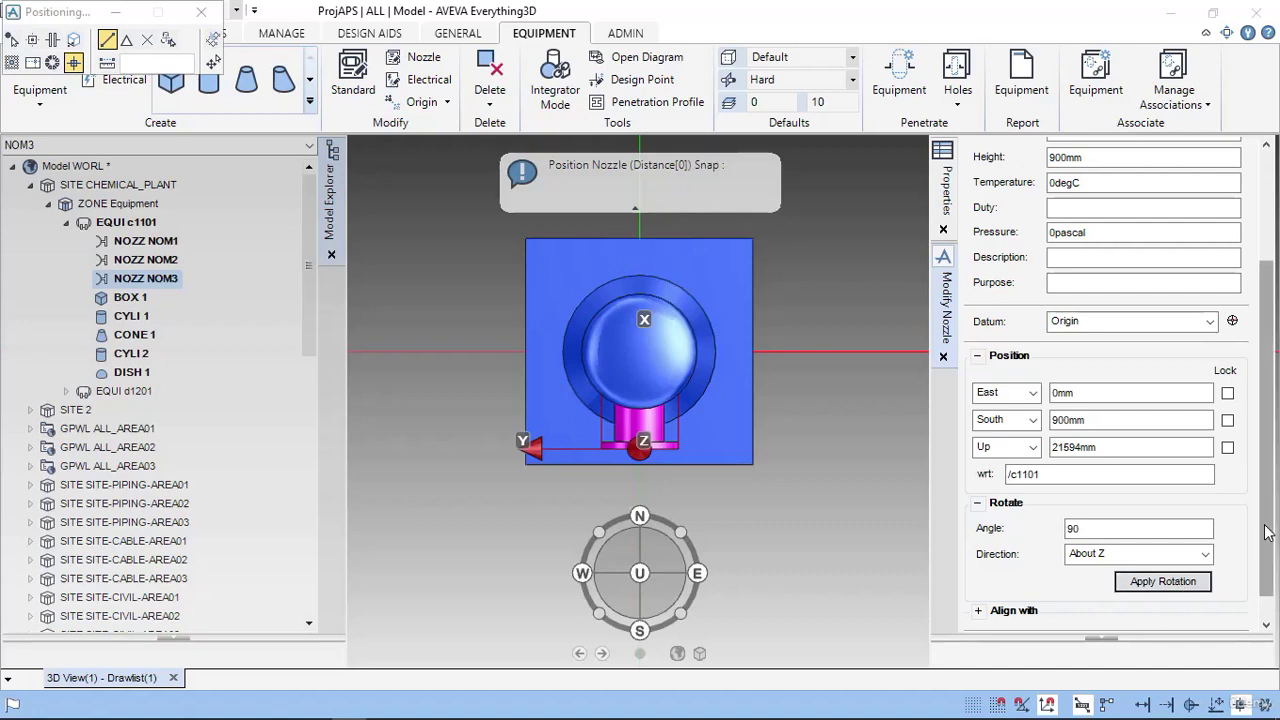
- Finish nozzle NOM3 and inspect the tower's nozzles from the west side and from above
scroll(1172, 620, down, 1)
click(1198, 616)
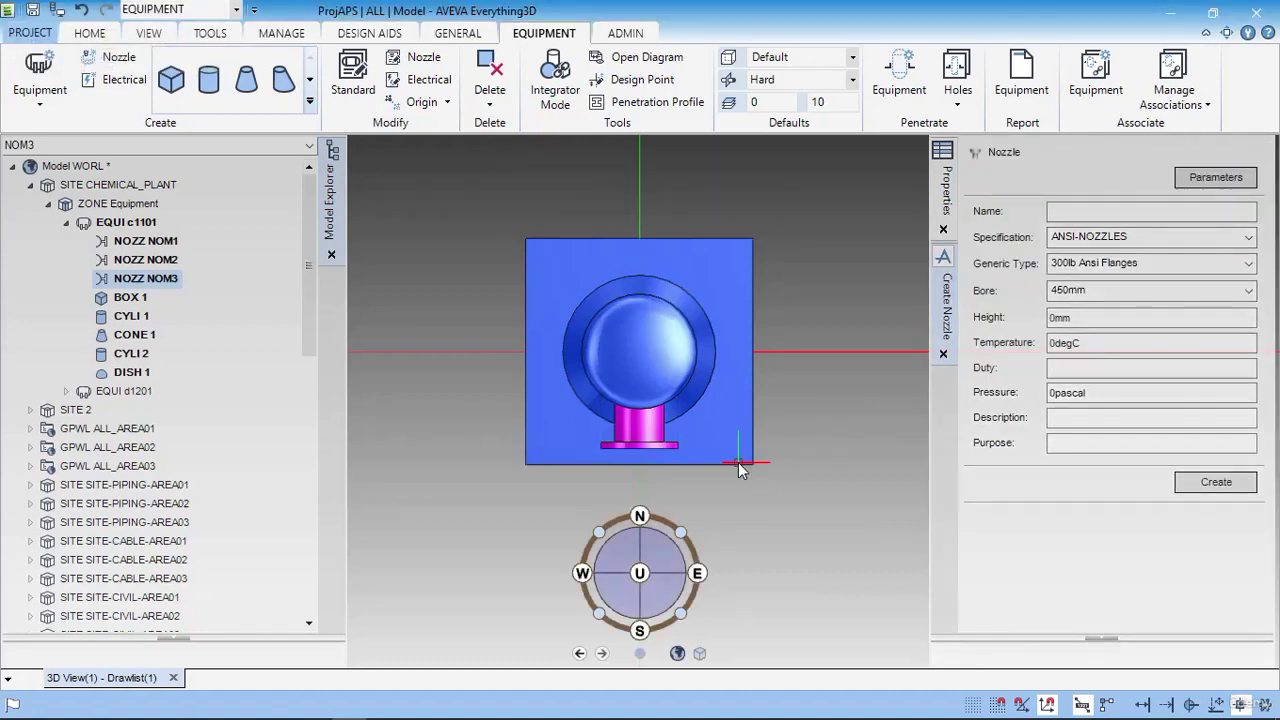
right_click(823, 405)
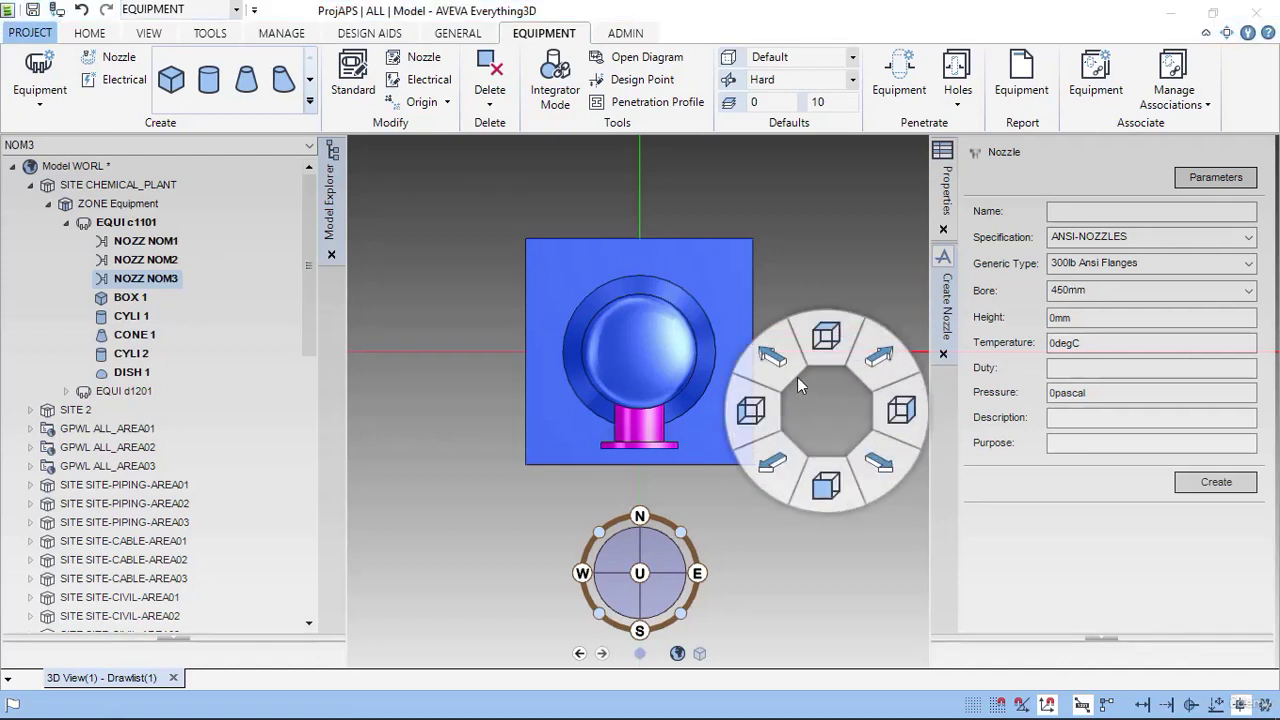
click(750, 413)
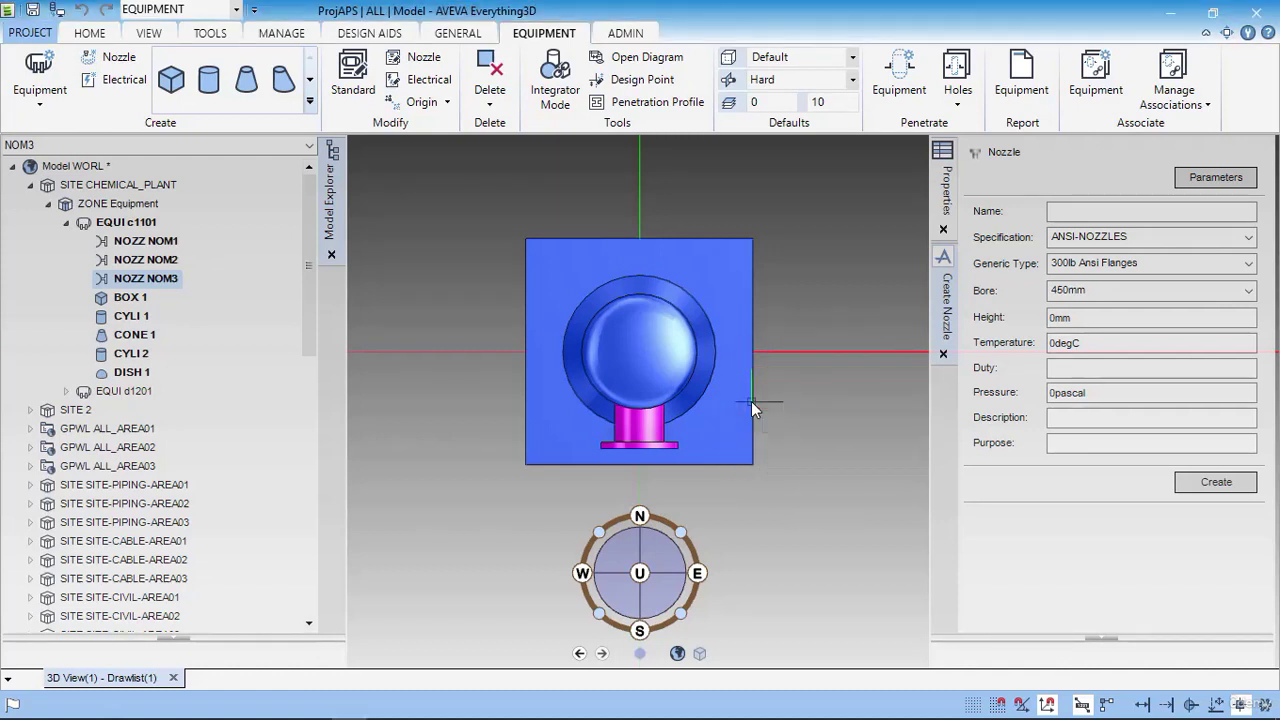
scroll(751, 398, down, 10)
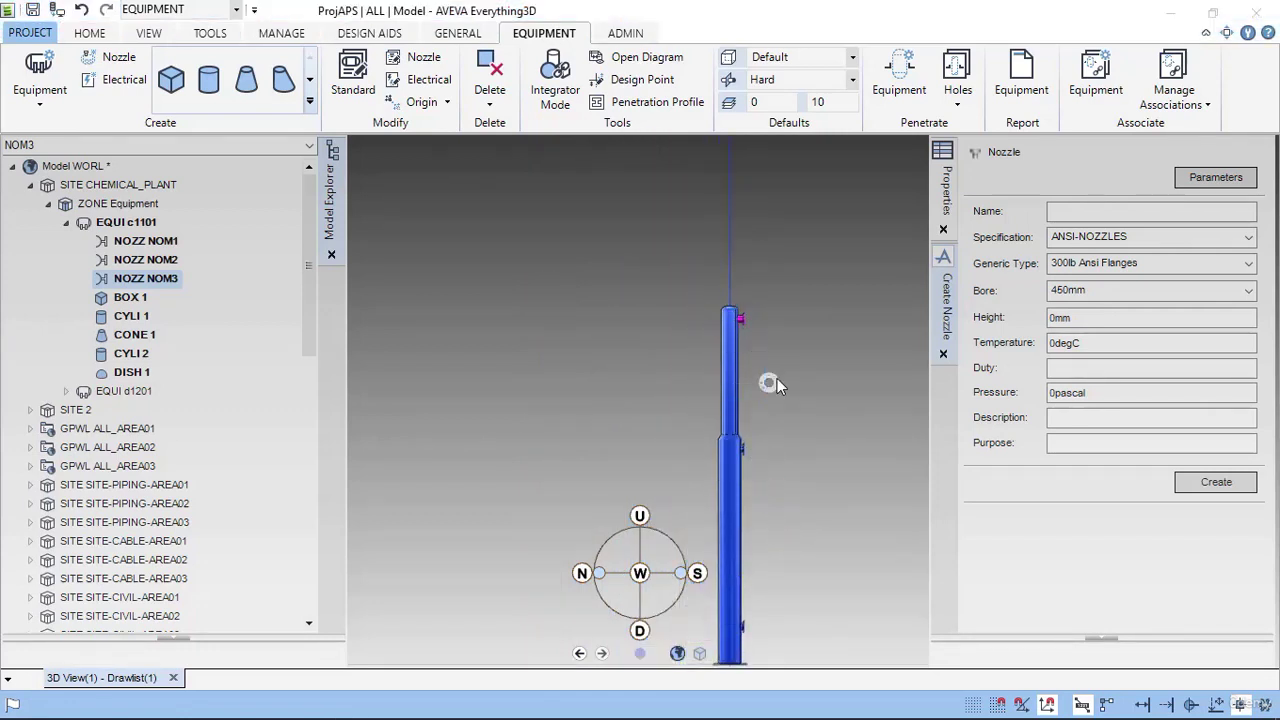
right_click(765, 386)
click(758, 305)
click(760, 318)
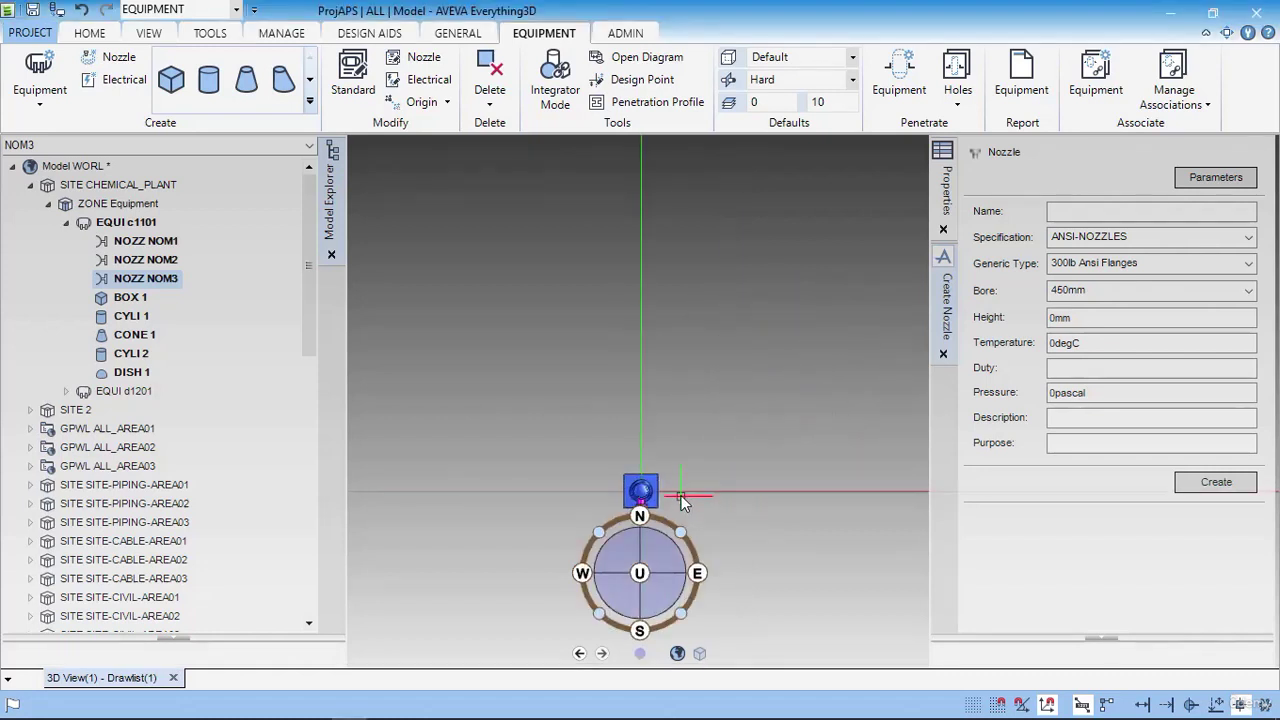
- Look up N1 in the training drawing PDF's nozzle specification, and define the next nozzle in AVEVA Everything3D as NO1 with a 100mm bore
key(alt+Tab)
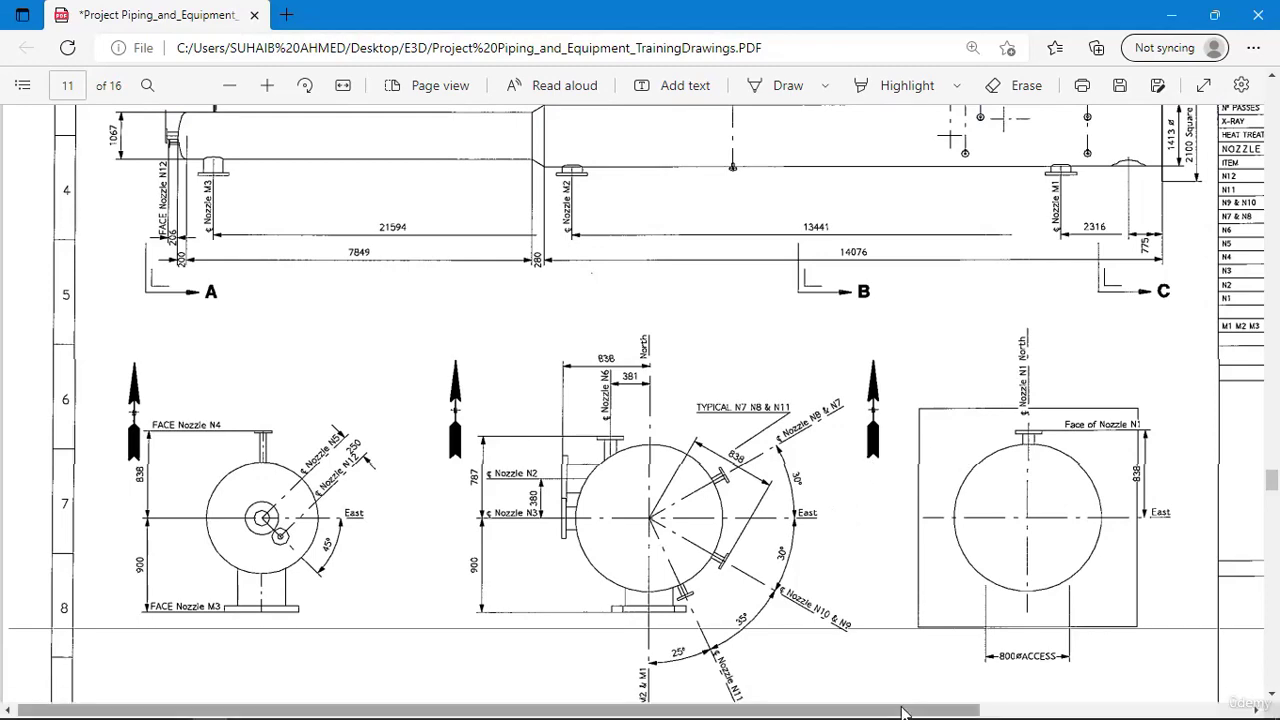
scroll(900, 686, right, 5)
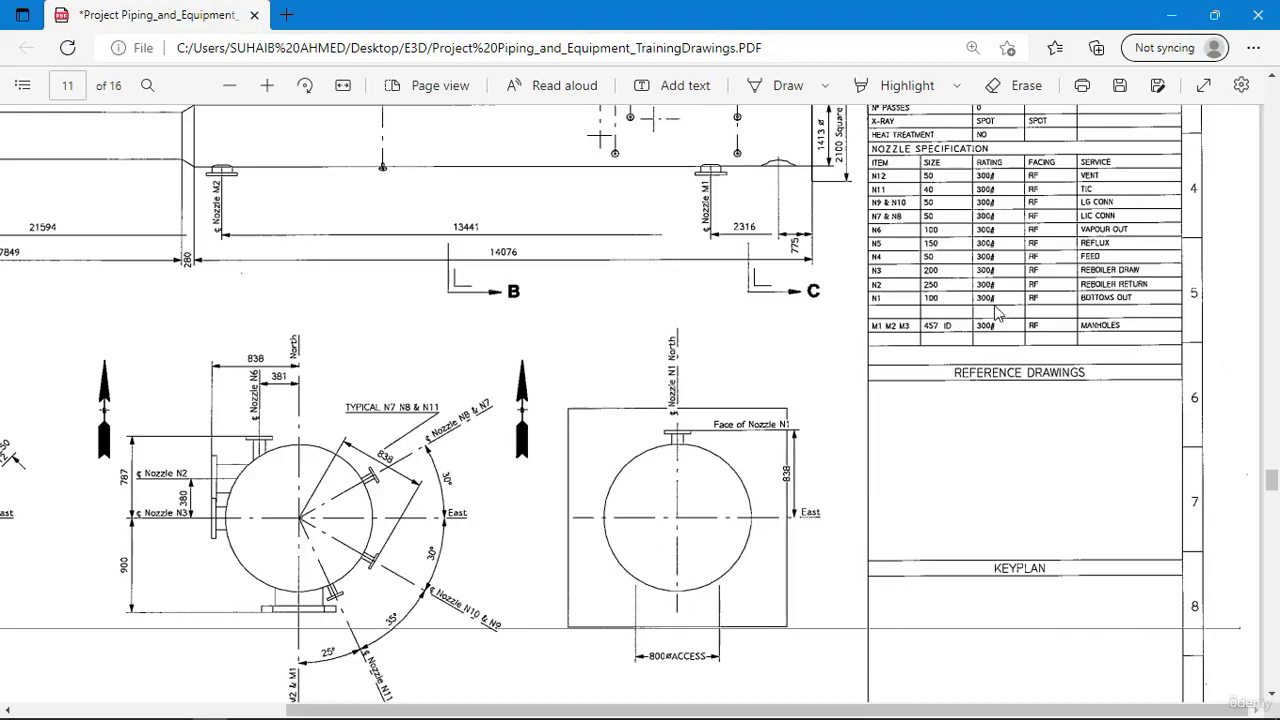
key(alt+Tab)
click(1168, 211)
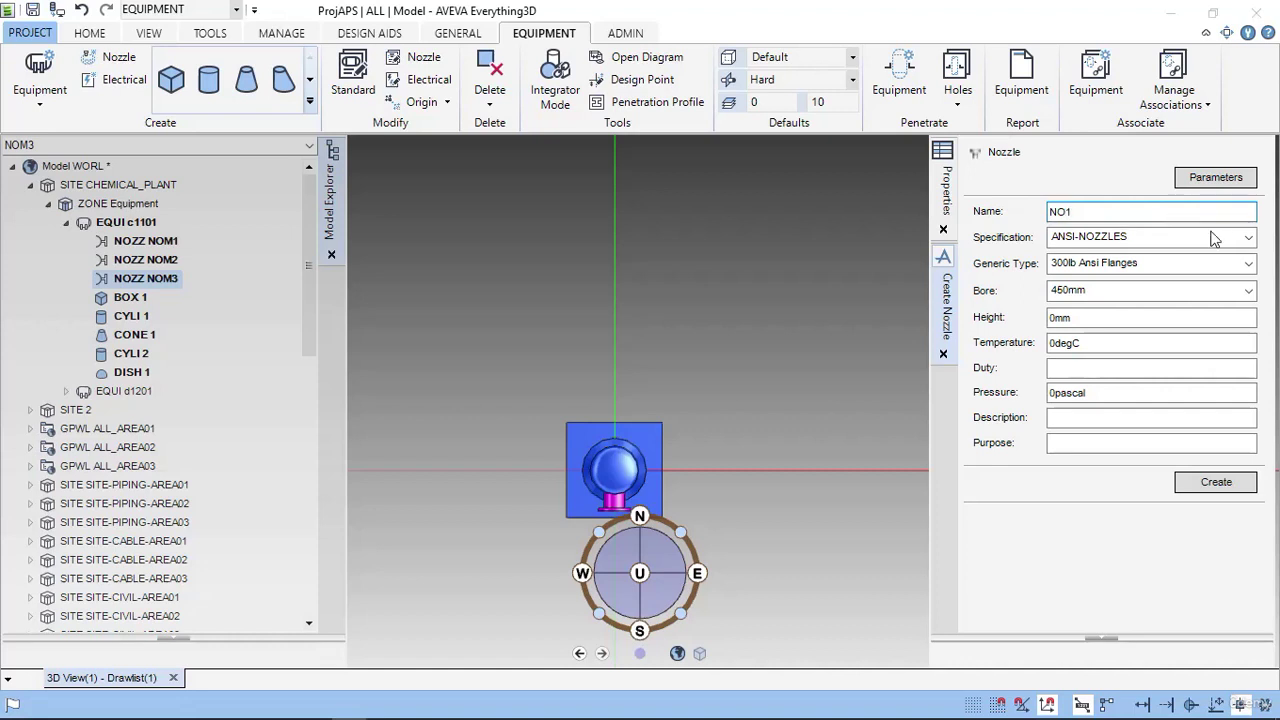
click(1248, 290)
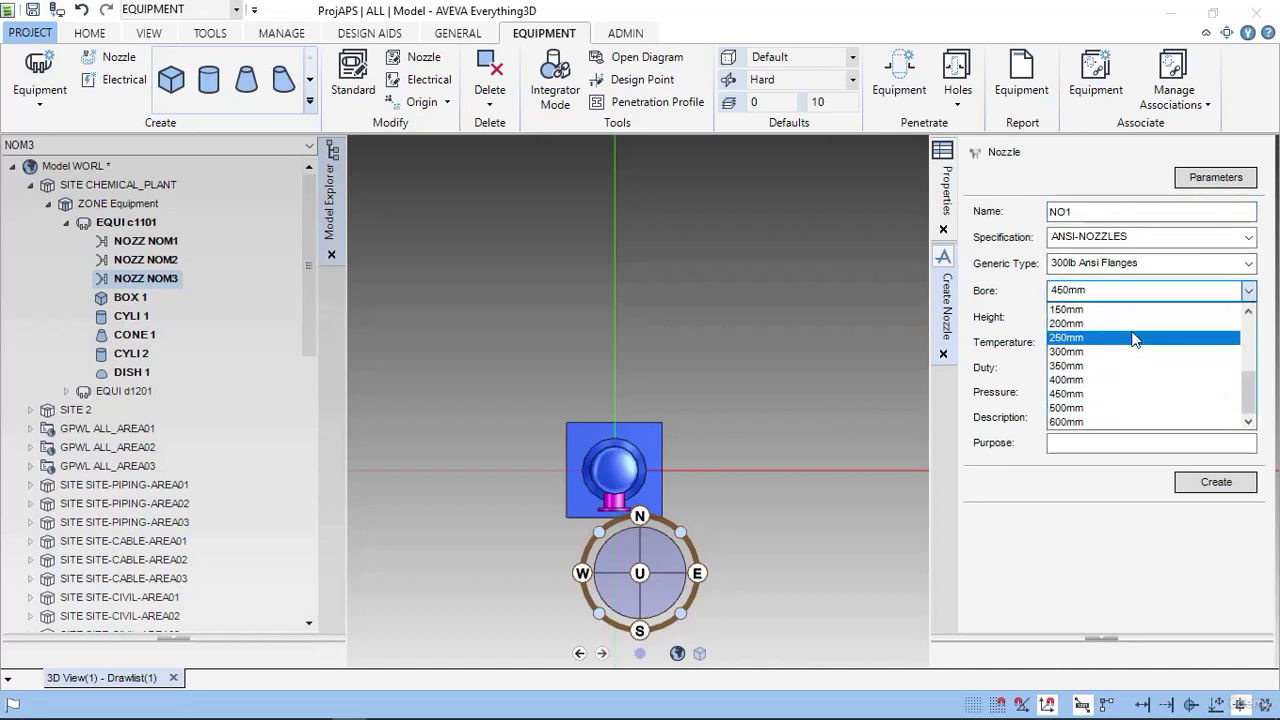
scroll(1138, 334, up, 4)
scroll(1091, 400, down, 2)
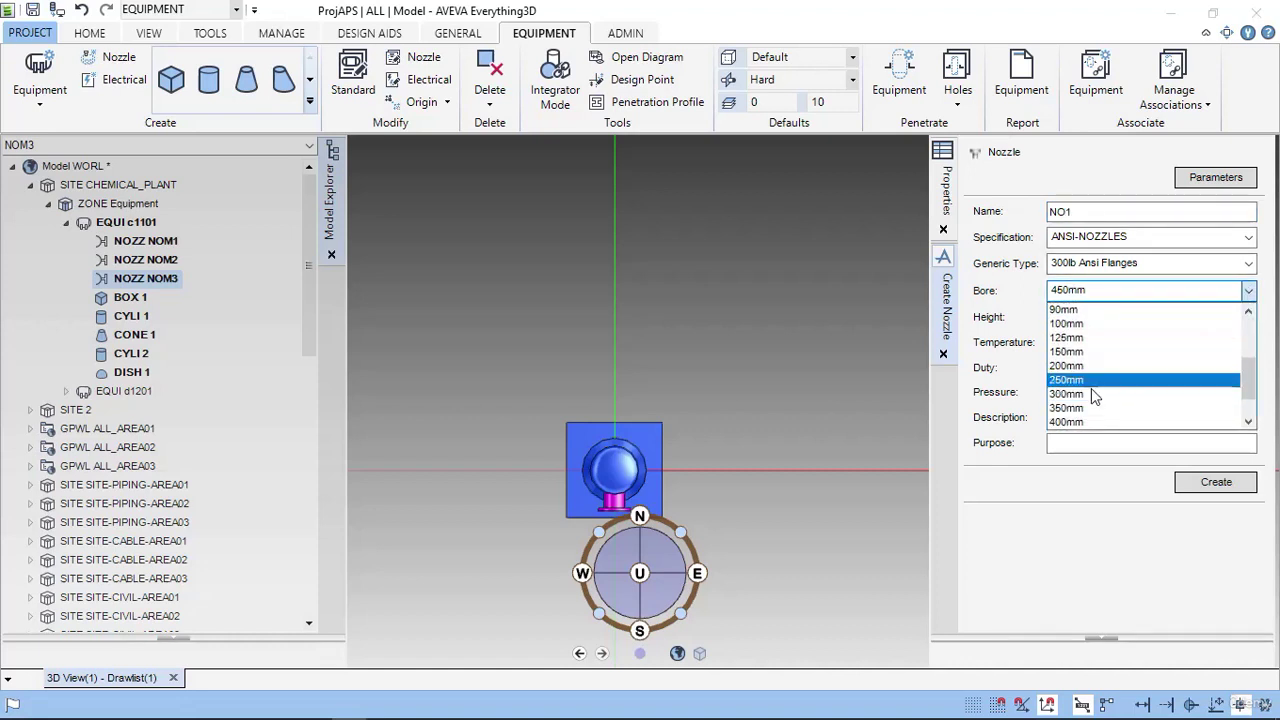
click(1090, 323)
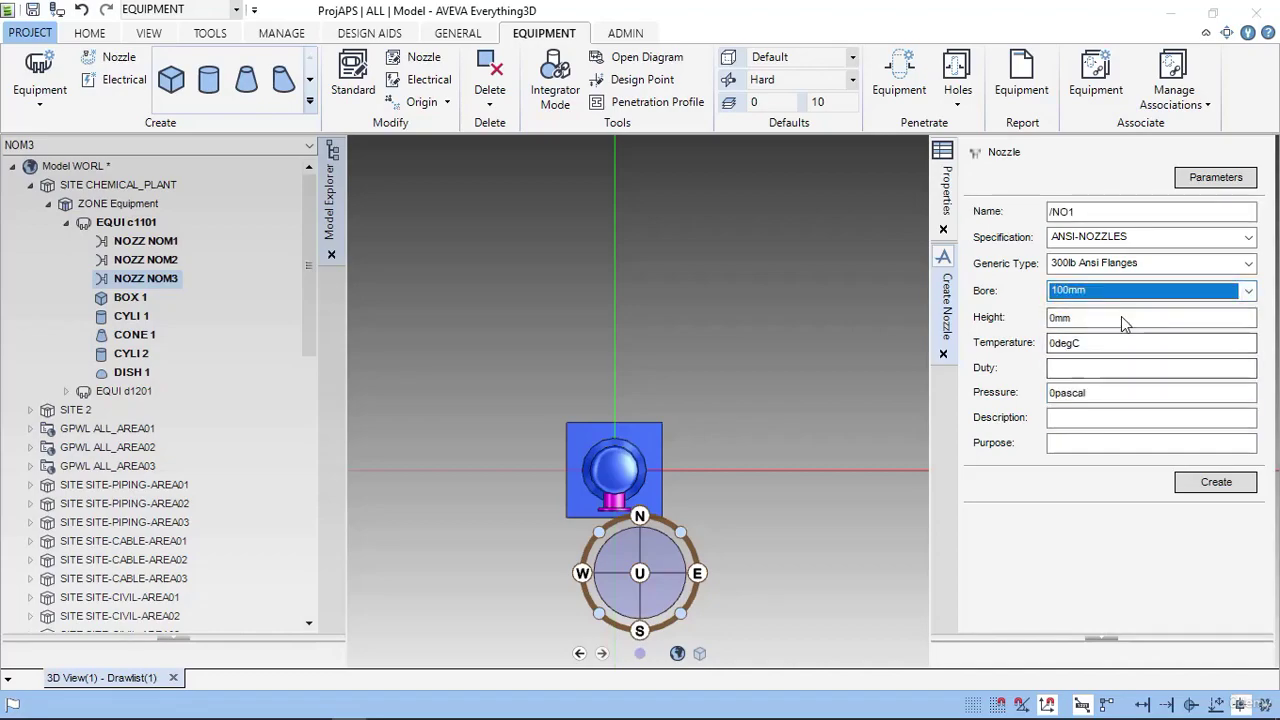
- Check N1's face distance in the plan on section C-C of the PDF, and create nozzle NO1 in Everything3D with a height of 838mm
key(alt+Tab)
scroll(746, 478, up, 4)
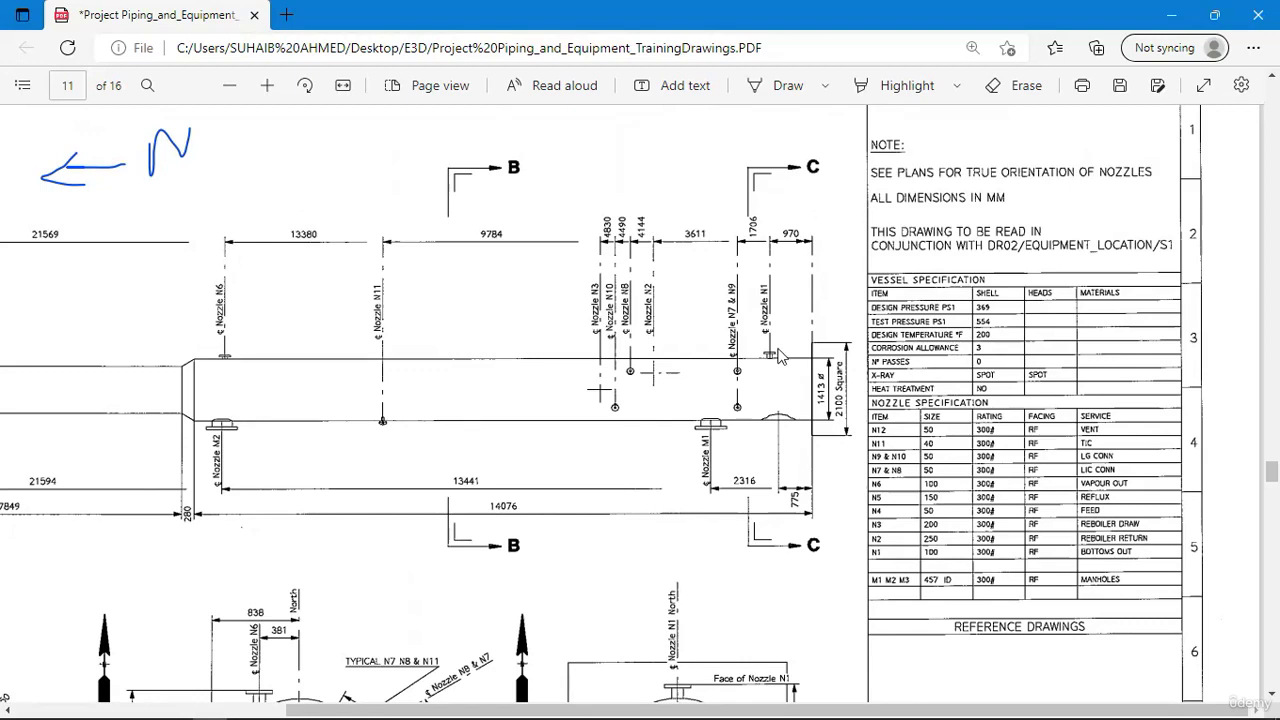
scroll(780, 360, down, 4)
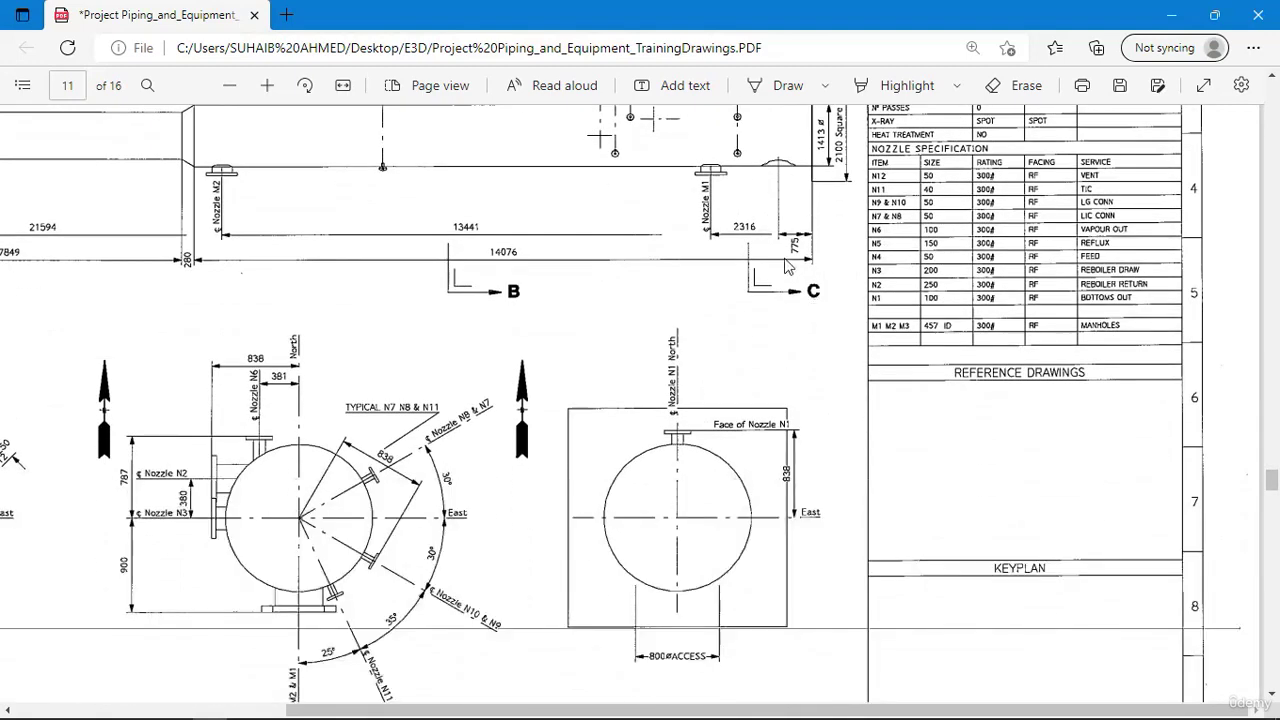
scroll(685, 568, down, 4)
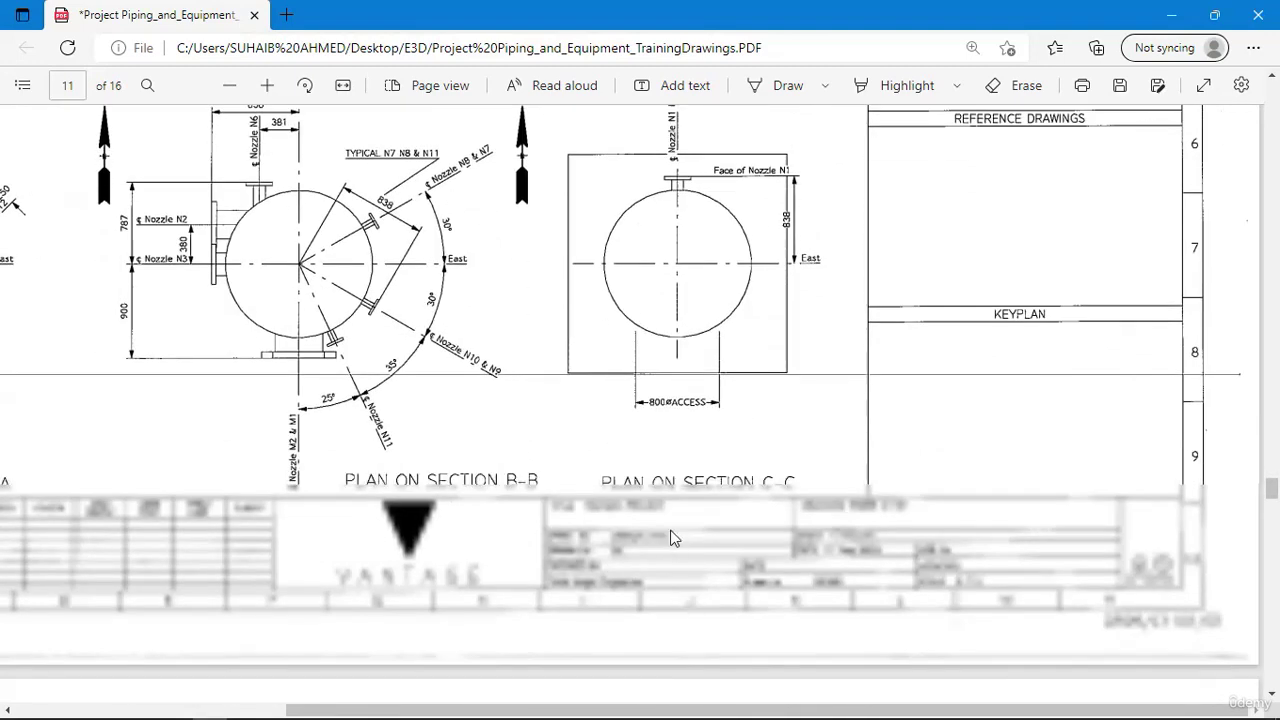
scroll(713, 473, up, 4)
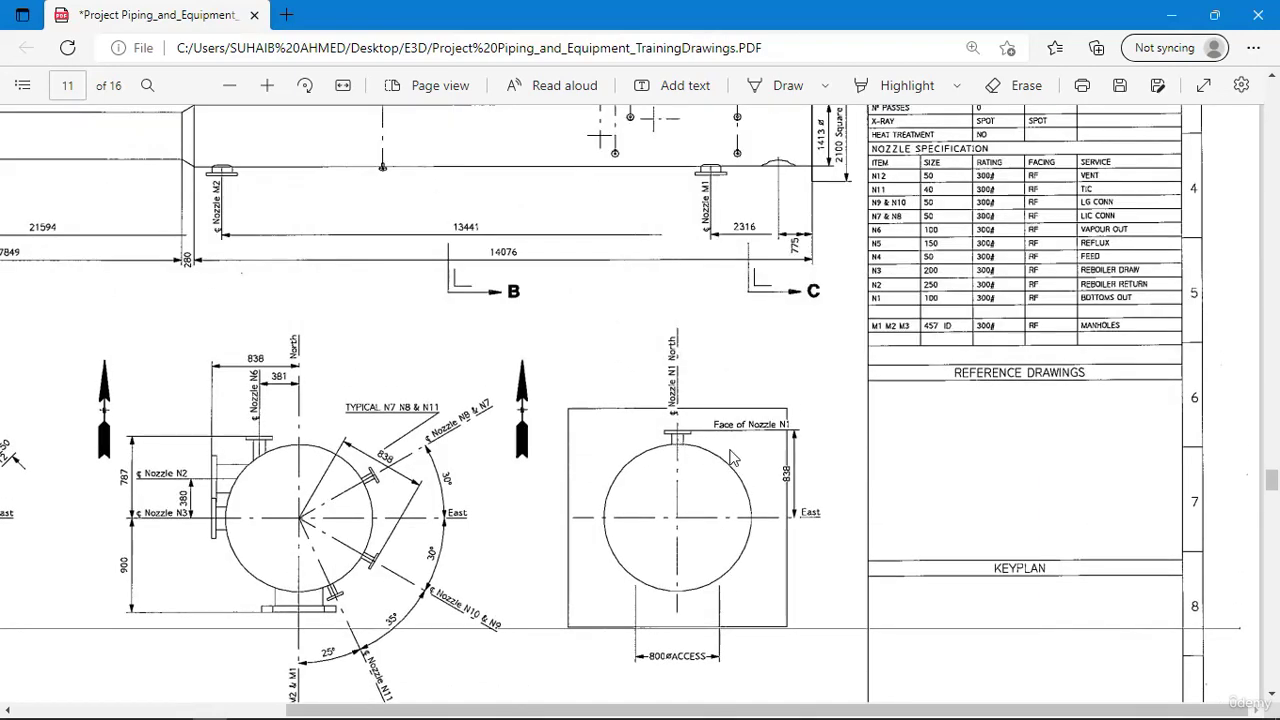
key(alt+Tab)
click(1172, 320)
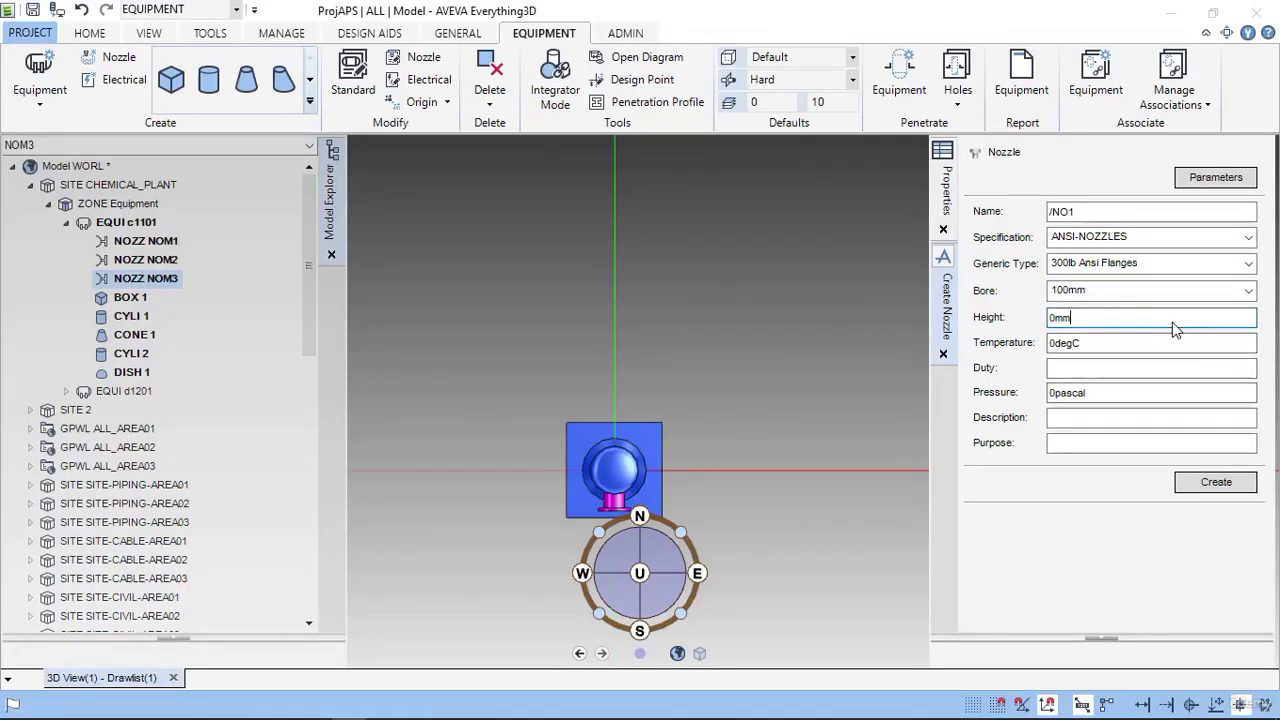
double_click(1174, 320)
text(838)
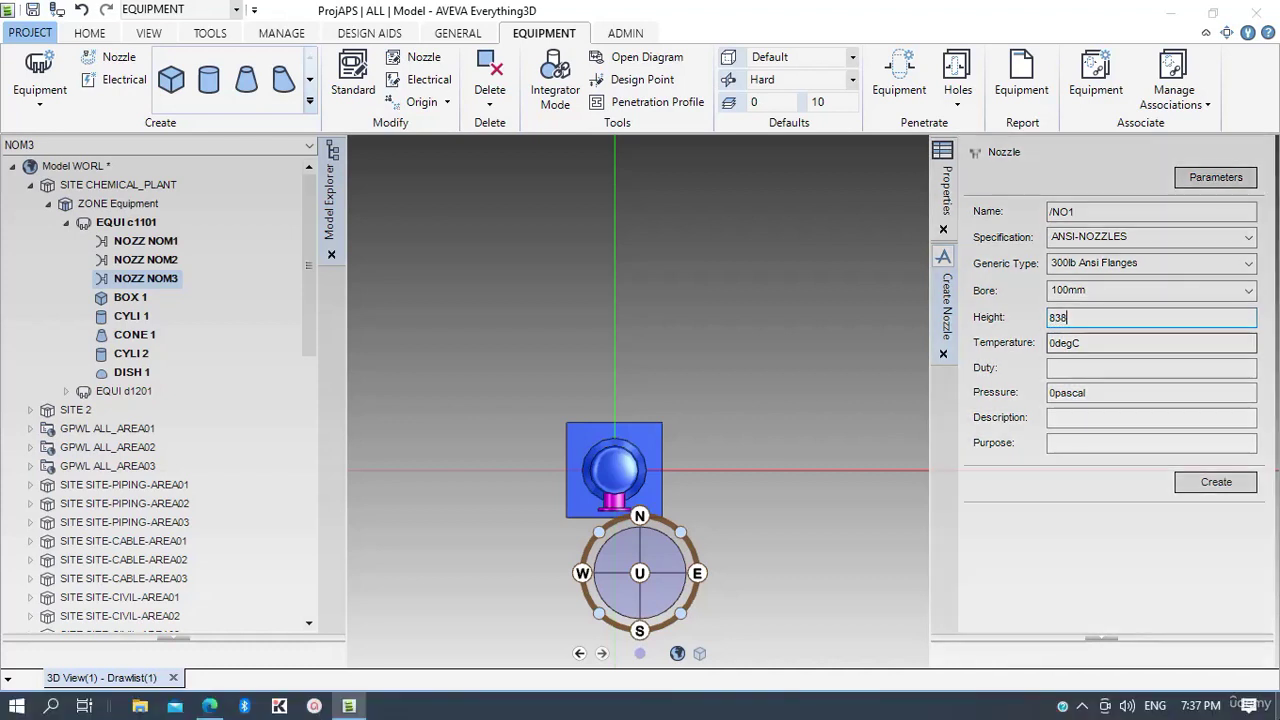
click(1216, 483)
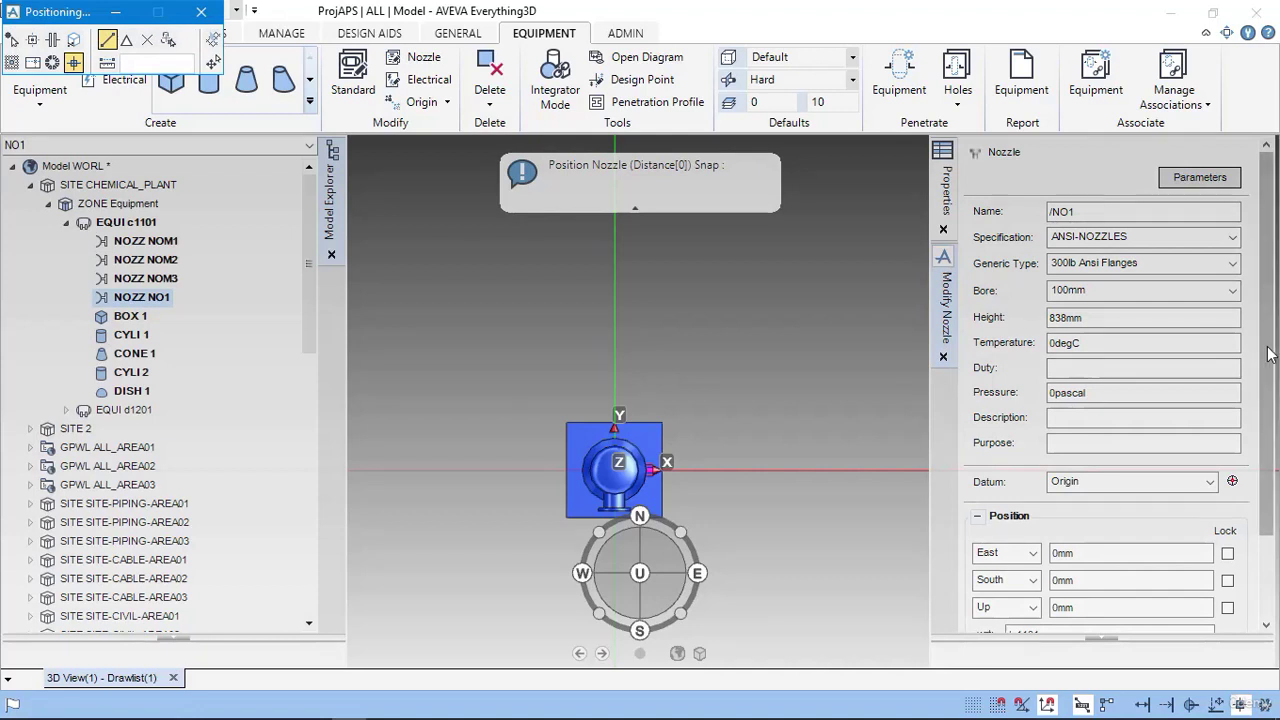
- Read nozzle N1's elevation in the training drawing PDF and set NO1's Up position to 970mm in Everything3D
scroll(1270, 340, down, 2)
scroll(670, 505, up, 2)
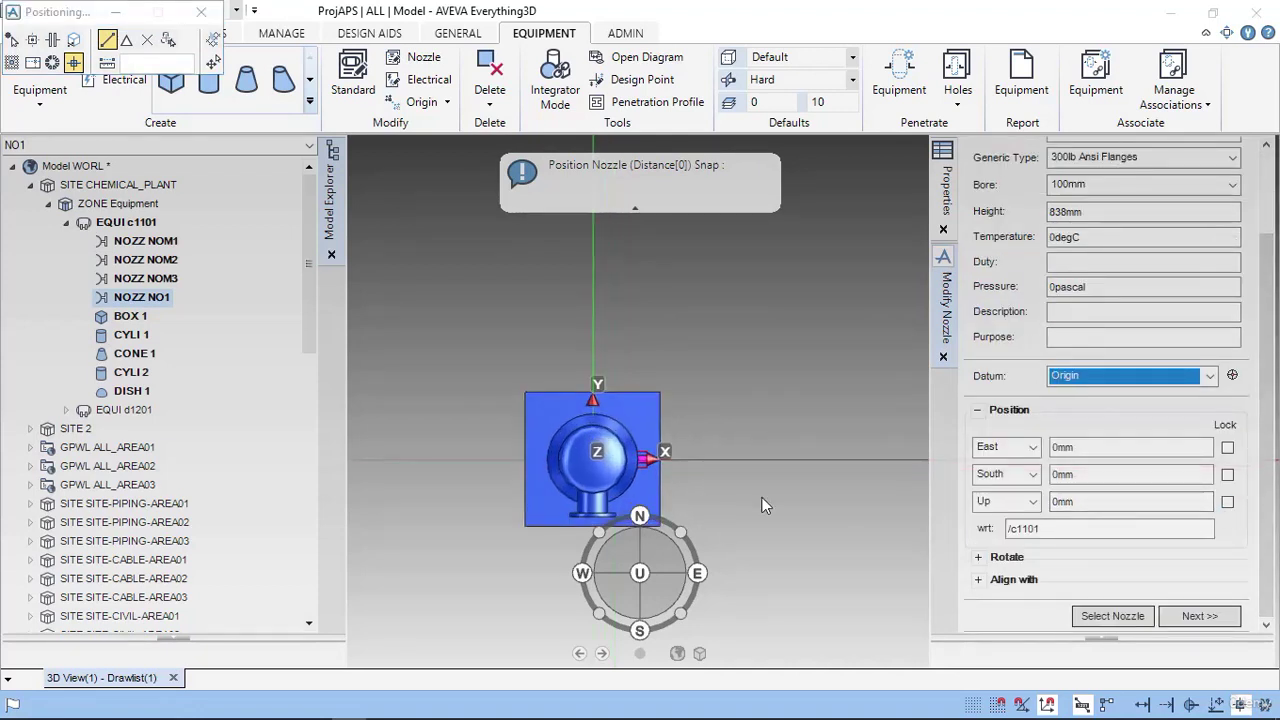
click(1089, 496)
key(alt+Tab)
ctrl+scroll(848, 358, up, 1)
scroll(845, 375, up, 2)
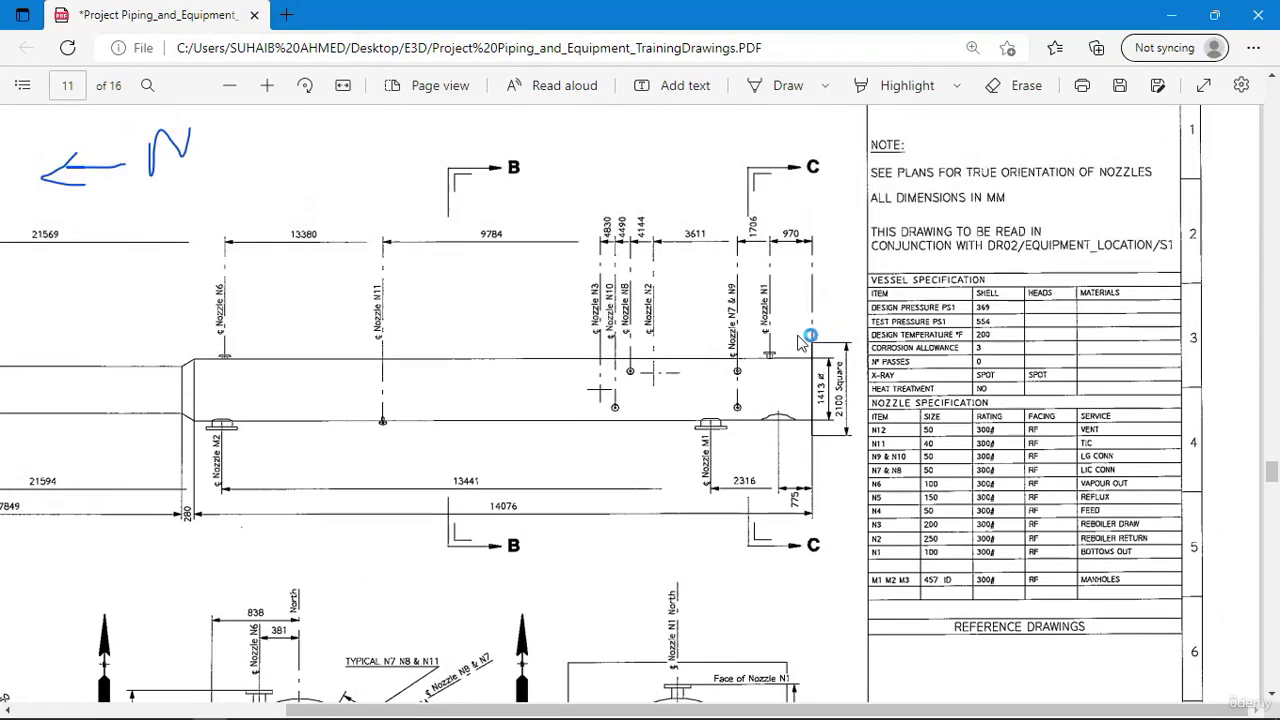
key(alt+Tab)
double_click(1092, 507)
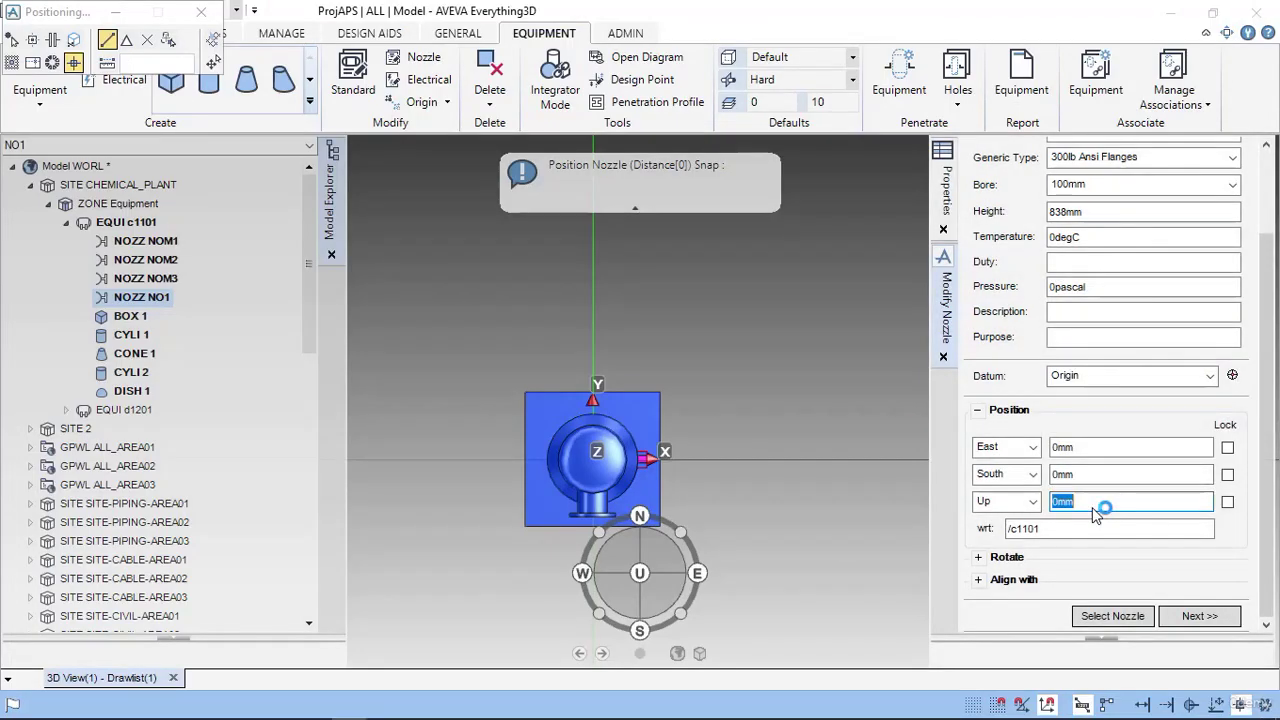
text(970mm)
key(Return)
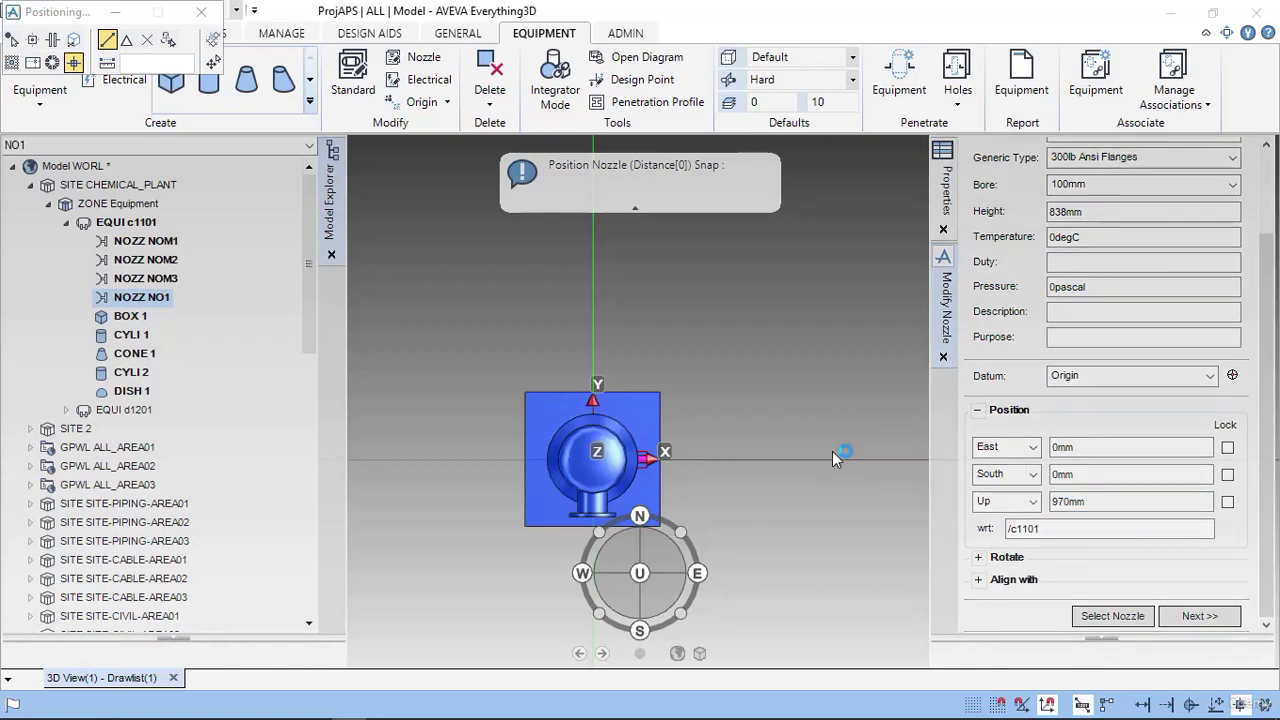
- Check N1's orientation in the plan on section C-C of the PDF and position nozzle NO1 838mm to the North in Everything3D
key(alt+Tab)
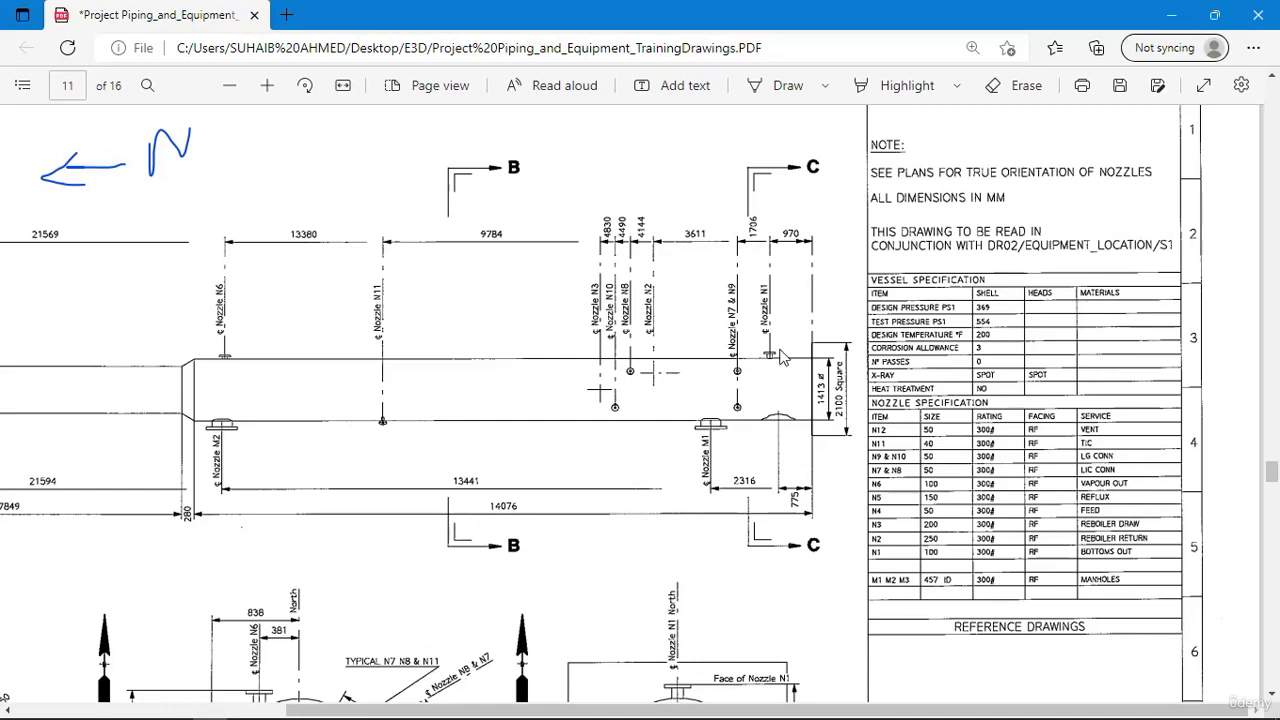
scroll(783, 358, down, 5)
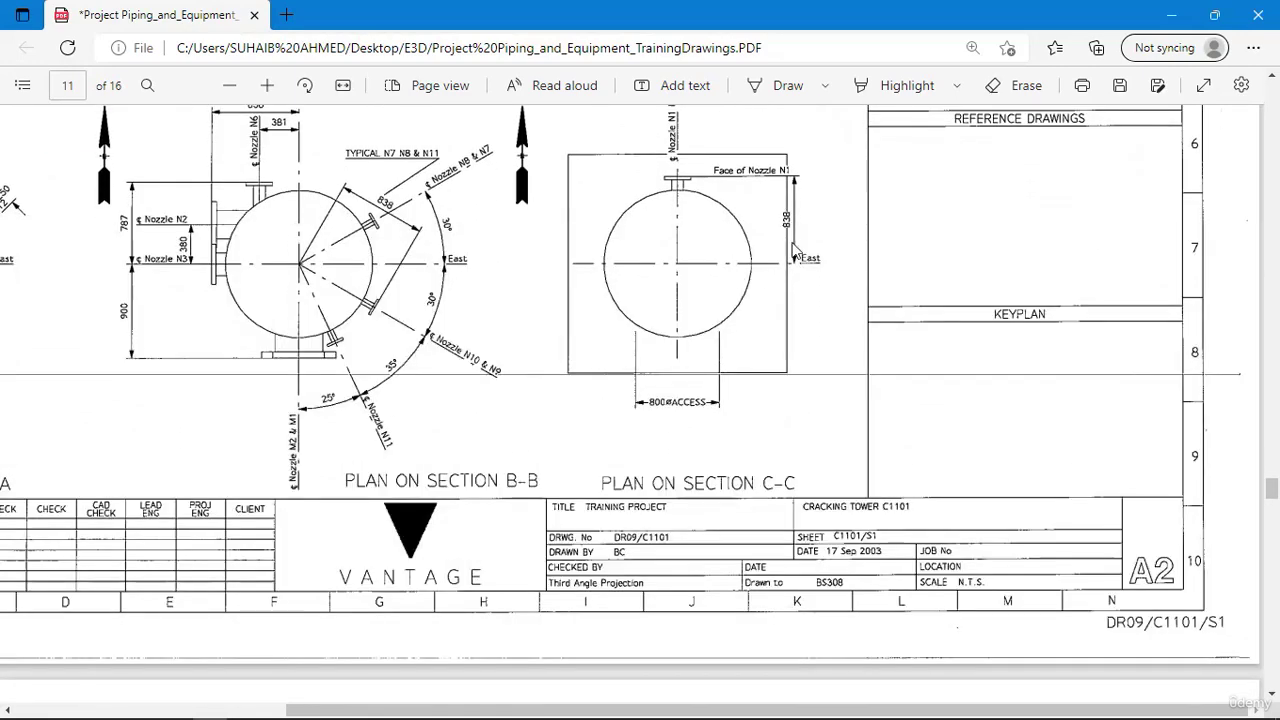
key(alt+Tab)
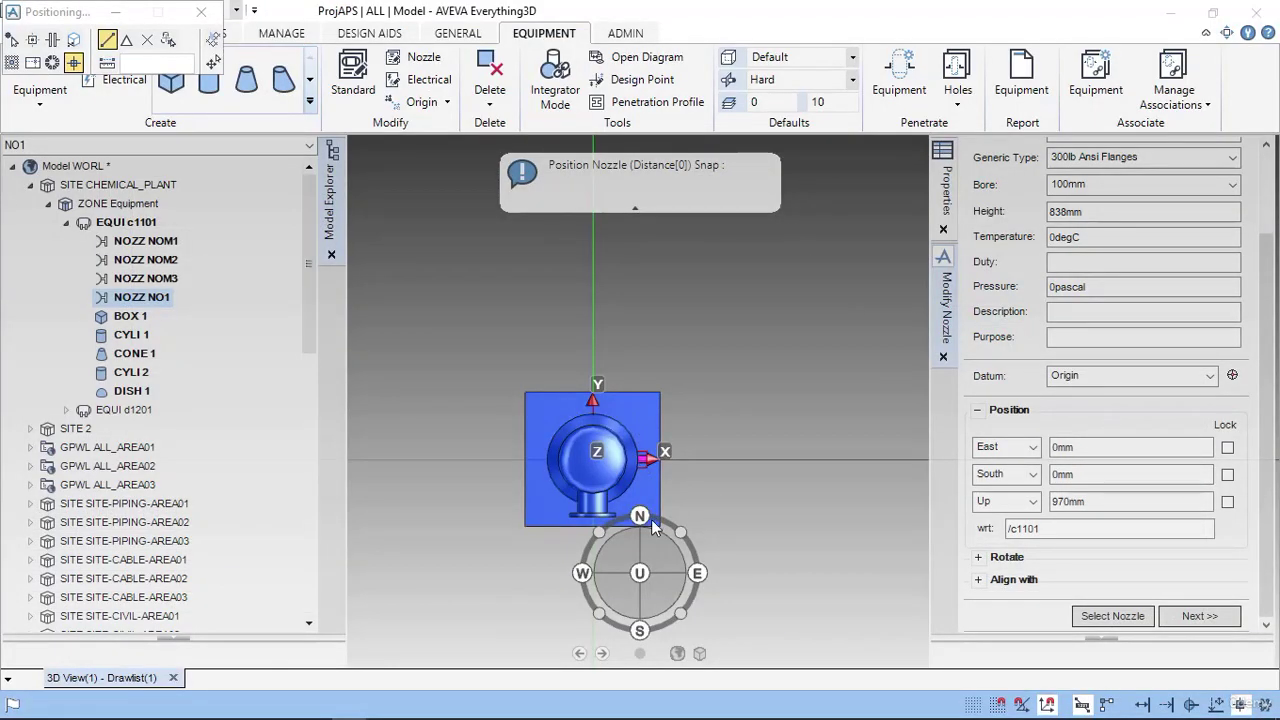
click(1030, 475)
click(988, 493)
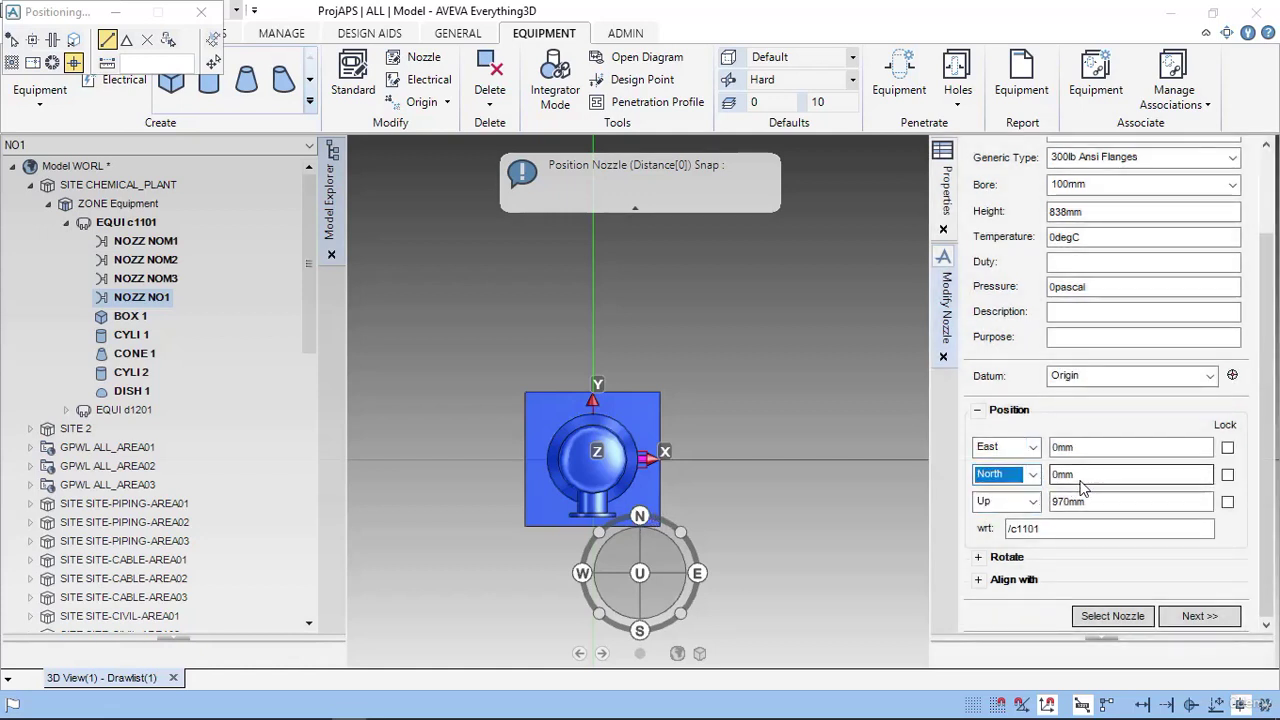
double_click(1083, 480)
text(838)
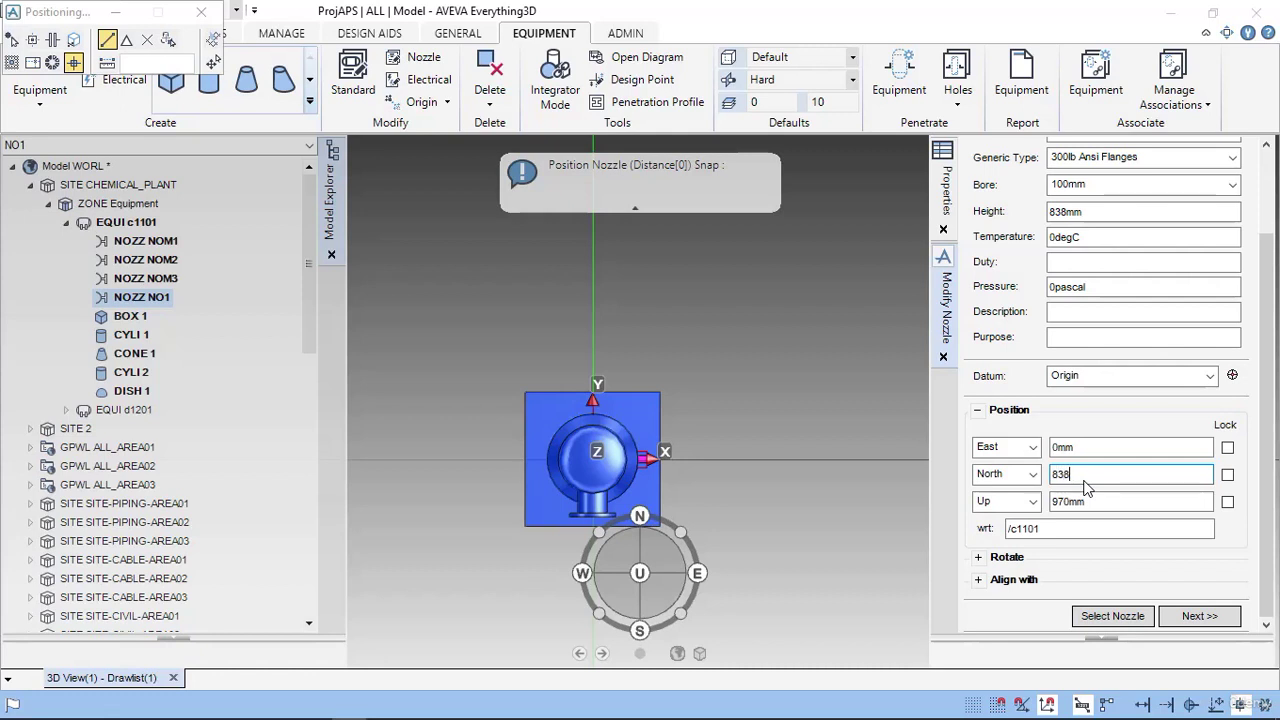
key(Return)
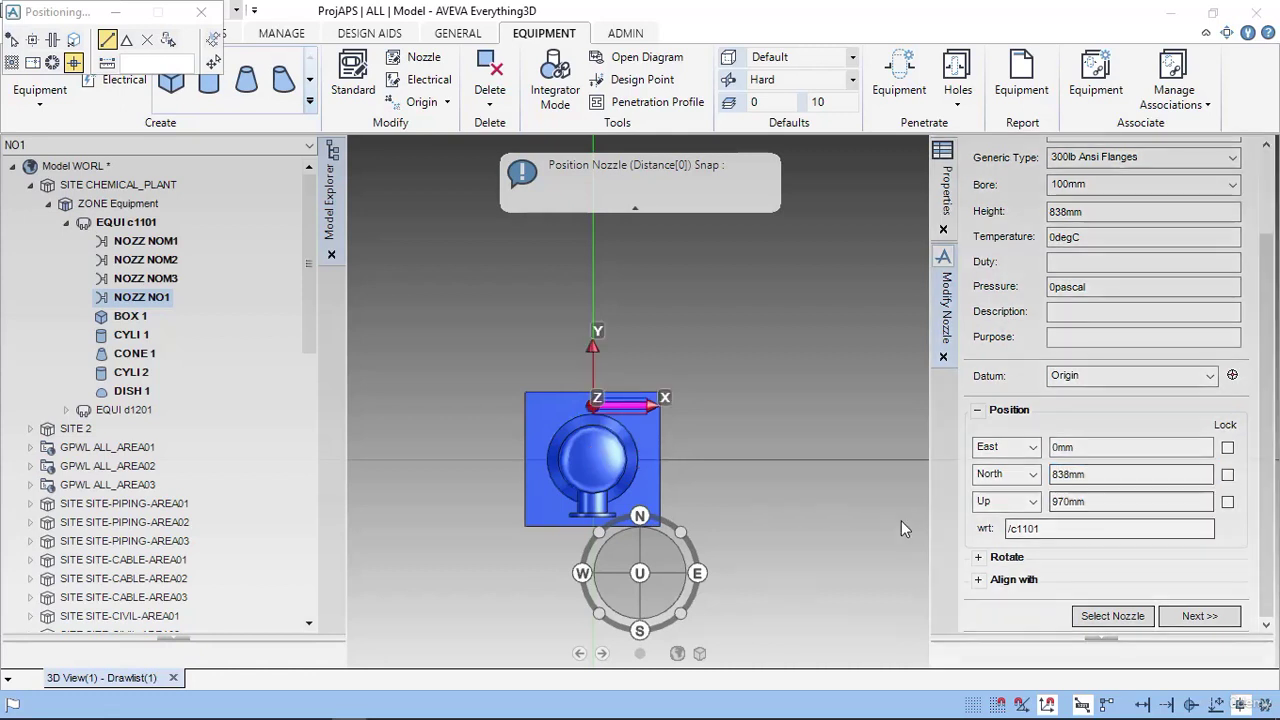
- Rotate nozzle NO1 about Z by applying a 90-degree rotation three times, and finish the nozzle
click(977, 557)
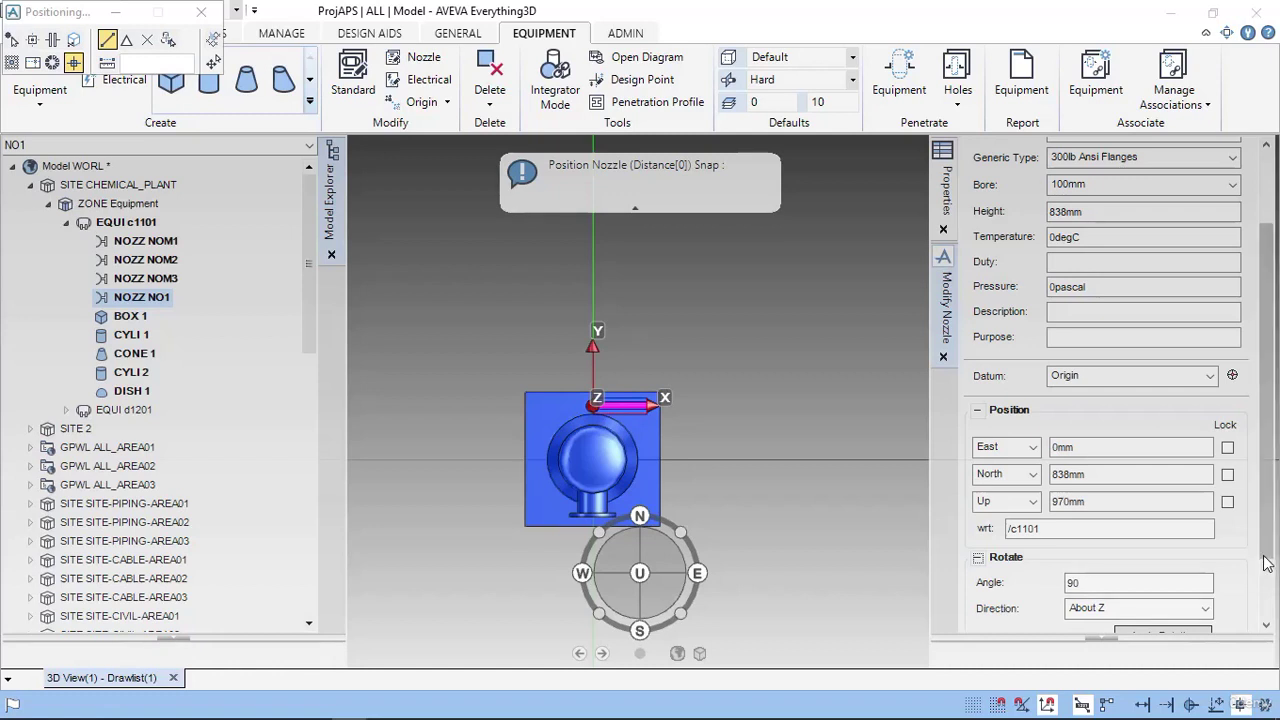
drag(1277, 575, 1273, 597)
click(1184, 577)
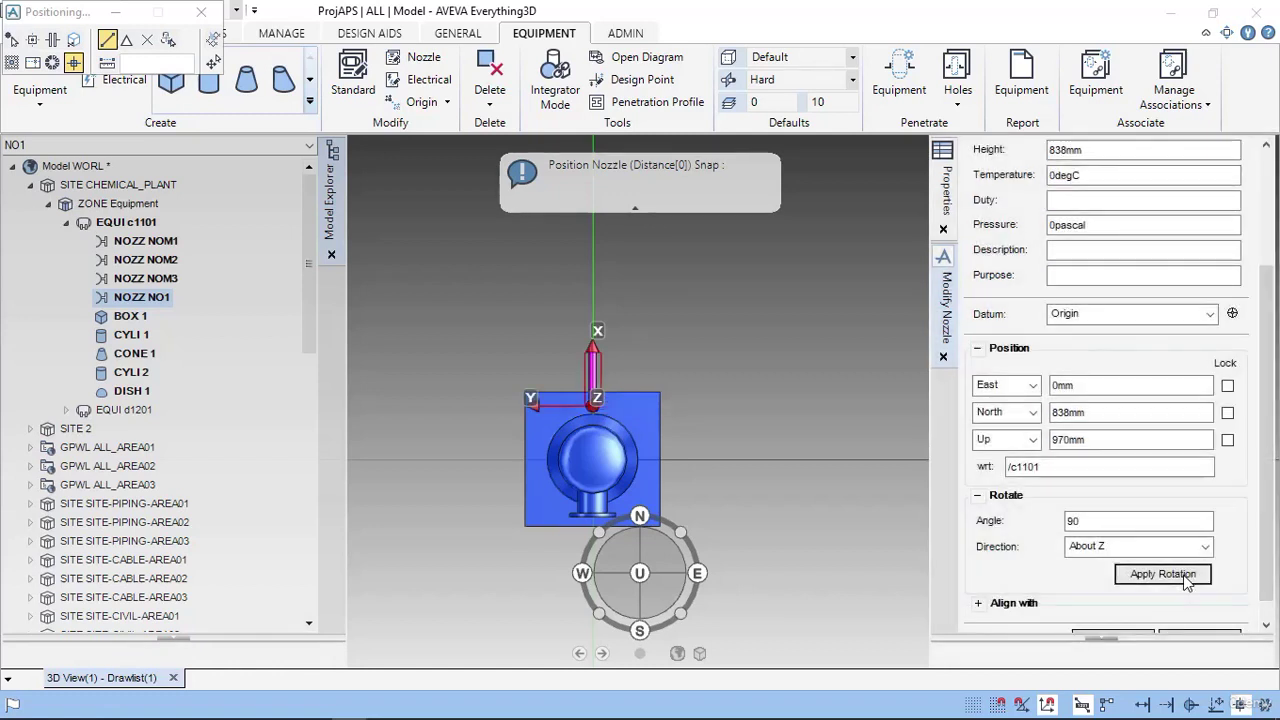
click(1185, 579)
click(1185, 579)
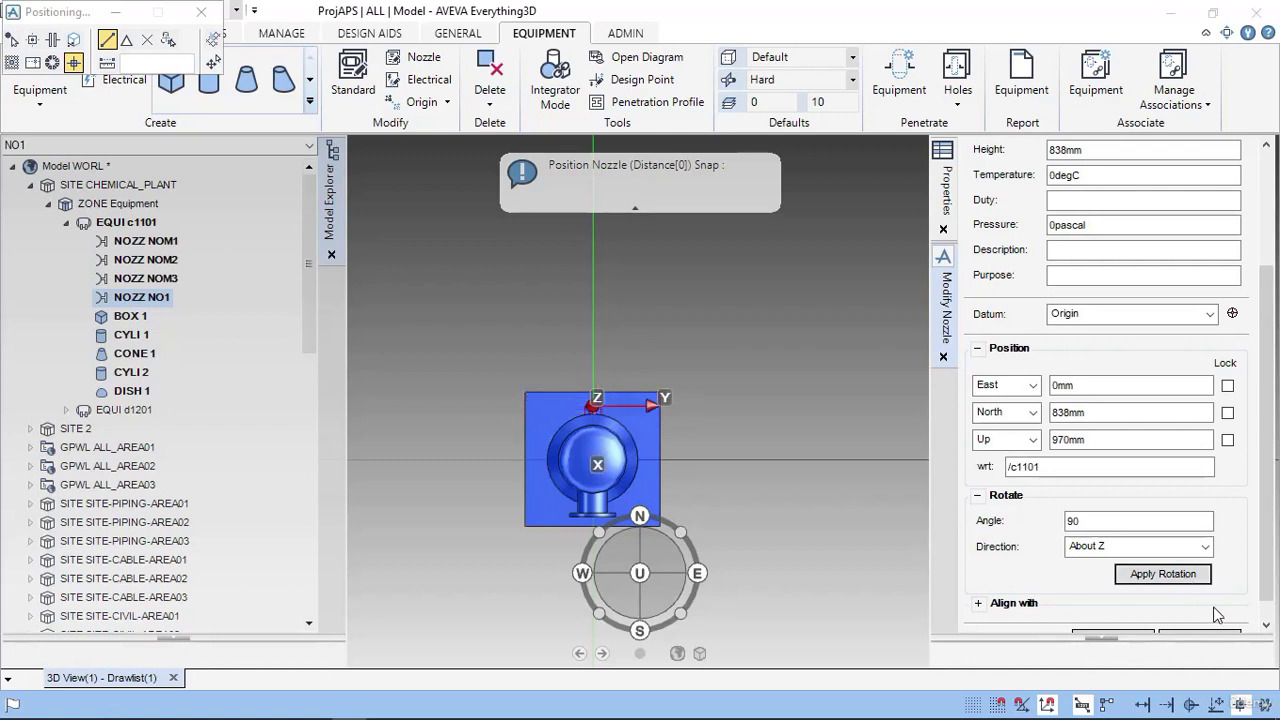
click(1265, 625)
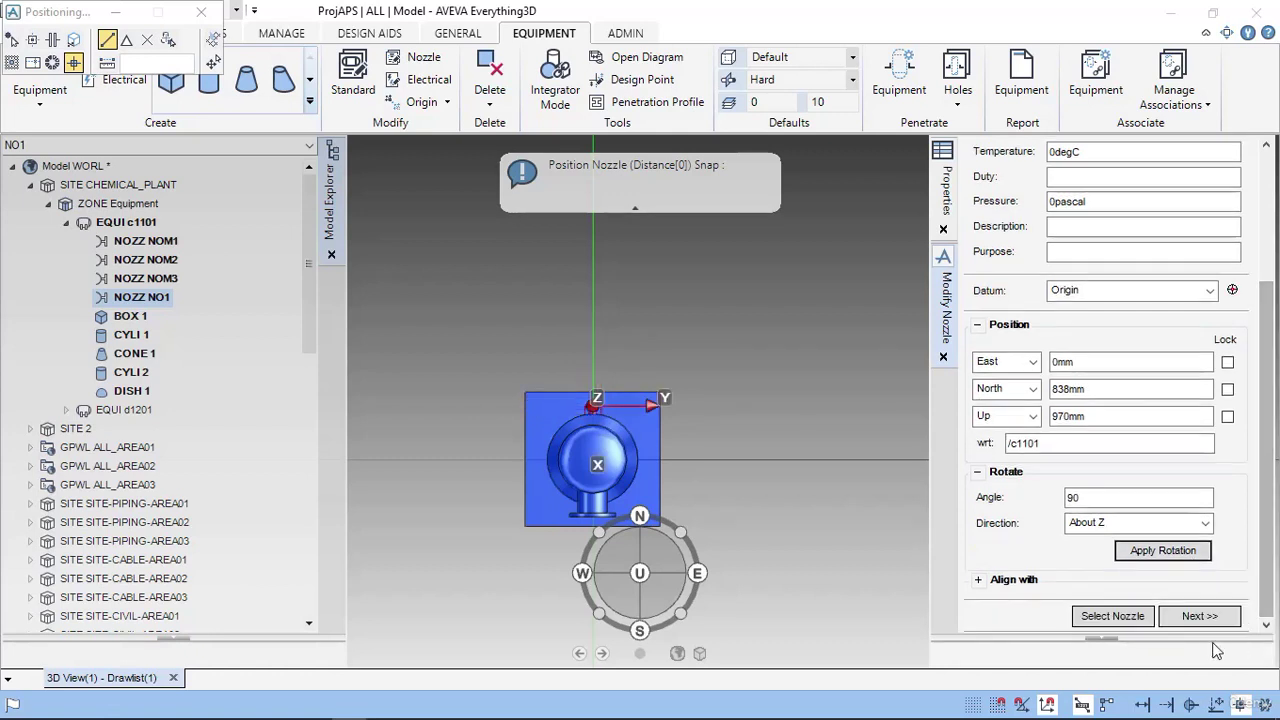
click(1205, 617)
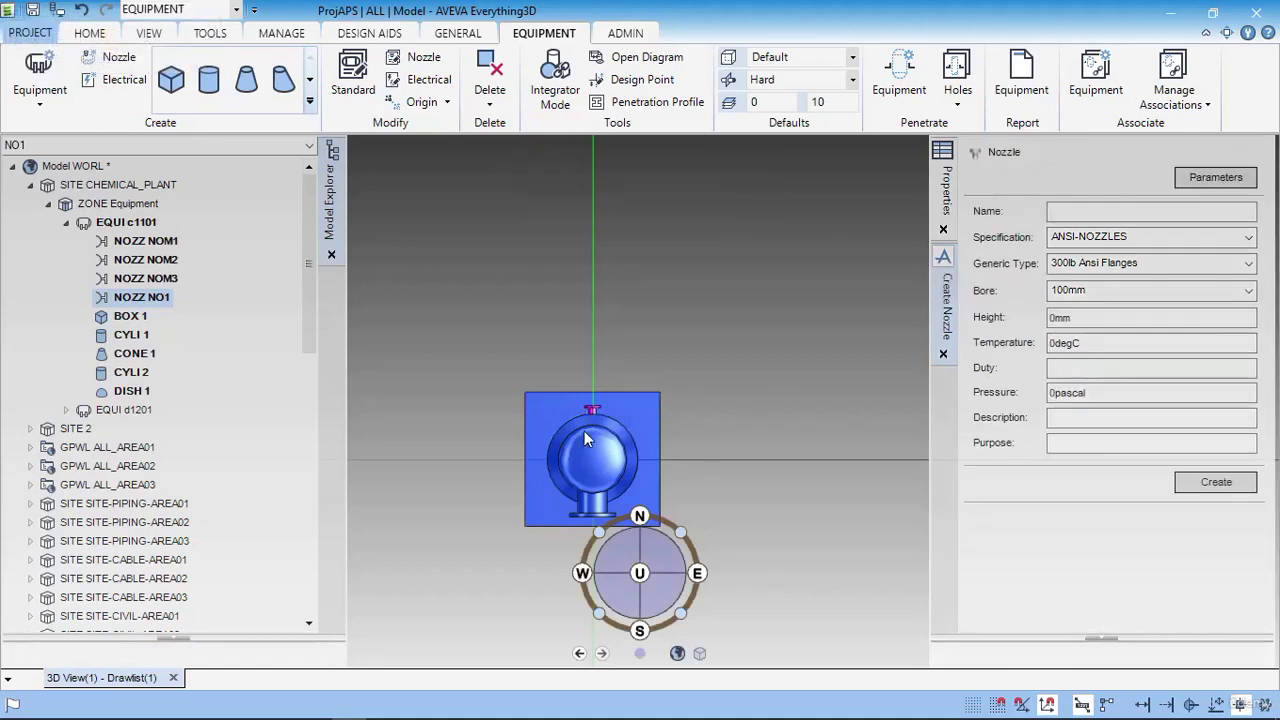
- Look up nozzle N2's size in the PDF's nozzle specification, and name the new nozzle NO2 with a 250mm bore in Everything3D
key(alt+Tab)
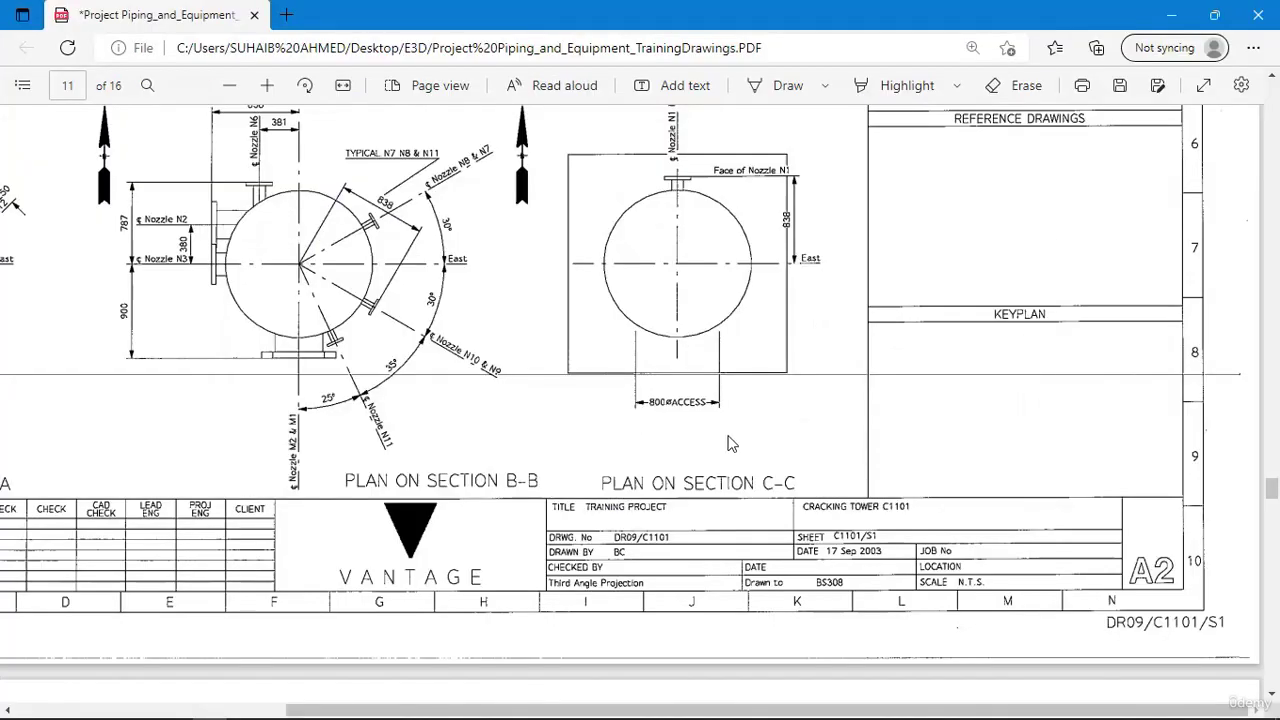
scroll(729, 443, up, 5)
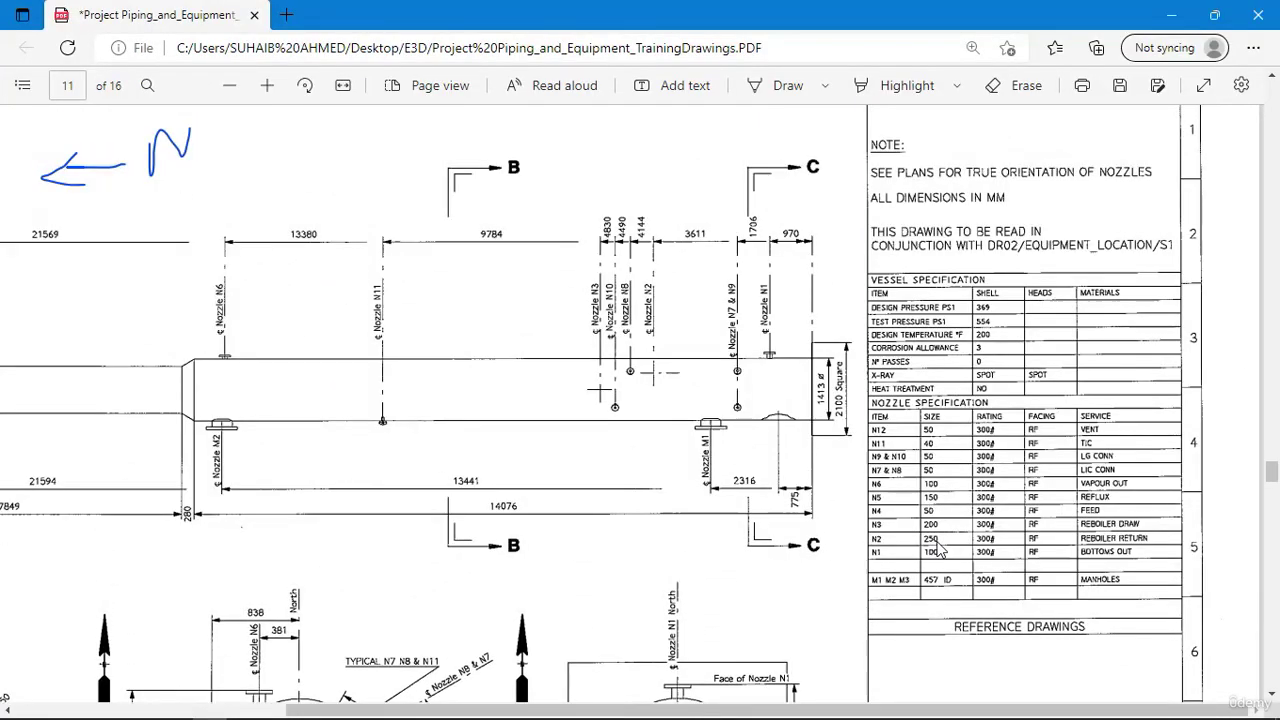
key(alt+Tab)
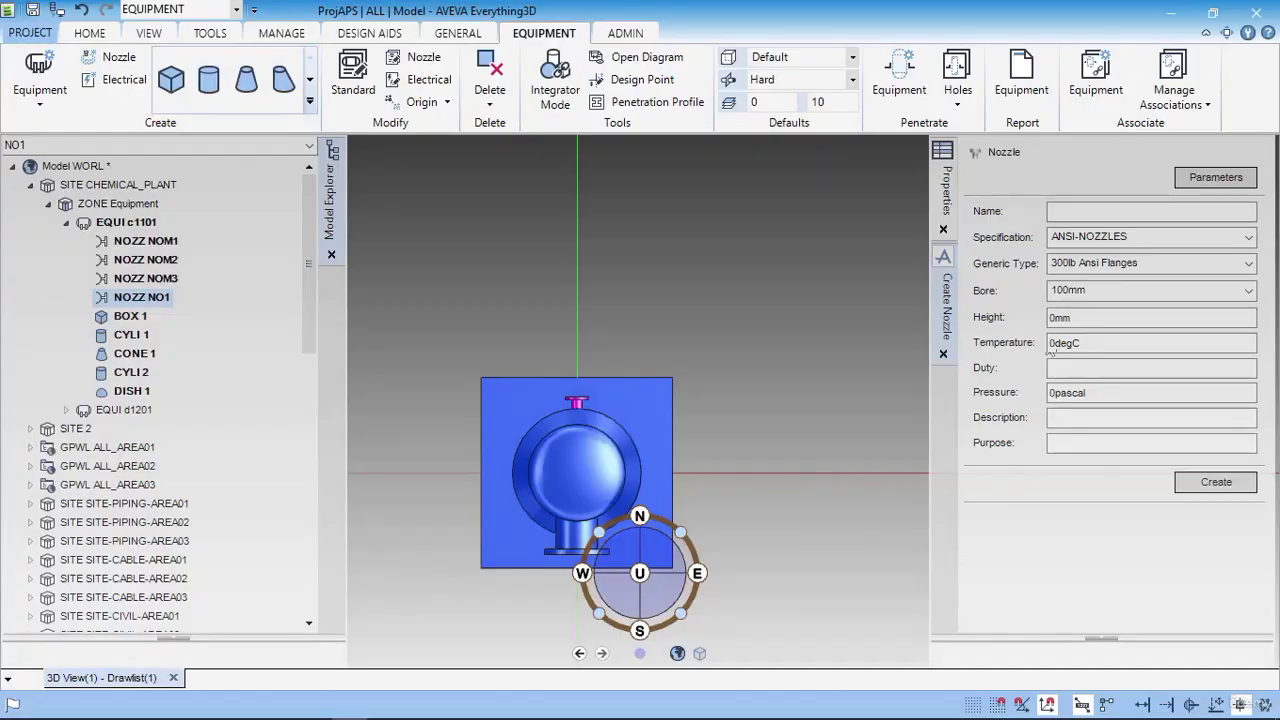
click(1090, 210)
text(NO2)
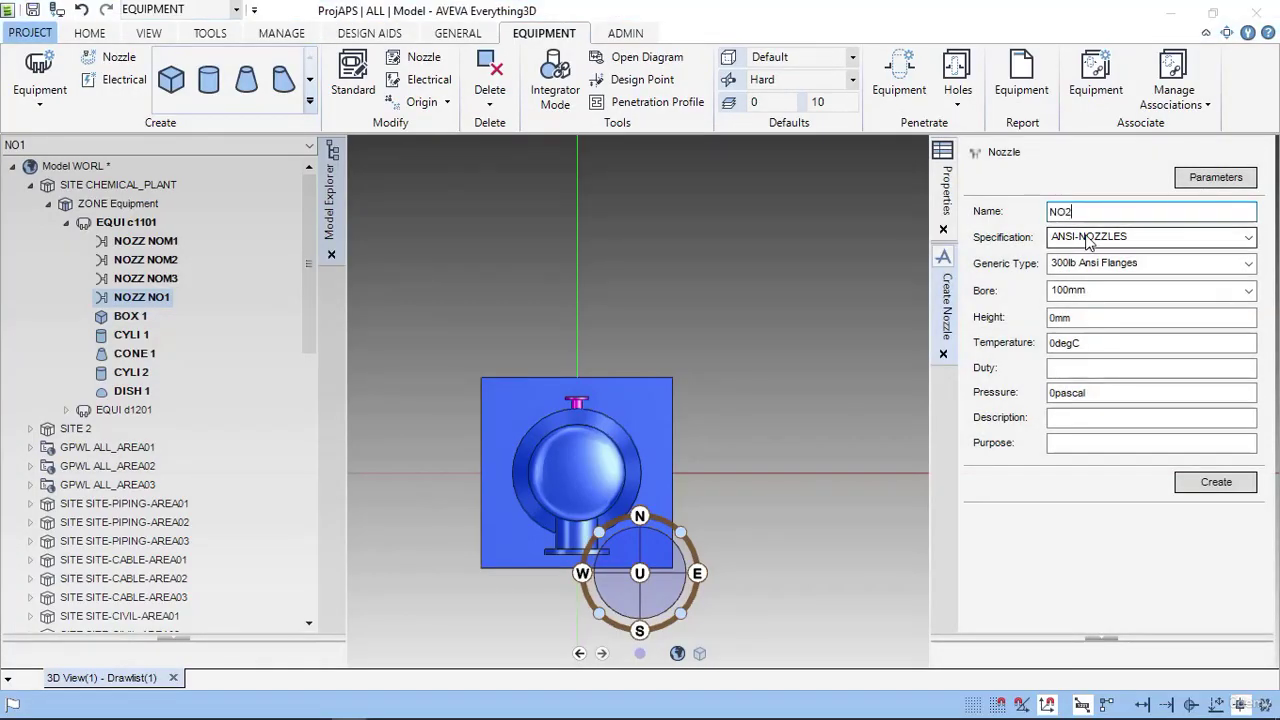
click(1201, 289)
click(1151, 365)
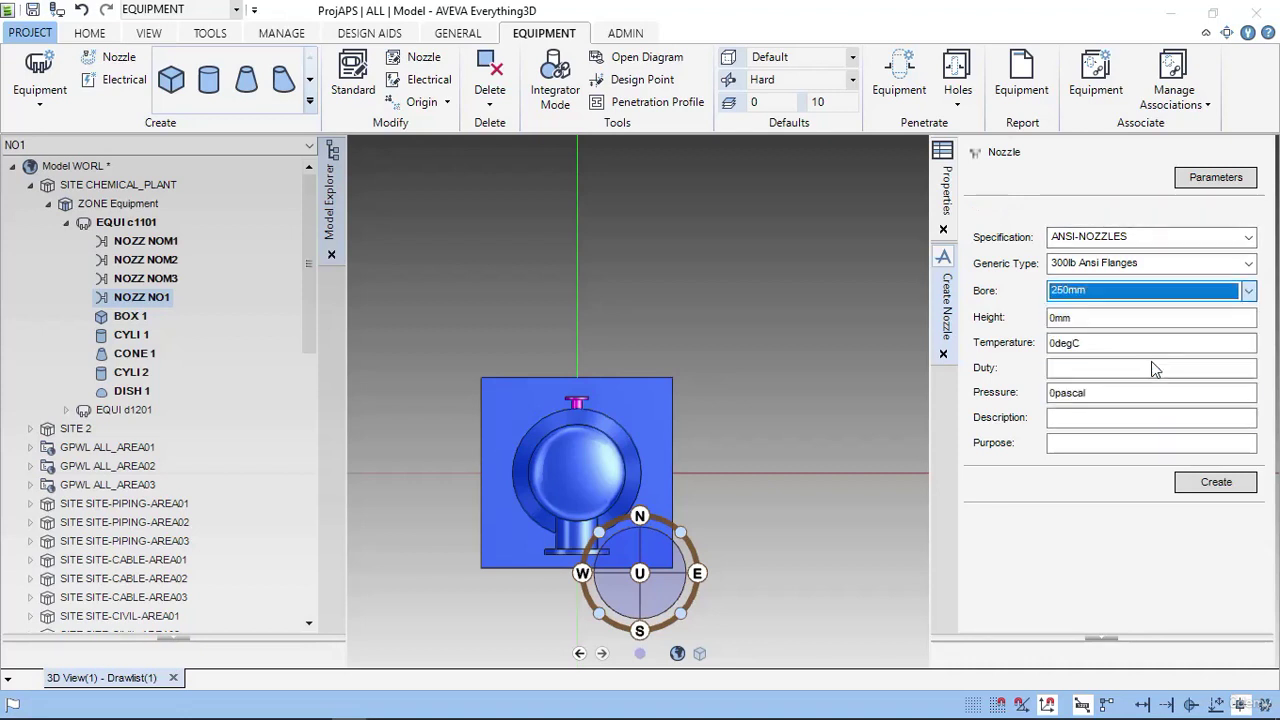
- Check N2's face distance in the plan on section B-B of the PDF, and create nozzle NO2 in Everything3D with a height of 838mm
key(alt+Tab)
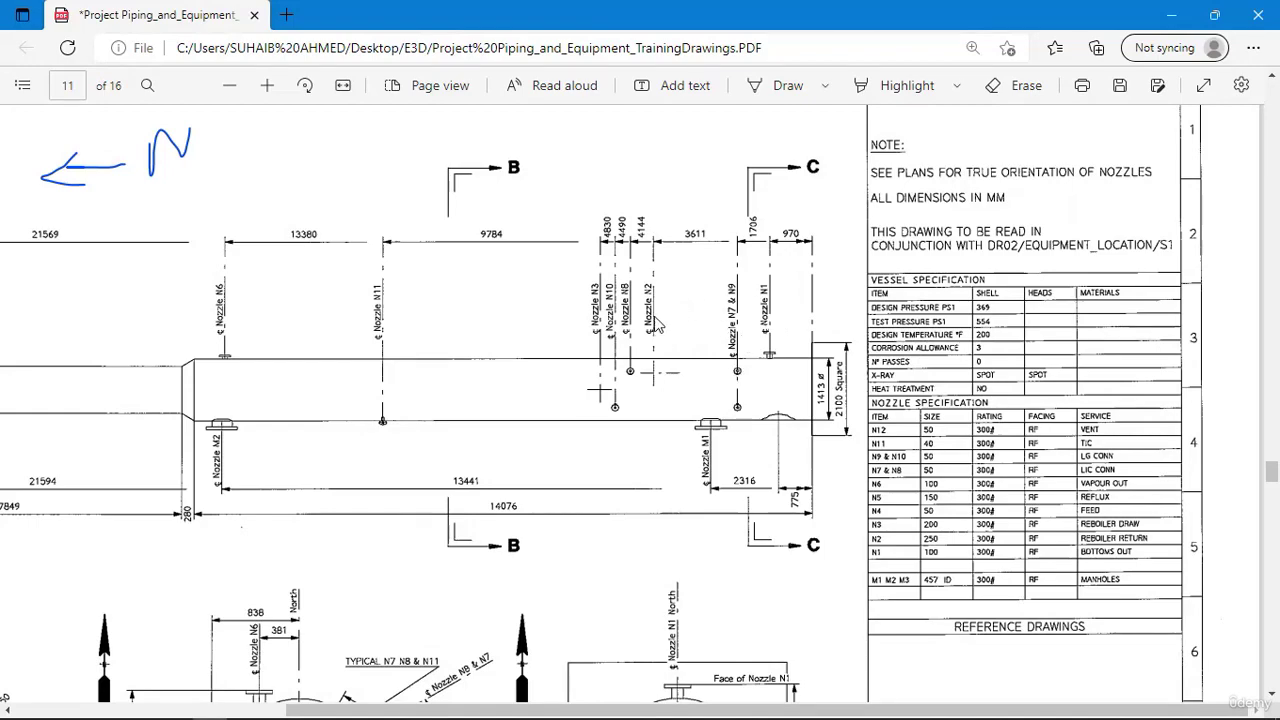
scroll(655, 360, down, 3)
scroll(640, 366, up, 2)
scroll(625, 372, down, 2)
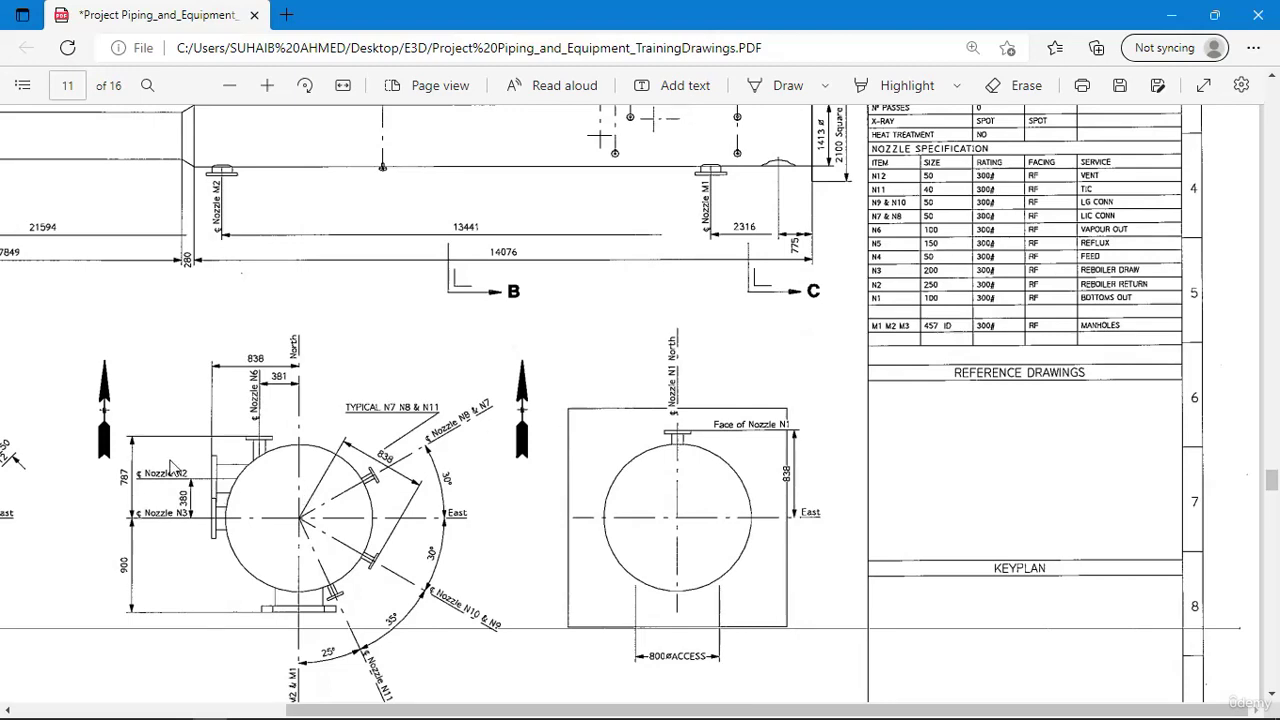
scroll(396, 424, up, 3)
scroll(430, 390, down, 3)
key(alt+Tab)
click(1080, 318)
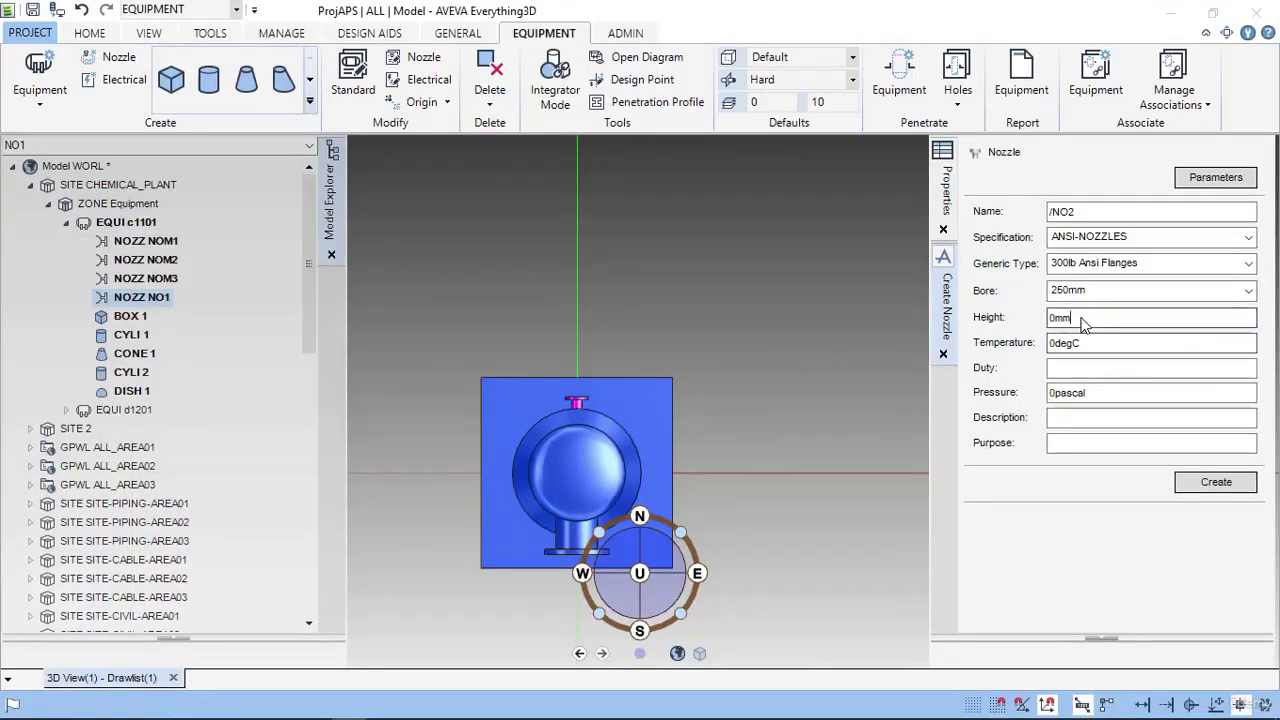
double_click(1079, 318)
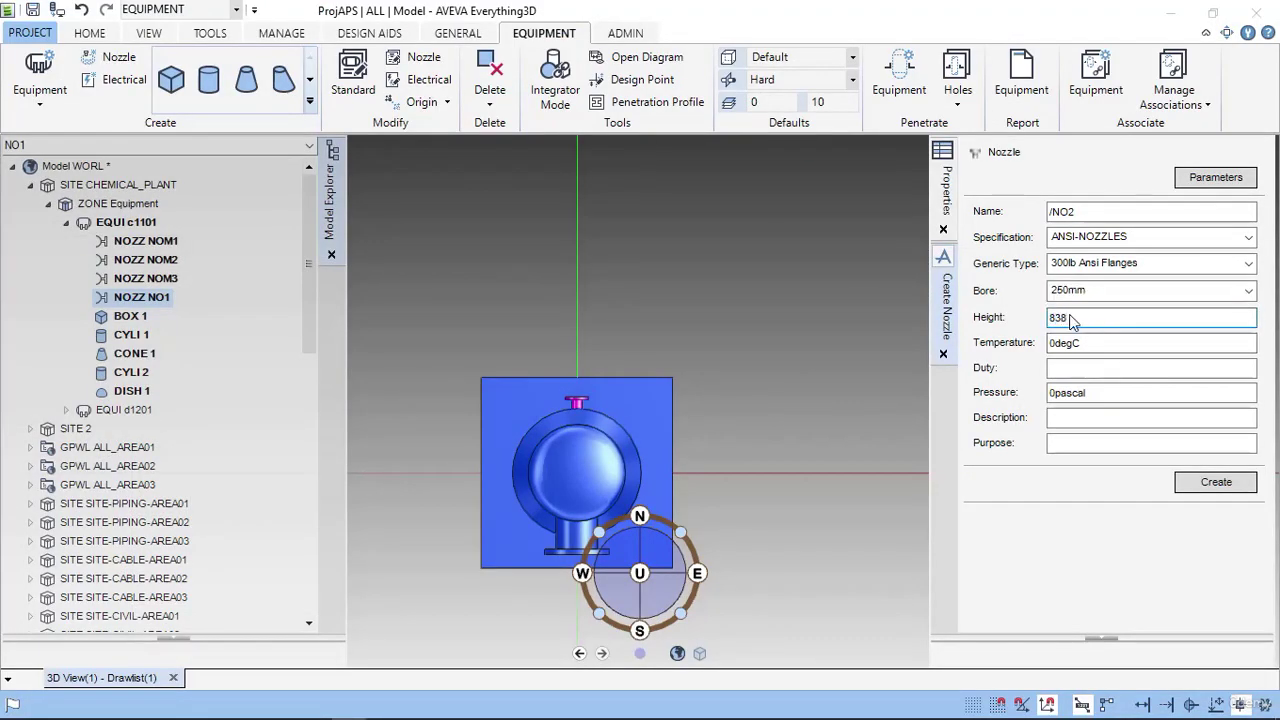
text(838)
click(1210, 485)
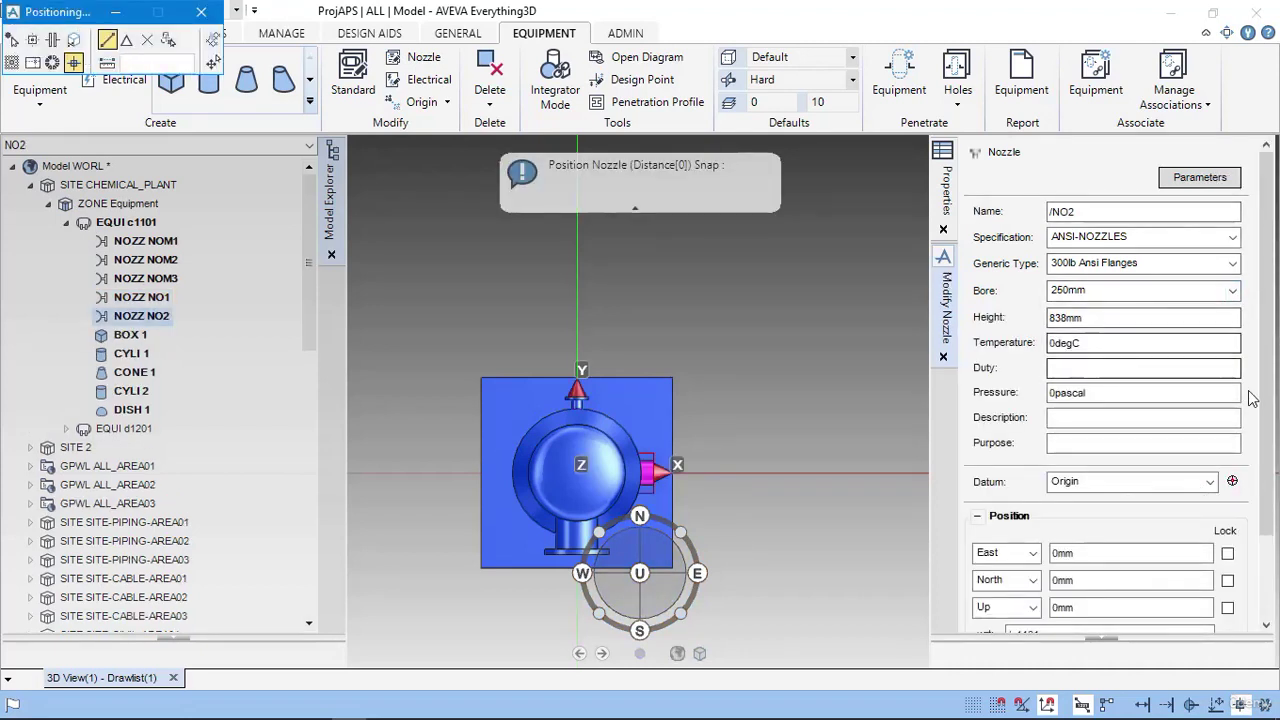
- Read nozzle N2's elevation in the training drawing PDF and set NO2's Up position to 3611mm in Everything3D
key(Tab)
key(Tab)
key(Tab)
key(Tab)
scroll(1150, 532, down, 2)
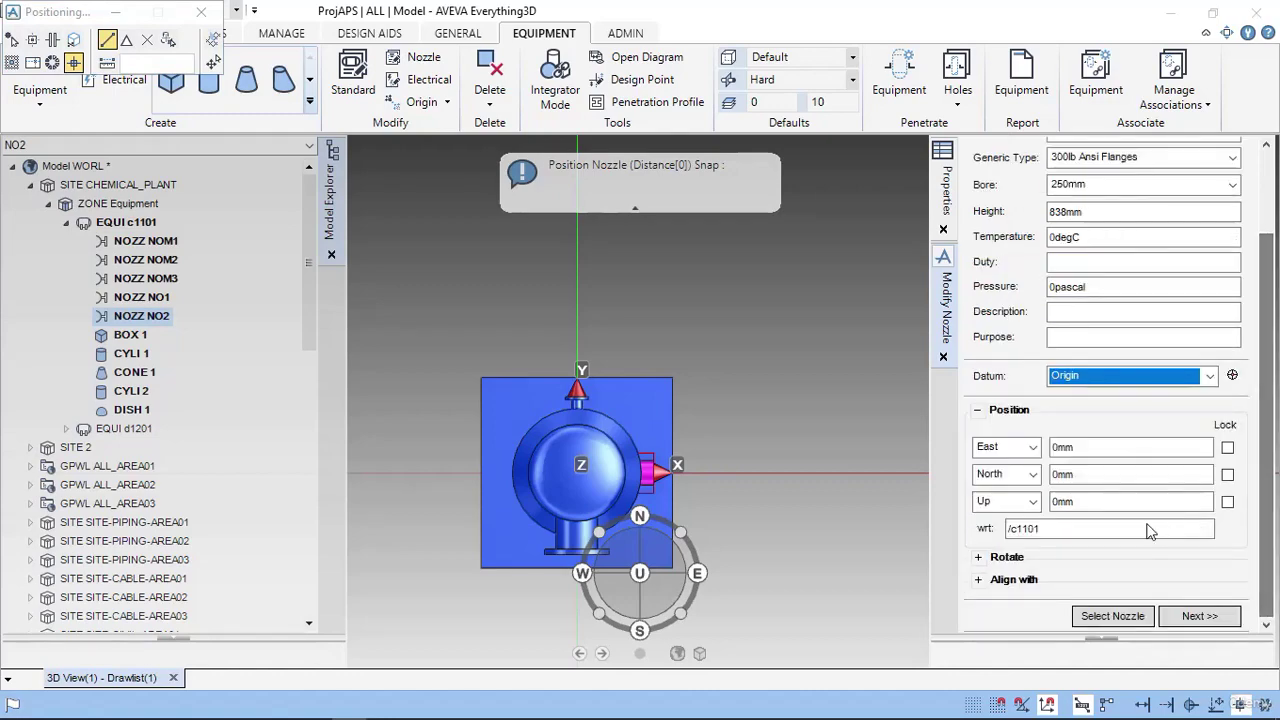
key(alt+Tab)
scroll(710, 369, up, 3)
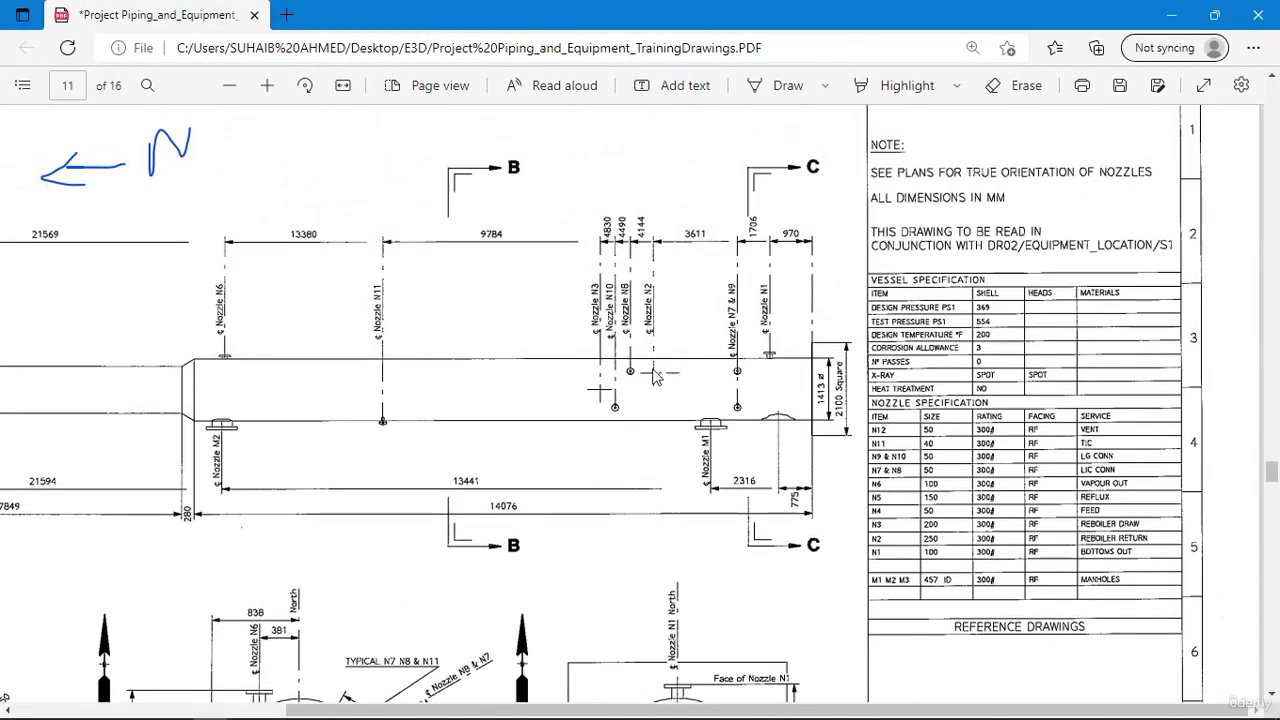
key(alt+Tab)
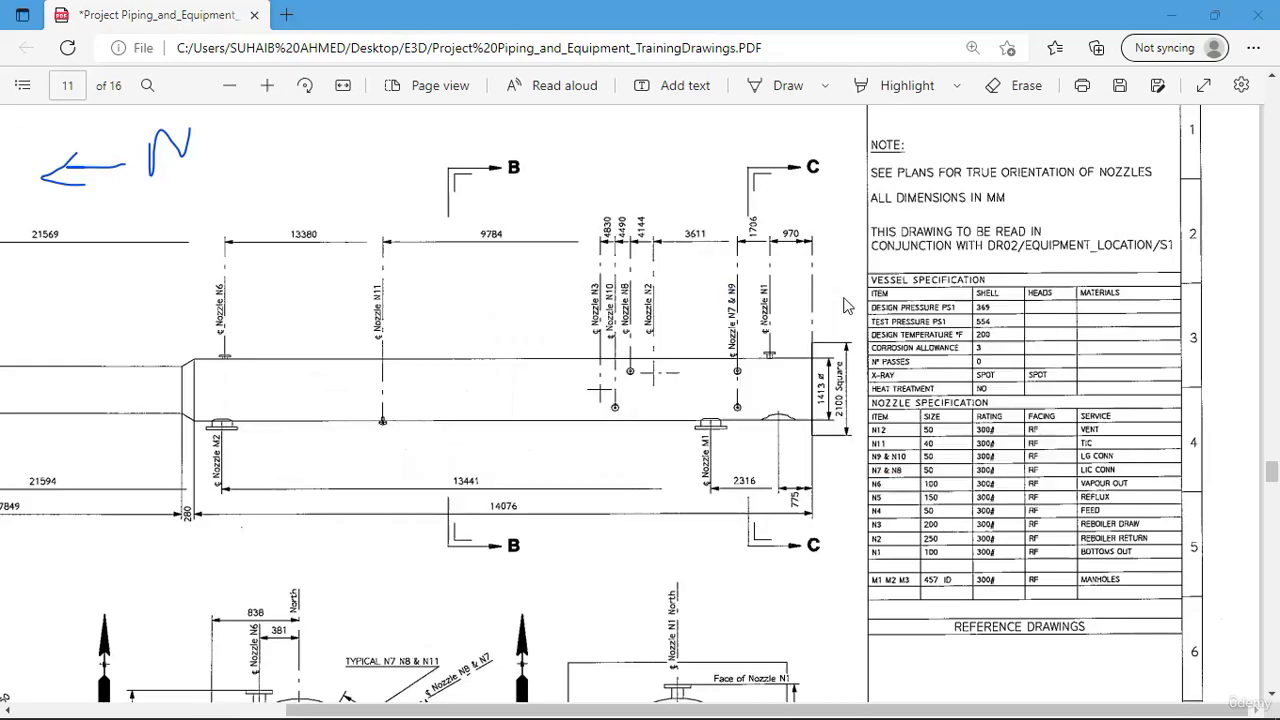
click(1137, 505)
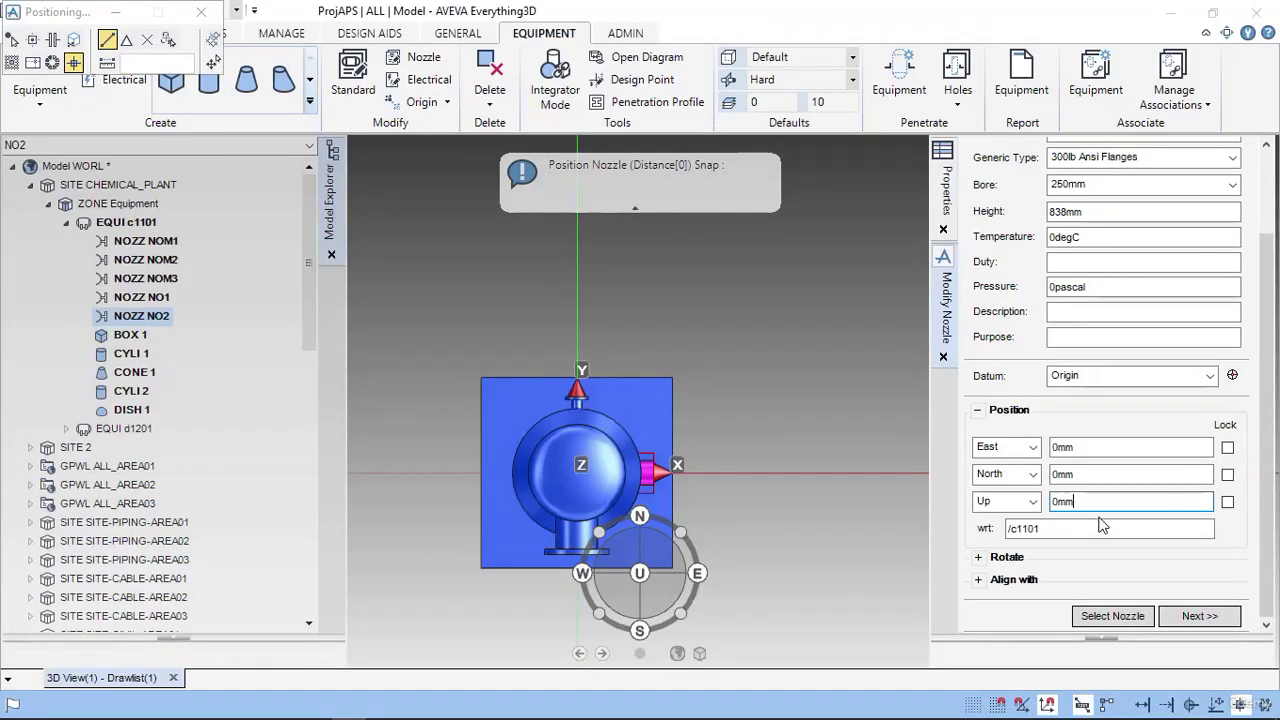
drag(1100, 505, 1050, 503)
text(3611)
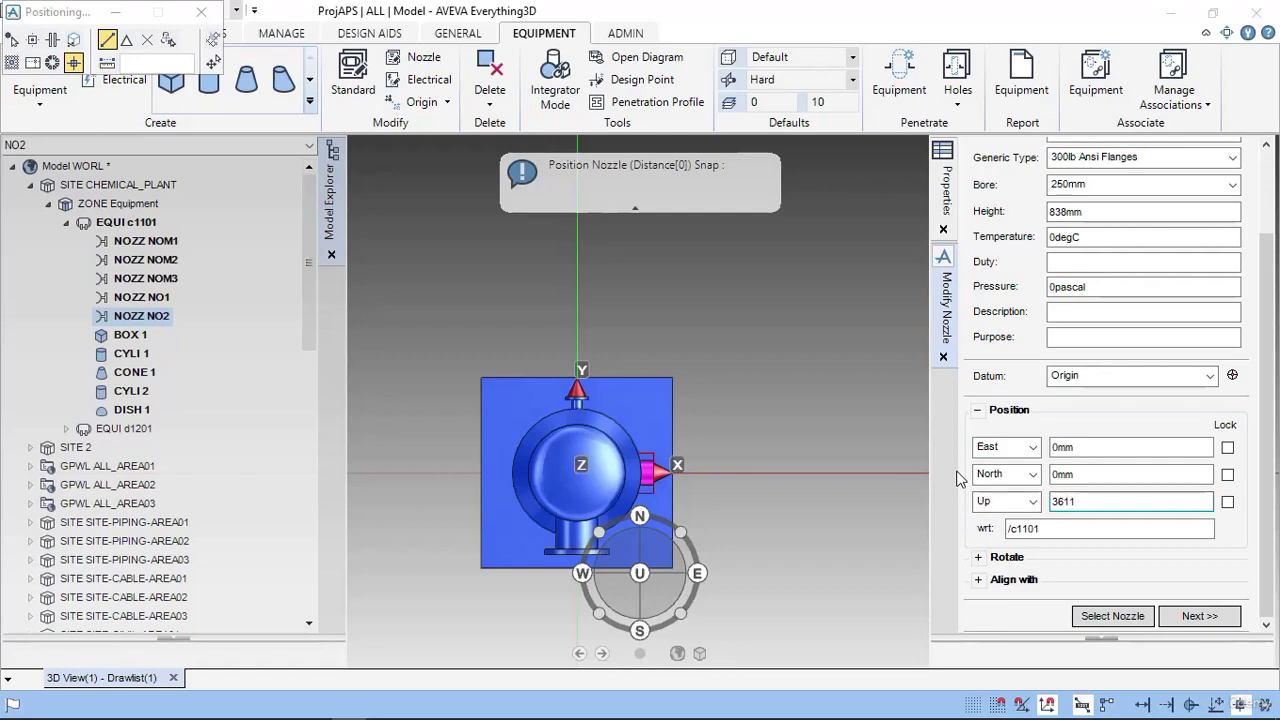
key(Return)
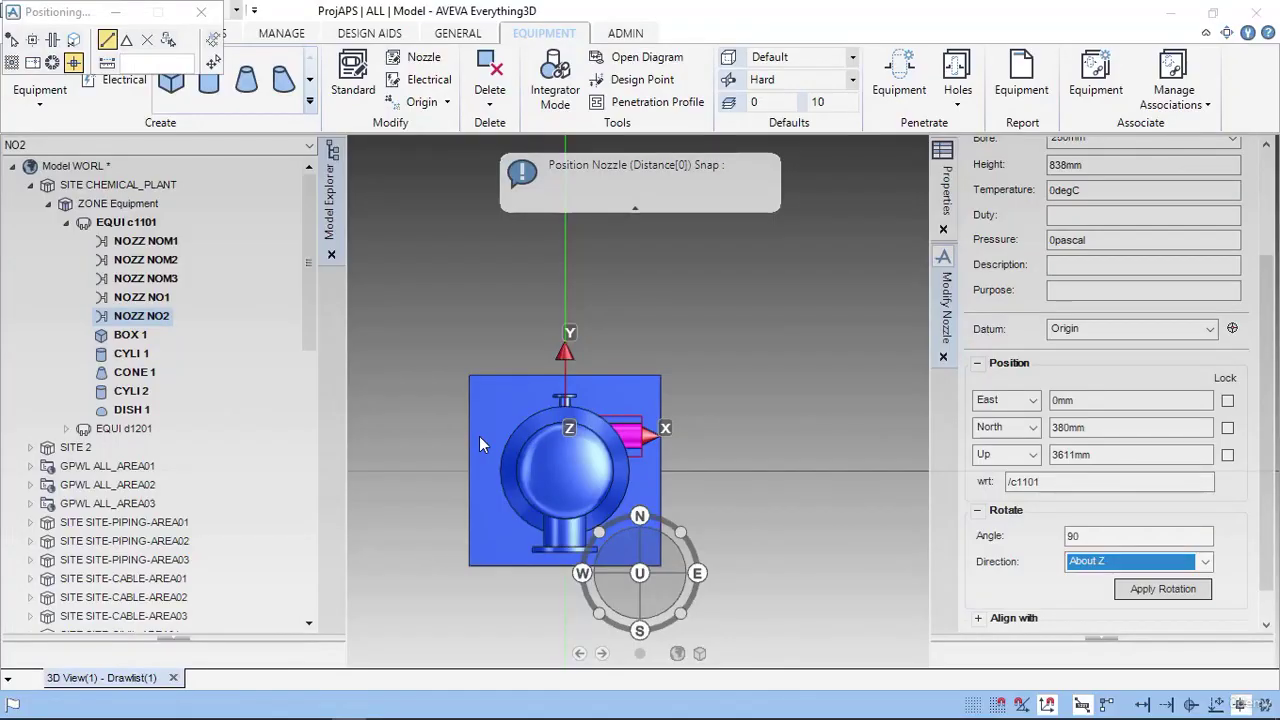
- Reset NO2's North position to 0mm and offset the nozzle 380mm to the West
click(1090, 428)
double_click(1090, 428)
text(0)
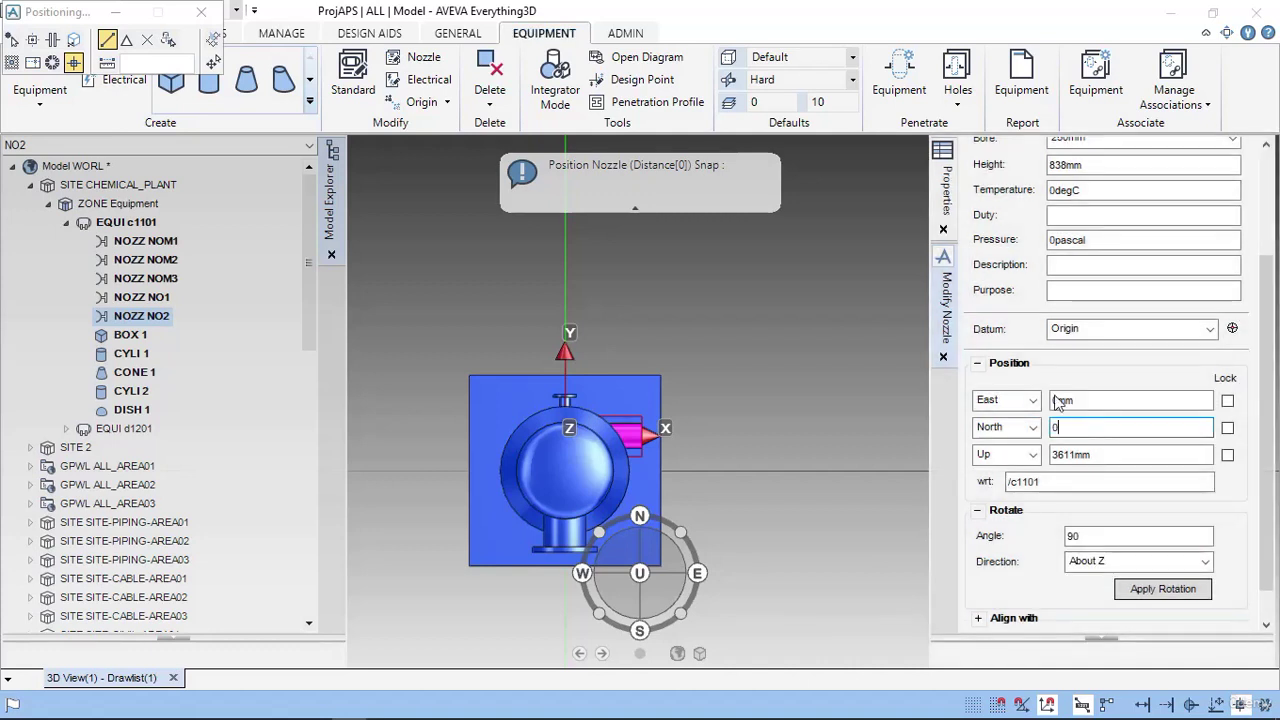
click(1010, 400)
click(1005, 434)
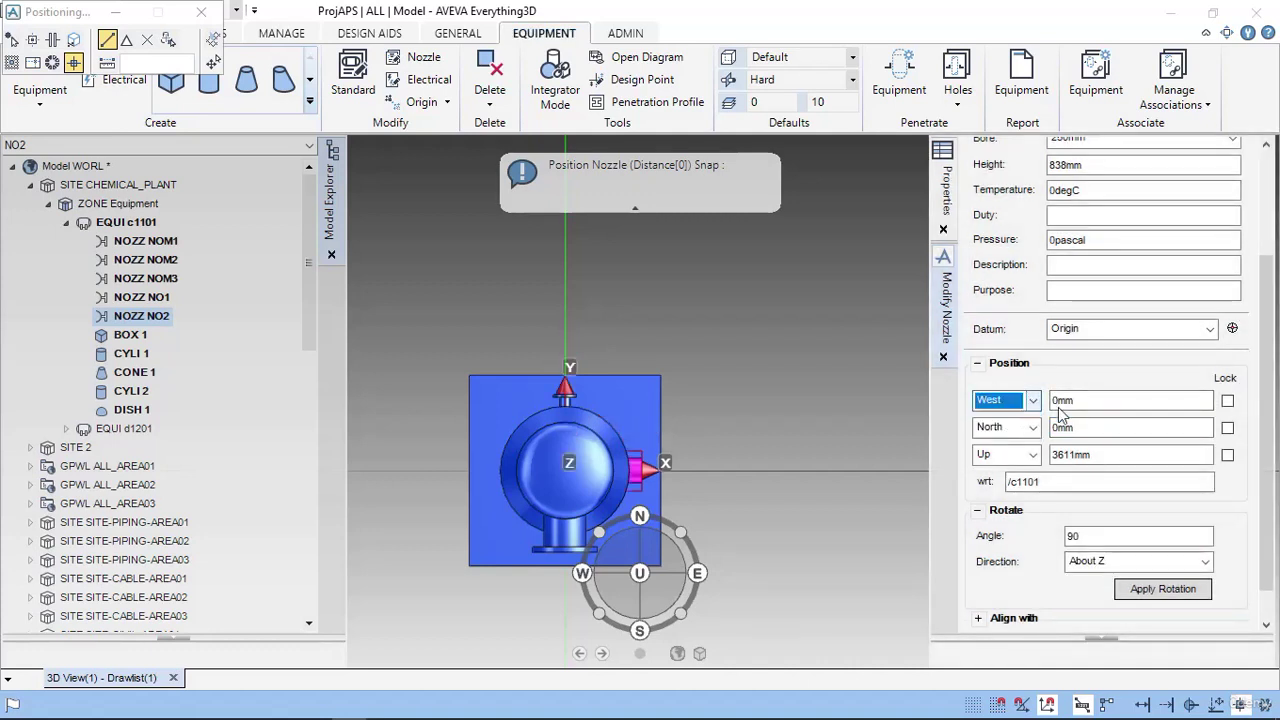
double_click(1058, 405)
text(380)
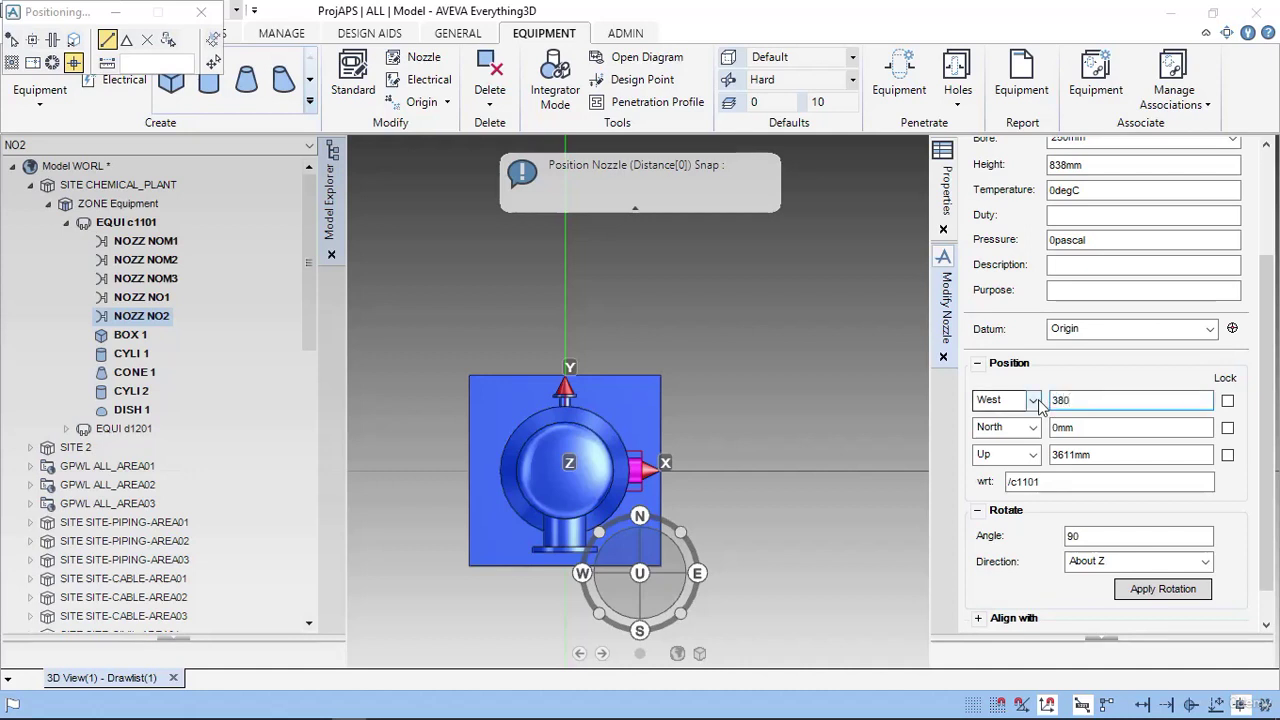
key(Return)
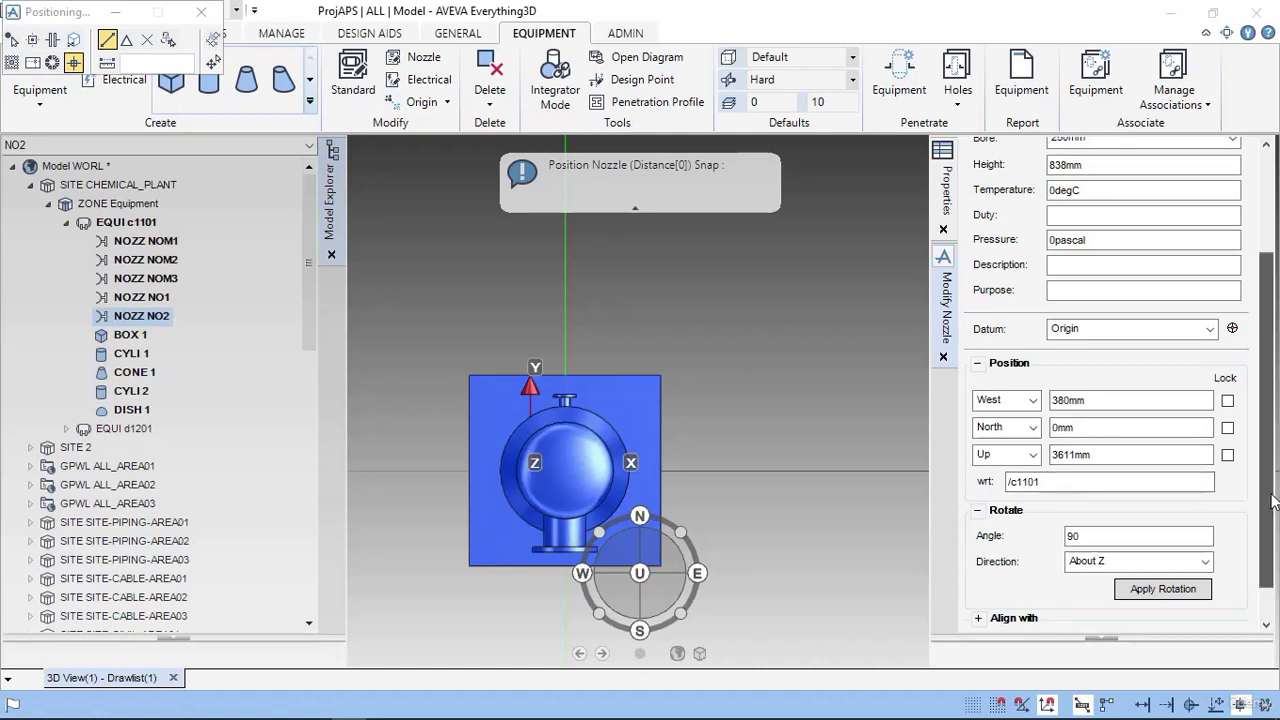
- Rotate nozzle NO2 about Z by applying a 90-degree rotation three times
drag(1273, 505, 1262, 532)
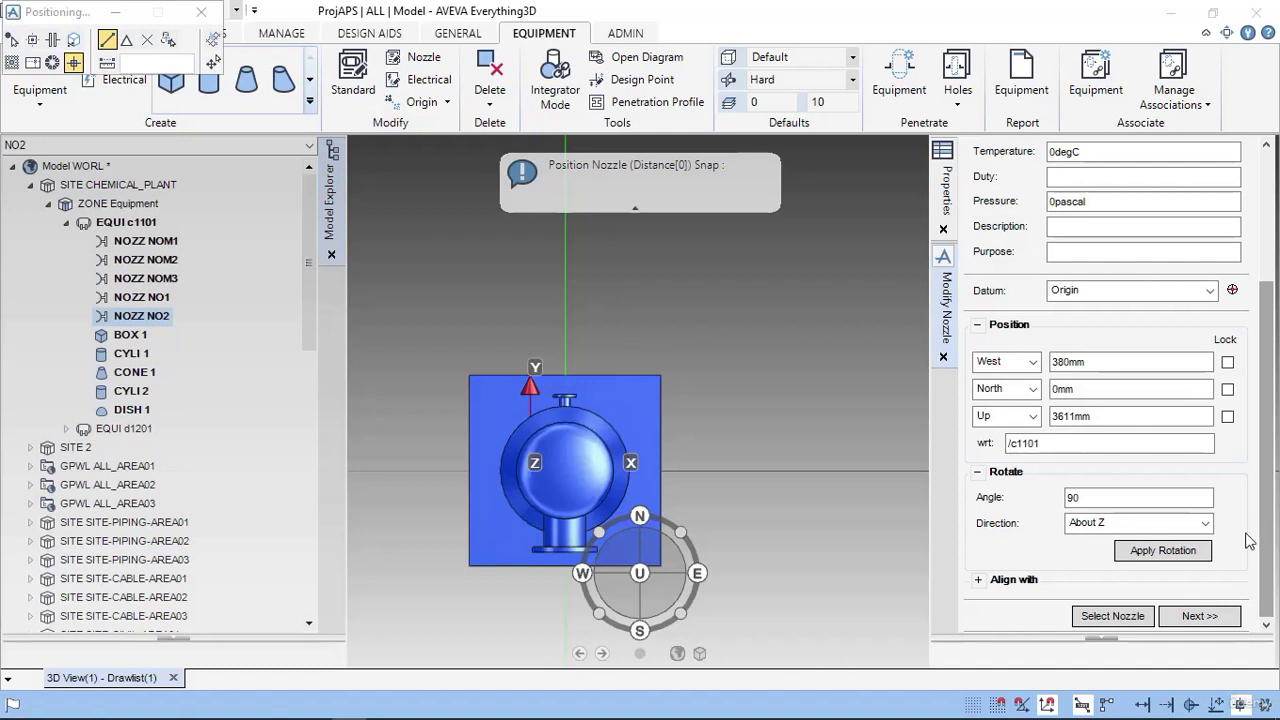
click(1175, 561)
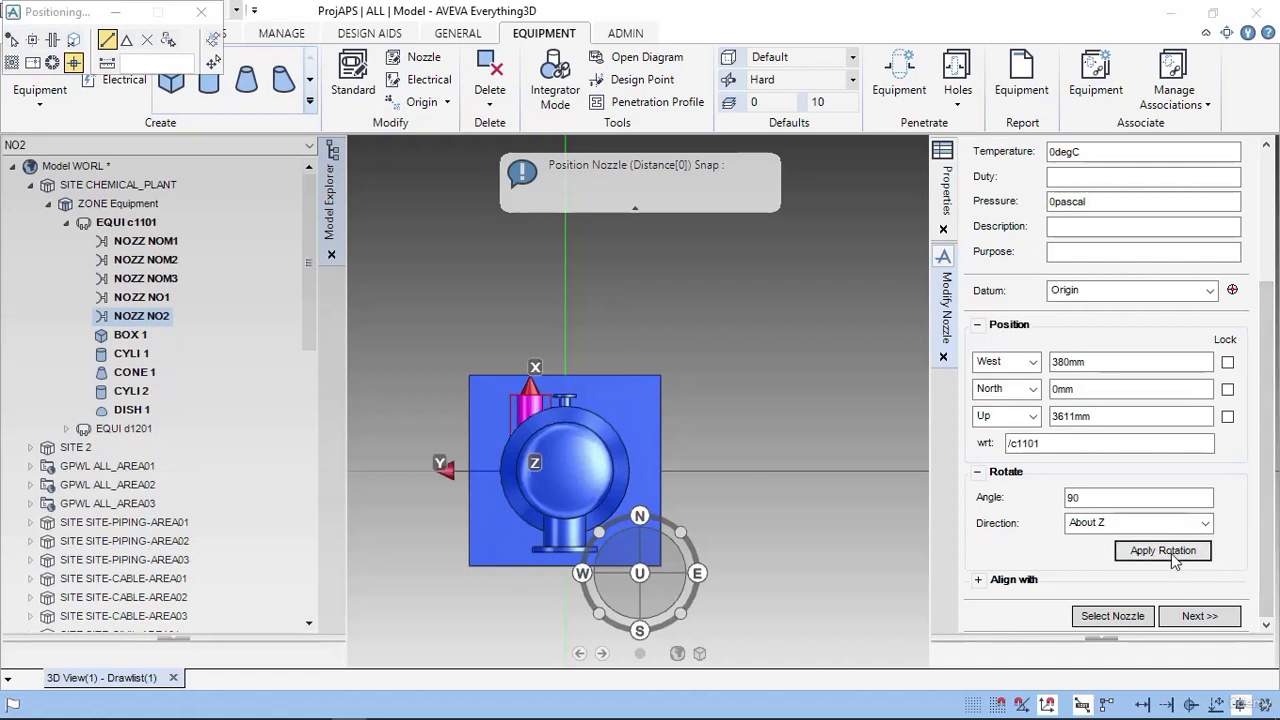
click(1171, 553)
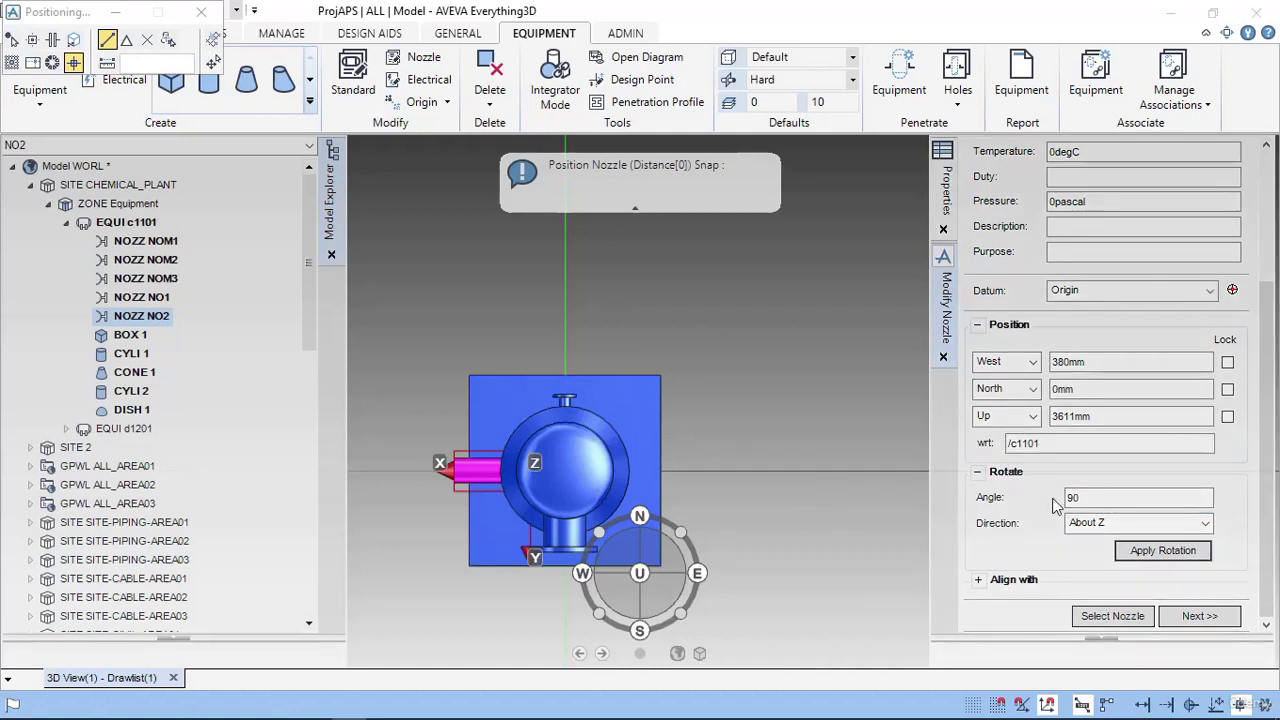
click(1181, 551)
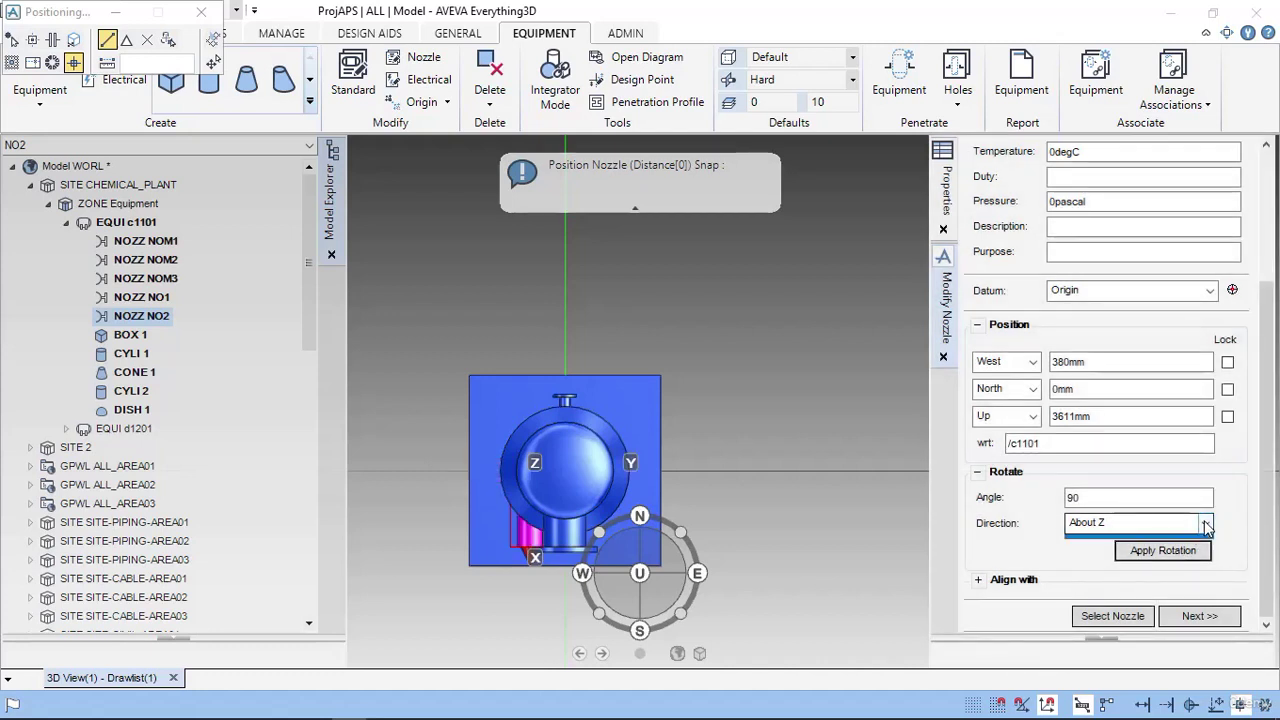
- Rotate nozzle NO2 by 90 degrees about X and by 90 degrees about Y
click(1160, 523)
click(1159, 542)
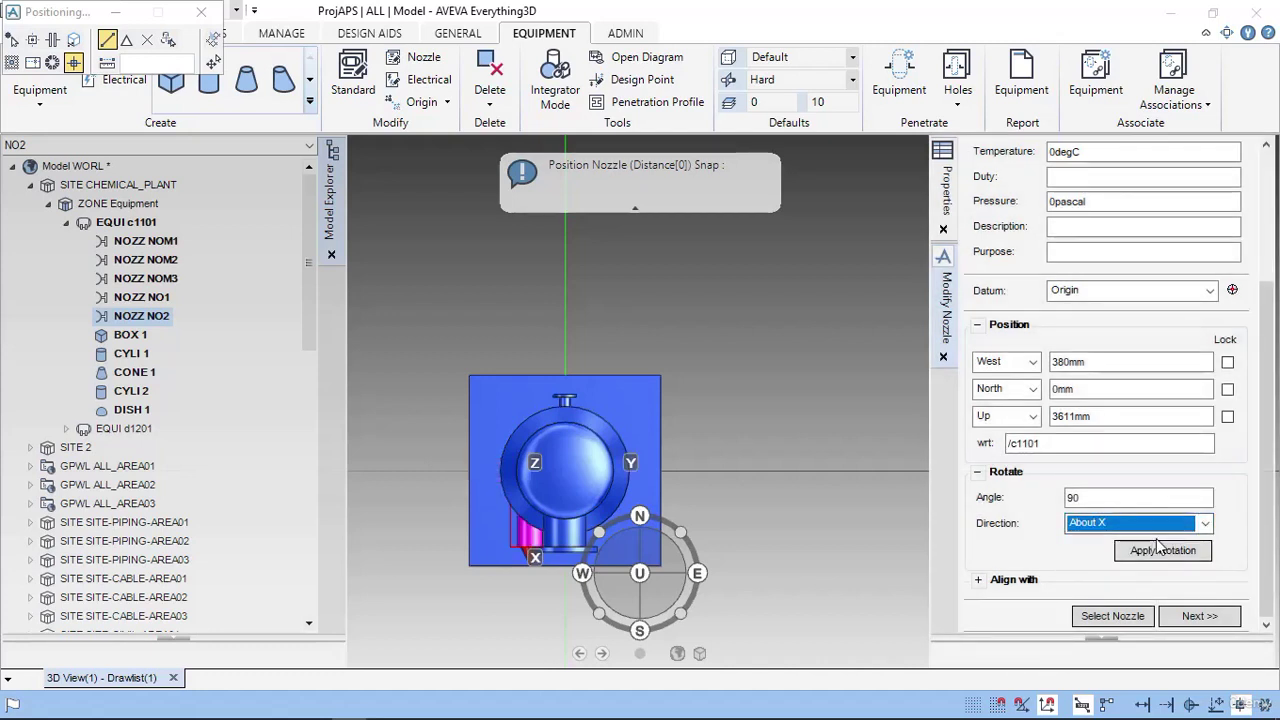
click(1162, 551)
click(1160, 523)
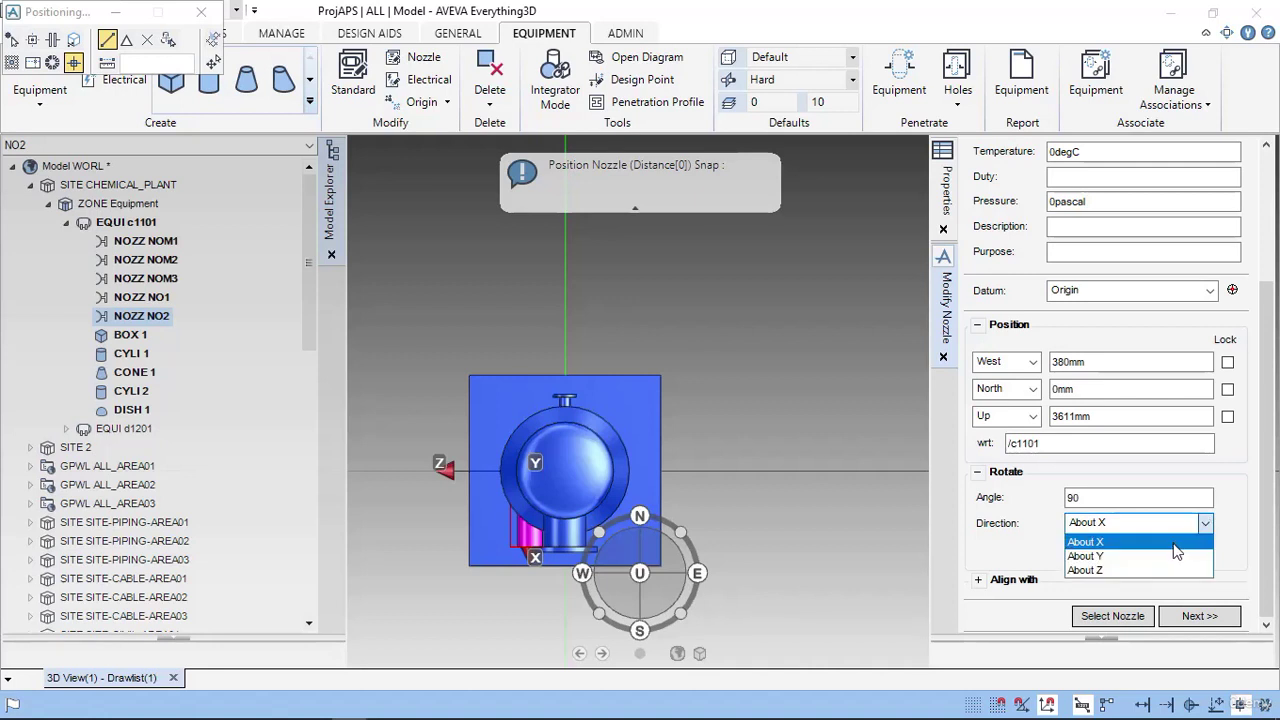
click(1160, 554)
click(1163, 551)
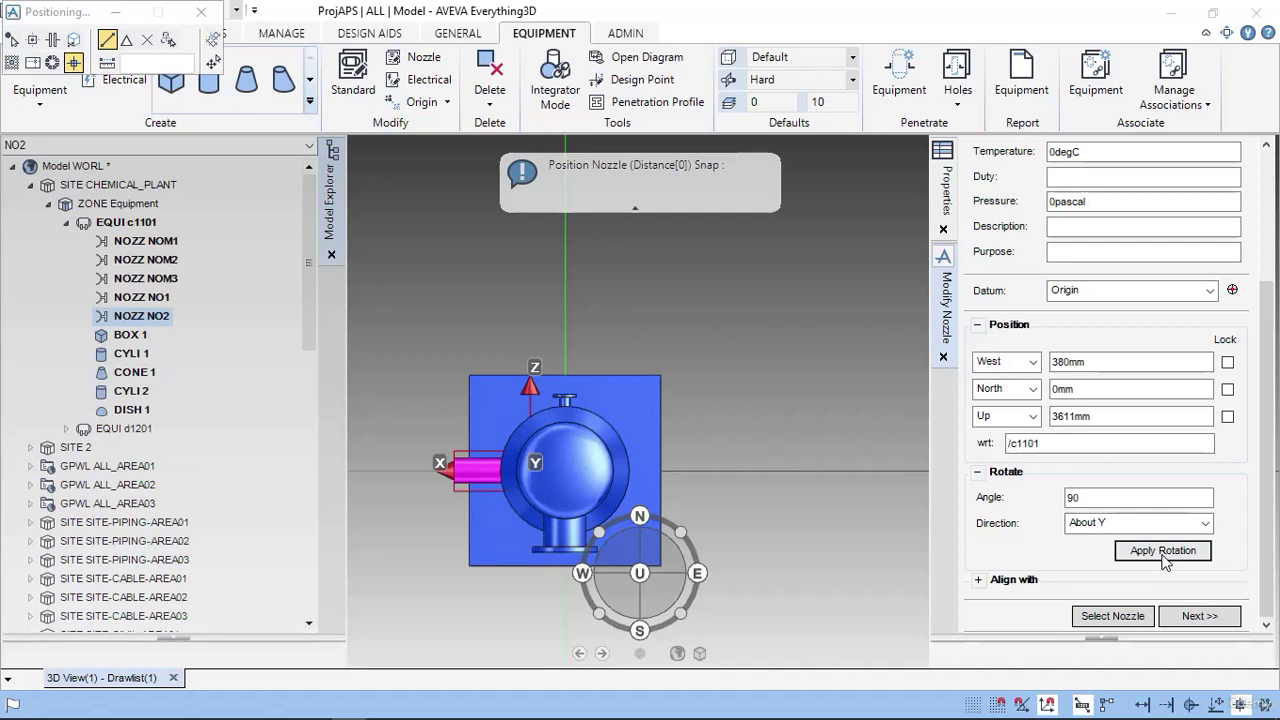
- Read nozzle N2's plan offsets in the training drawing PDF and set NO2's North position to 380mm in Everything3D
key(alt+Tab)
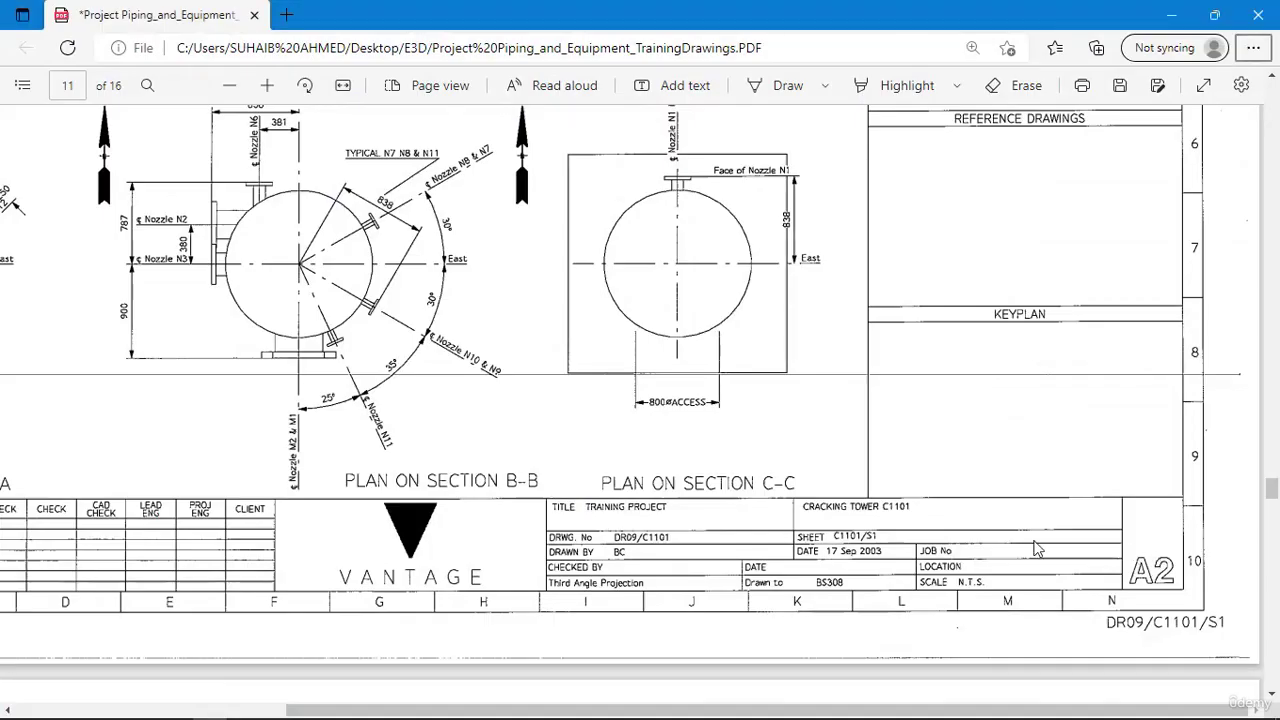
scroll(960, 570, up, 3)
scroll(958, 574, up, 4)
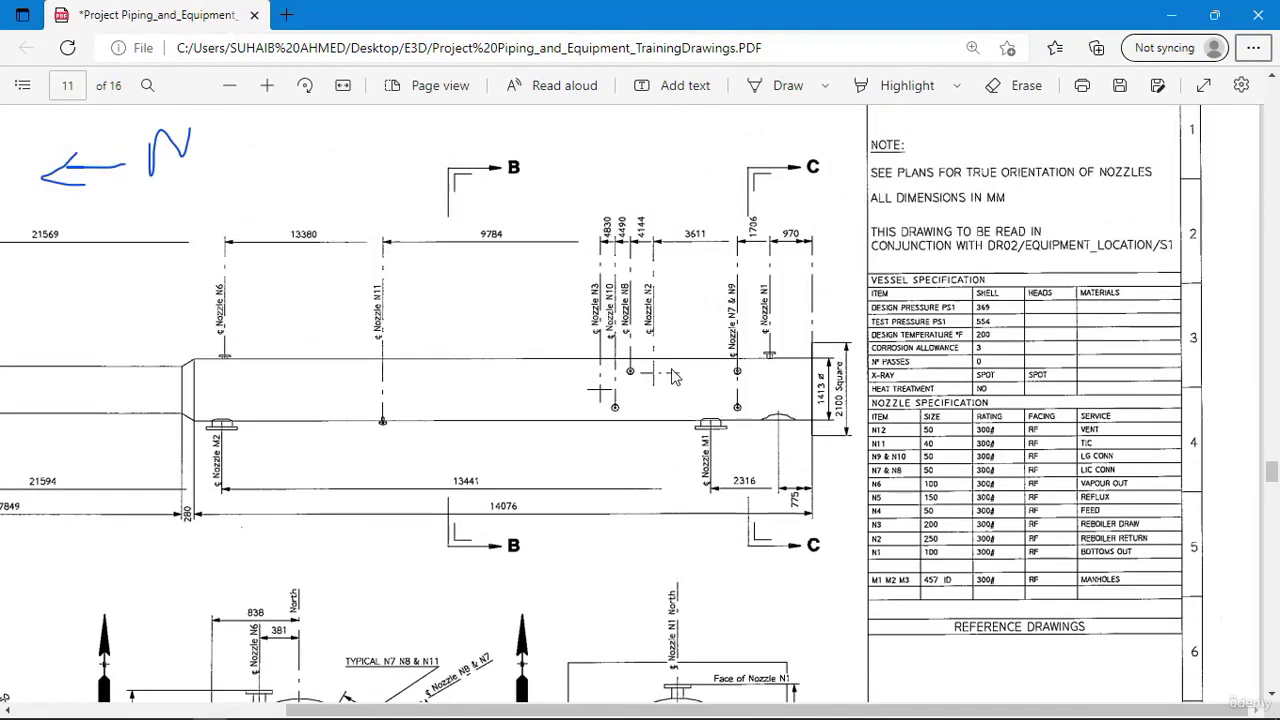
scroll(685, 395, down, 4)
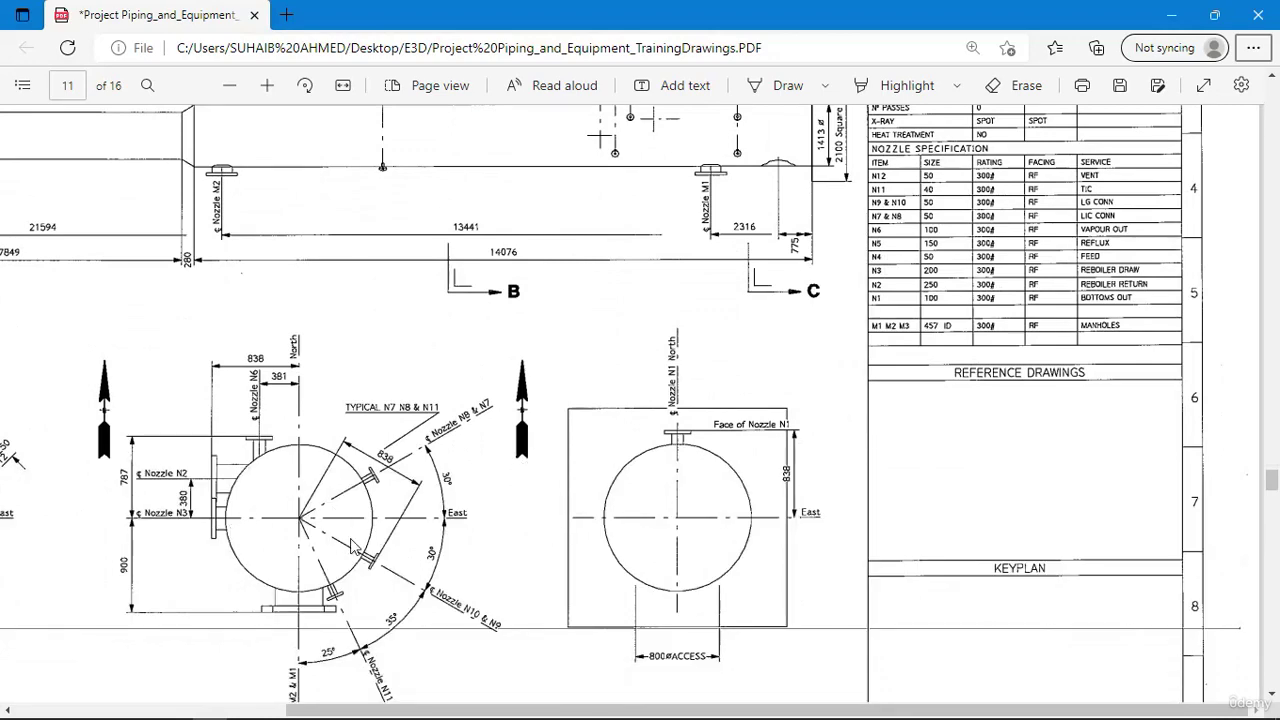
key(alt+Tab)
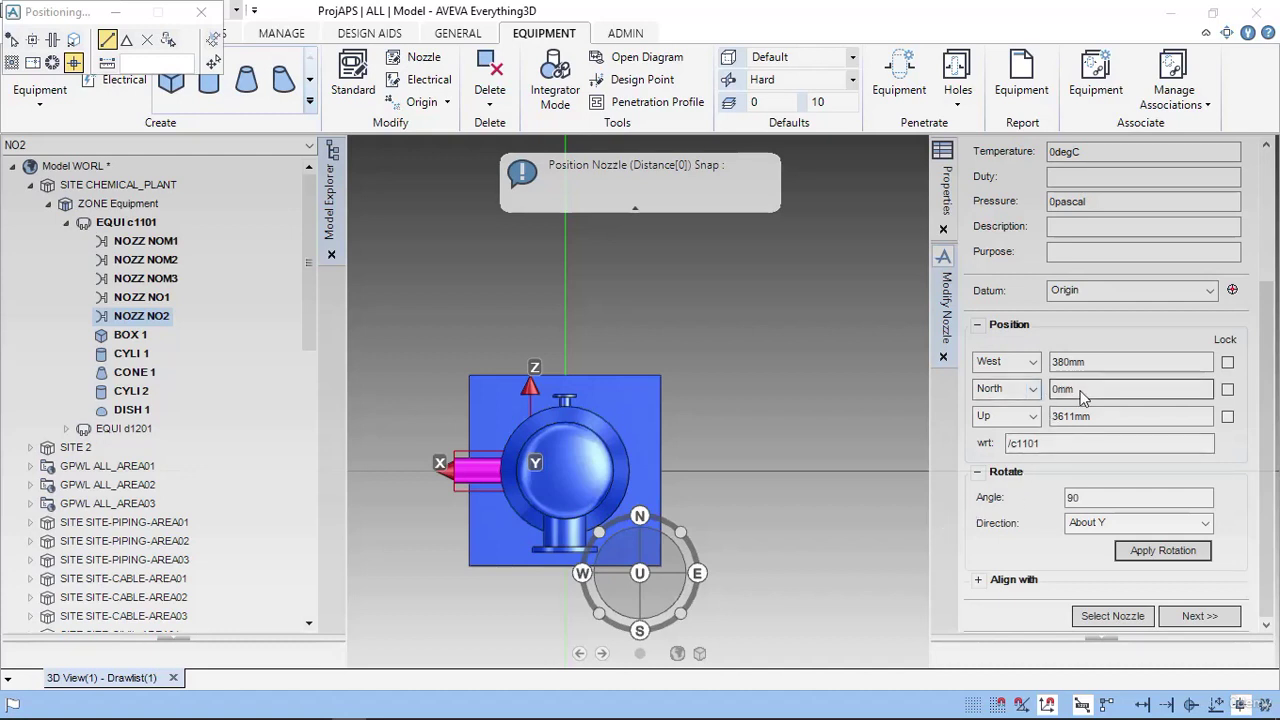
key(alt+Tab)
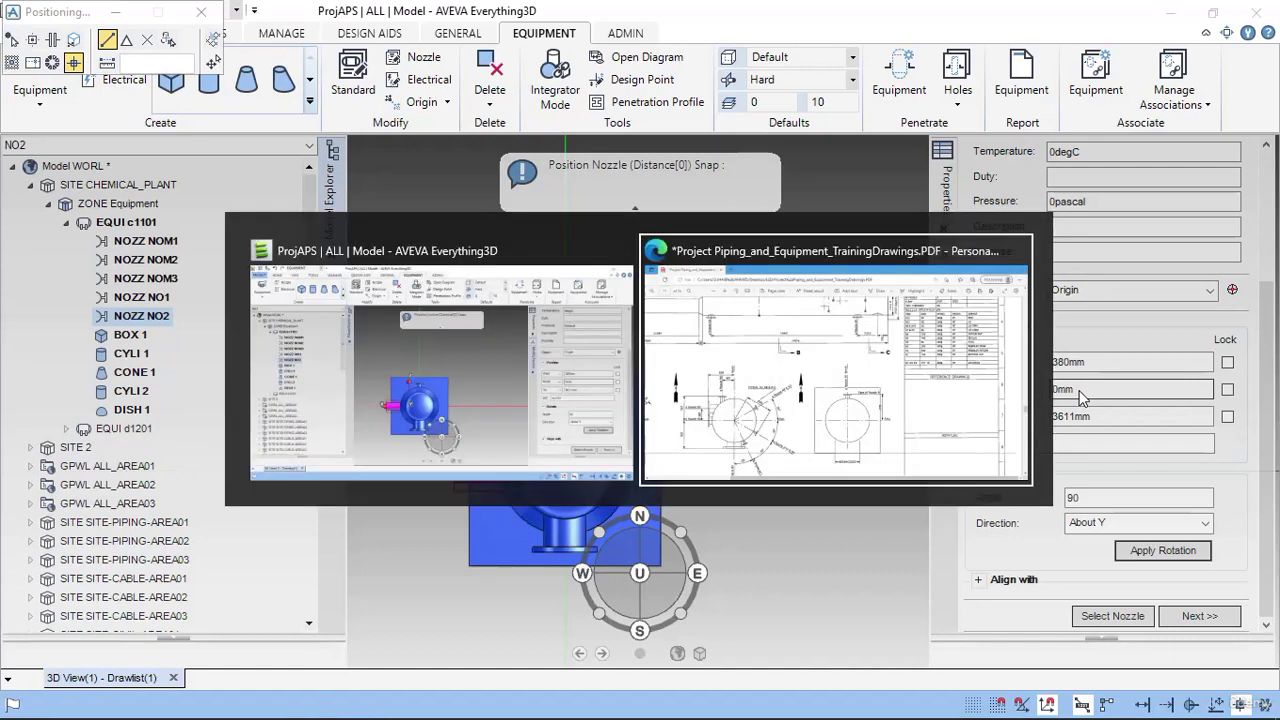
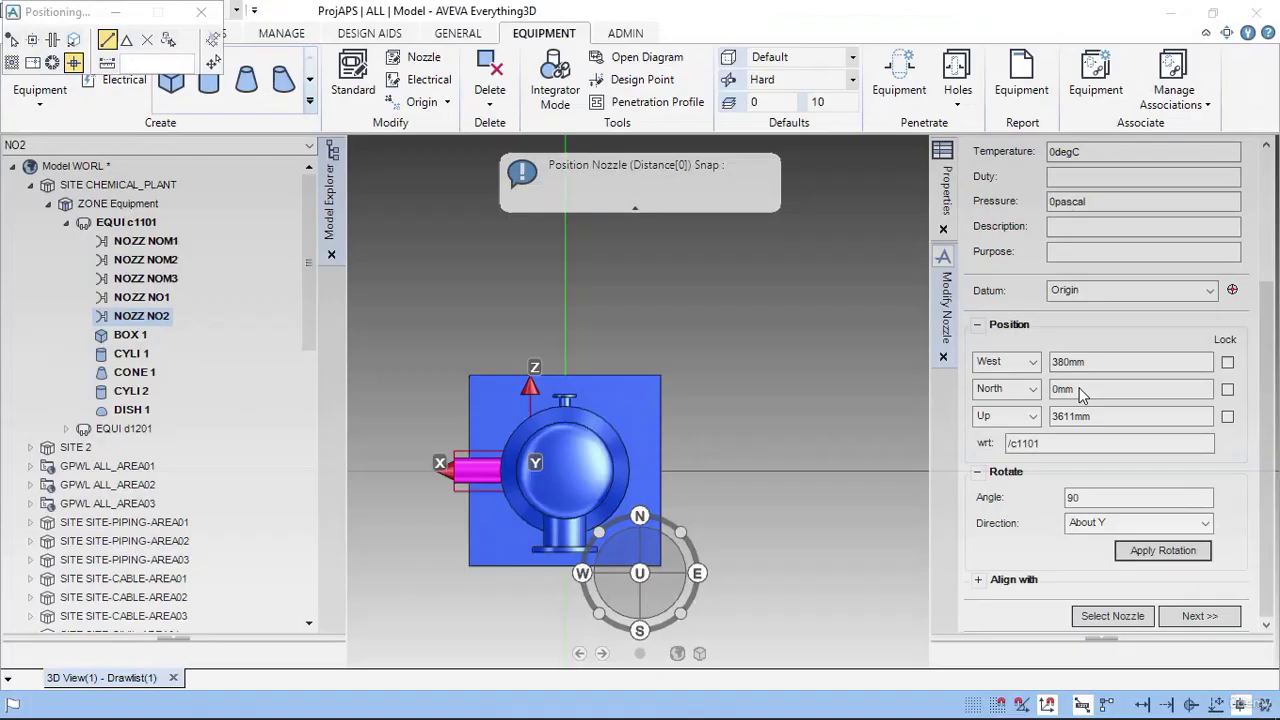
double_click(1078, 393)
text(380)
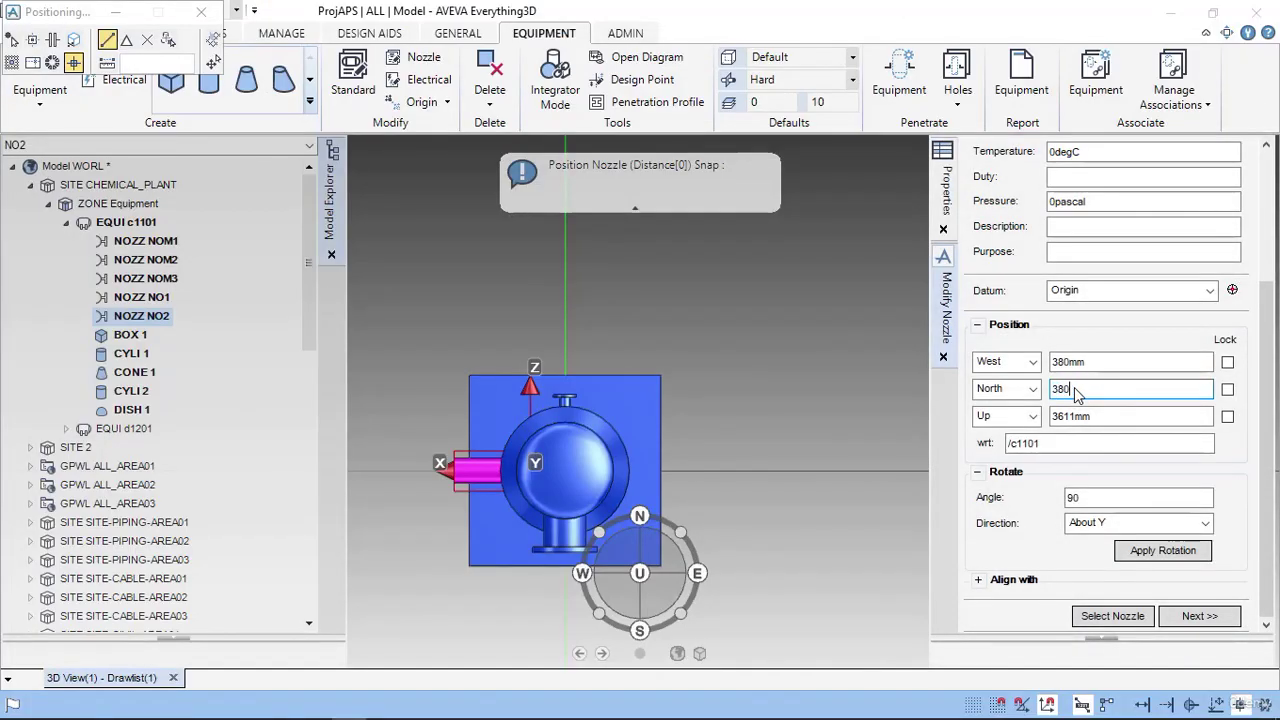
- Check nozzle N2's face distance in the training drawing PDF and set NO2's West position to 838mm in Everything3D
key(alt+Tab)
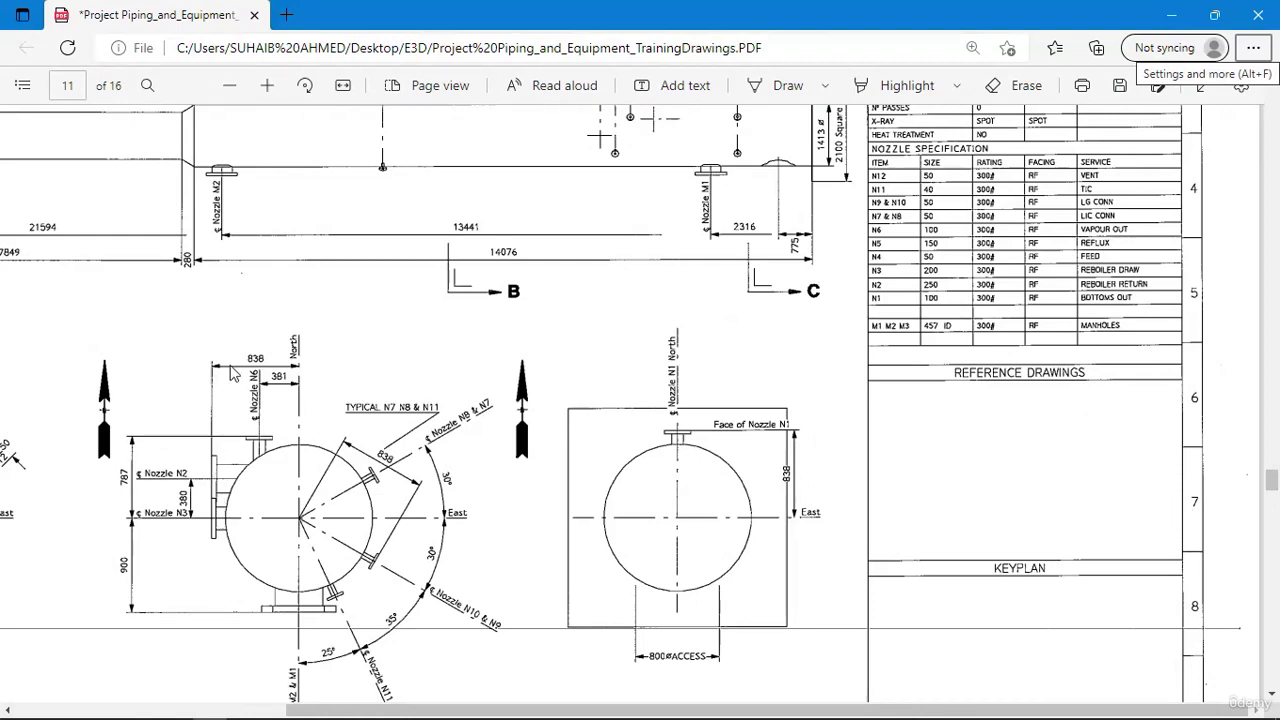
key(alt+Tab)
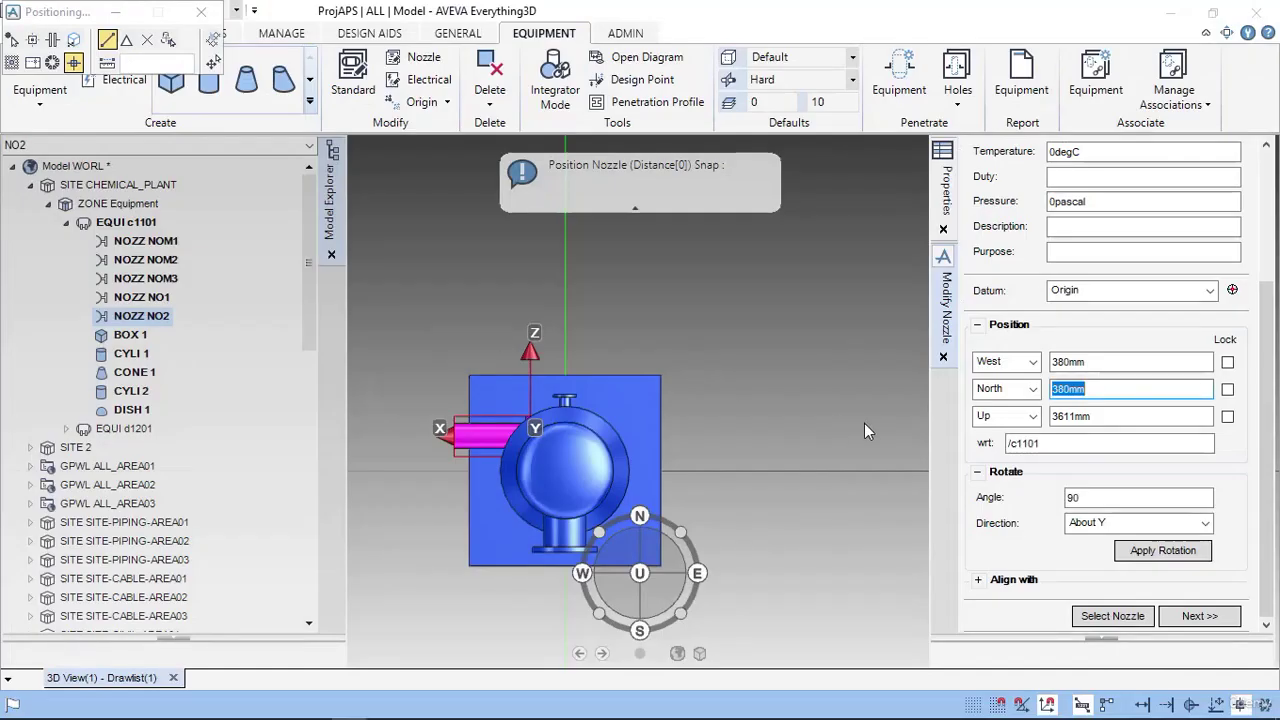
double_click(1134, 364)
text(838)
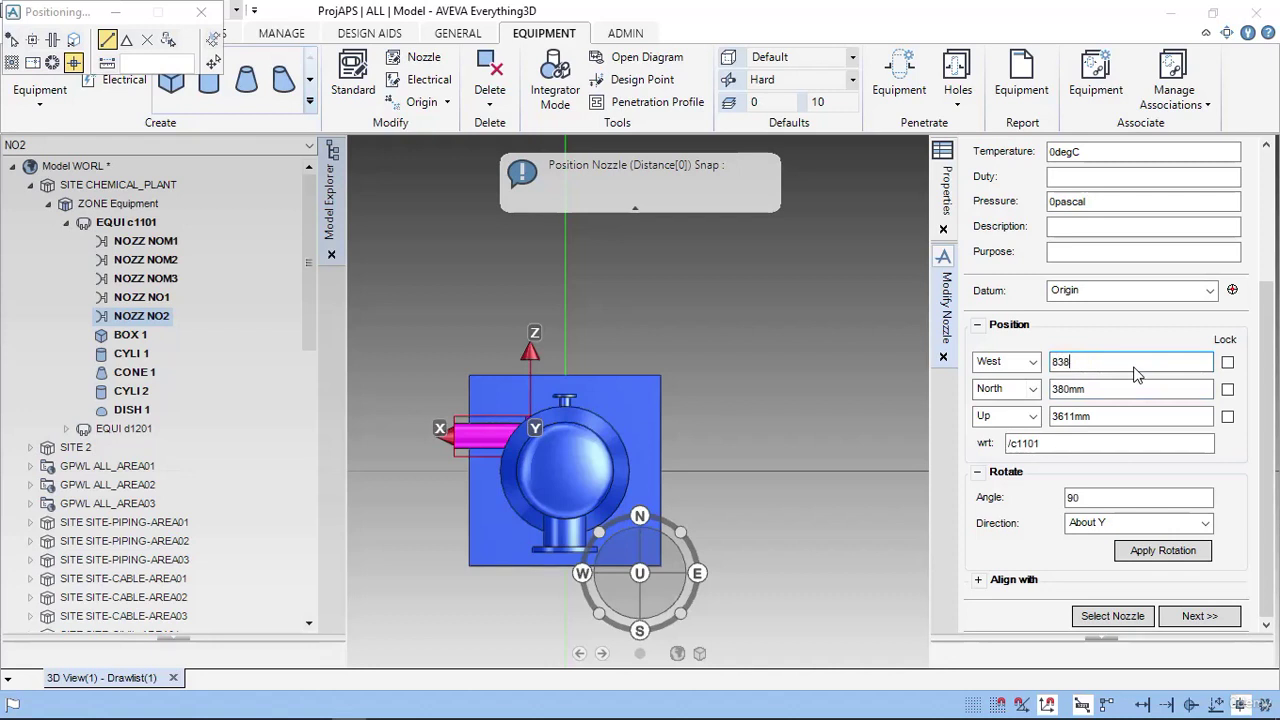
key(Return)
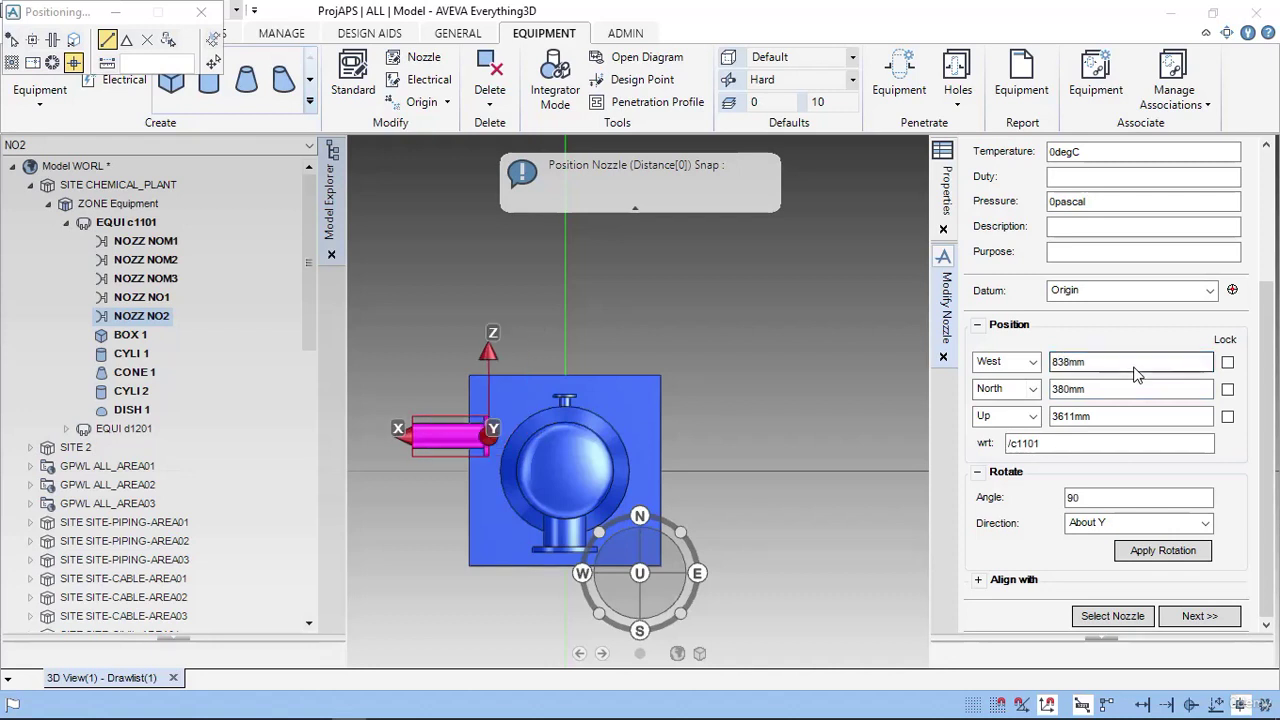
- Rotate nozzle NO2 about Y by applying the 90-degree rotation twice, and proceed to creating another nozzle
click(1166, 552)
click(1166, 552)
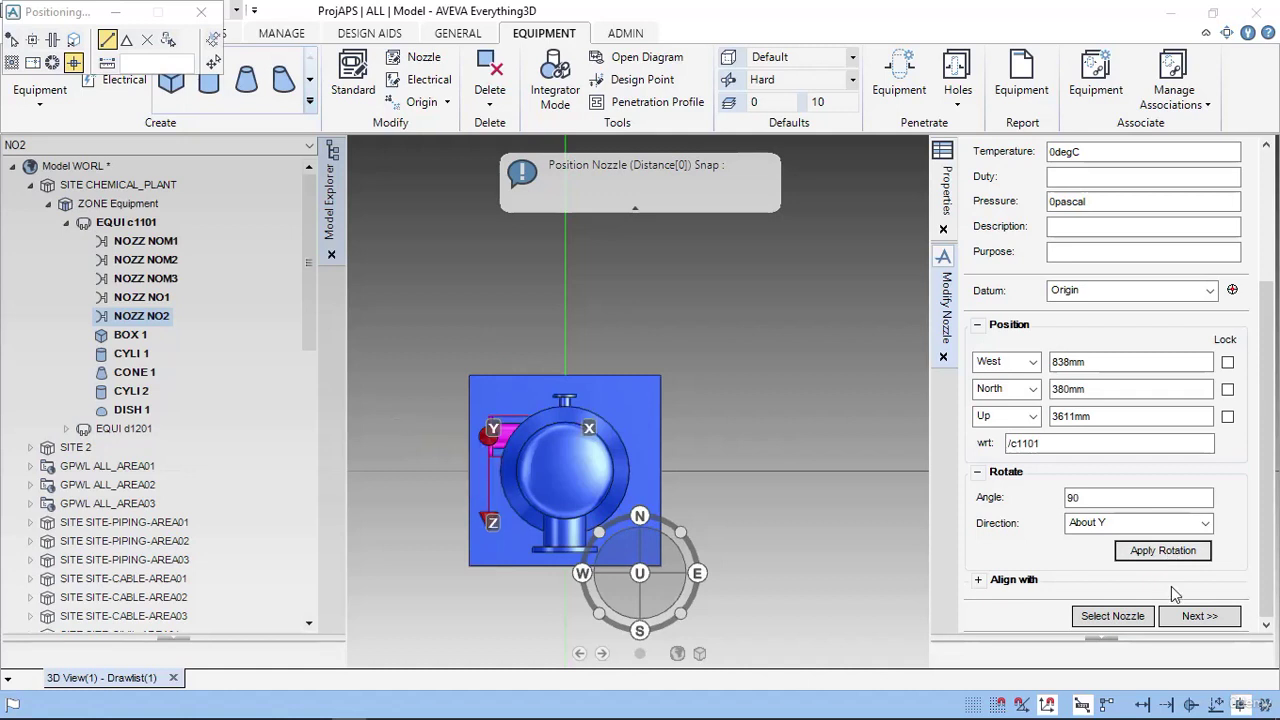
click(1199, 617)
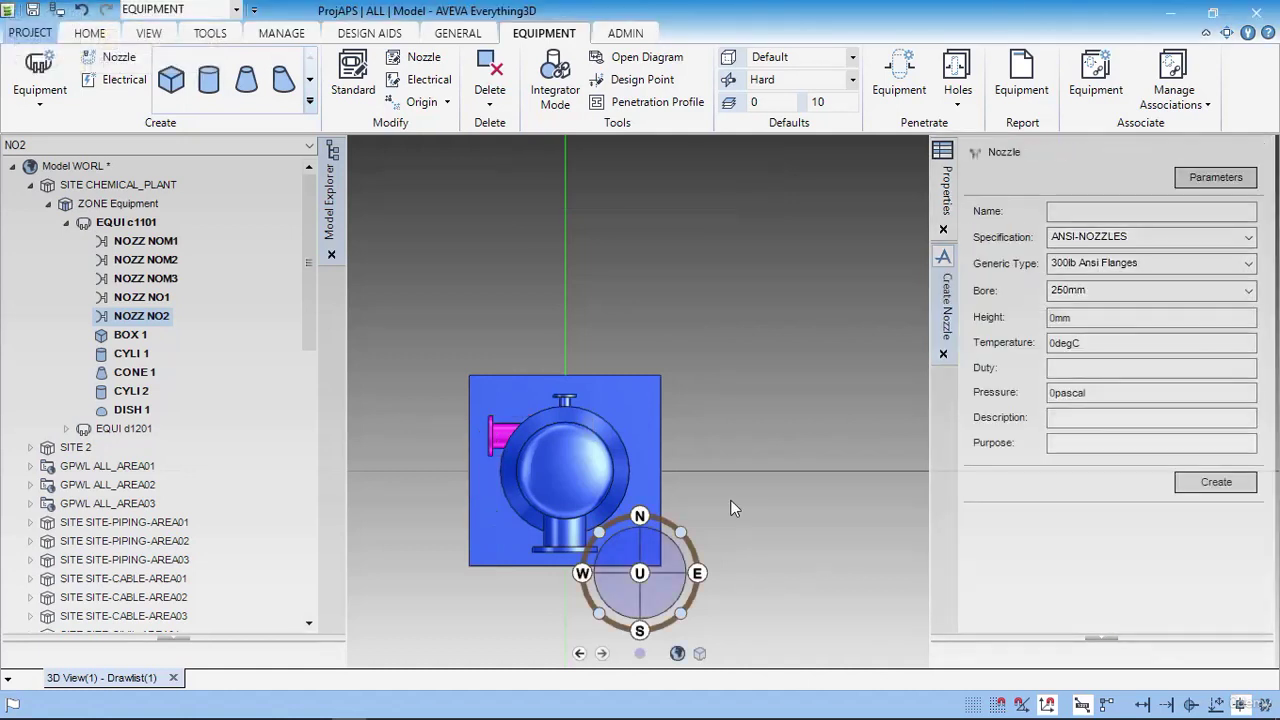
- Check the nozzle specification in the training drawing PDF, name the new nozzle "NO3." in Everything3D, and set its bore to 200mm
key(alt+Tab)
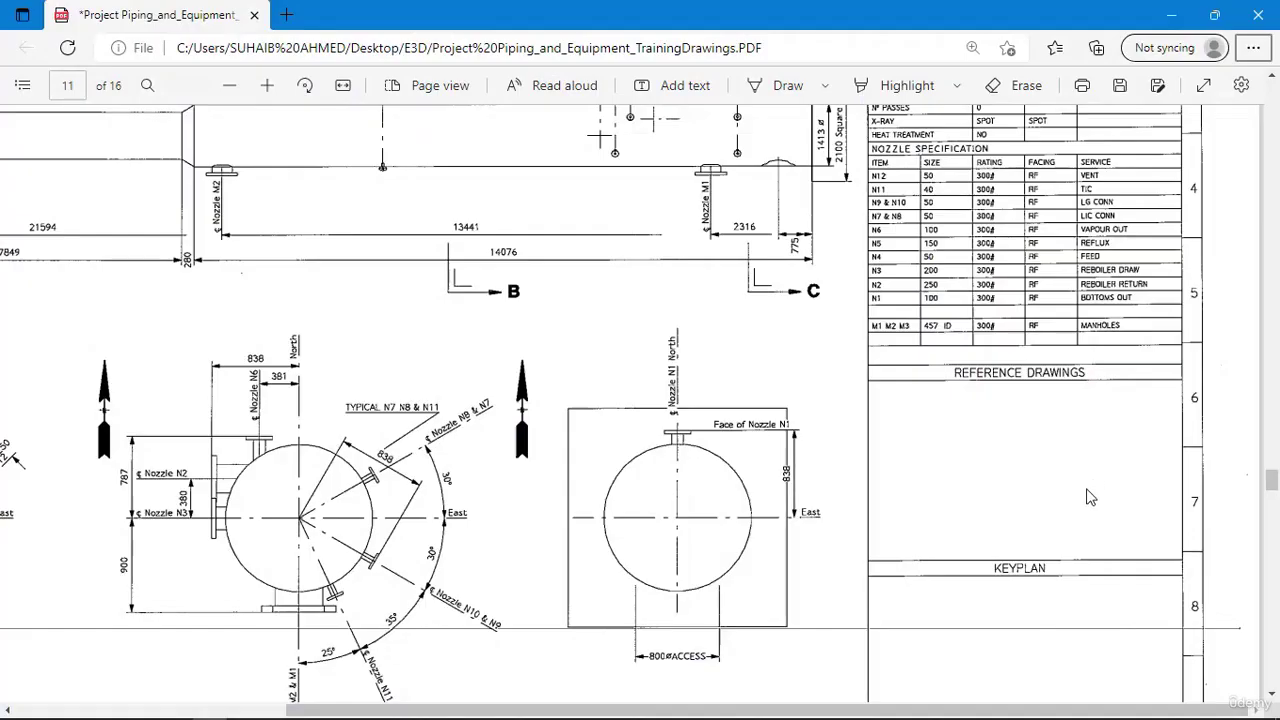
key(alt+Tab)
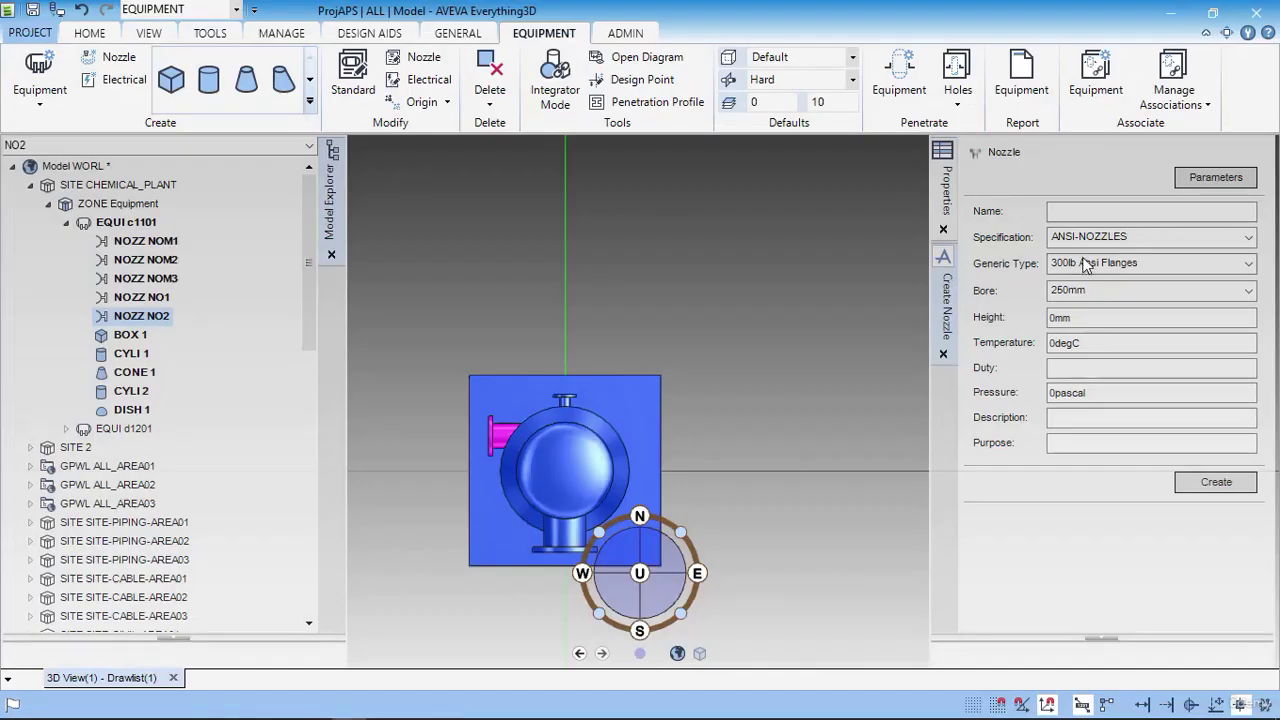
click(1121, 212)
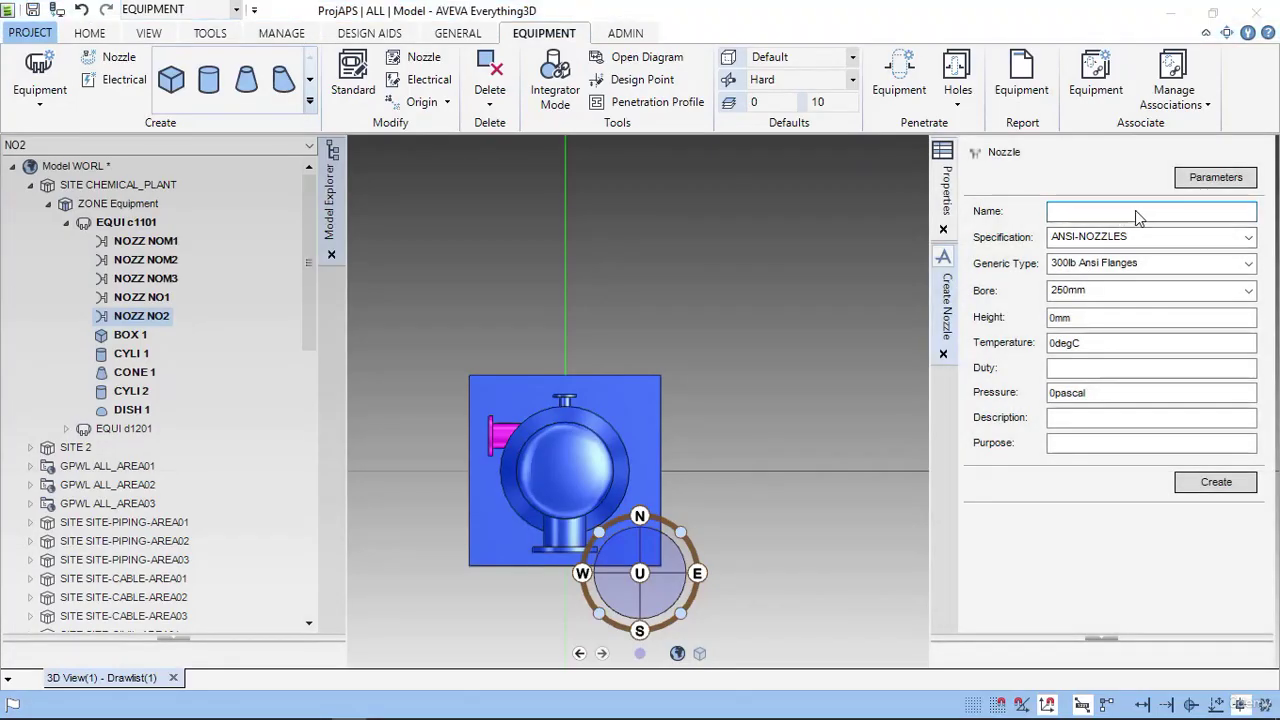
text(NO3)
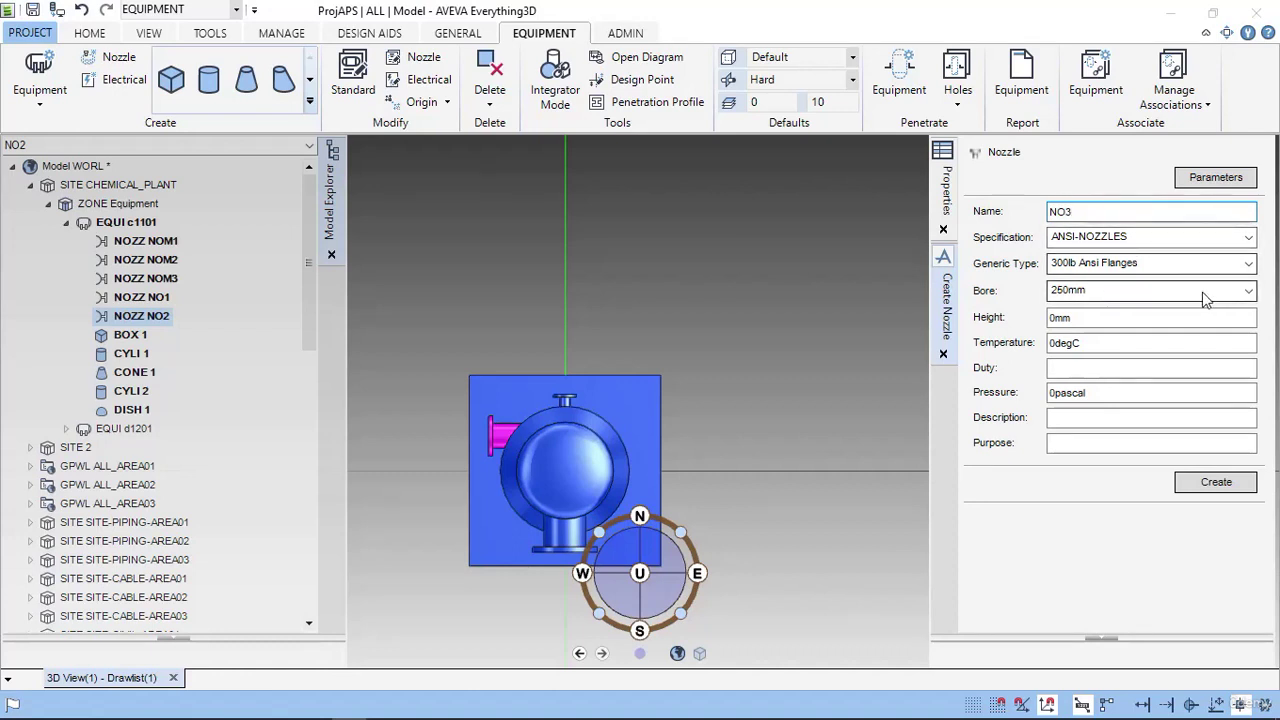
click(1245, 291)
click(640, 392)
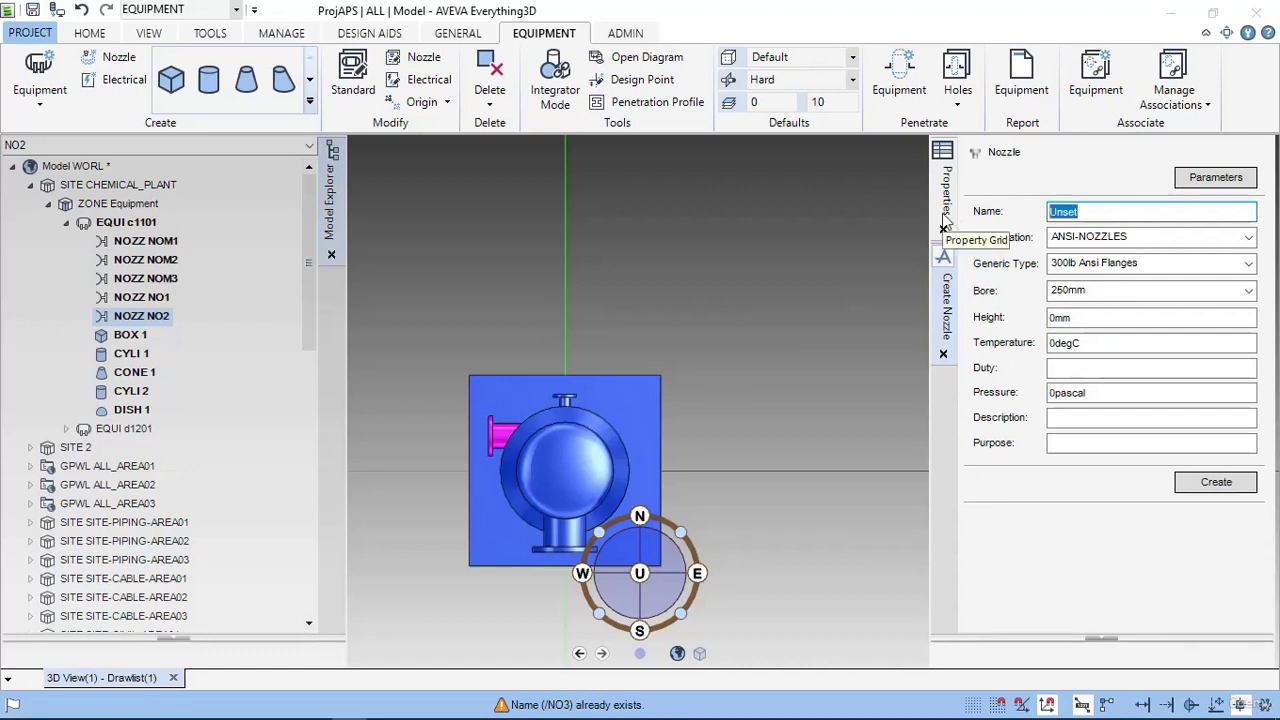
text(NO3.)
click(1248, 291)
scroll(1248, 291, up, 1)
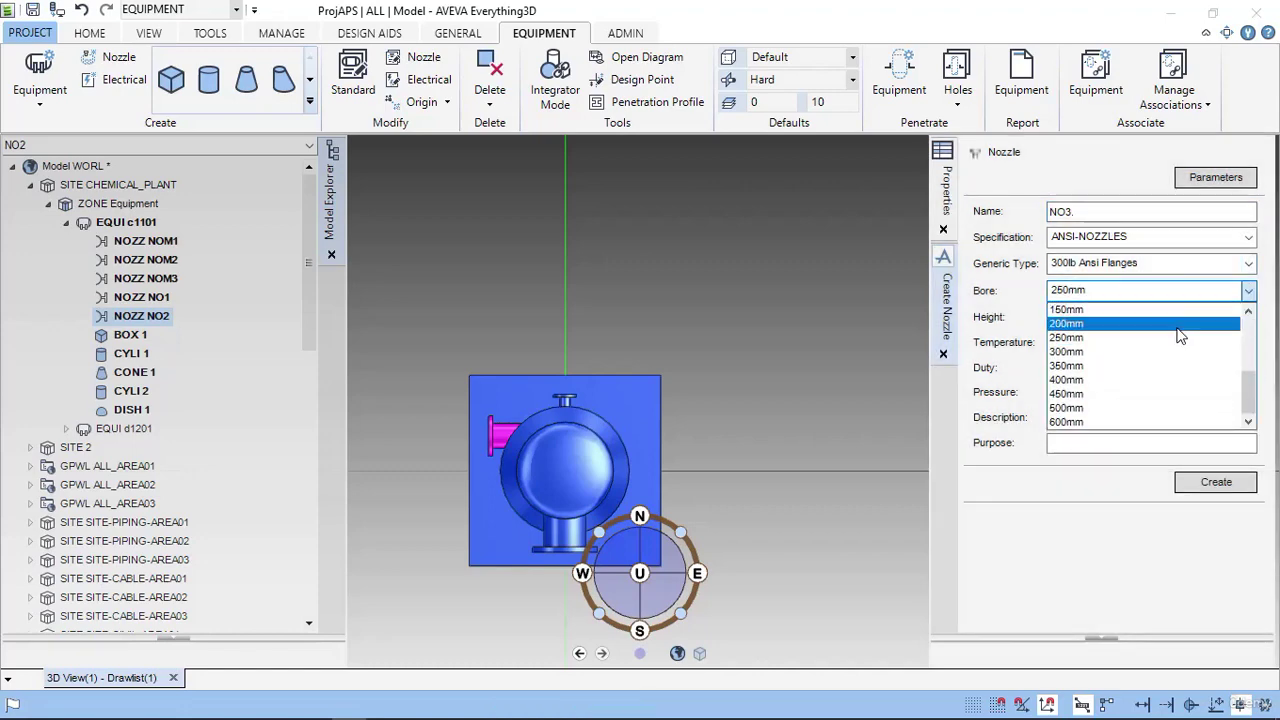
click(1100, 322)
- Check nozzle N3's dimensions in the training drawing PDF, then set the new nozzle's height to 838mm in Everything3D and create it
key(alt+Tab)
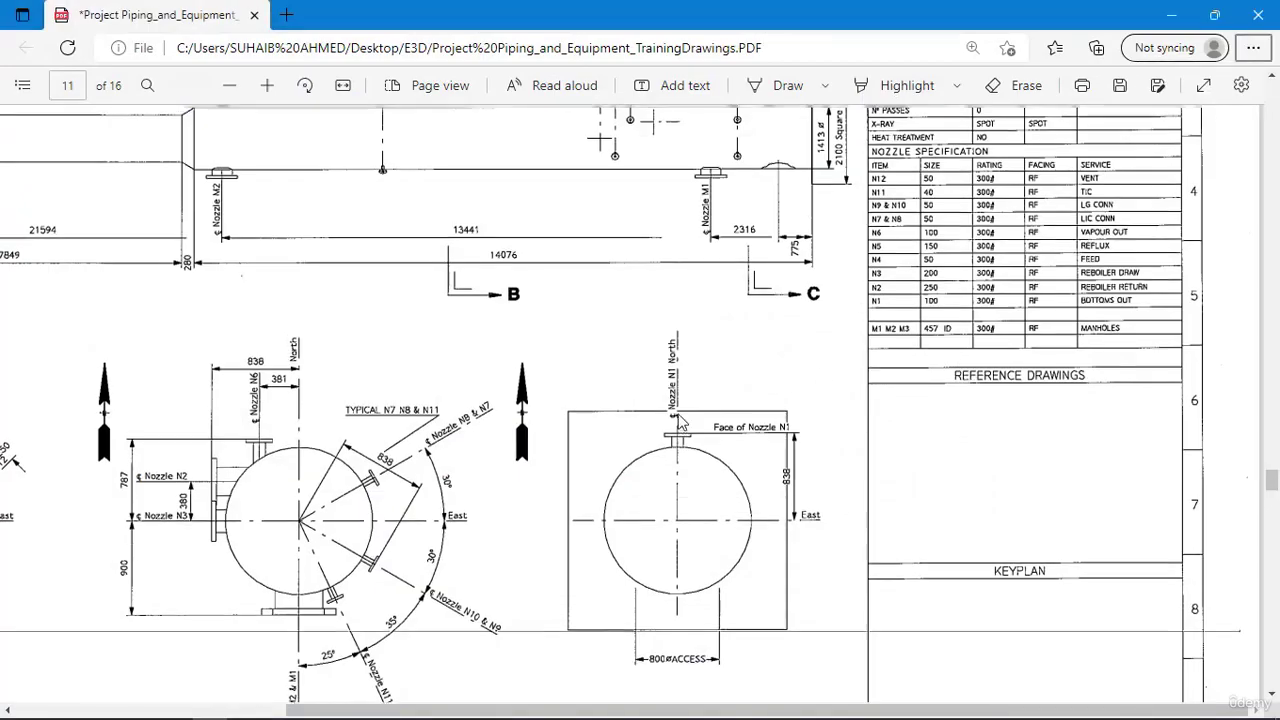
ctrl+scroll(648, 343, up, 3)
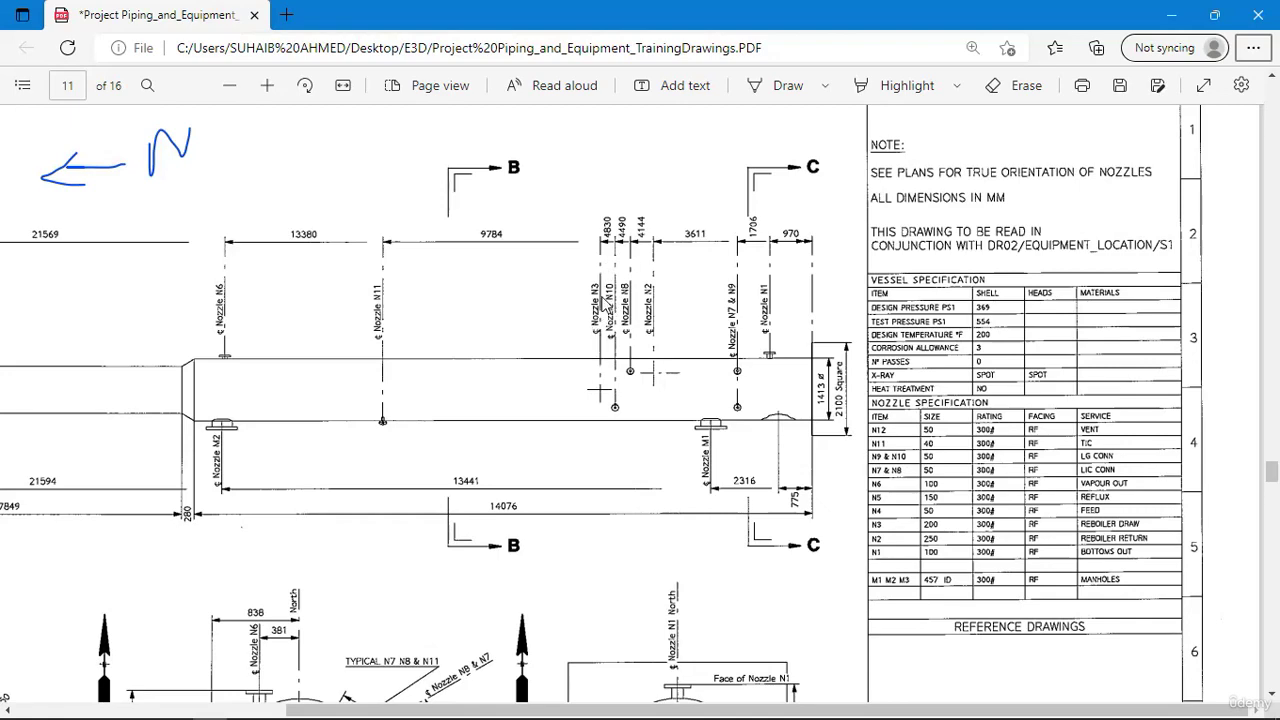
scroll(592, 330, down, 3)
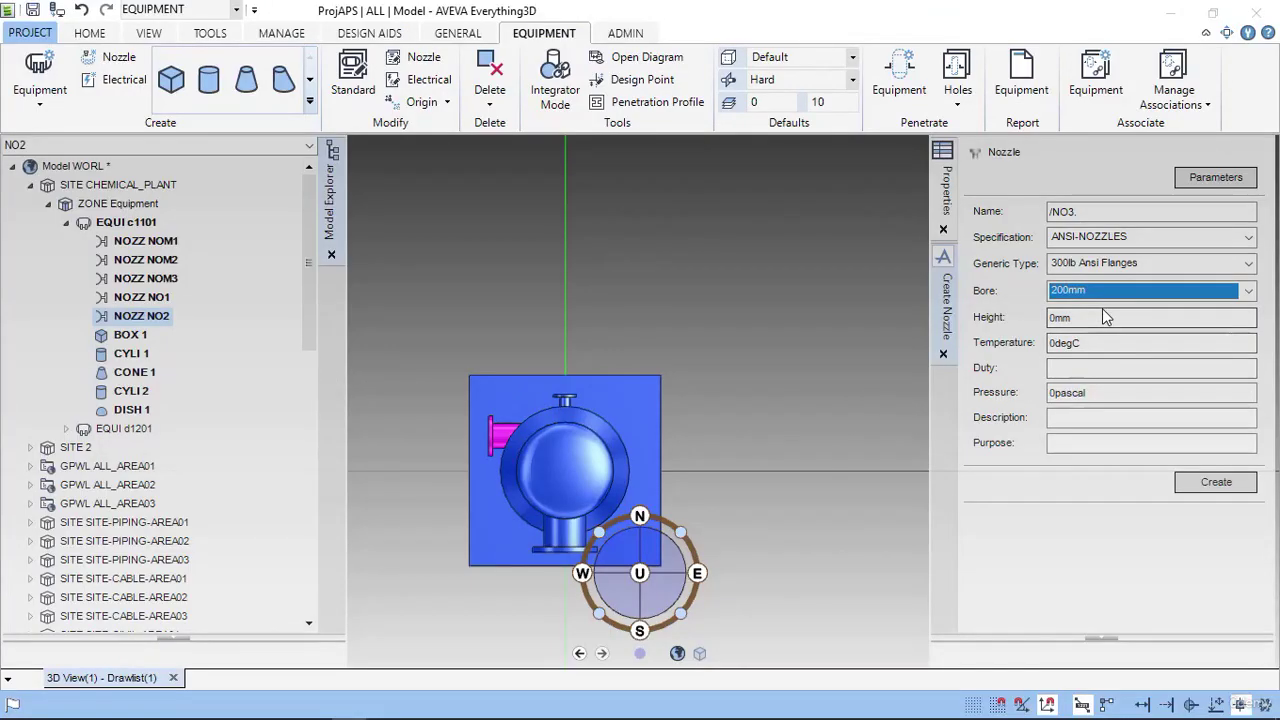
key(Tab)
text(8)
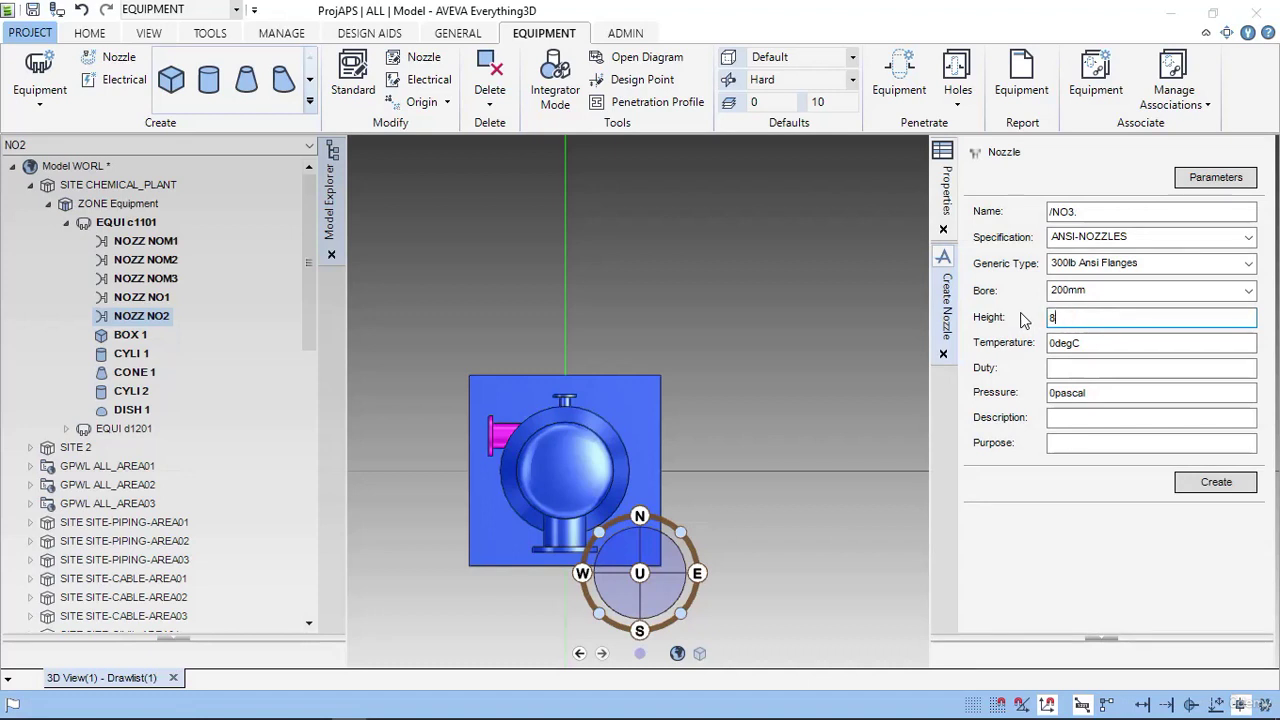
click(1198, 482)
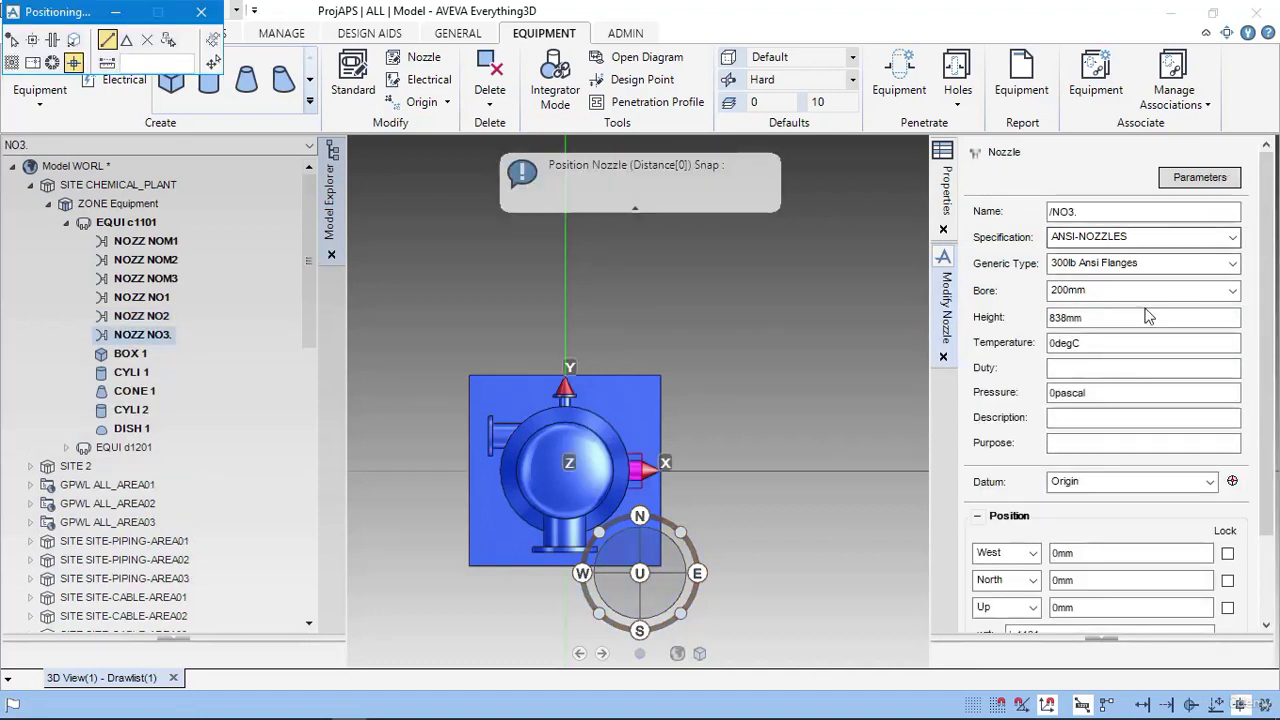
- Read nozzle N3's elevation in the training drawing PDF and set the new nozzle's Up position to 4830mm in Everything3D
scroll(1270, 362, down, 3)
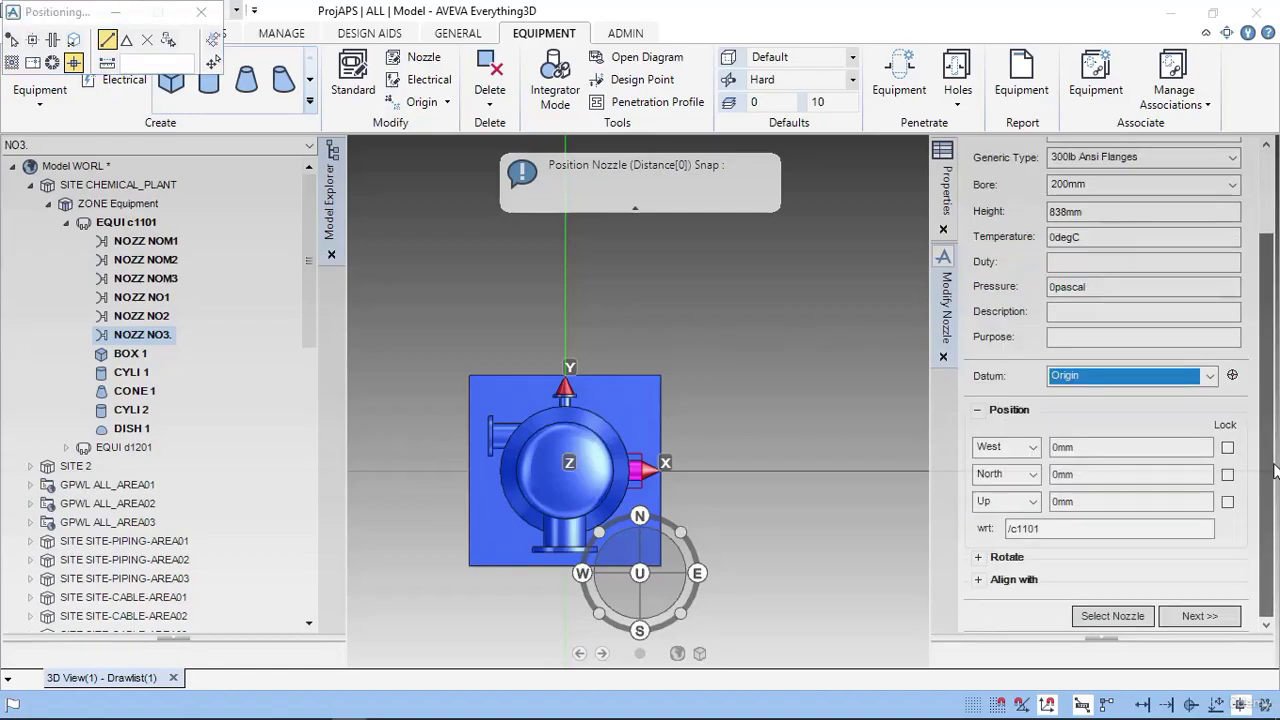
key(alt+Tab)
scroll(365, 271, up, 5)
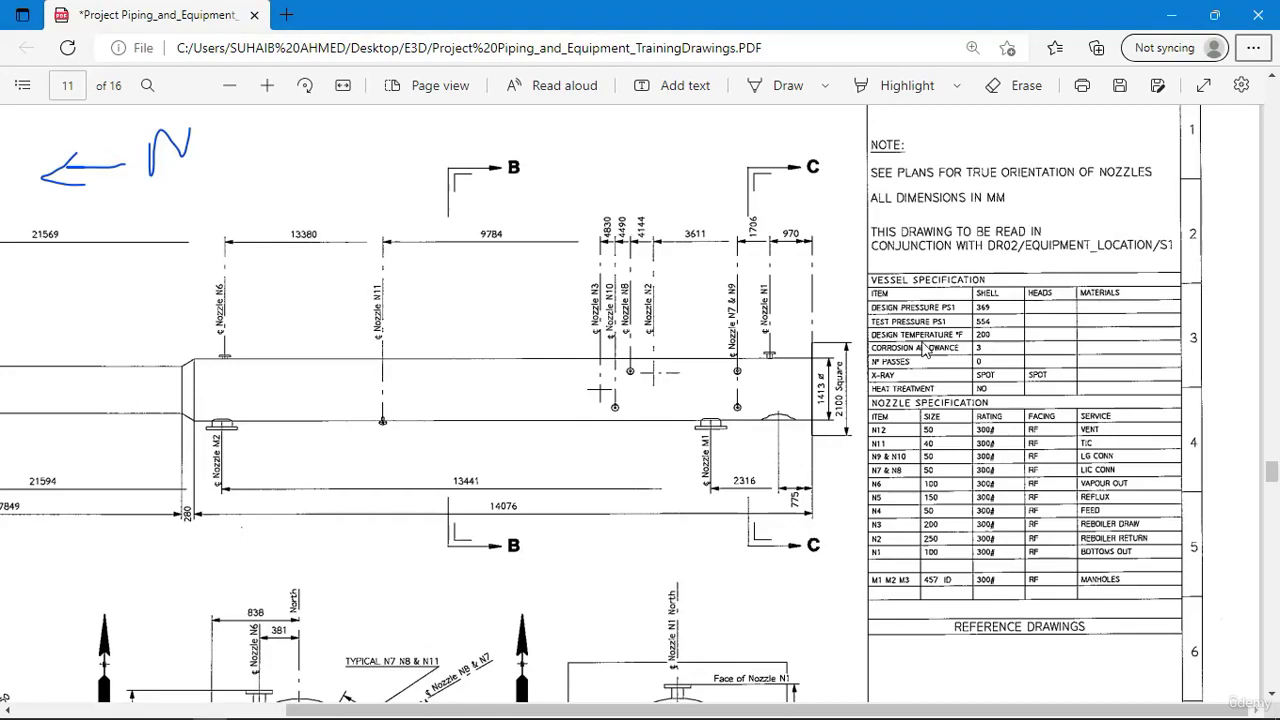
key(alt+Tab)
click(1087, 500)
double_click(1089, 503)
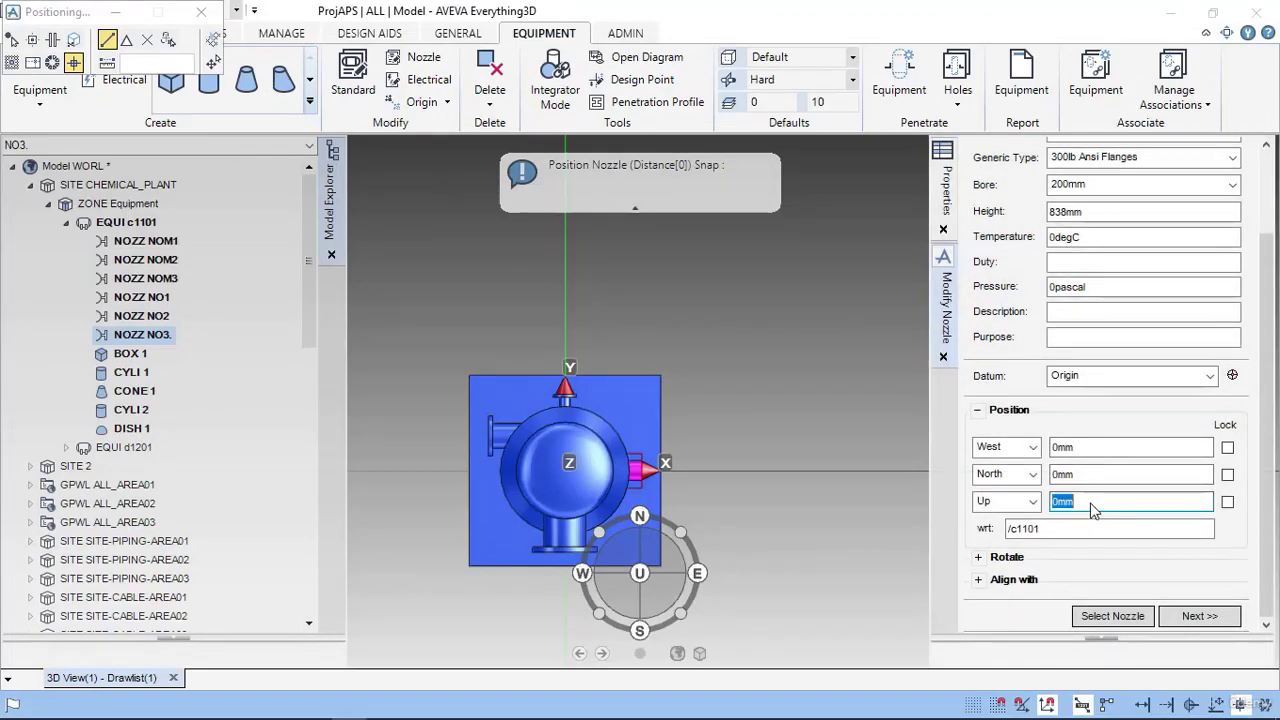
text(4830)
key(Return)
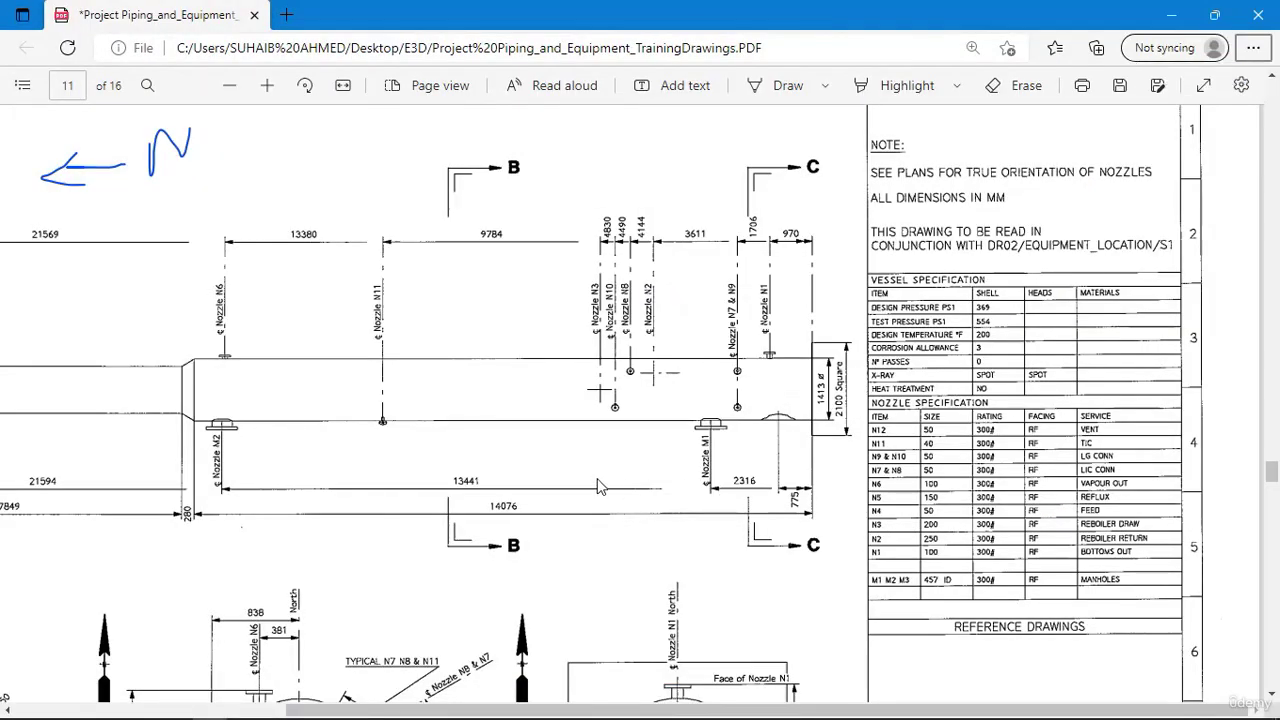
- Check nozzle N3's plan offset in the training drawing PDF, set NO3.'s West position to 838mm in Everything3D, and inspect its placement
scroll(604, 490, down, 3)
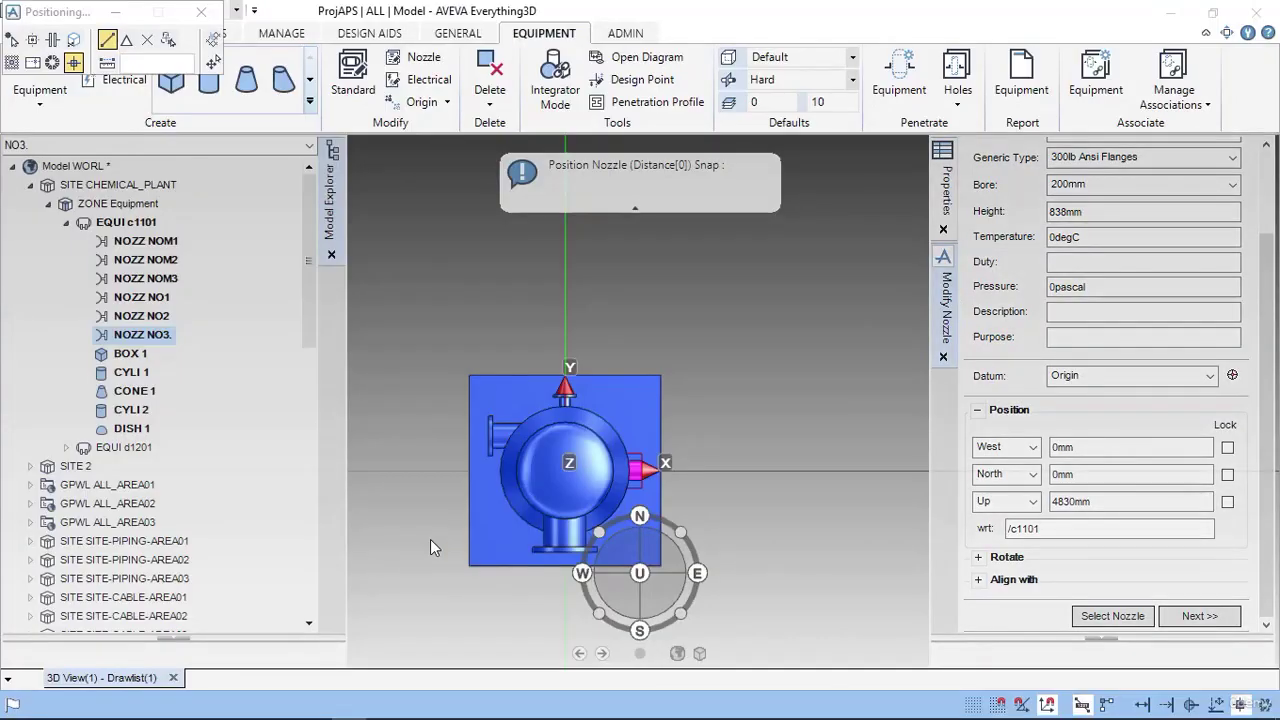
key(alt+Tab)
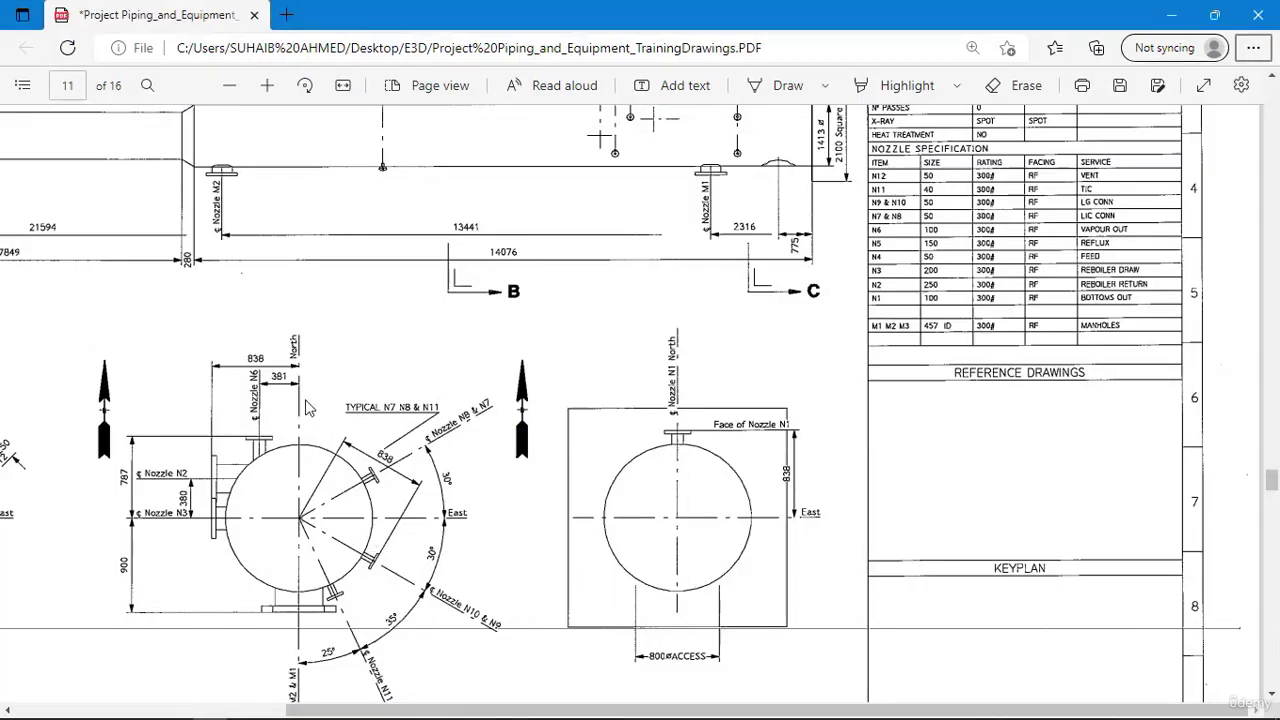
key(alt+Tab)
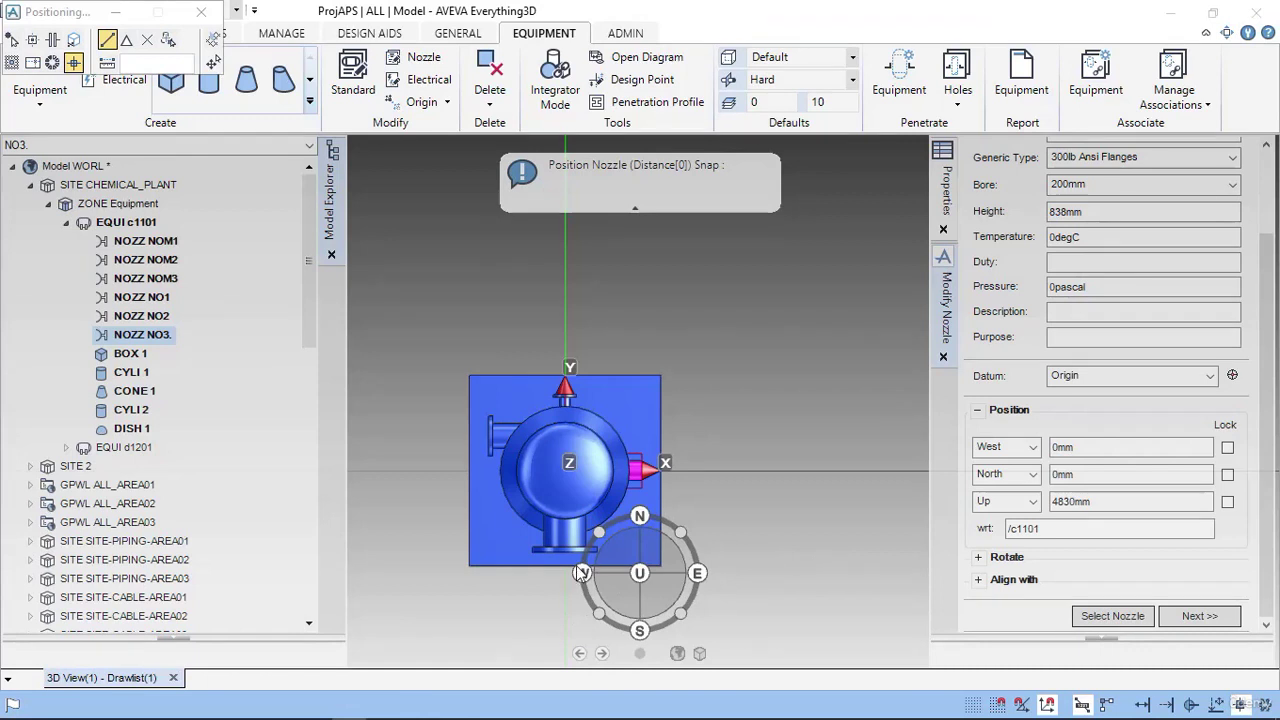
double_click(1076, 452)
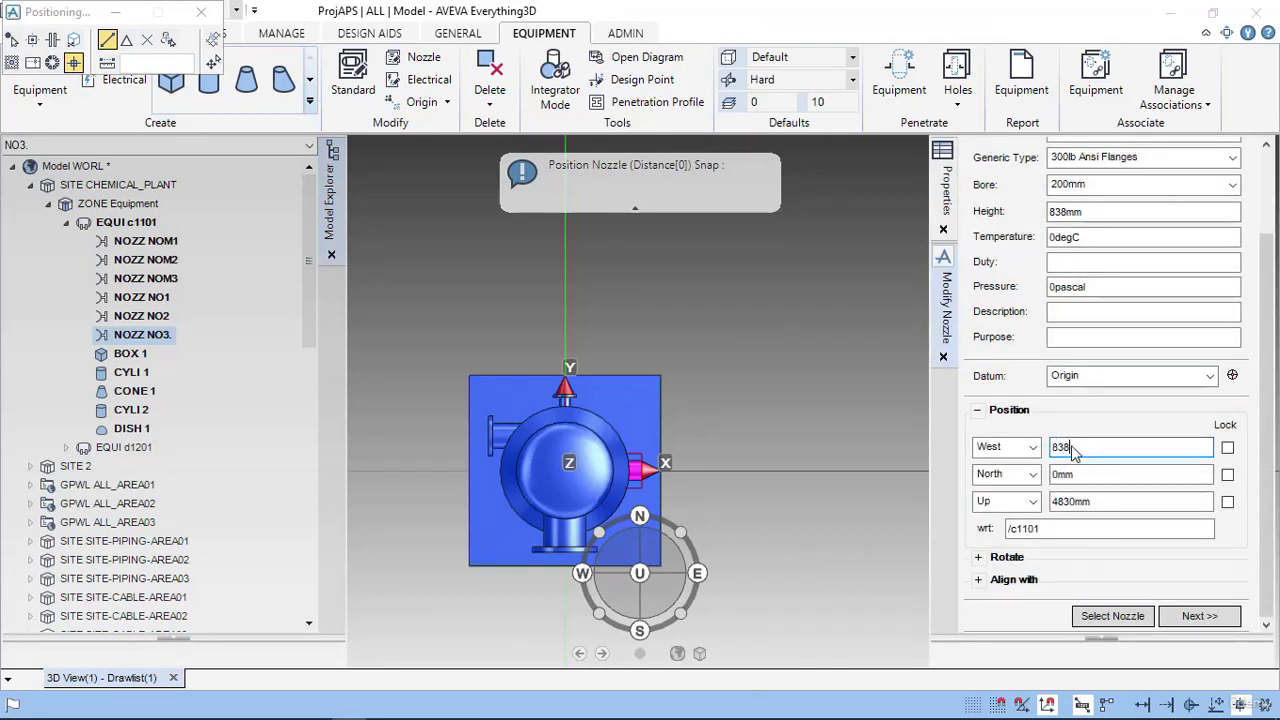
key(Return)
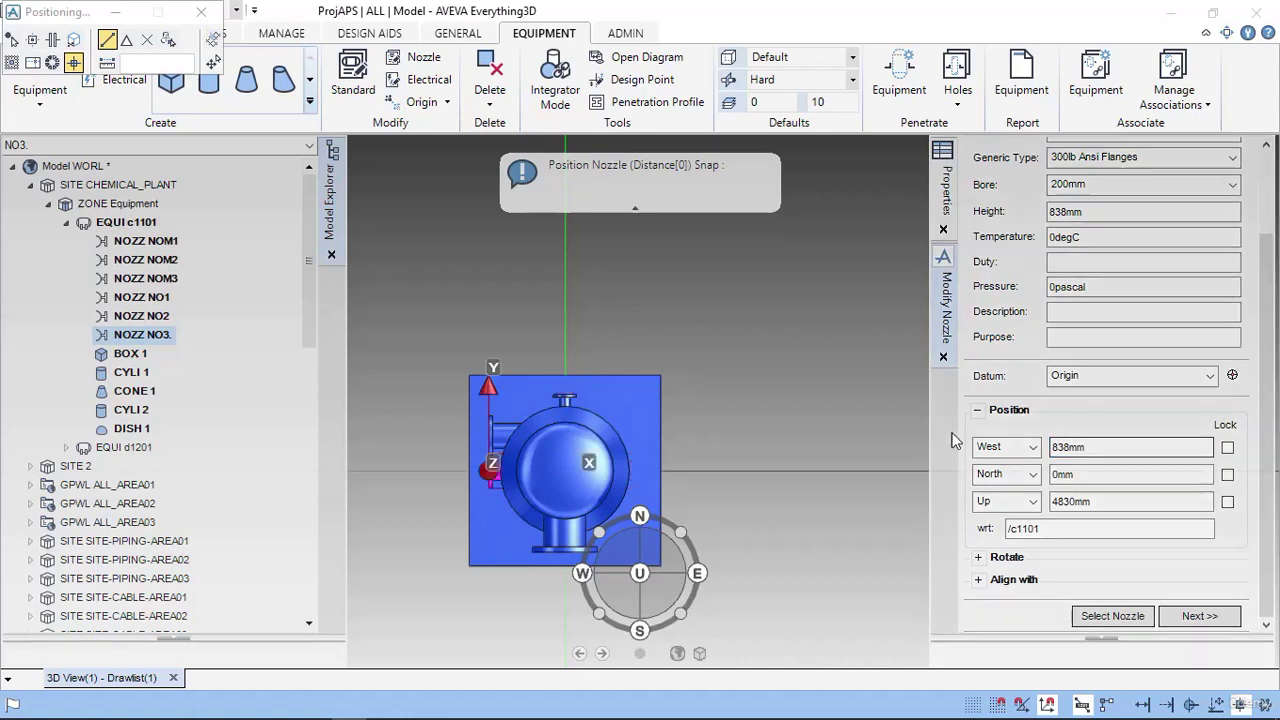
click(1118, 615)
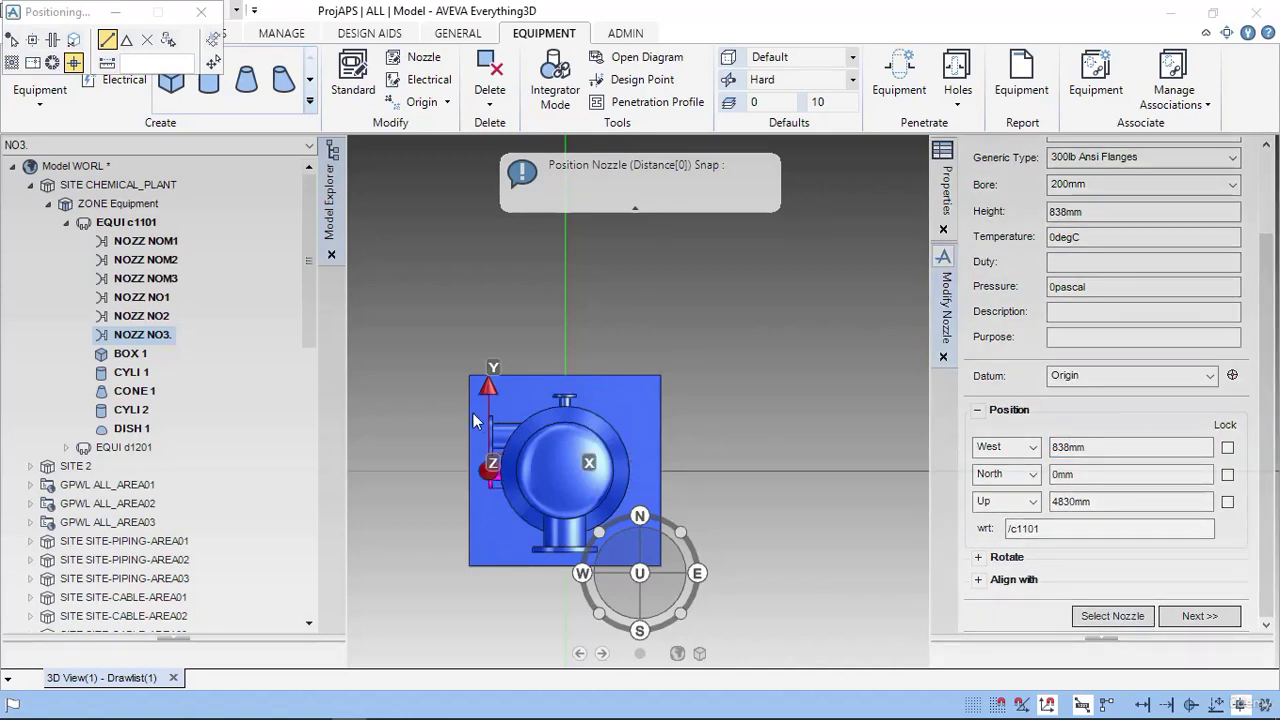
scroll(502, 475, up, 5)
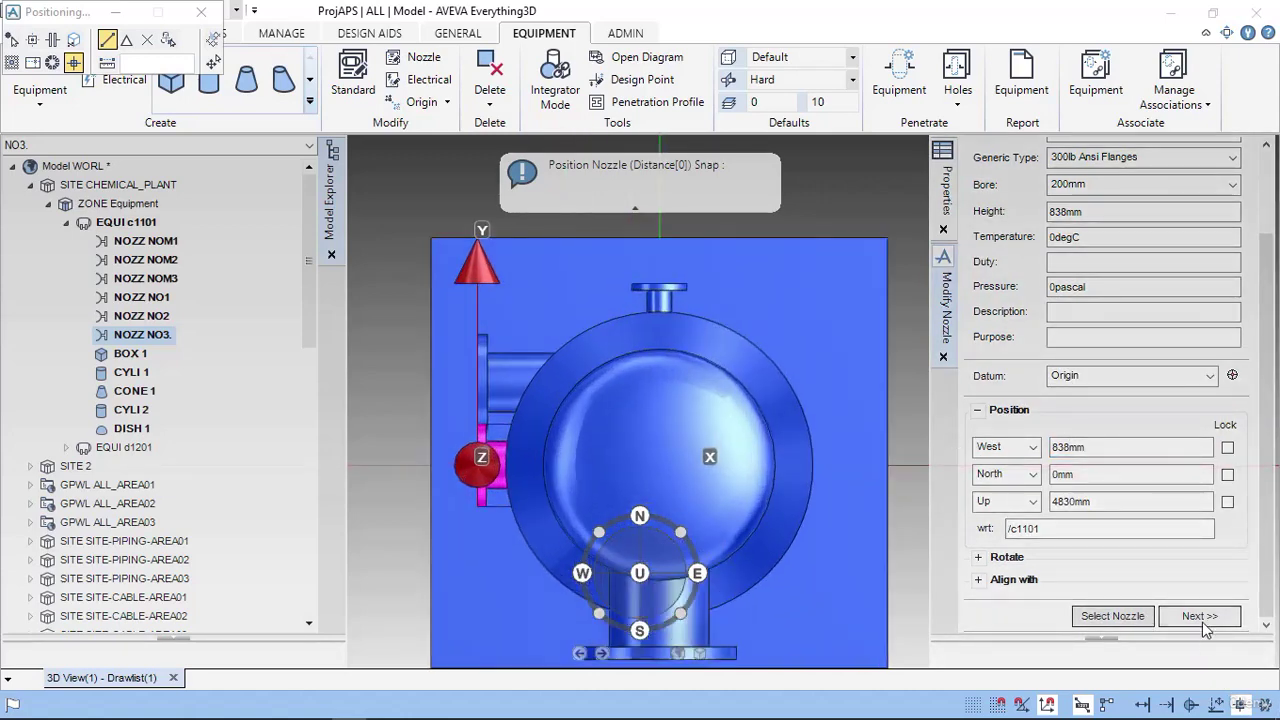
- Finish nozzle NO3., start a new nozzle, and check nozzle N4's size in the training drawing PDF's nozzle specification
click(1200, 617)
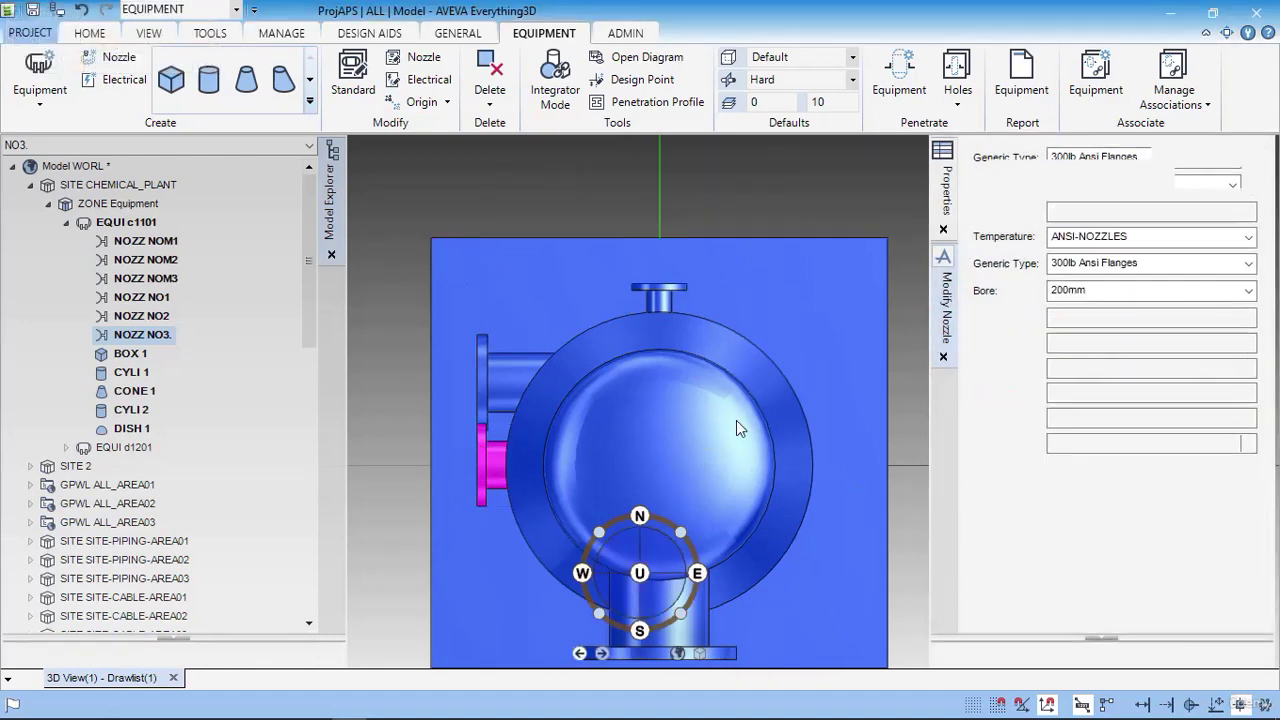
scroll(719, 414, down, 3)
key(alt+Tab)
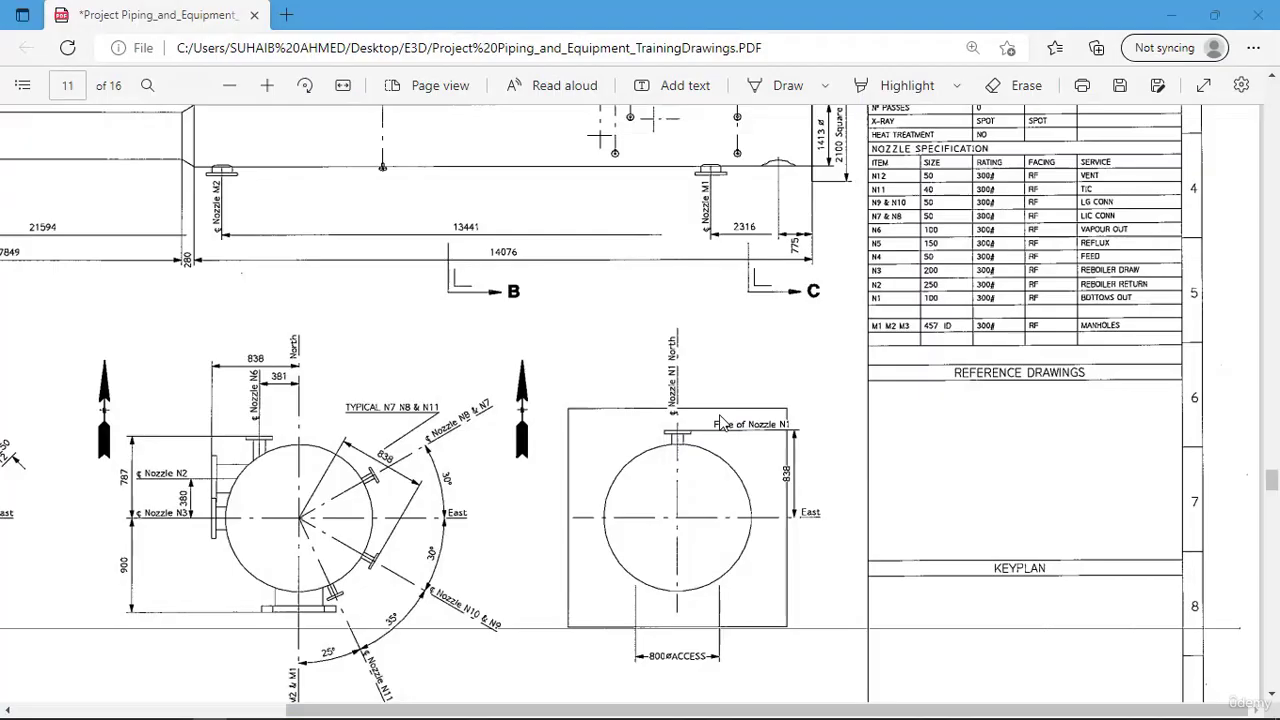
scroll(880, 530, up, 3)
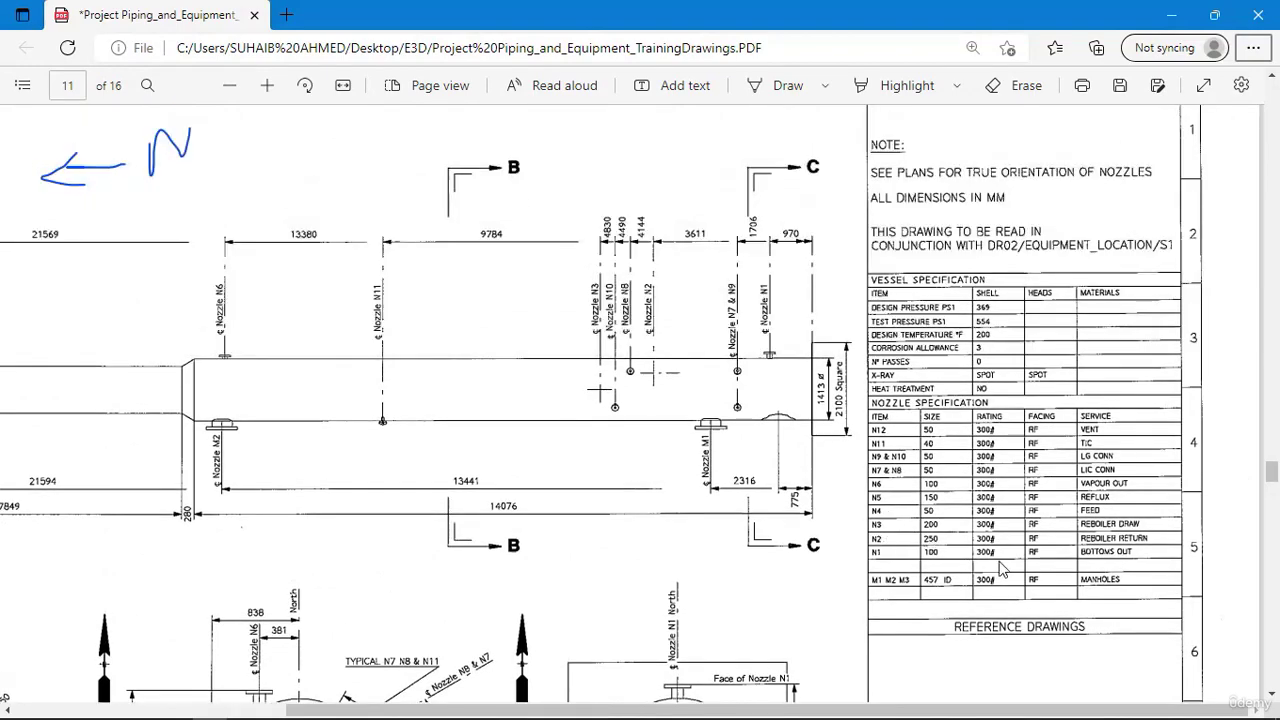
key(alt+Tab)
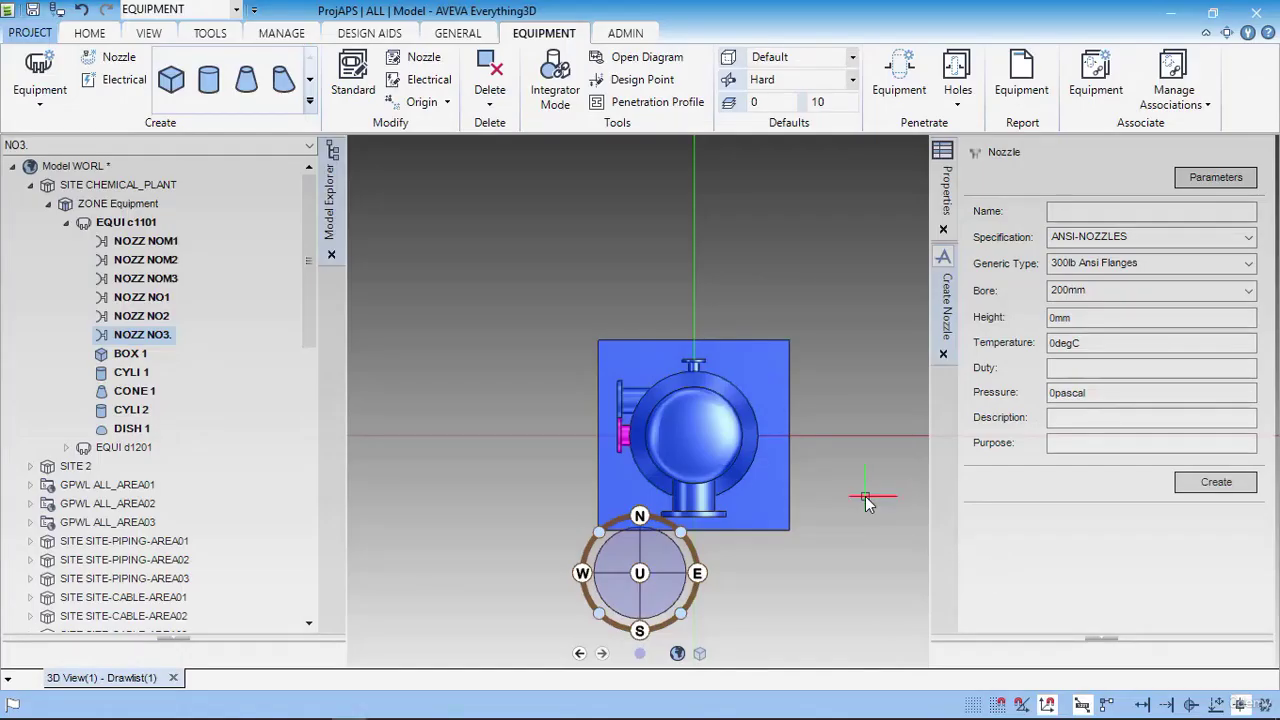
key(alt+Tab)
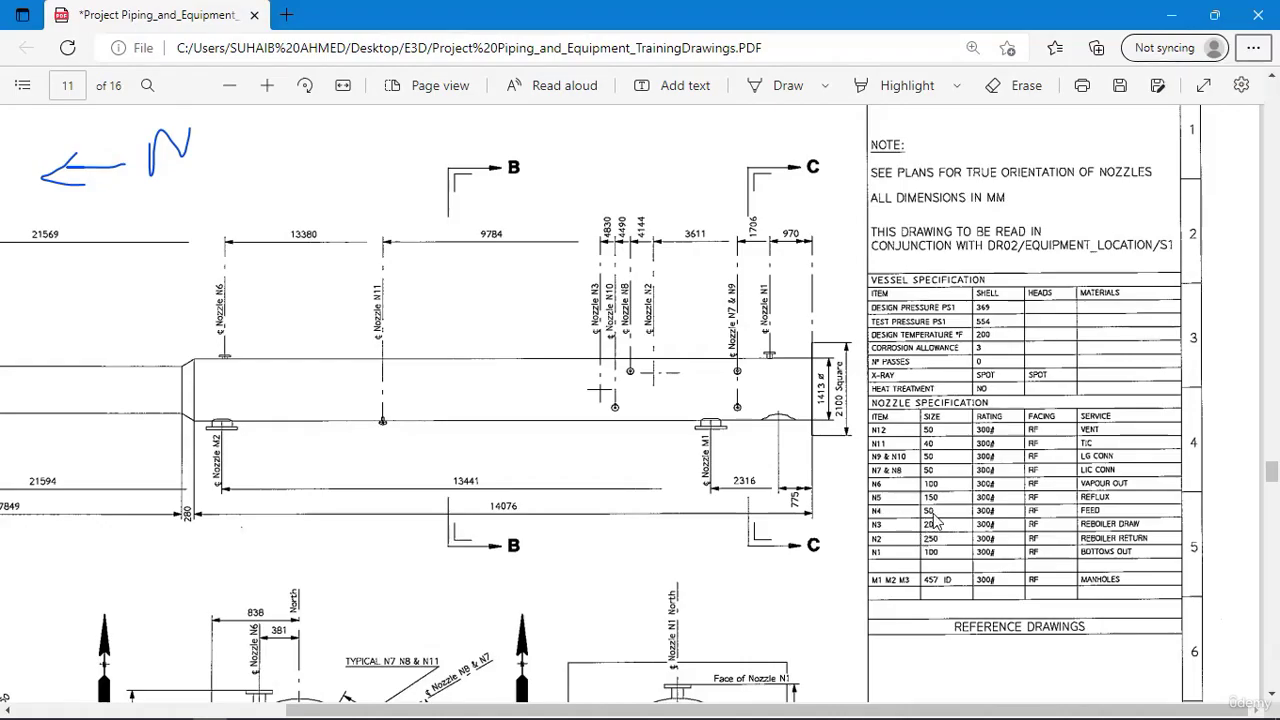
key(alt+Tab)
- Try to name the new nozzle "NO4"
click(1075, 212)
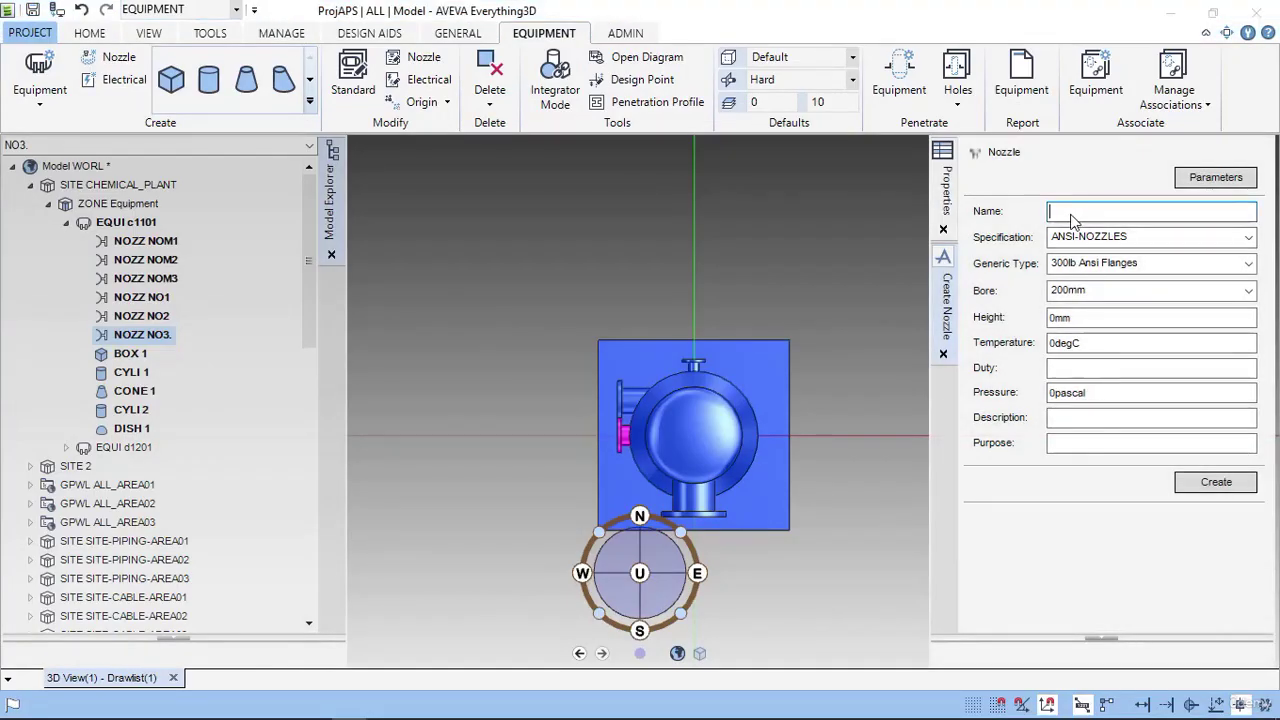
text(NO4)
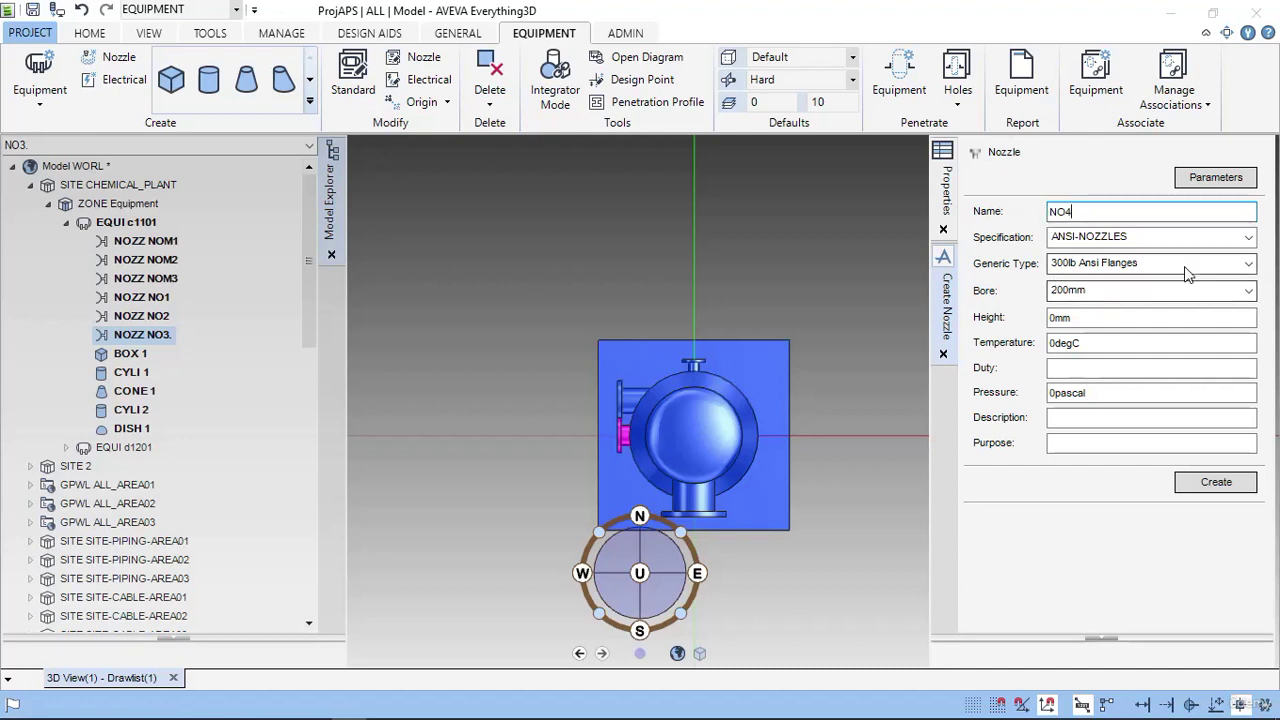
click(1203, 287)
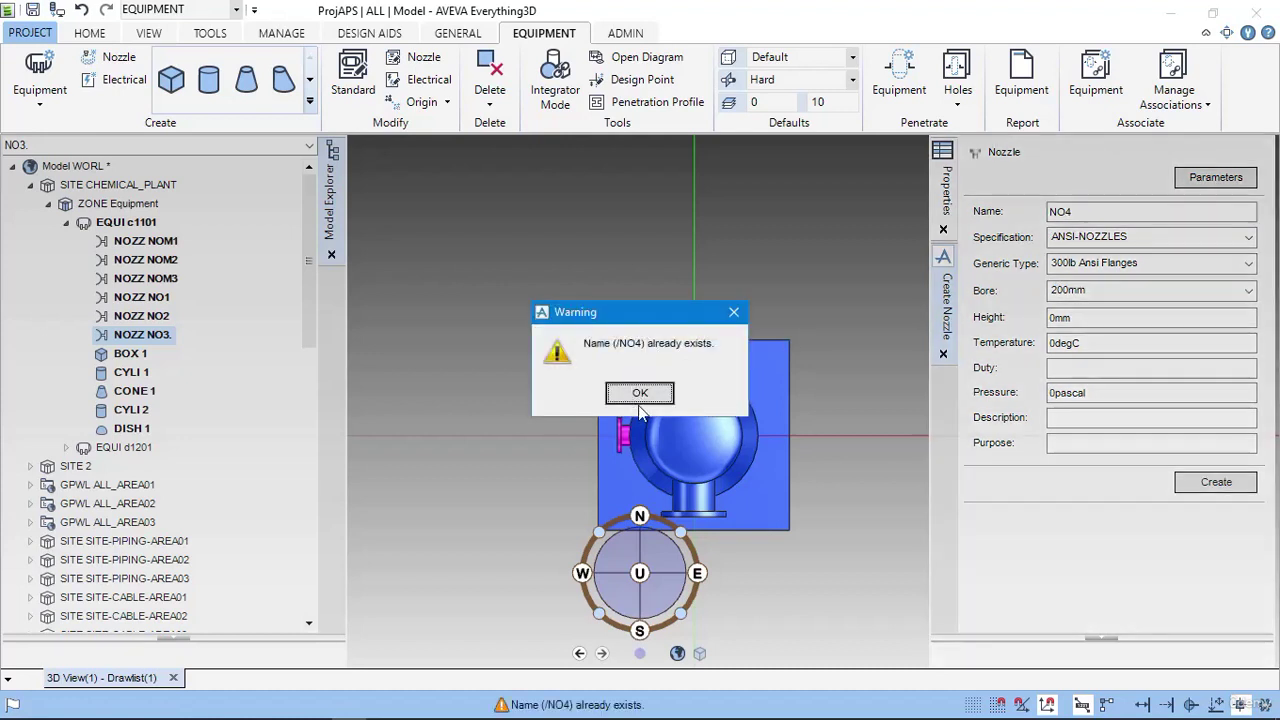
click(641, 392)
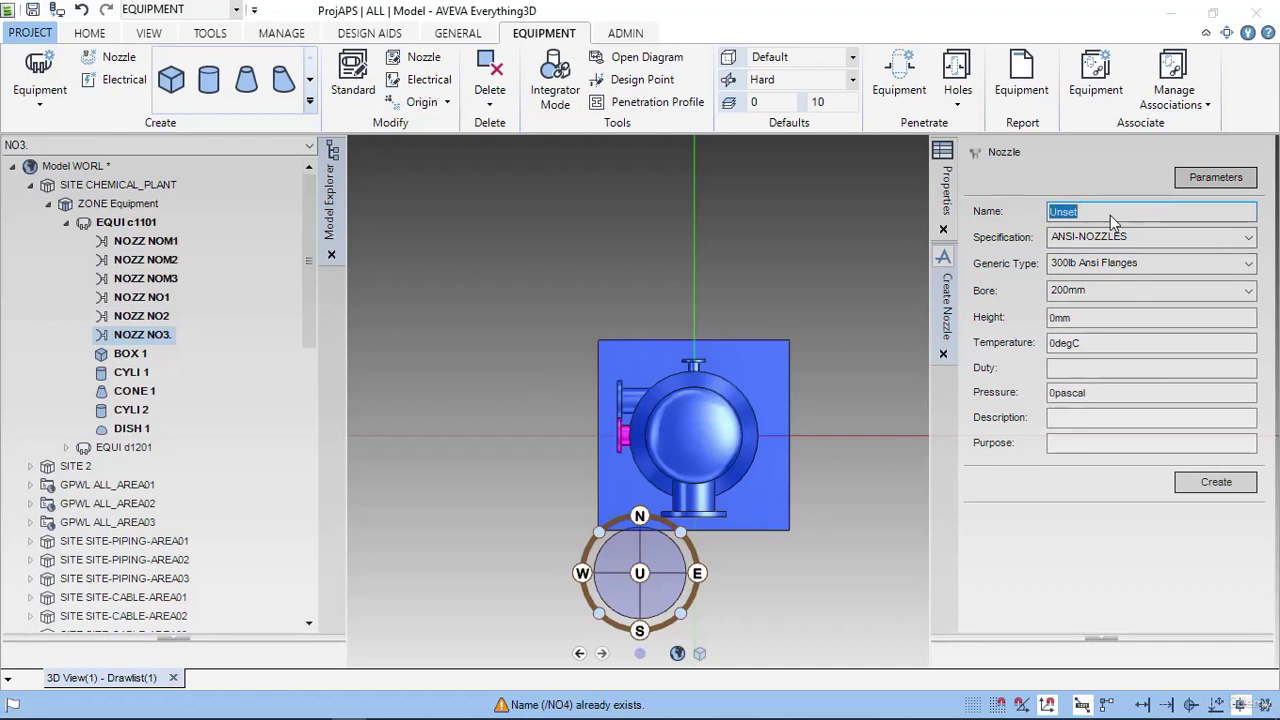
- Name the new nozzle "NO4." and set its bore to 50mm
text(NO4.)
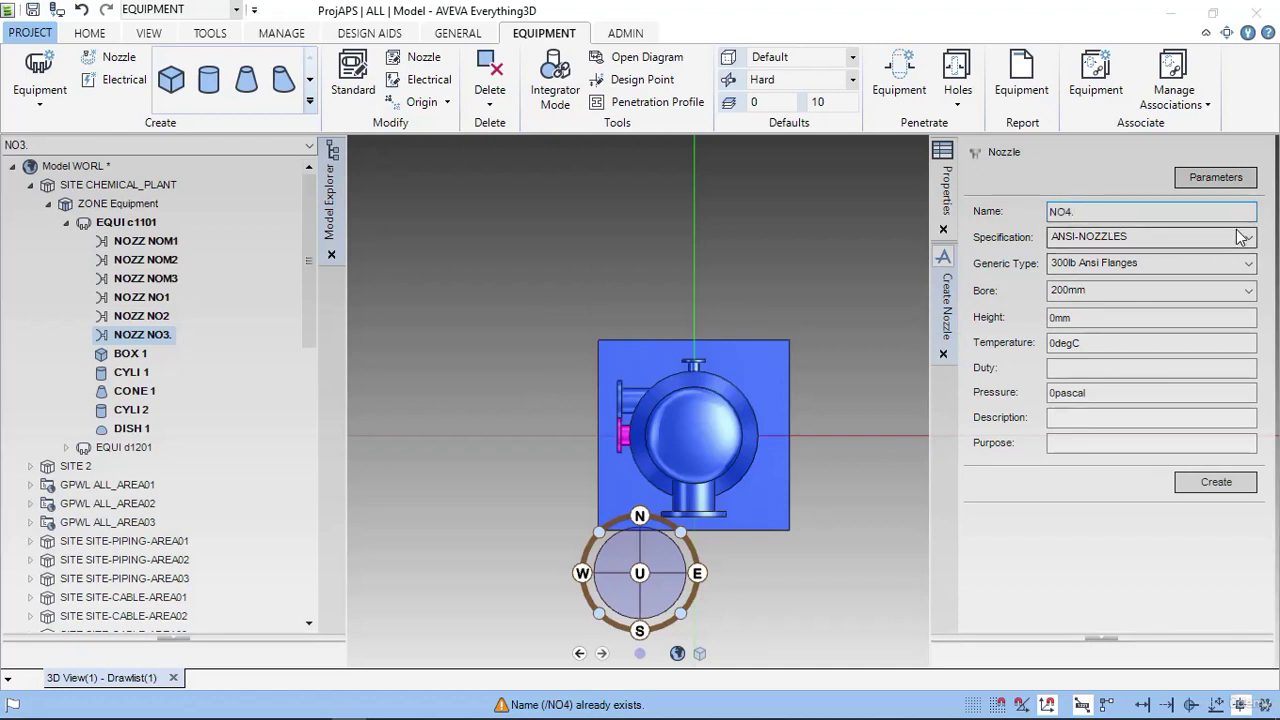
click(1248, 290)
scroll(1154, 331, up, 3)
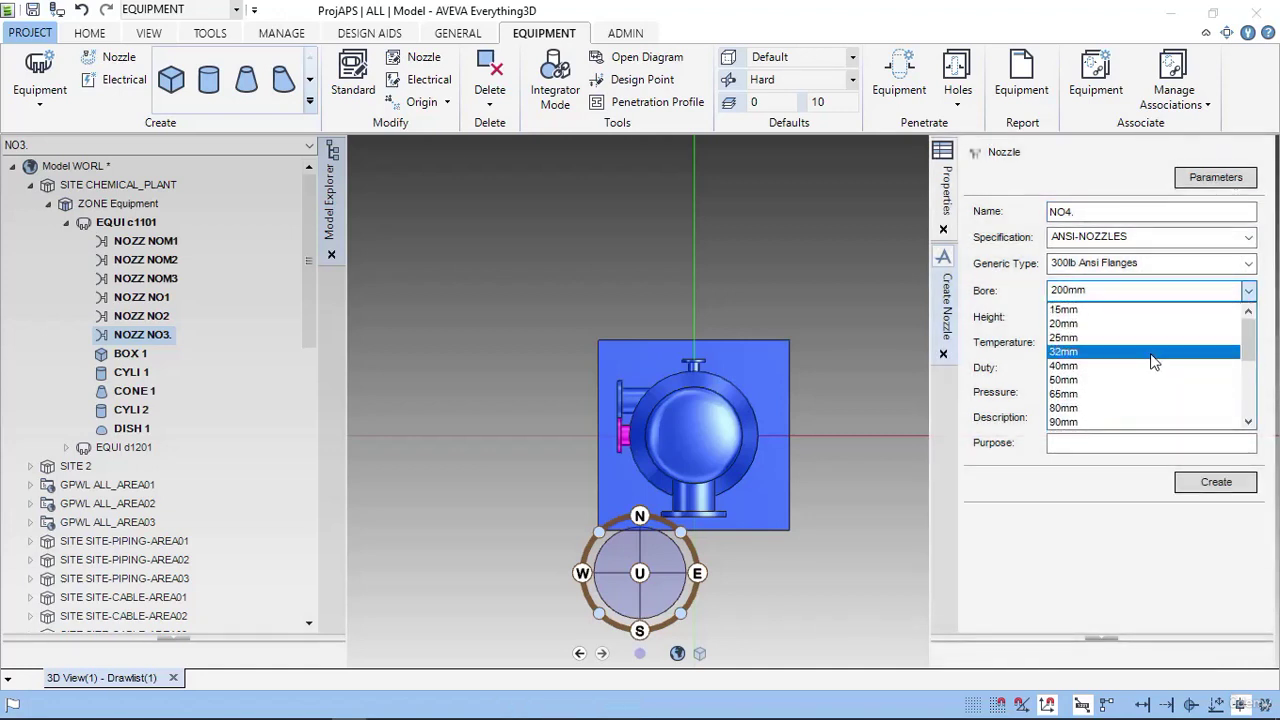
click(1150, 376)
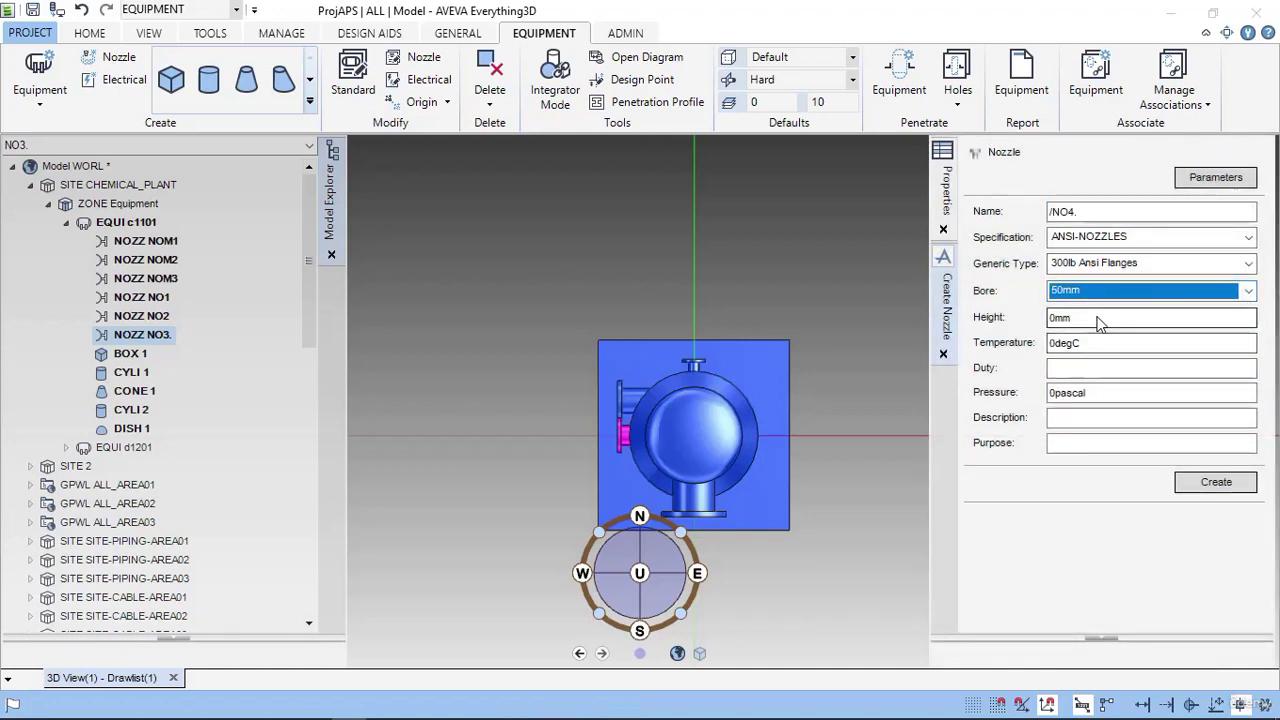
- Check nozzle N4's dimensions in the training drawing PDF, then set the new nozzle's height to 838mm in Everything3D and create it
key(alt+Tab)
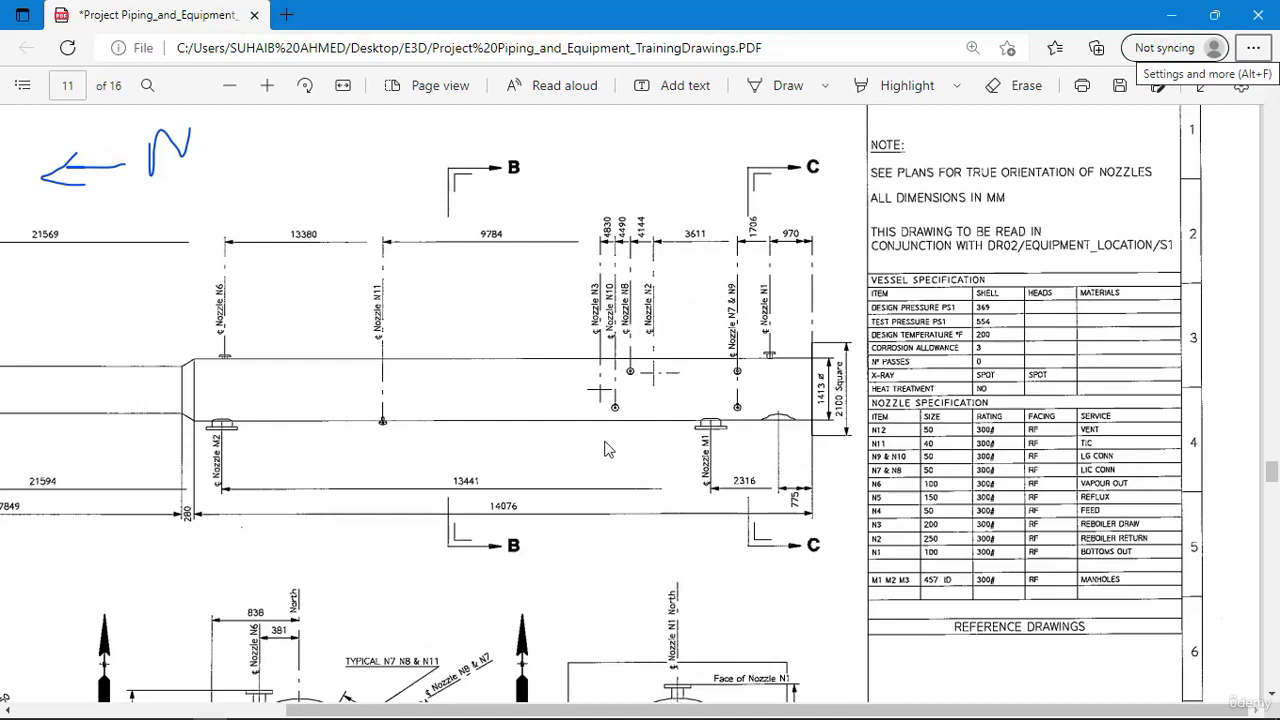
mouse_move(633, 712)
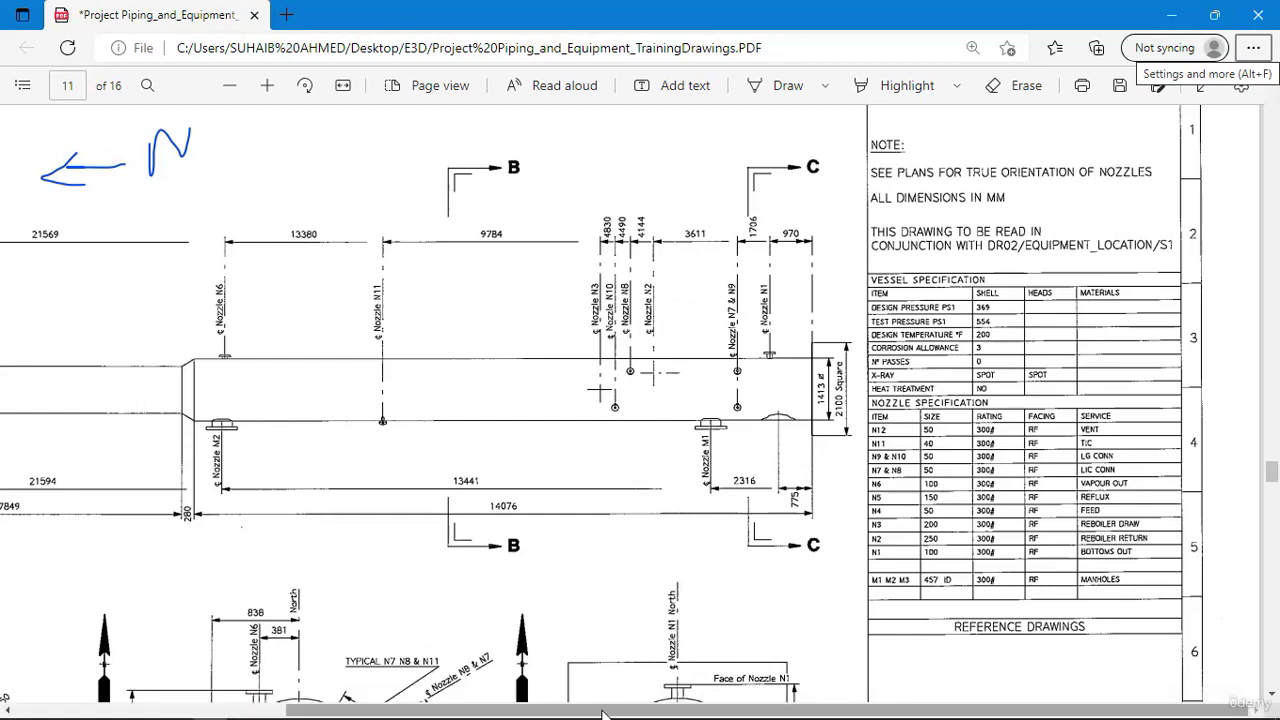
drag(606, 708, 440, 693)
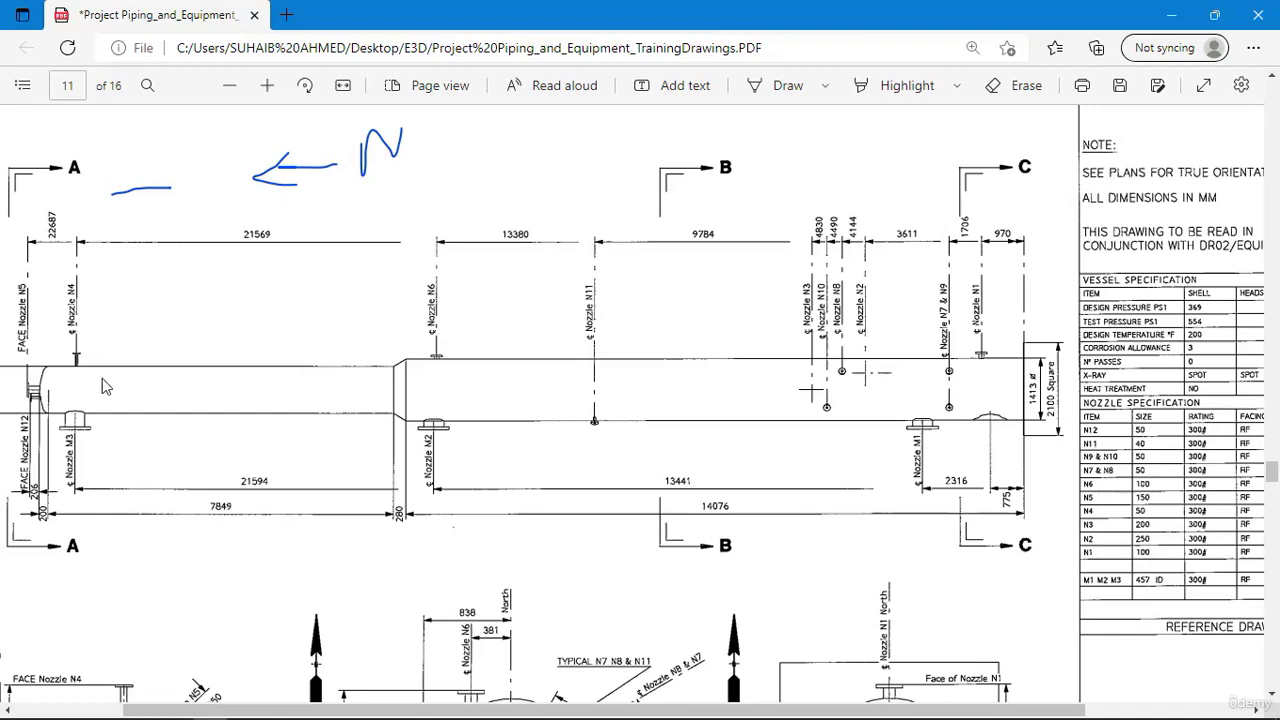
scroll(108, 437, down, 3)
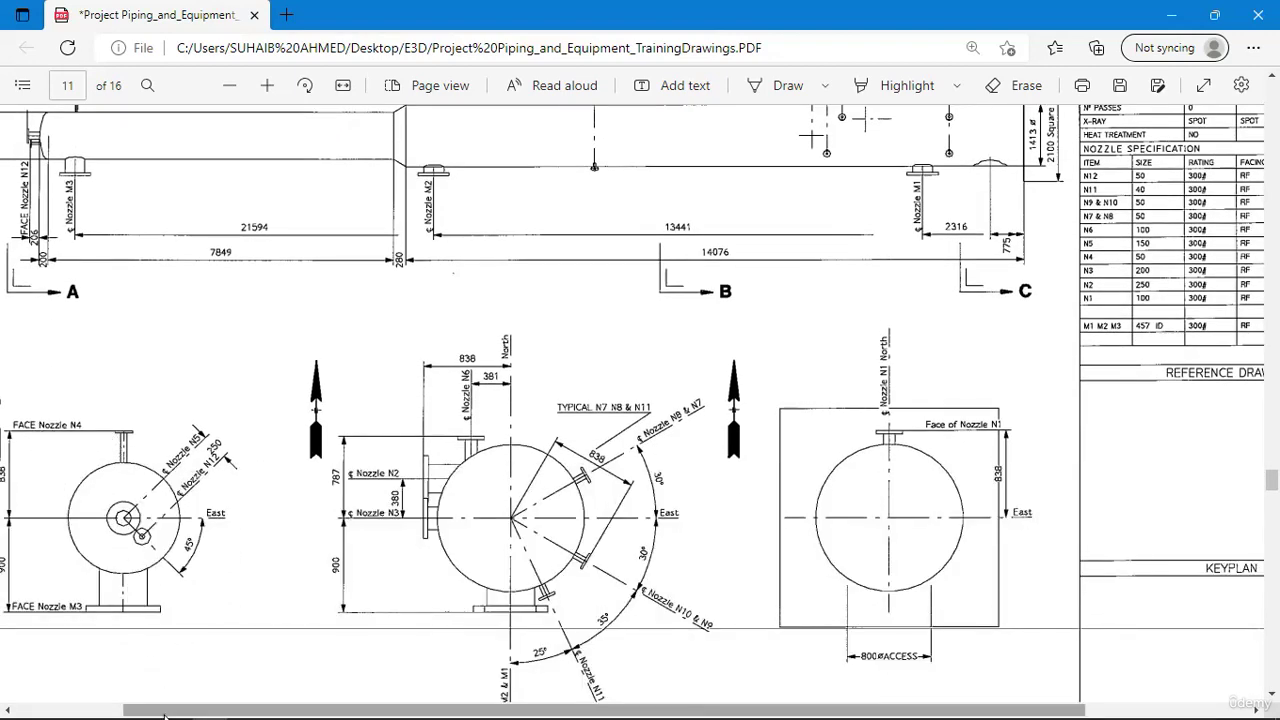
drag(169, 708, 123, 708)
key(alt+Tab)
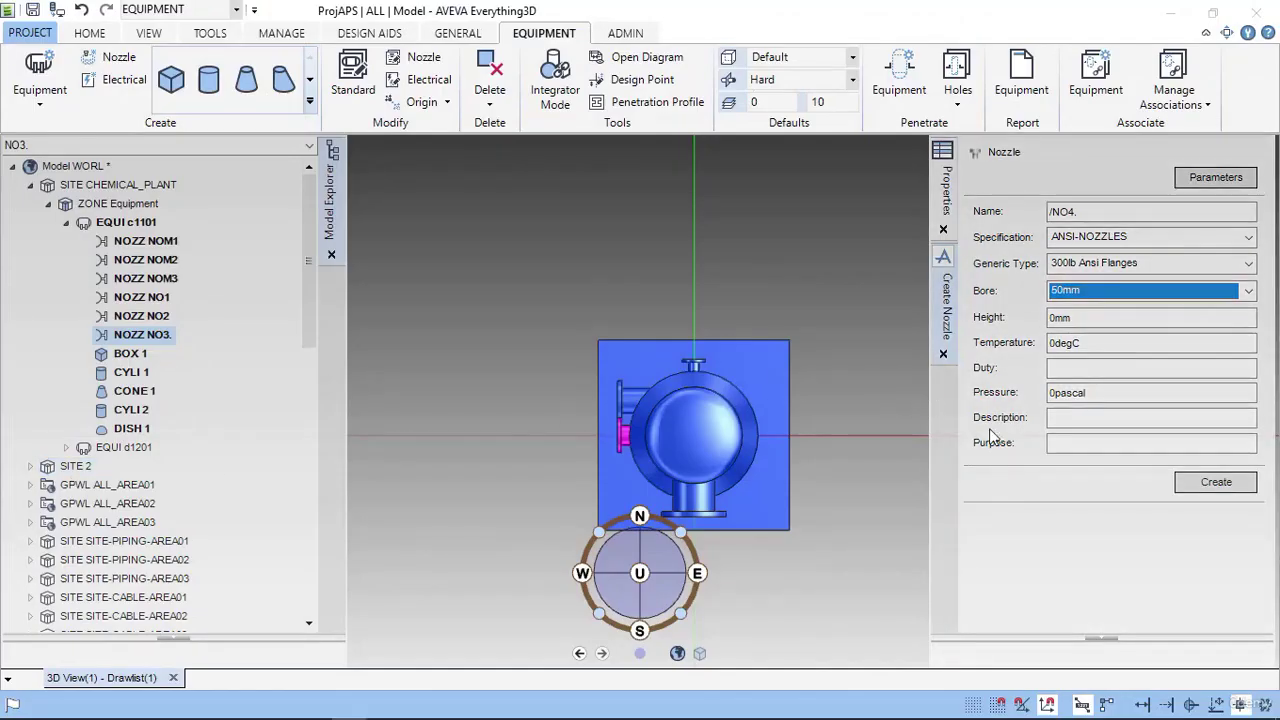
click(1112, 322)
text(838)
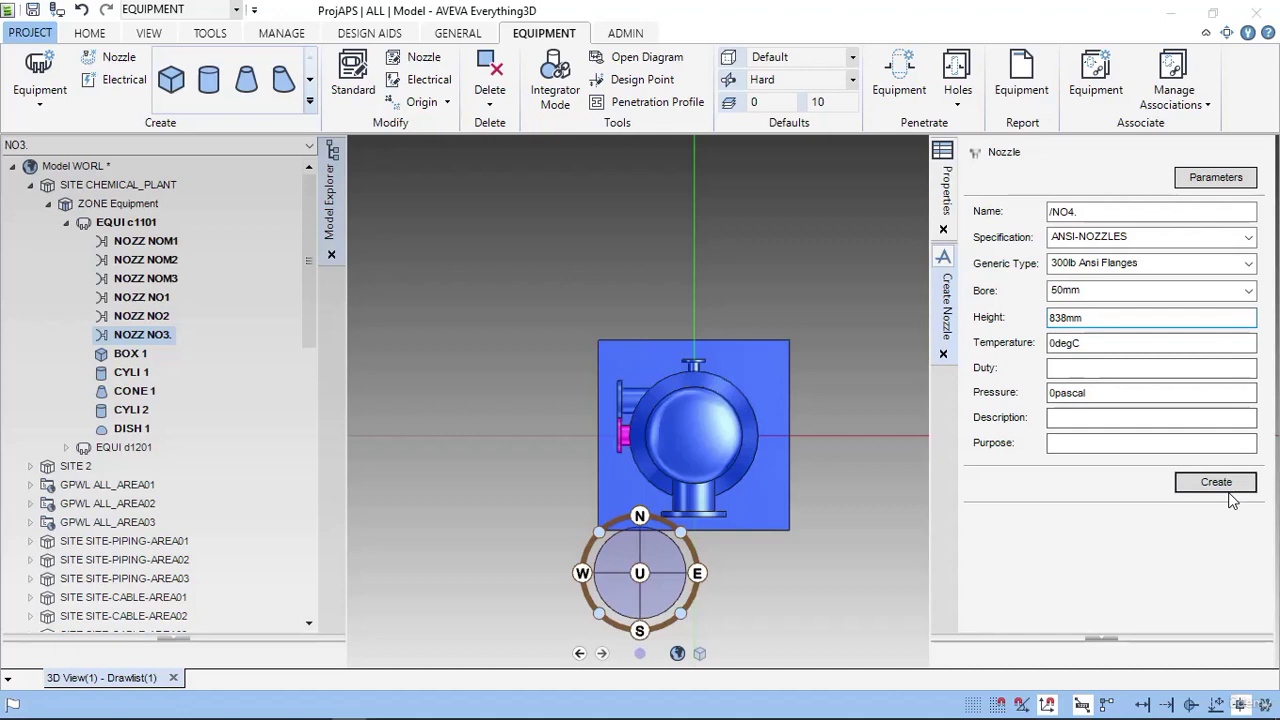
click(1212, 482)
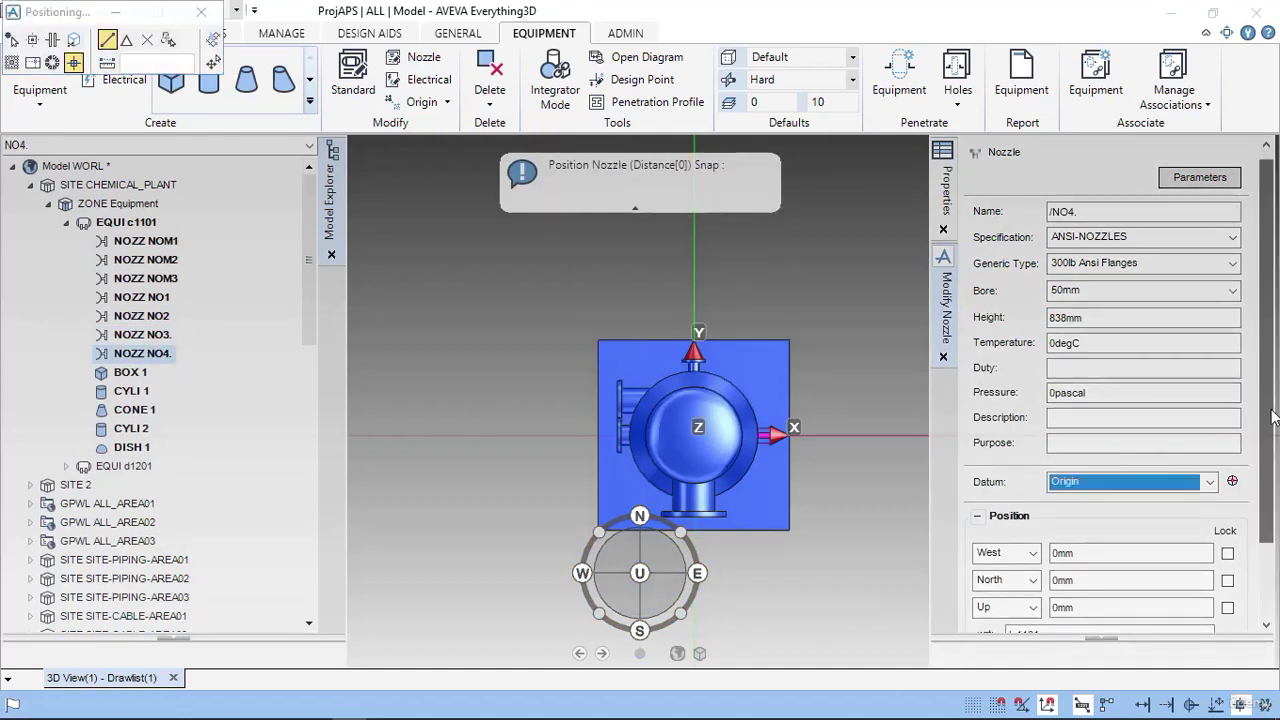
- Read nozzle N4's elevation in the training drawing PDF and set NO4.'s Up position to 21569mm in Everything3D
scroll(1260, 505, down, 2)
key(alt+Tab)
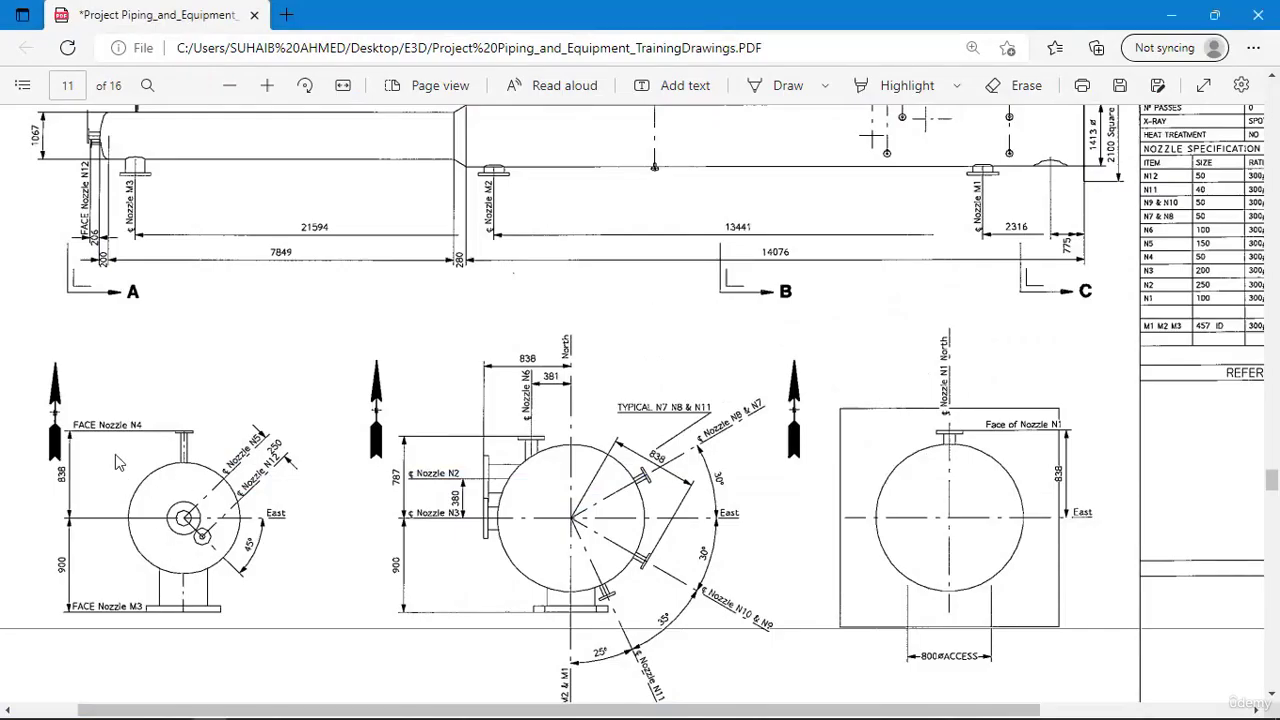
scroll(193, 249, up, 3)
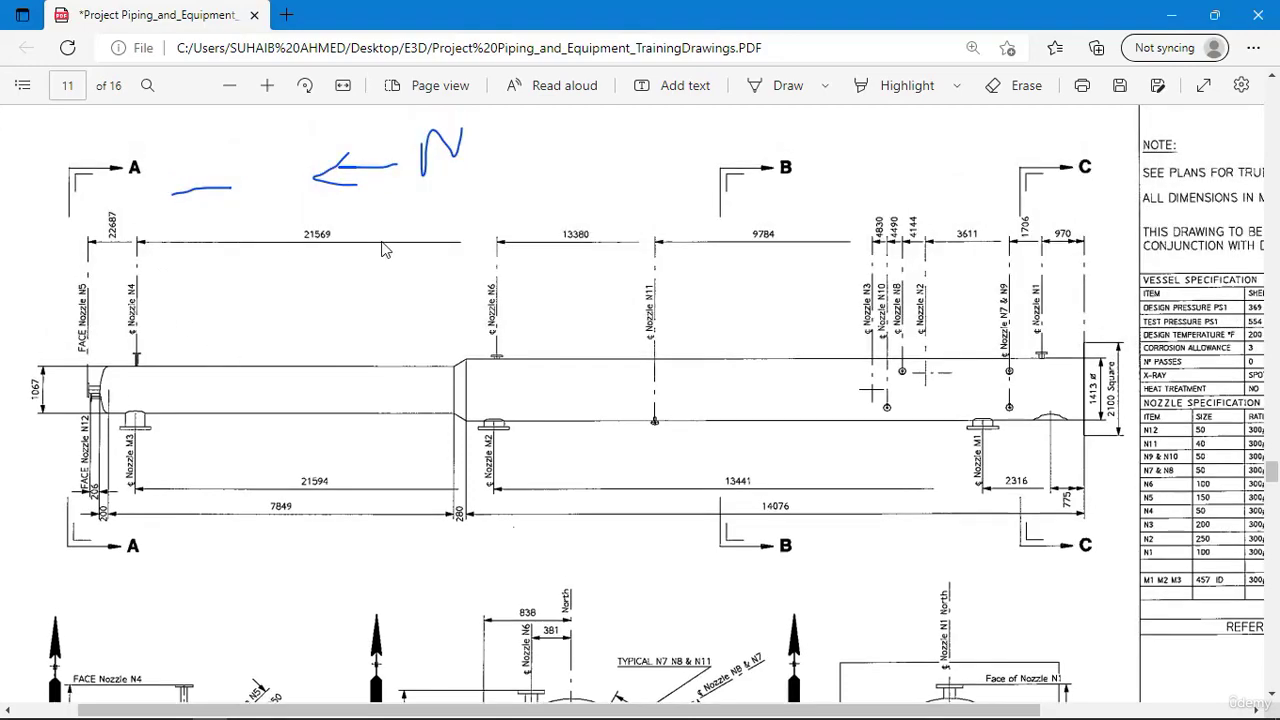
key(alt+Tab)
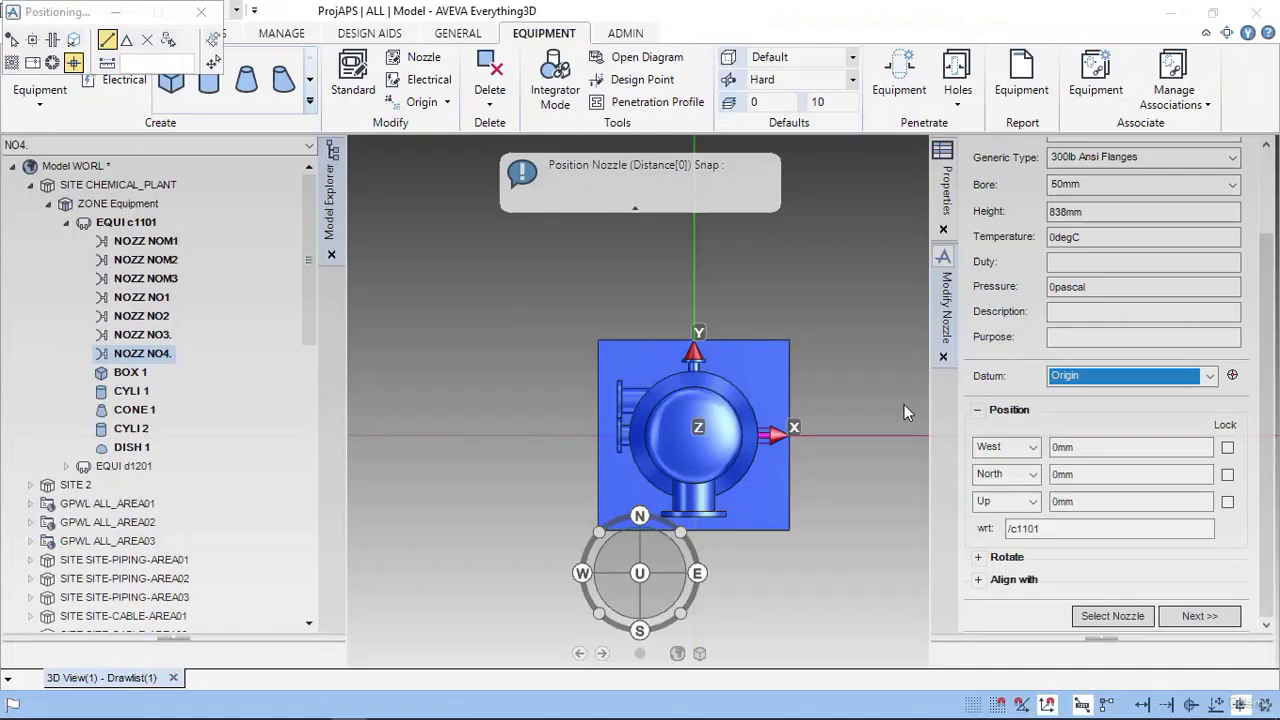
click(1089, 505)
double_click(1089, 505)
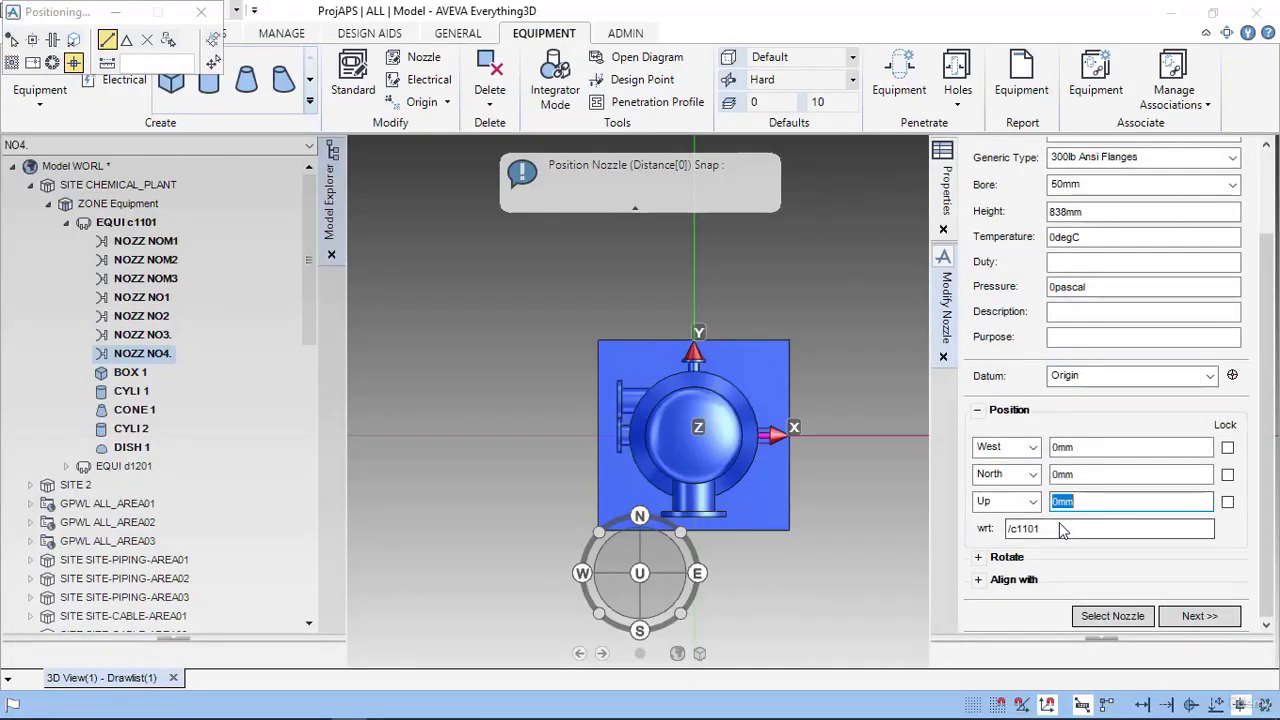
text(21569)
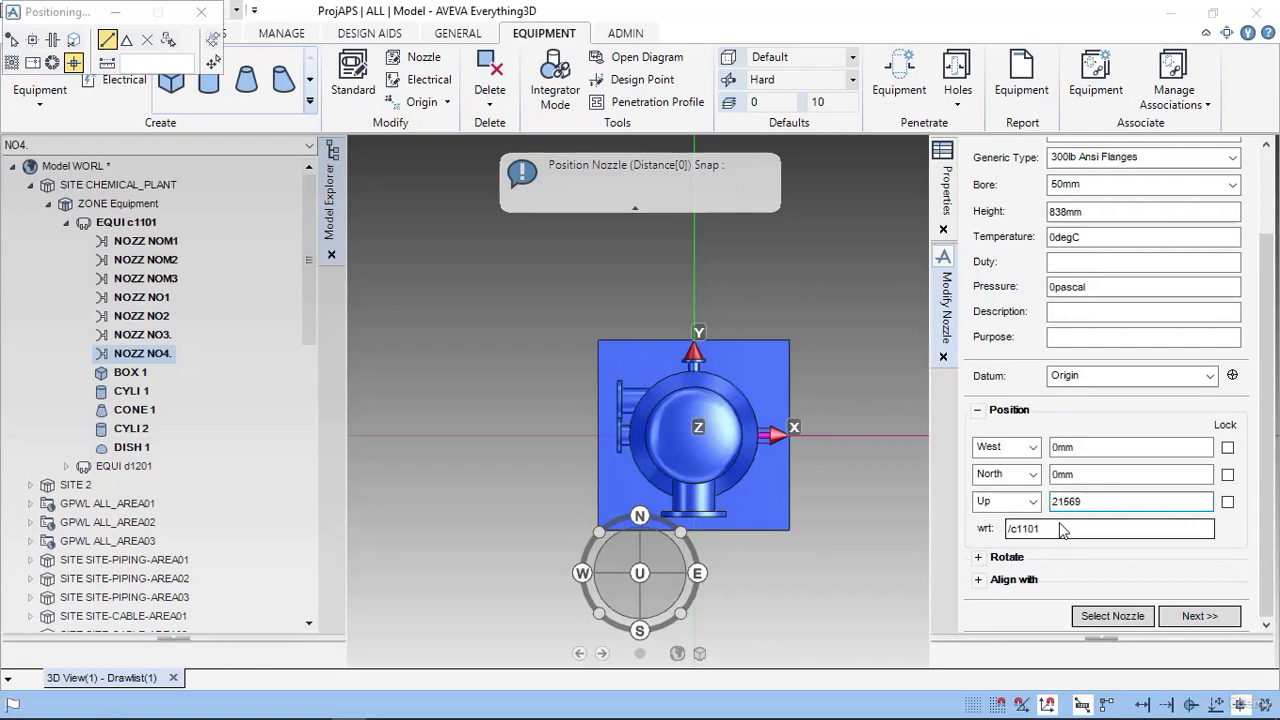
key(Return)
- Check nozzle N4's face offset in the training drawing PDF's plan view and set NO4.'s North position to 838mm in Everything3D
key(alt+Tab)
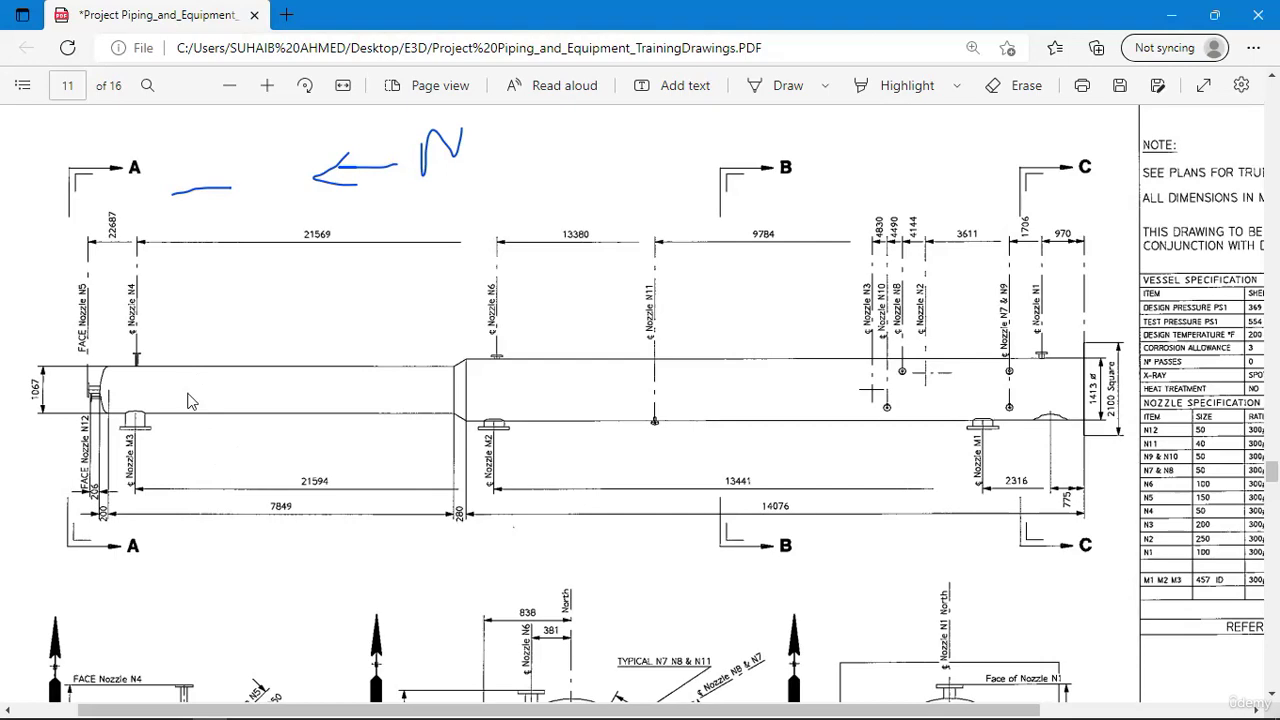
scroll(190, 400, down, 3)
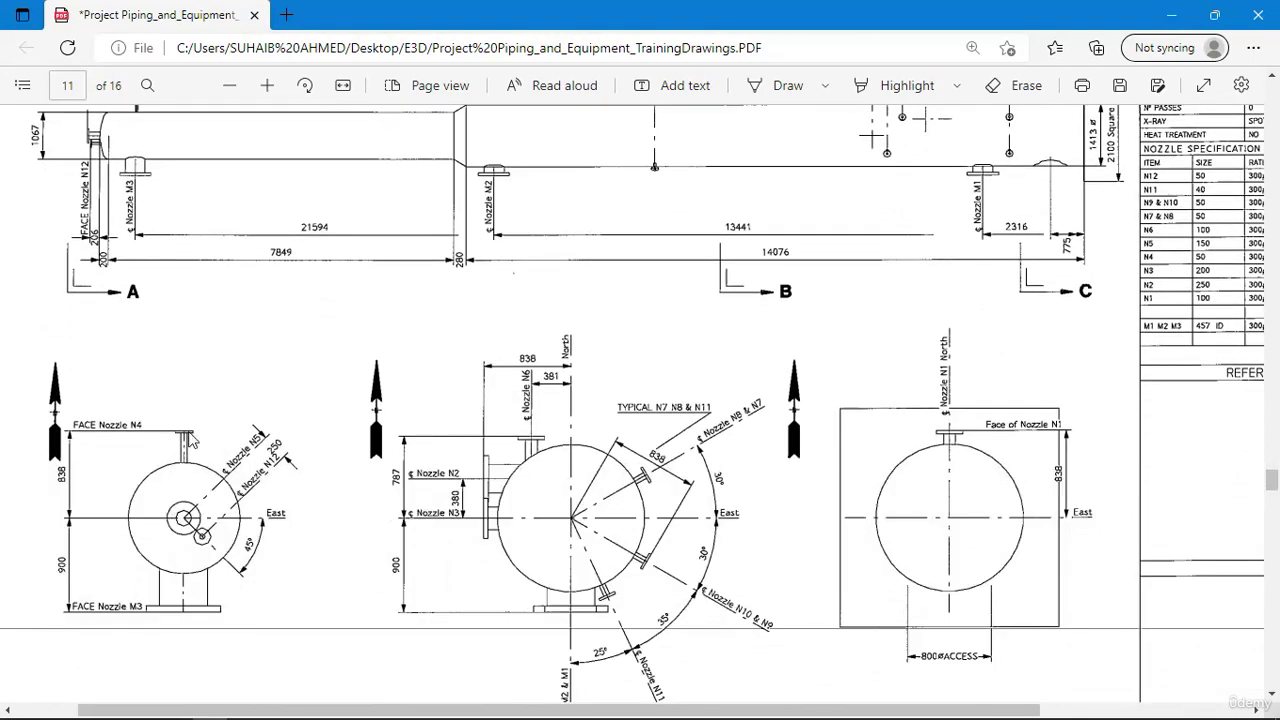
key(alt+Tab)
text(21569mm)
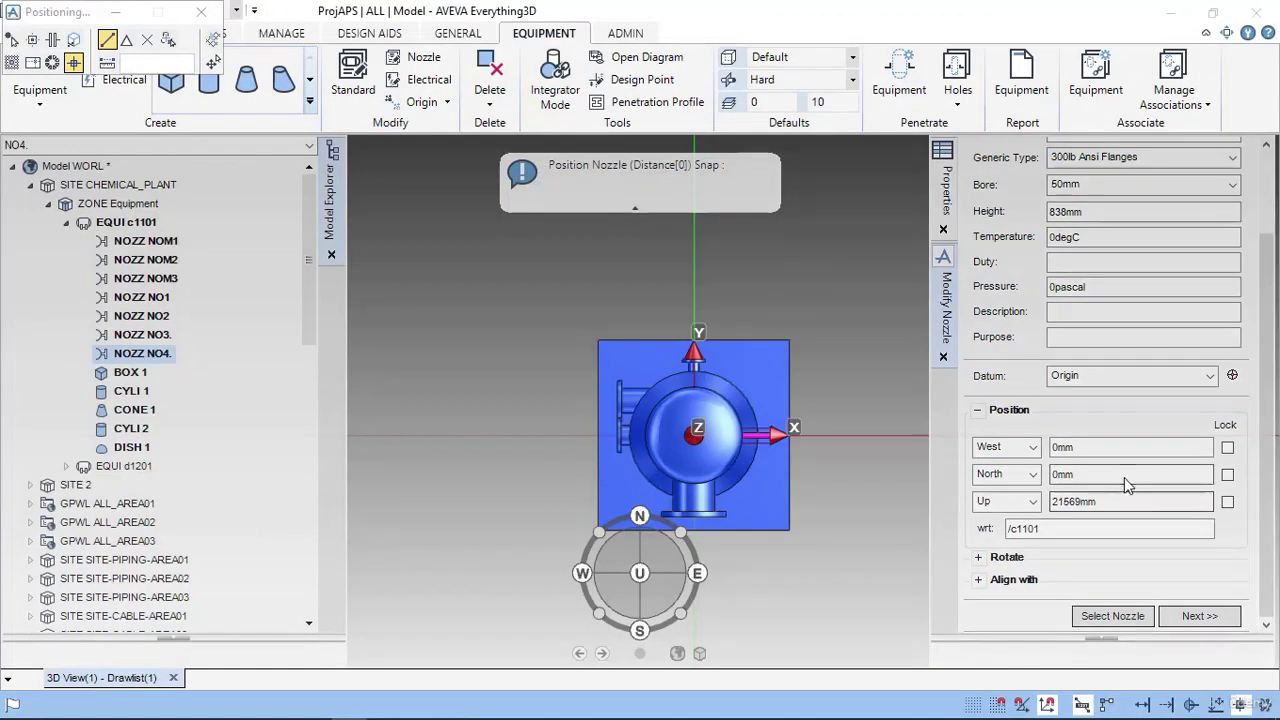
key(shift+Tab)
text(83)
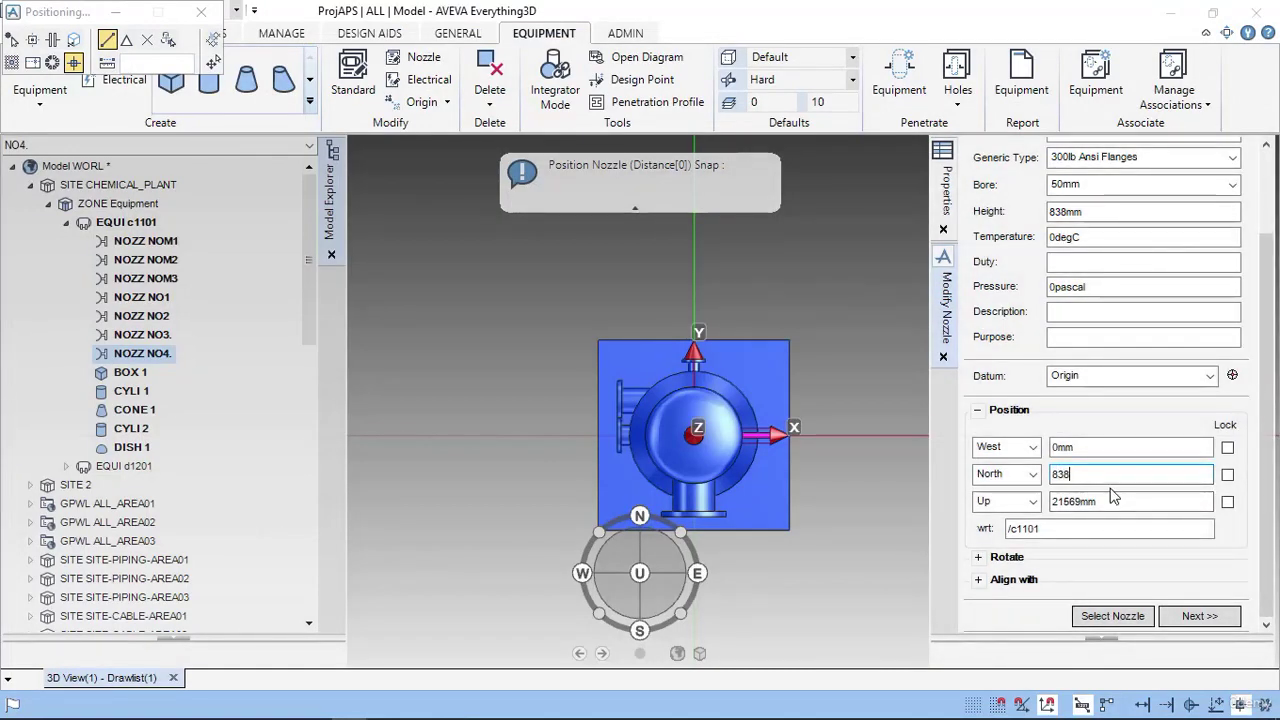
key(Return)
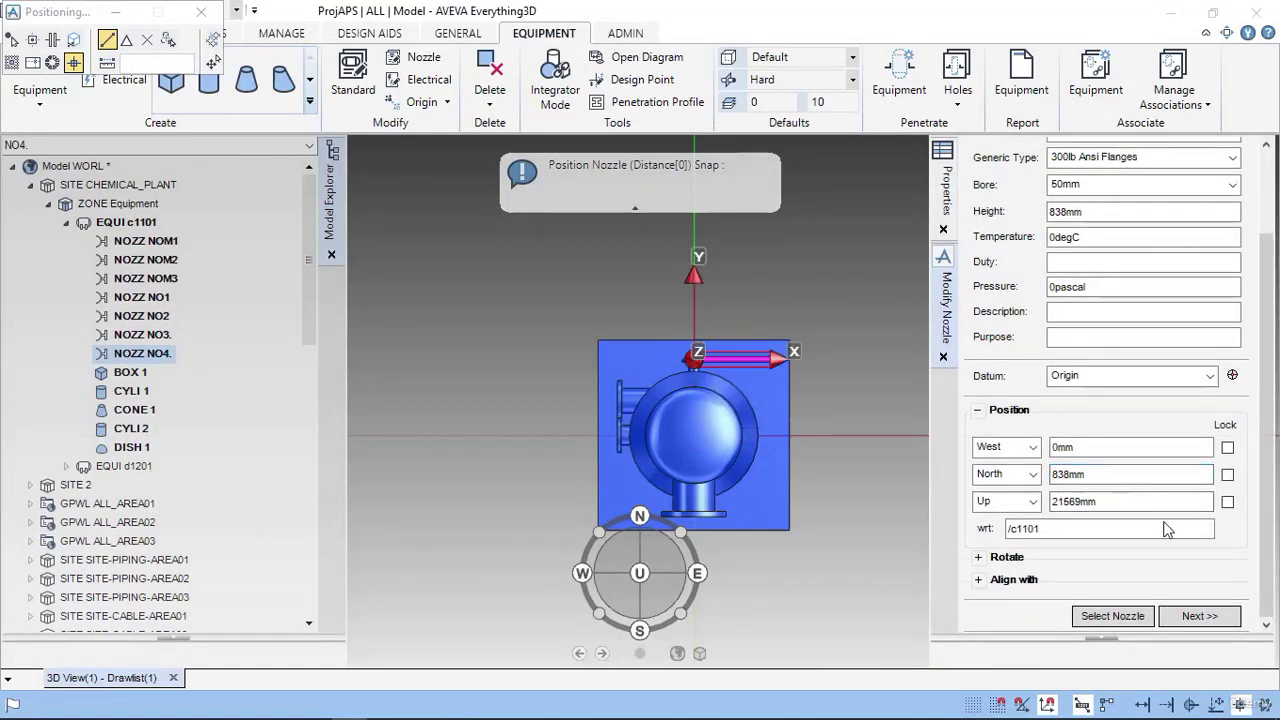
- Rotate nozzle NO4. about Z in three successive 90-degree rotations so that it faces north
click(981, 559)
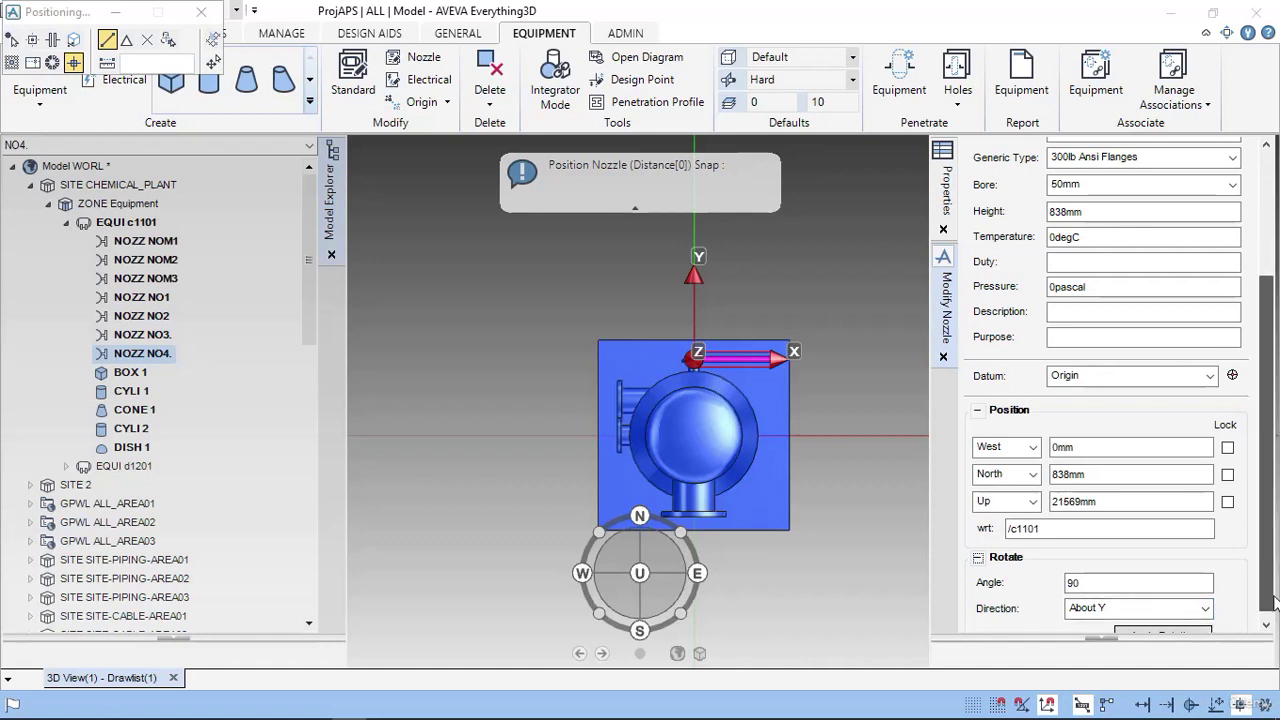
scroll(1268, 590, down, 2)
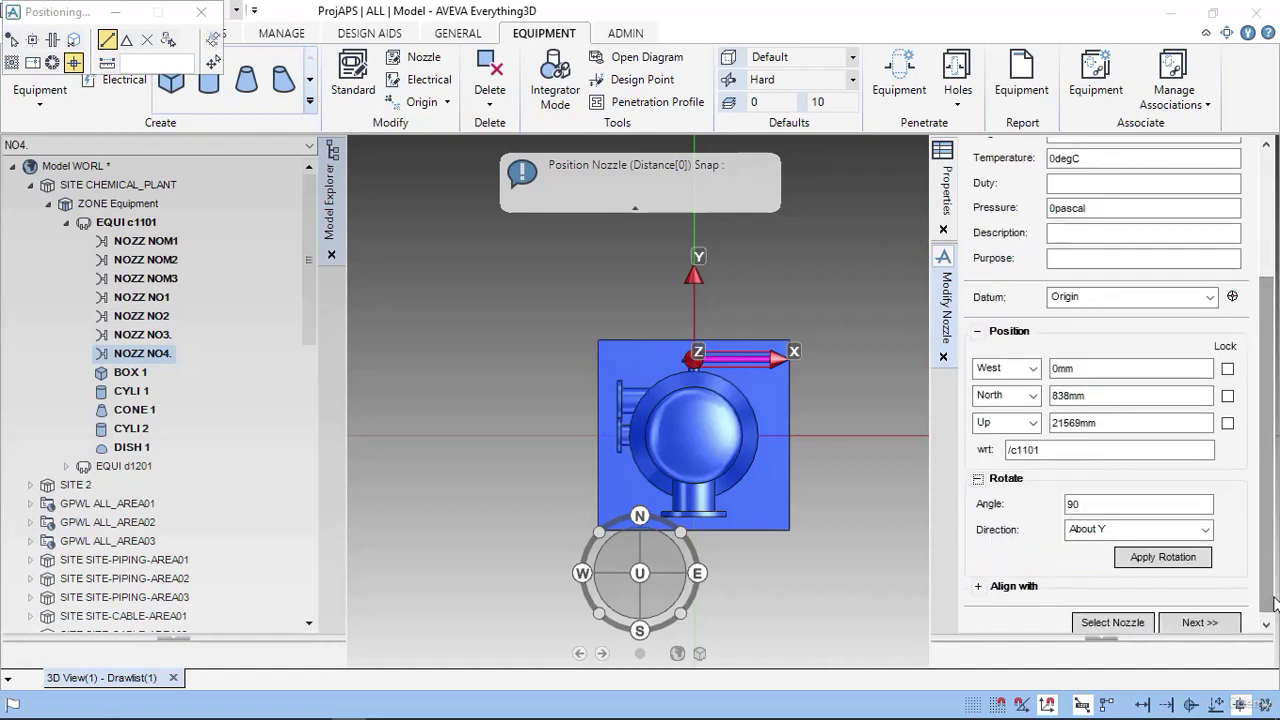
click(1205, 530)
click(1168, 573)
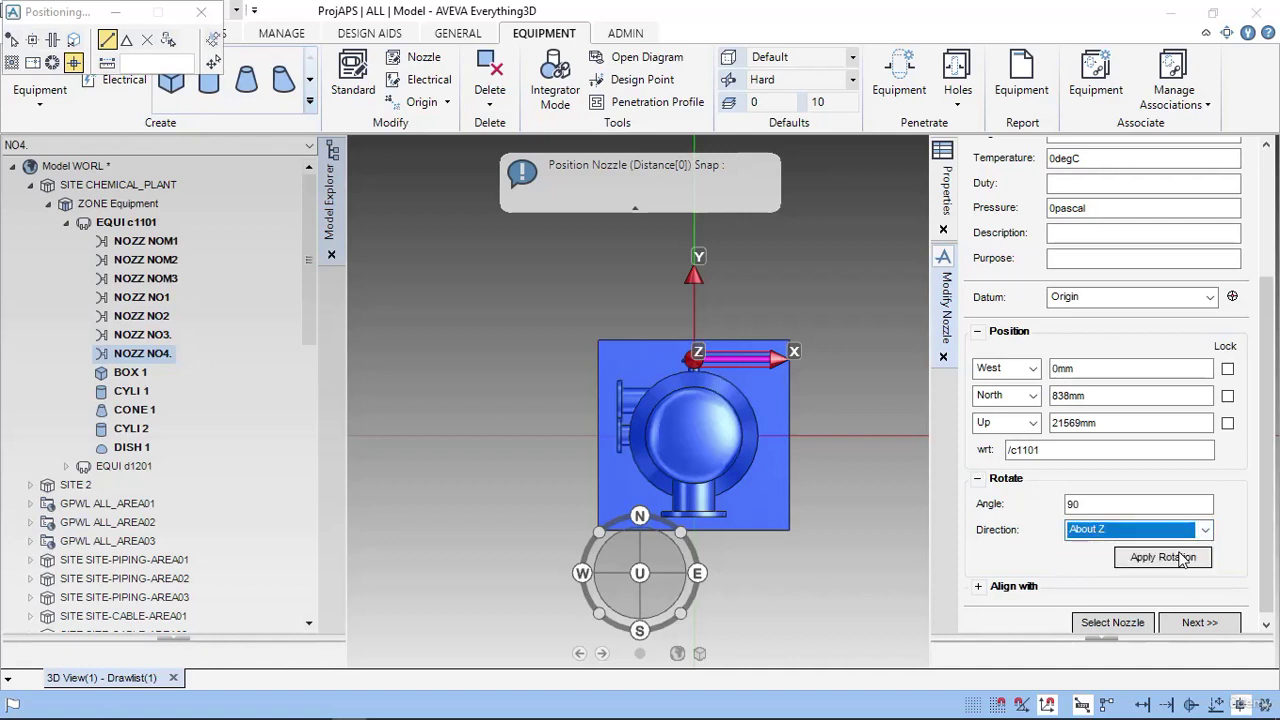
click(1183, 558)
click(1183, 558)
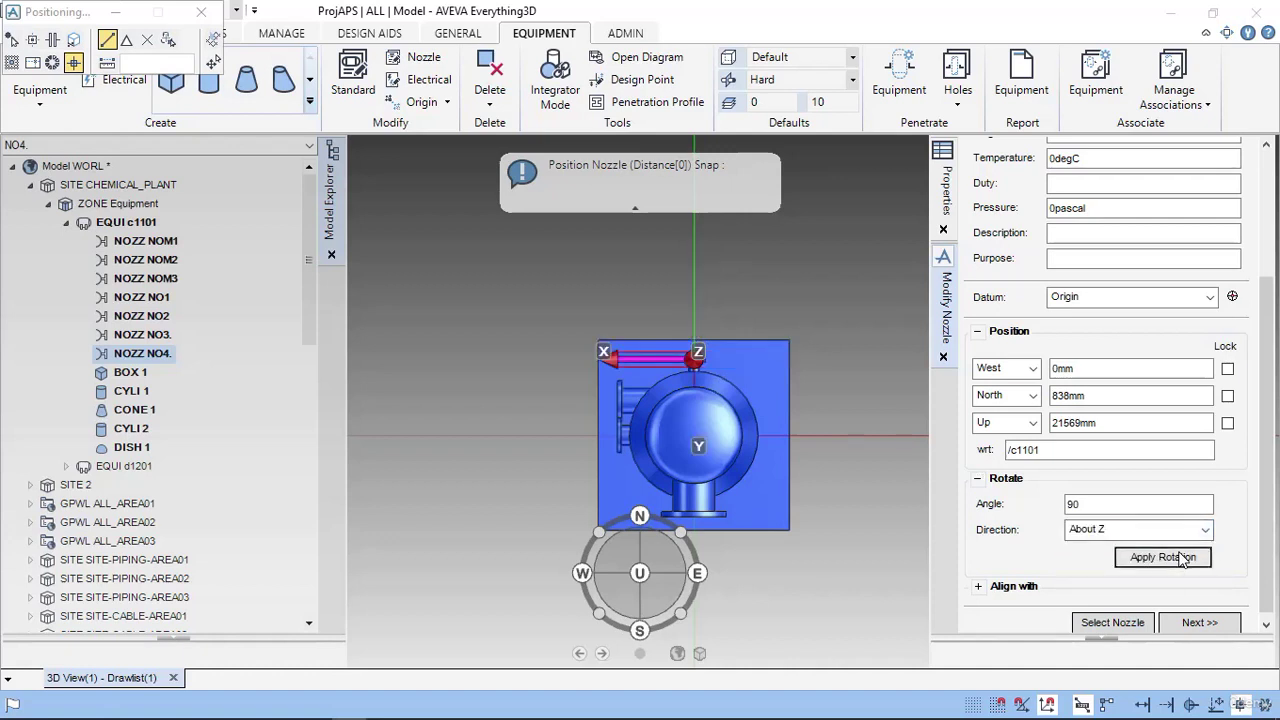
click(1183, 558)
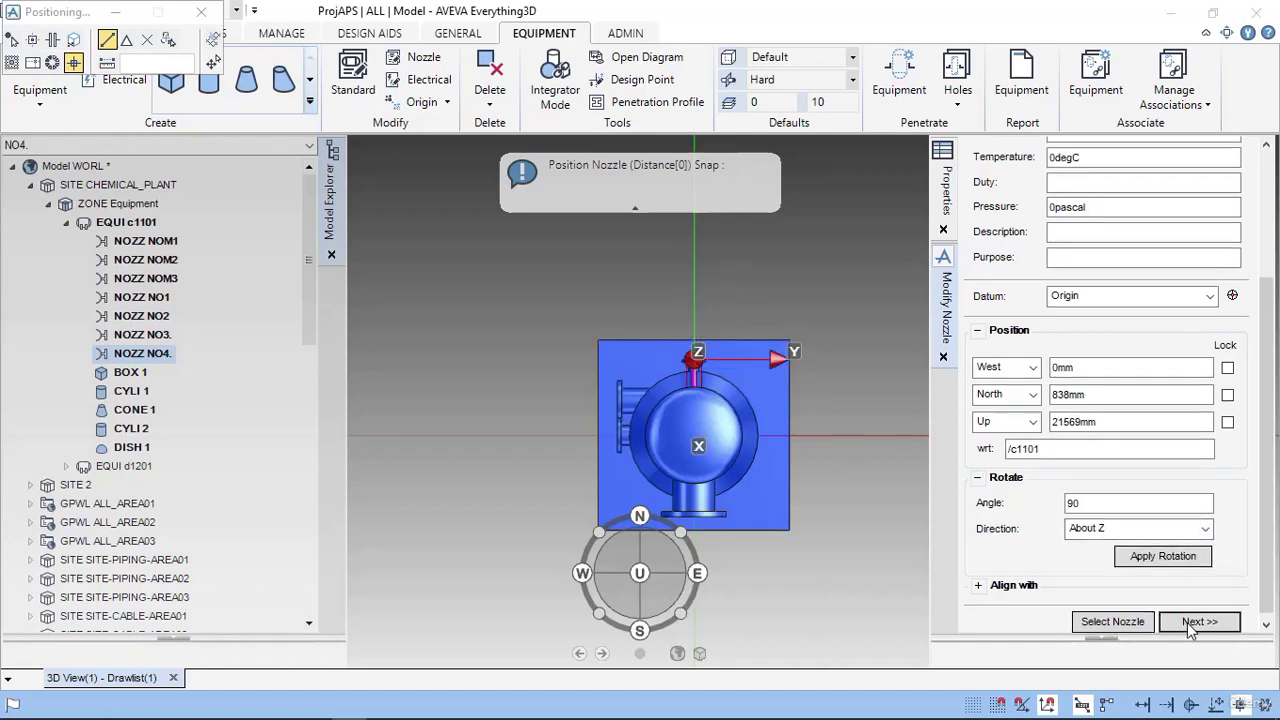
- Finish nozzle NO4. and start a new nozzle named NO5., checking its size in the training drawing PDF and setting the bore to 150mm
click(1199, 622)
click(1134, 216)
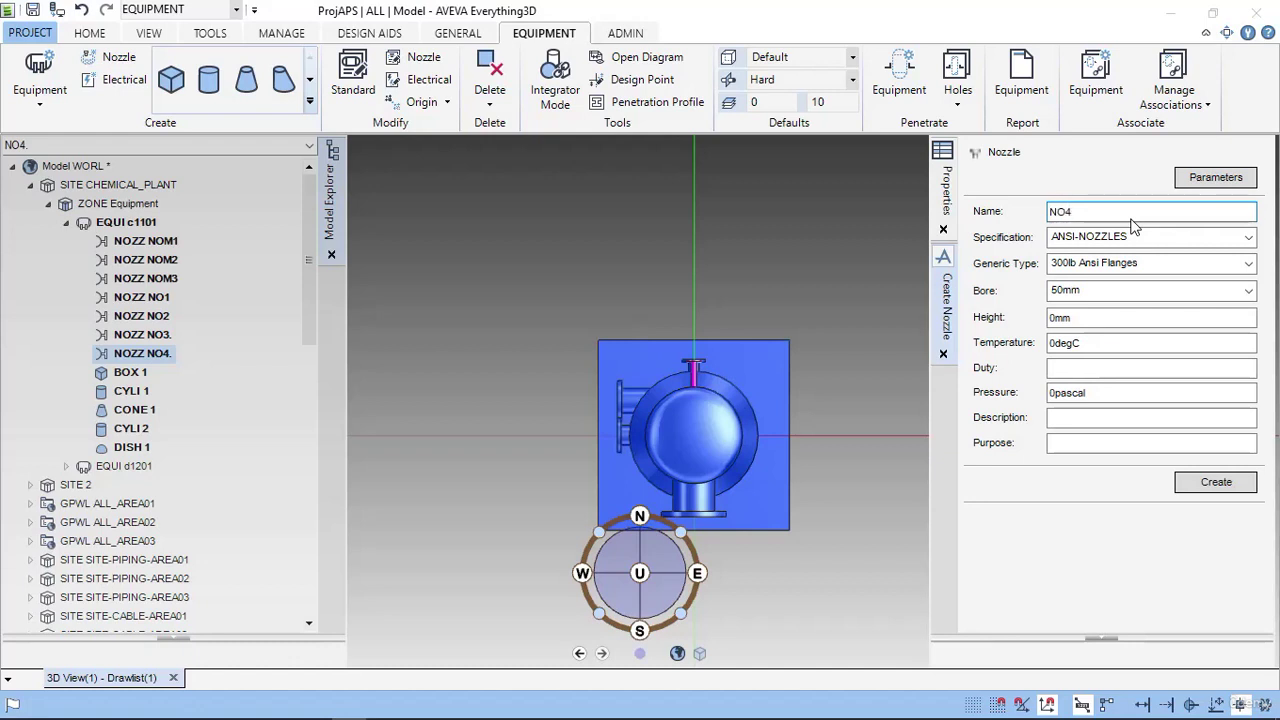
text(NO5.)
key(alt+Tab)
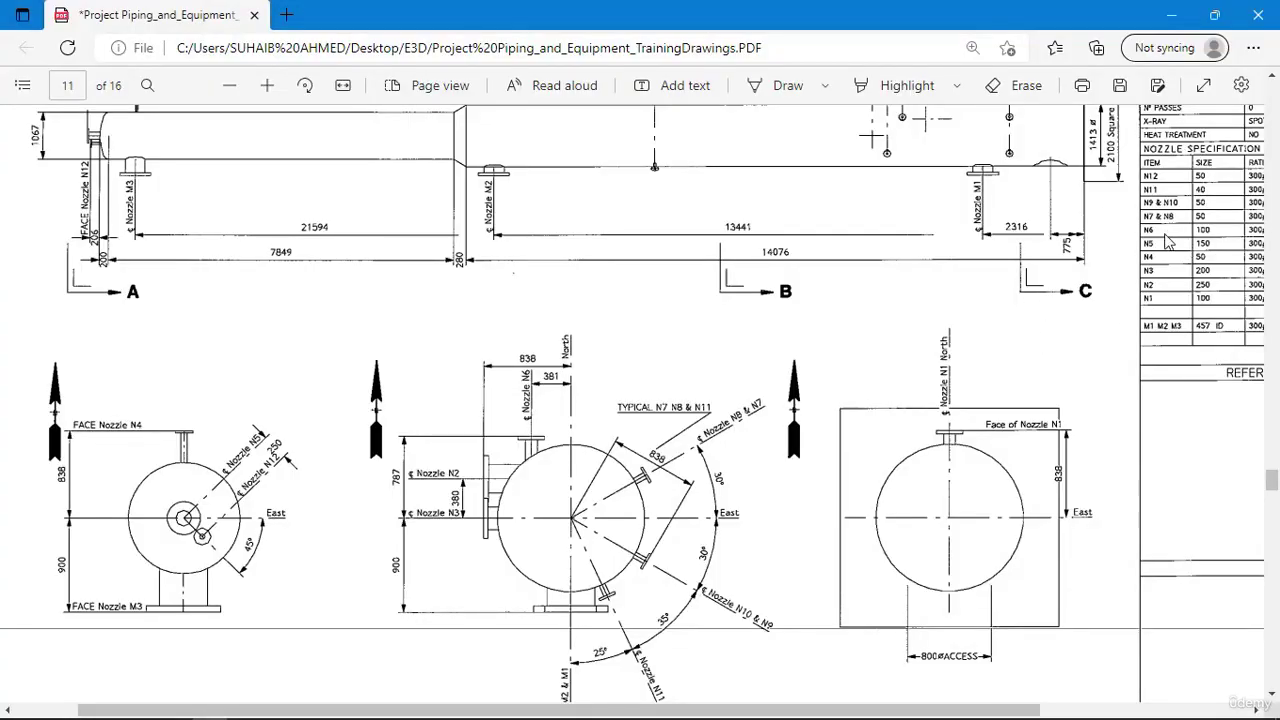
key(alt+Tab)
click(1130, 290)
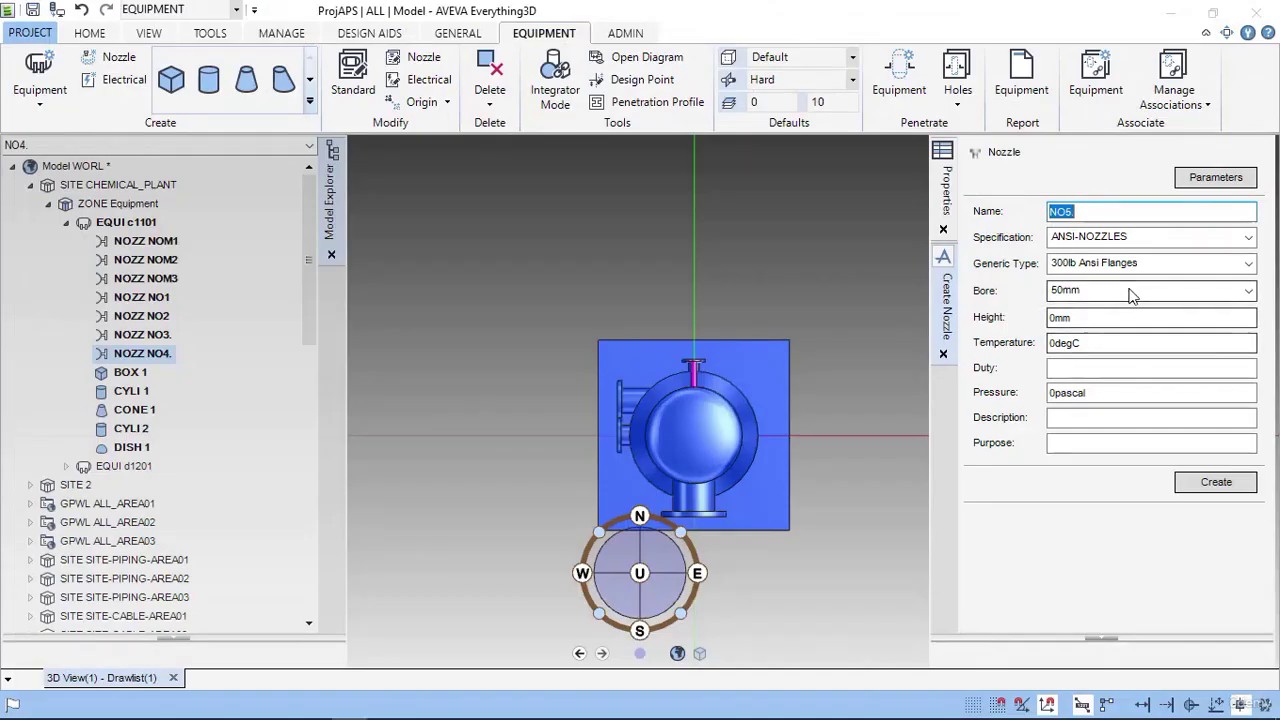
click(1118, 393)
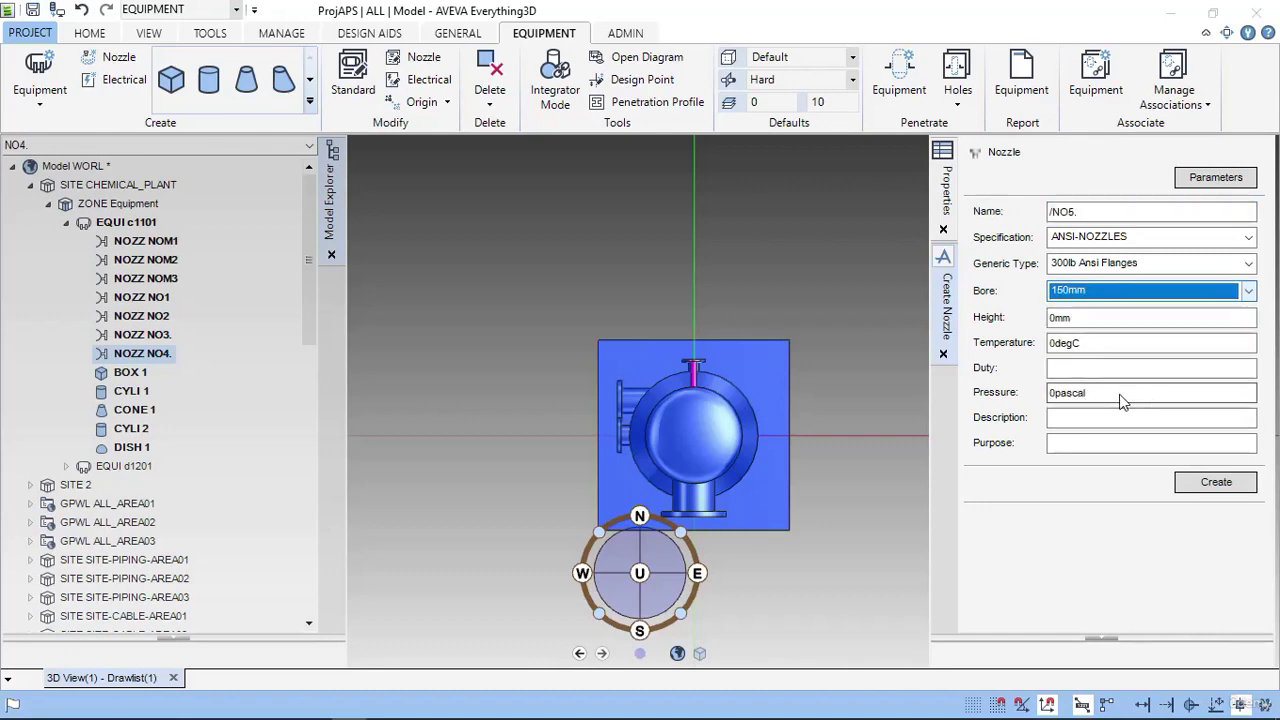
- Check nozzle N5's dimensions in the training drawing PDF, then set the new nozzle's height to 220mm in Everything3D and create it
key(alt+Tab)
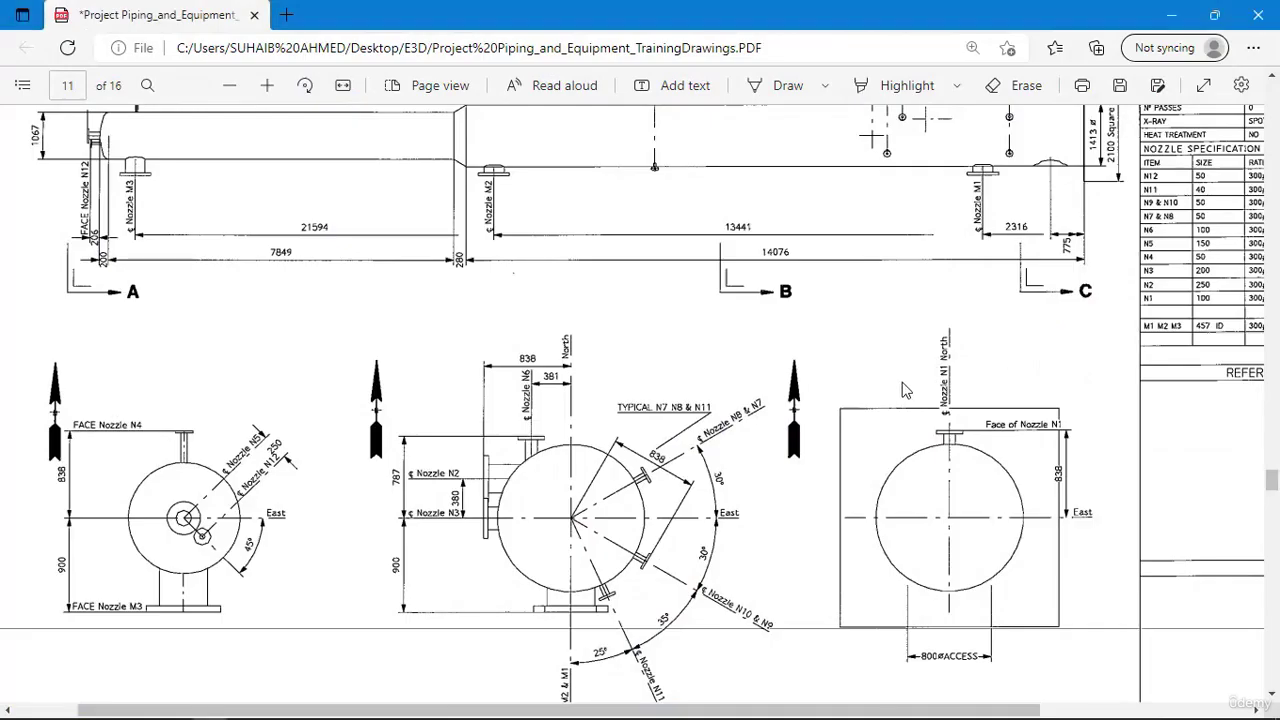
ctrl+scroll(900, 390, up, 3)
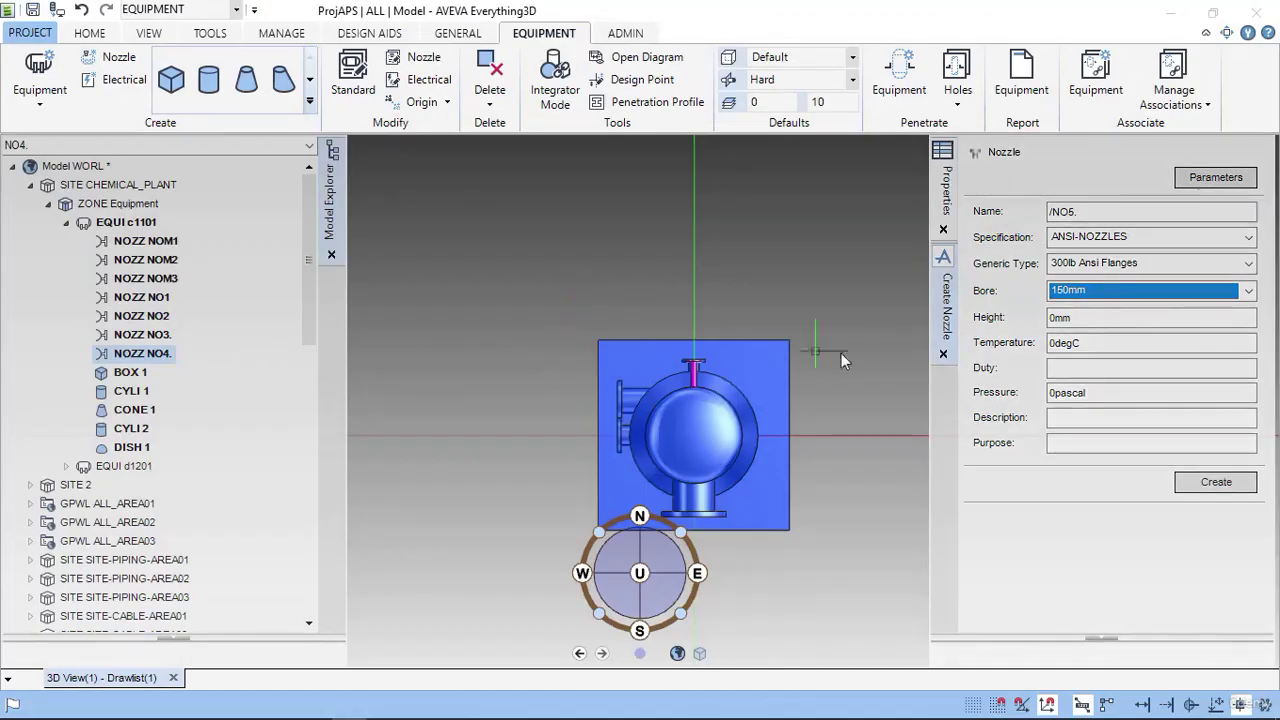
click(1078, 320)
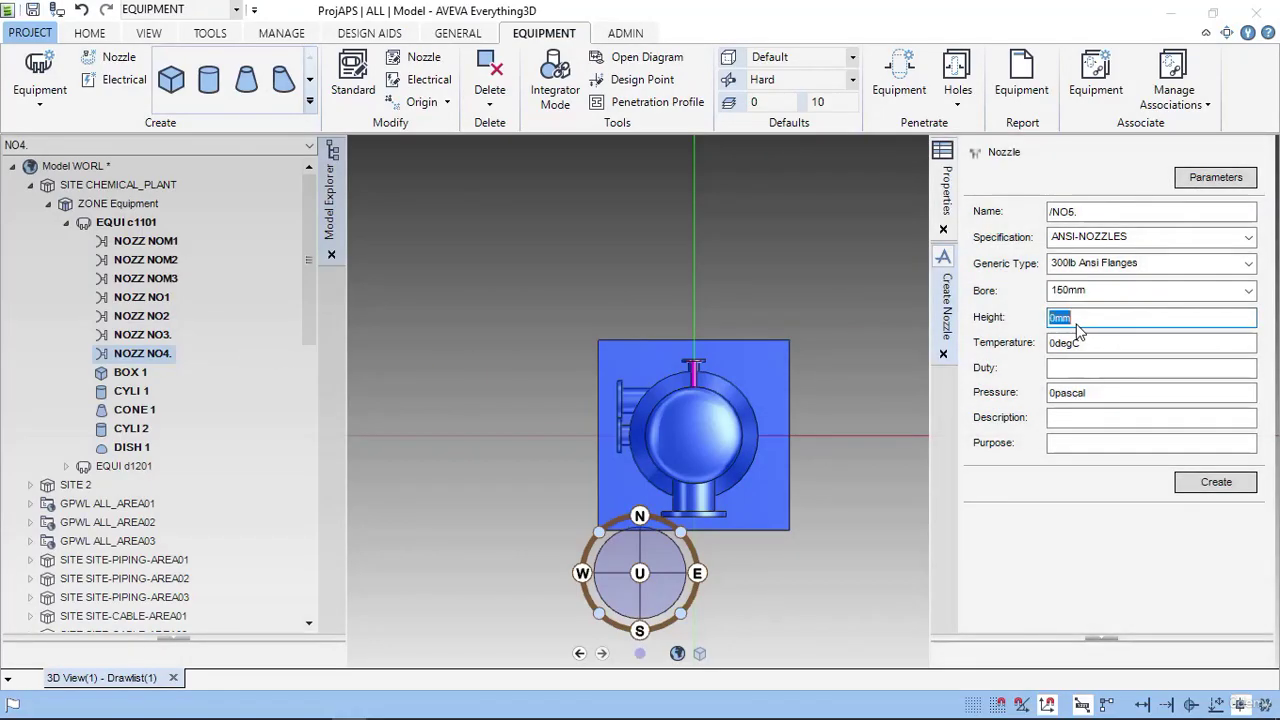
text(220)
click(1216, 481)
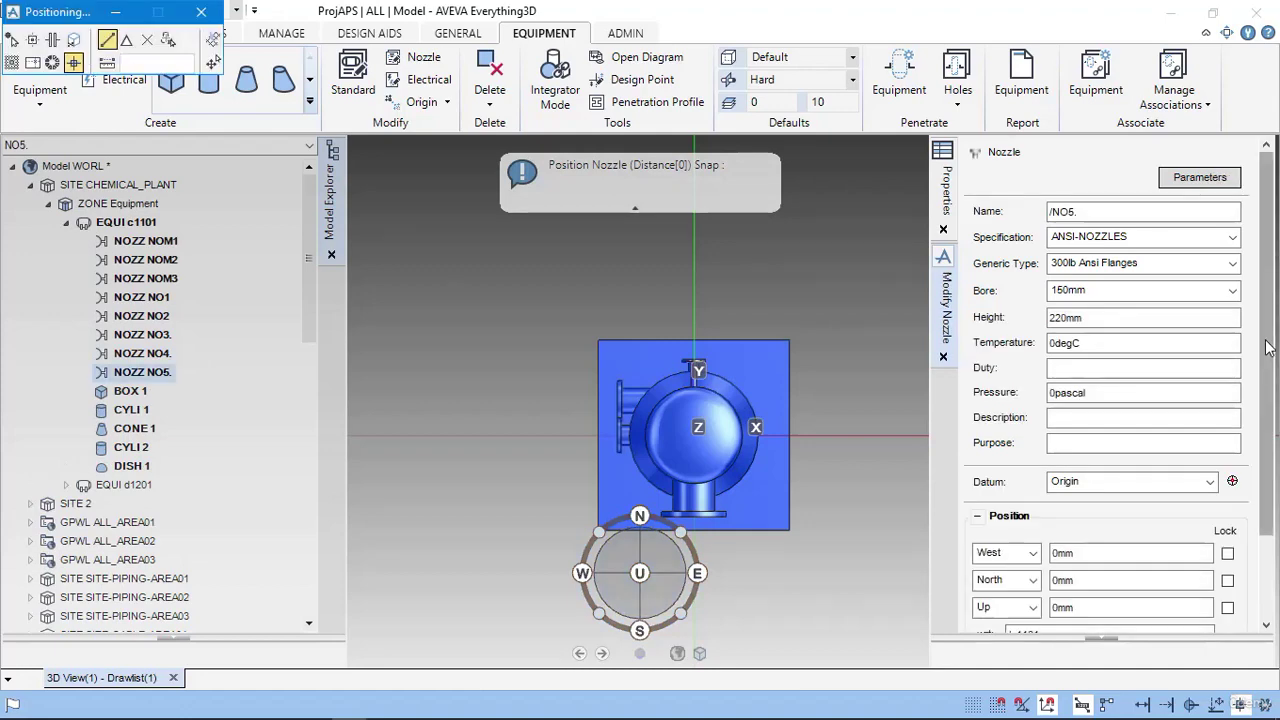
- Read nozzle N5's face elevation in the training drawing PDF and set NO5.'s Up position to 22687mm in Everything3D
scroll(1130, 400, down, 2)
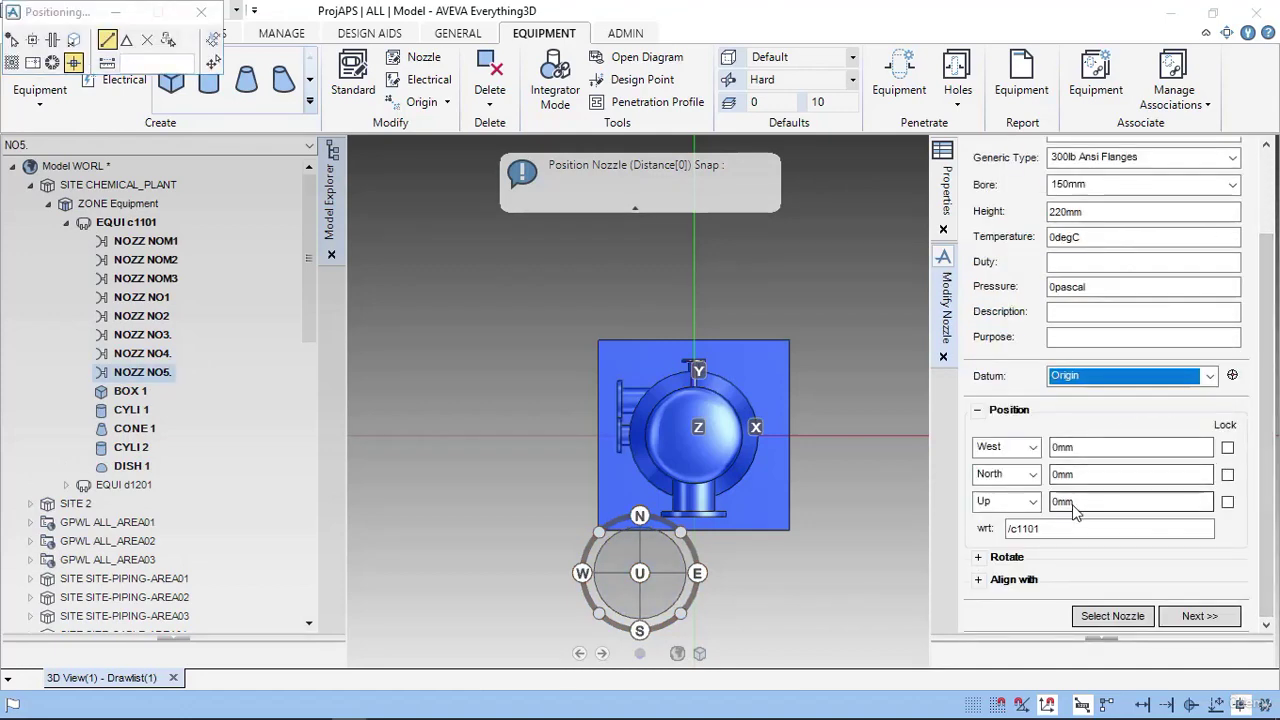
key(alt+Tab)
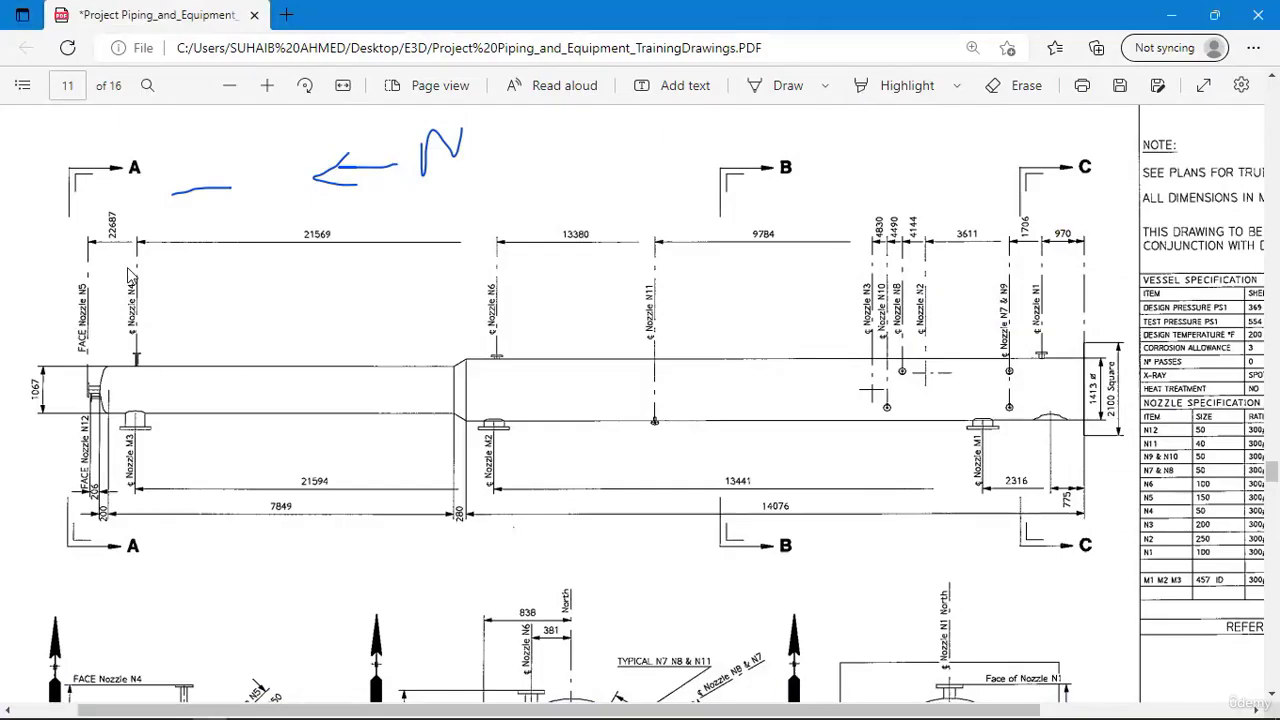
key(alt+Tab)
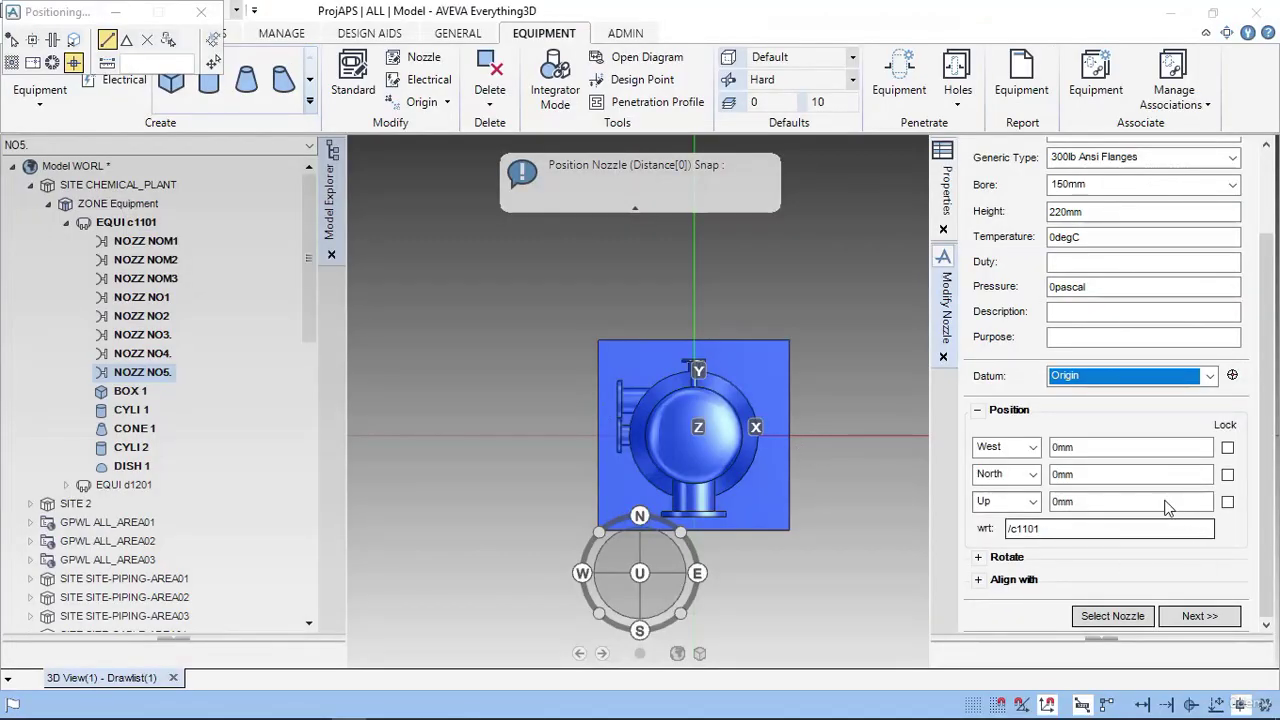
double_click(1113, 508)
text(22687)
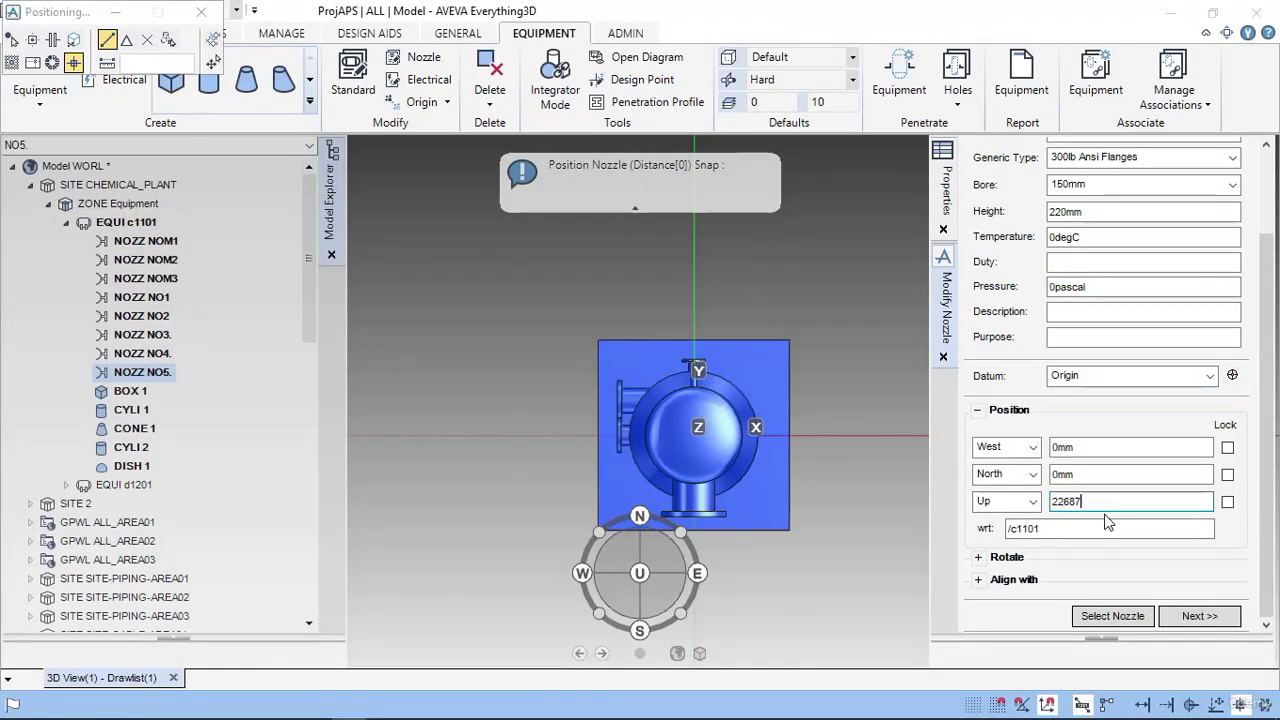
key(Return)
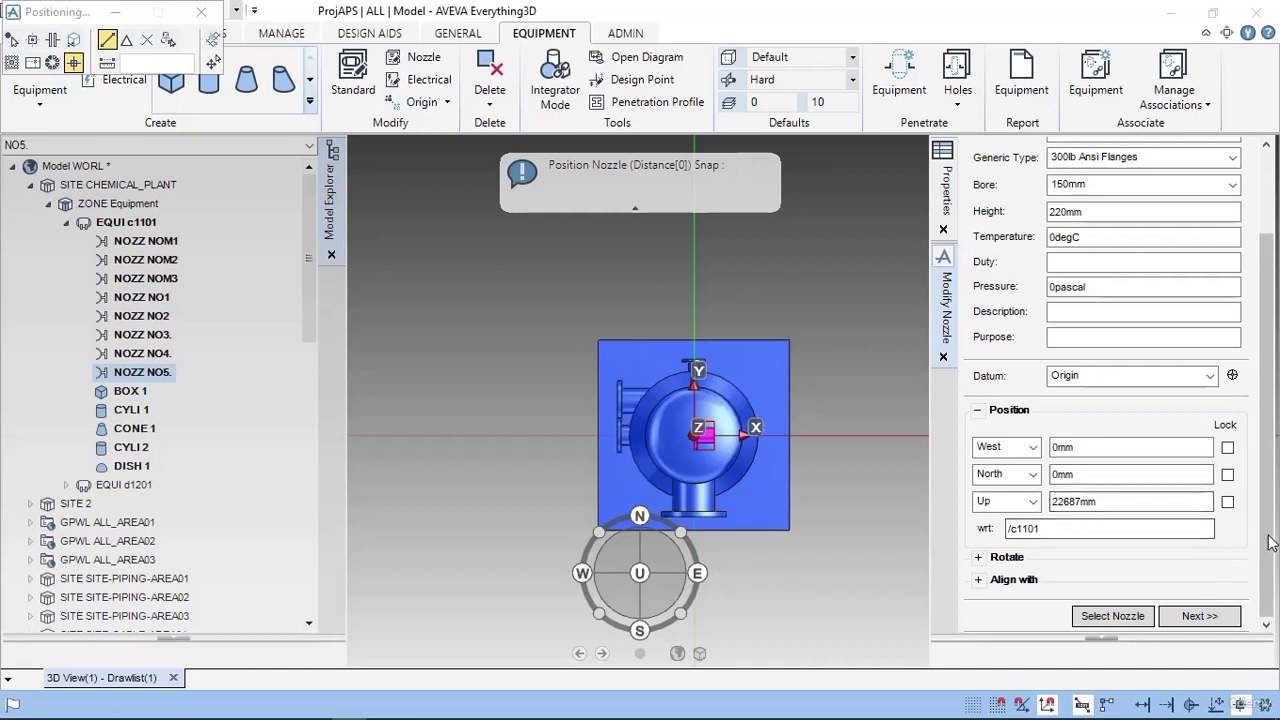
- Rotate nozzle NO5. twice by 90 degrees about Z and once by 90 degrees about Y so it faces up, and finish it
click(977, 559)
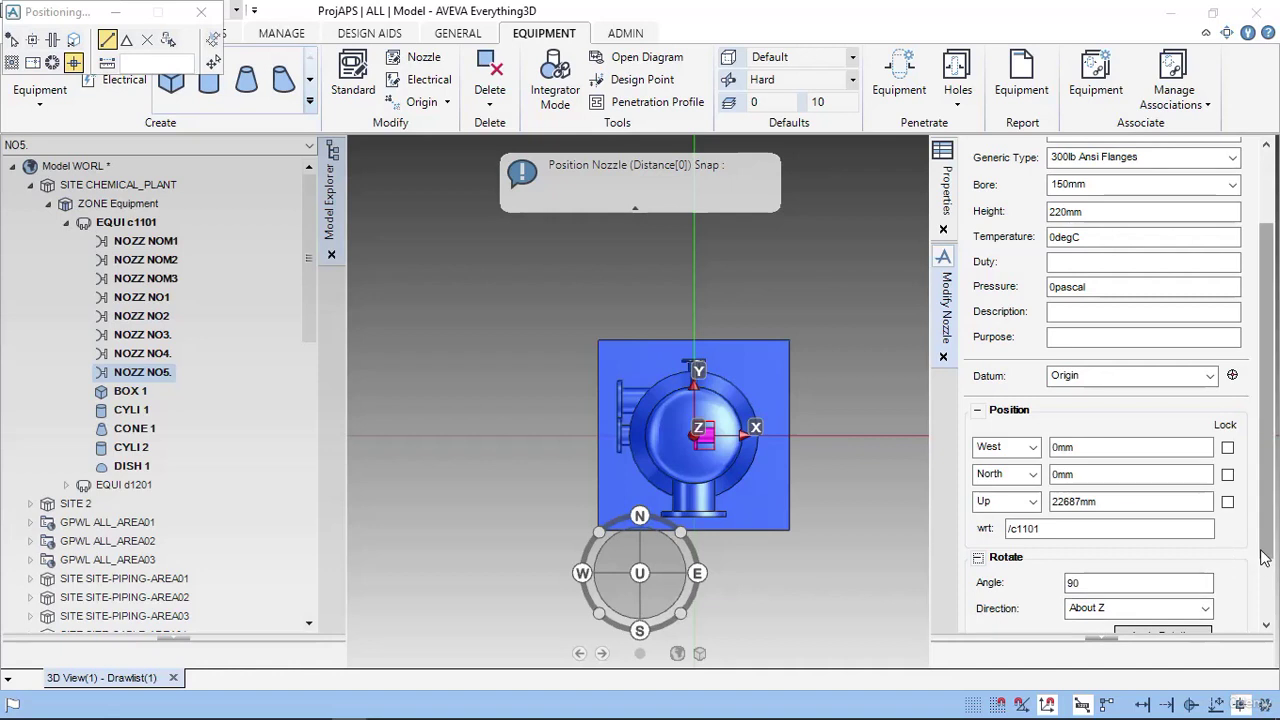
drag(1262, 558, 1263, 625)
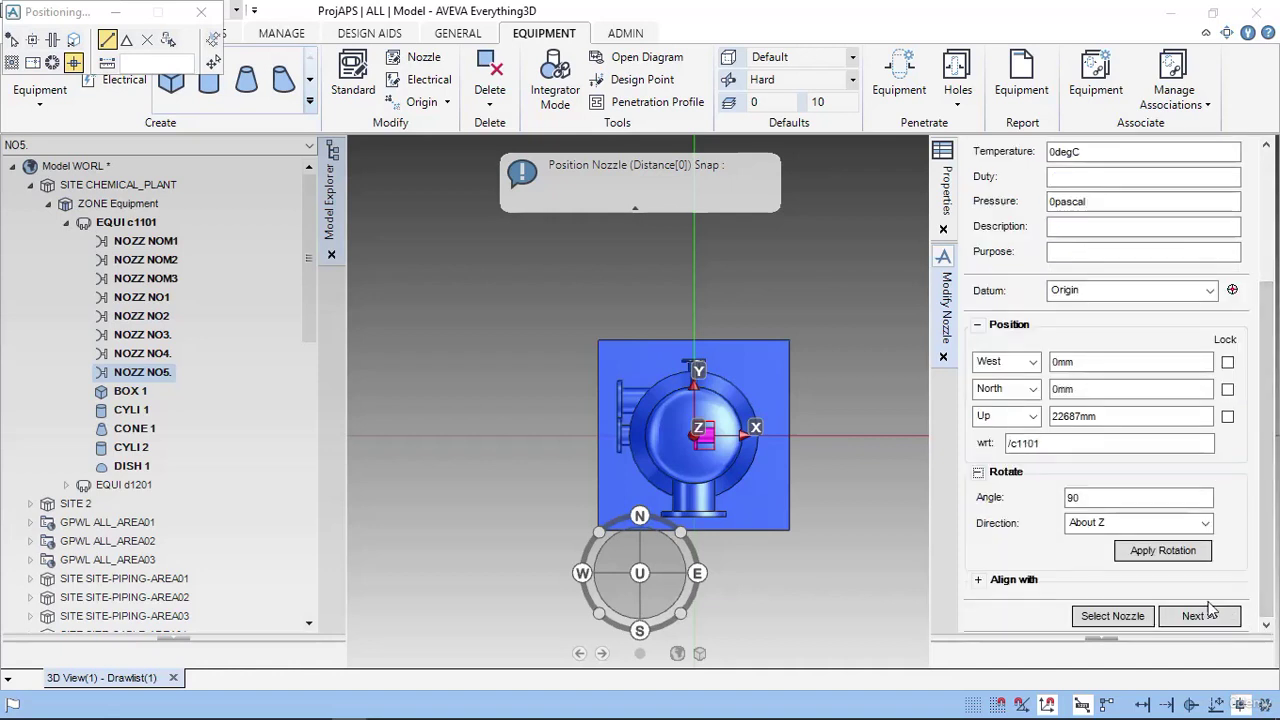
click(1173, 556)
click(1172, 552)
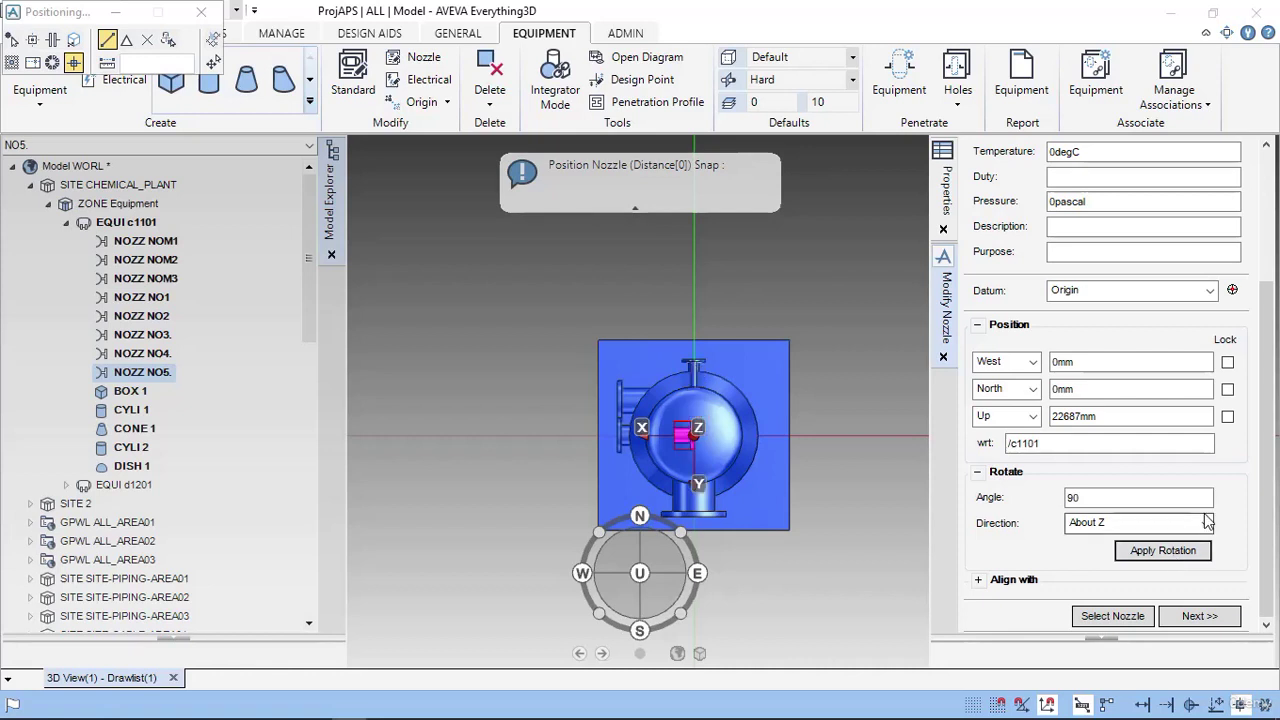
click(1160, 523)
click(1157, 557)
click(1164, 550)
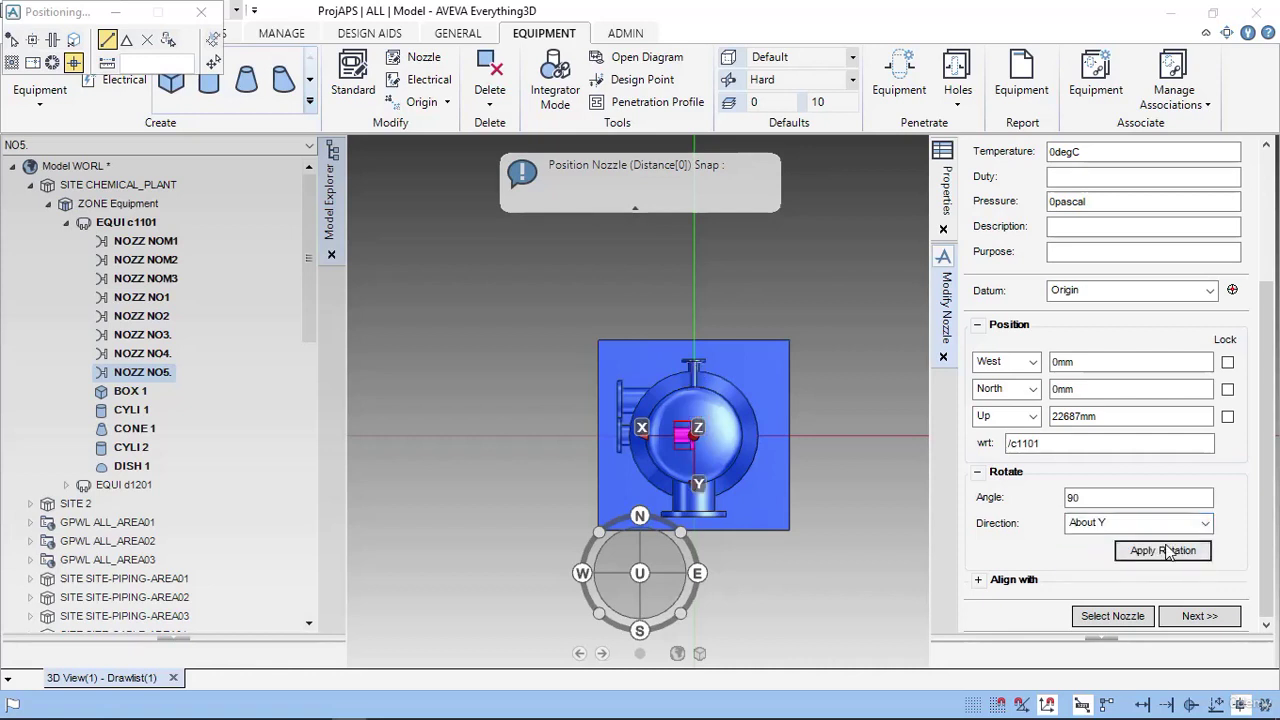
click(1199, 616)
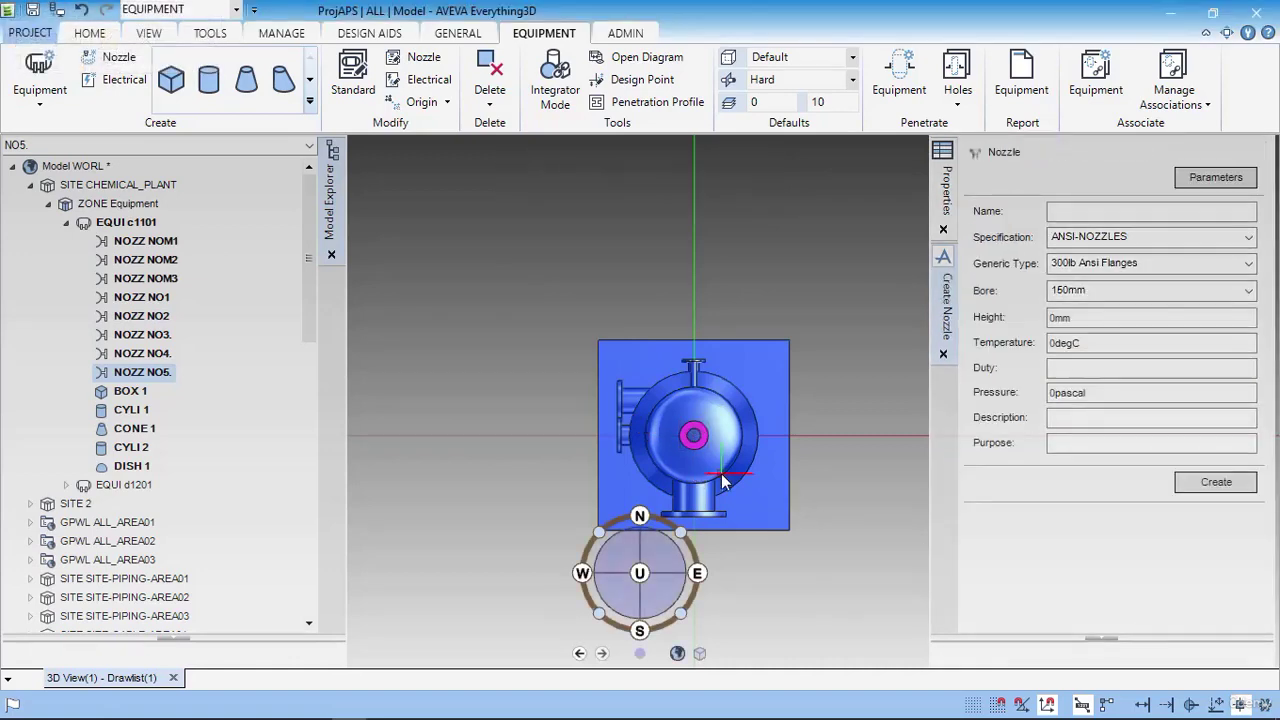
middle_drag(715, 383, 728, 460)
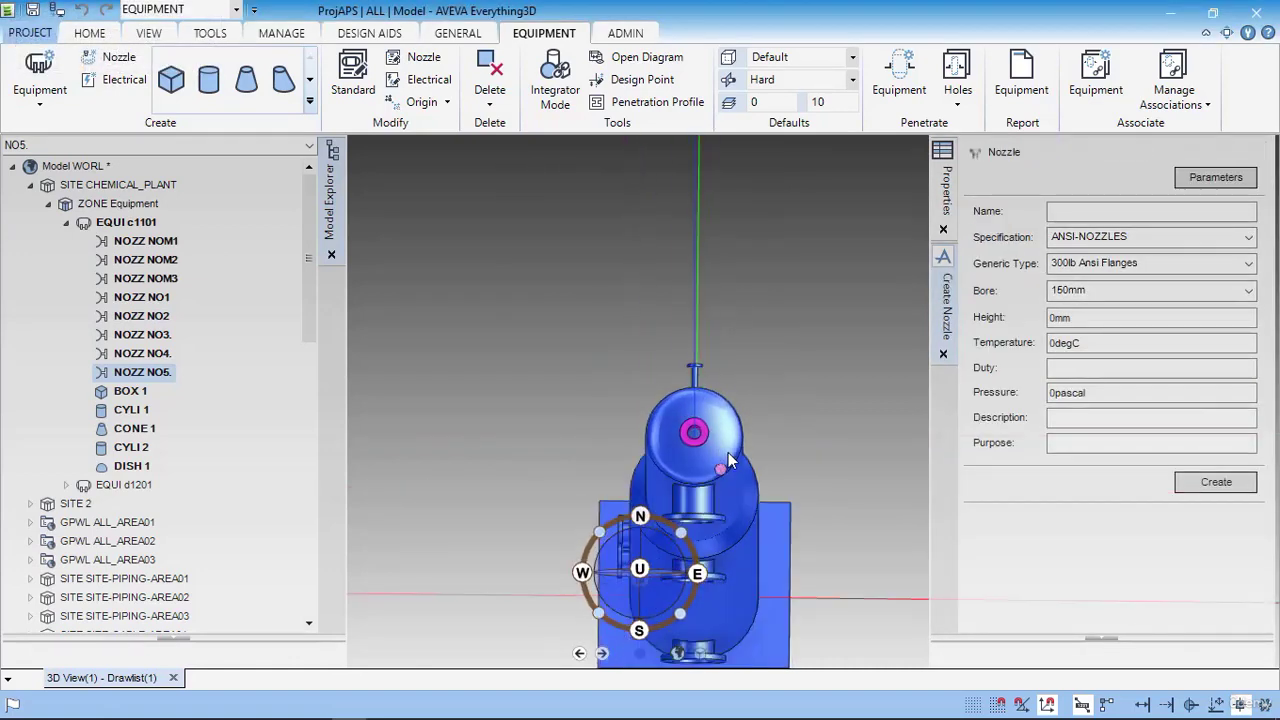
middle_click(838, 400)
click(838, 400)
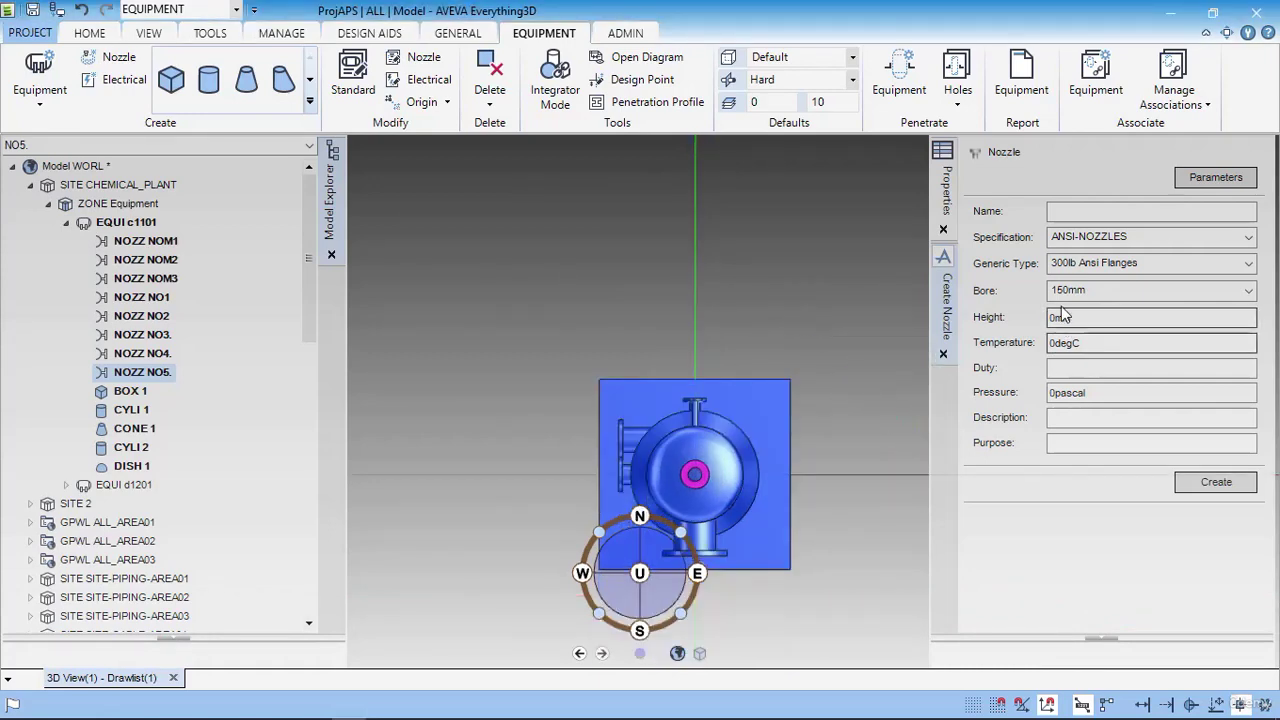
- Name the next nozzle NO6., check its size in the training drawing PDF, set its bore to 100mm in Everything3D and create it
click(1085, 213)
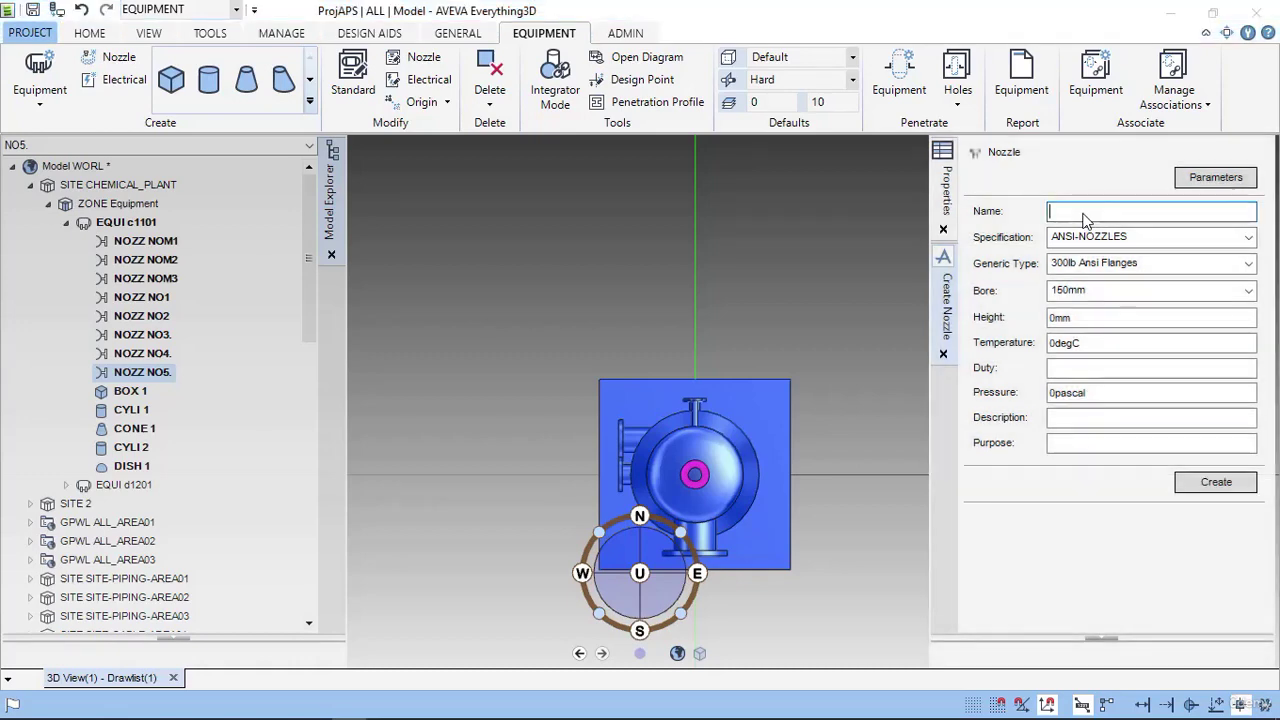
text(NO6.)
key(alt+Tab)
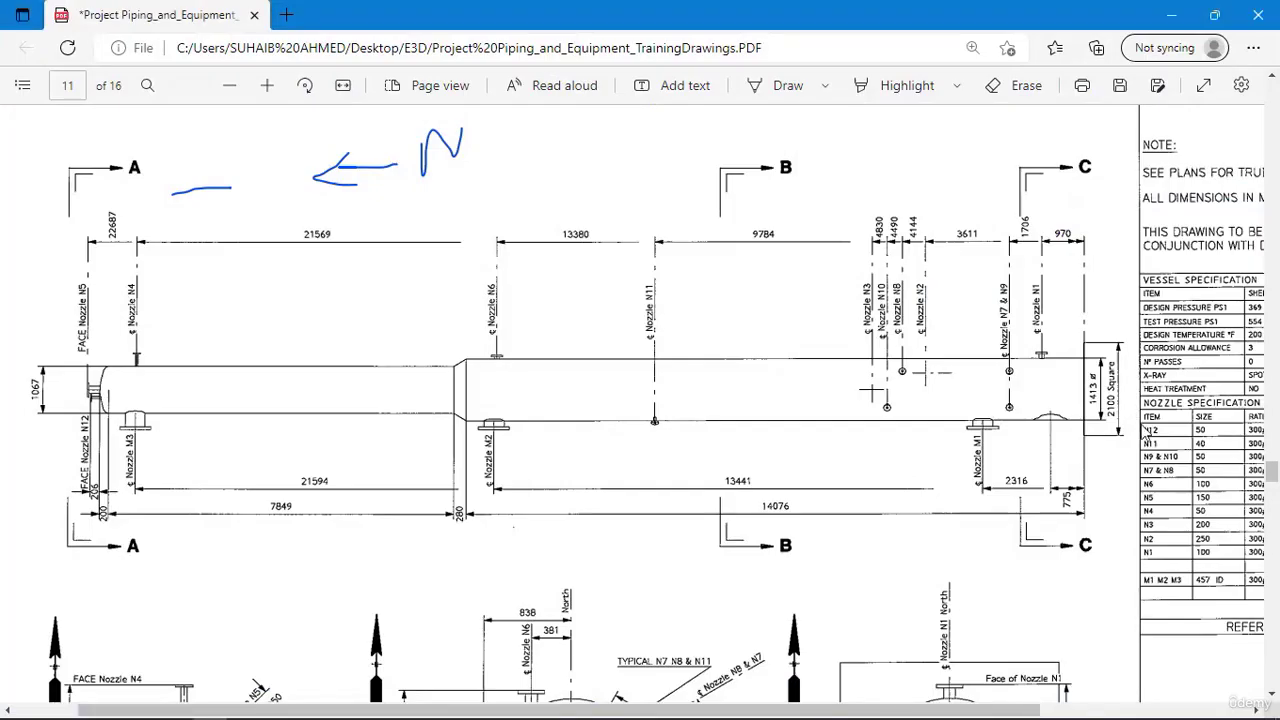
key(alt+Tab)
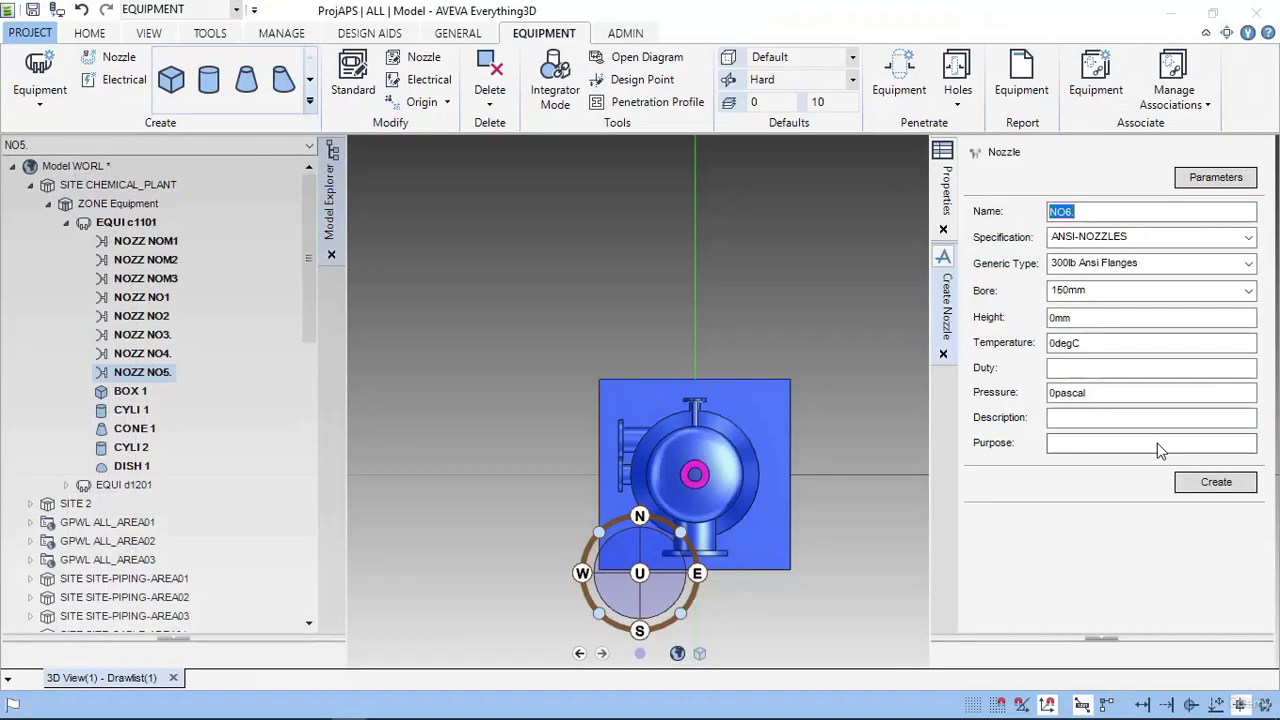
click(1121, 289)
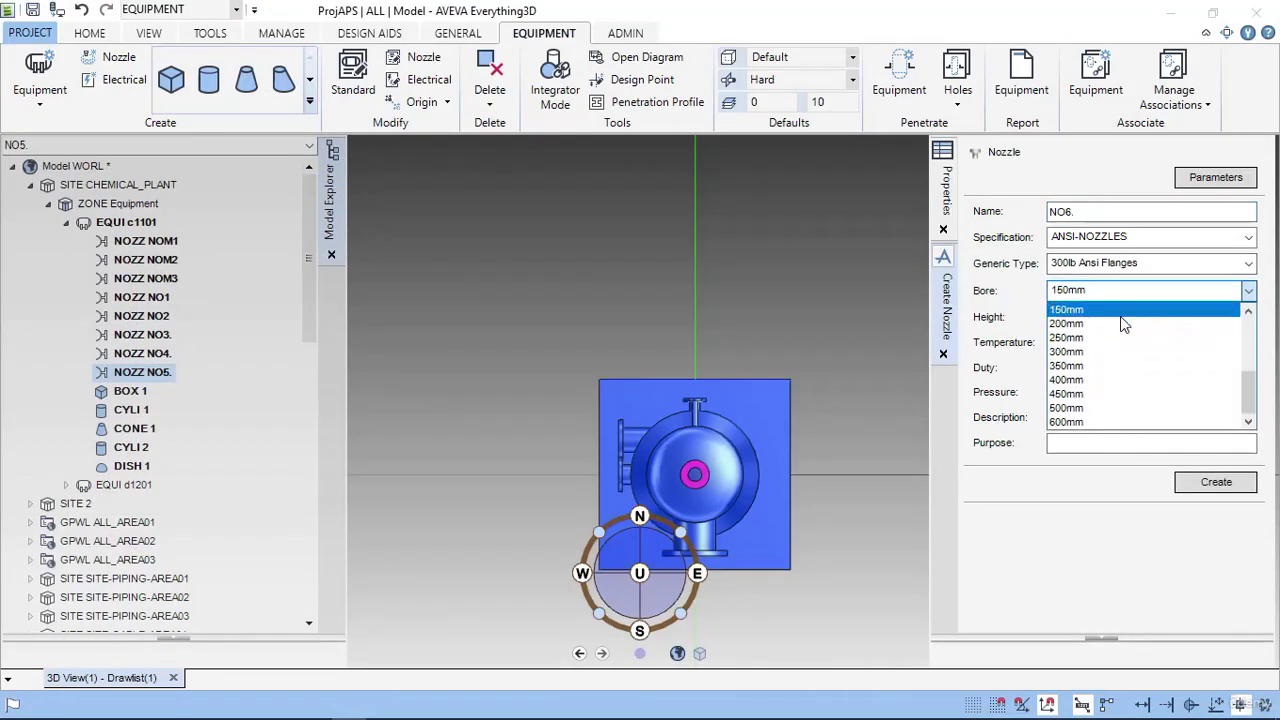
scroll(1121, 330, up, 4)
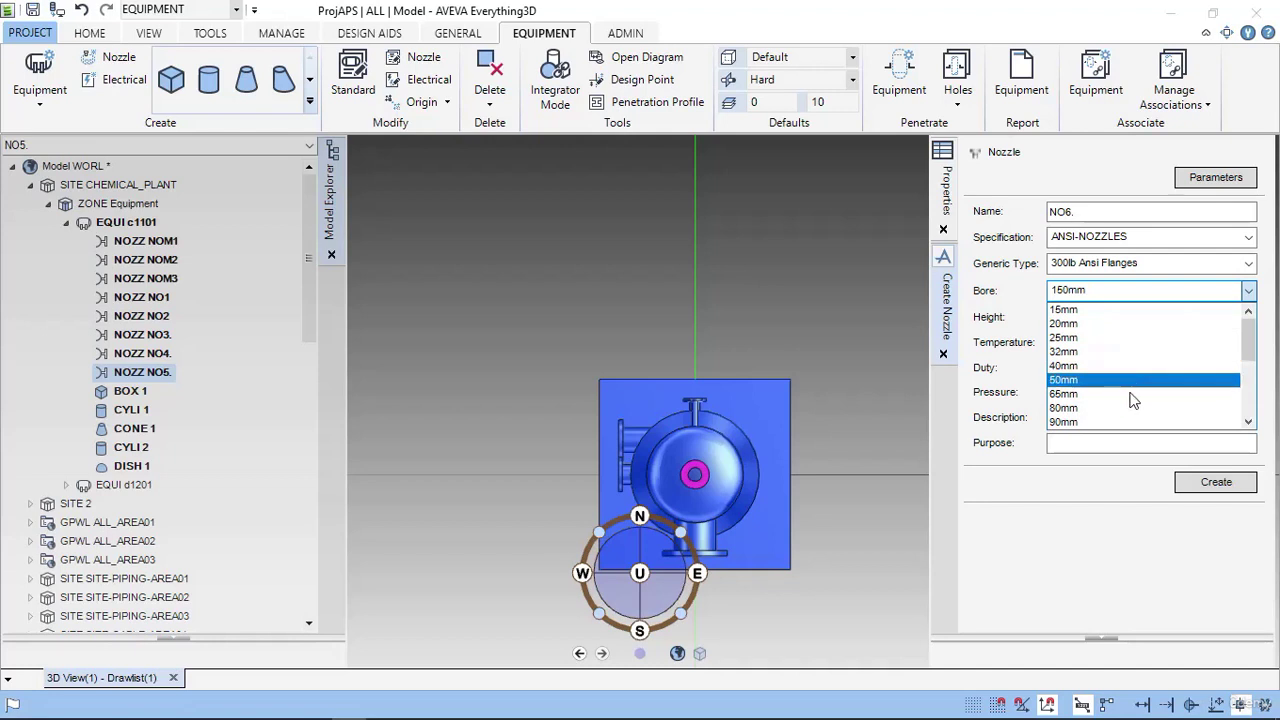
scroll(1134, 390, down, 2)
click(1124, 331)
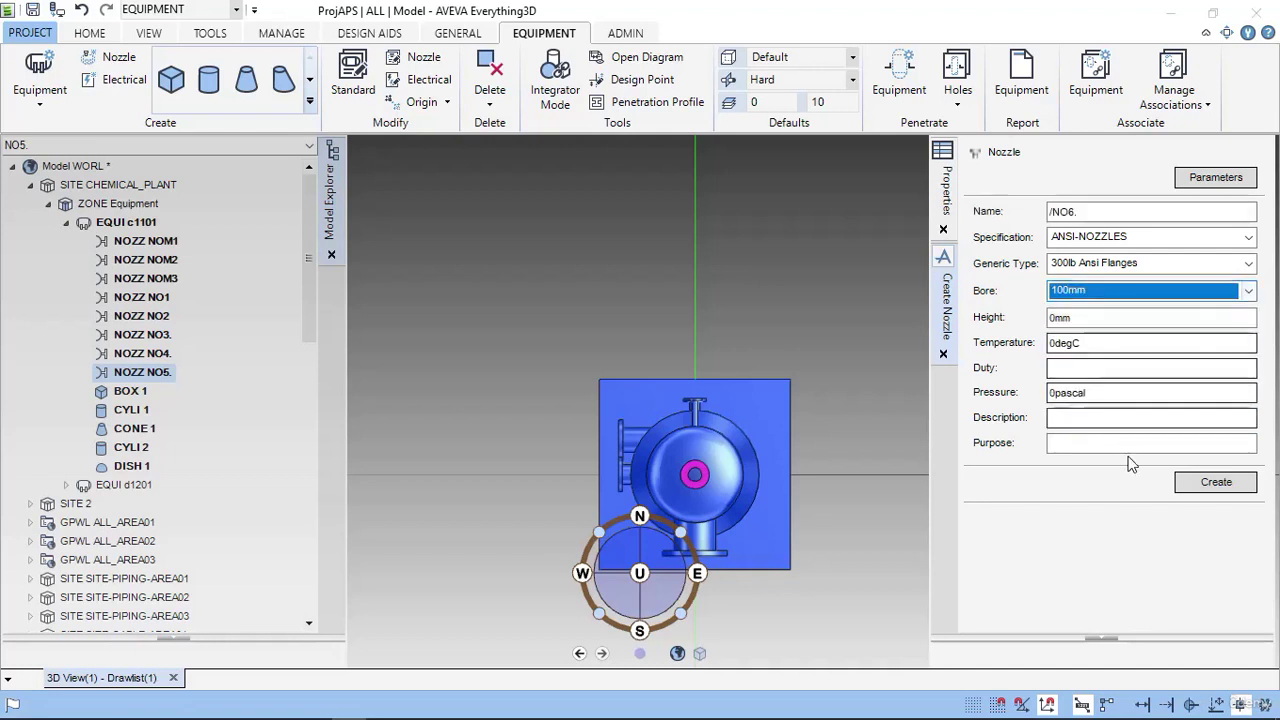
click(1216, 481)
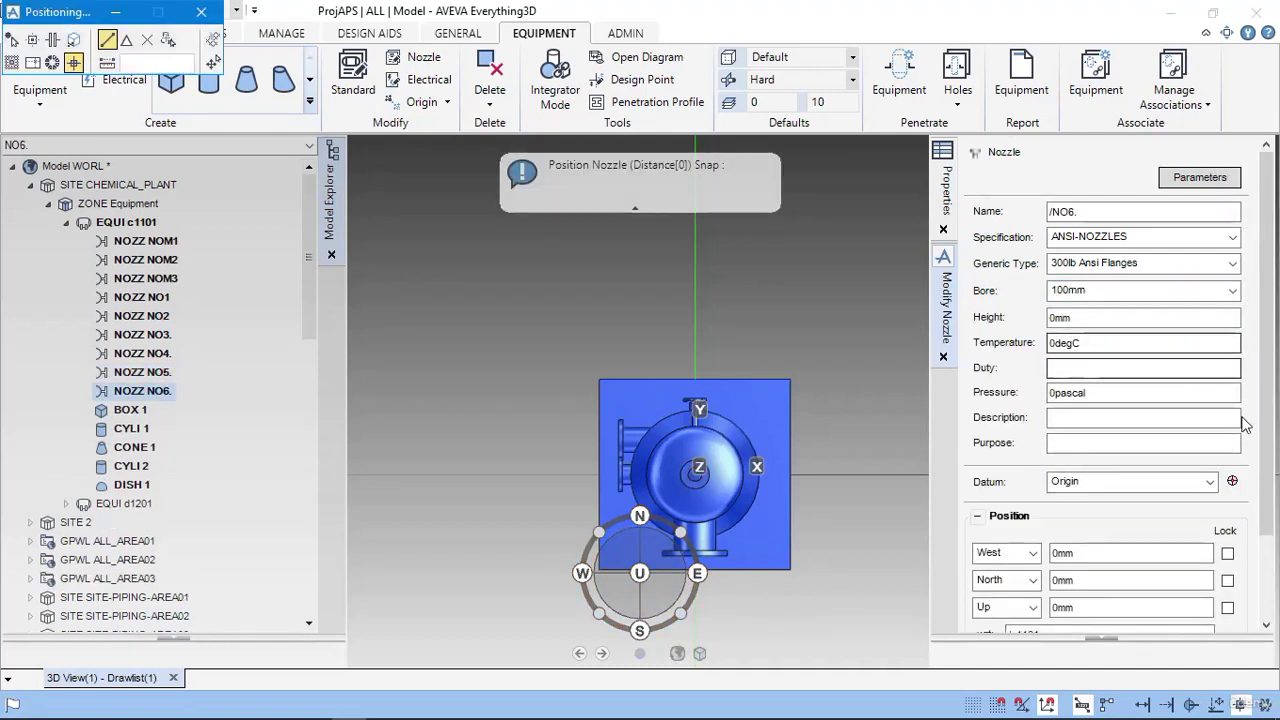
- Read nozzle N6's elevation in the training drawing PDF and set NO6.'s Up position to 13380mm in Everything3D
scroll(1273, 527, down, 2)
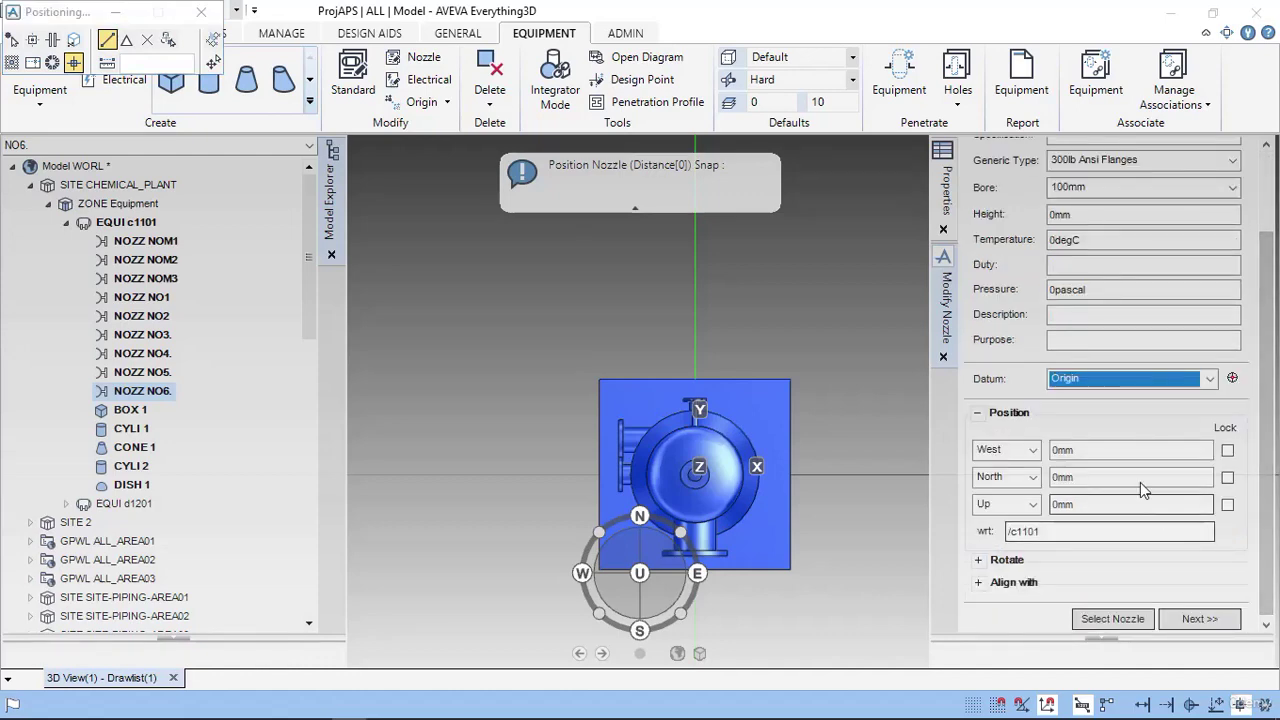
key(alt+Tab)
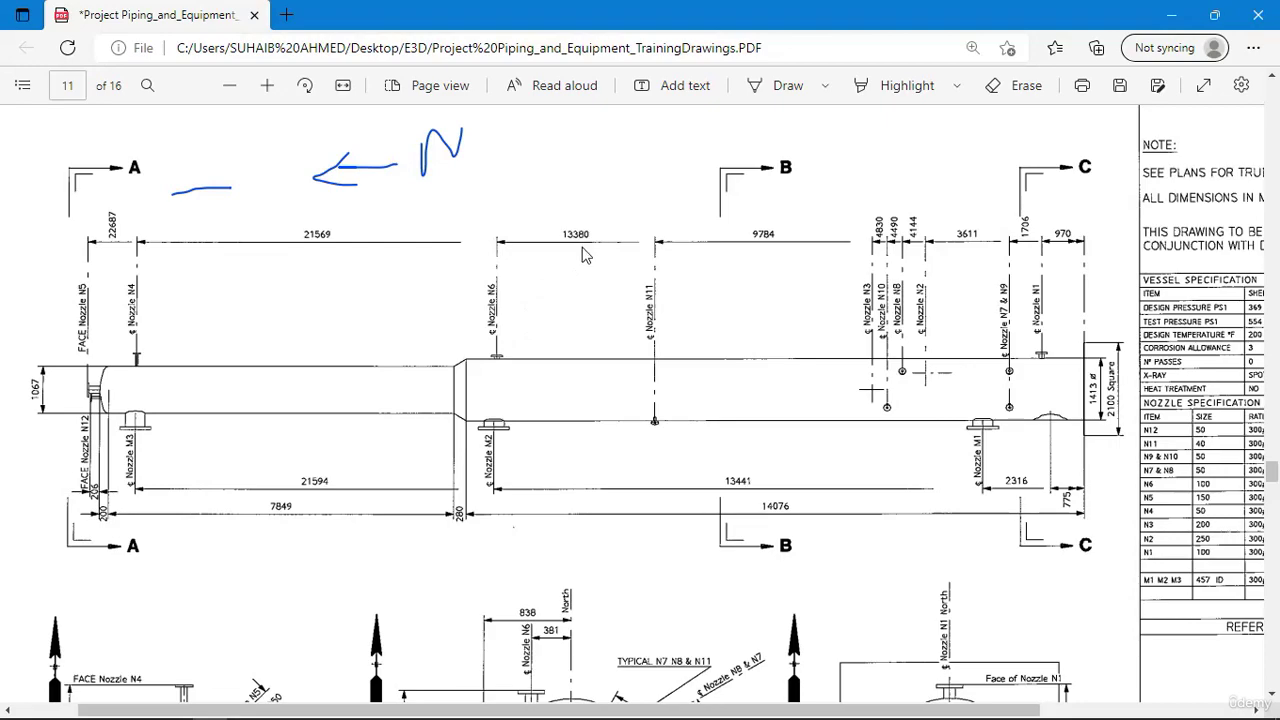
key(alt+Tab)
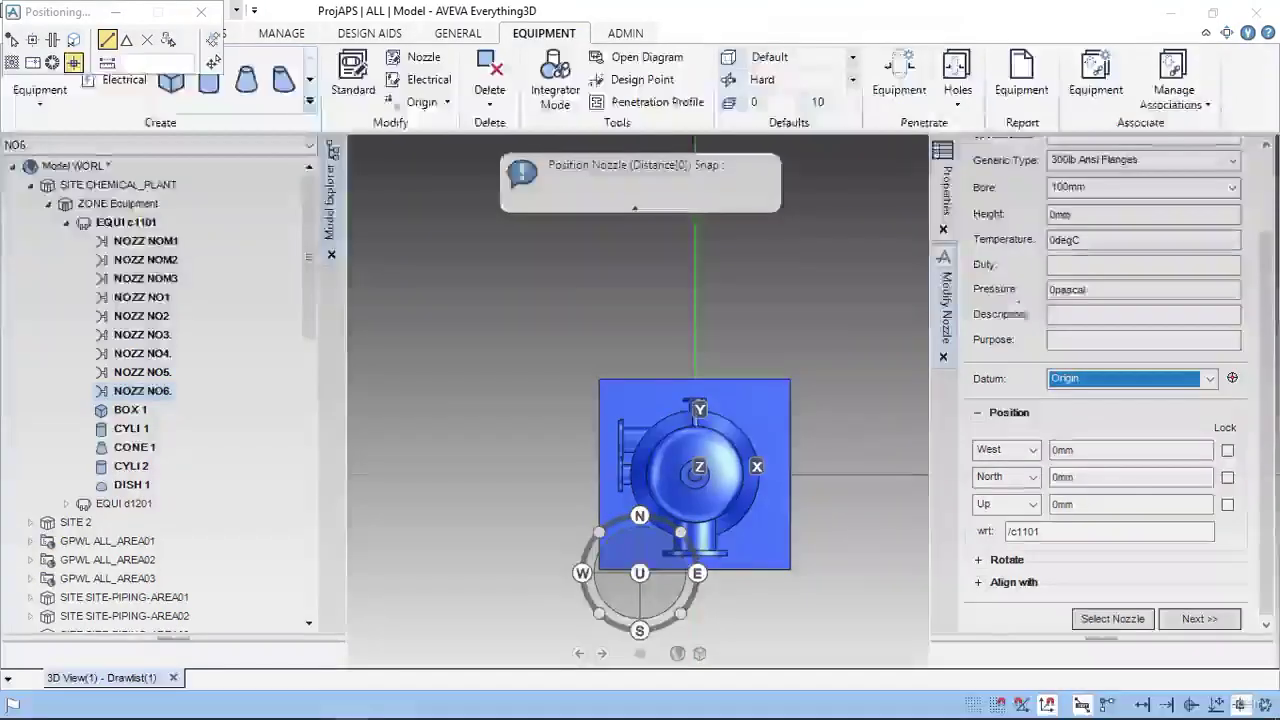
double_click(1088, 506)
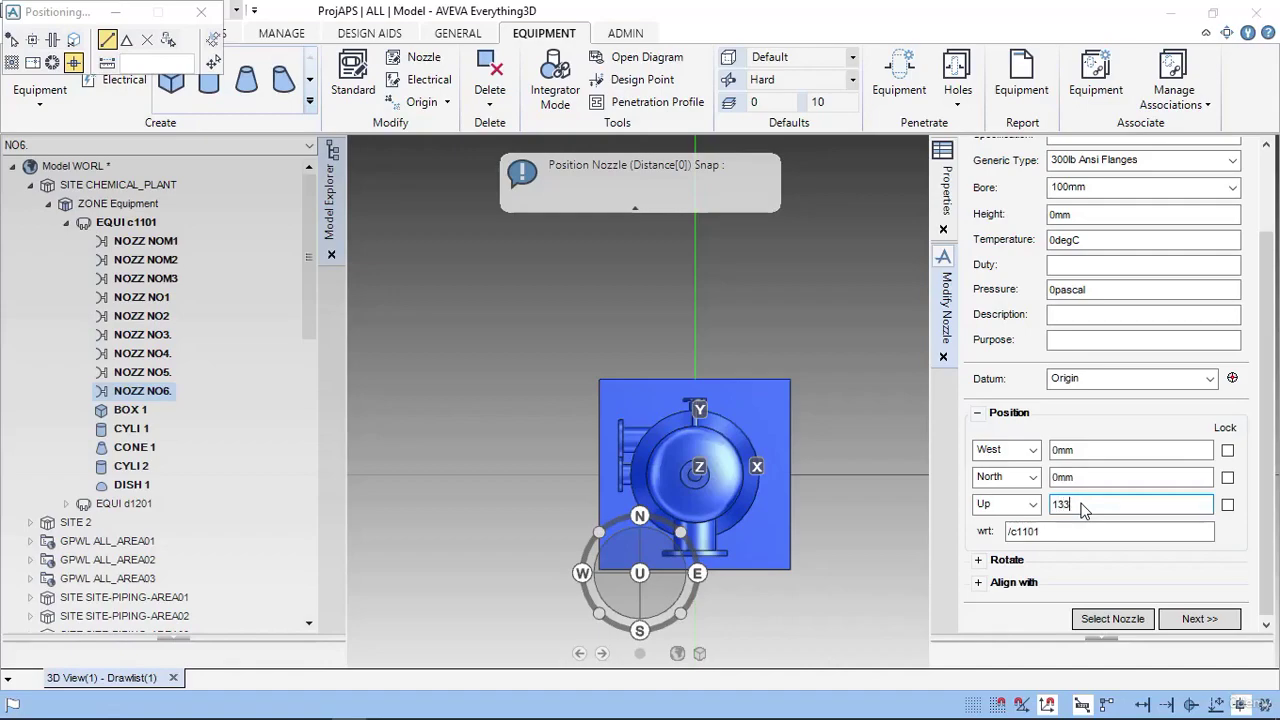
- Check nozzle N6's face offset in the training drawing PDF's plan view and set NO6.'s North position to 787mm in Everything3D
key(alt+Tab)
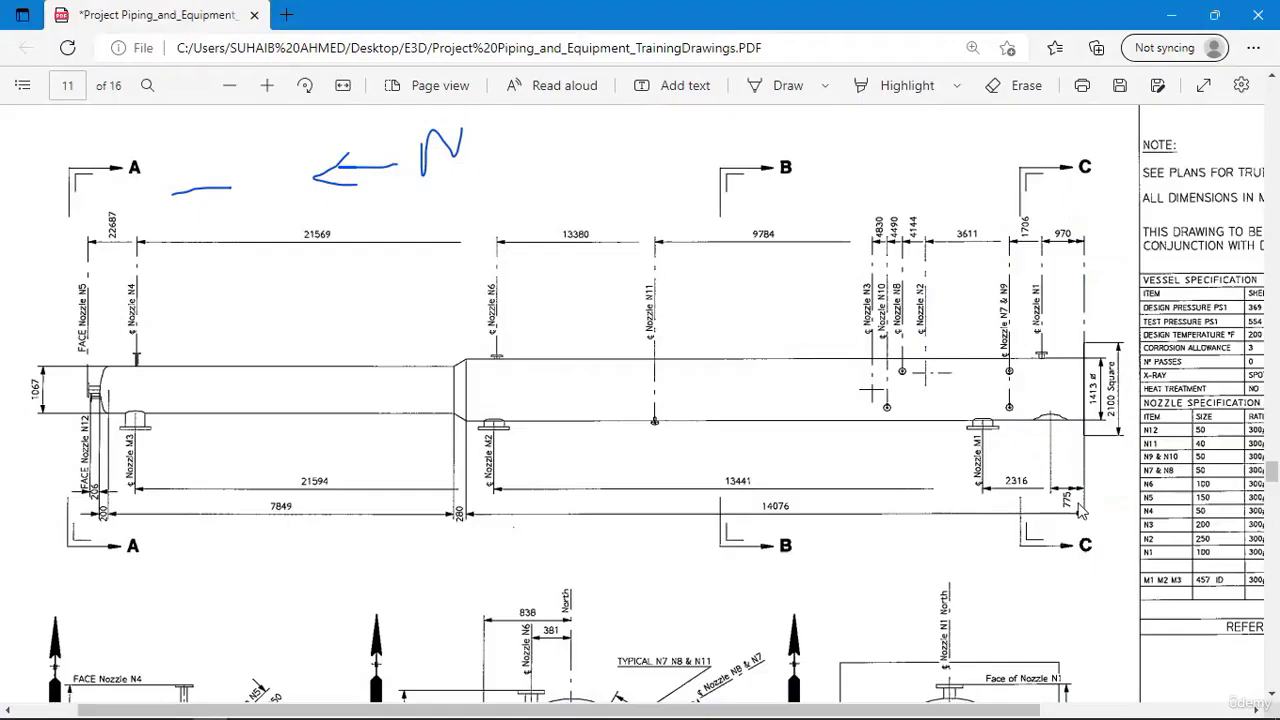
scroll(628, 405, down, 3)
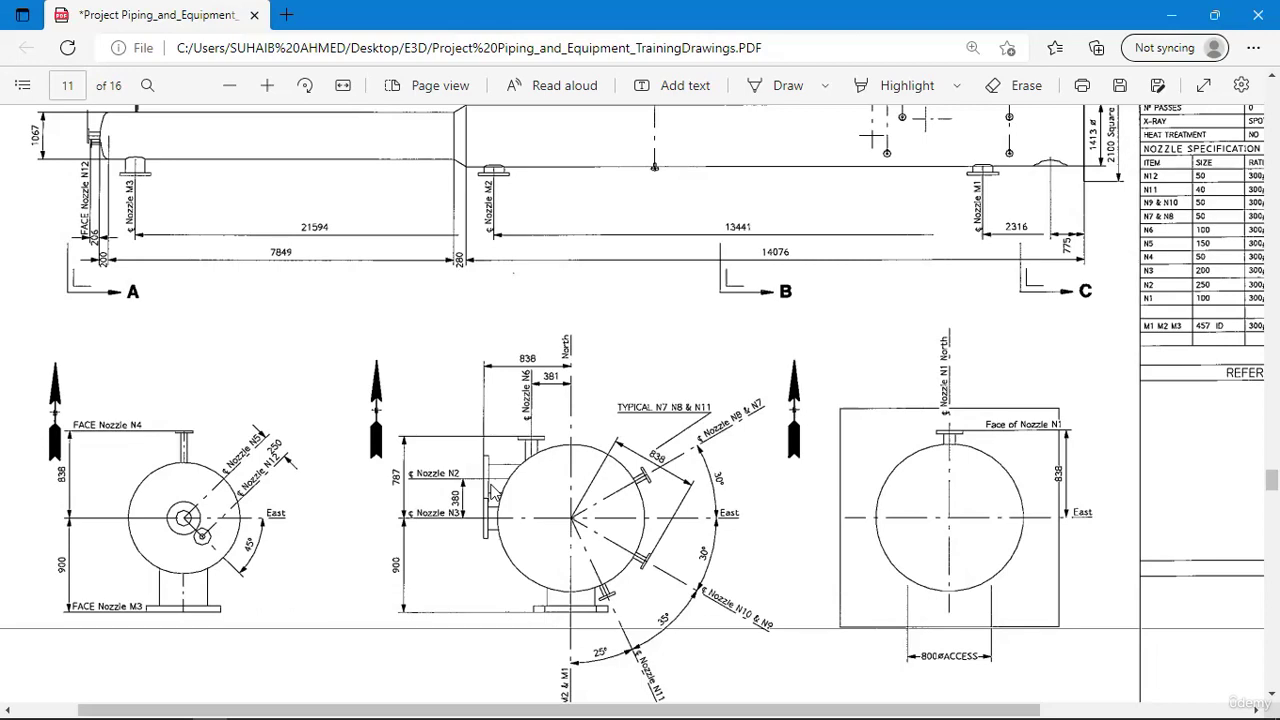
key(alt+Tab)
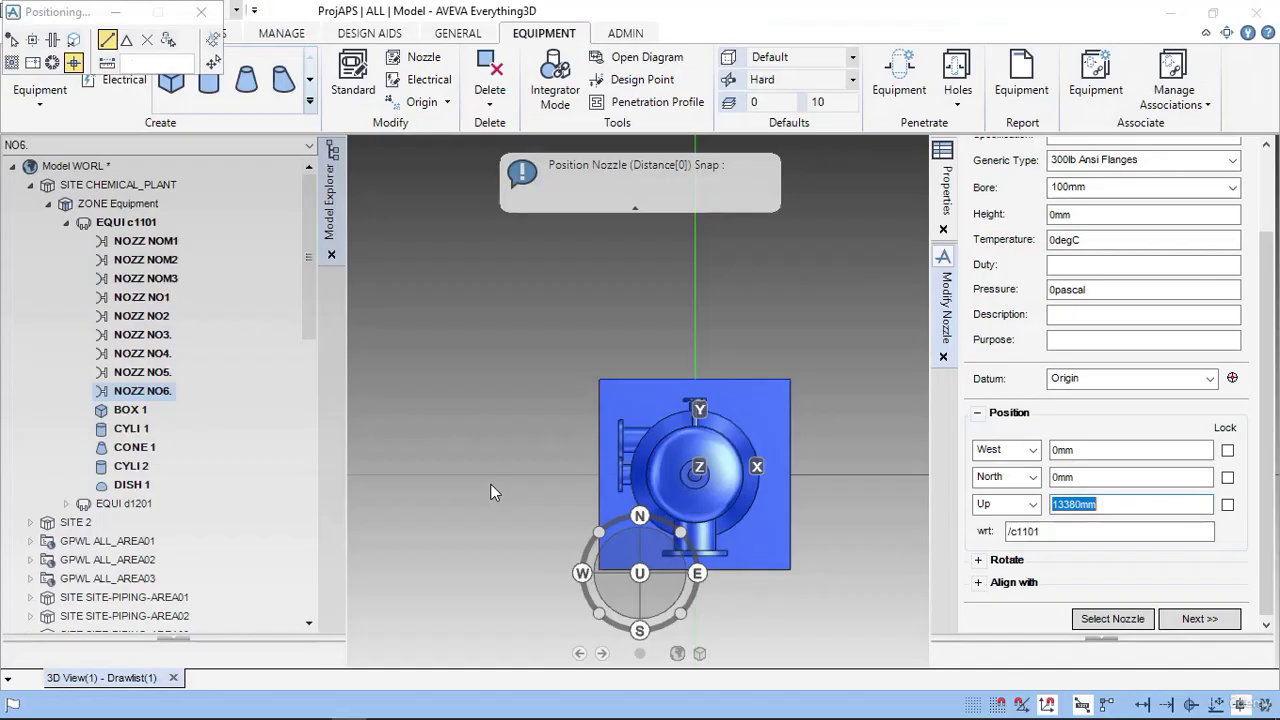
click(1088, 479)
text(787)
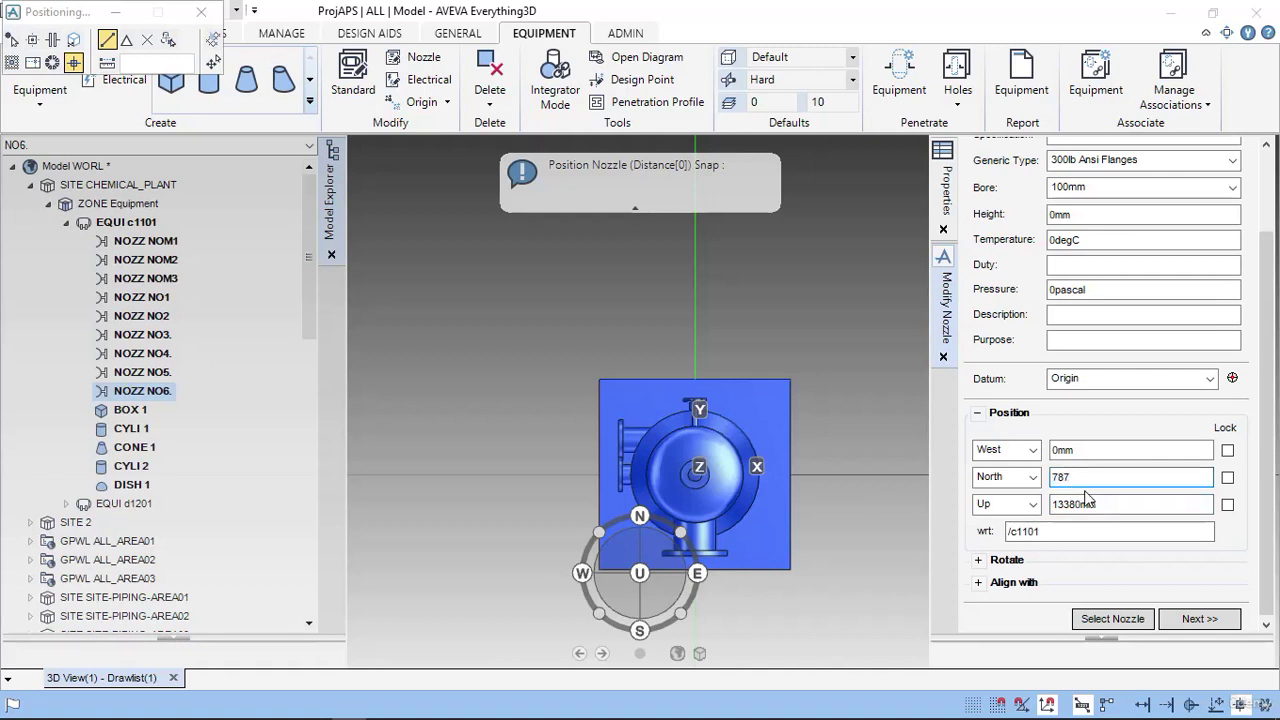
- Apply 787mm as nozzle NO6.'s North position and inspect its placement on the tower's north side
key(Return)
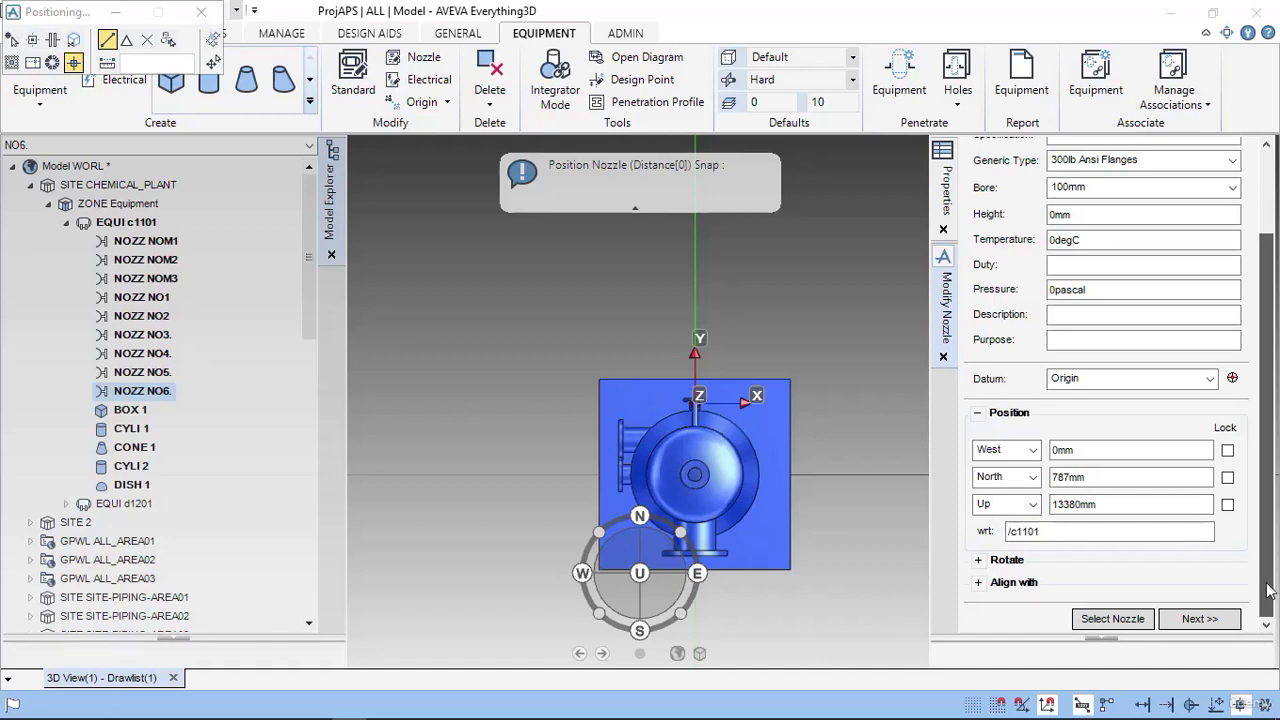
scroll(1268, 590, down, 1)
scroll(735, 406, up, 3)
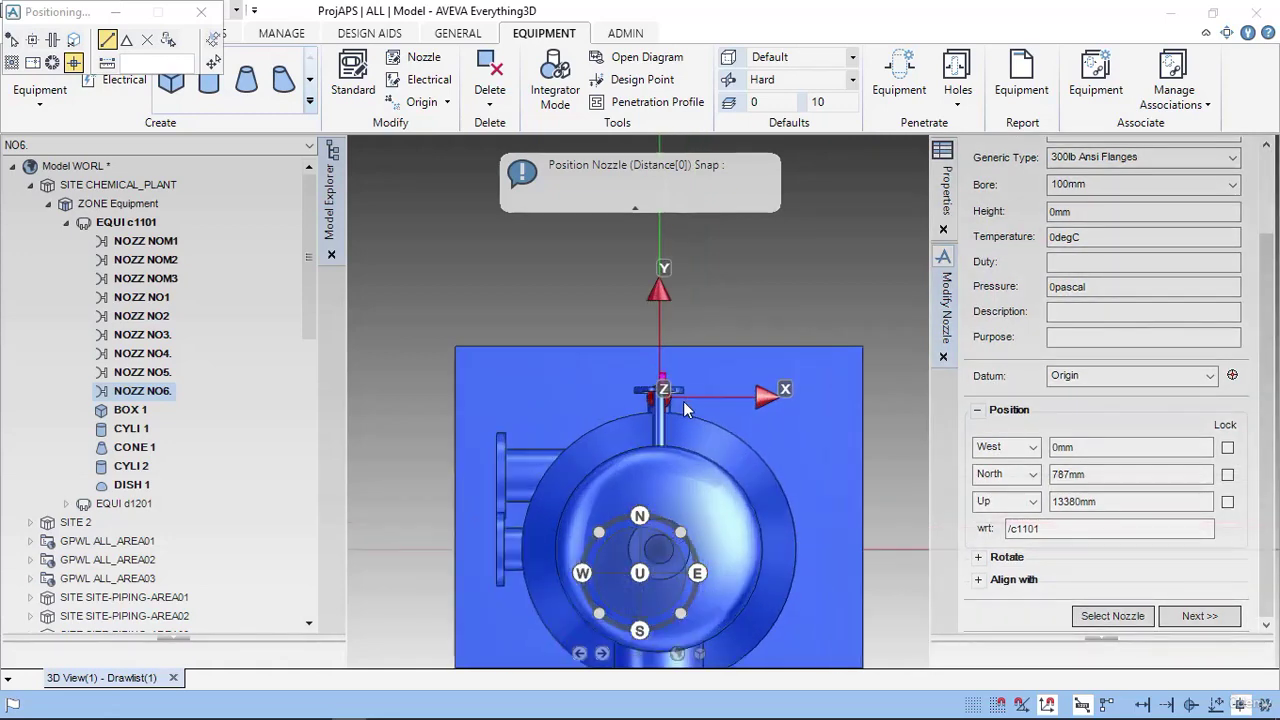
scroll(683, 401, up, 3)
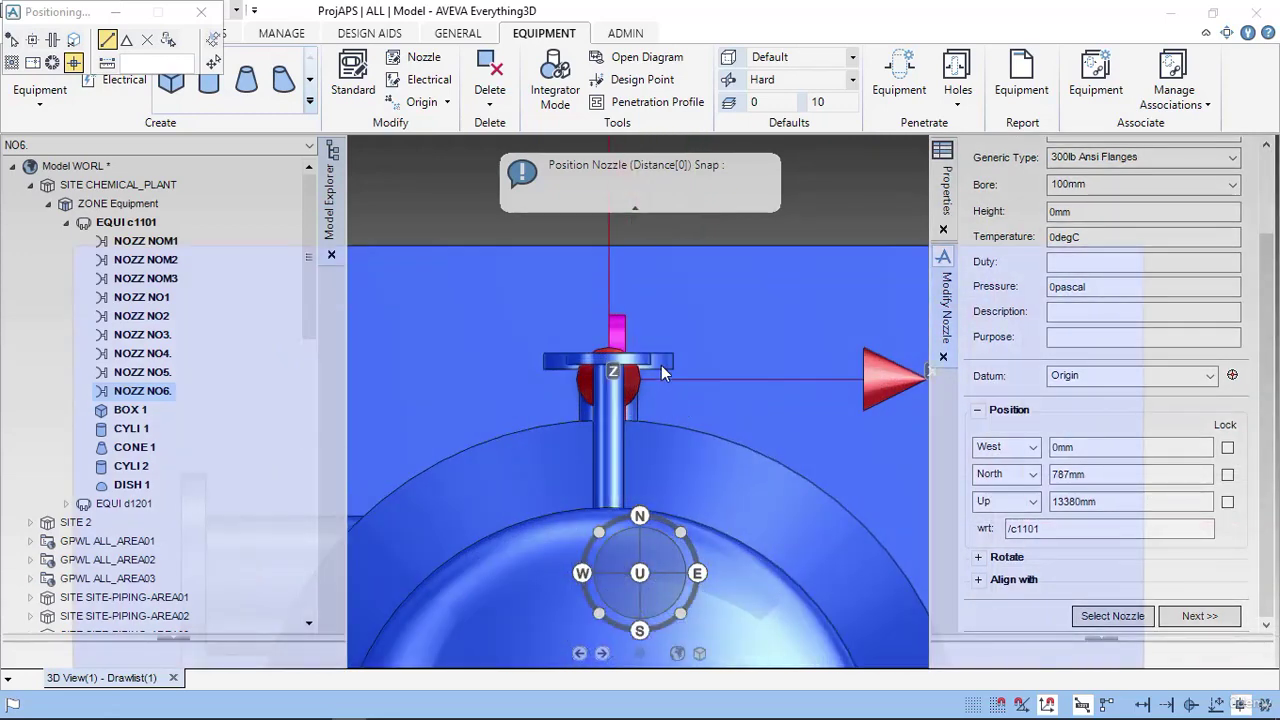
scroll(681, 368, down, 3)
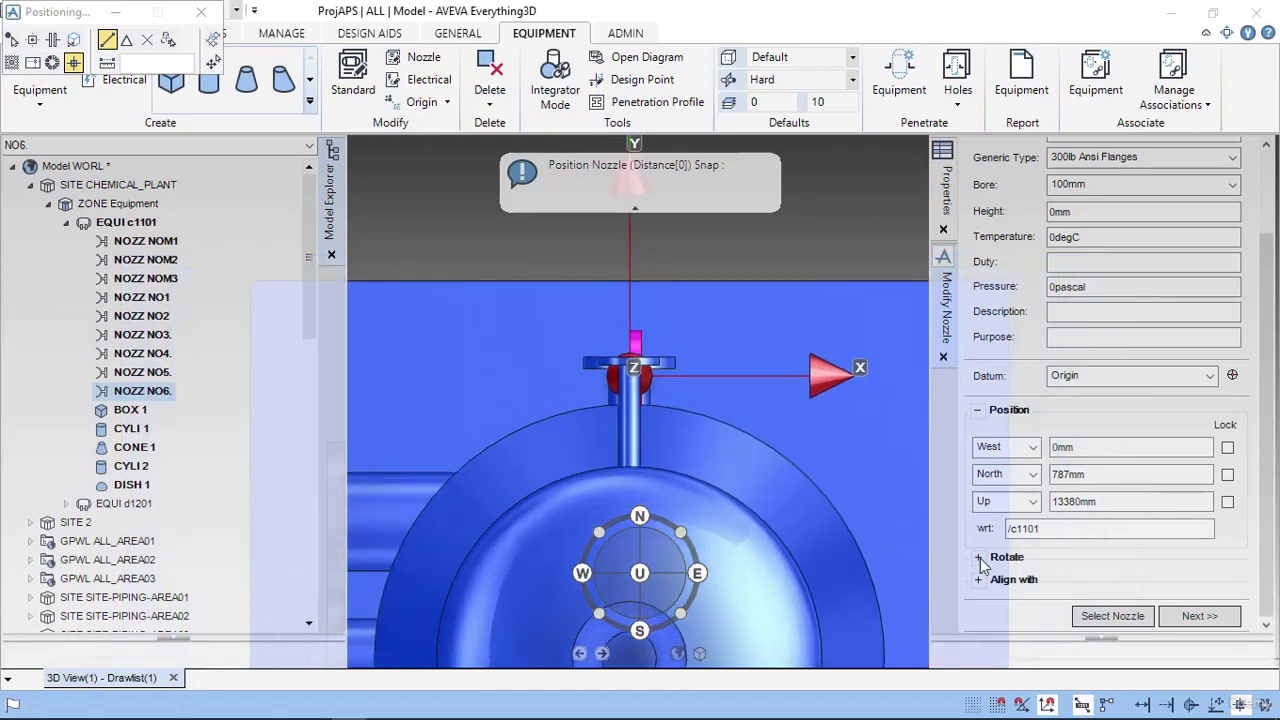
- Rotate nozzle NO6. three times by 90 degrees about Z and examine its orientation on the tower
click(979, 558)
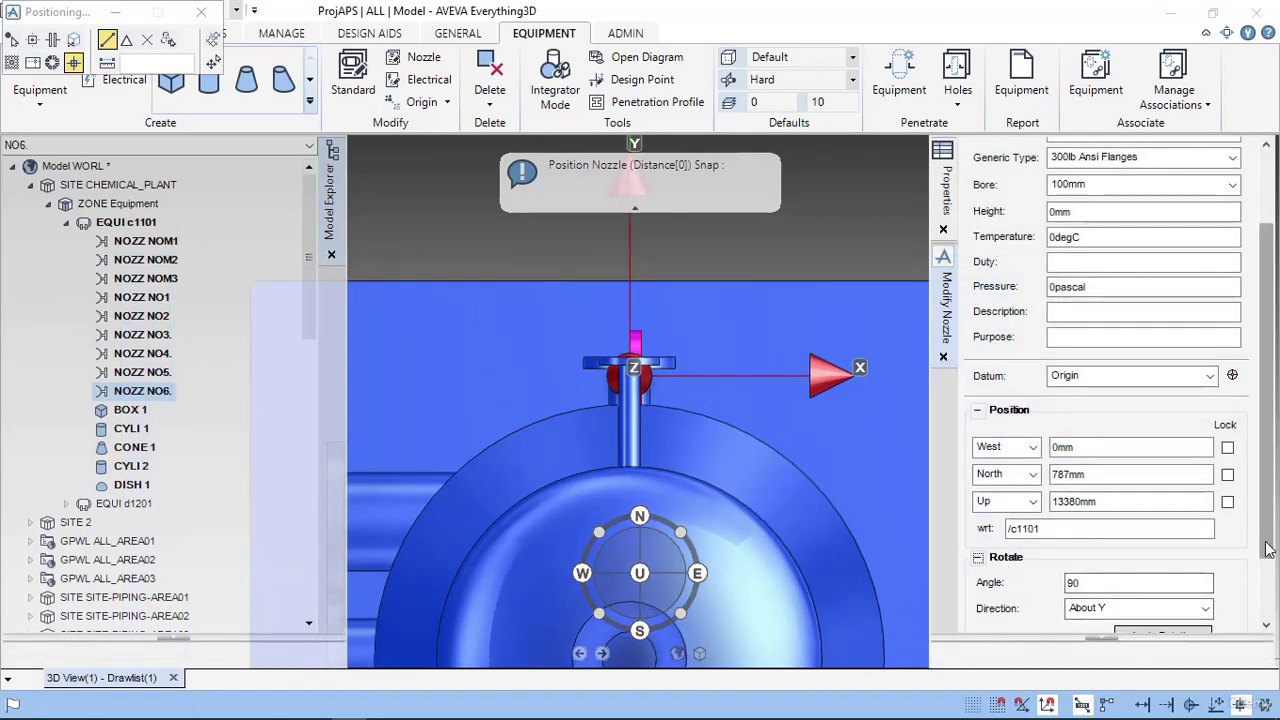
drag(1267, 548, 1267, 596)
click(1140, 522)
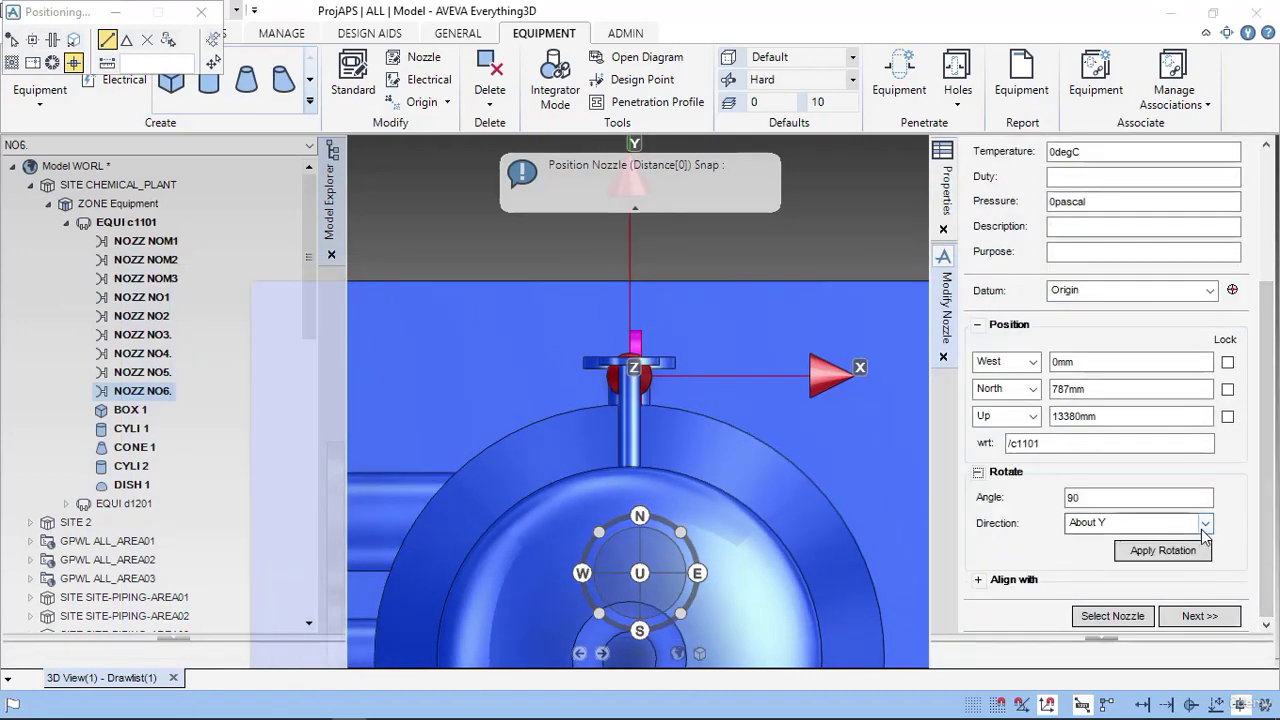
click(1144, 570)
click(1160, 553)
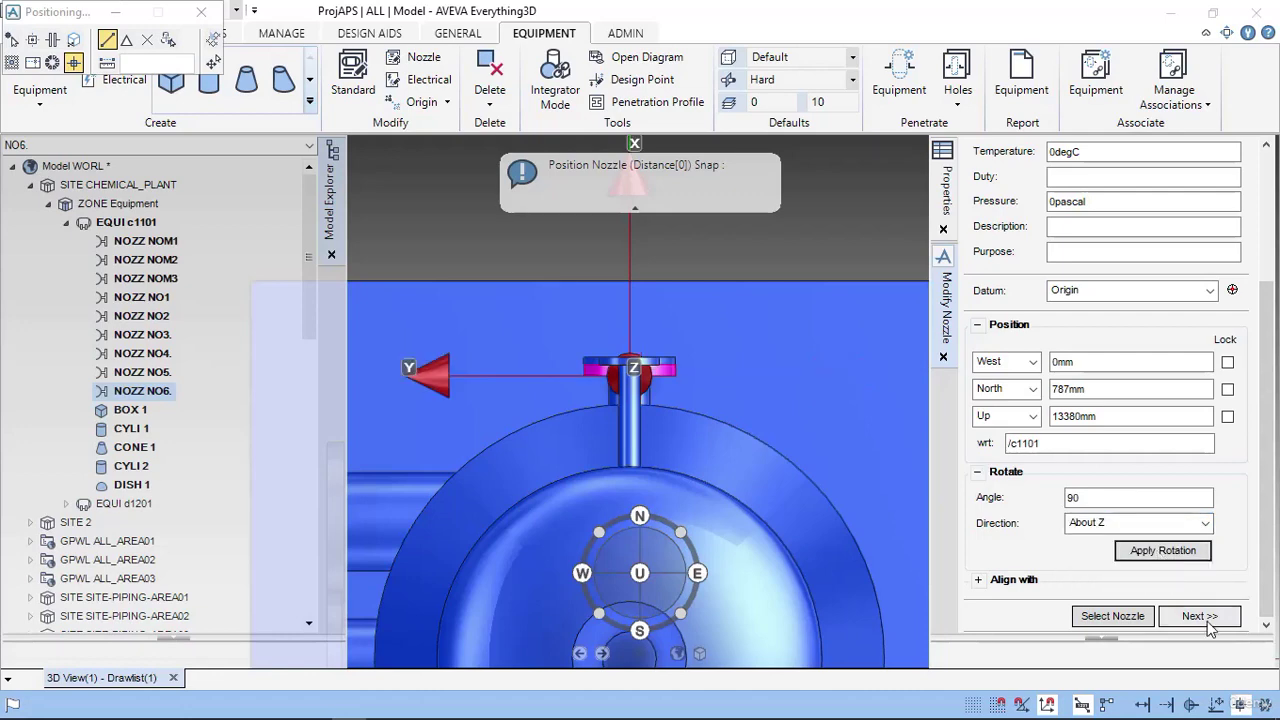
click(1170, 553)
click(1172, 554)
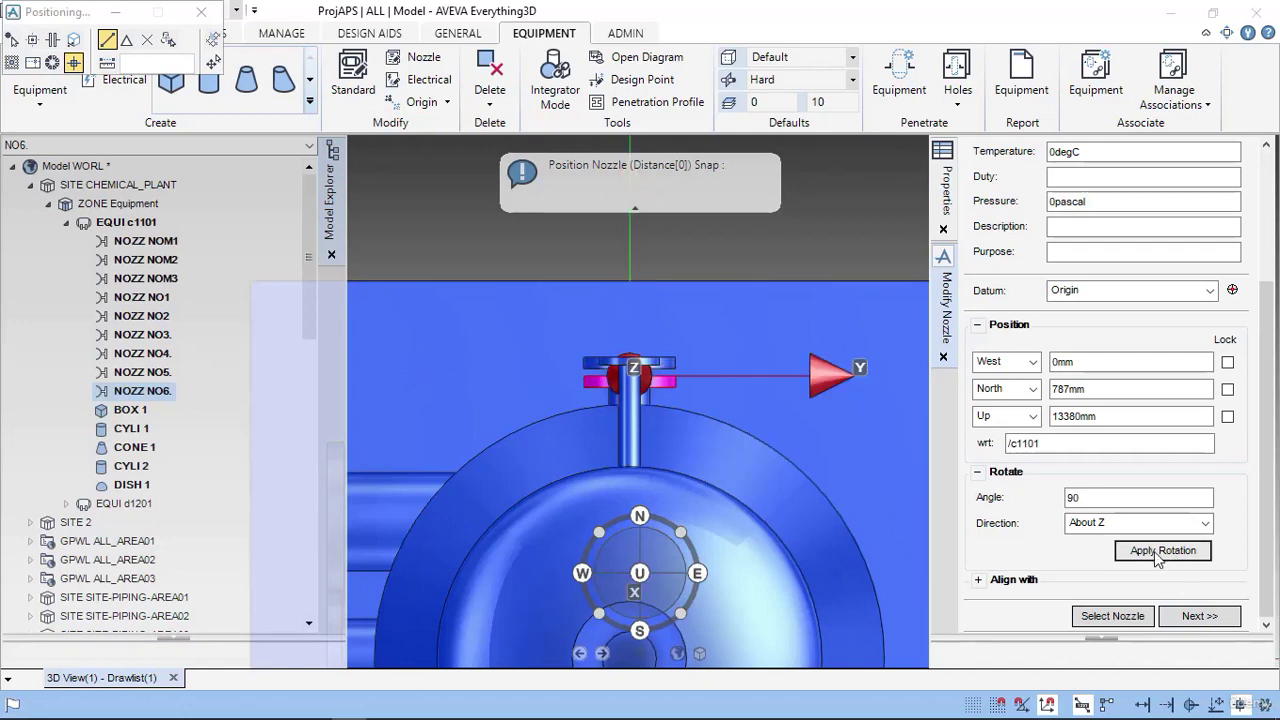
middle_drag(711, 491, 925, 543)
scroll(760, 510, down, 3)
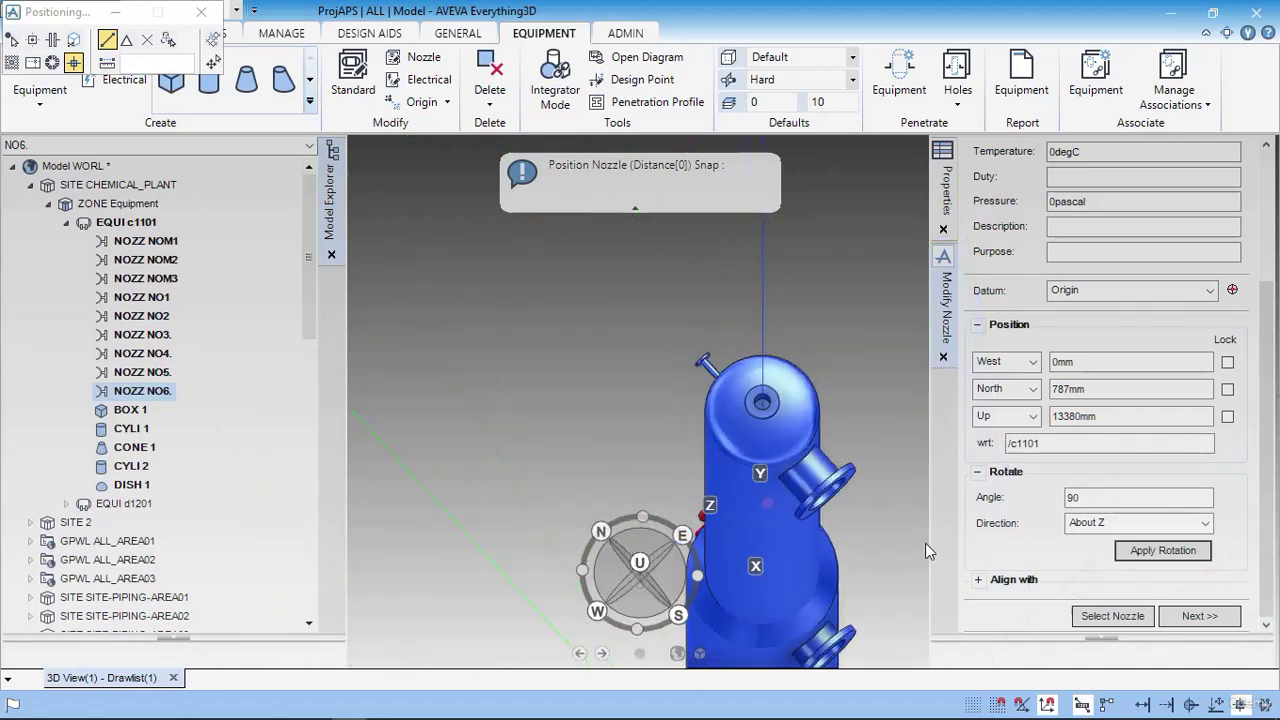
middle_drag(708, 498, 796, 475)
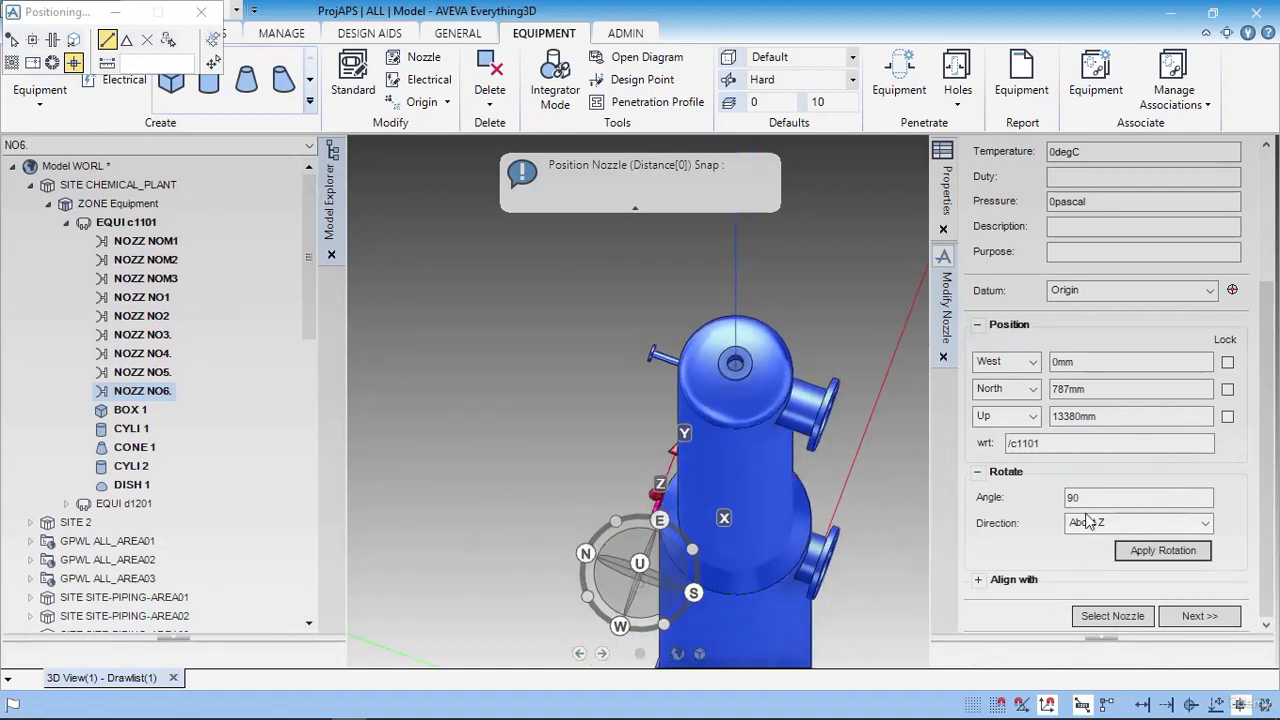
- Try further 90-degree rotations of nozzle NO6. about Z to compare its facing directions
click(1160, 551)
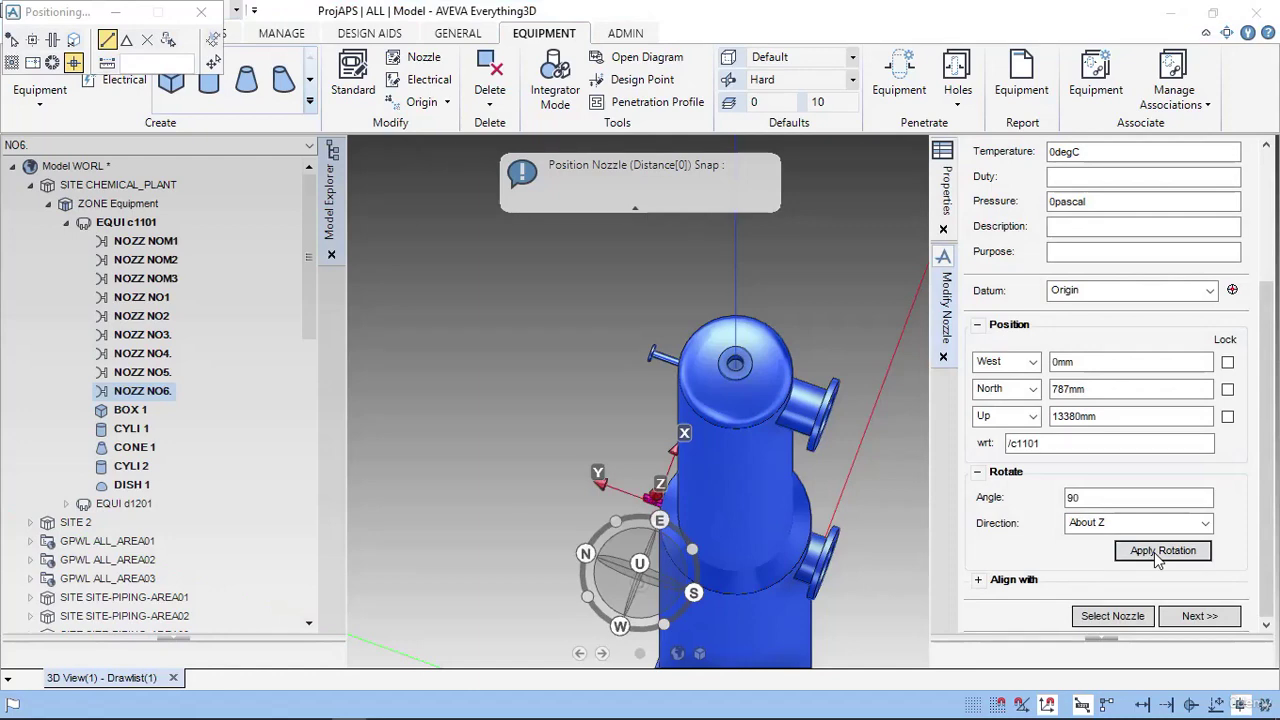
click(1160, 551)
click(1154, 552)
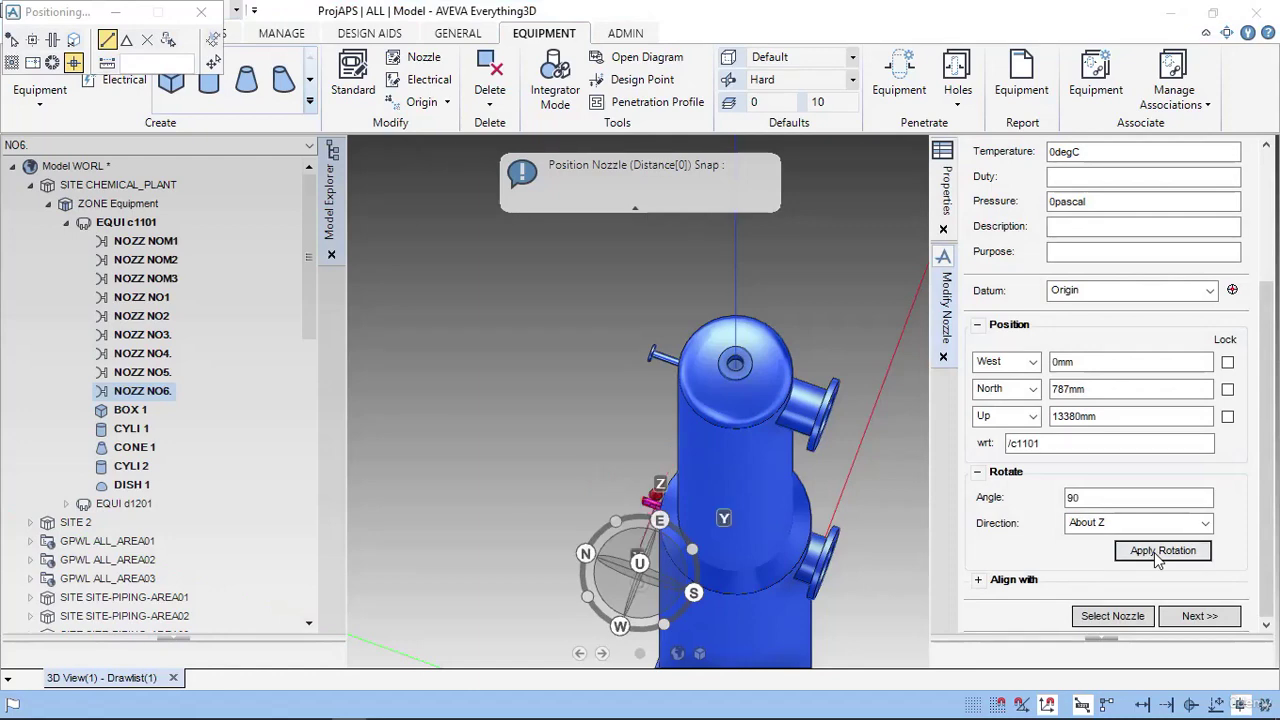
click(1154, 552)
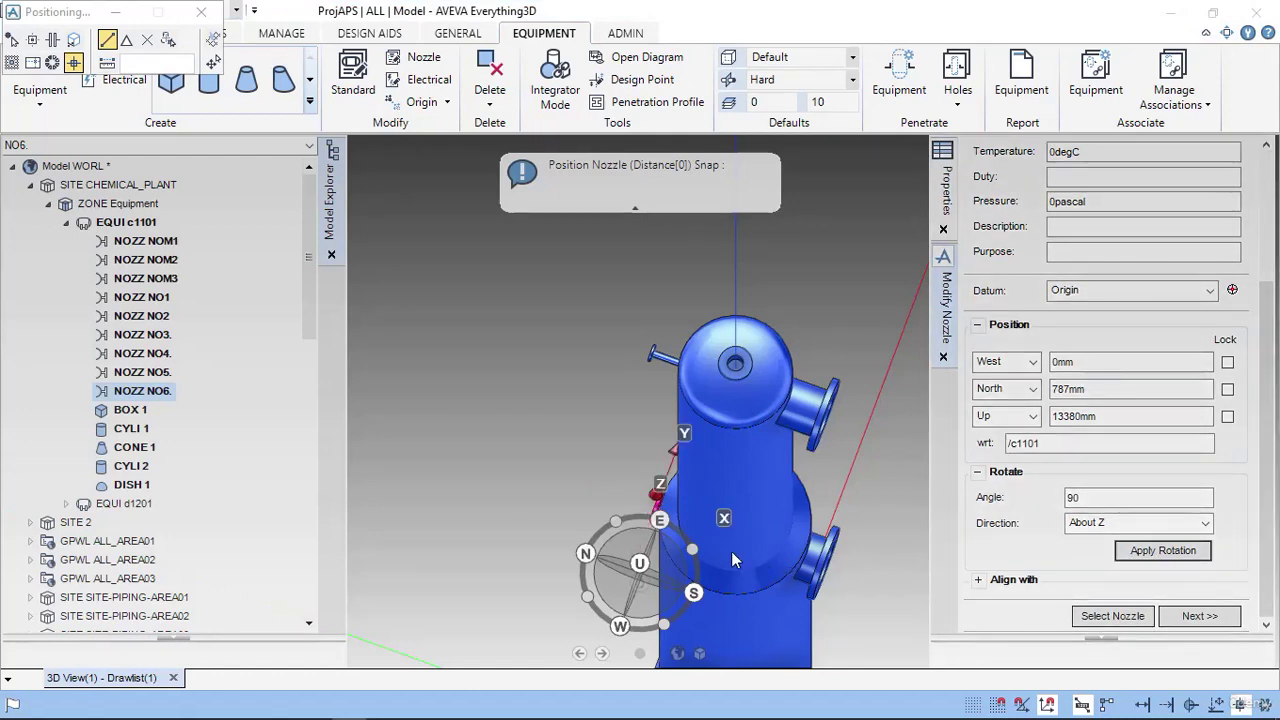
scroll(725, 548, up, 8)
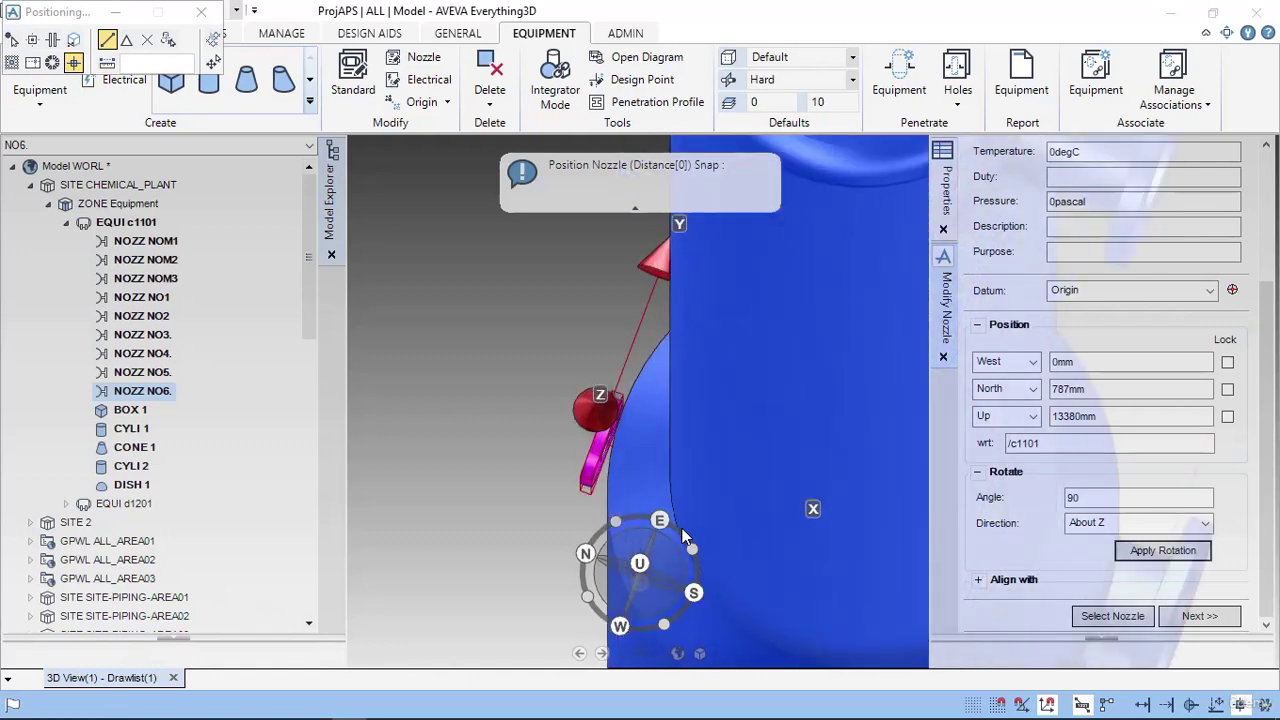
key(F8)
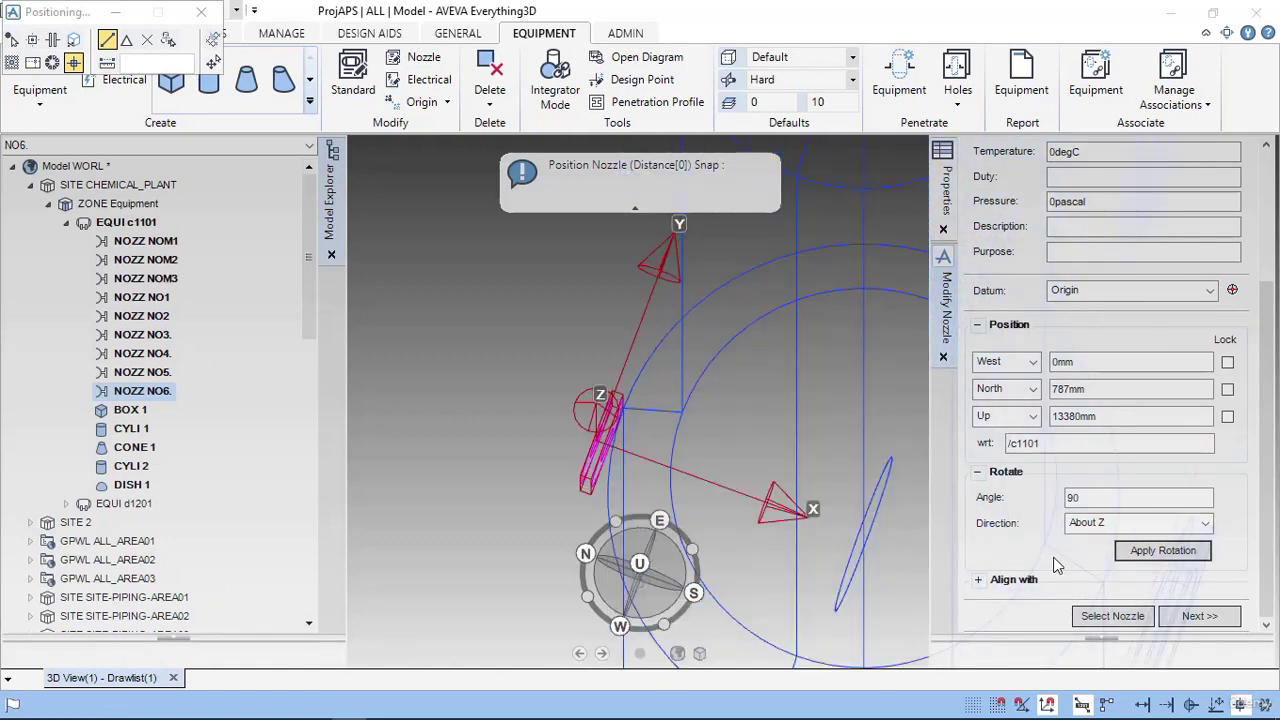
click(1142, 556)
click(1142, 556)
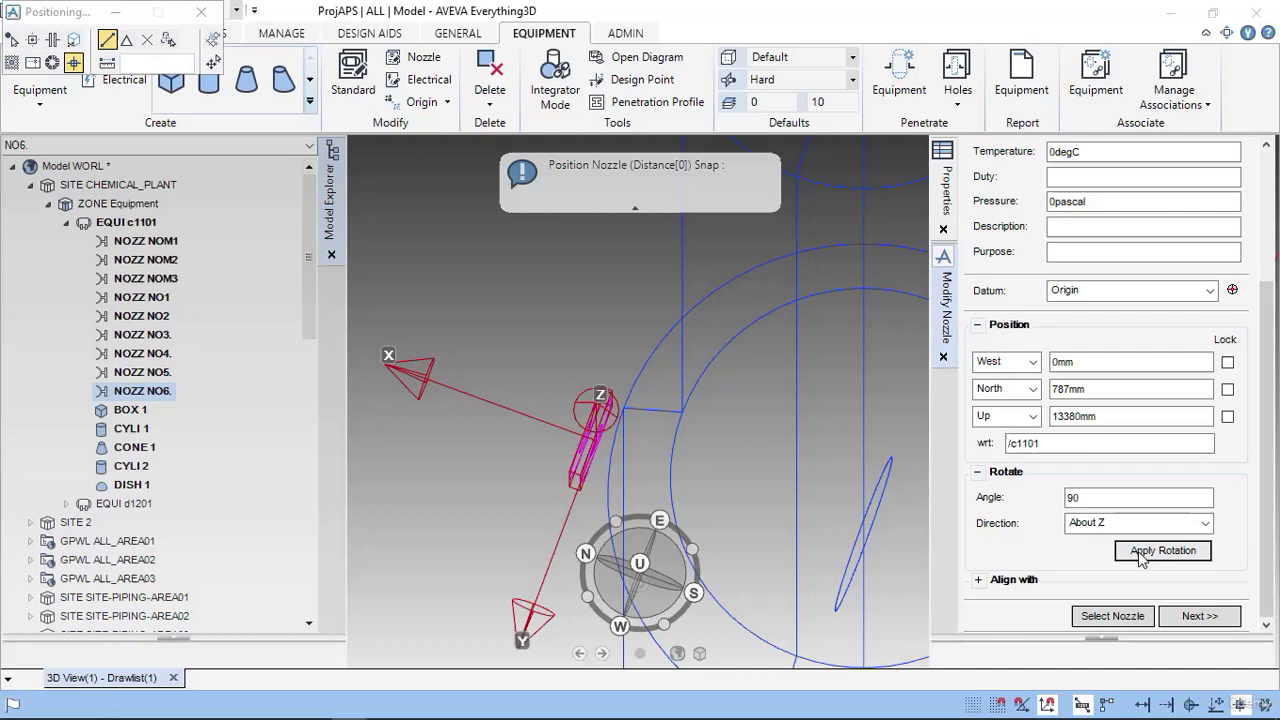
click(1140, 553)
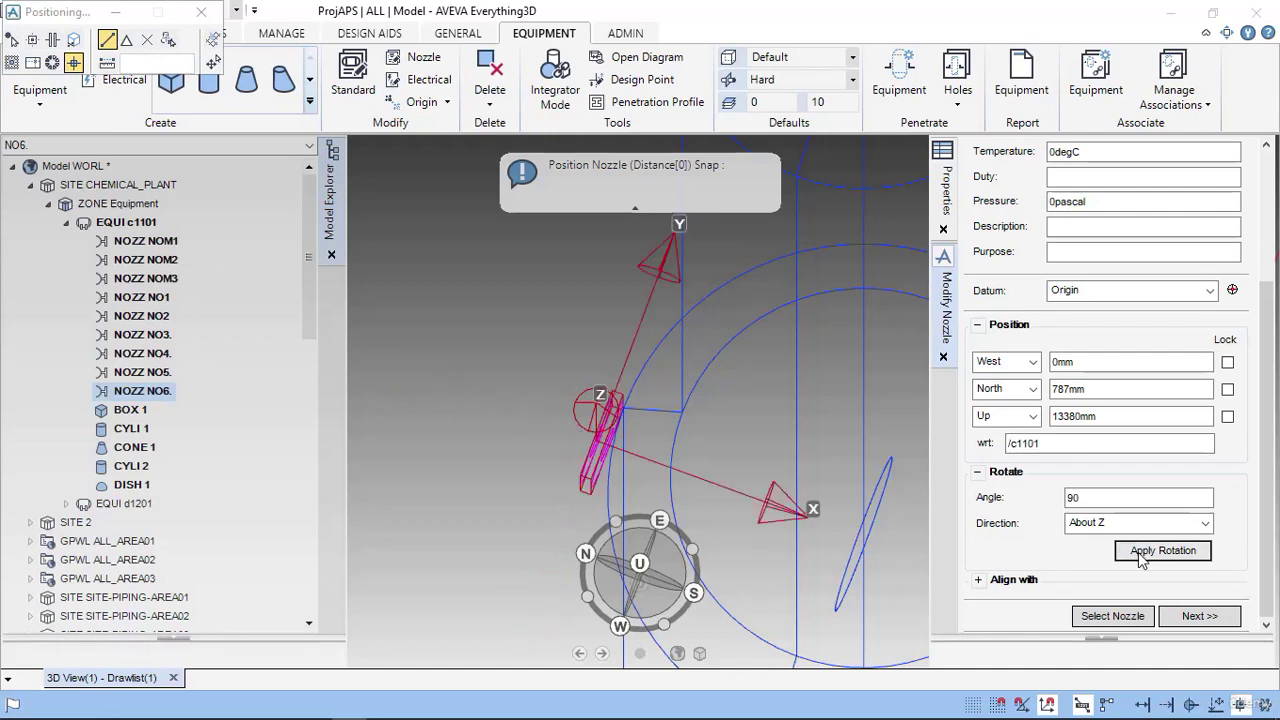
- Finish nozzle NO6. and reopen it for modification
click(1199, 616)
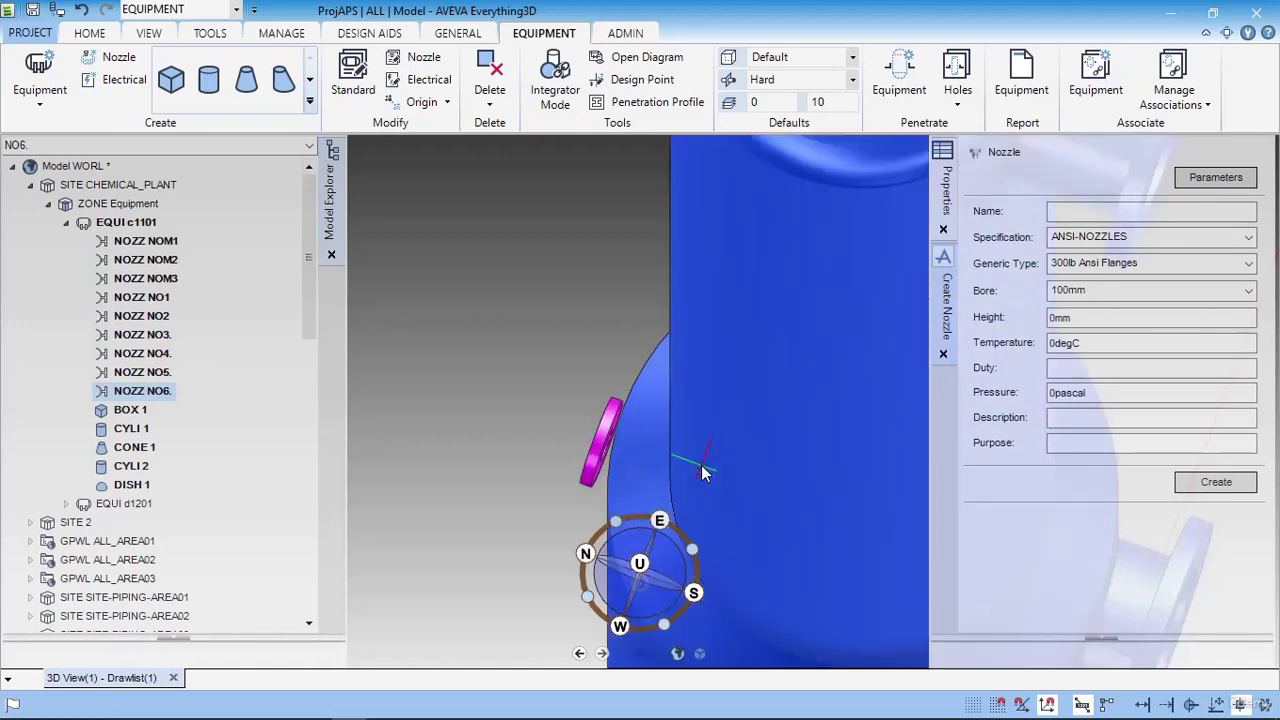
scroll(701, 465, down, 2)
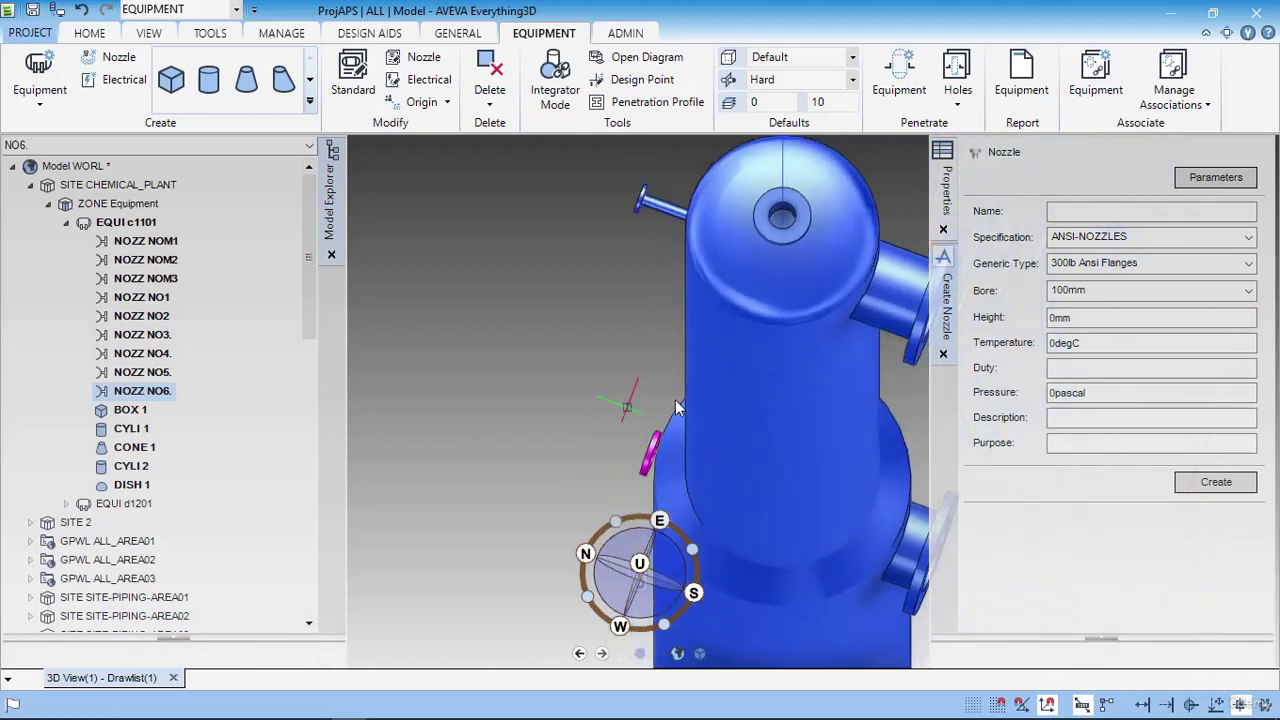
click(1085, 320)
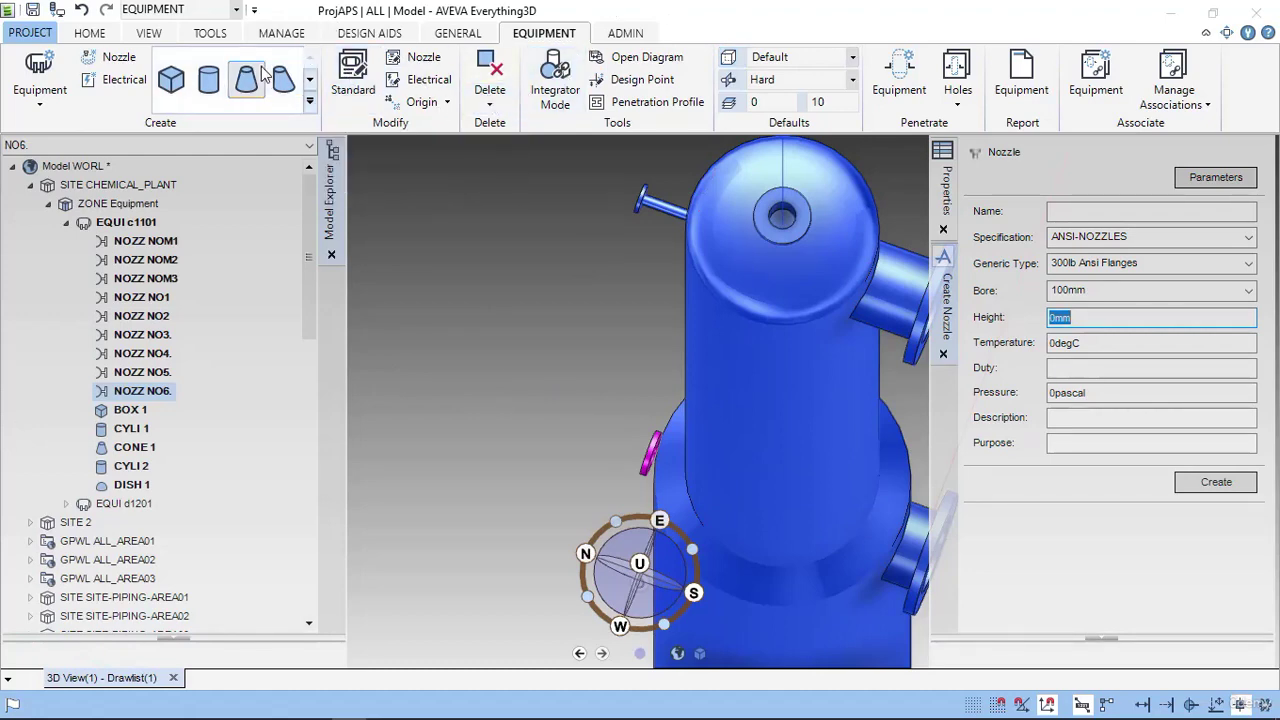
click(424, 58)
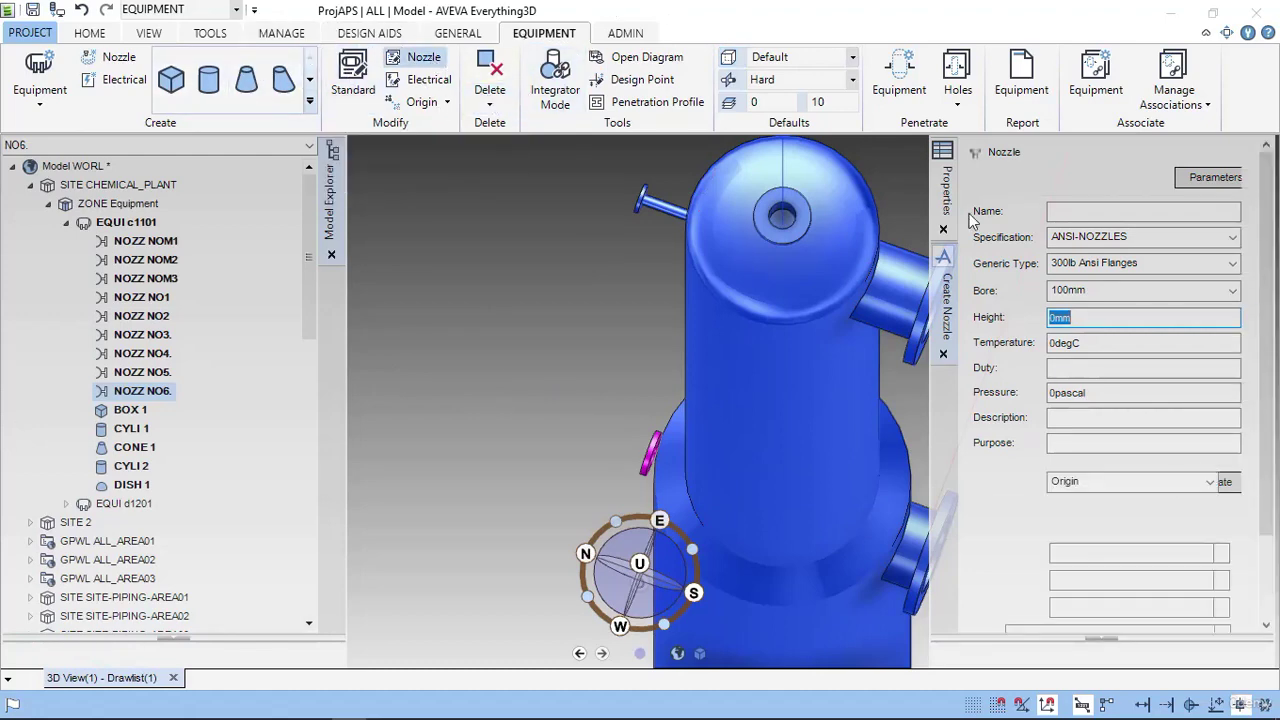
- Check nozzle N6's face offset in the training drawing PDF, set NO6.'s height to 787mm in Everything3D and finish it
click(1090, 318)
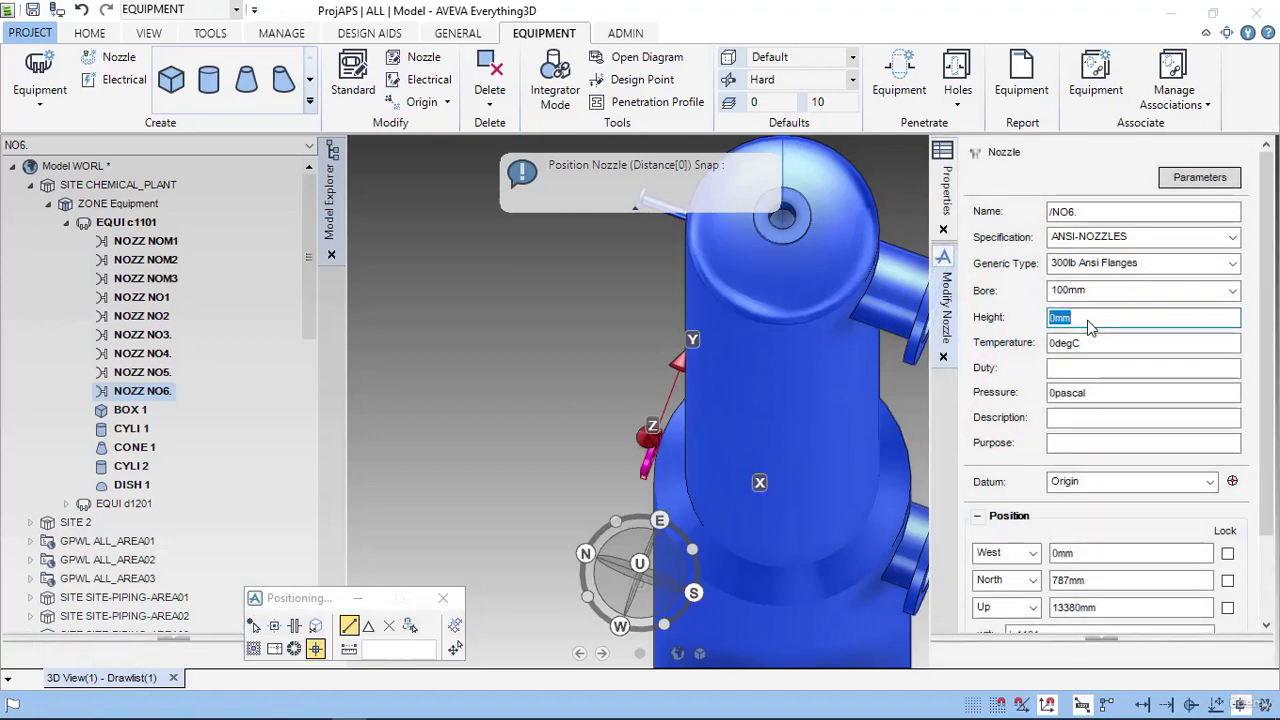
key(alt)
key(alt+Tab)
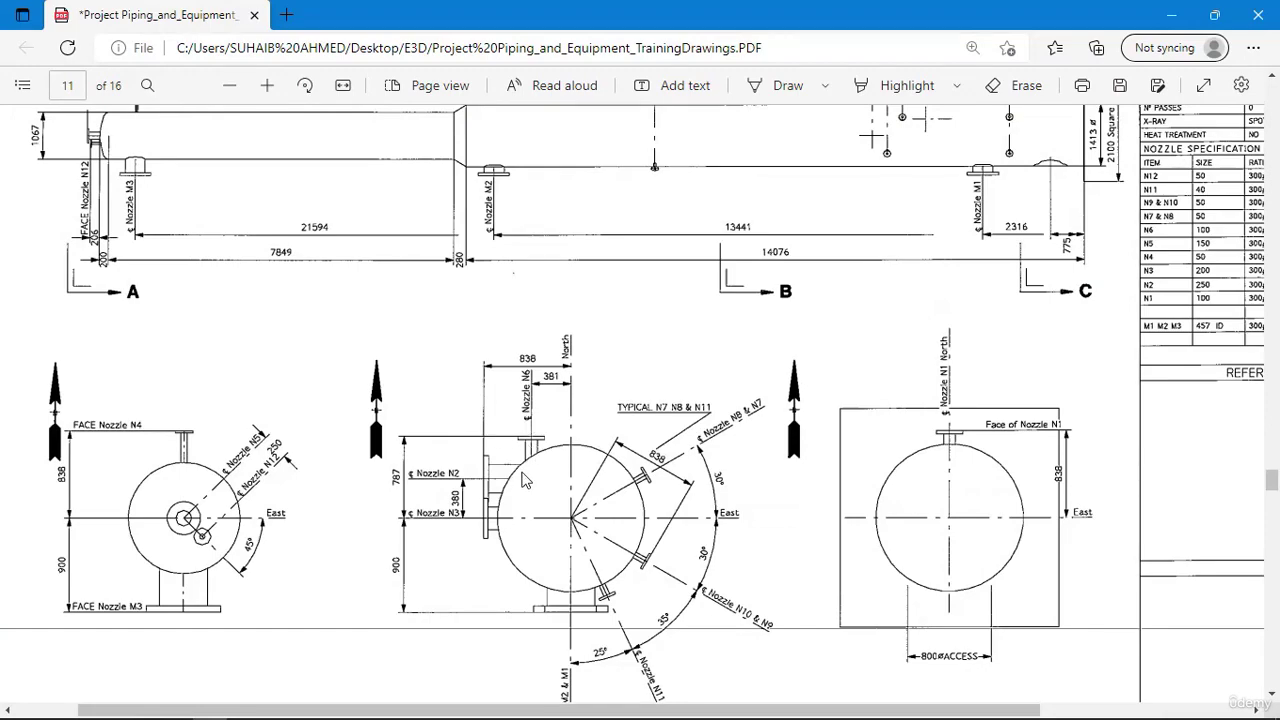
key(alt+Tab)
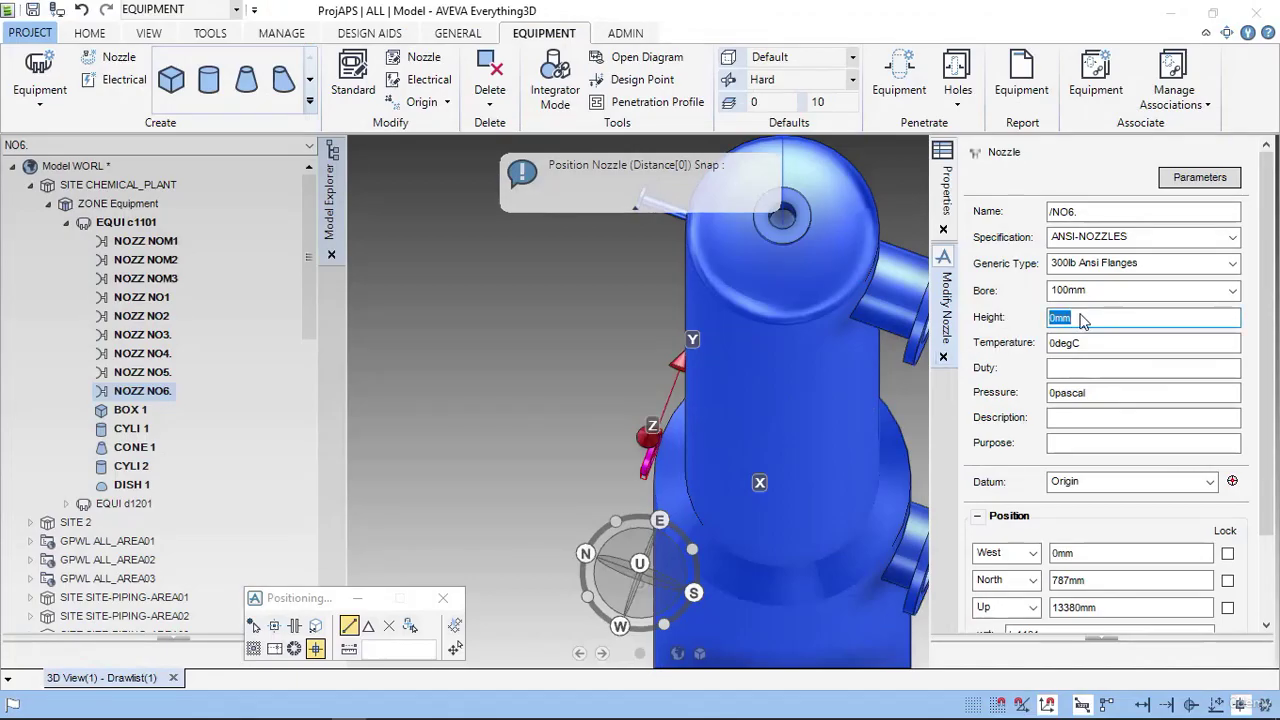
text(787)
key(Tab)
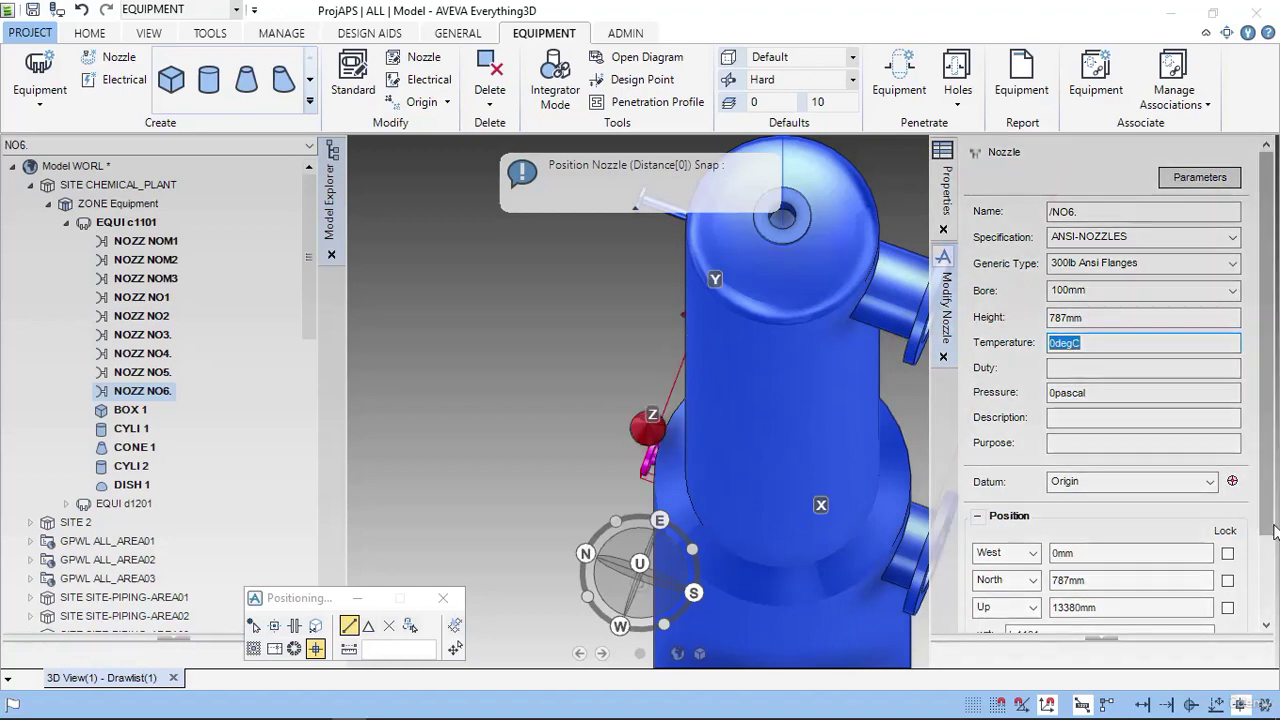
scroll(1266, 540, down, 2)
click(1199, 622)
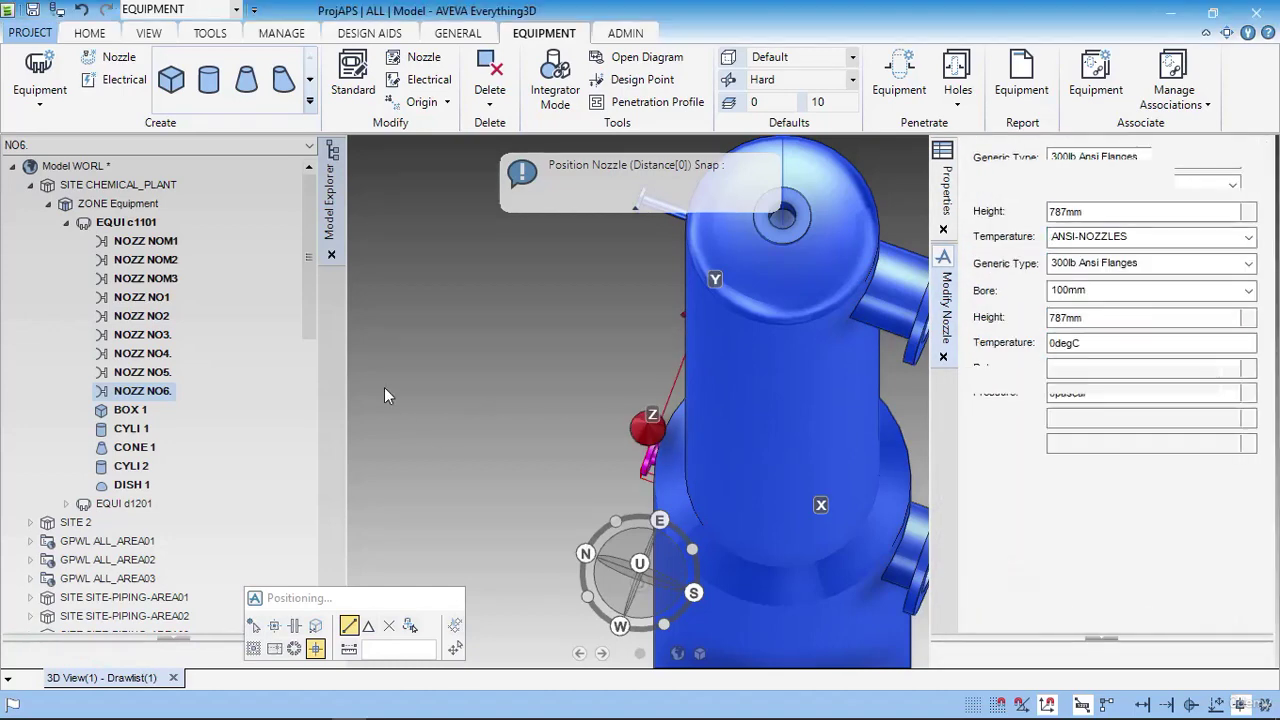
- View nozzle NO6. from above, check the nozzle specification in the training drawing PDF and return to Everything3D
right_click(573, 345)
click(573, 347)
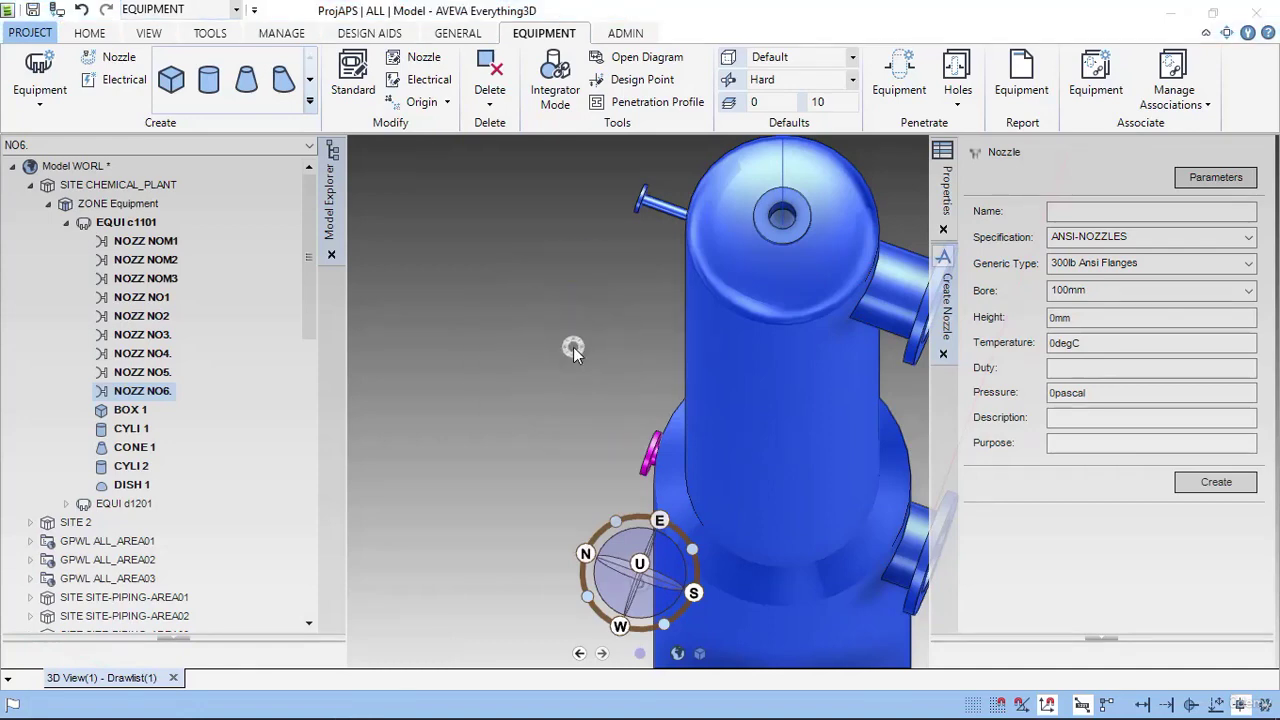
right_click(573, 347)
click(574, 288)
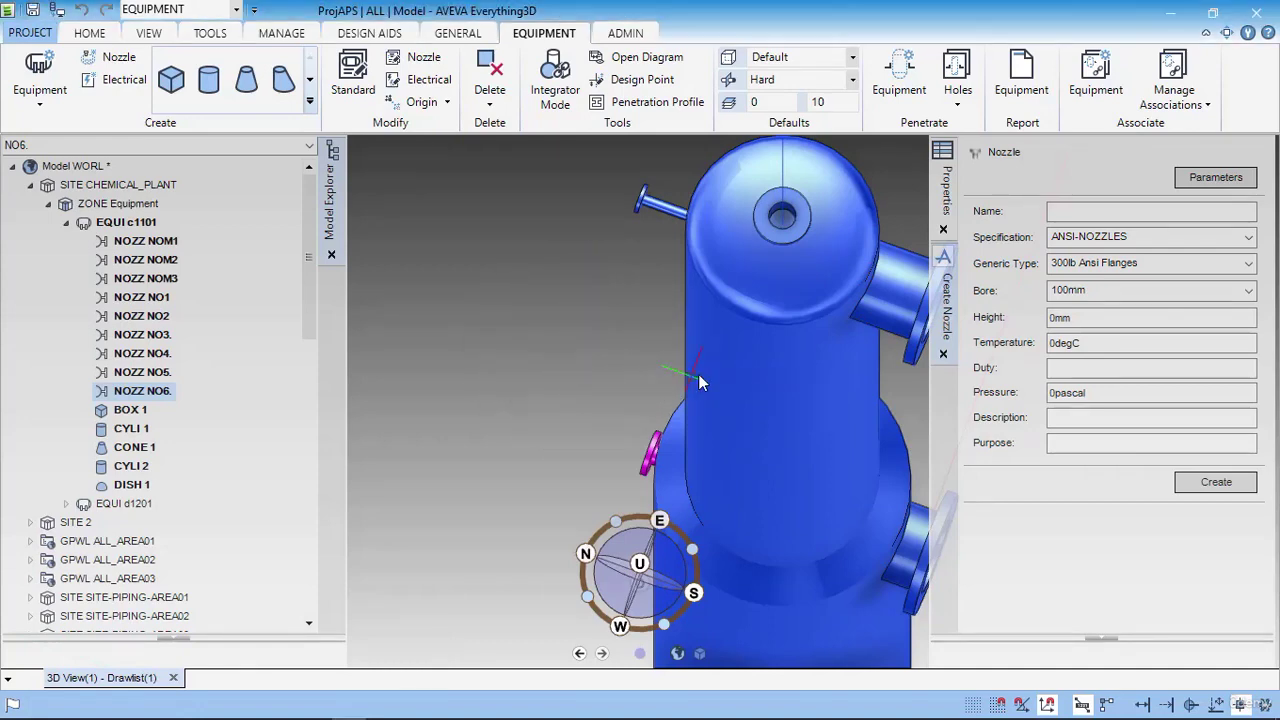
key(Return)
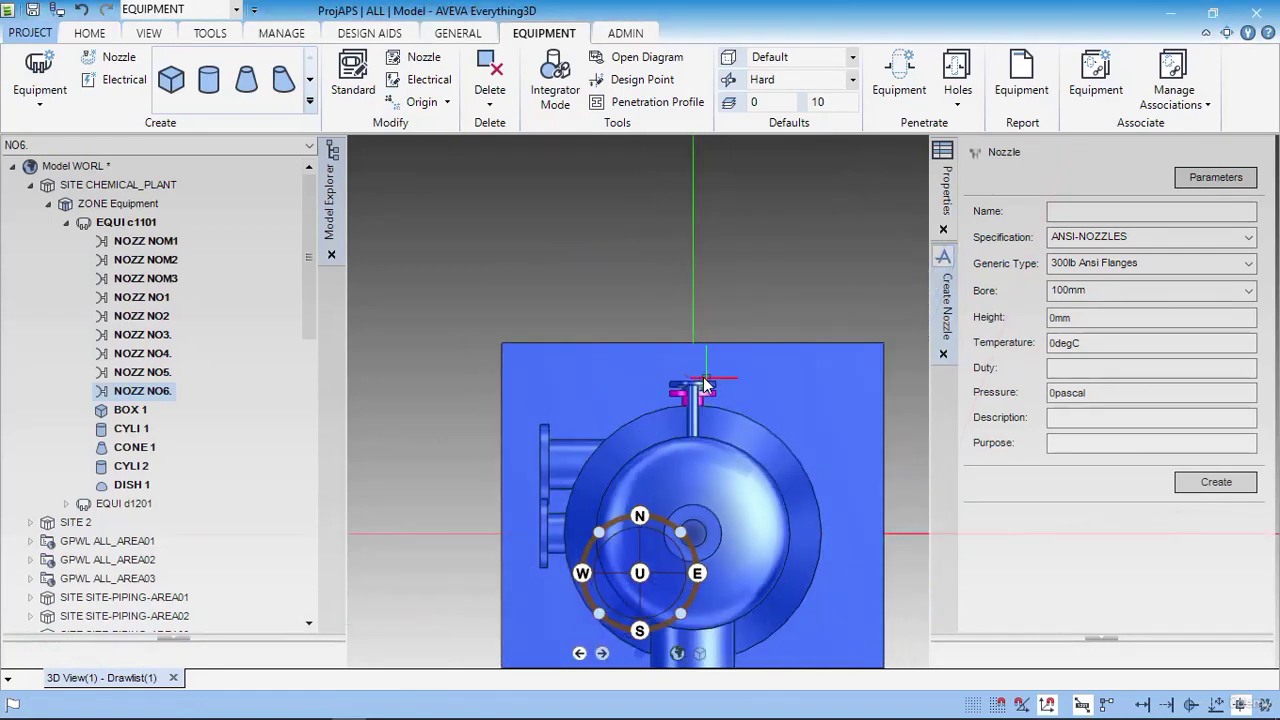
key(alt+Tab)
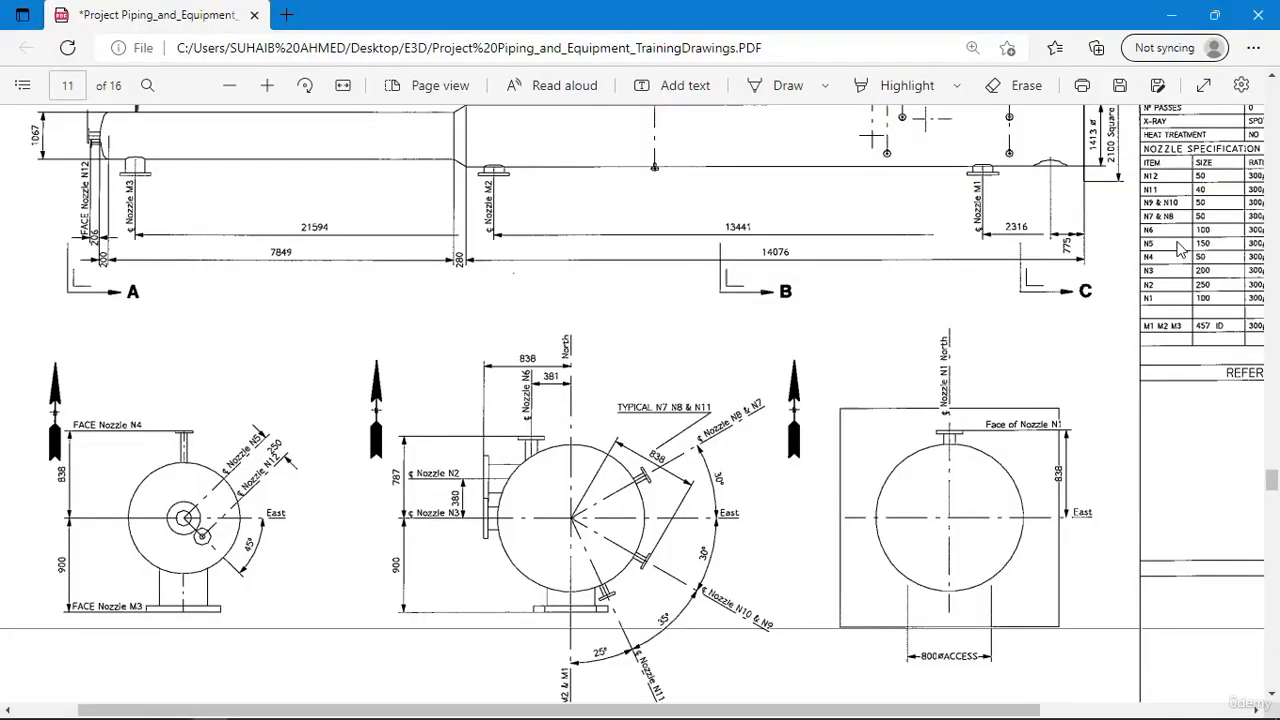
key(alt+Tab)
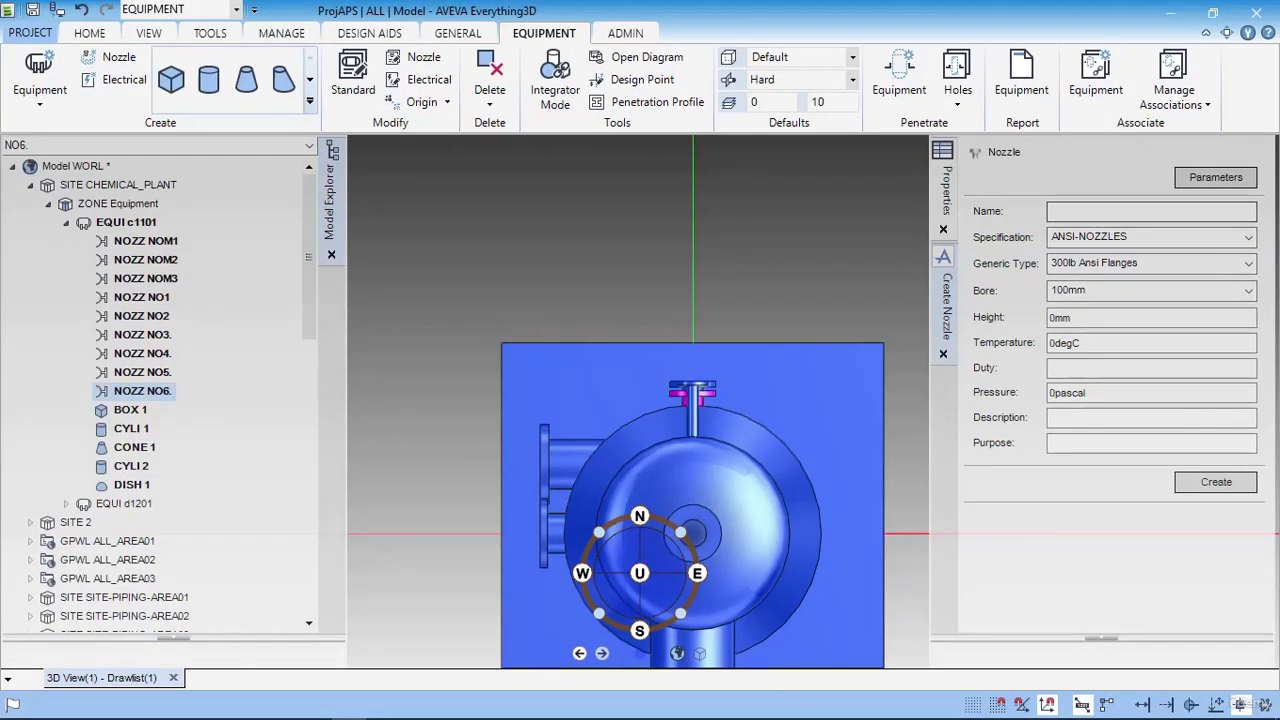
click(1081, 707)
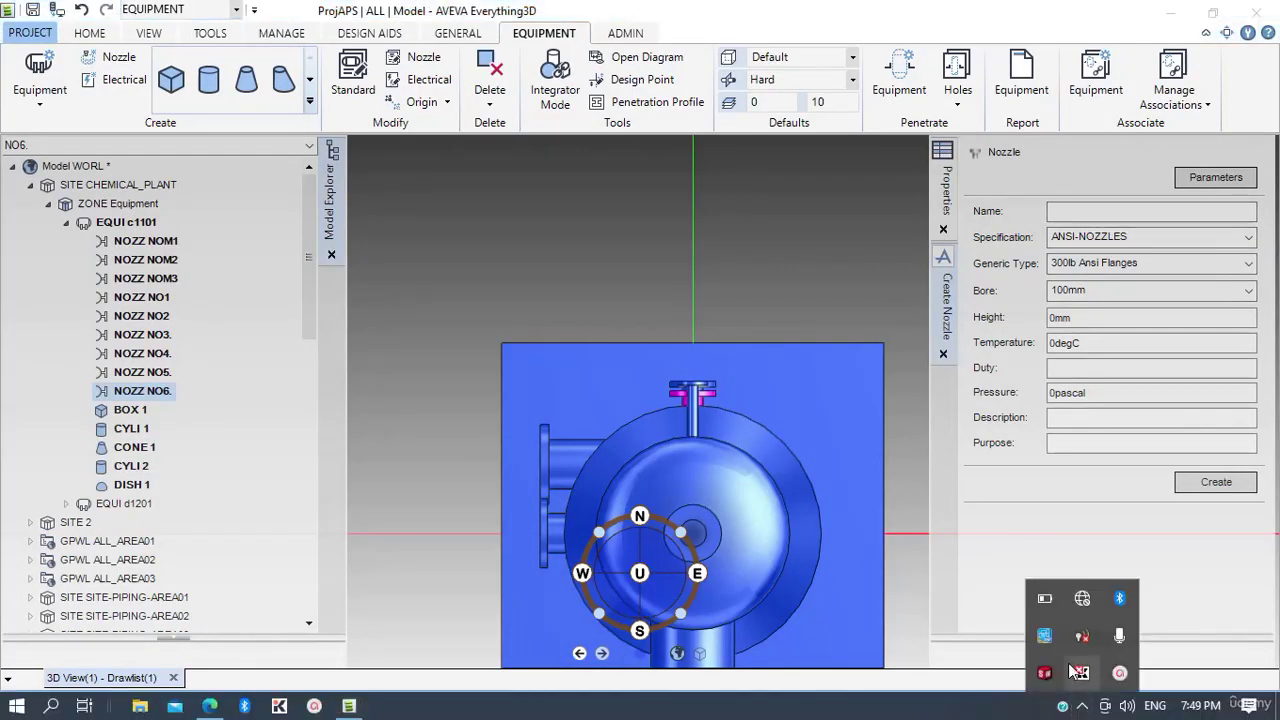
click(1119, 673)
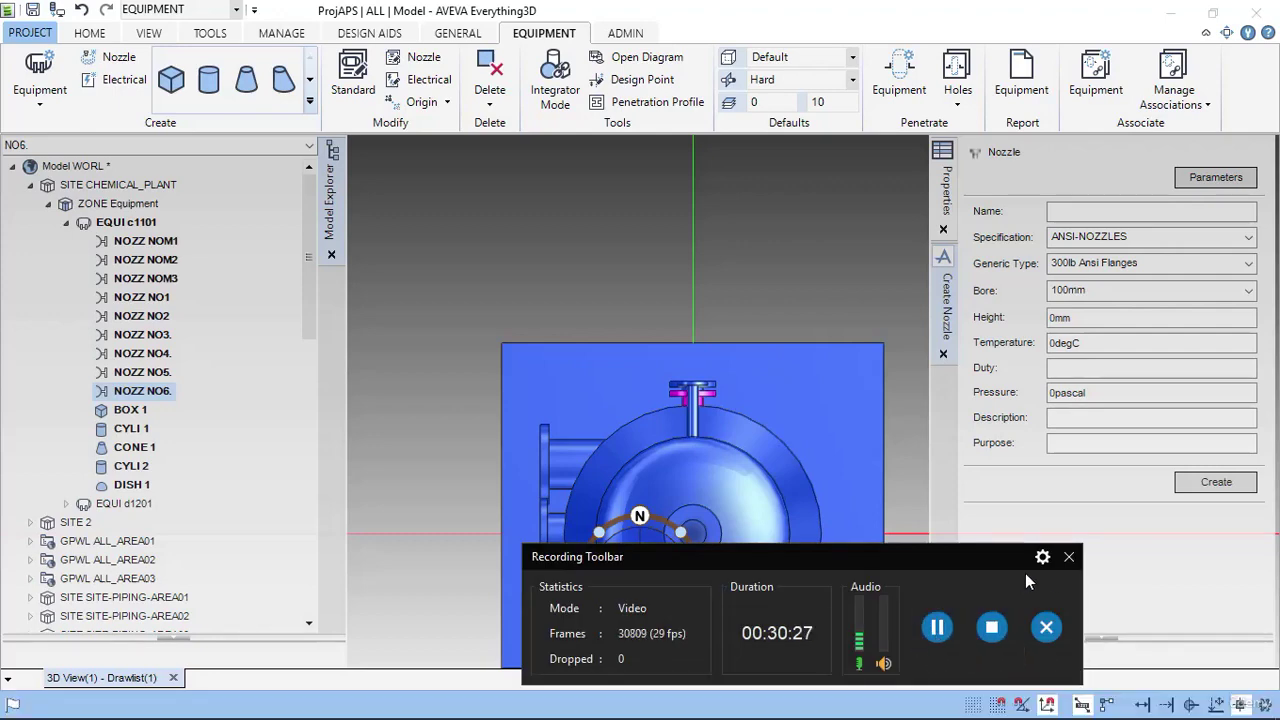
click(1067, 558)
- Open the next nozzle's name for editing
click(1103, 213)
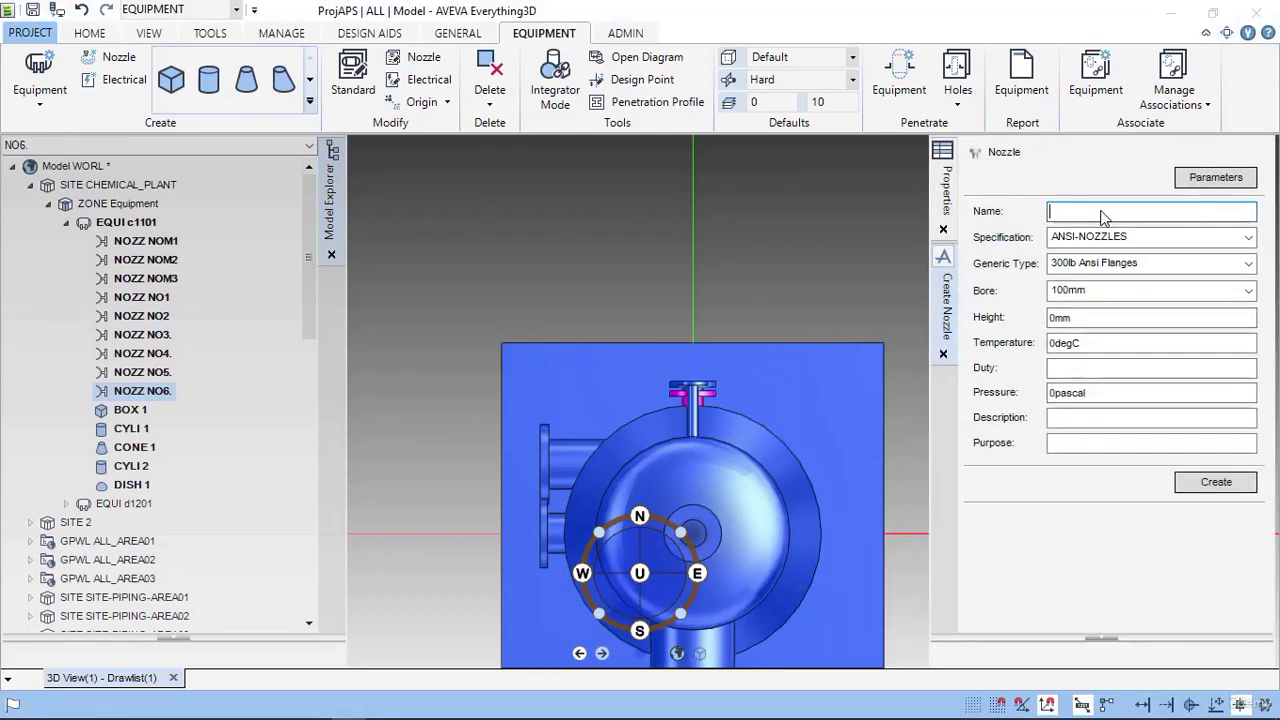
- Name the new nozzle on equipment c1101 NO7. and set its bore to 50mm
text(N)
key(BackSpace)
text(O7.)
click(1235, 292)
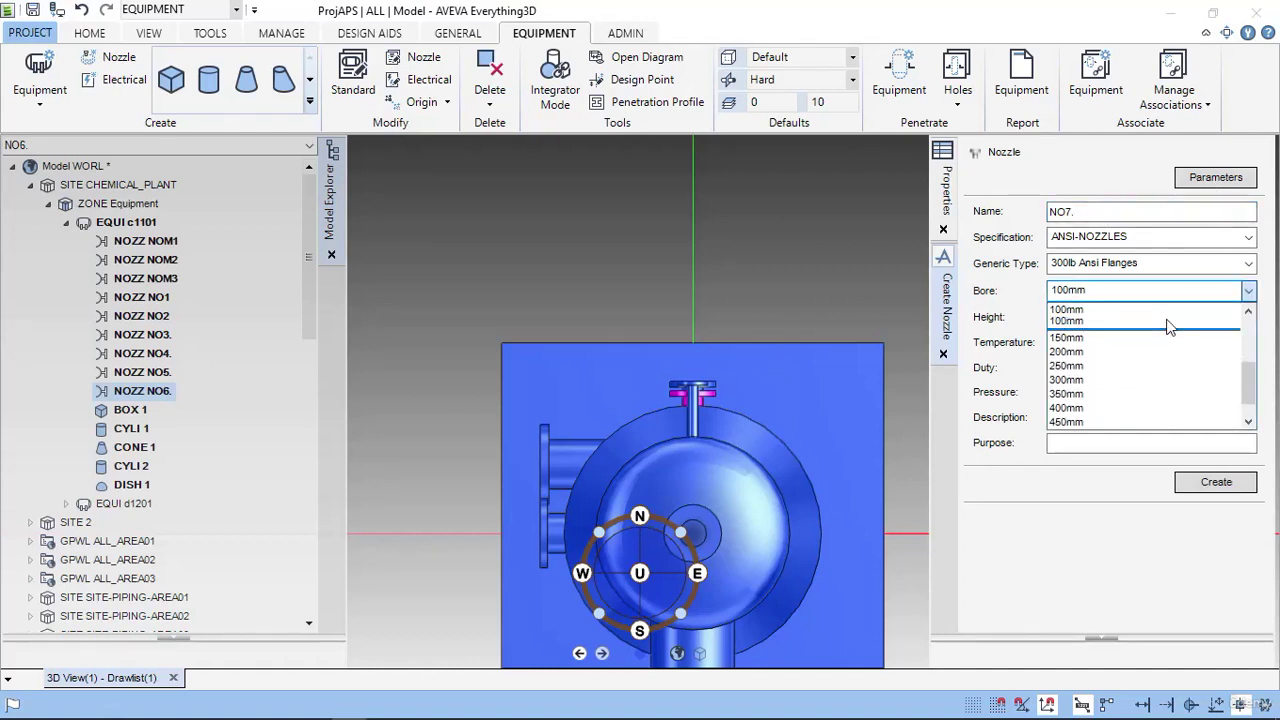
scroll(1140, 360, up, 3)
click(1136, 378)
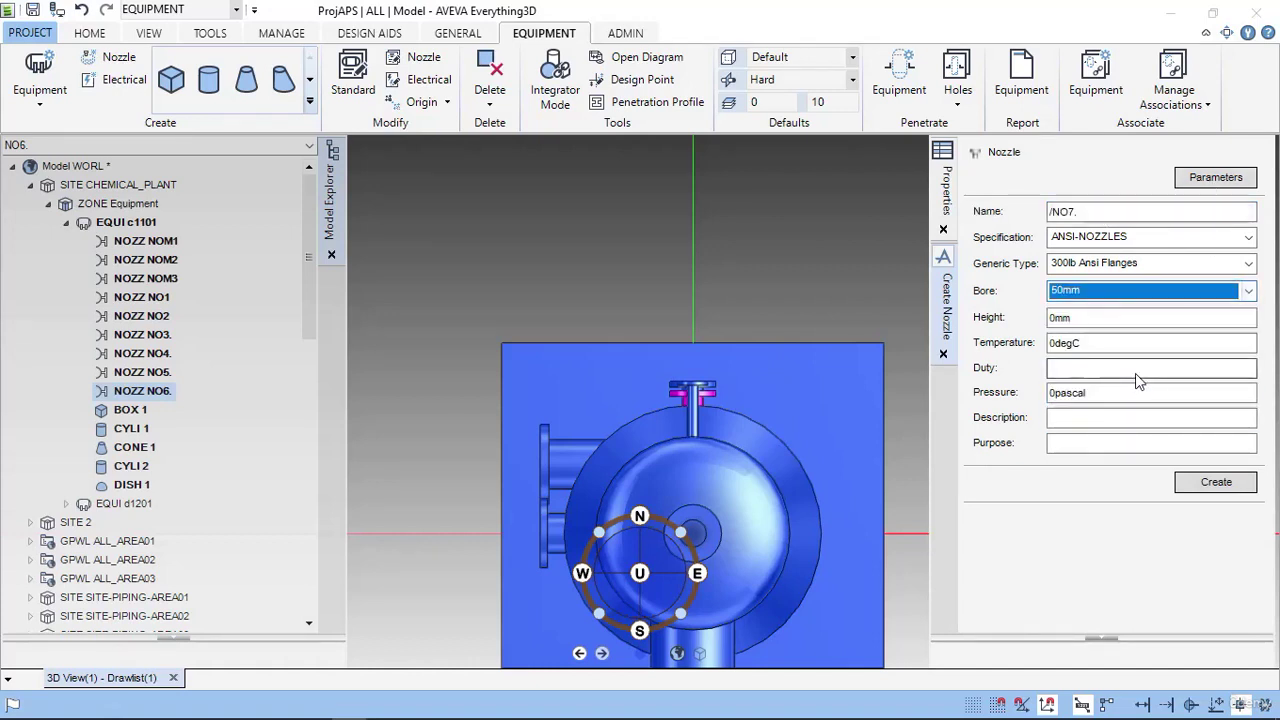
- Check nozzle N7 on the vessel drawing, set the nozzle height to 838 mm and create it
key(alt+Tab)
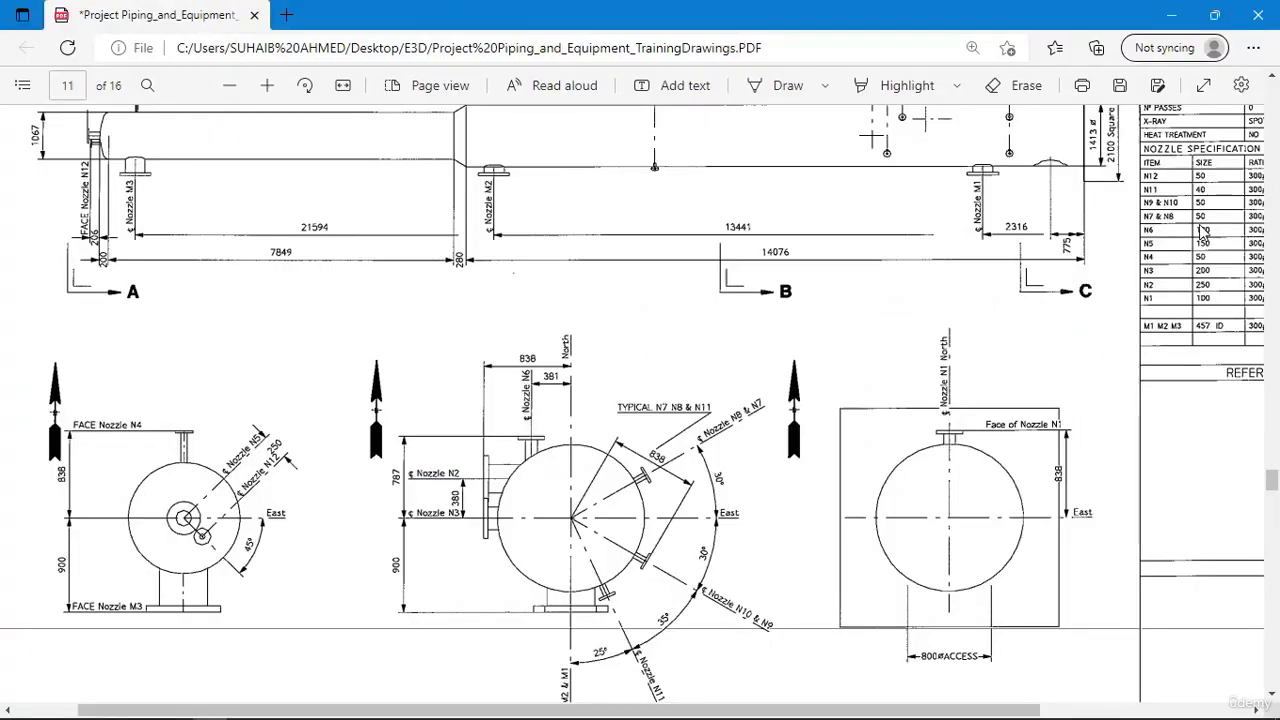
scroll(1046, 361, up, 3)
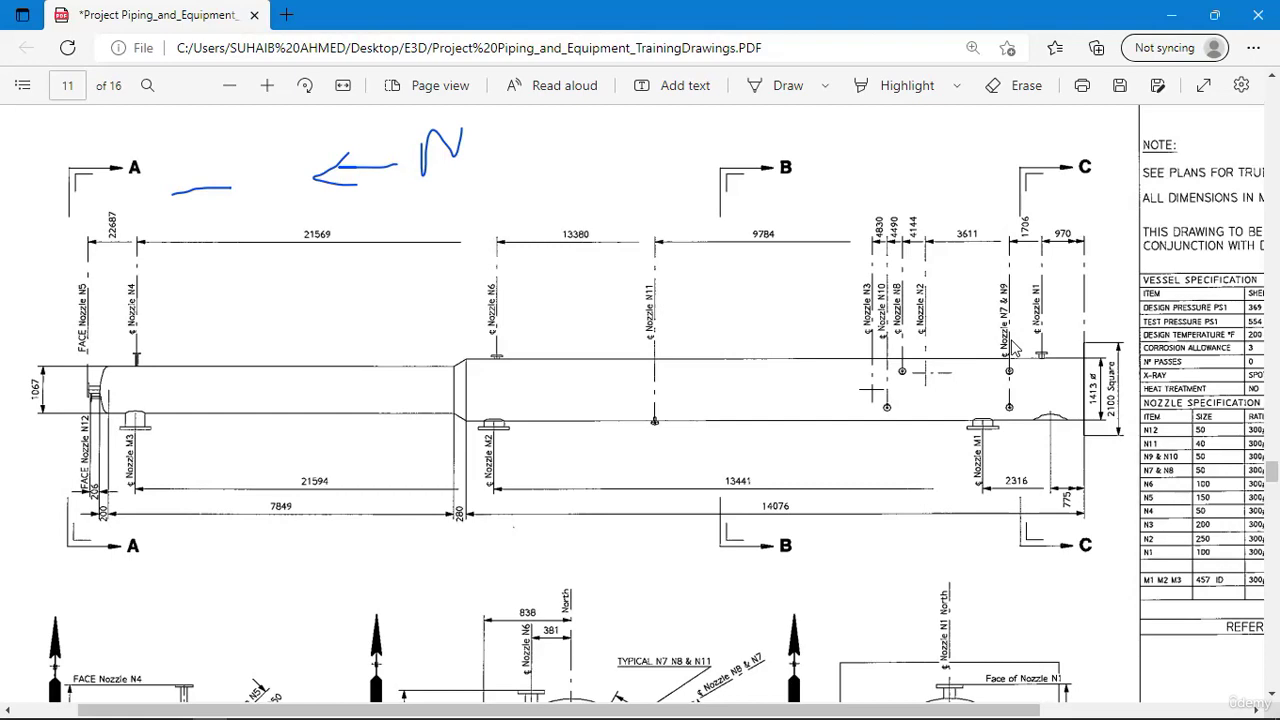
scroll(1012, 347, down, 3)
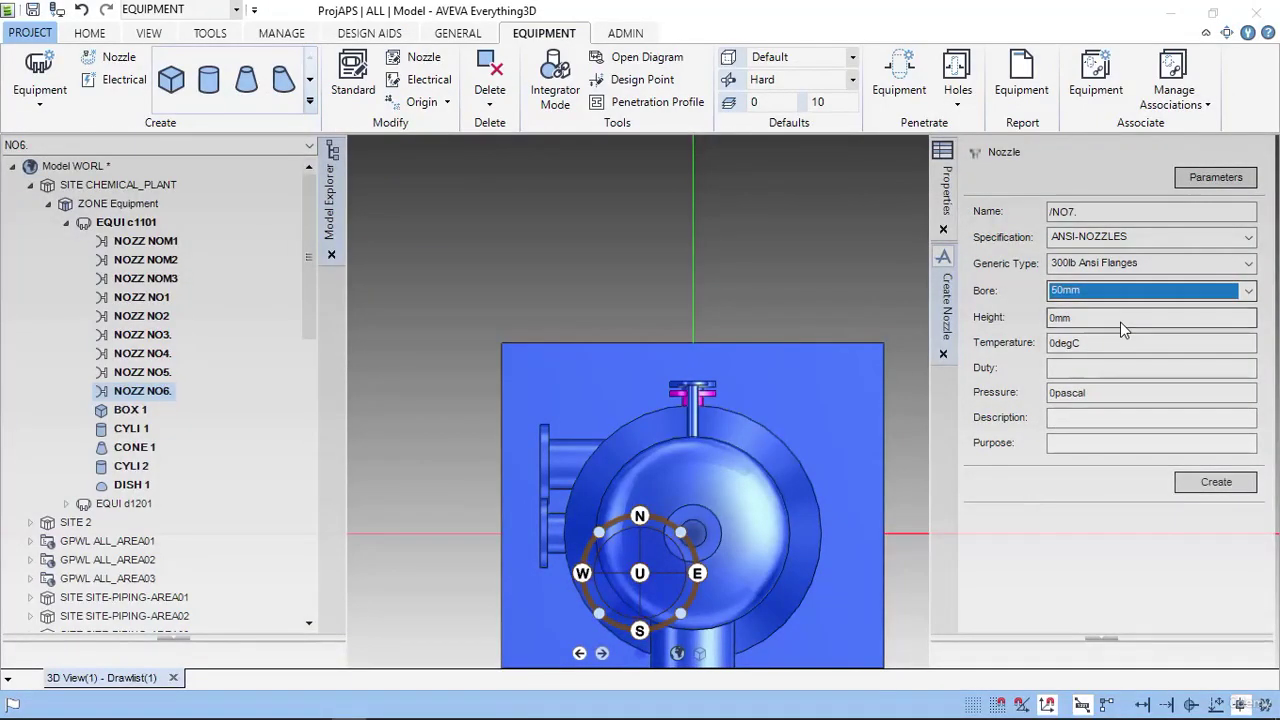
click(1120, 318)
click(1117, 373)
key(BackSpace)
key(BackSpace)
key(BackSpace)
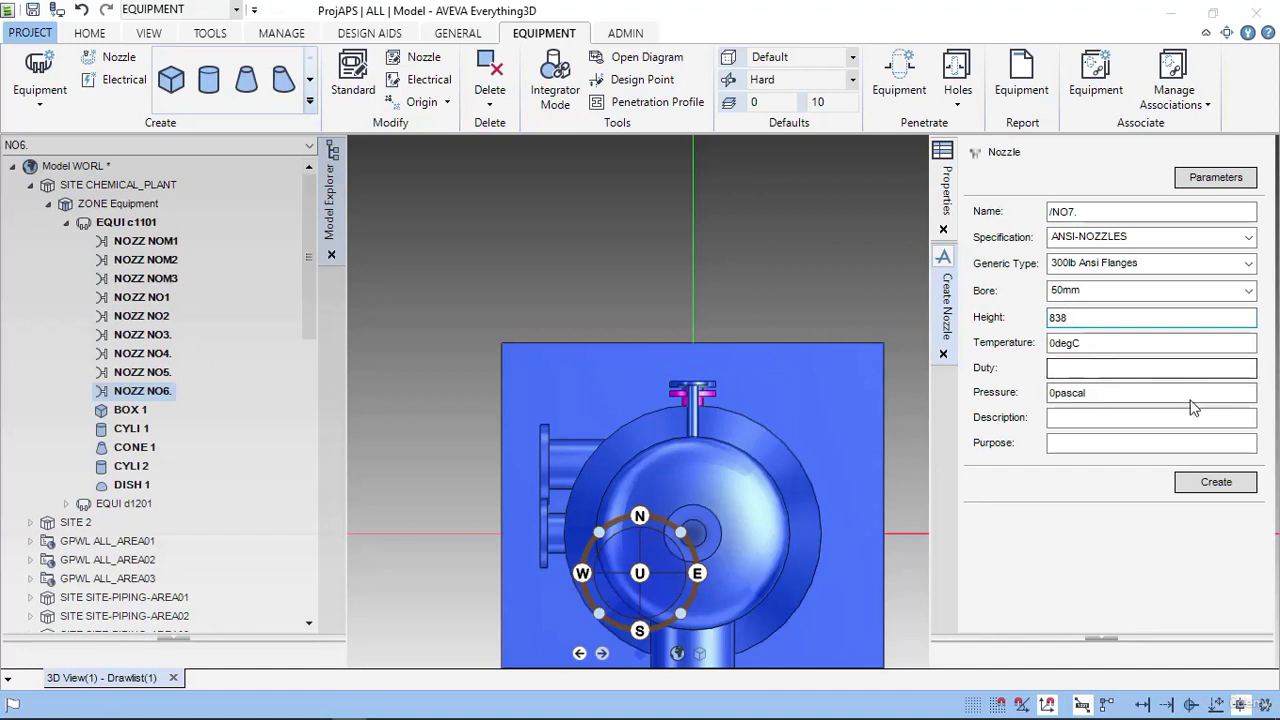
click(1214, 482)
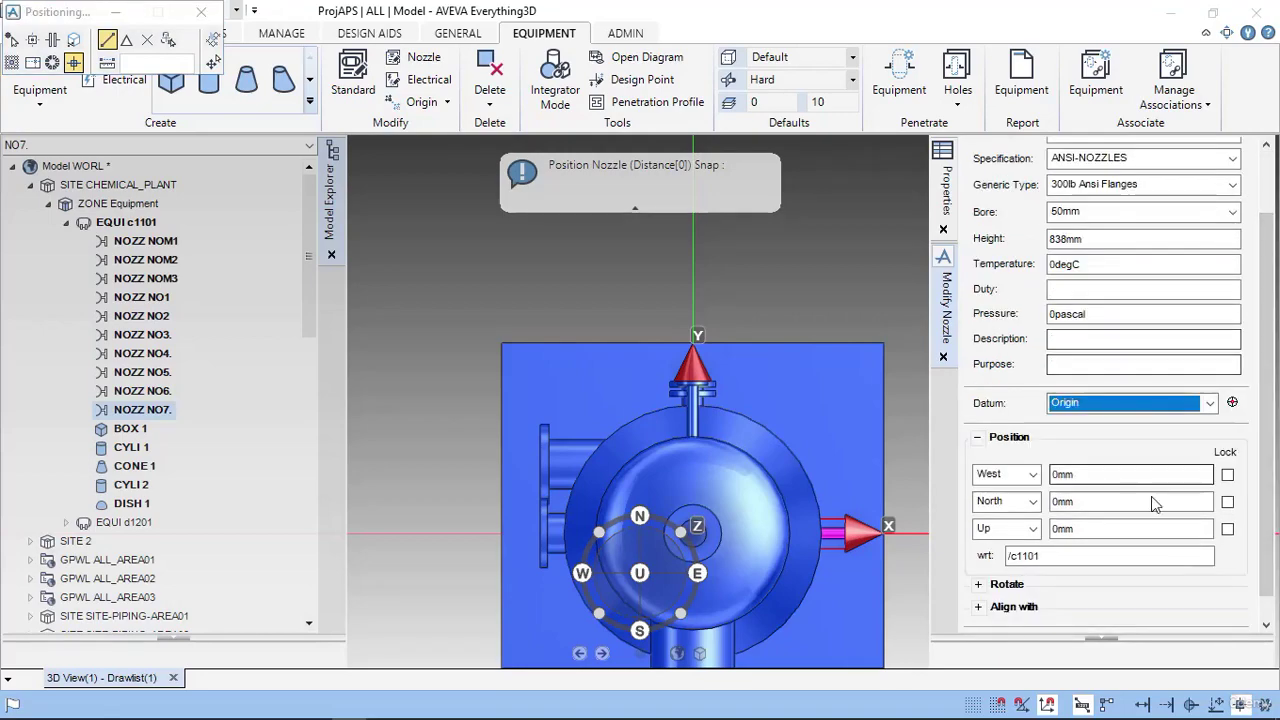
- Look up nozzle N7's elevation on the vessel drawing and set NO7.'s Up position to 1706 mm relative to c1101
key(alt+Tab)
scroll(848, 454, up, 5)
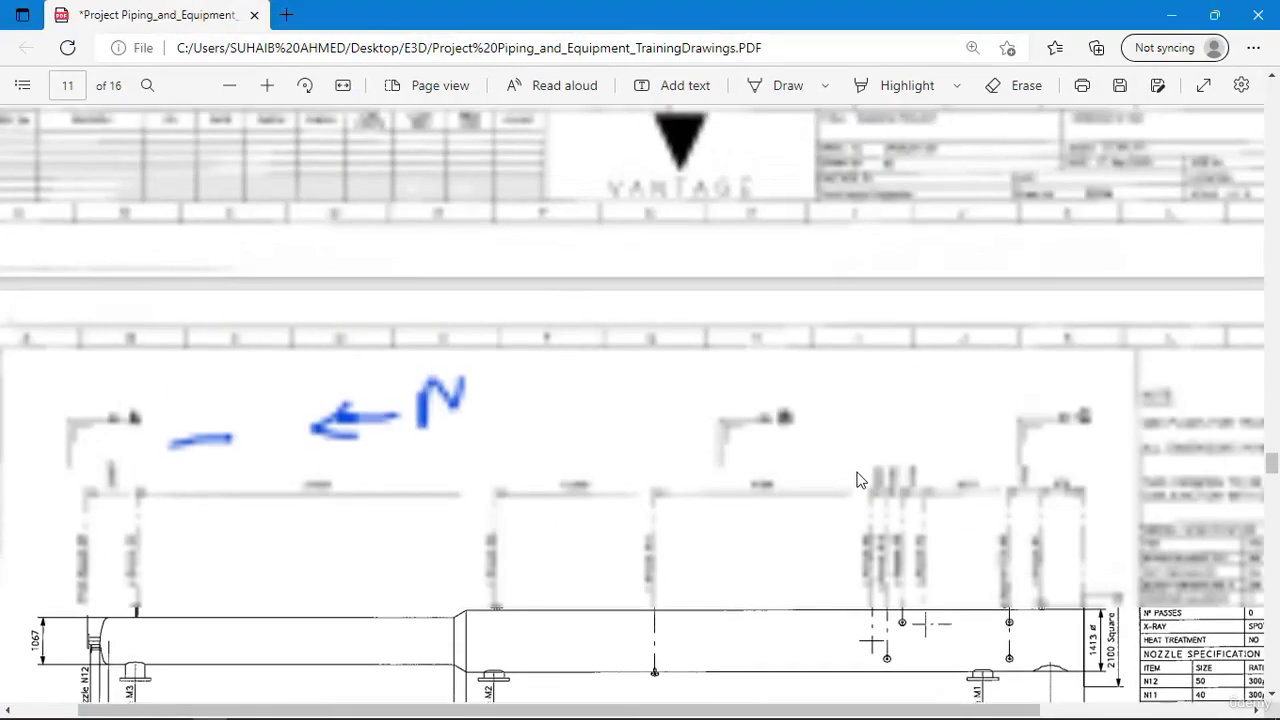
scroll(925, 557, down, 3)
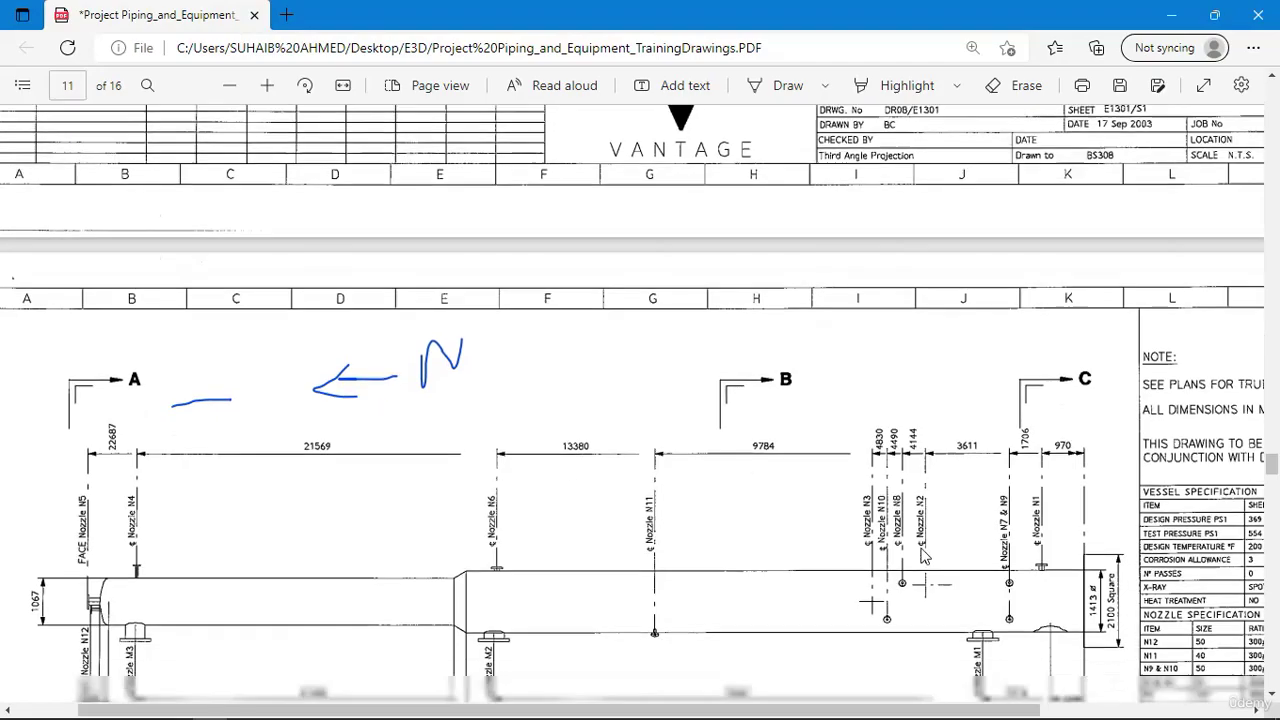
key(alt+Tab)
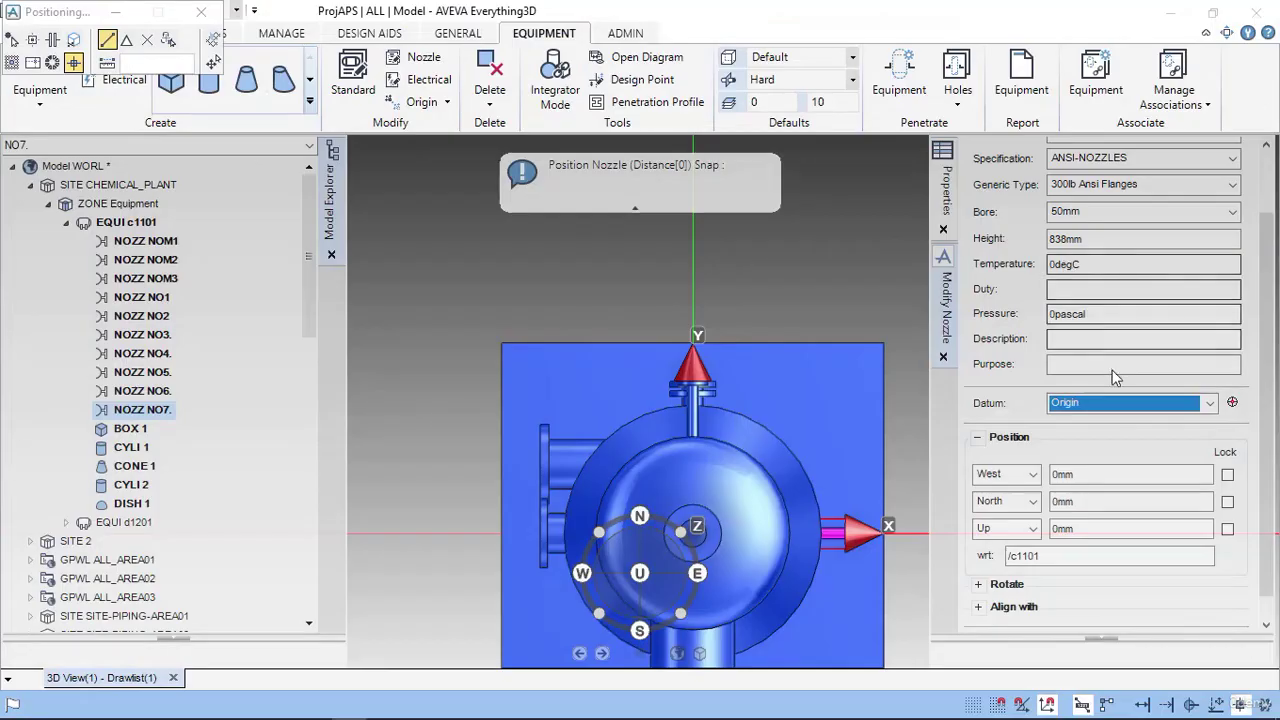
click(1077, 530)
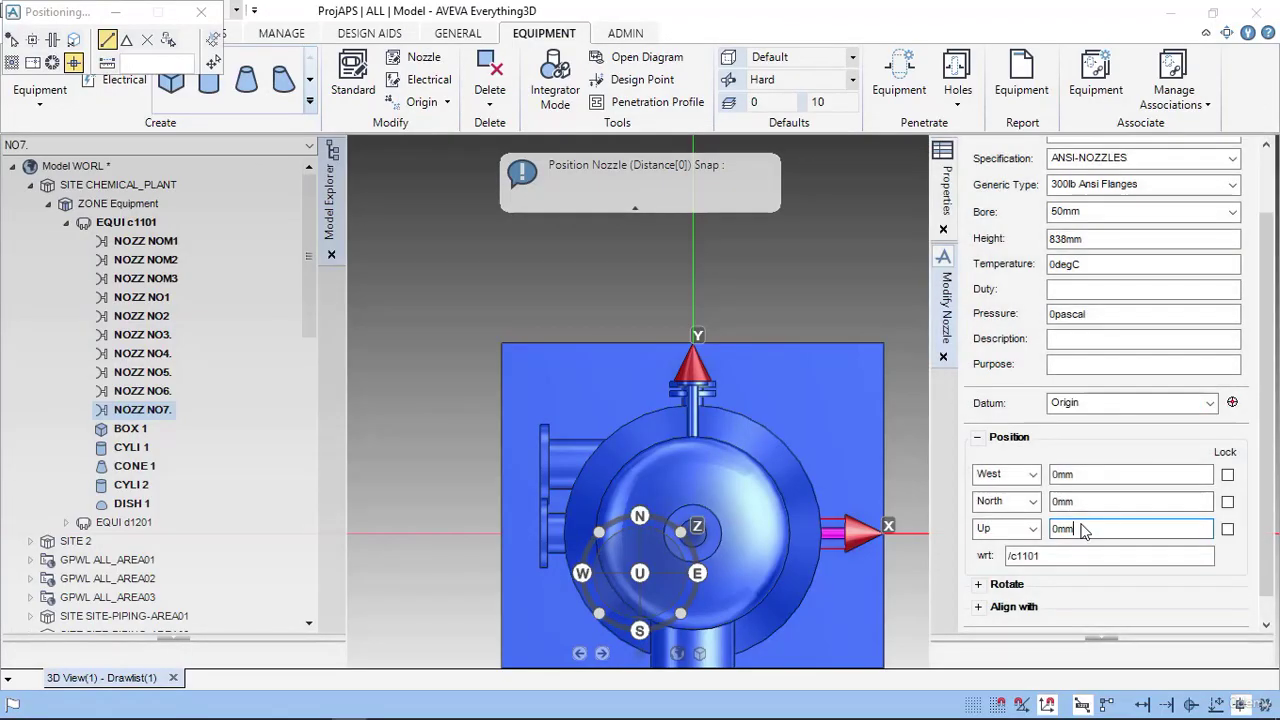
double_click(1077, 530)
text(1706)
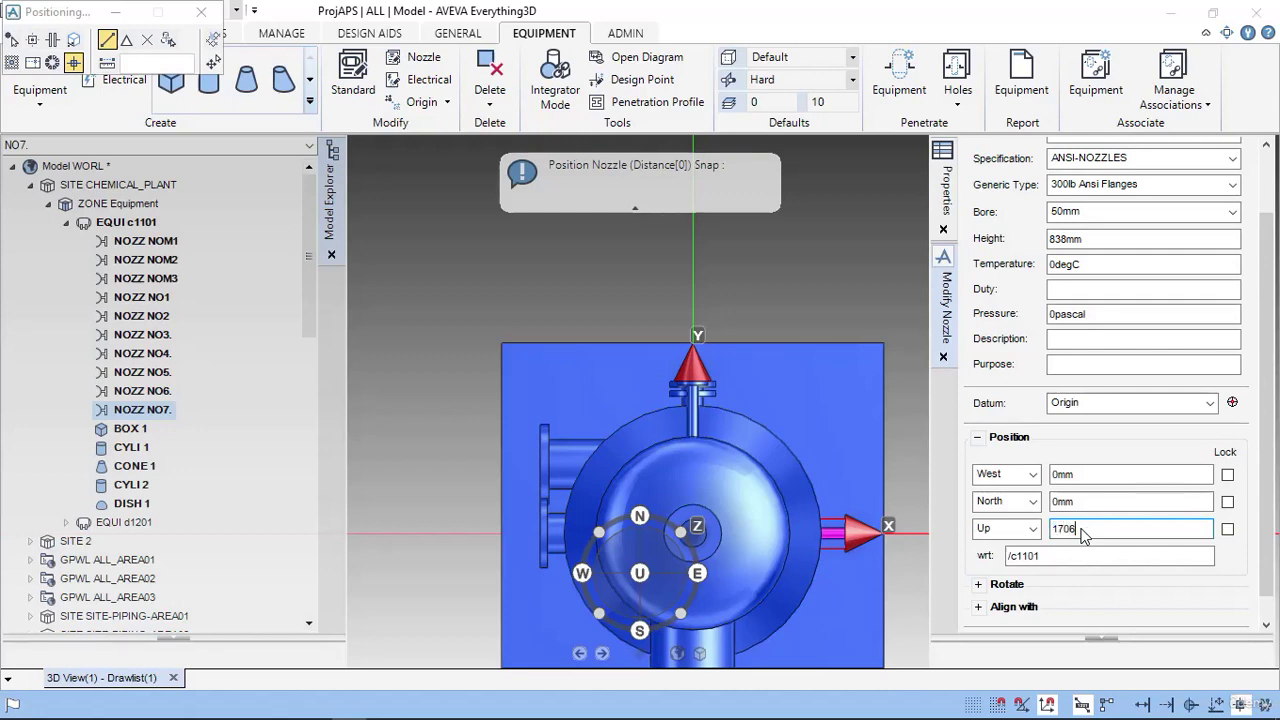
key(Return)
- Check the section view on the drawing and set nozzle NO7.'s position to East 838 mm
key(alt+Tab)
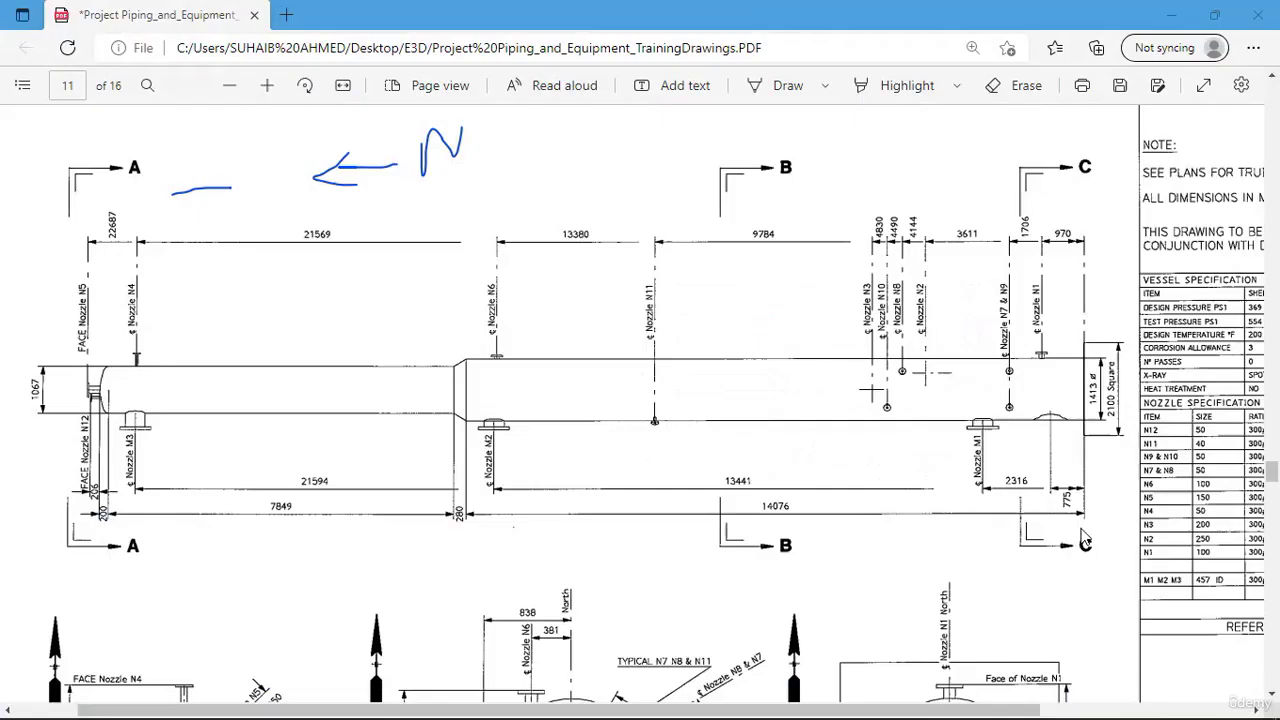
scroll(1075, 538, down, 4)
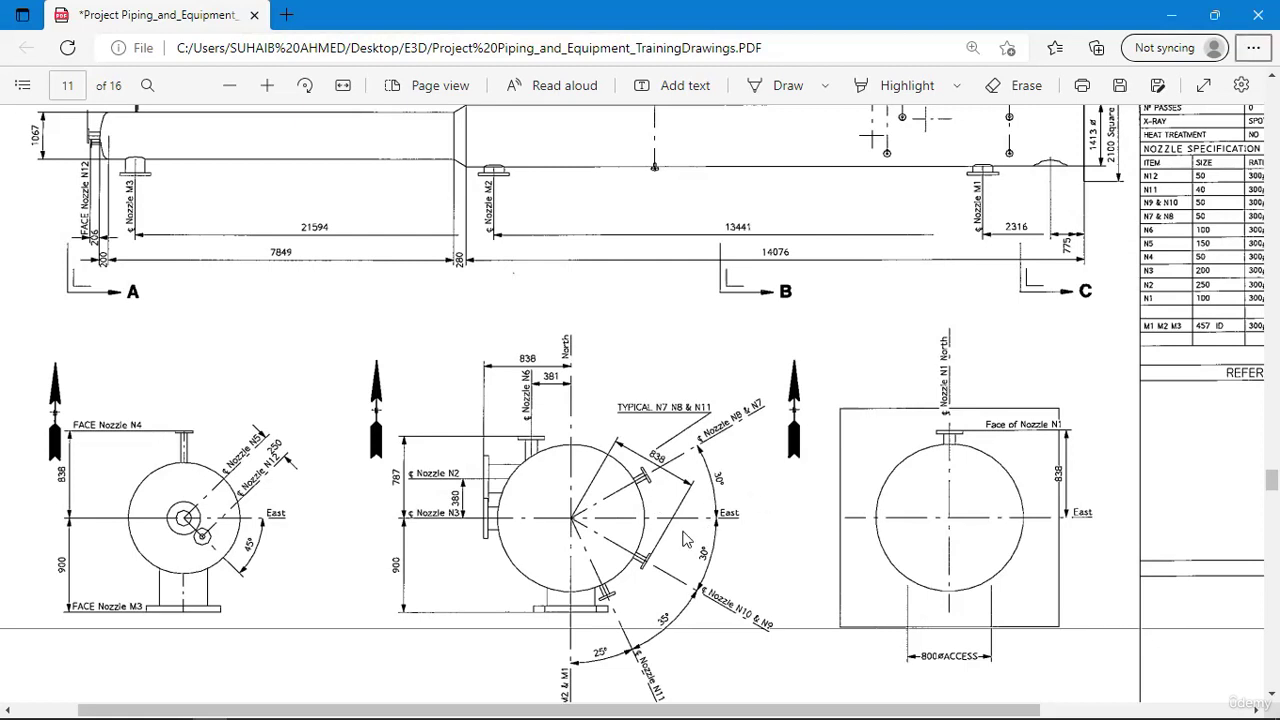
key(alt+Tab)
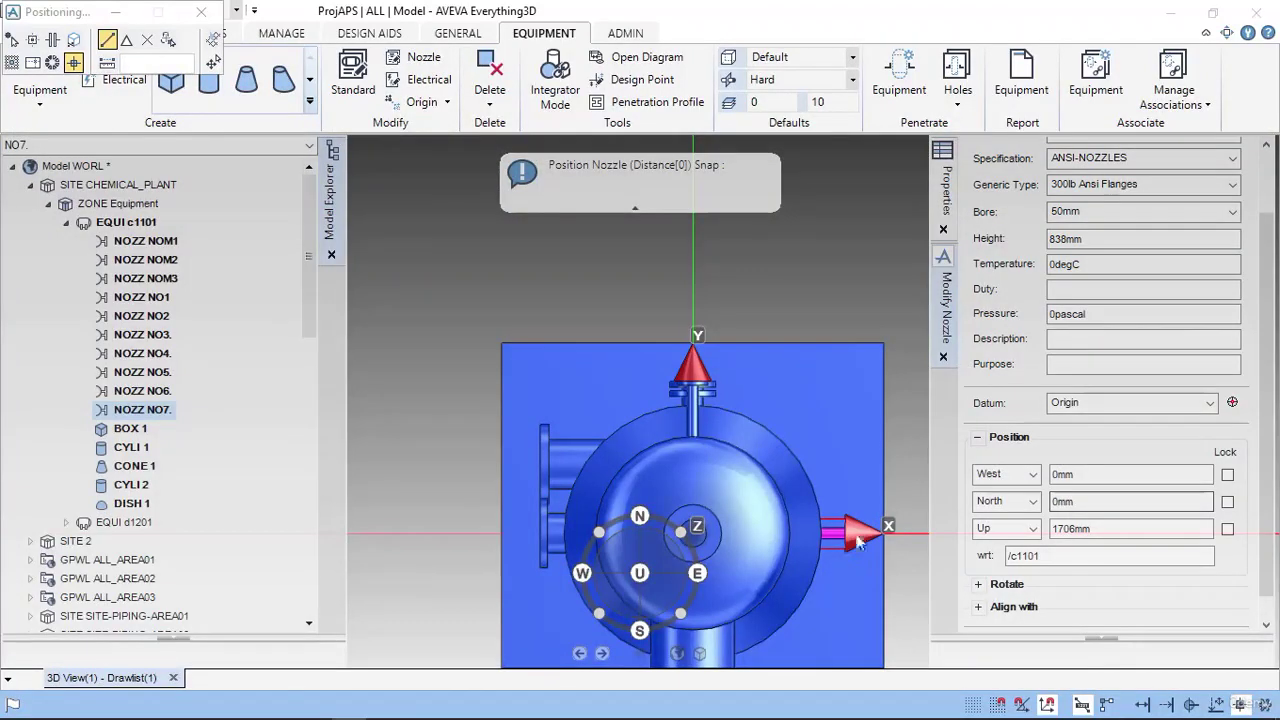
click(1032, 474)
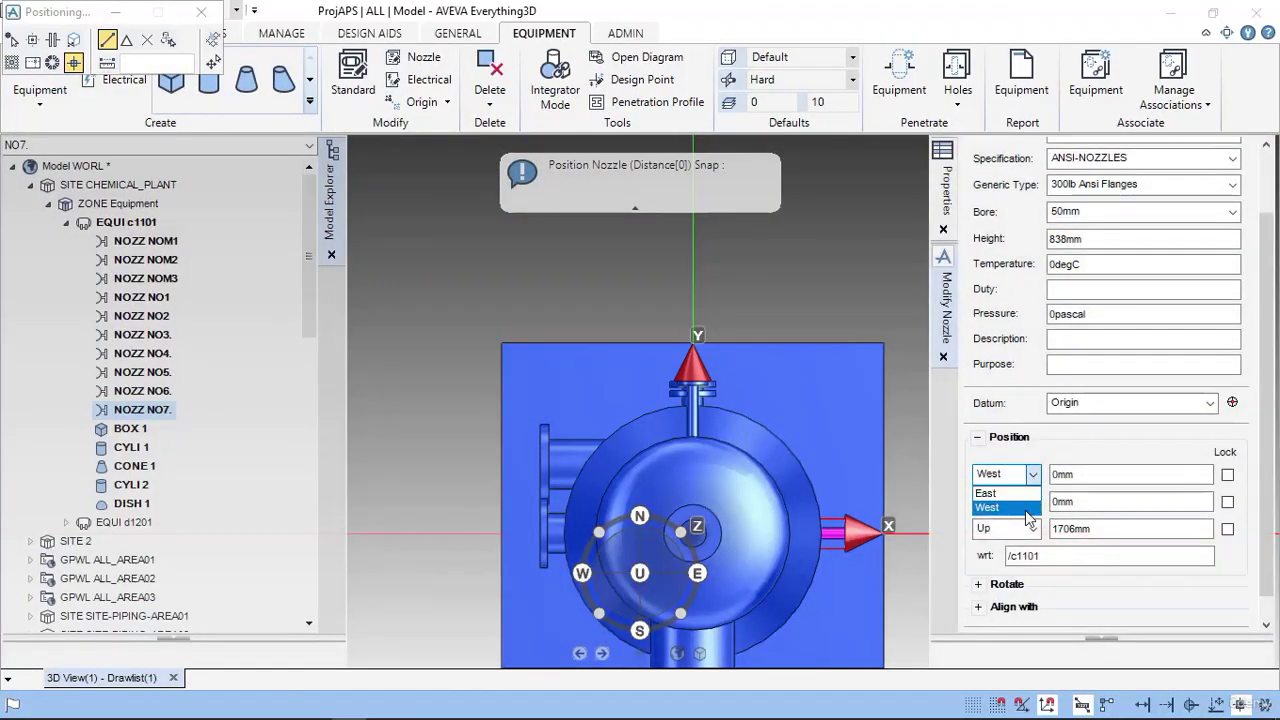
click(988, 493)
click(1108, 476)
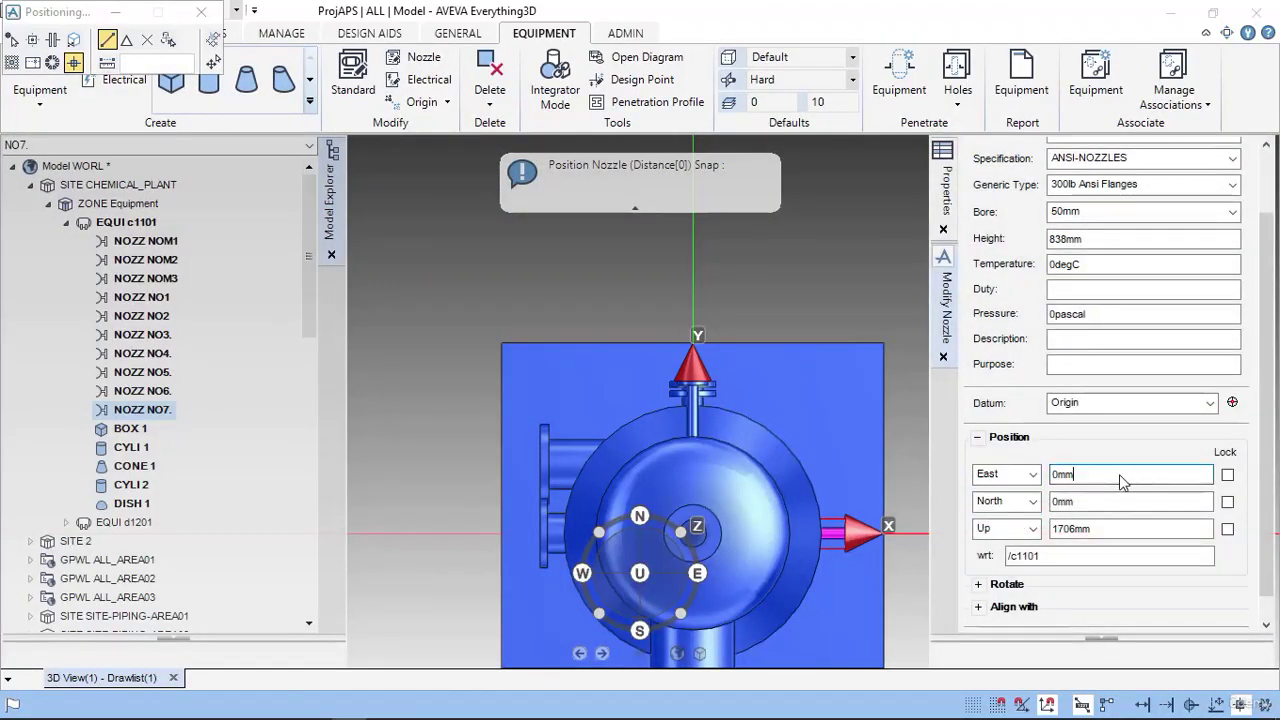
text(838)
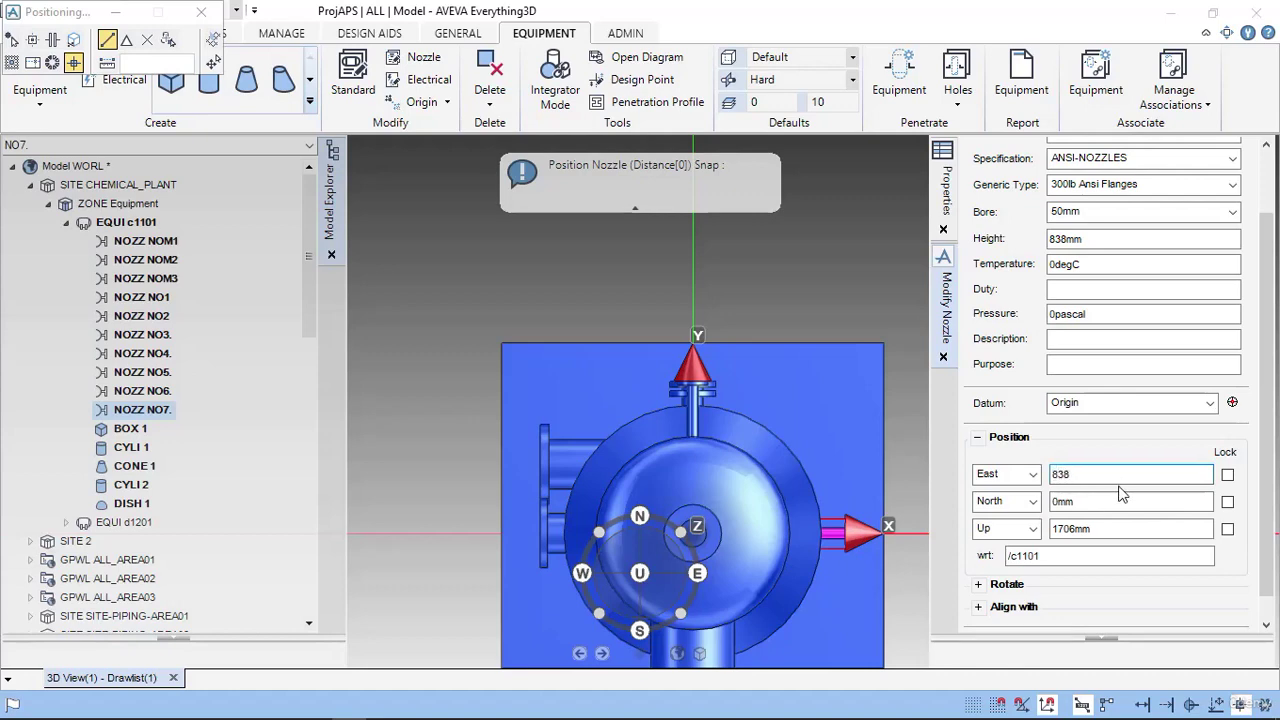
key(Return)
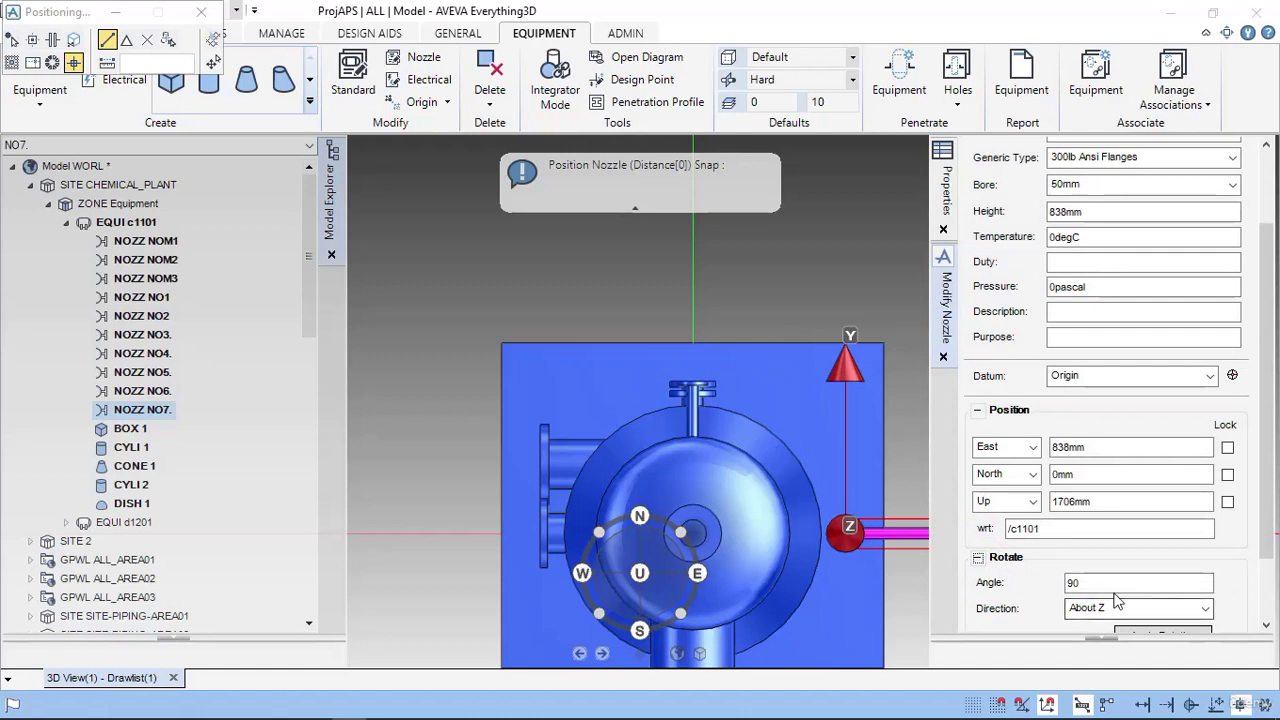
- Rotate nozzle NO7. about Z, using a 90° angle, until its body points toward the vessel, and finish its definition
scroll(1270, 548, down, 2)
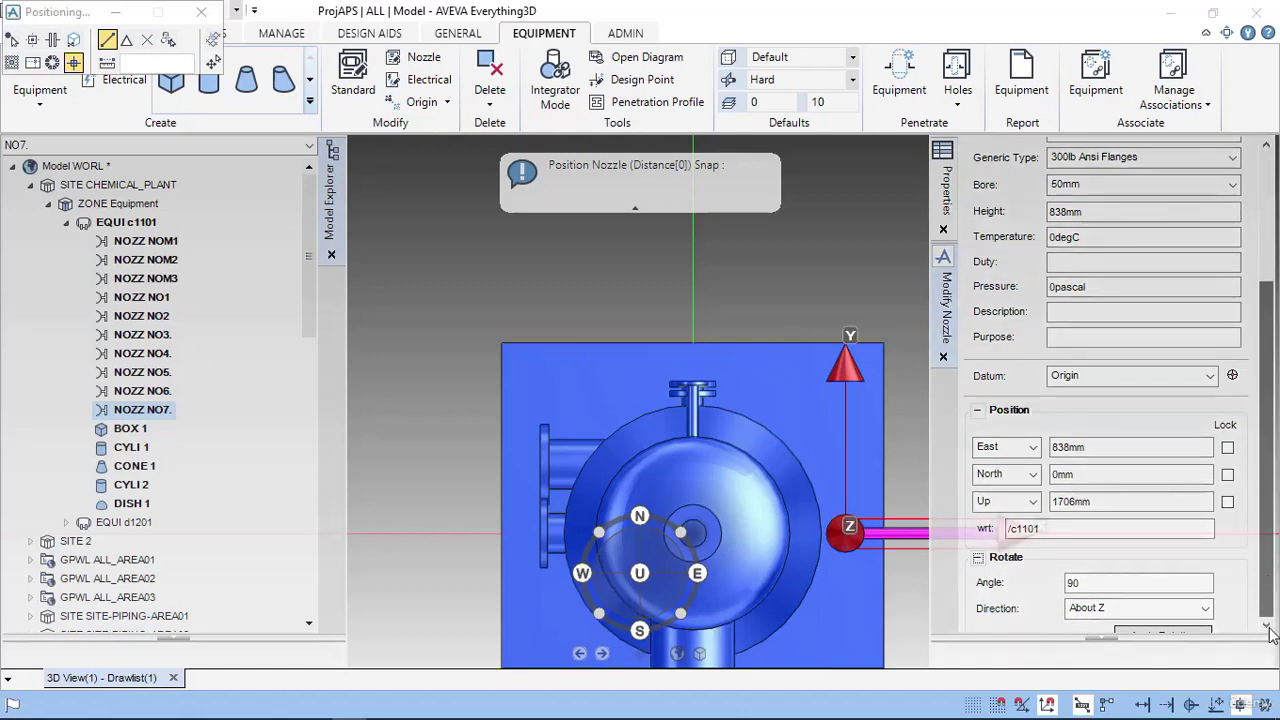
click(1178, 552)
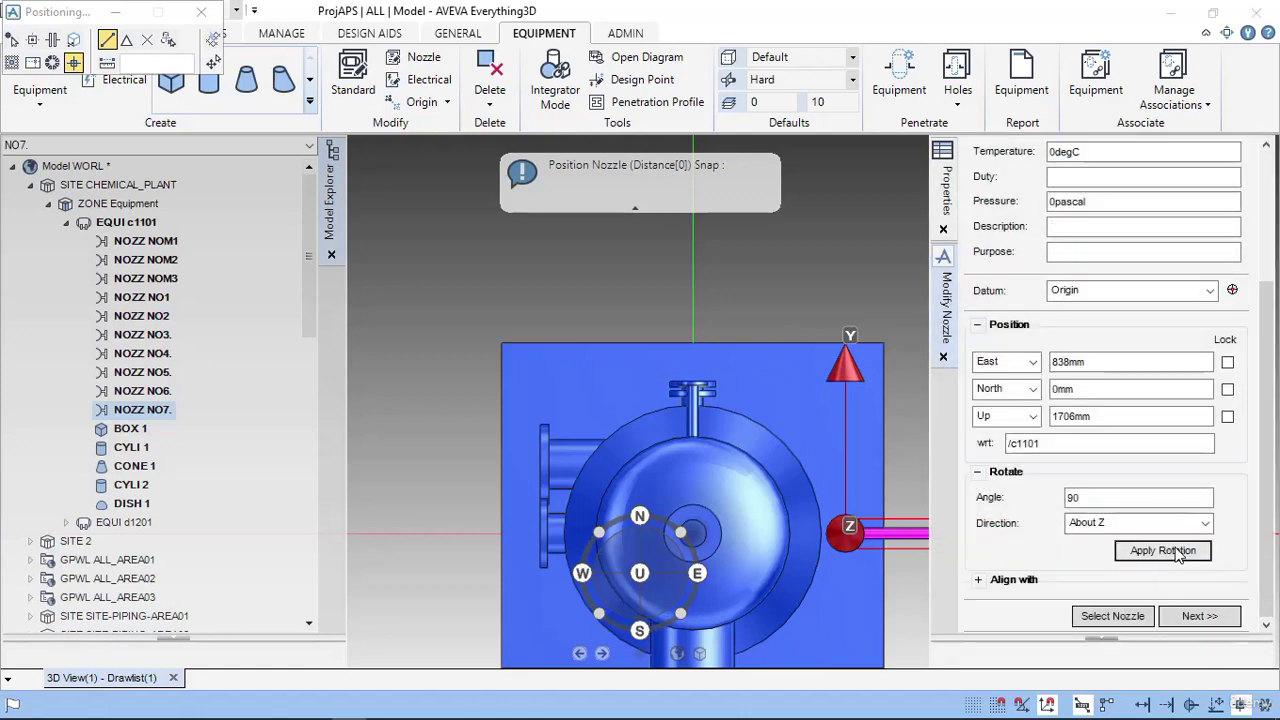
click(1185, 618)
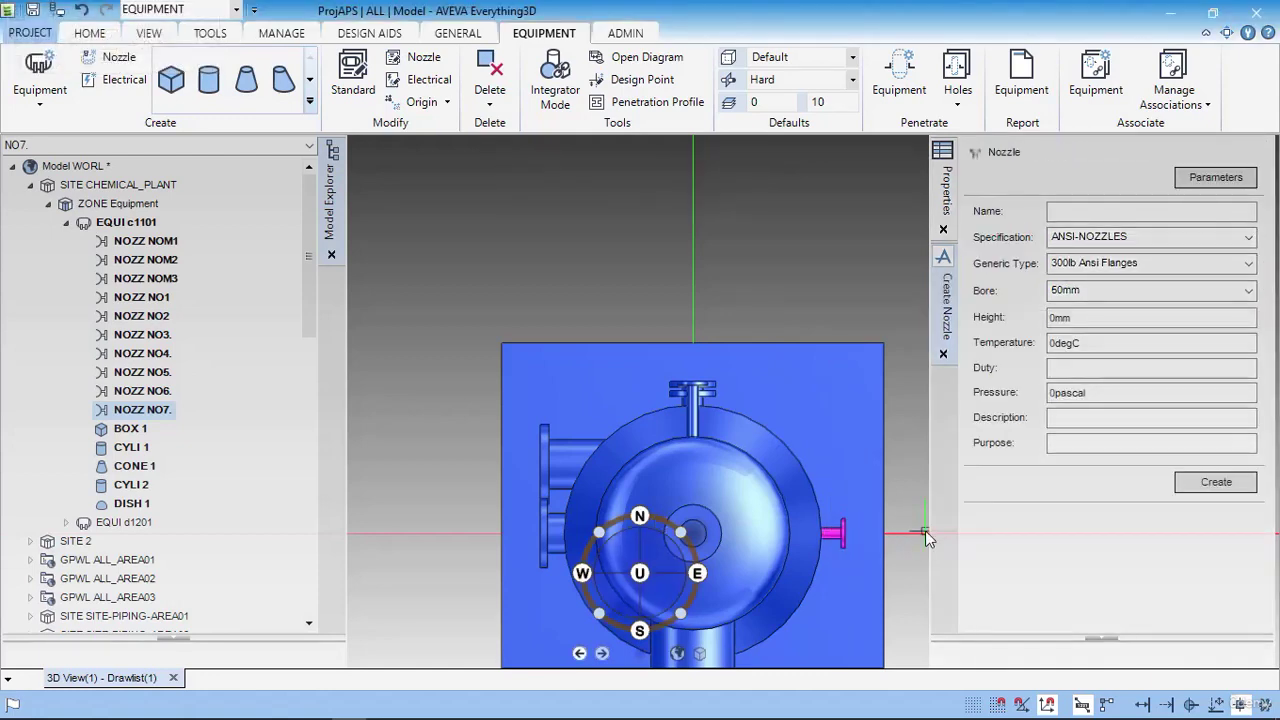
- Compare nozzle NO7. in the model with the drawing's elevation and section view to examine the angular orientation of nozzle N7
key(alt+Tab)
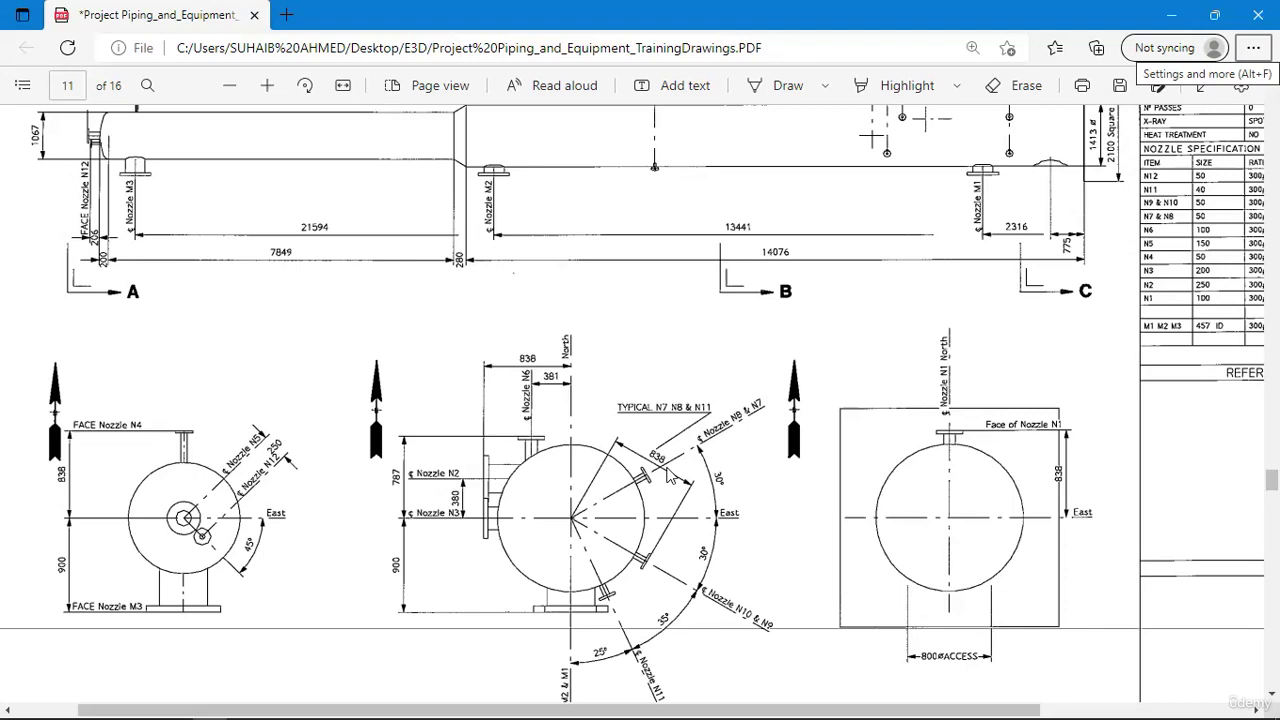
key(alt+Tab)
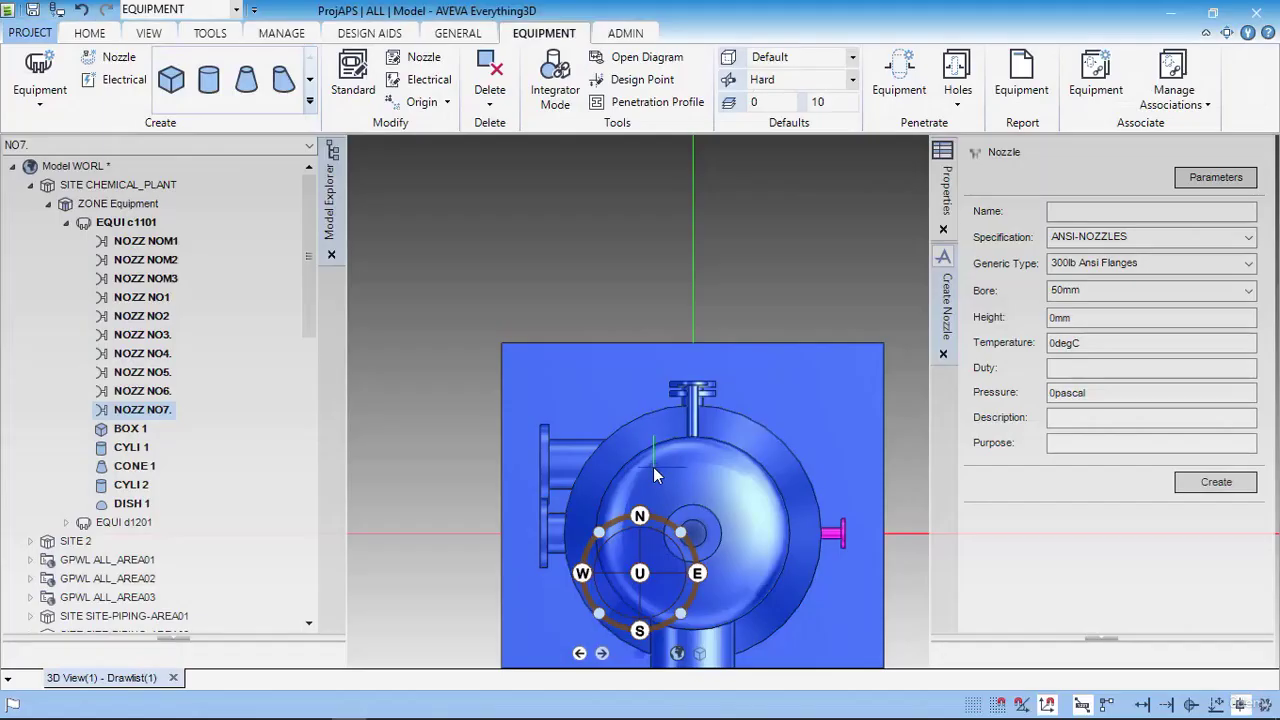
click(833, 533)
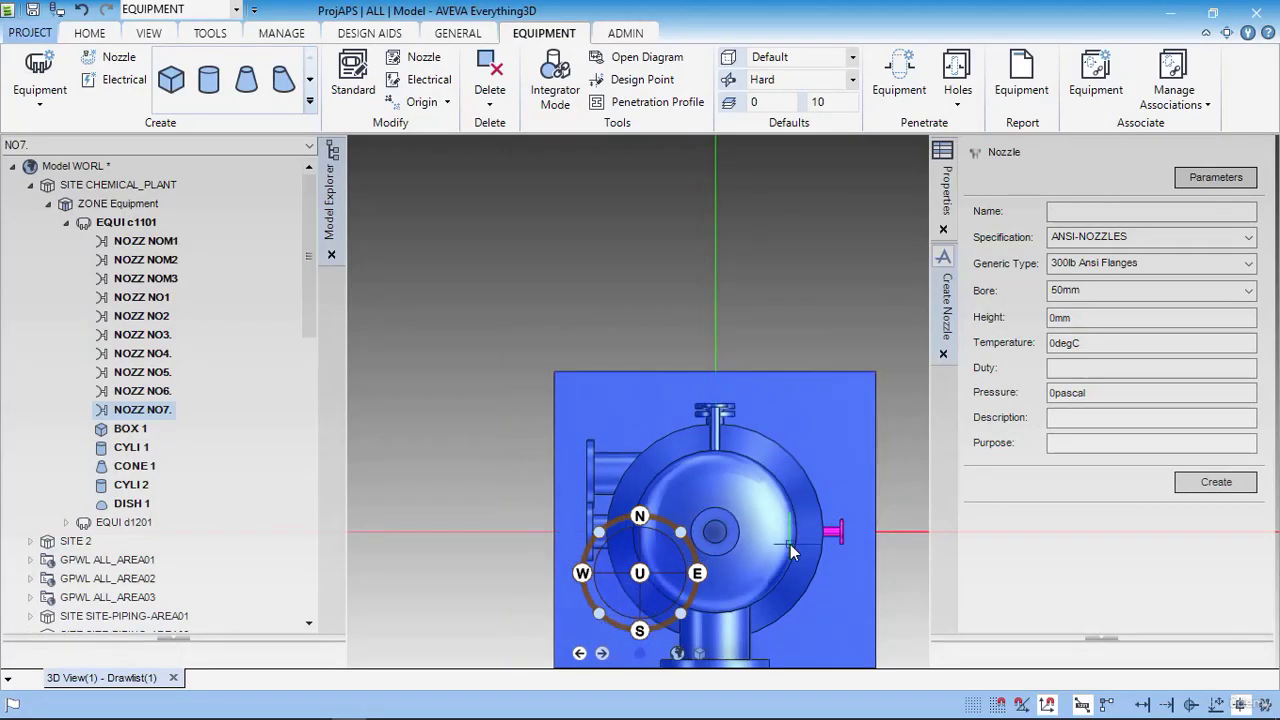
key(alt+Tab)
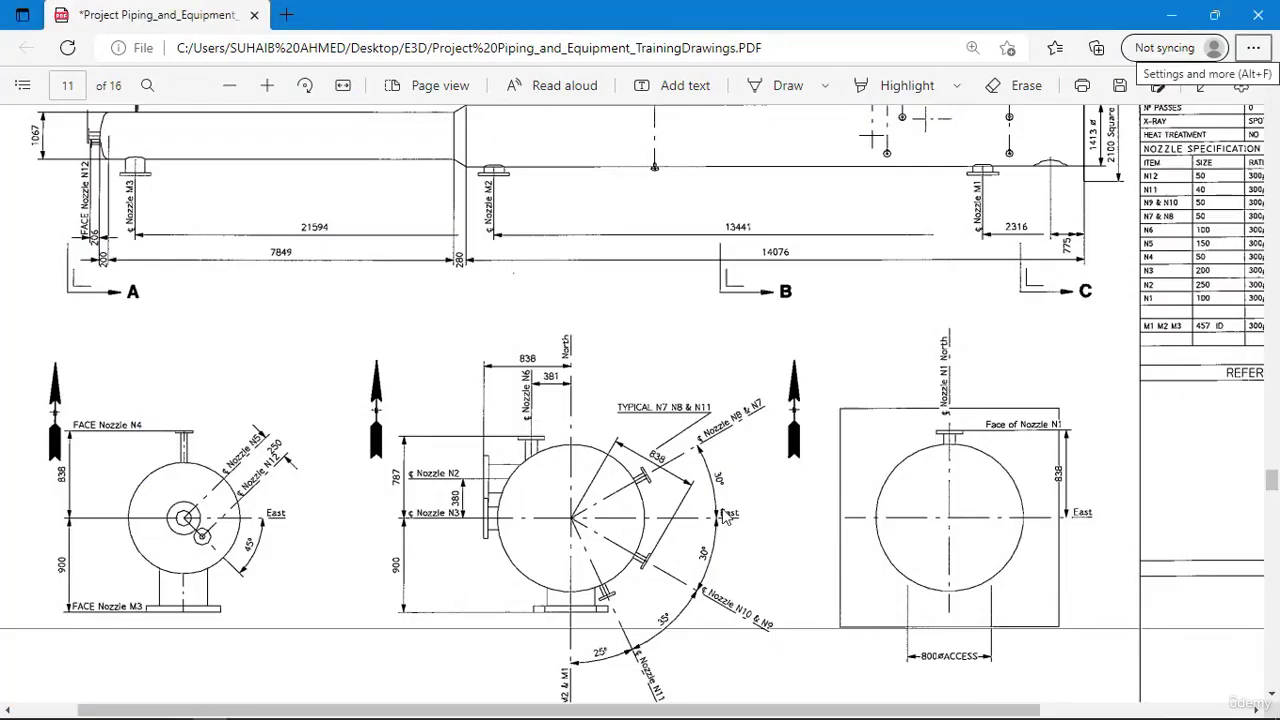
scroll(700, 470, up, 3)
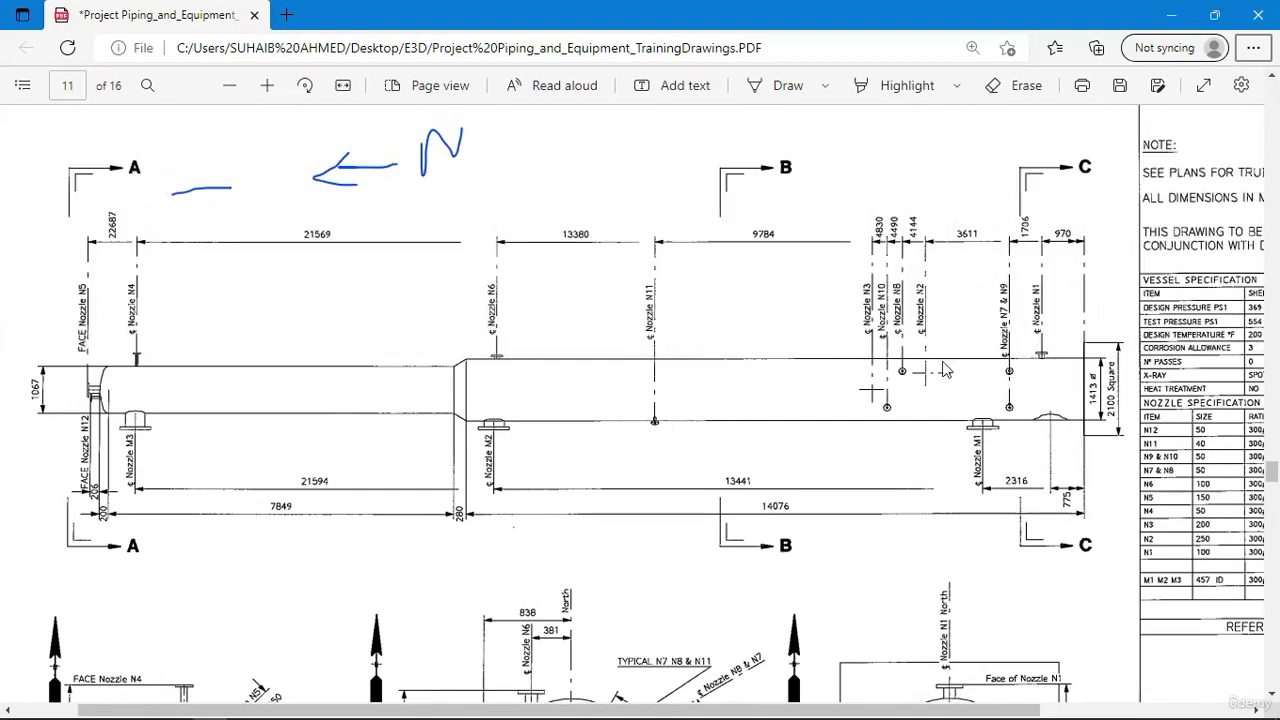
scroll(985, 240, down, 3)
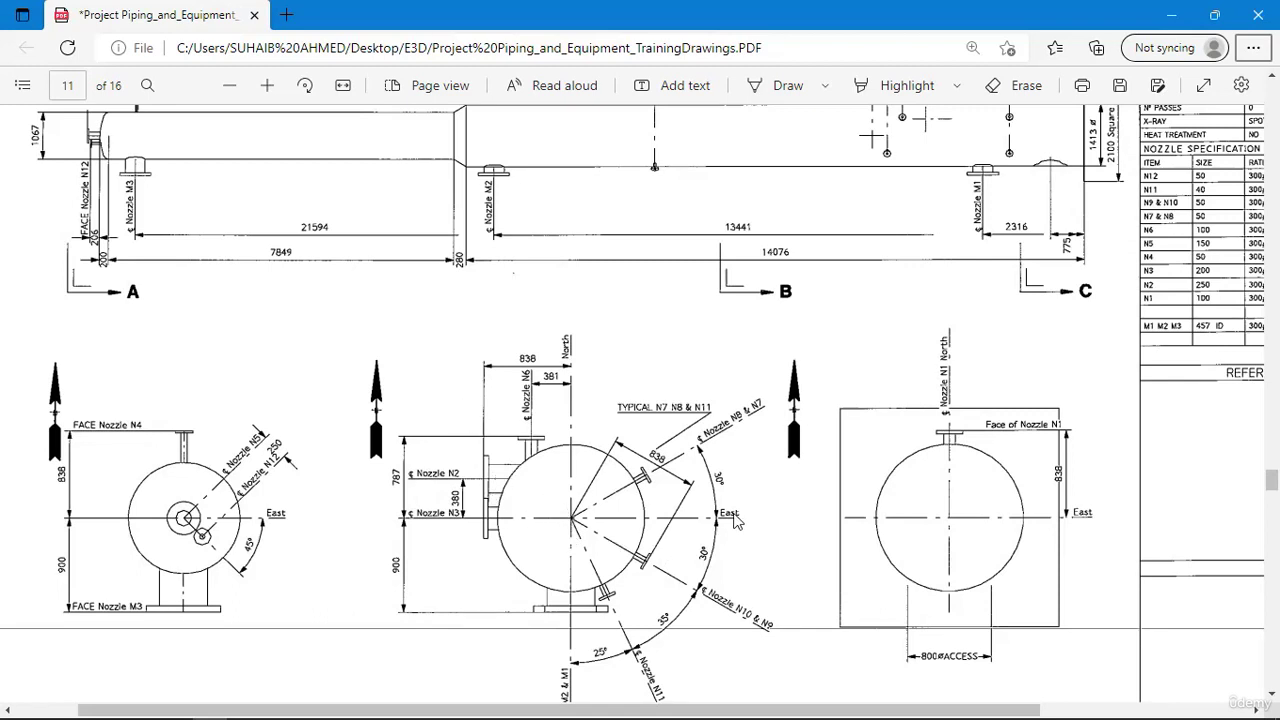
key(alt+Tab)
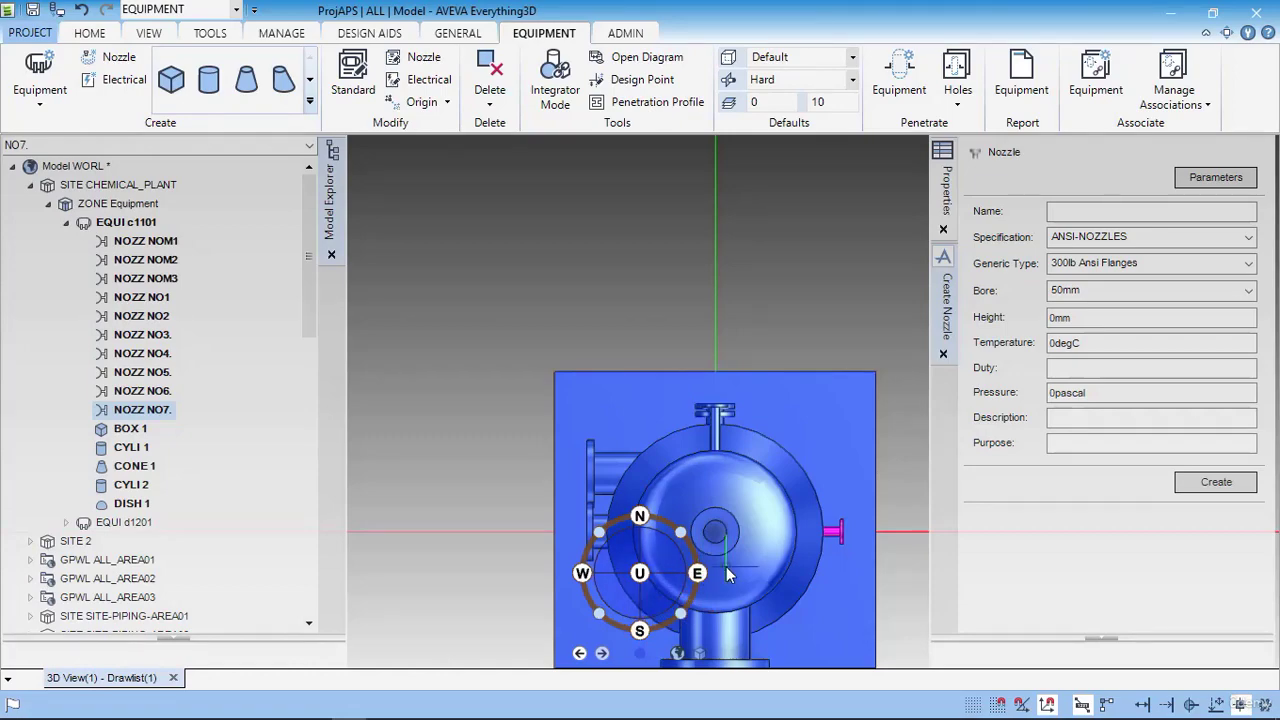
key(alt+Tab)
key(alt+Tab)
key(alt+Tab)
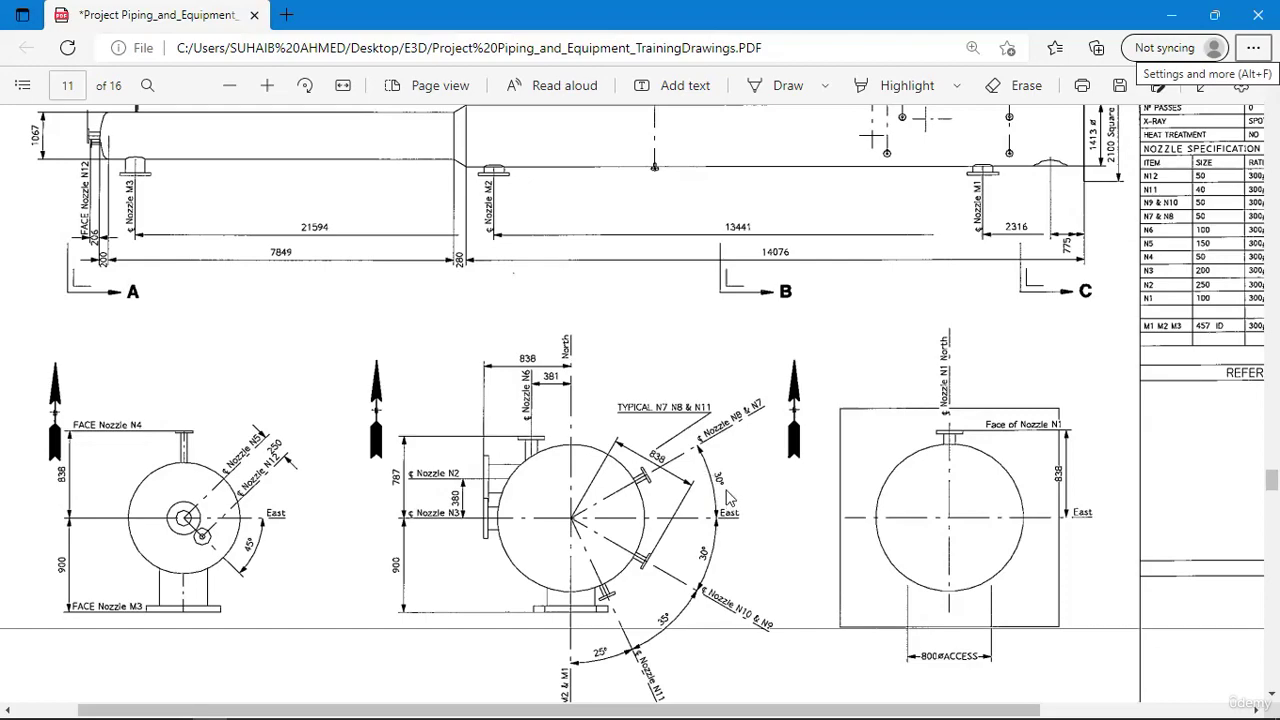
key(alt+Tab)
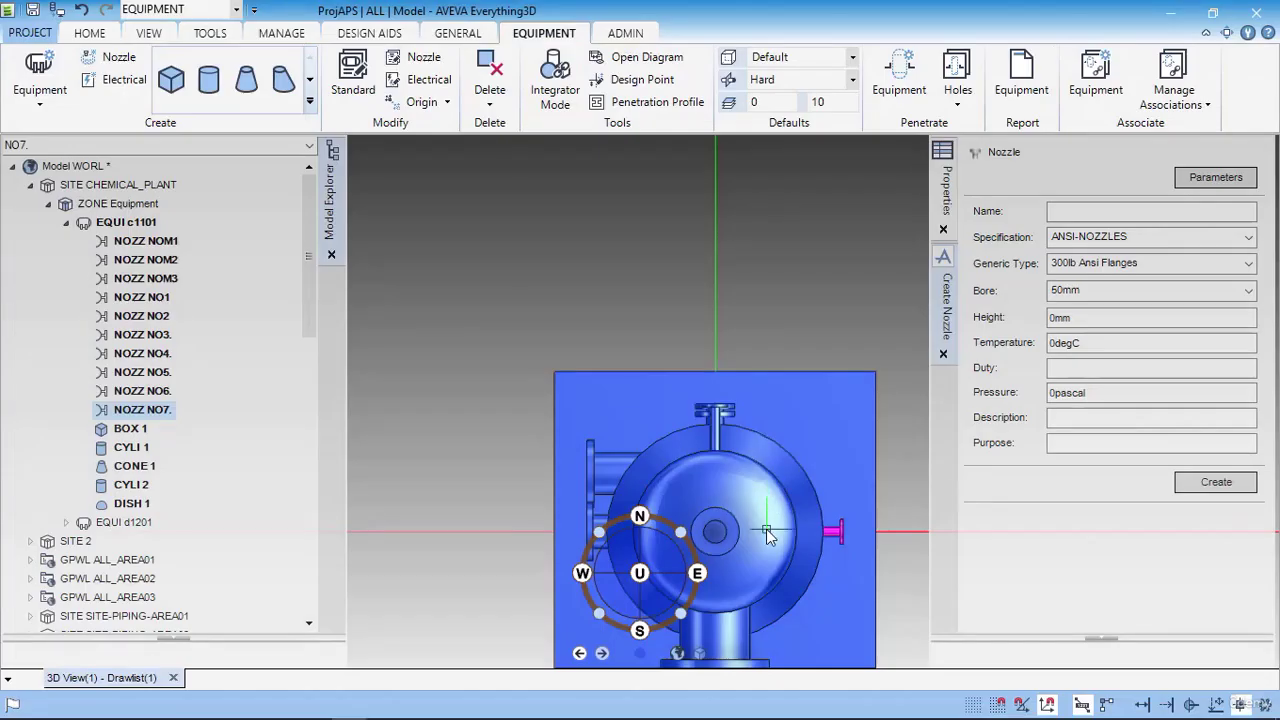
- Rotate nozzle NO7. by 30° around the vessel's centre axis, using the centre of nozzle NO5. as the base point
right_click(822, 533)
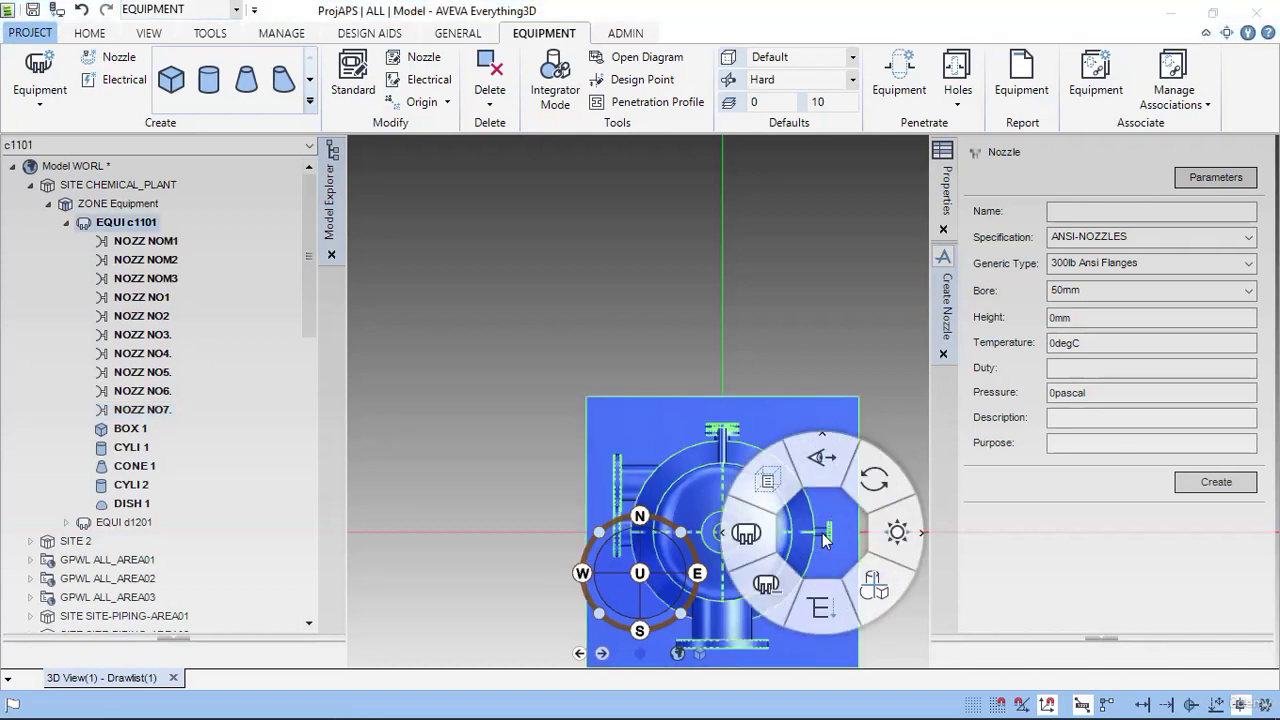
click(821, 608)
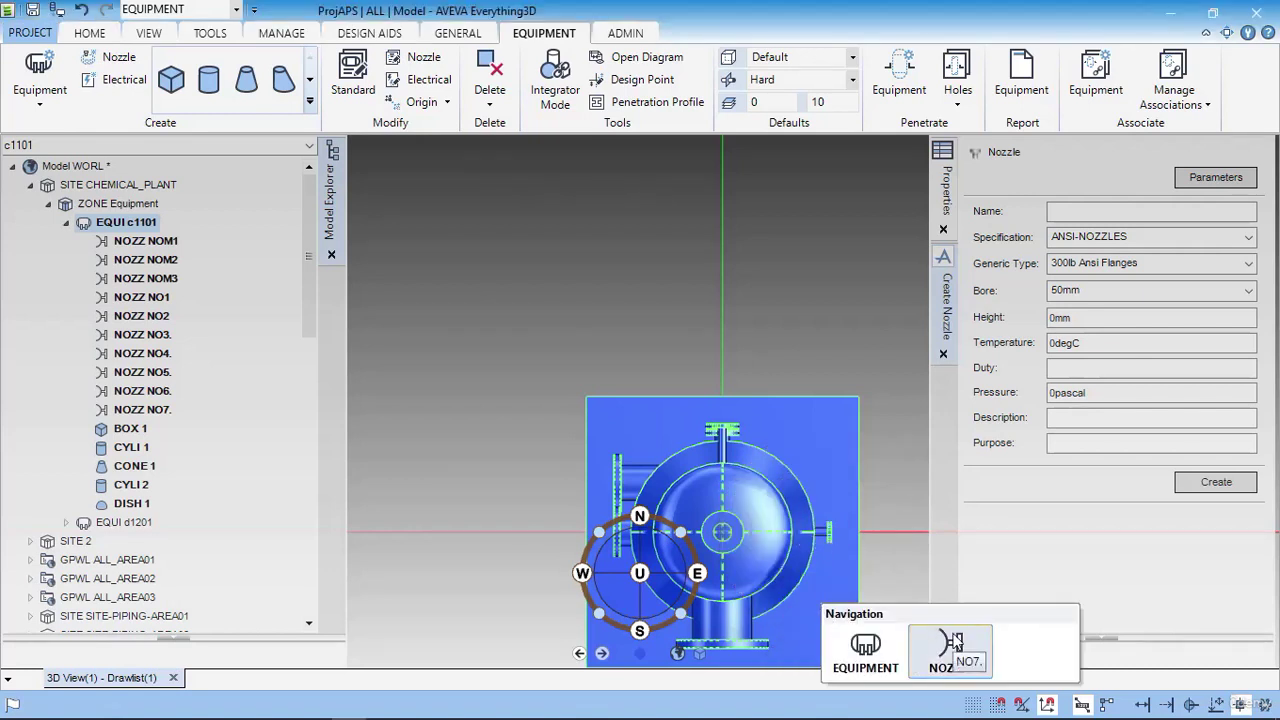
click(952, 643)
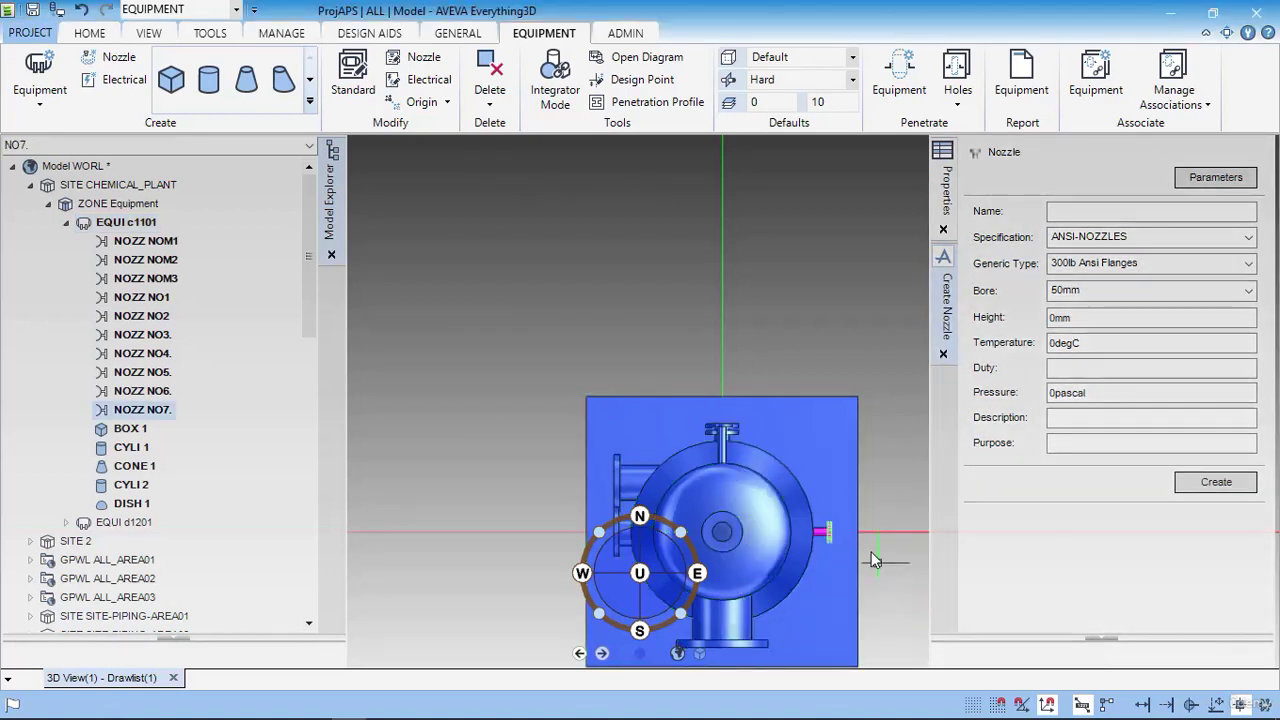
click(817, 535)
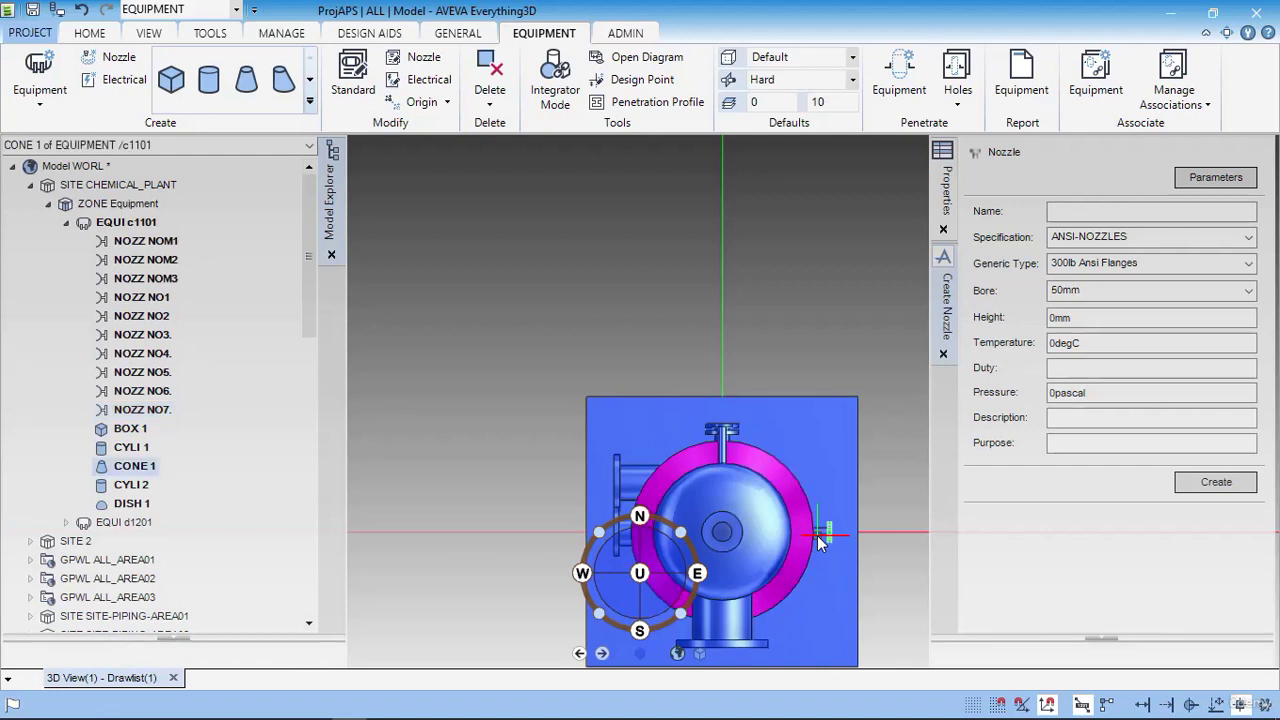
right_click(817, 535)
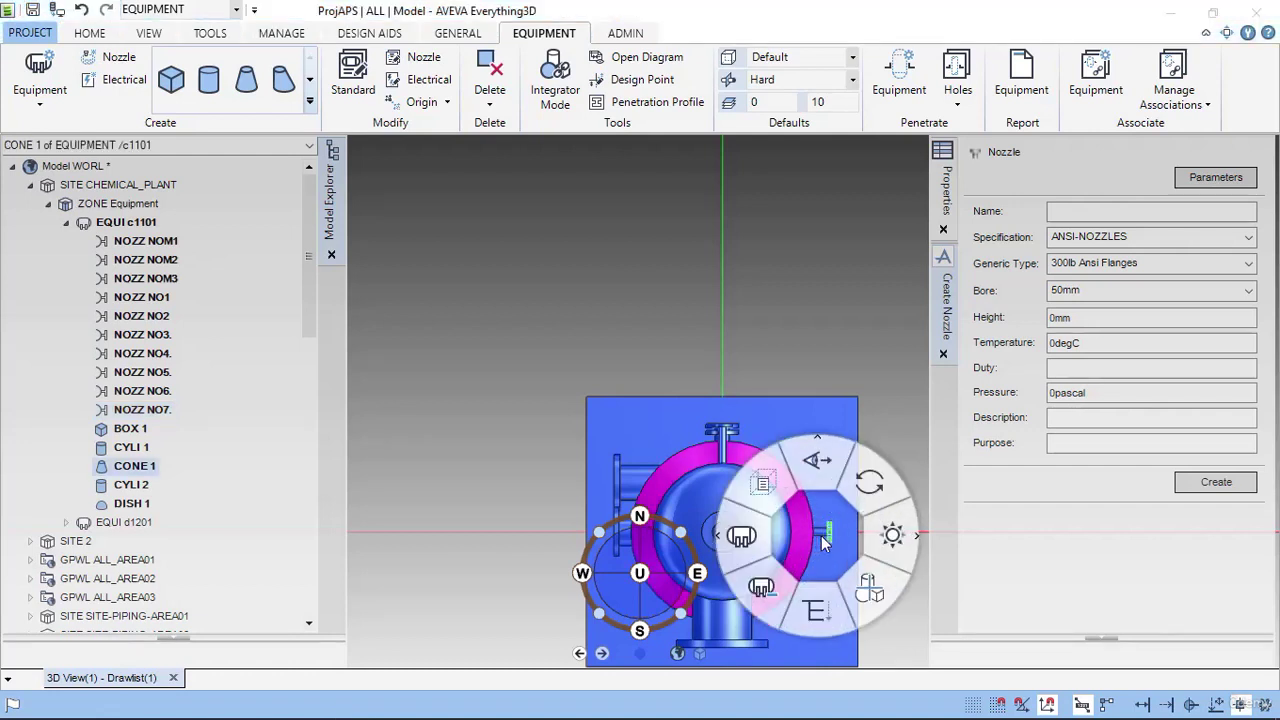
click(893, 537)
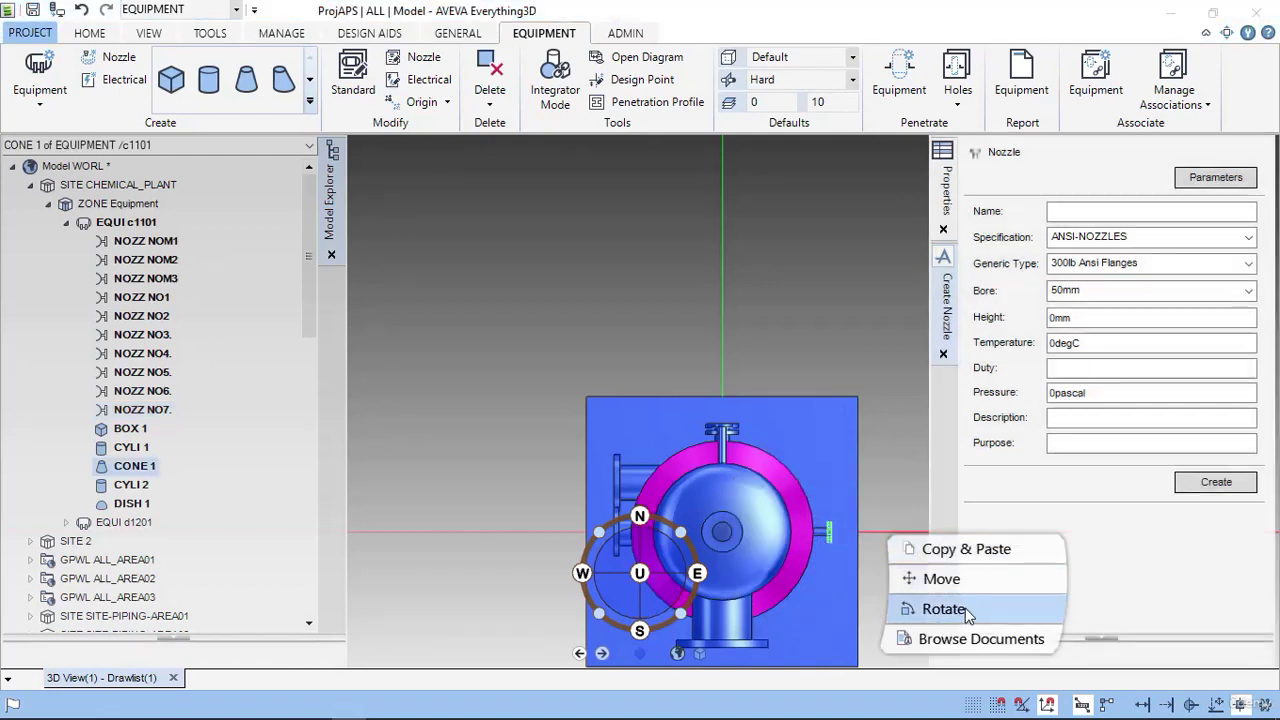
click(966, 607)
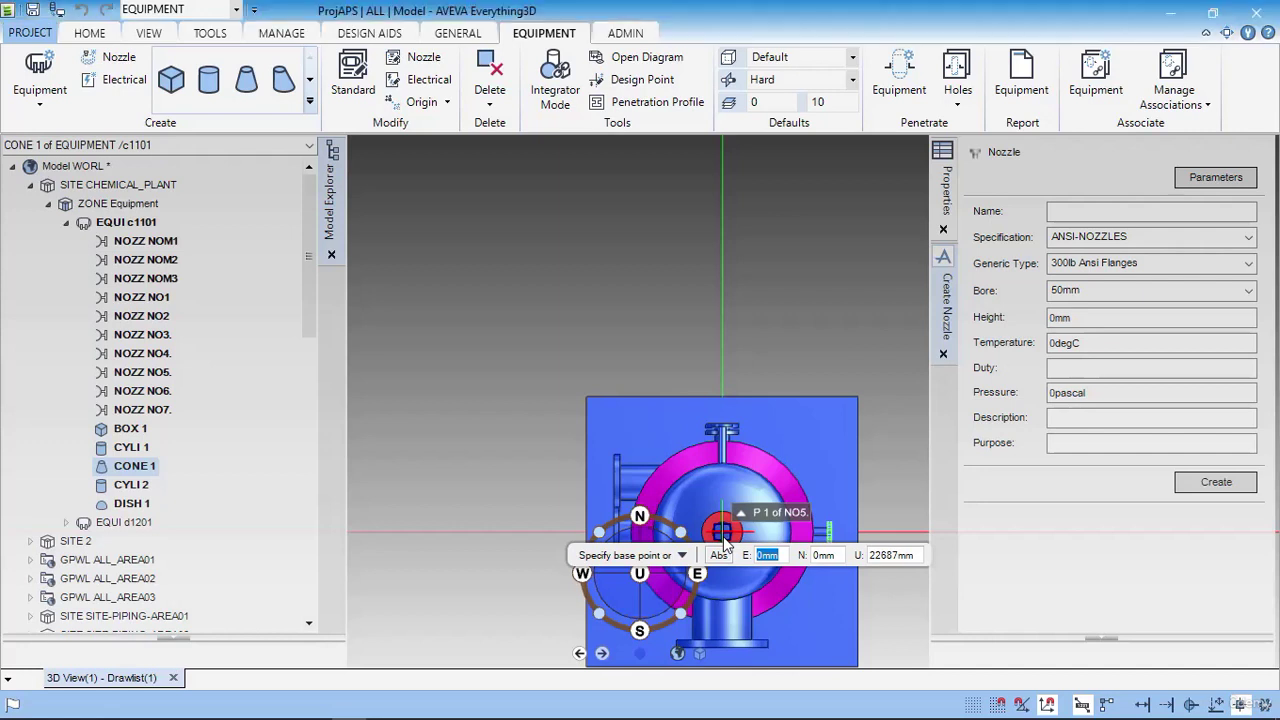
click(724, 543)
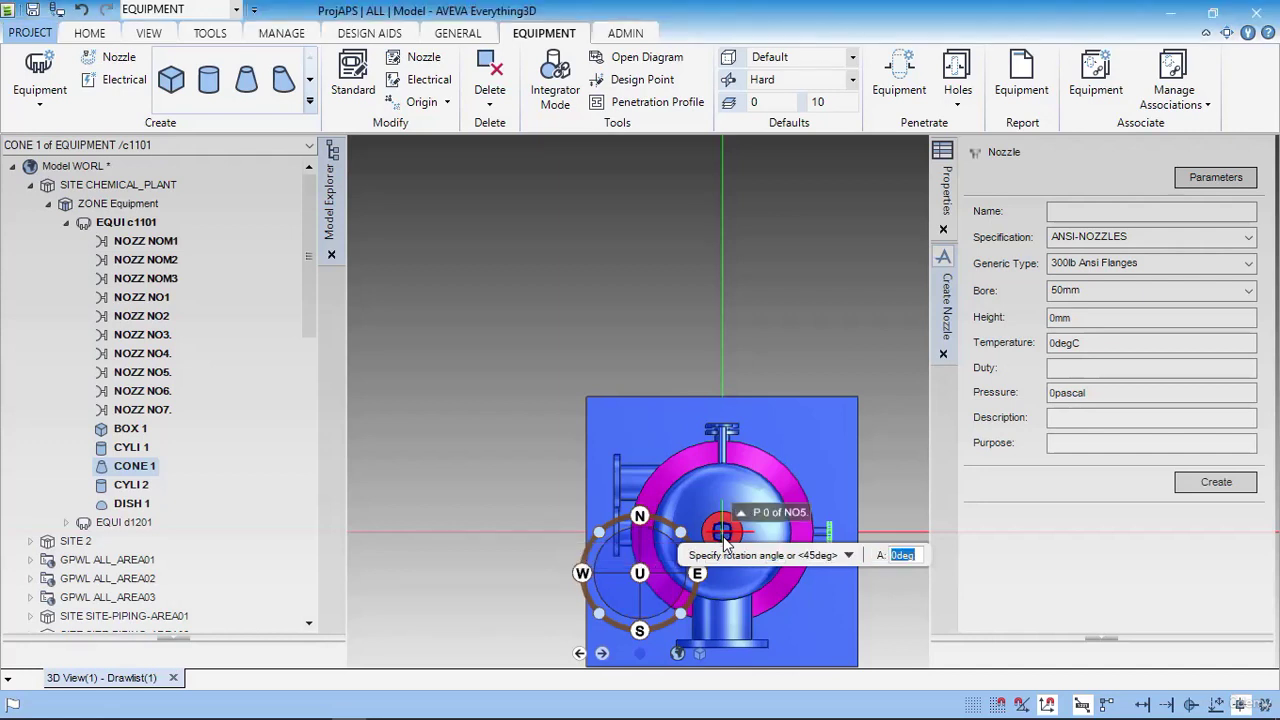
text(30)
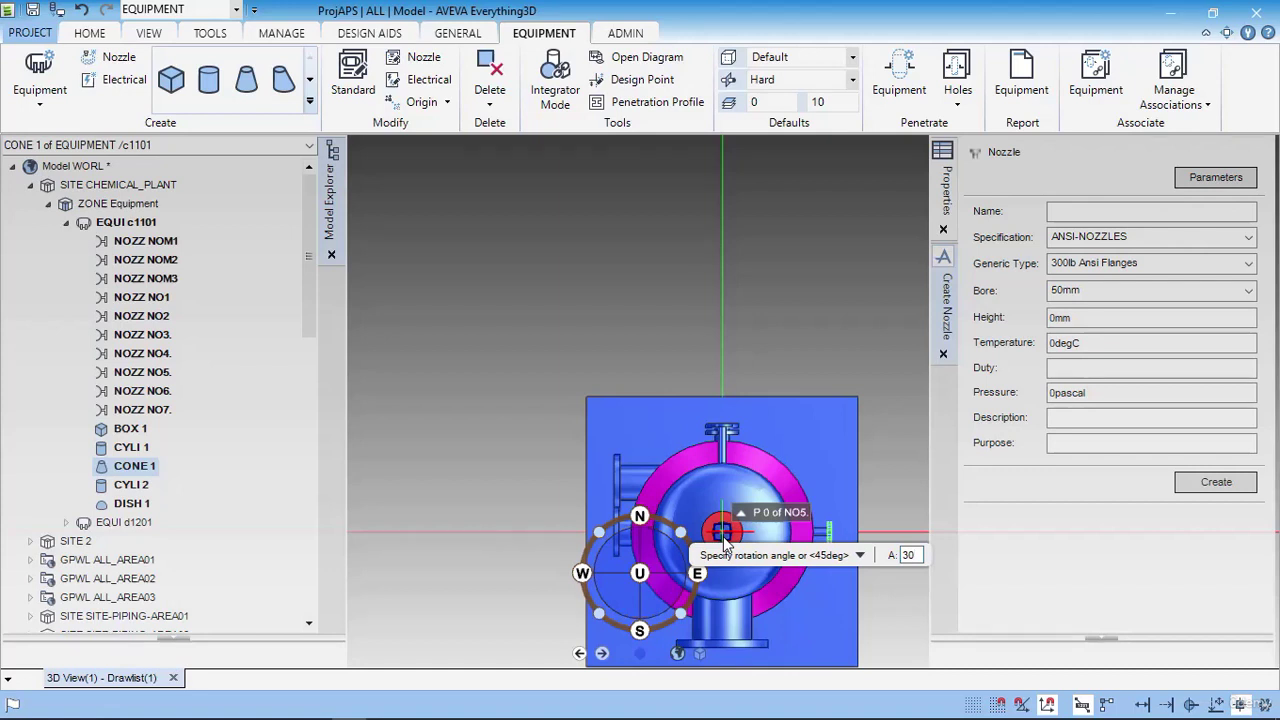
key(Return)
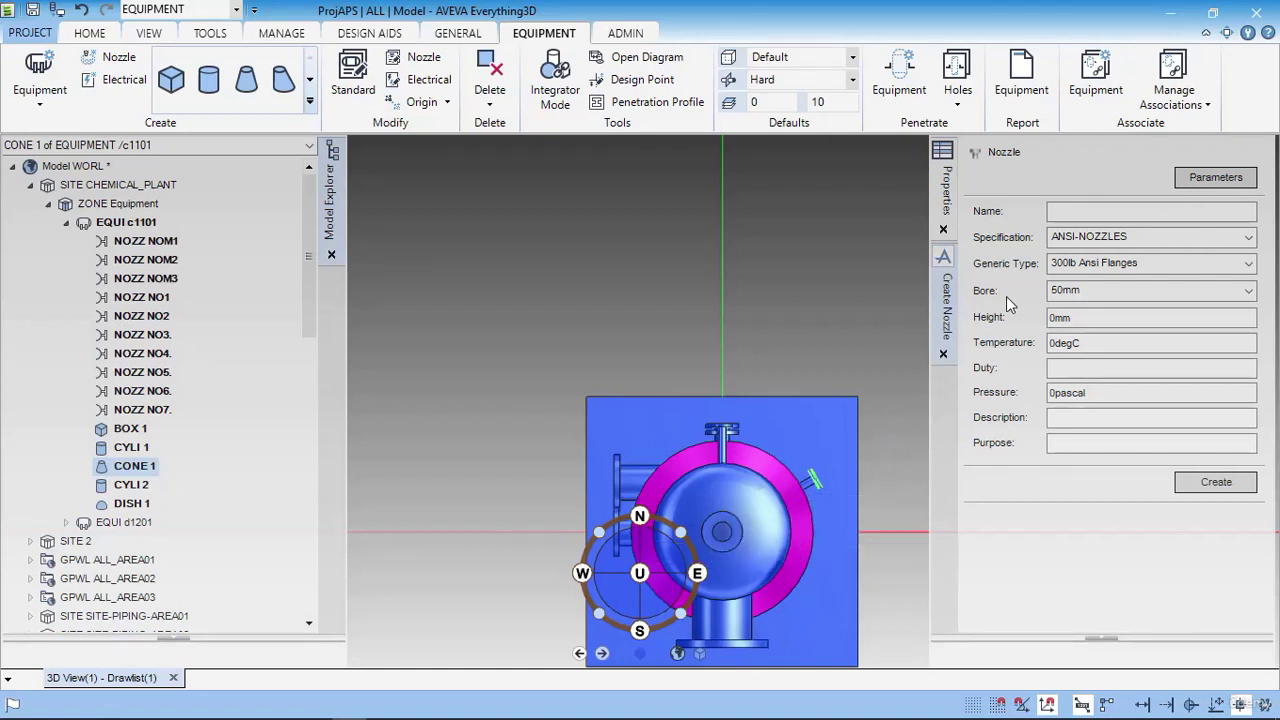
- Check nozzle N8 on the drawing and create nozzle NO8. with 300lb Ansi Flanges, 50 mm bore and 838 mm height
key(alt+Tab)
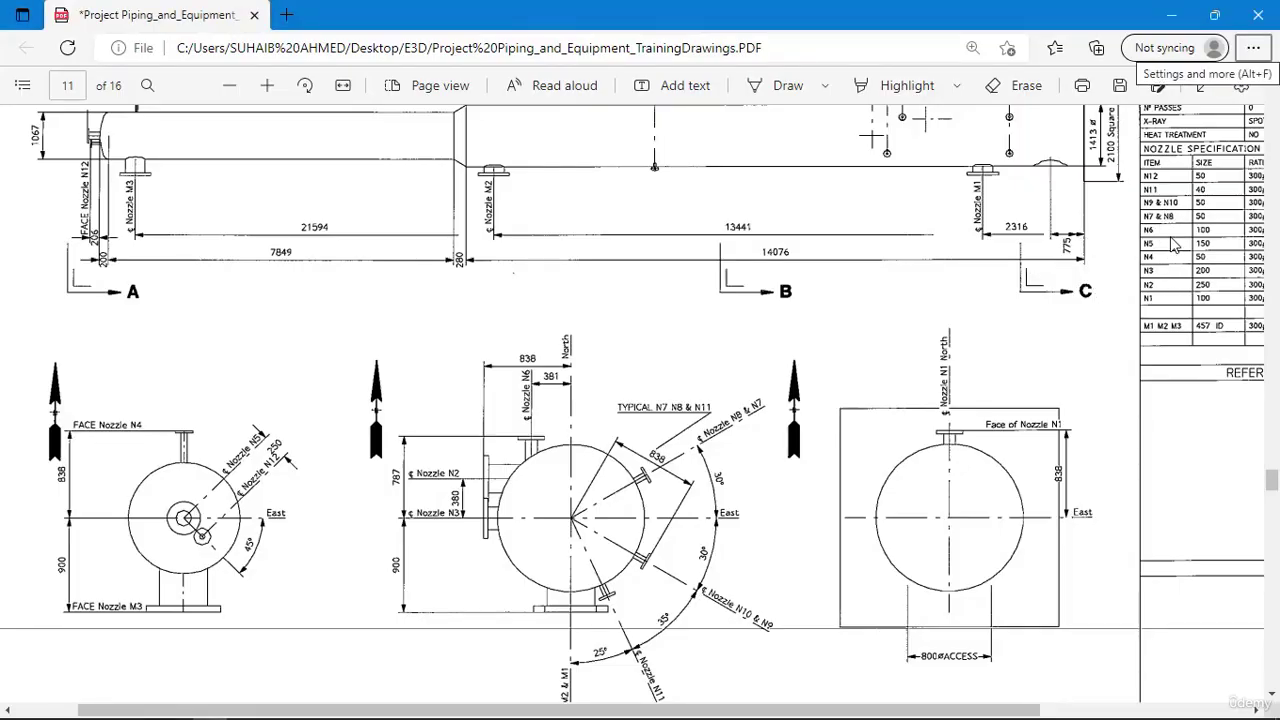
key(alt+Tab)
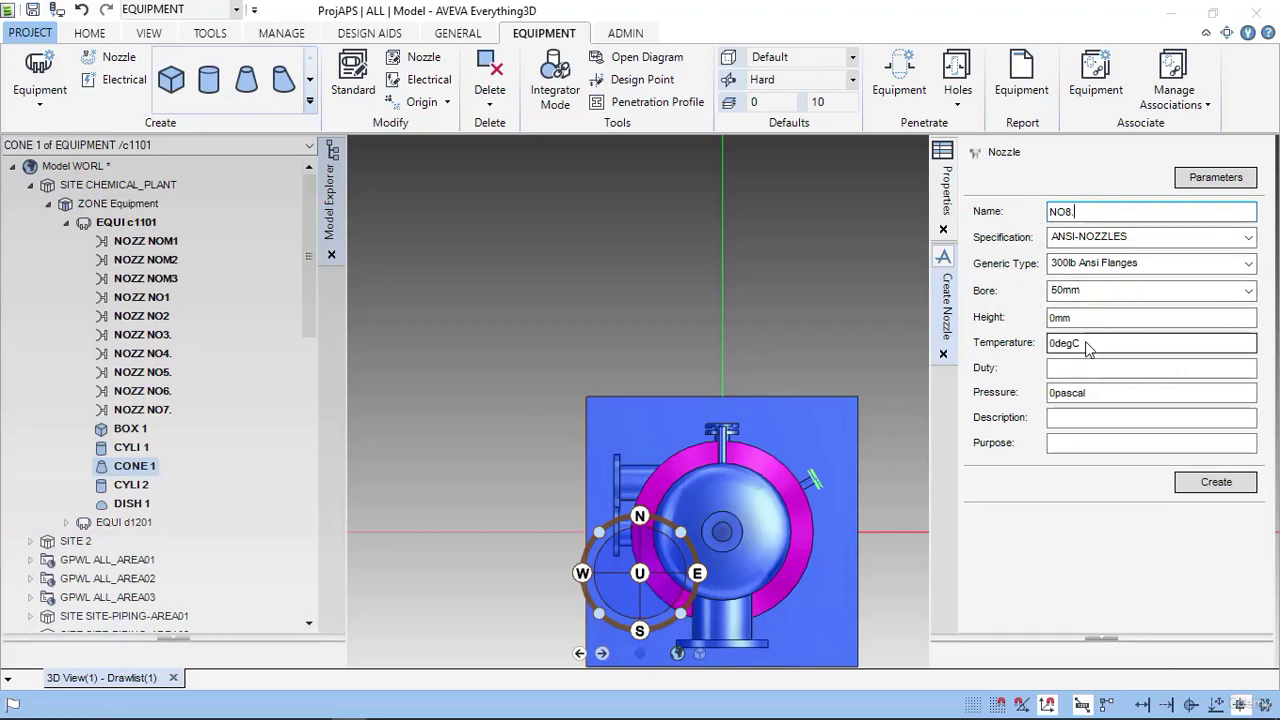
key(alt+Tab)
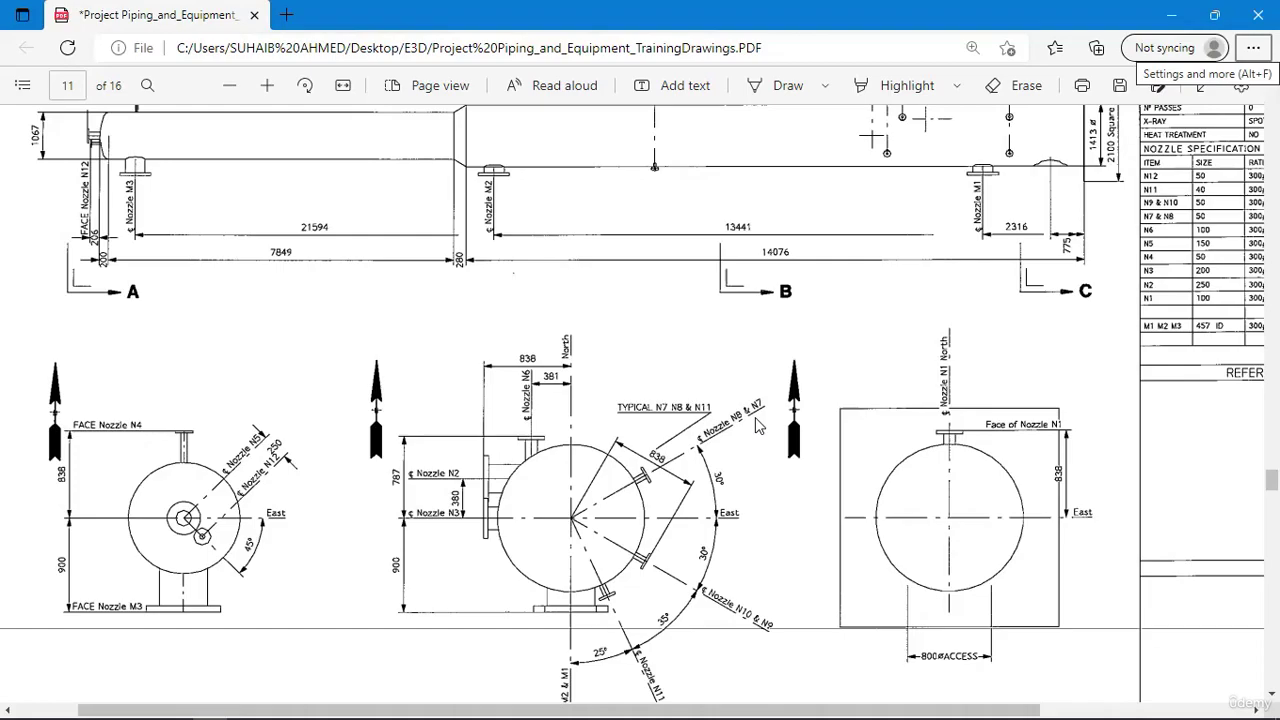
scroll(757, 425, up, 3)
scroll(767, 448, down, 3)
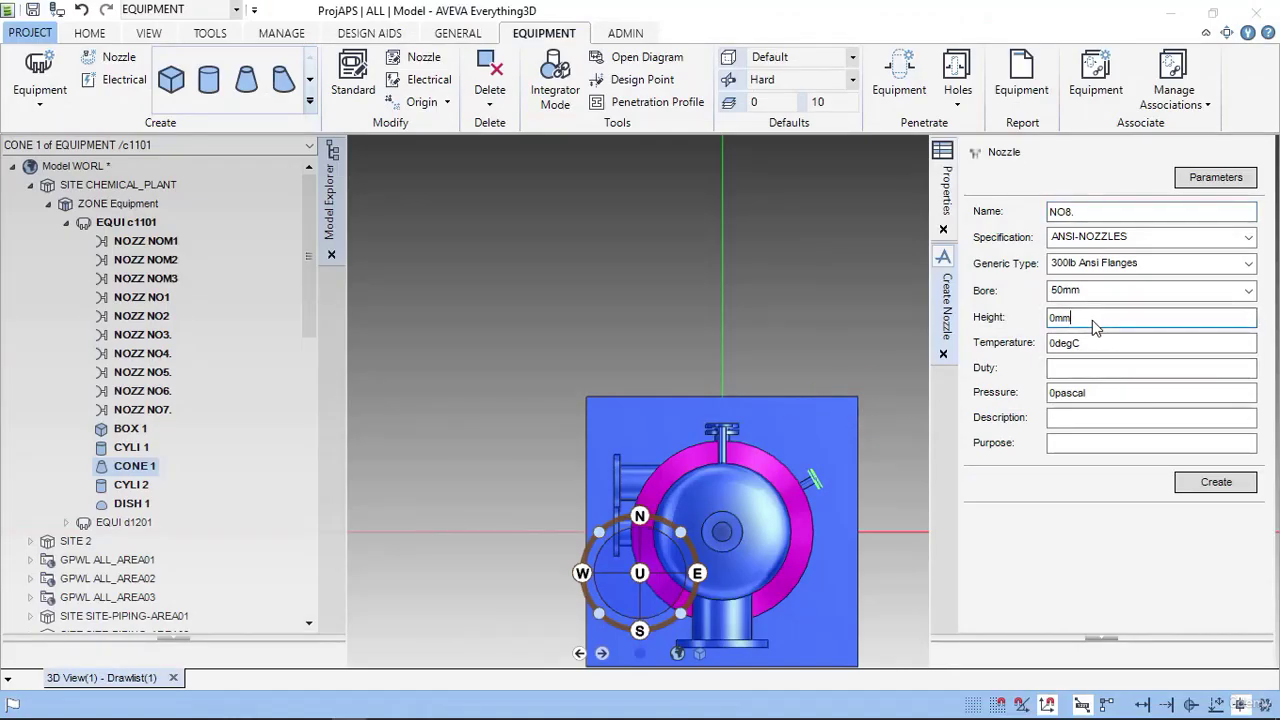
drag(1133, 326, 1000, 320)
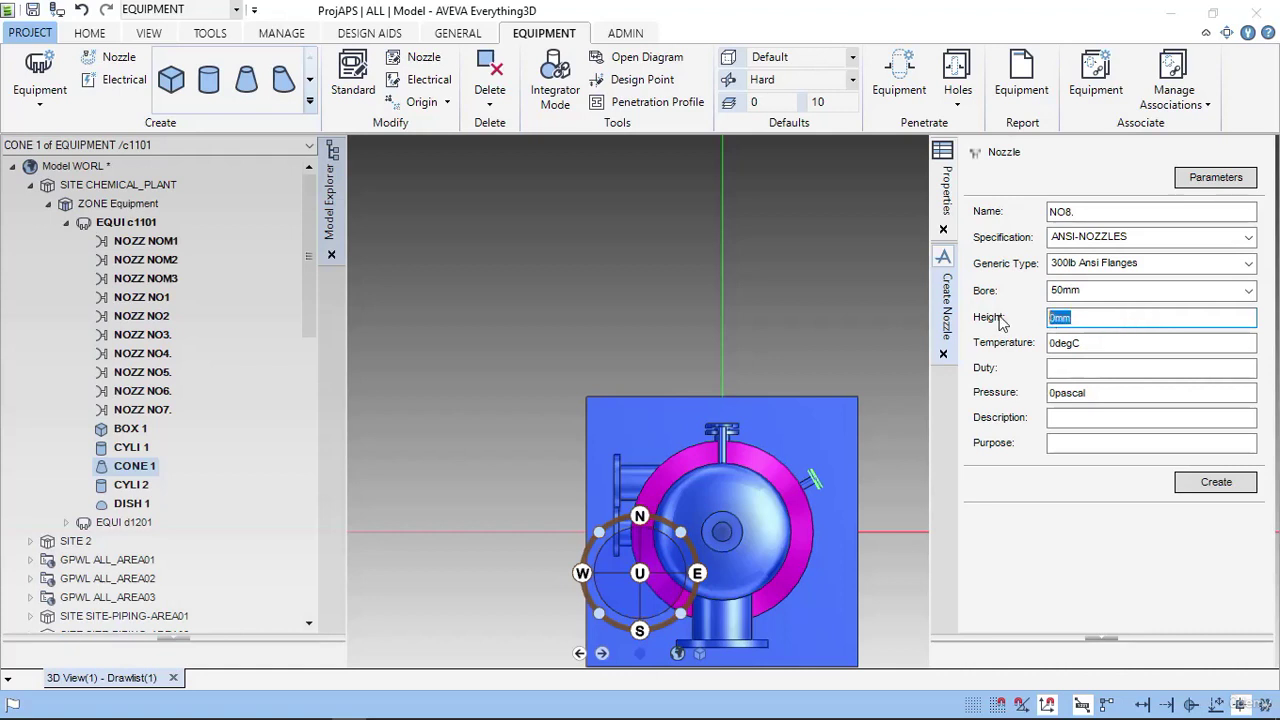
text(836)
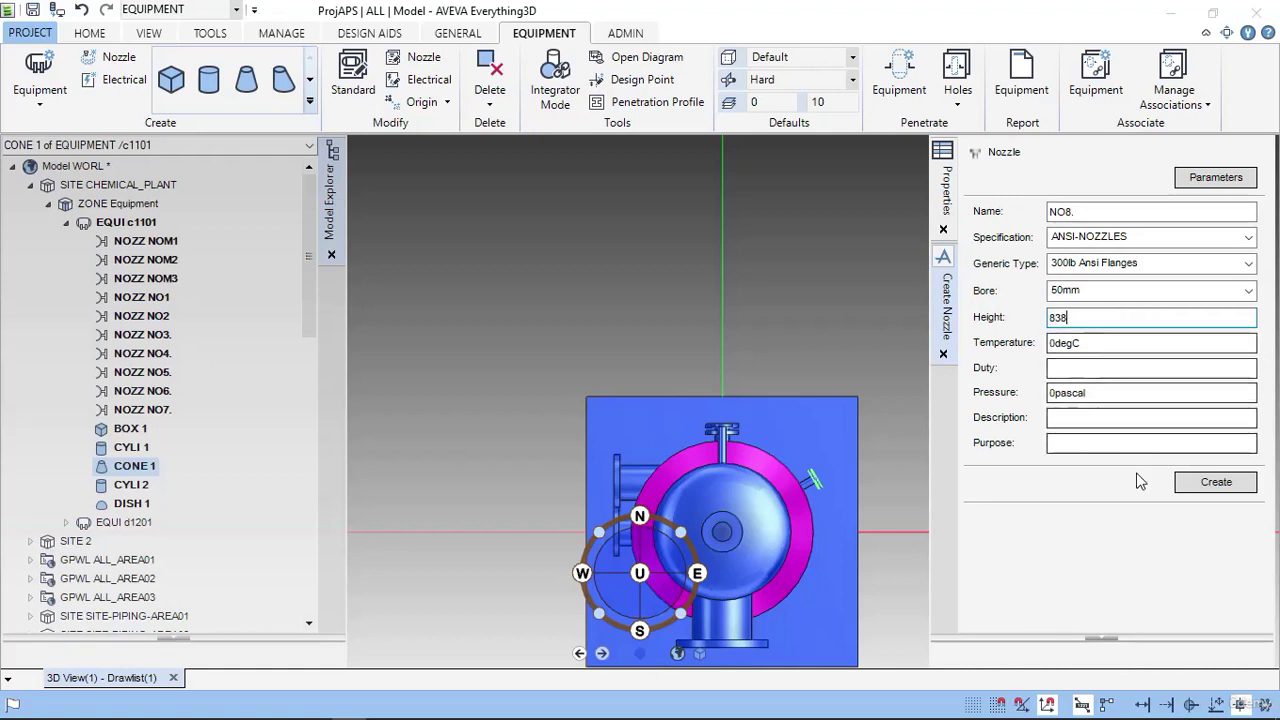
click(1216, 482)
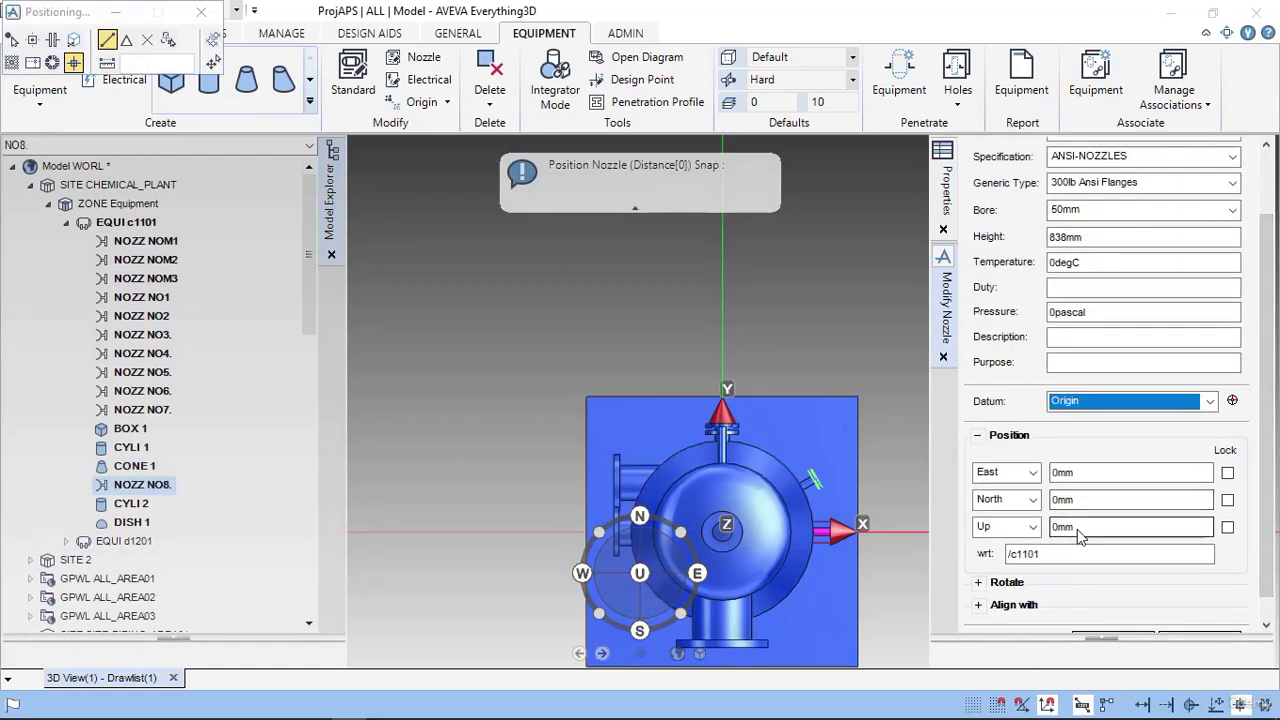
- Look up nozzle N8's elevation on the vessel drawing and set NO8.'s Up position to 4144 mm relative to c1101
key(alt+Tab)
ctrl+scroll(828, 420, up, 3)
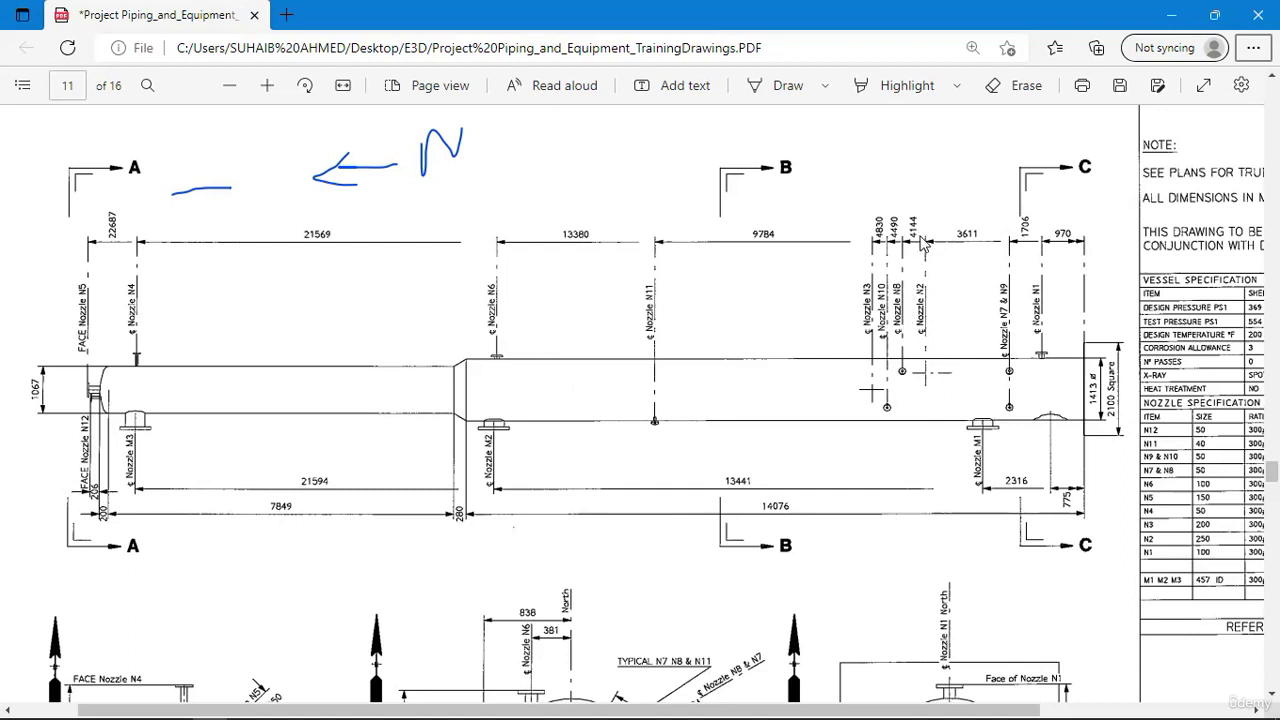
key(alt+Tab)
click(1080, 530)
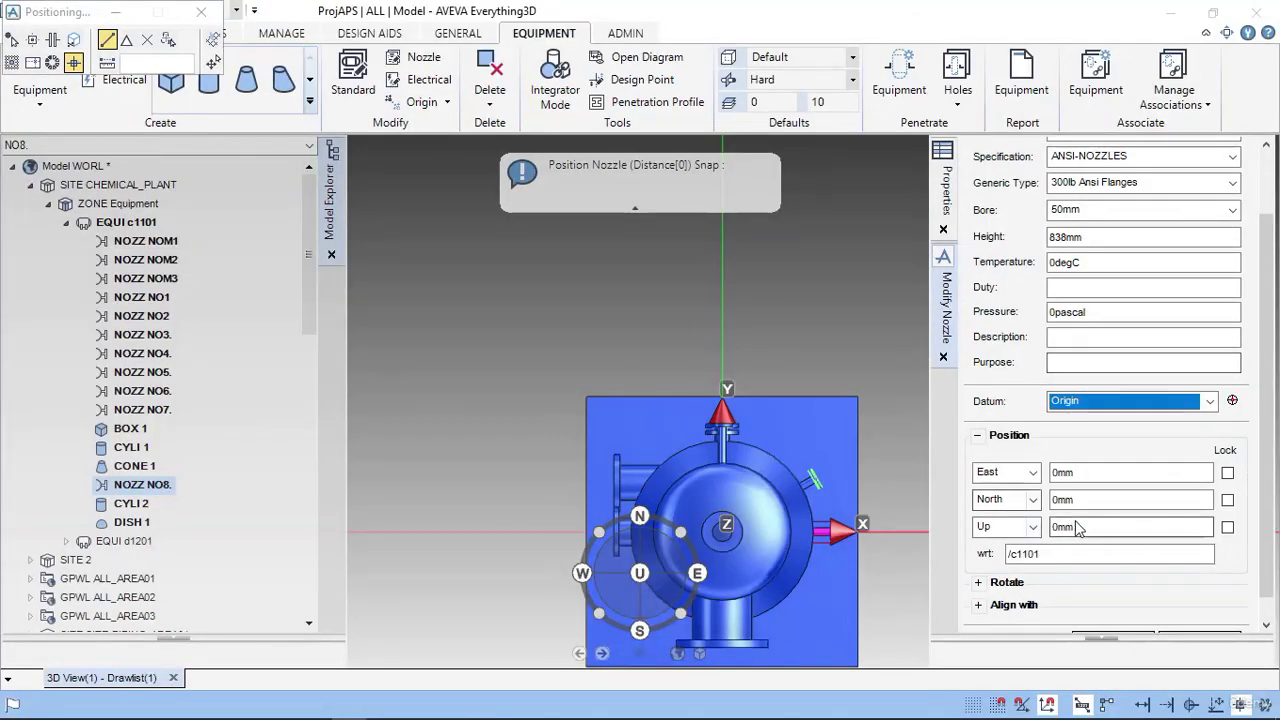
double_click(1078, 533)
text(4144)
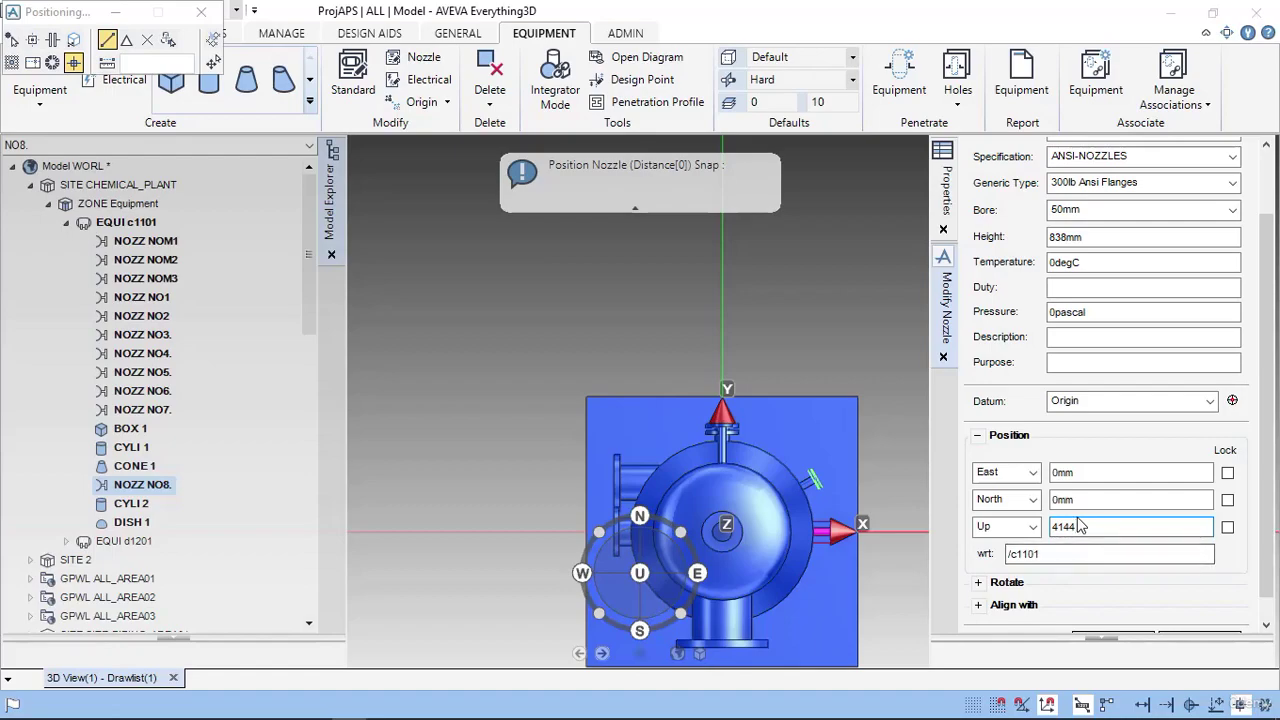
- Check the drawing again for nozzle N8's offset and set NO8.'s position to East 838 mm
key(alt+Tab)
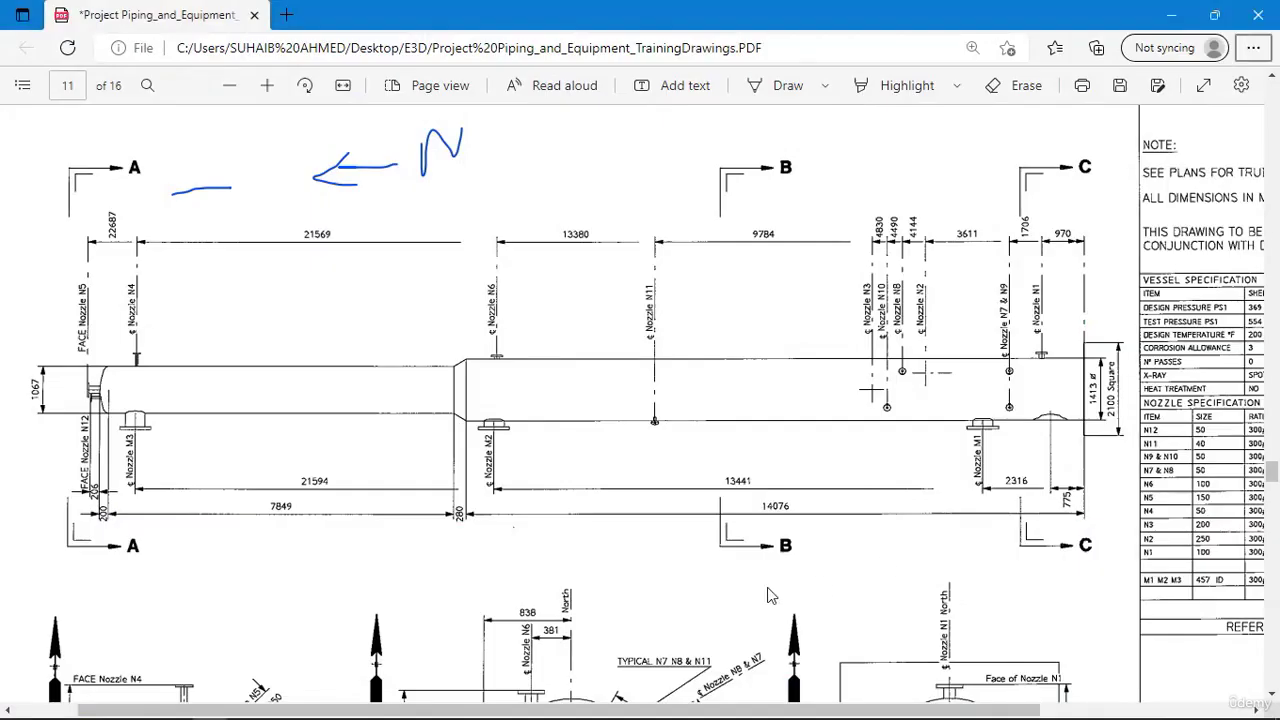
ctrl+scroll(767, 580, up, 4)
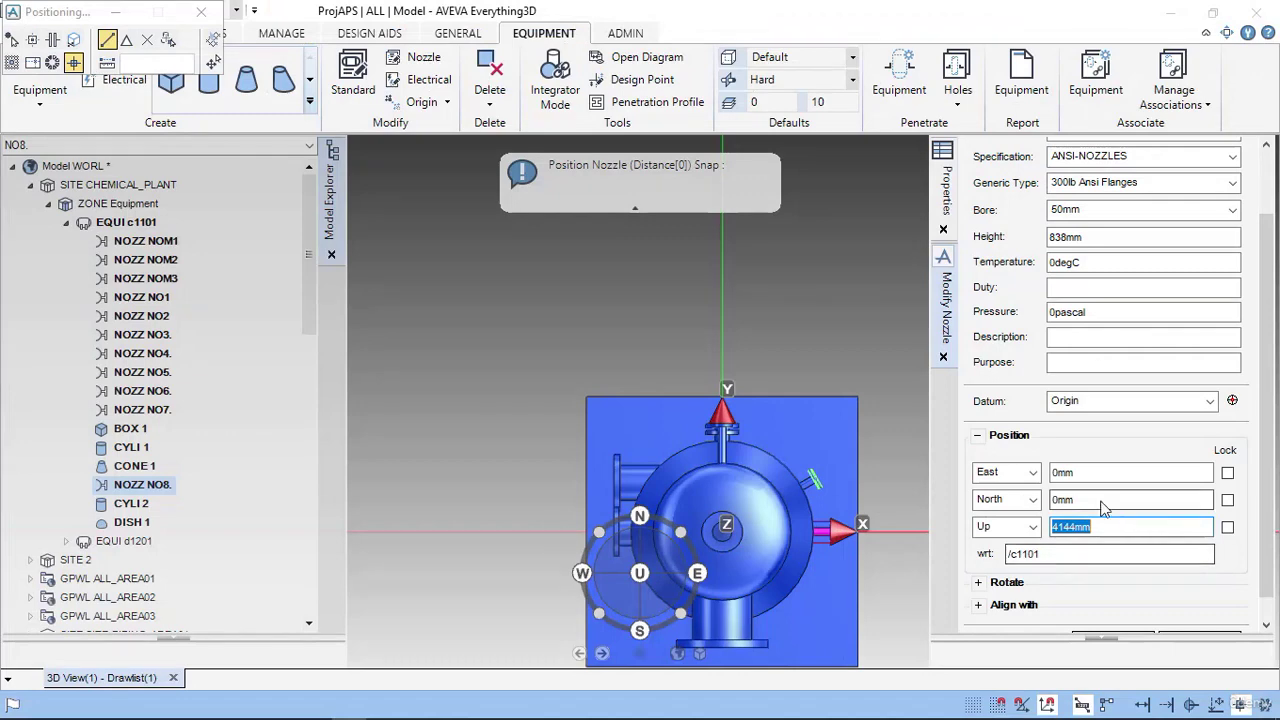
text(0mm)
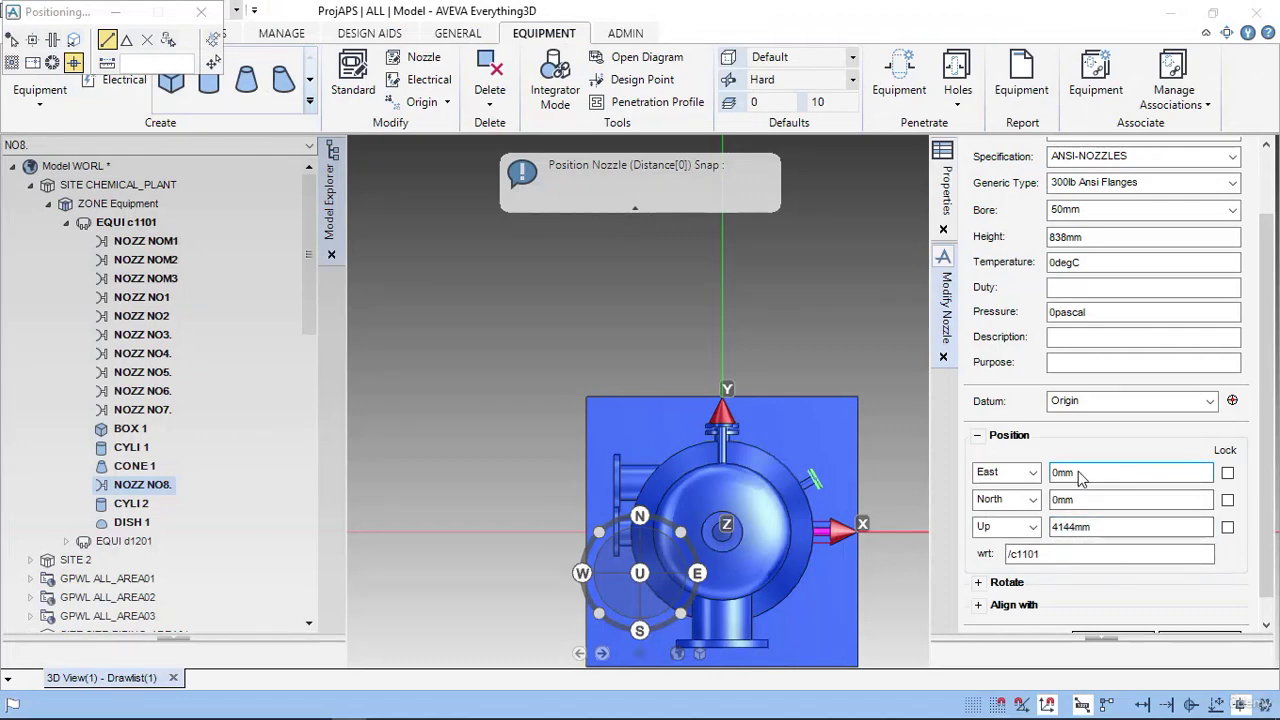
drag(1076, 472, 995, 478)
text(838)
key(Return)
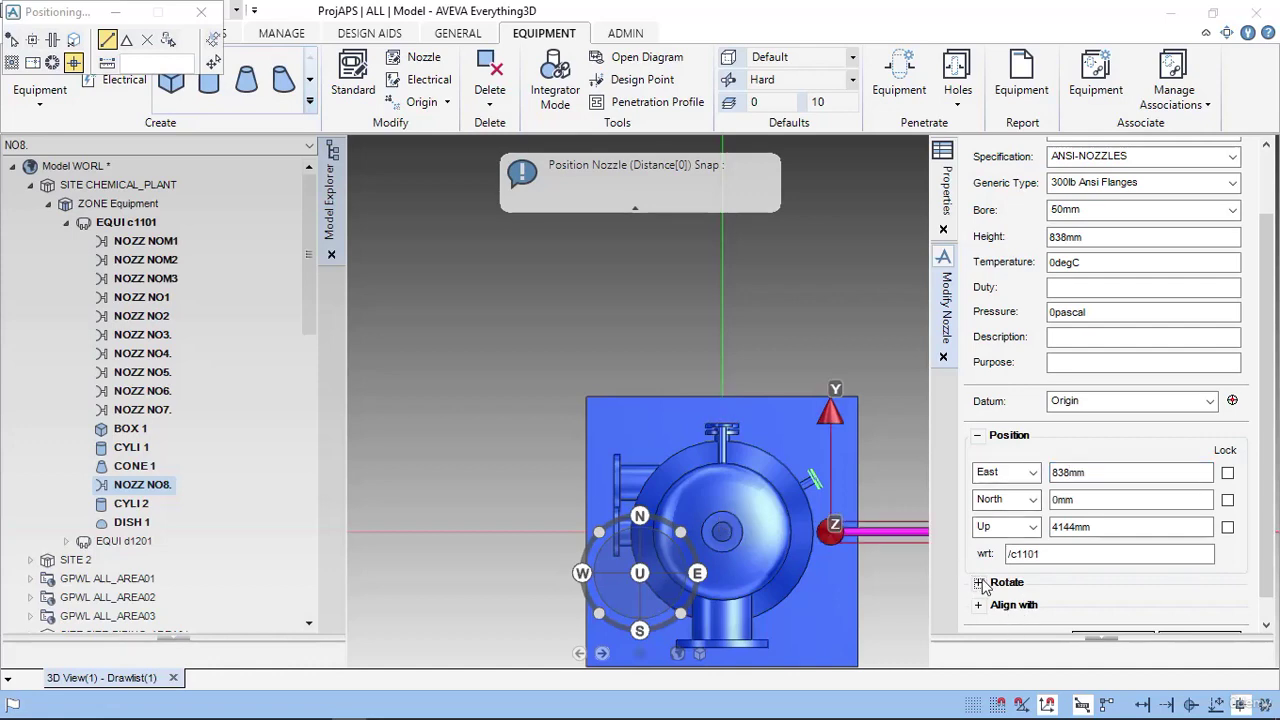
- Rotate nozzle NO8. about Z, using a 90° angle, until its body points toward the vessel, and finish its definition
click(979, 582)
click(1264, 626)
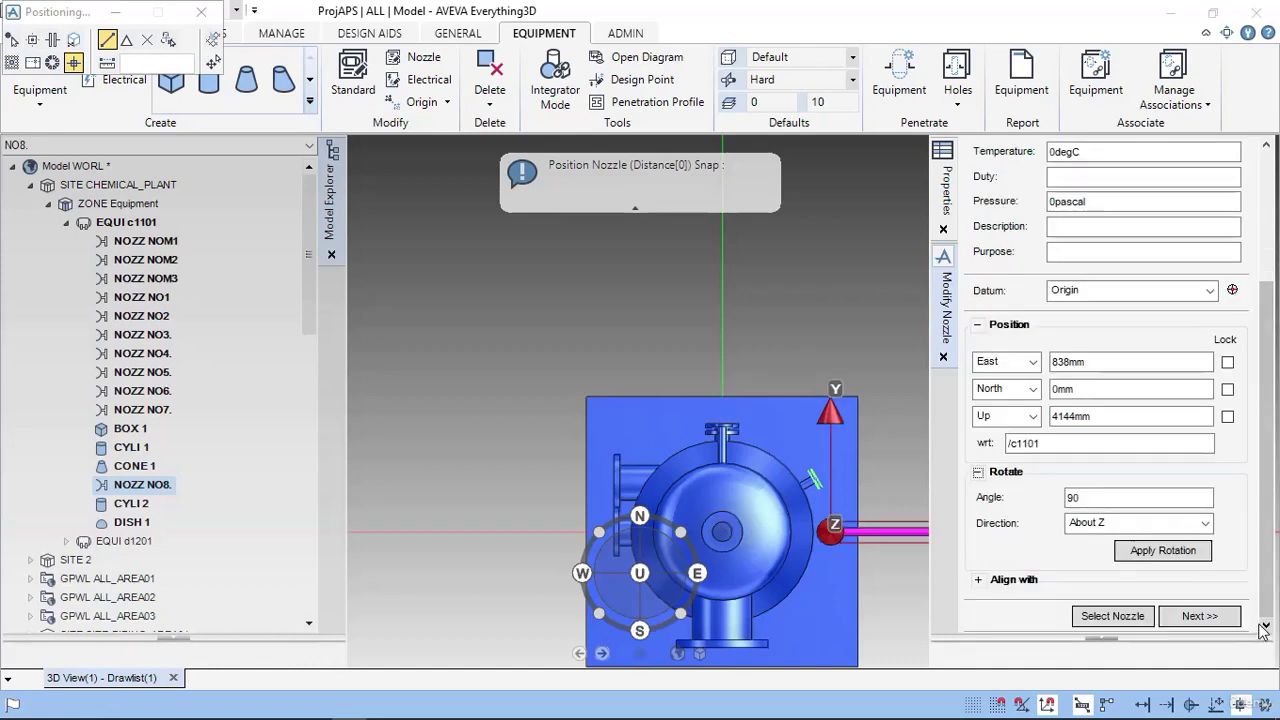
click(1173, 551)
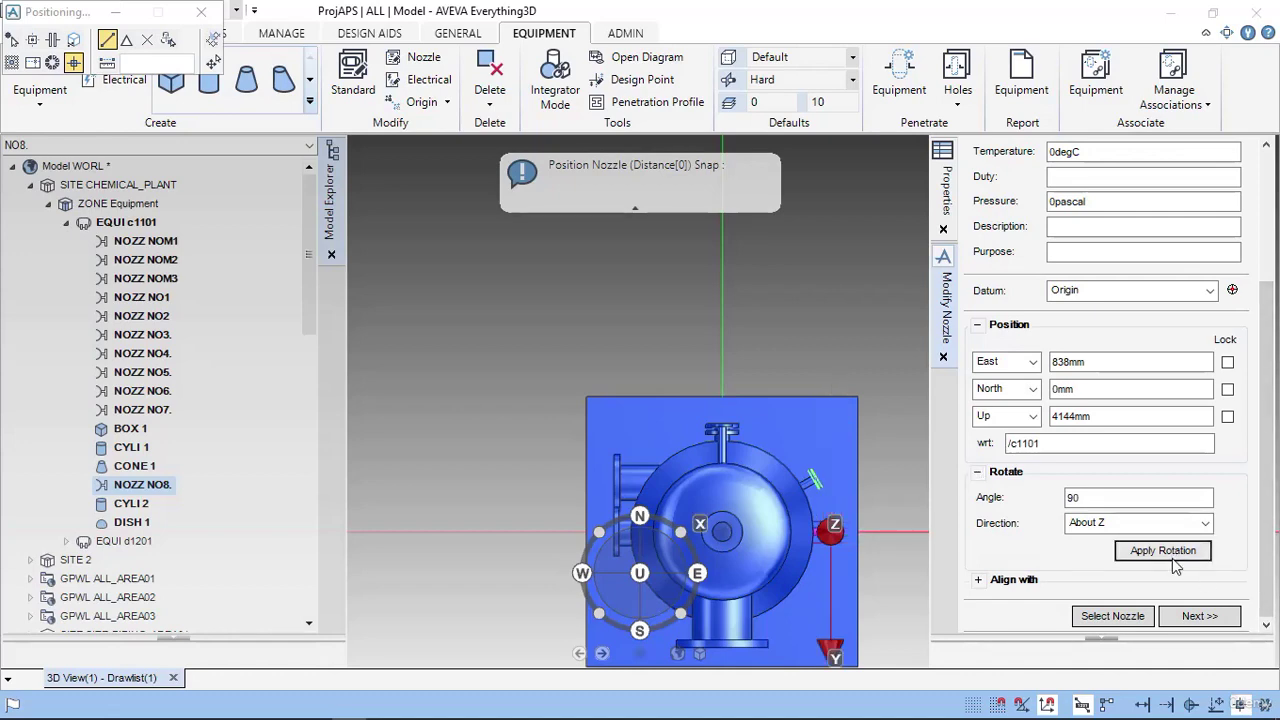
click(1190, 616)
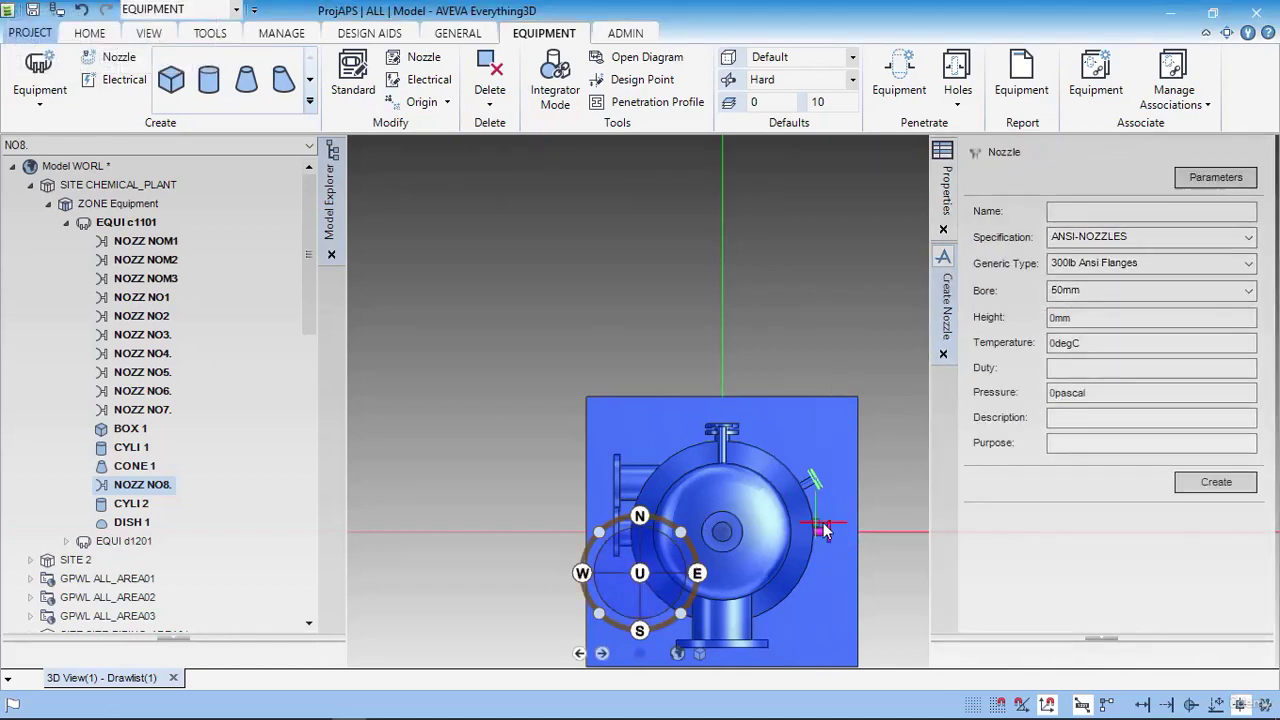
- Rotate nozzle NO8. by 30° around the centre of vessel c1101
scroll(845, 535, up, 2)
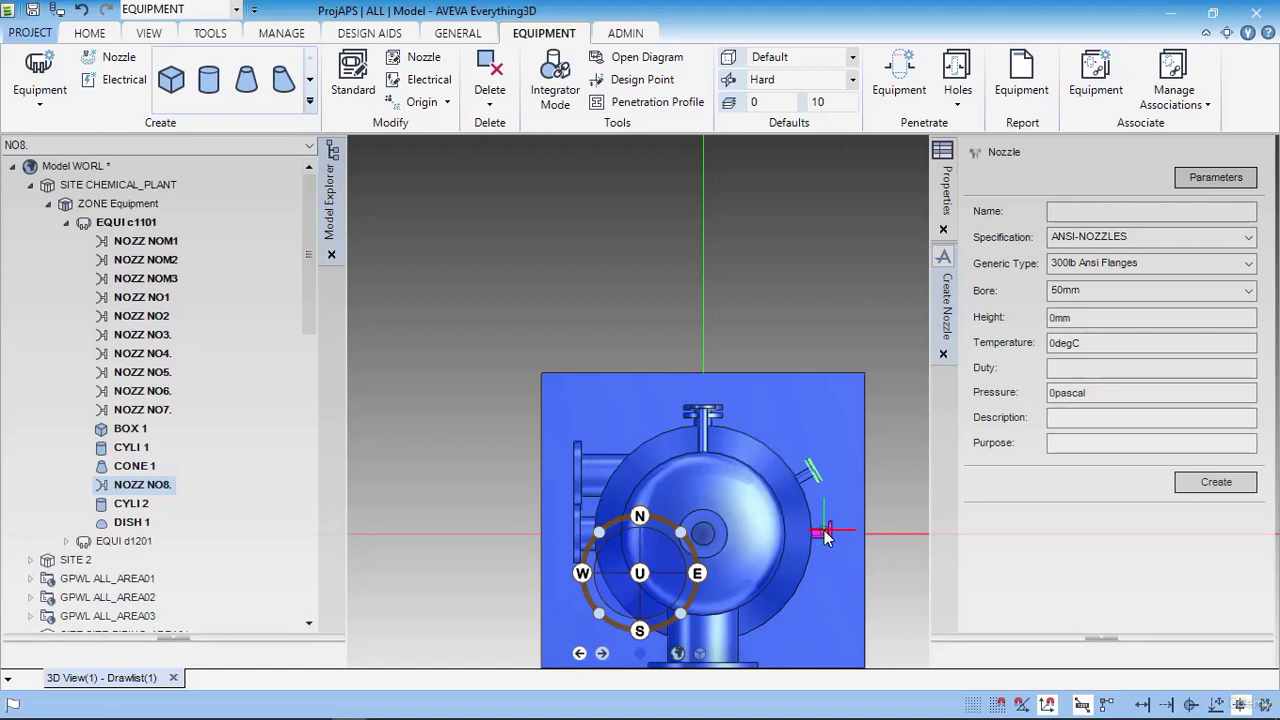
click(827, 533)
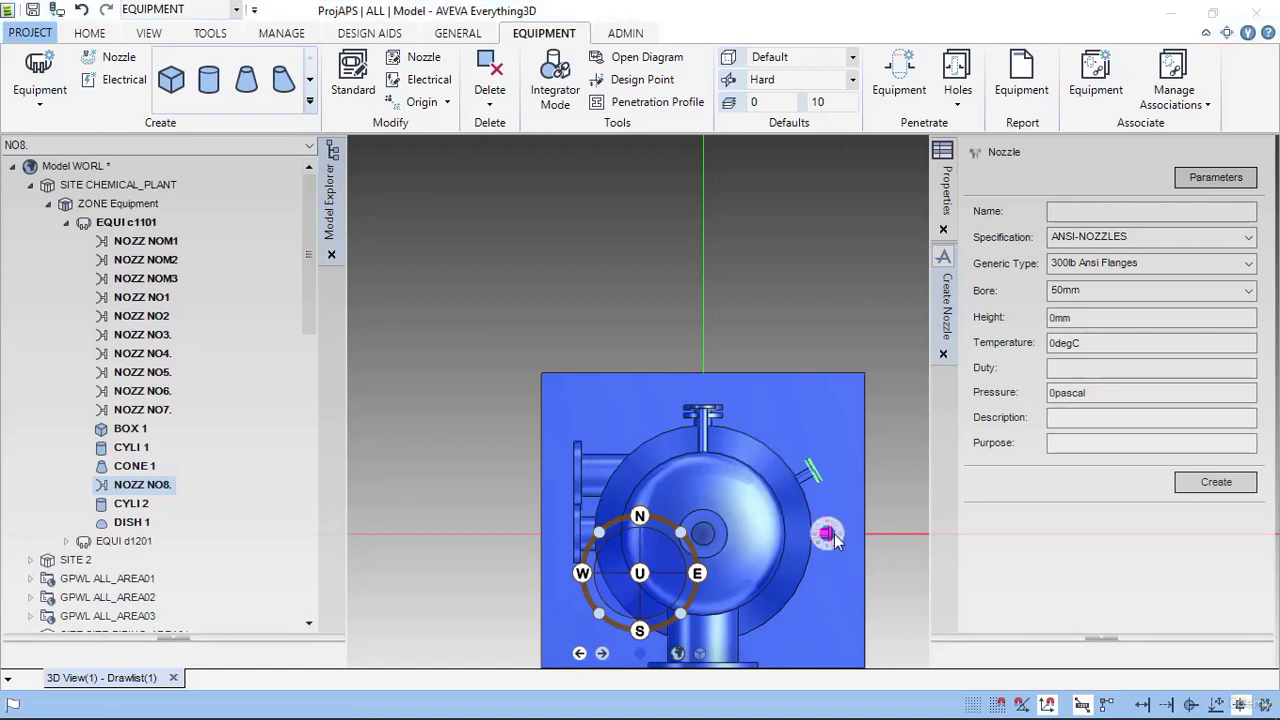
click(843, 611)
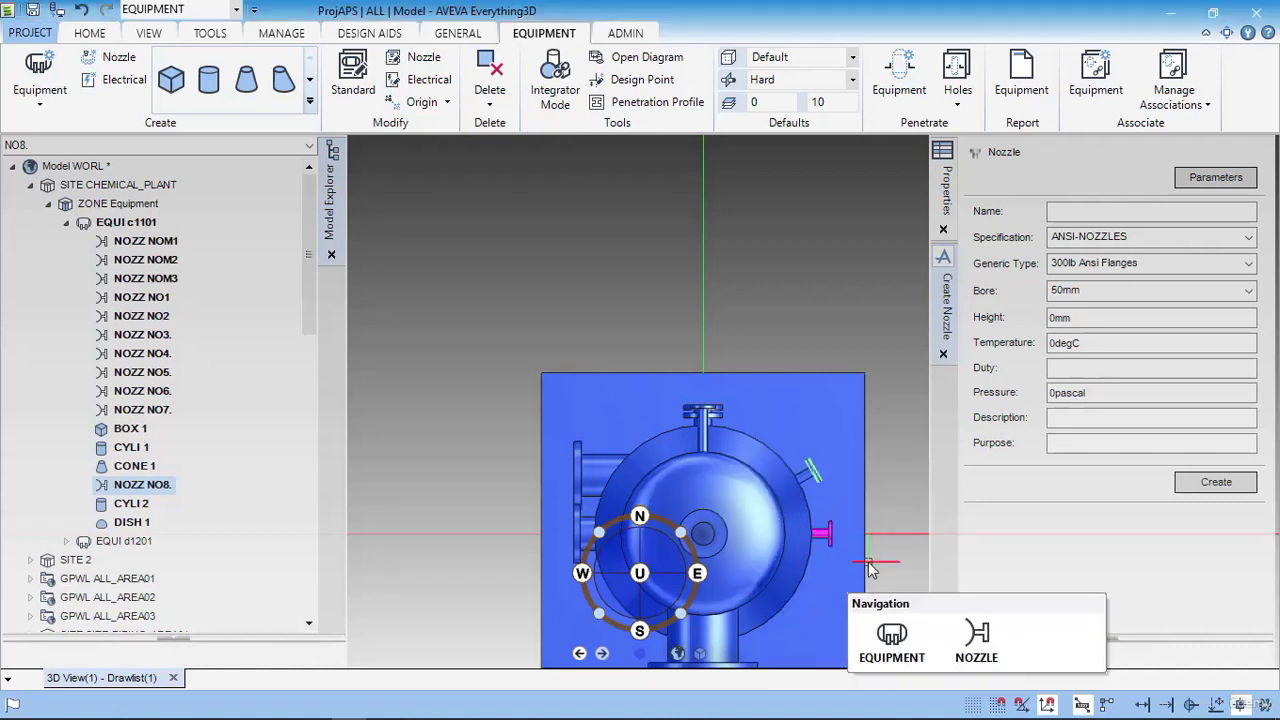
click(963, 647)
click(830, 538)
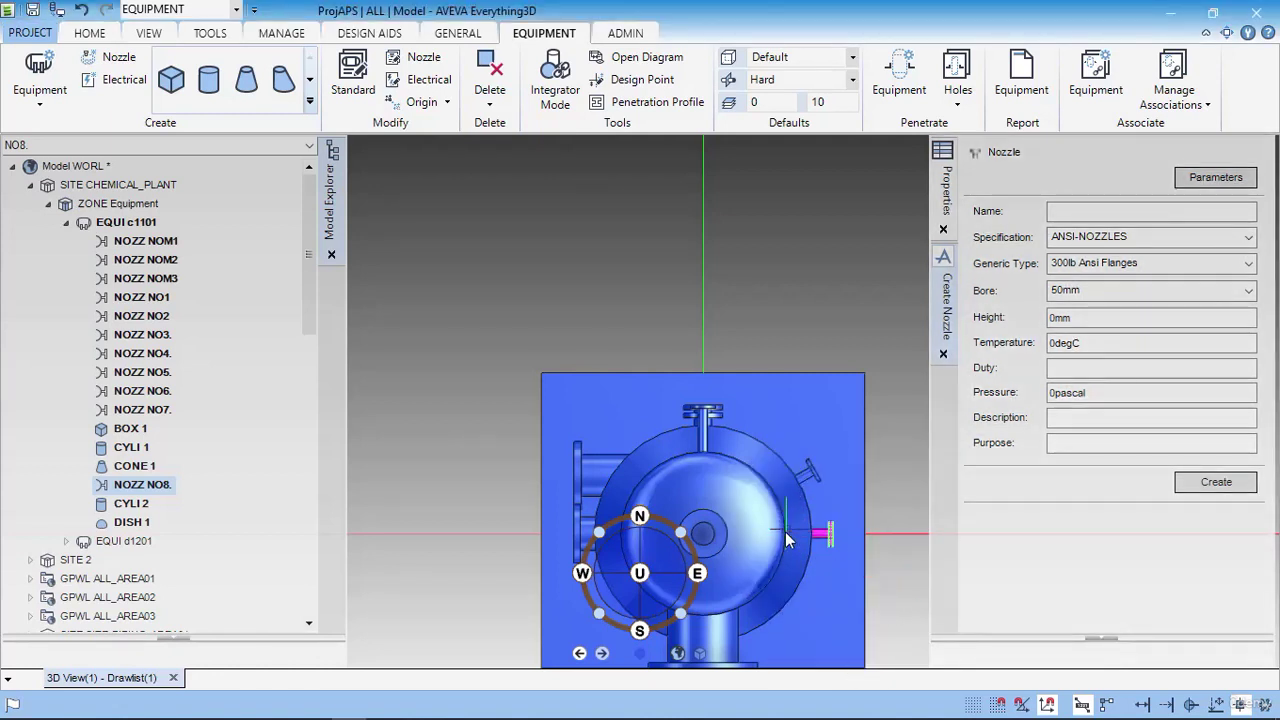
click(828, 535)
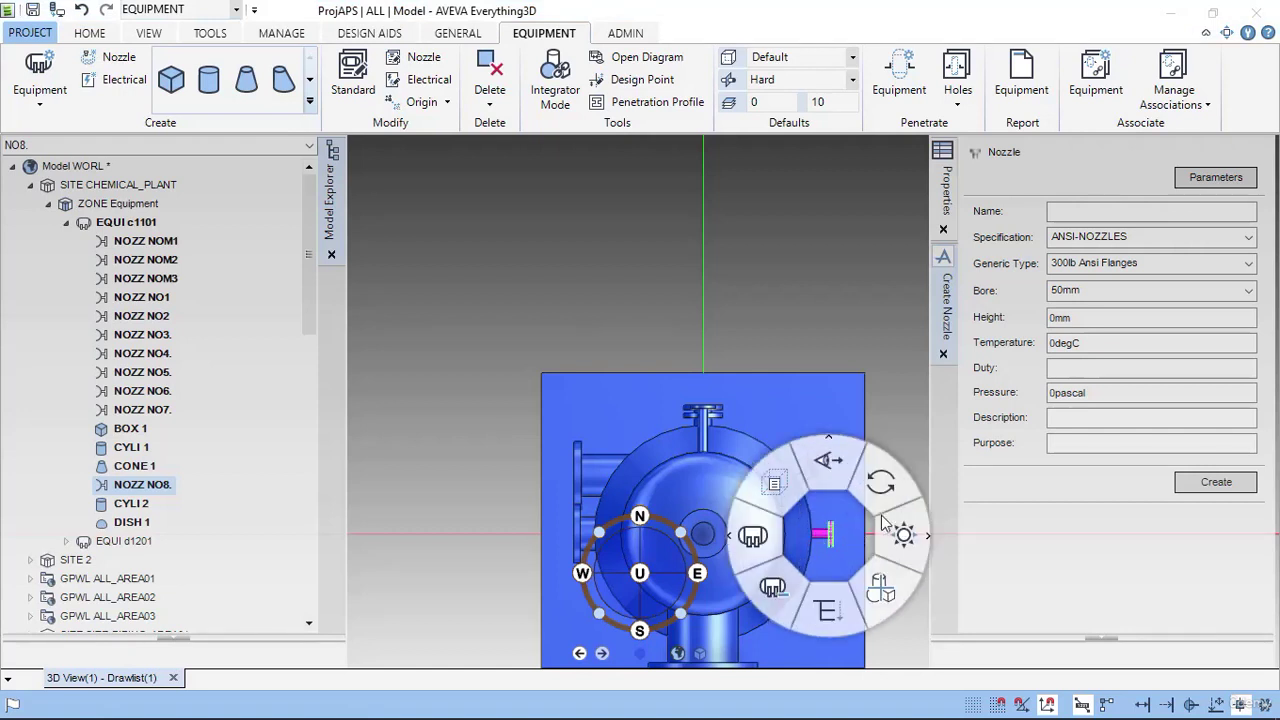
click(898, 538)
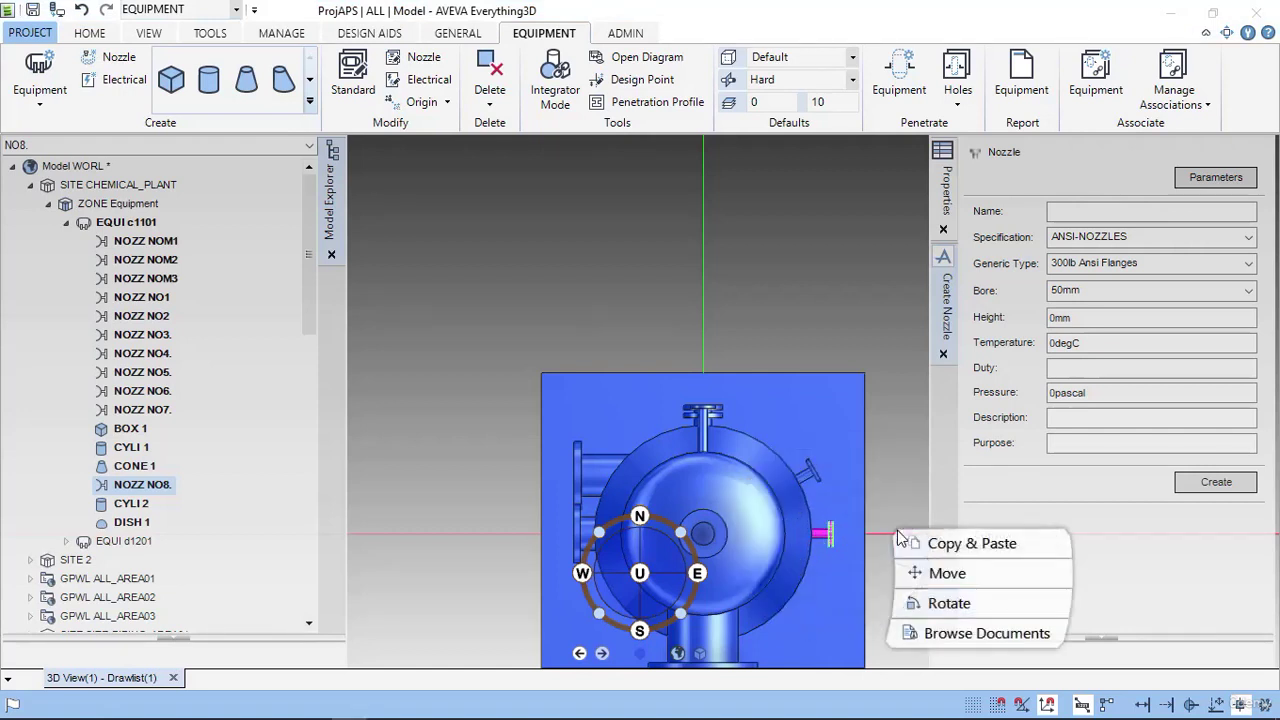
click(964, 605)
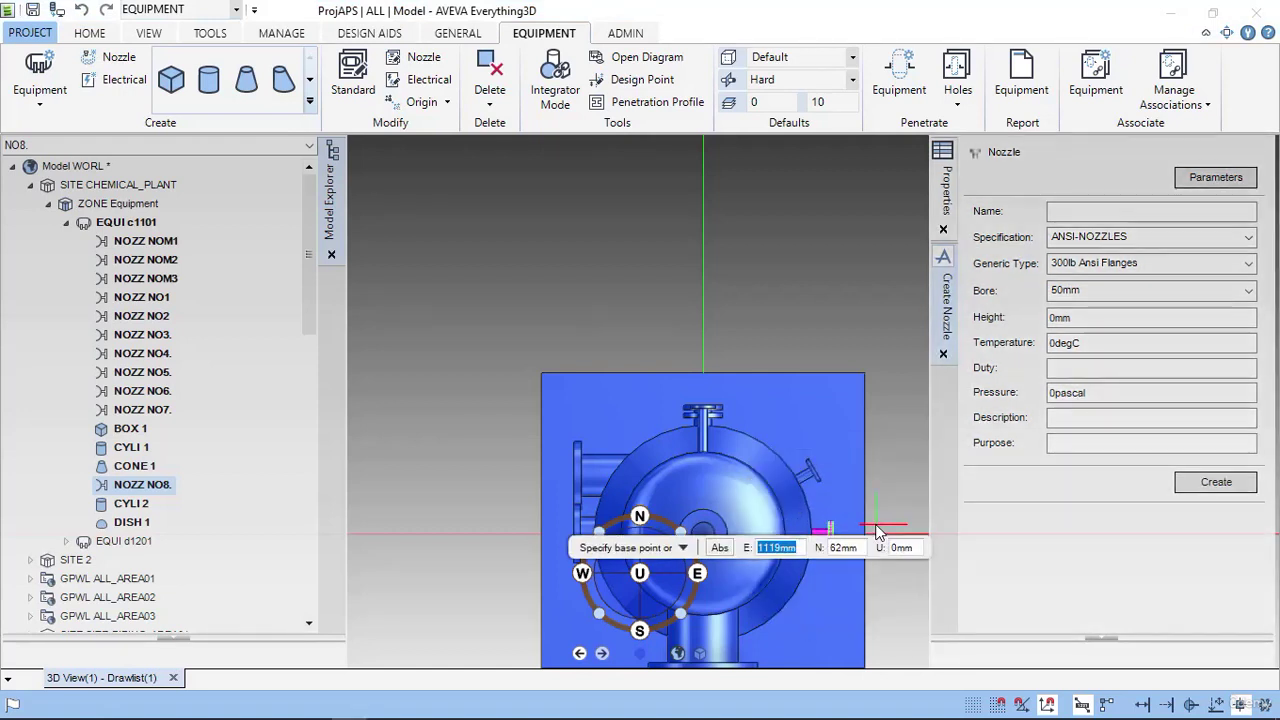
click(708, 534)
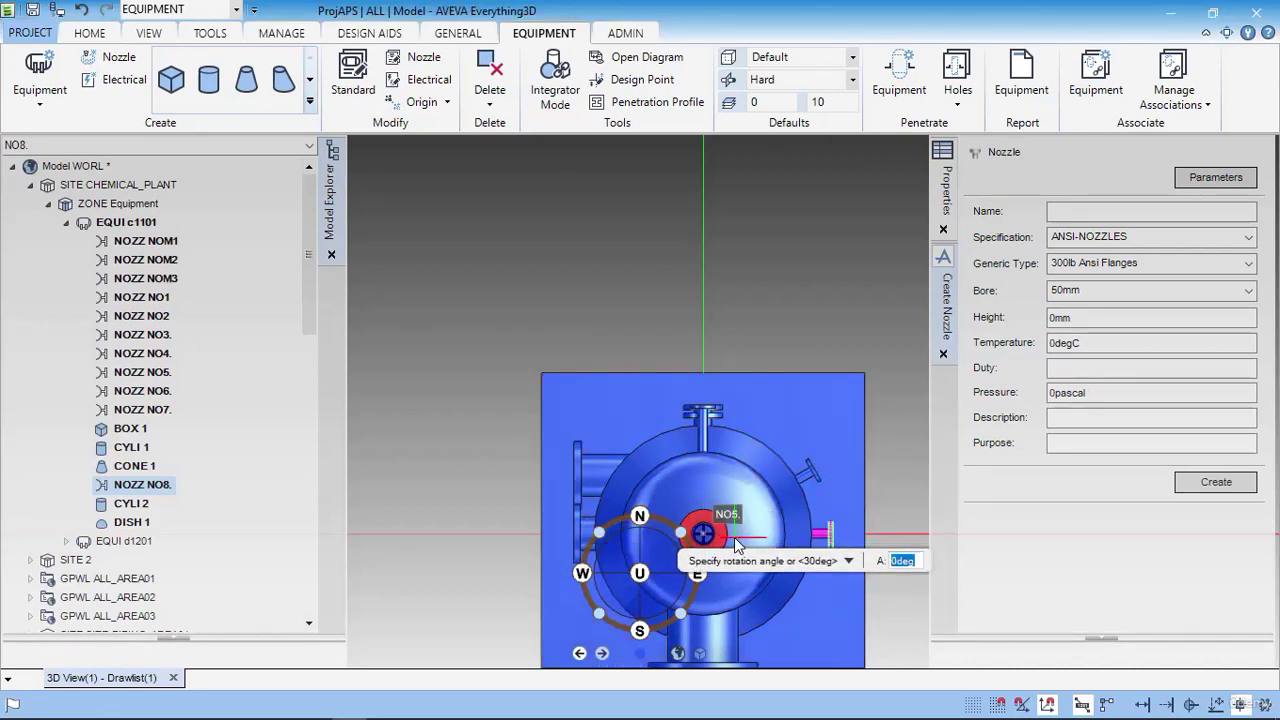
text(30)
key(Return)
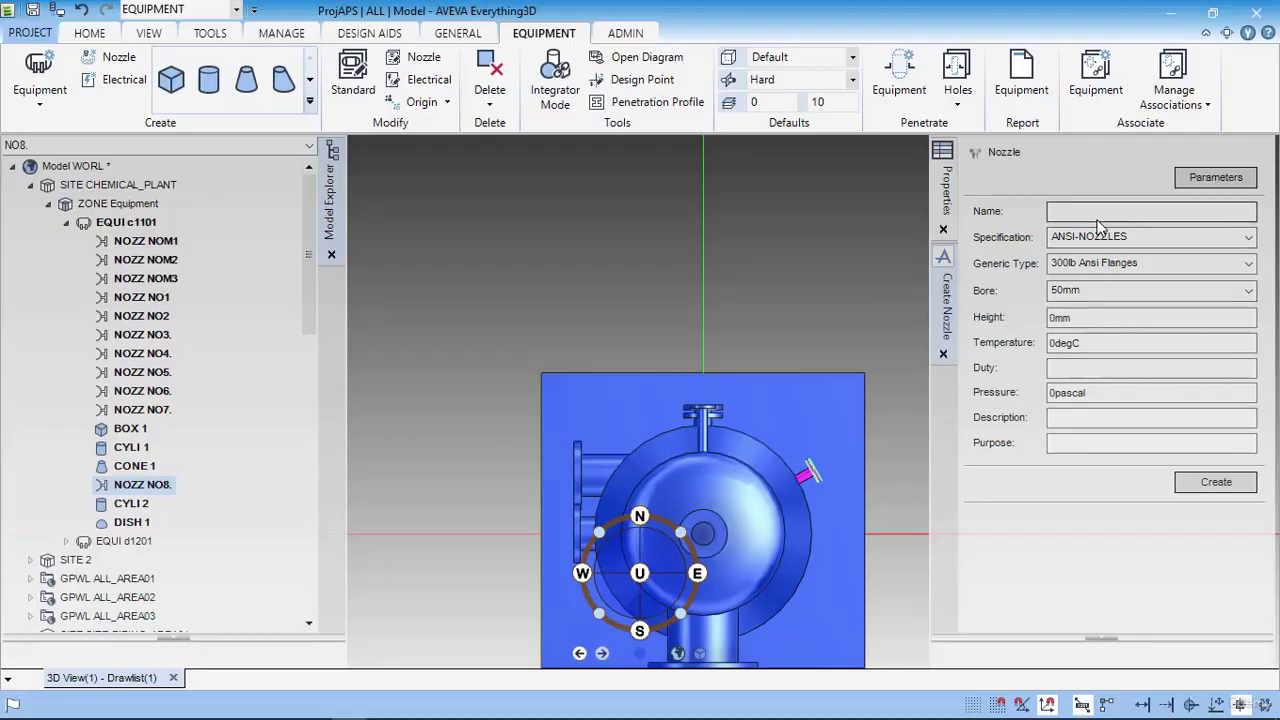
- Check nozzle N9 on the drawing and create nozzle NO9. with 300lb Ansi Flanges, 50 mm bore and 838 mm height
key(alt+Tab)
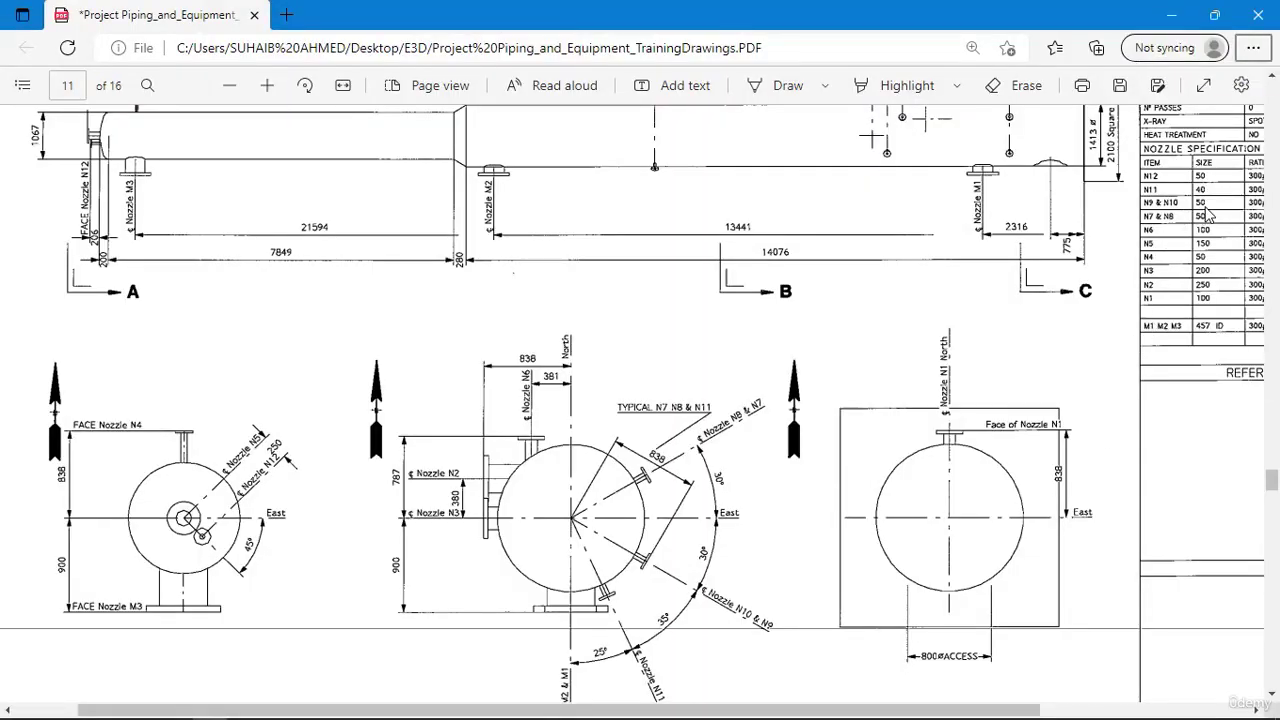
key(alt+Tab)
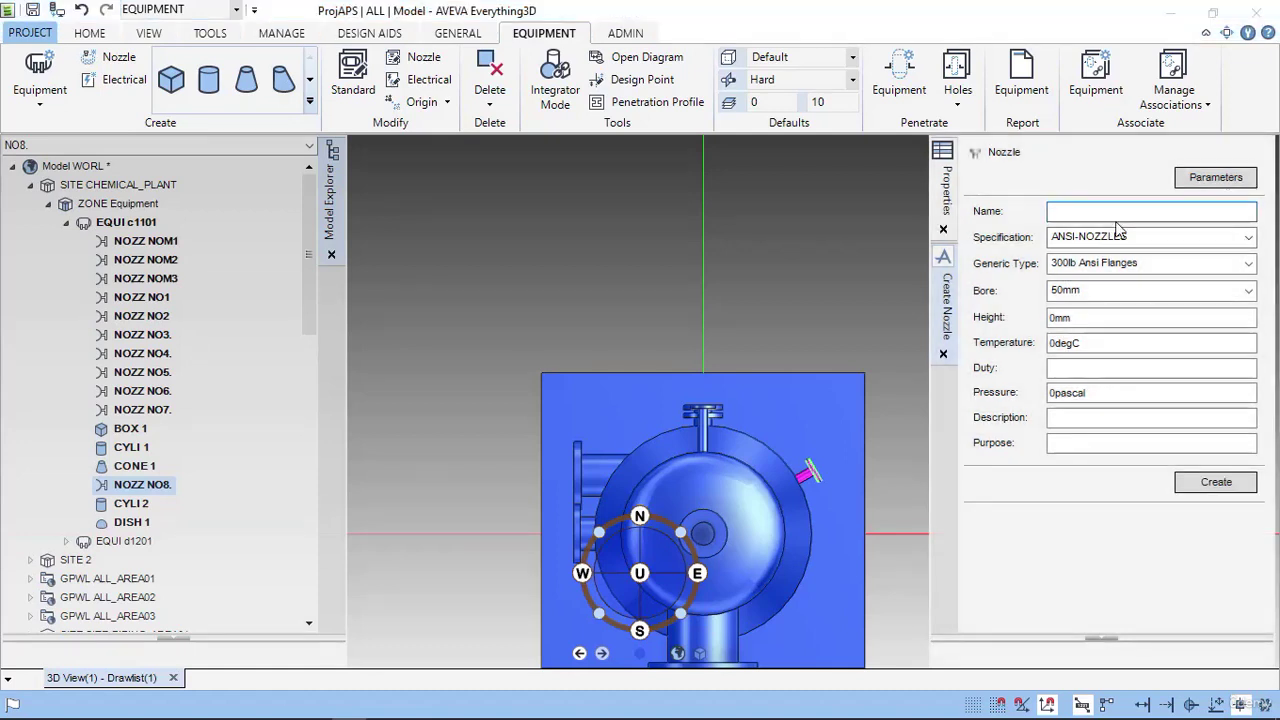
text(NO9.)
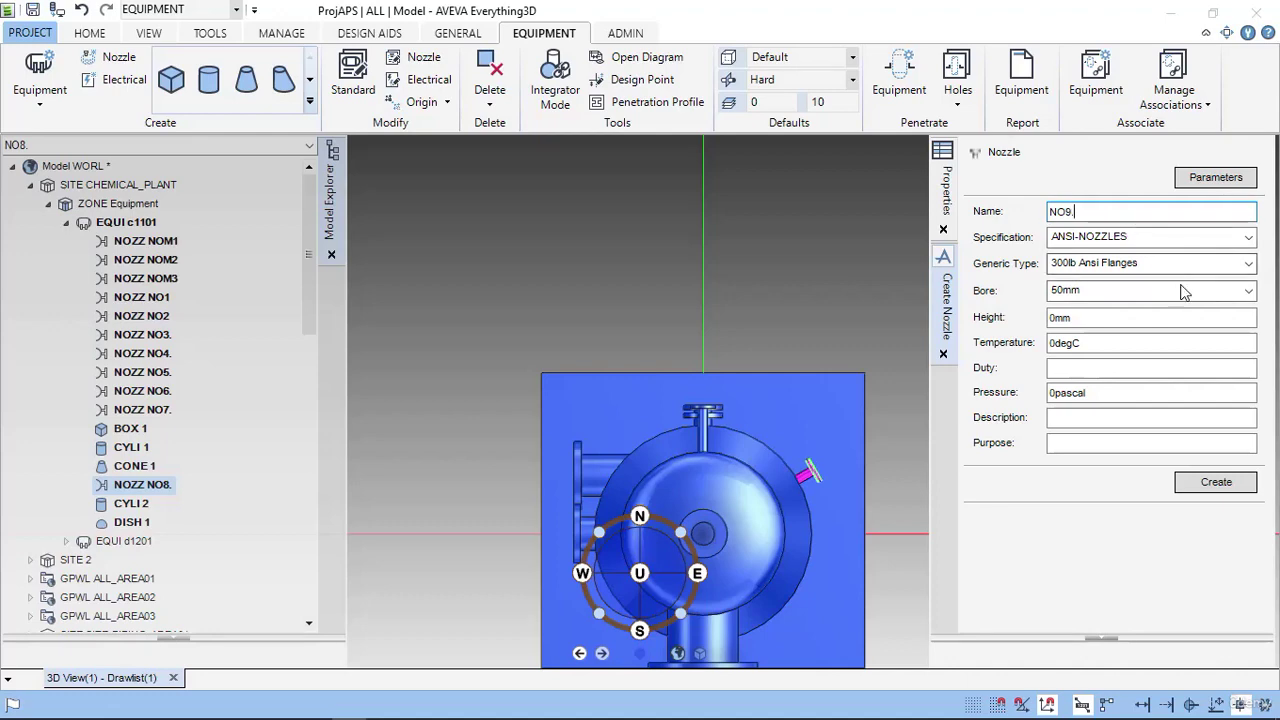
key(alt+Tab)
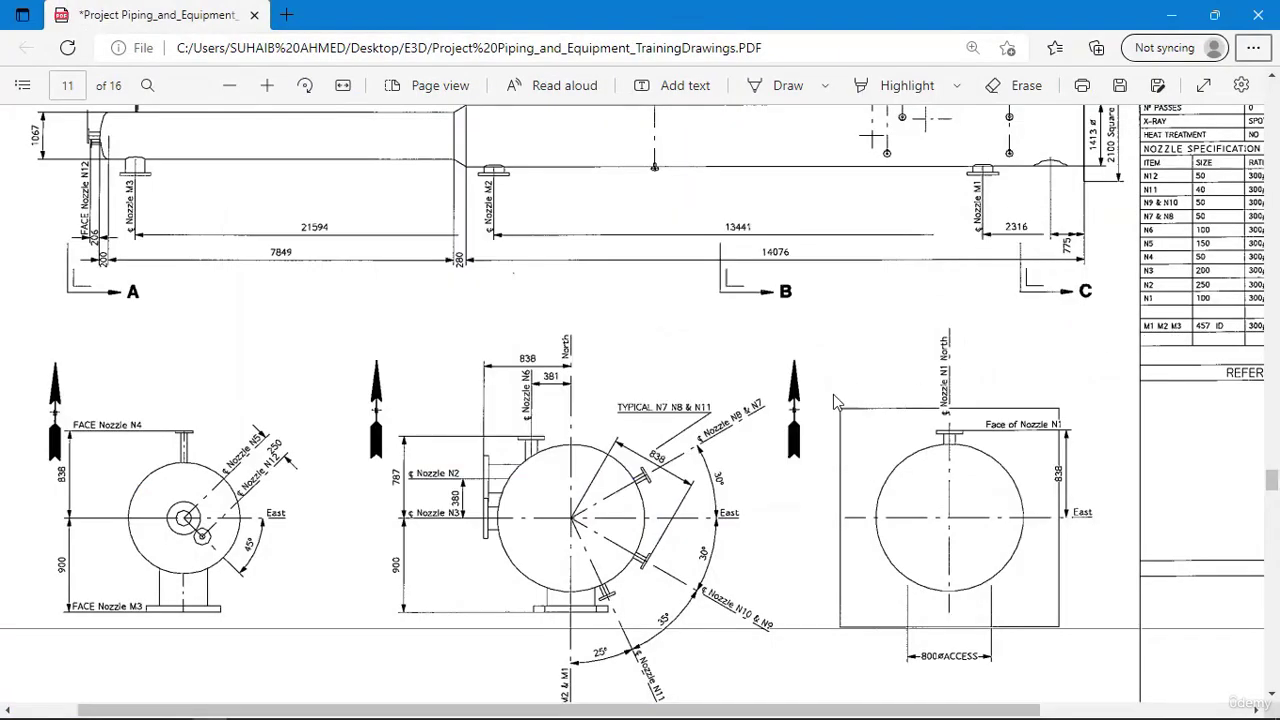
scroll(700, 480, up, 3)
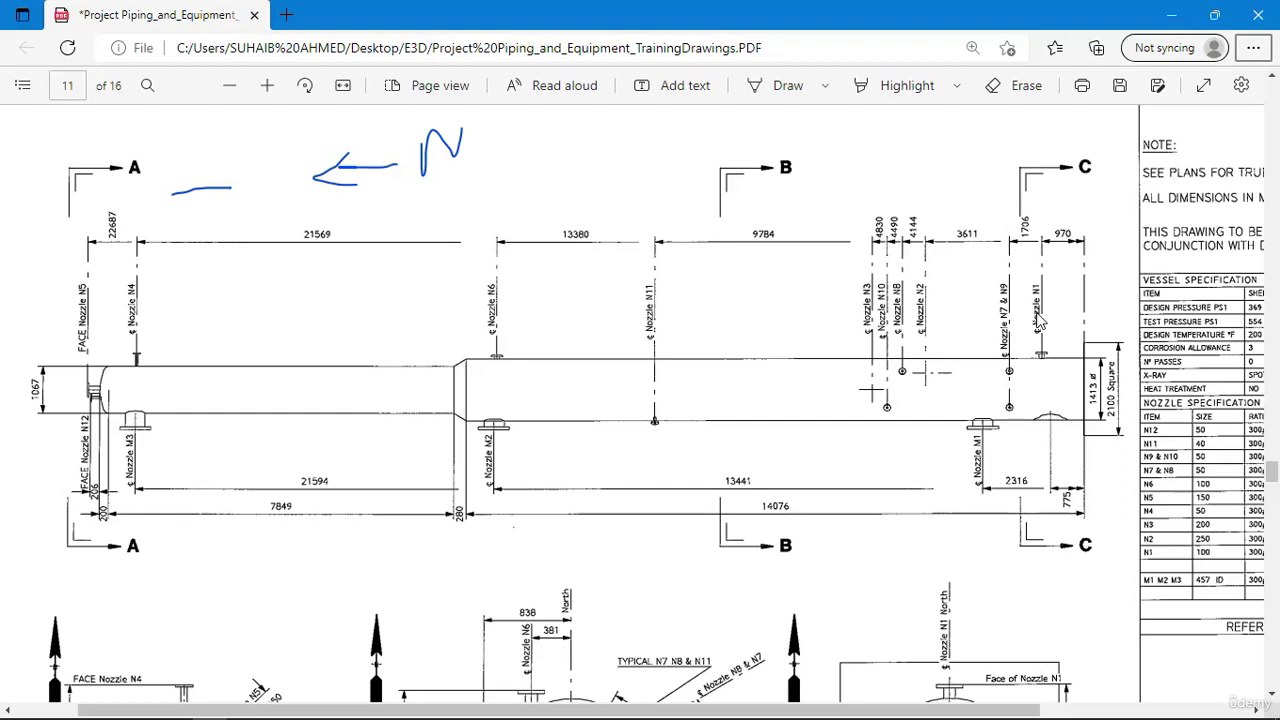
scroll(1040, 320, down, 3)
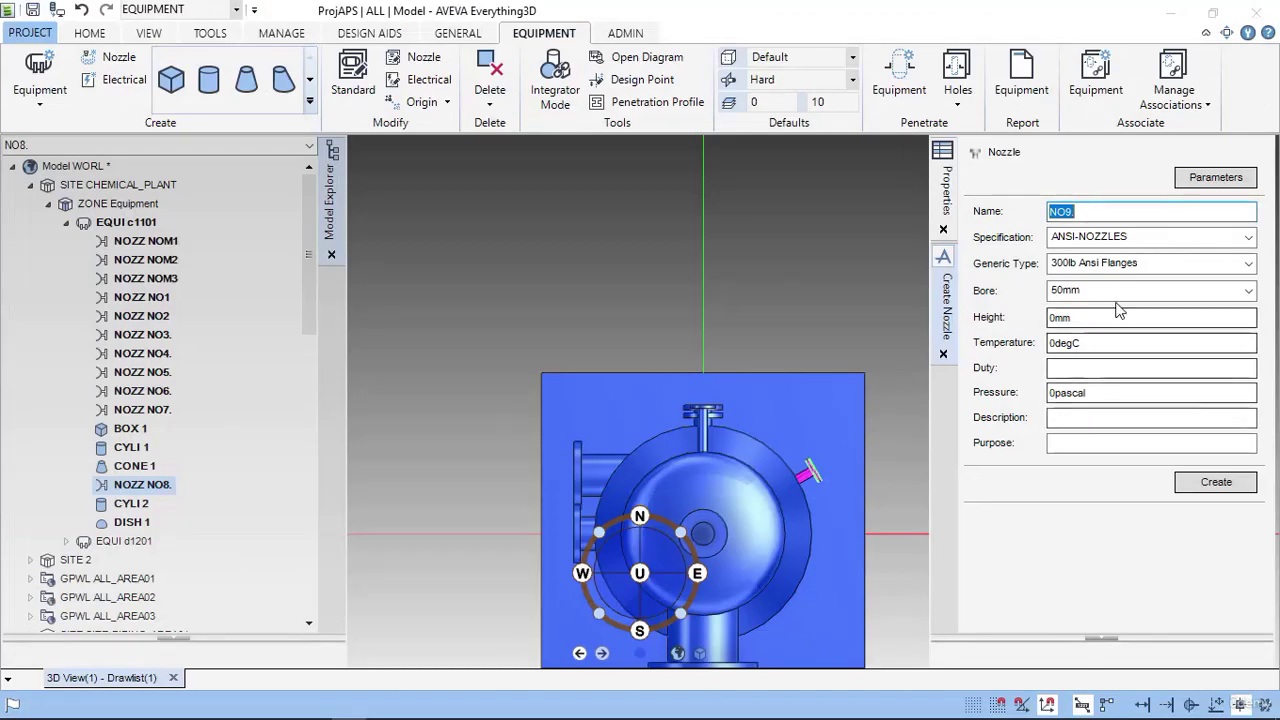
click(1120, 325)
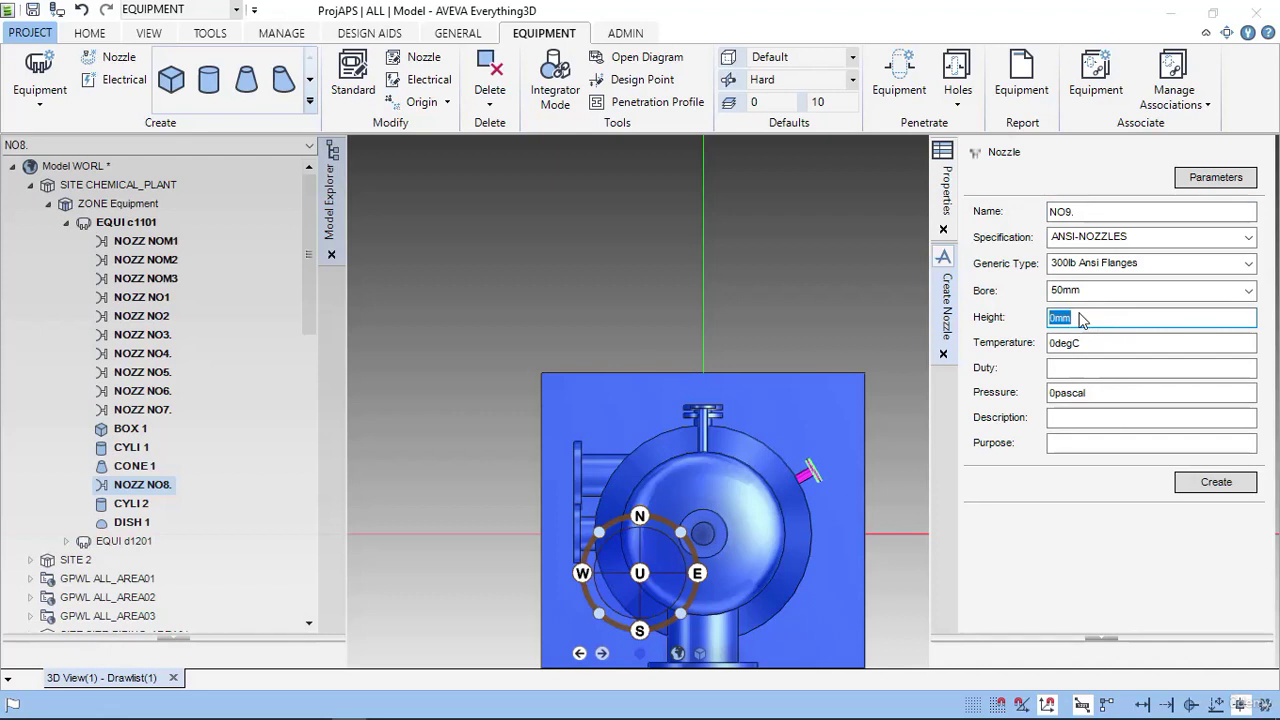
text(838)
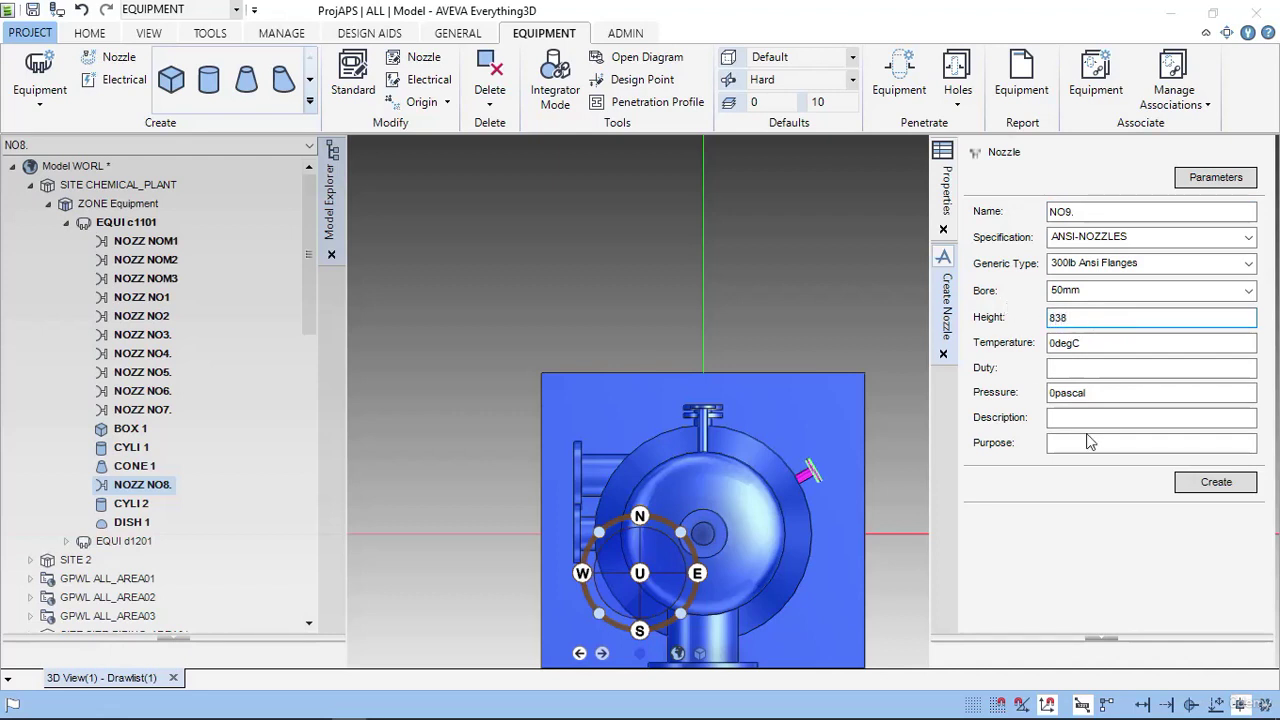
click(1216, 482)
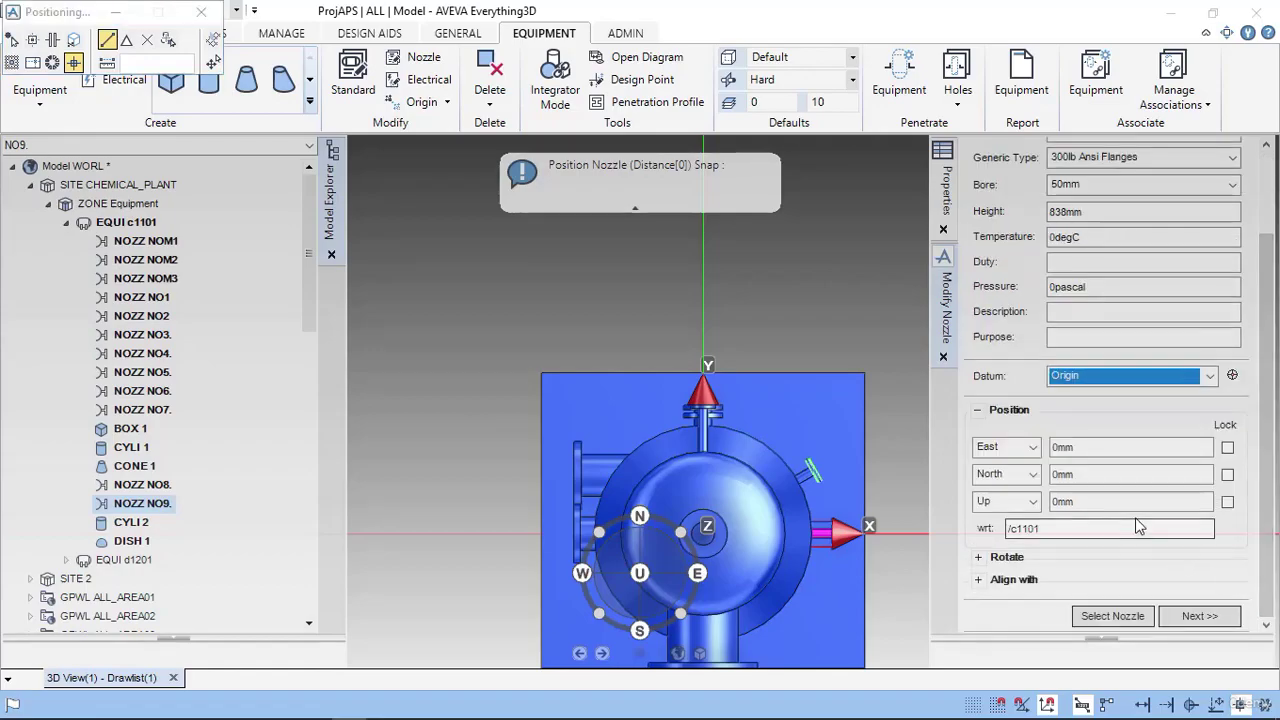
- Look up nozzle N9's elevation on the vessel drawing and set NO9.'s Up position to 1706 mm relative to c1101
key(alt+Tab)
scroll(905, 385, up, 4)
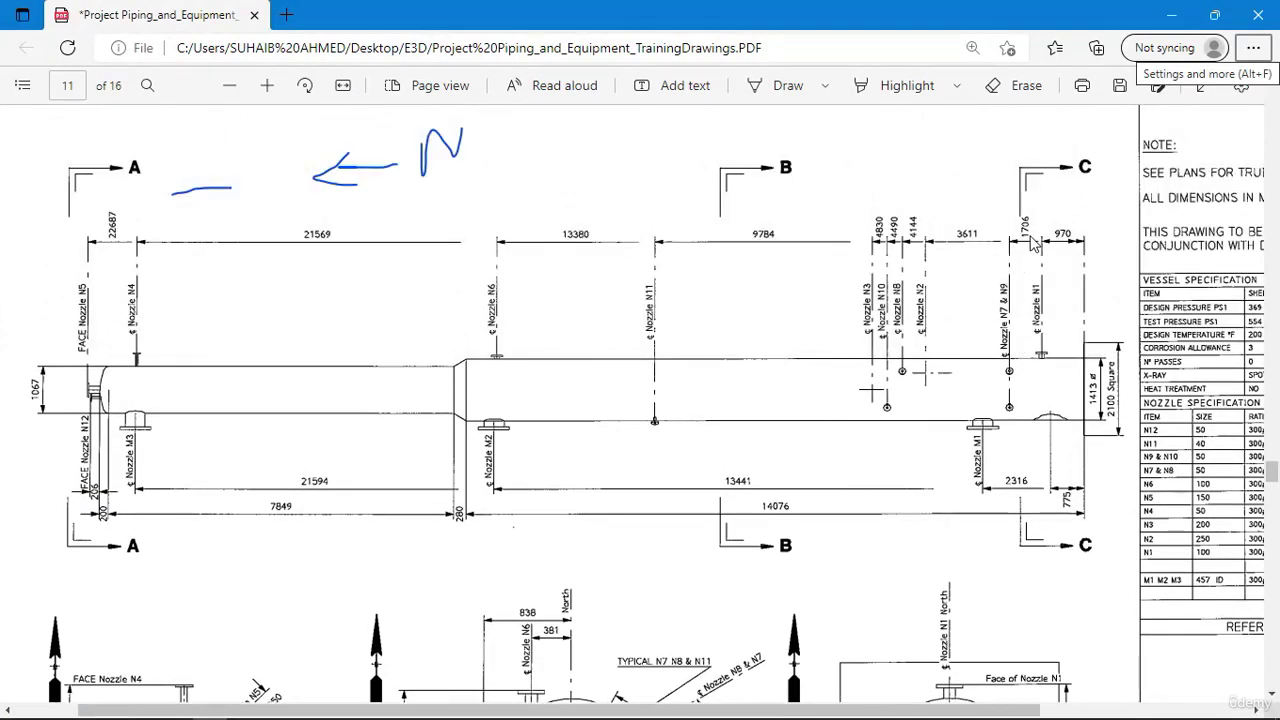
key(alt+Tab)
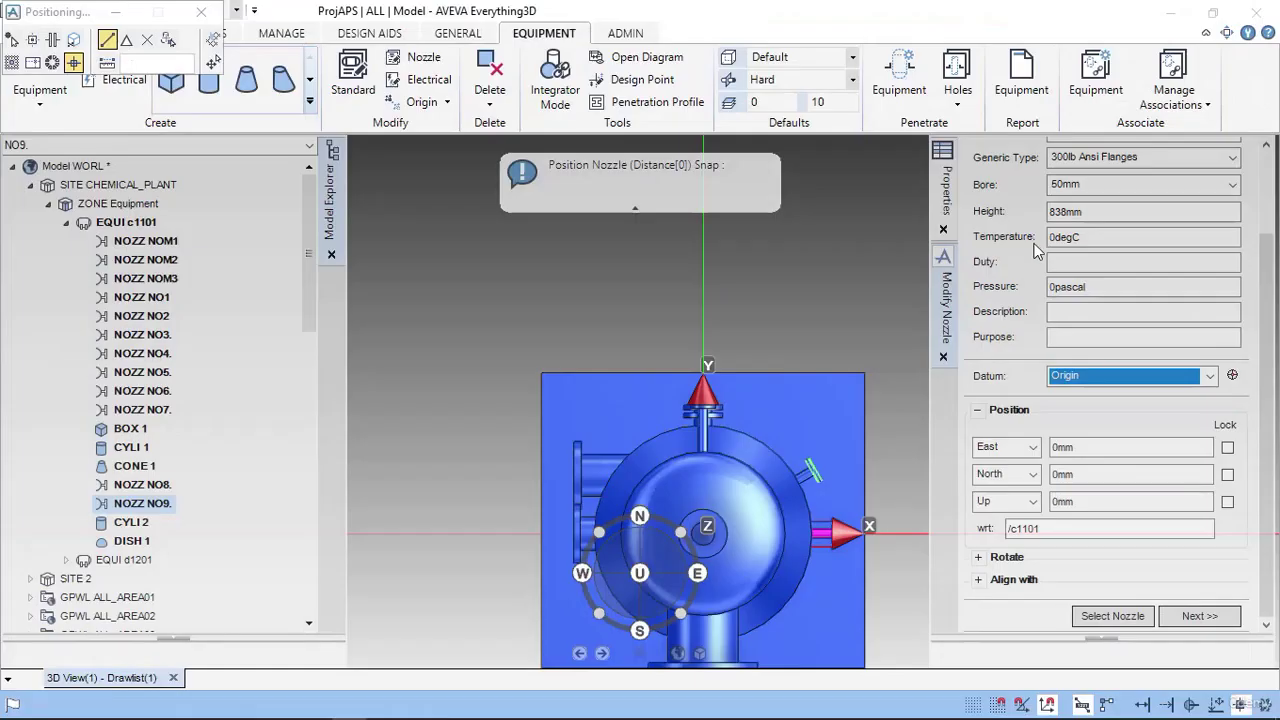
click(1122, 502)
text(1703)
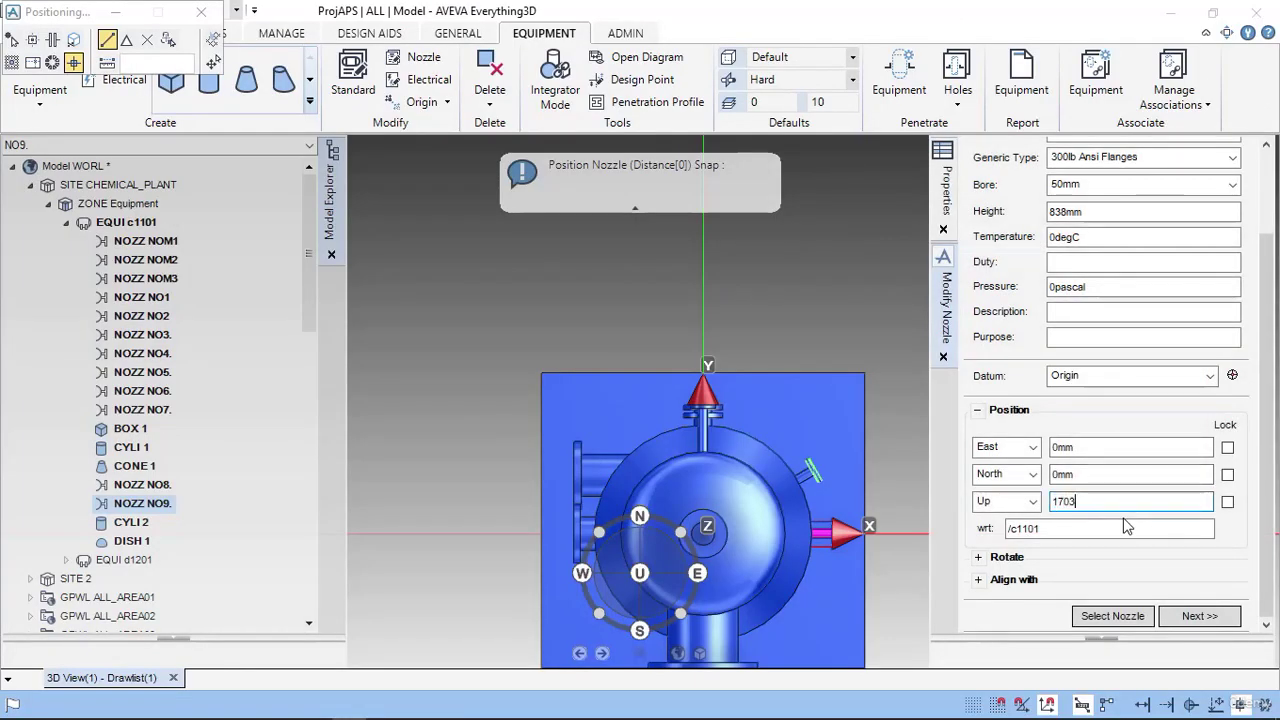
- Check nozzle N9's offset in the drawing's plan view and set NO9.'s position to East 838 mm
key(alt+Tab)
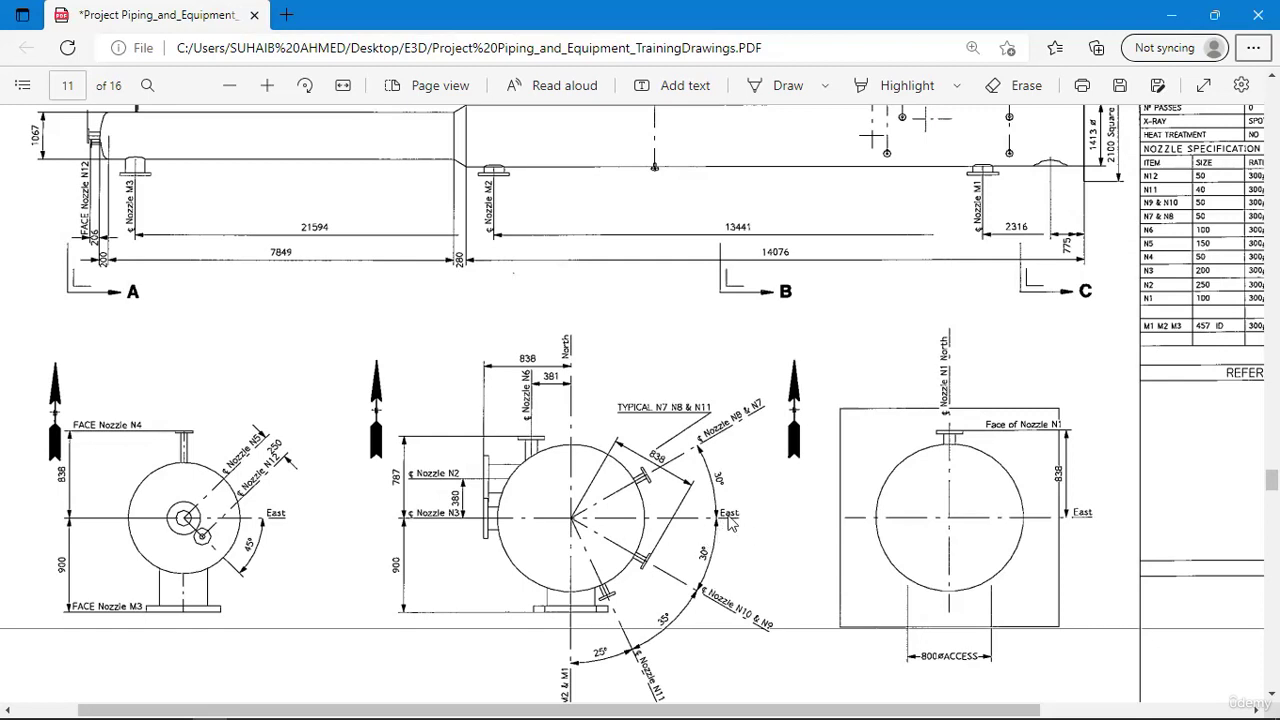
key(alt+Tab)
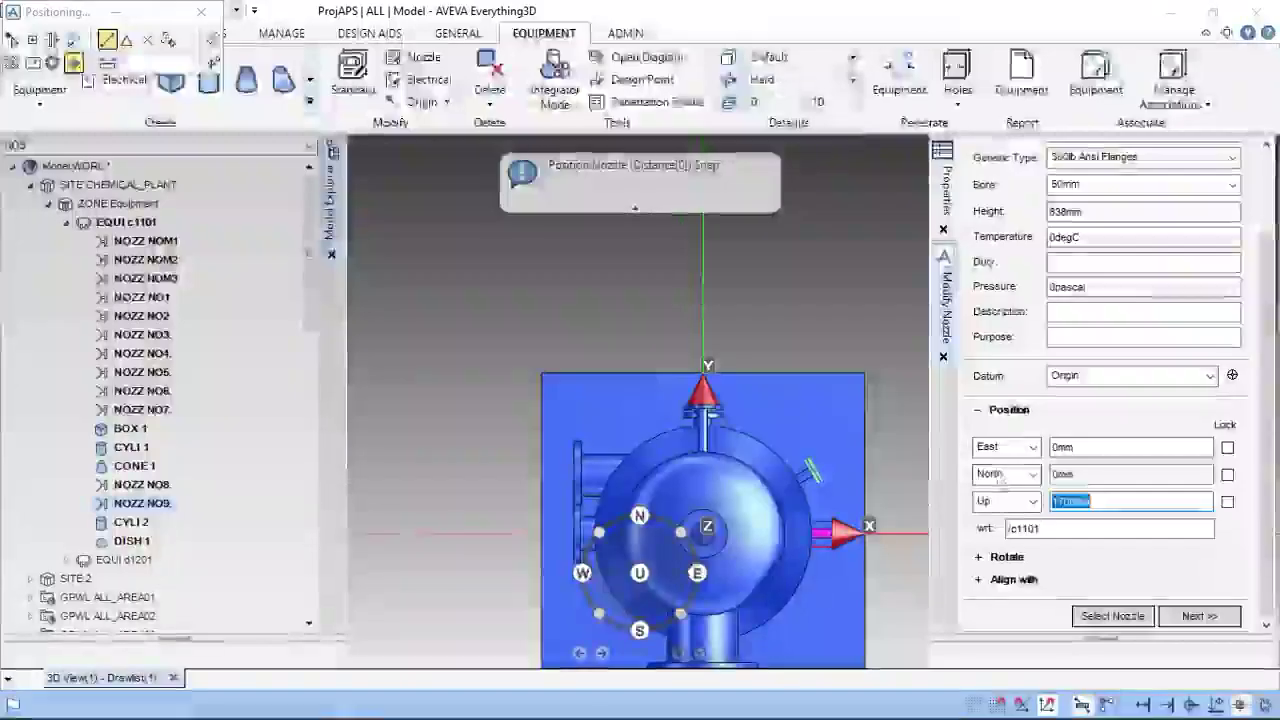
click(1090, 449)
text(838)
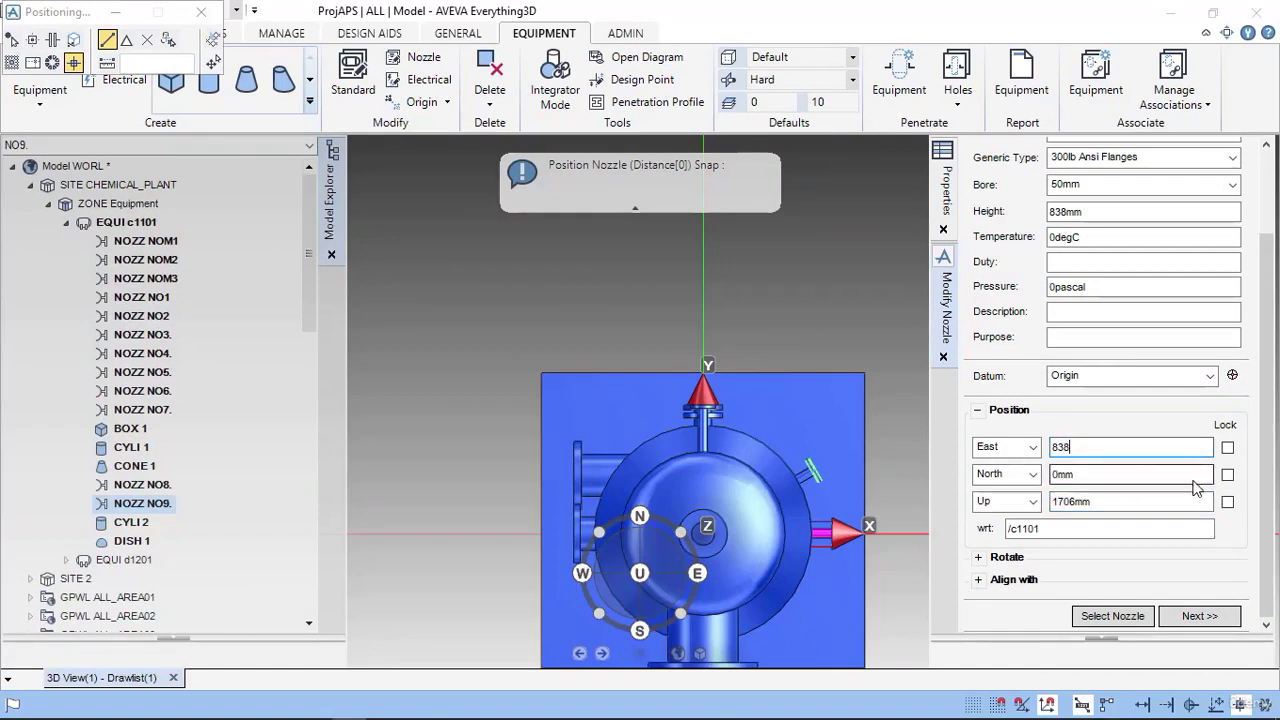
key(Tab)
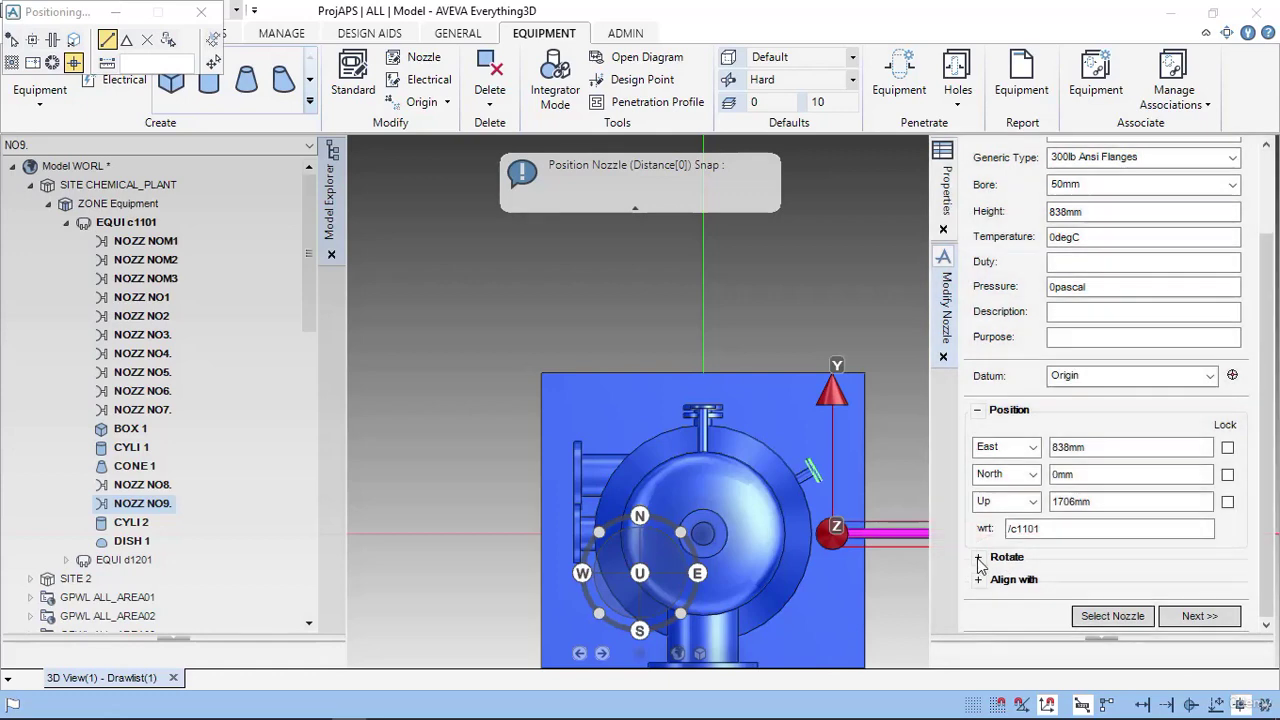
- Rotate nozzle NO9. about Z in 90° turns until its body points toward the vessel, and finish its definition
click(978, 557)
drag(1266, 527, 1266, 585)
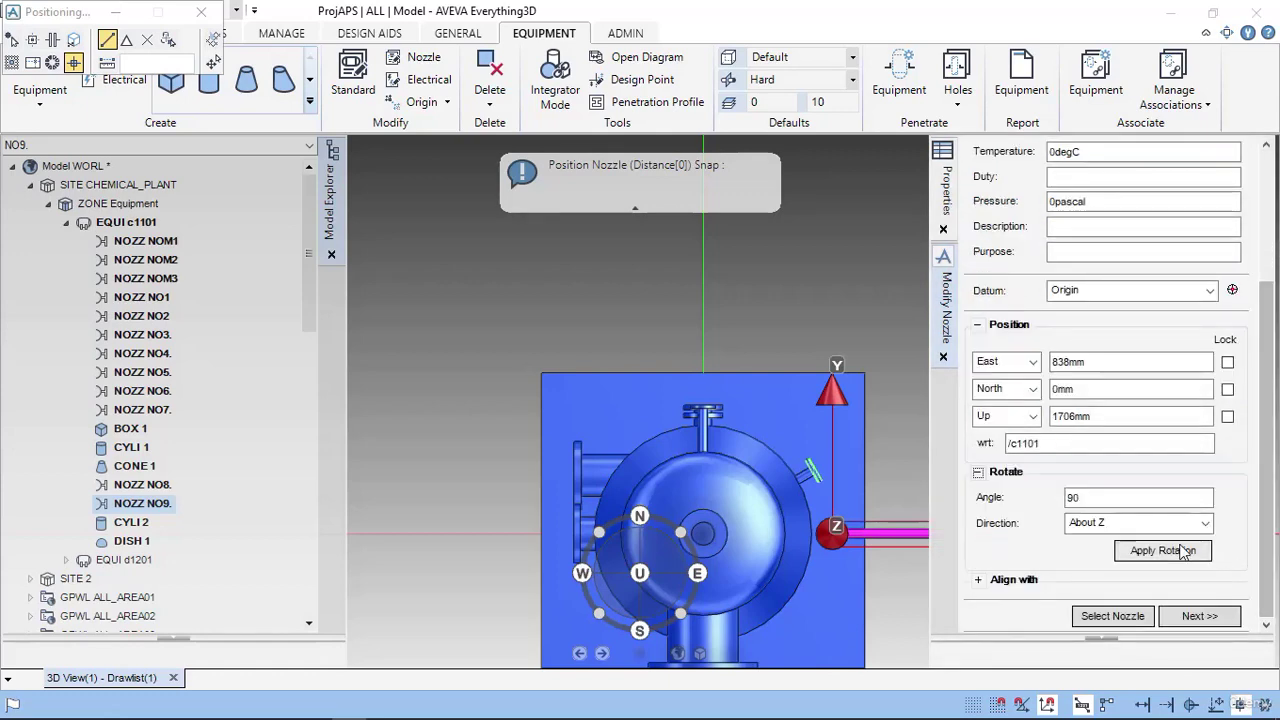
click(1166, 551)
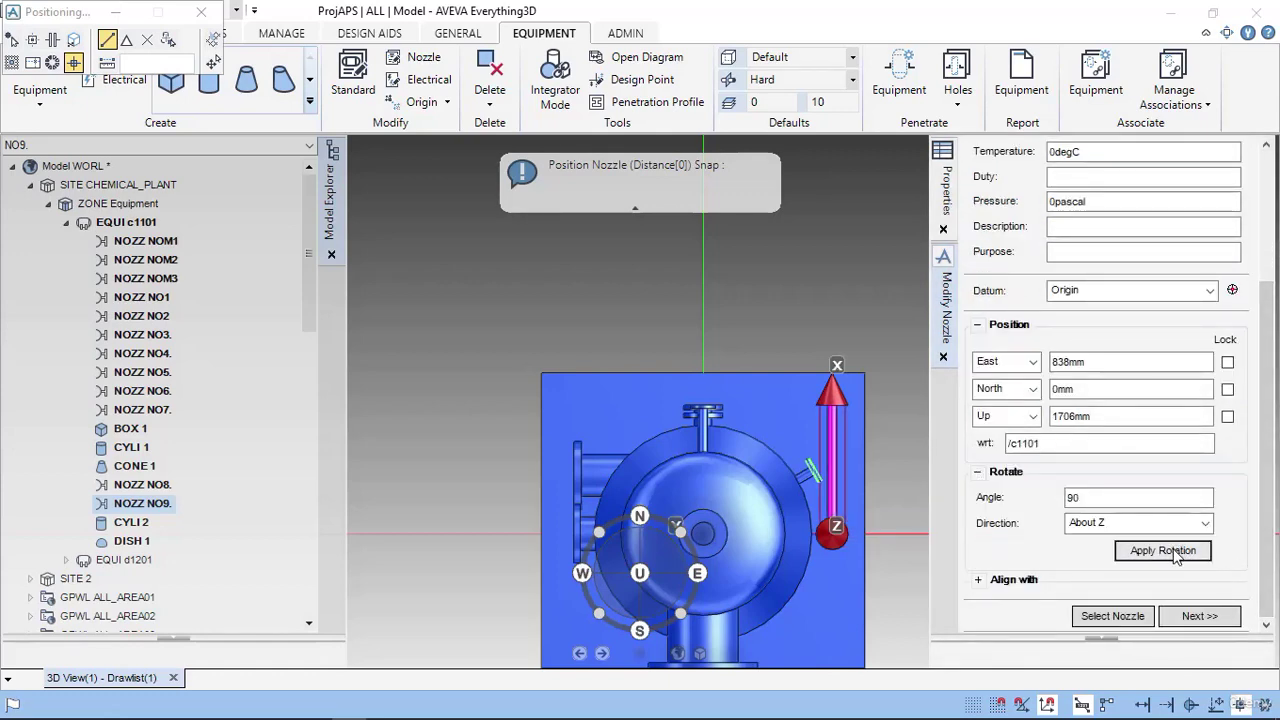
click(1198, 616)
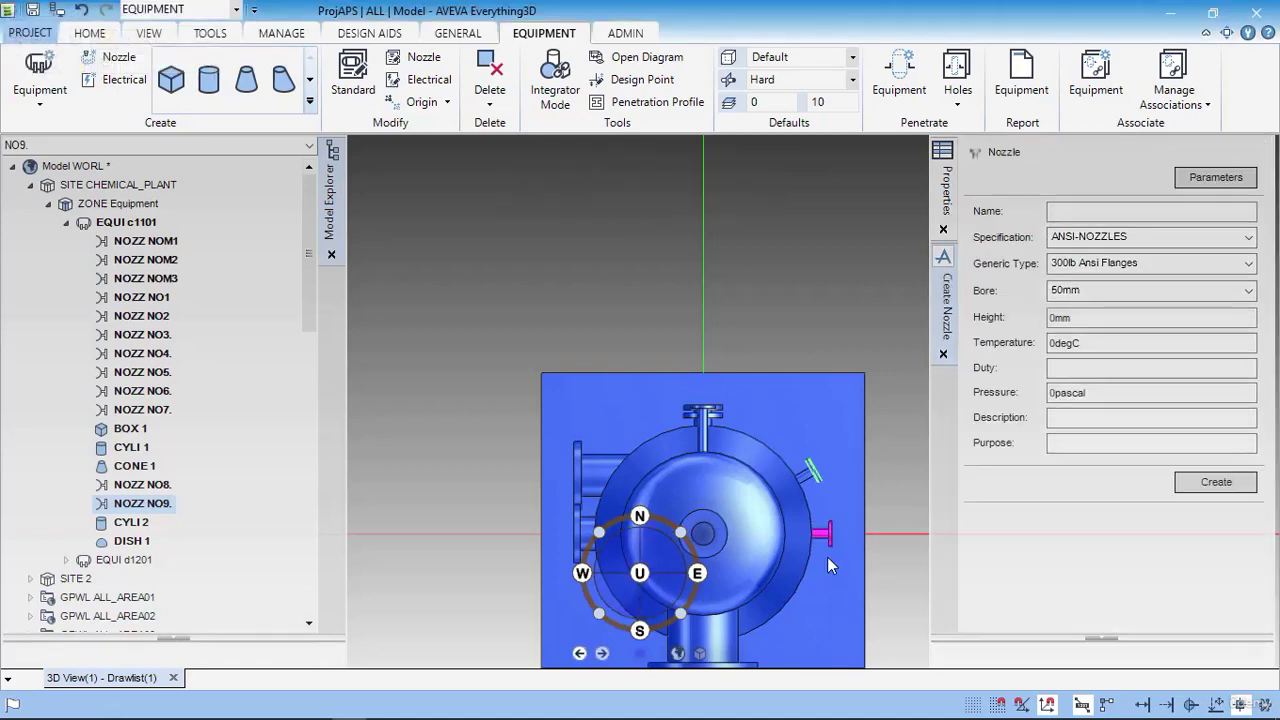
- Rotate nozzle NO9. by -30° around the centre of vessel c1101
right_click(825, 535)
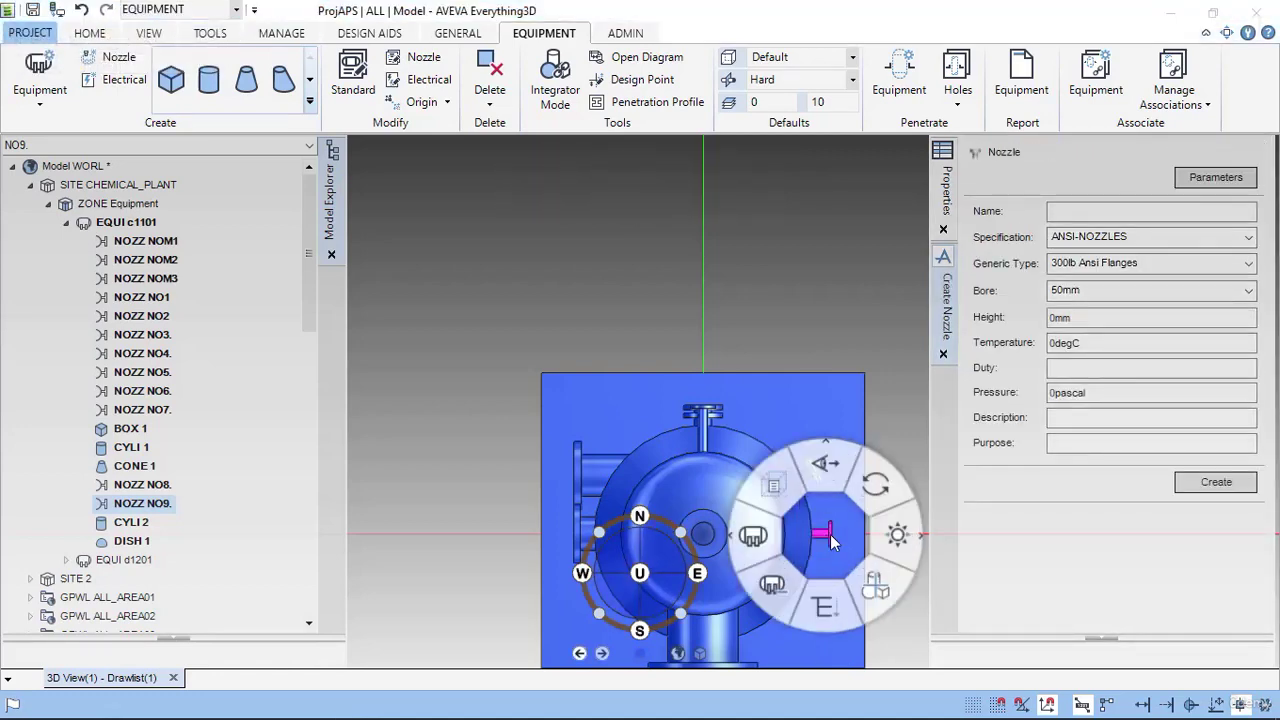
click(838, 610)
click(995, 612)
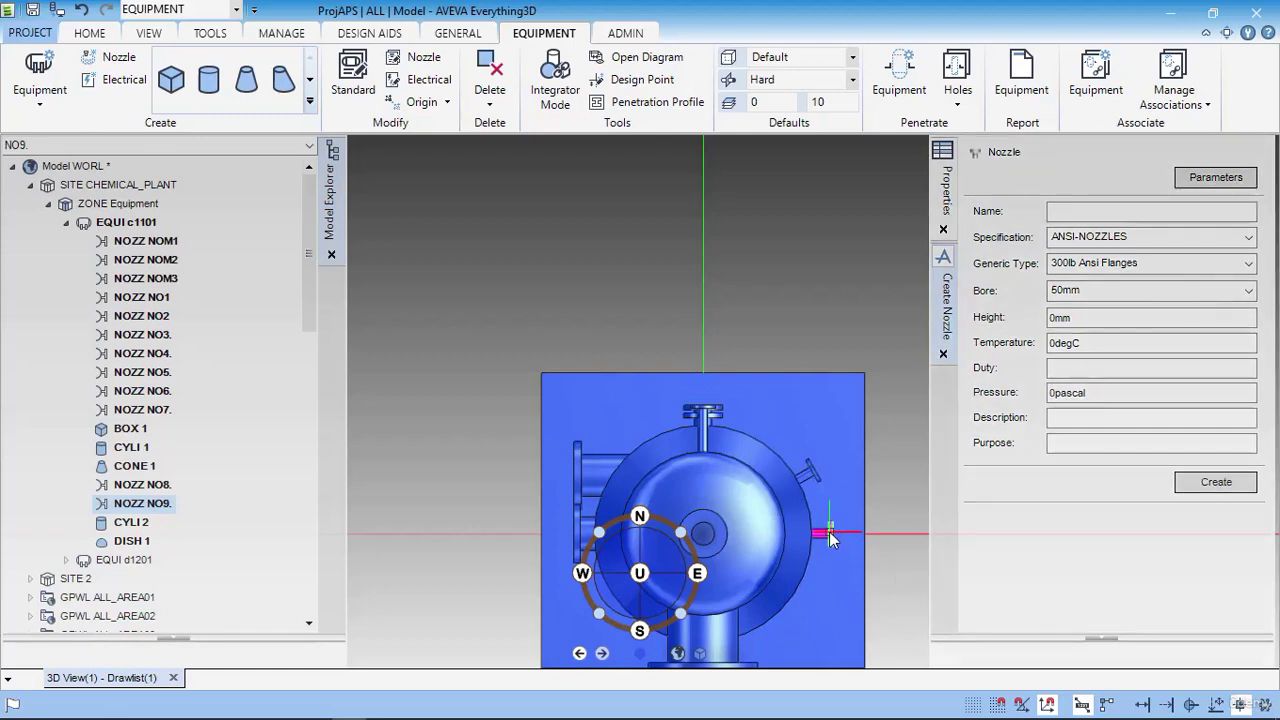
right_click(829, 531)
click(925, 544)
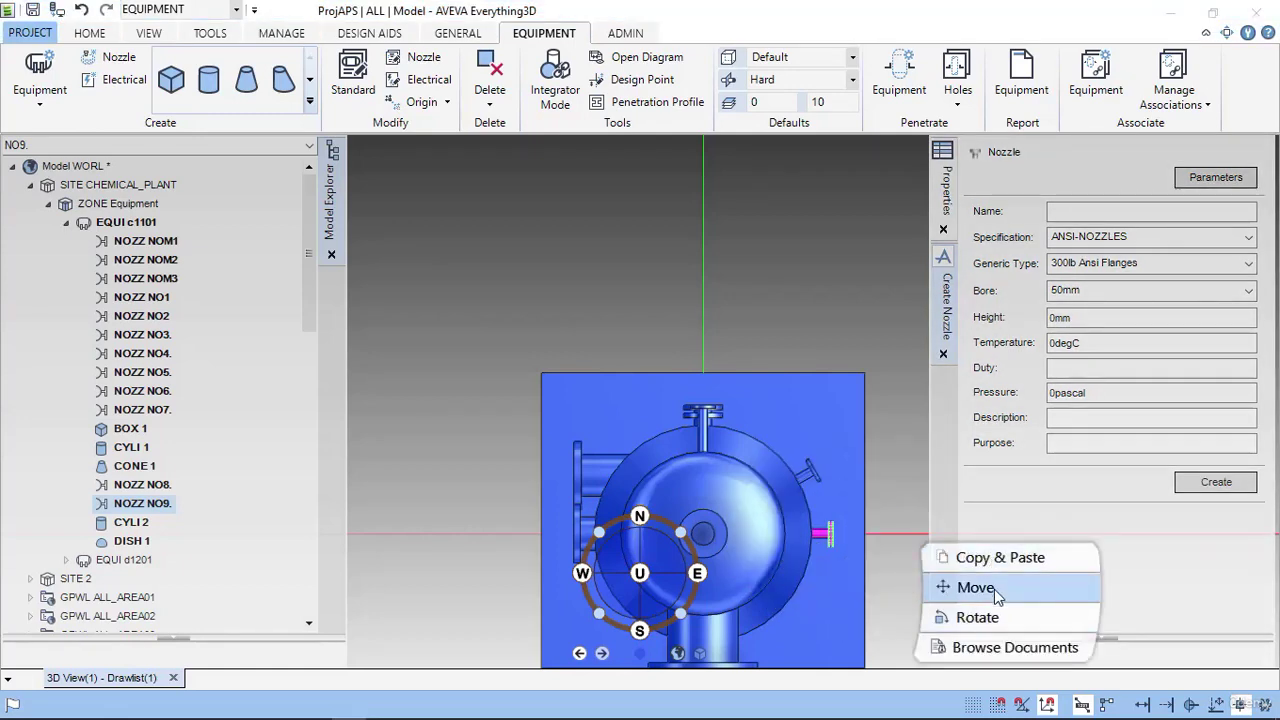
click(985, 618)
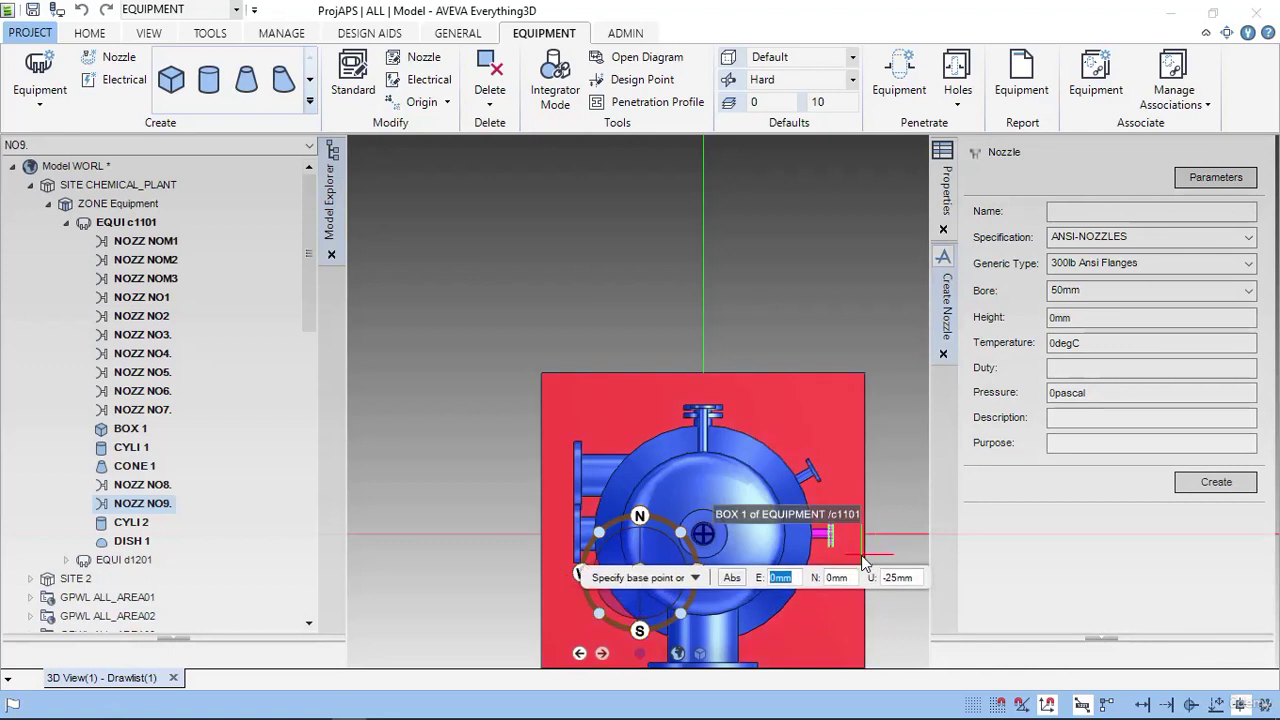
click(704, 537)
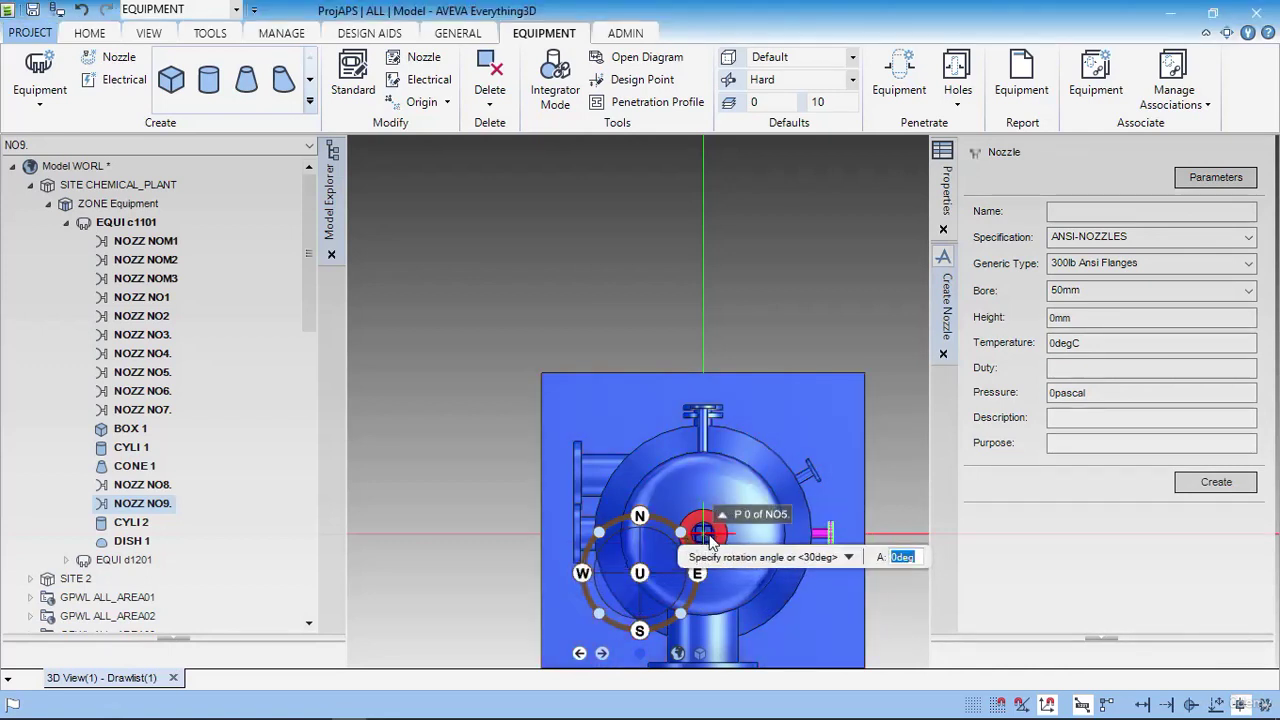
text(-30)
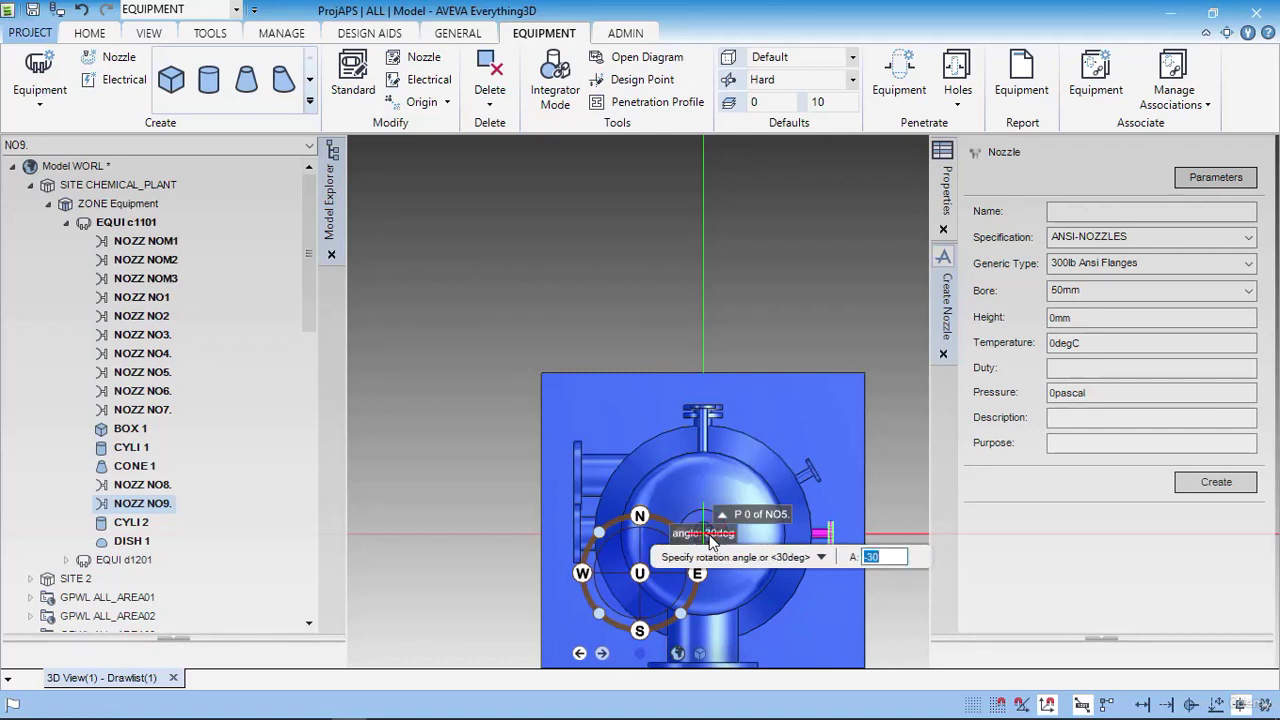
key(Return)
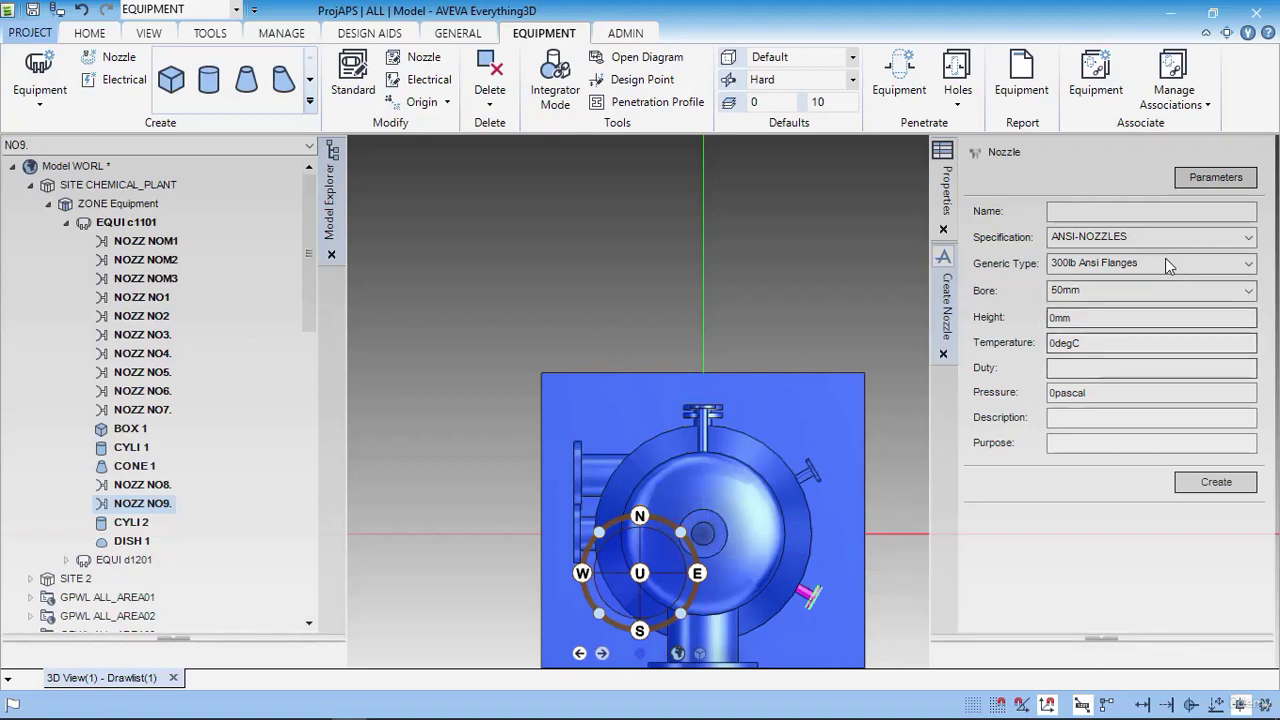
- Check the vessel drawing and create a 50 mm, 300lb Ansi Flanges nozzle named NO10. with a height of 838 mm
click(1104, 213)
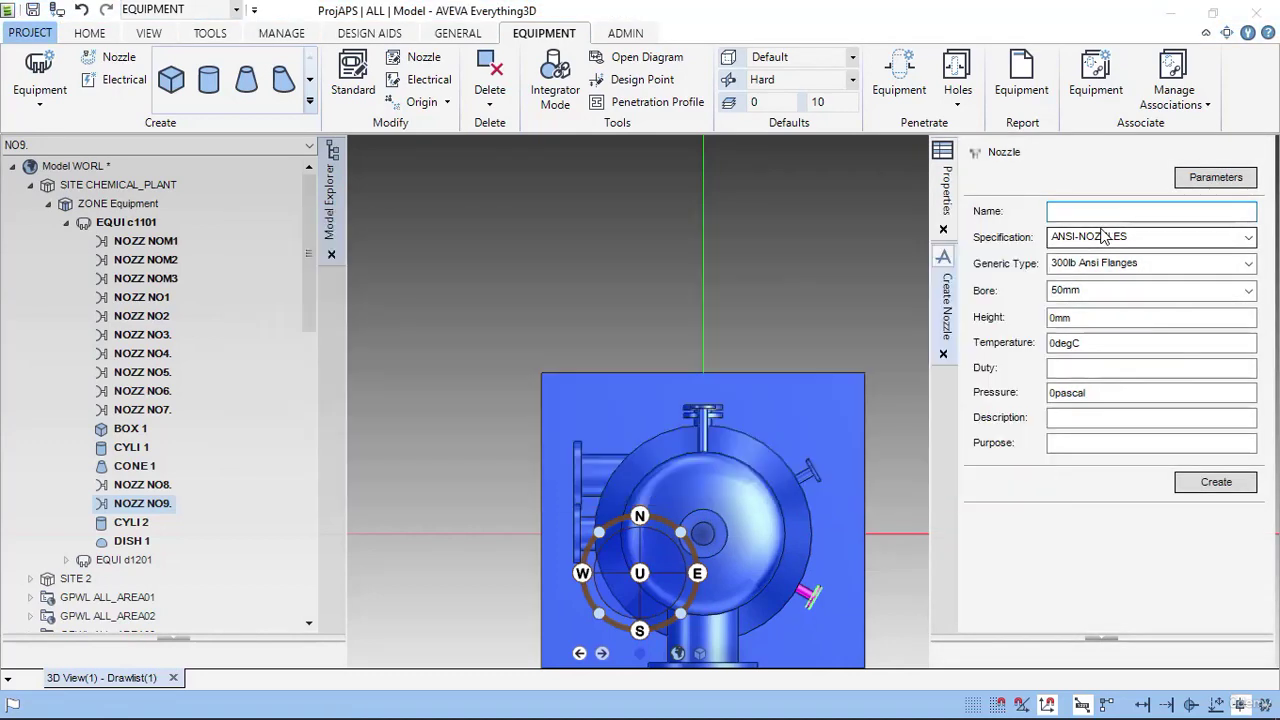
key(alt+Tab)
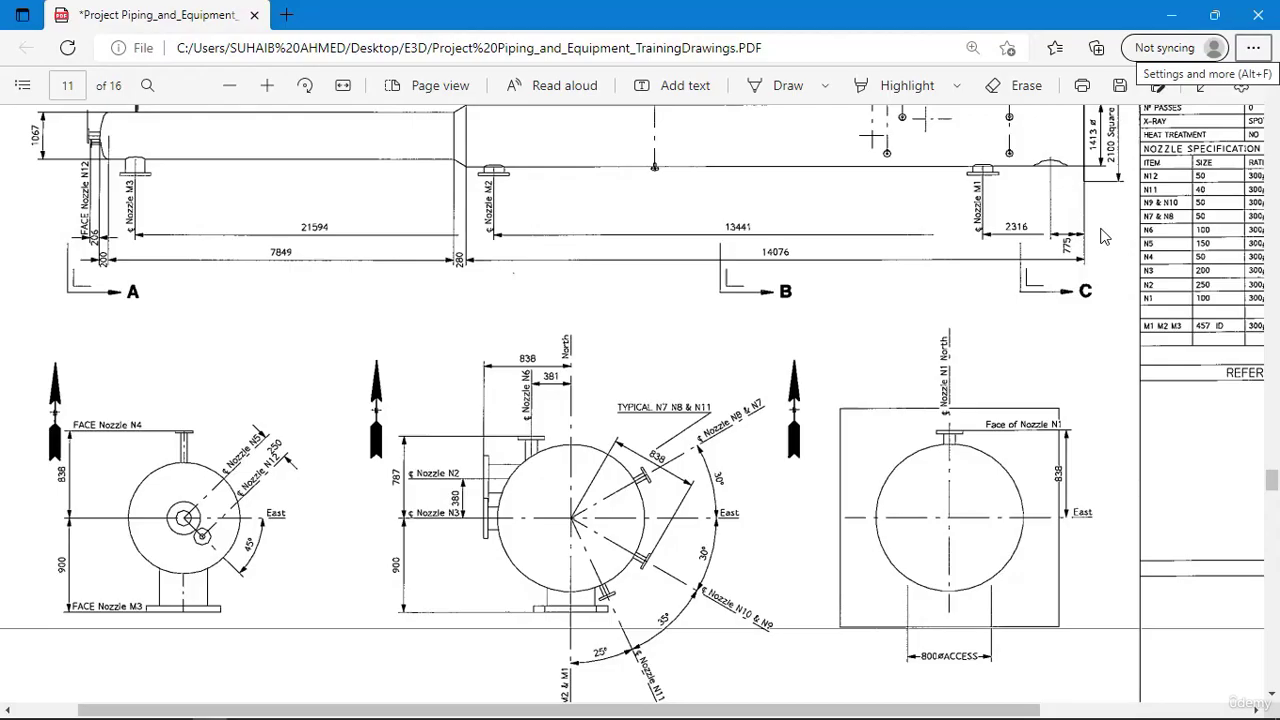
key(alt+Tab)
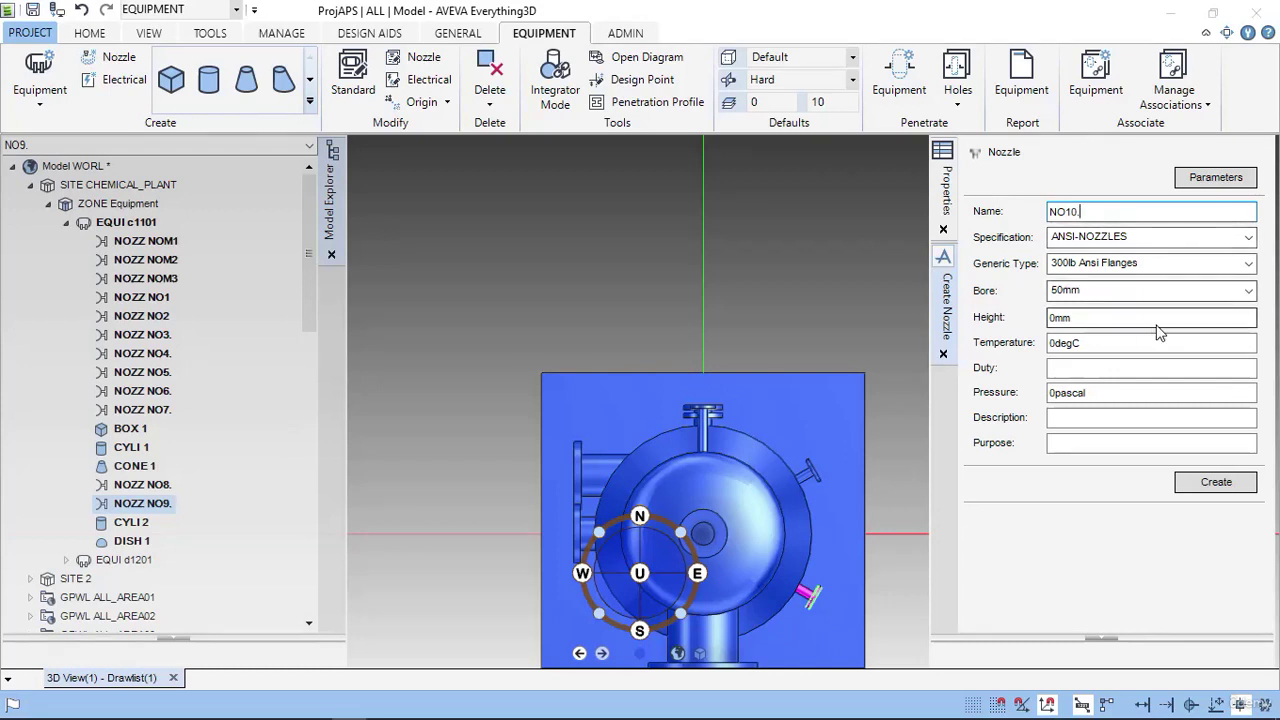
click(1121, 324)
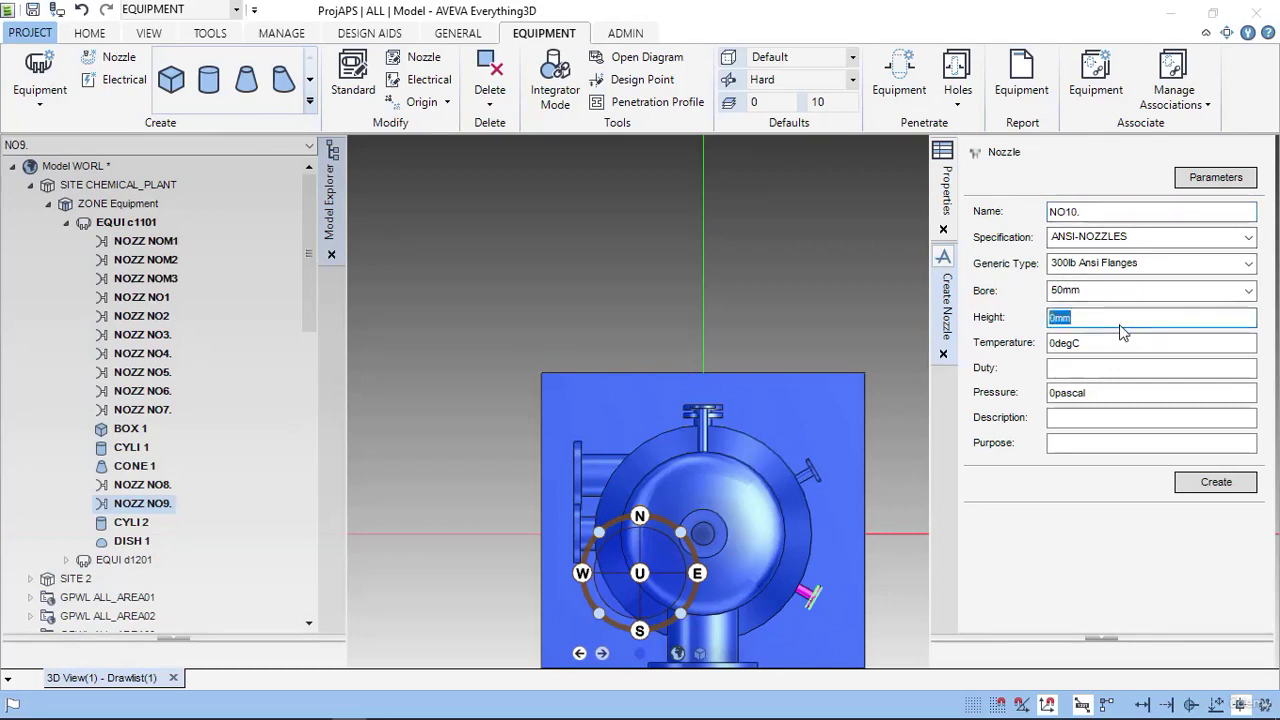
text(838)
click(1207, 484)
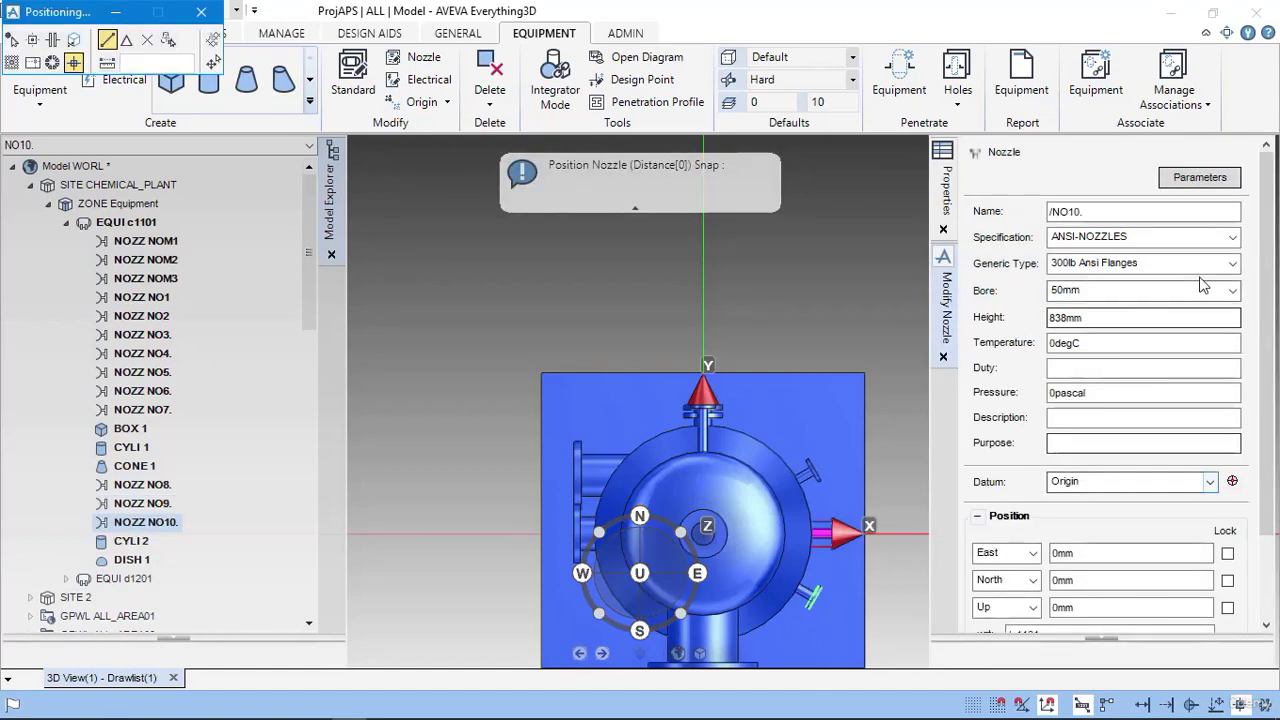
- Look up nozzle N10's elevation on the vessel drawing and position NO10. at Up 4490 mm and East 838 mm relative to c1101
scroll(1266, 503, down, 1)
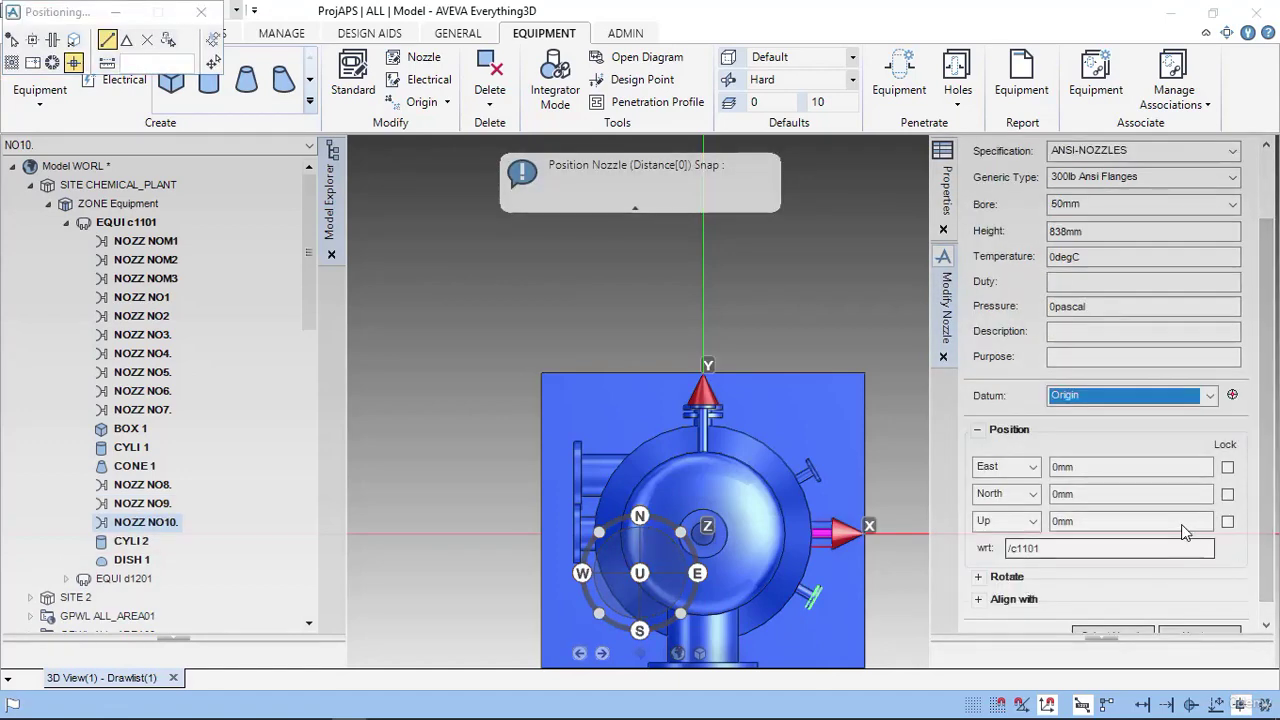
key(alt+Tab)
scroll(1004, 485, up, 3)
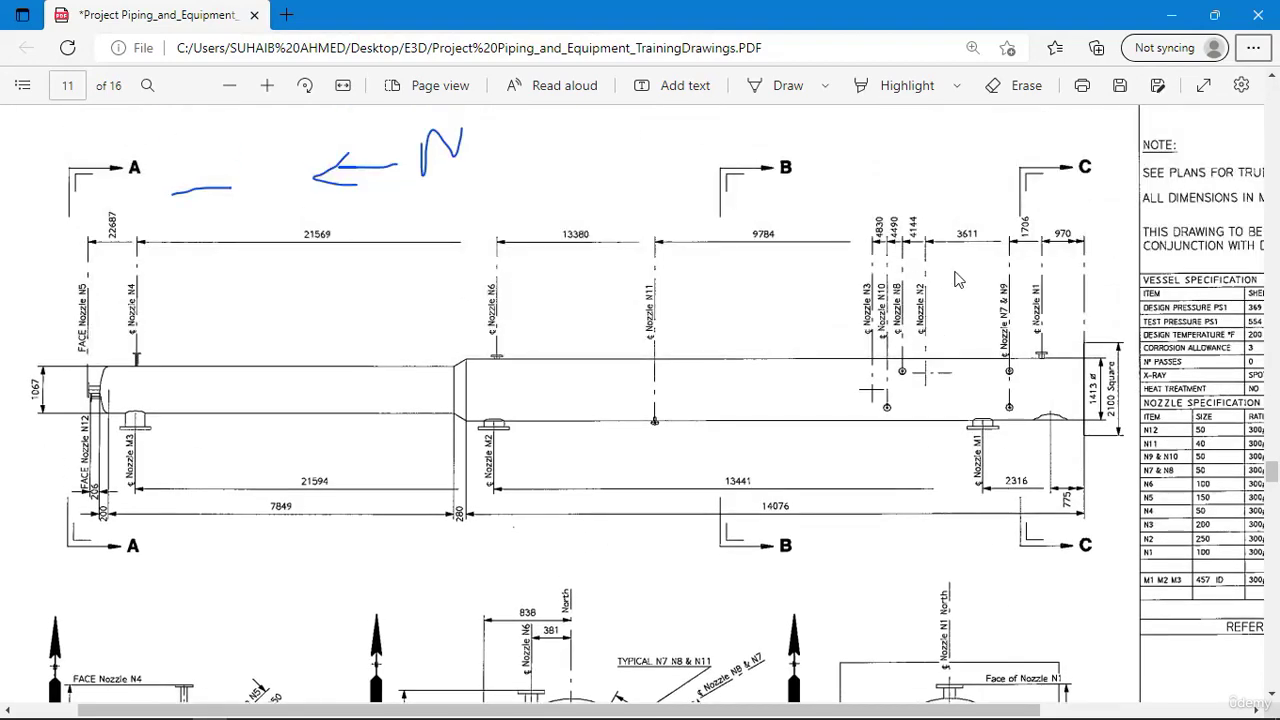
key(alt+Tab)
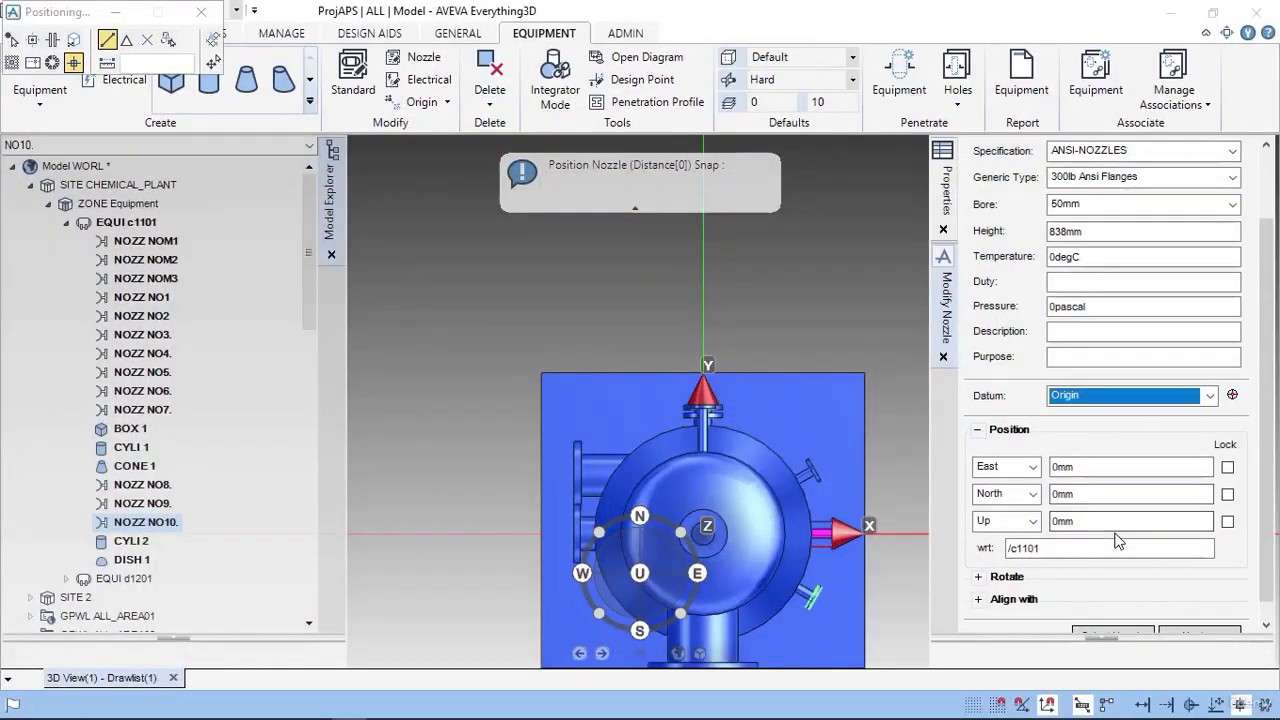
double_click(1086, 522)
text(4490)
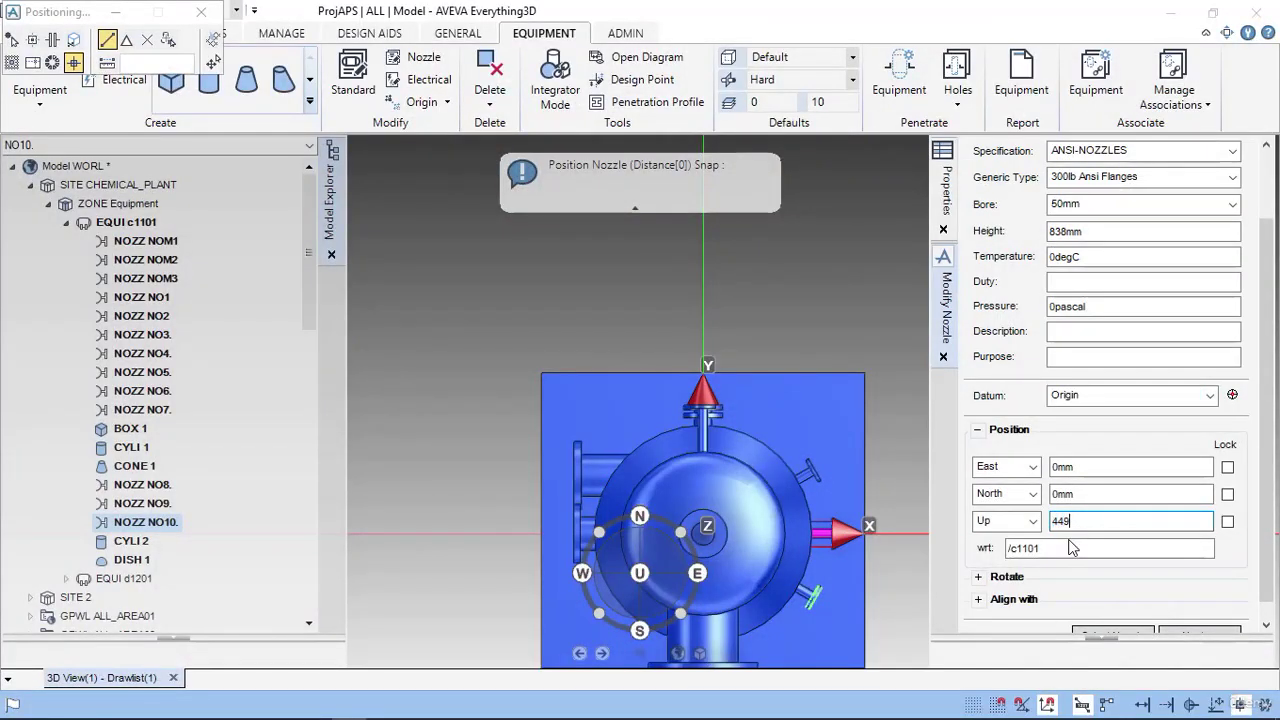
double_click(1093, 472)
text(838)
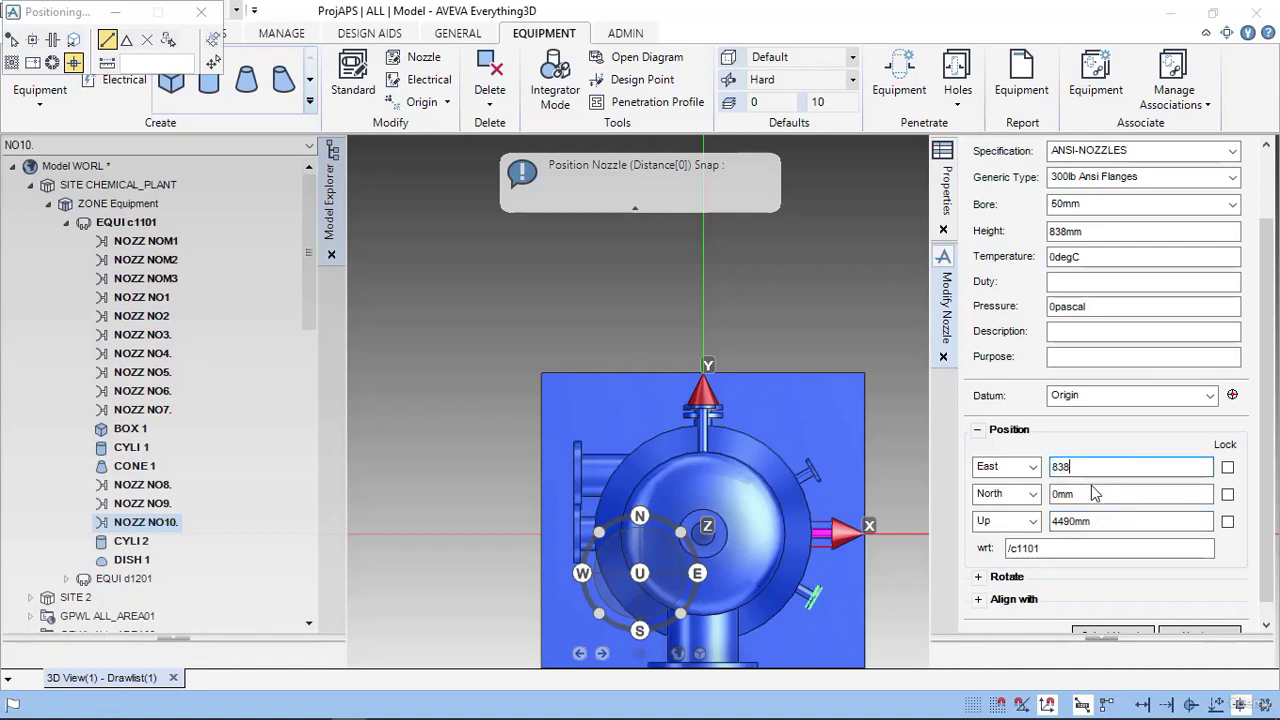
scroll(1000, 570, down, 1)
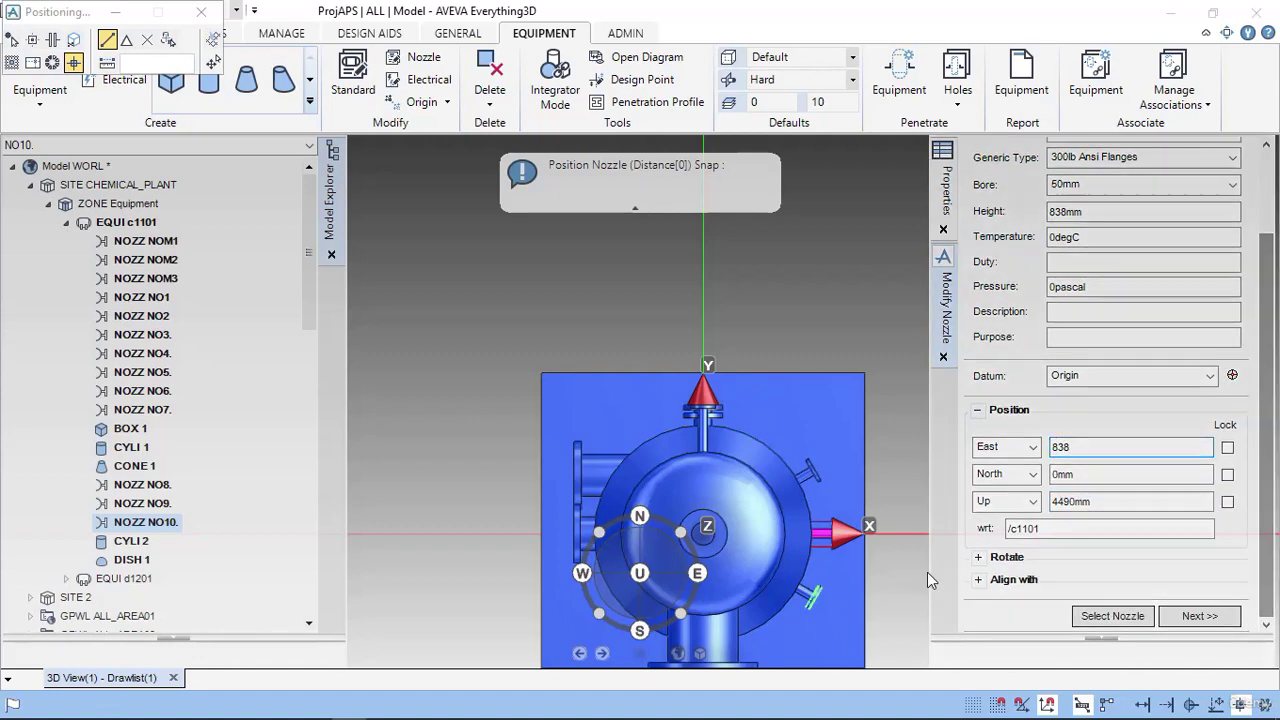
key(Return)
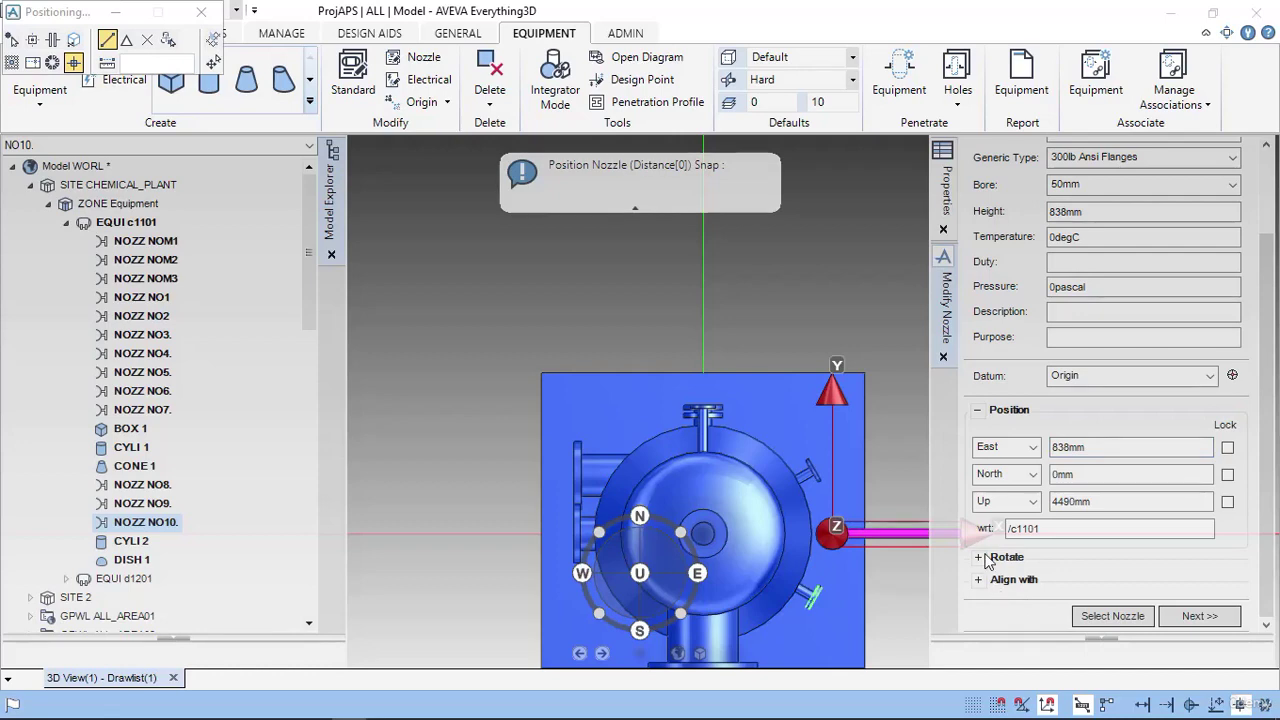
- Rotate nozzle NO10. about Z in two 90° turns so its body points toward the vessel, and finish its definition
click(980, 557)
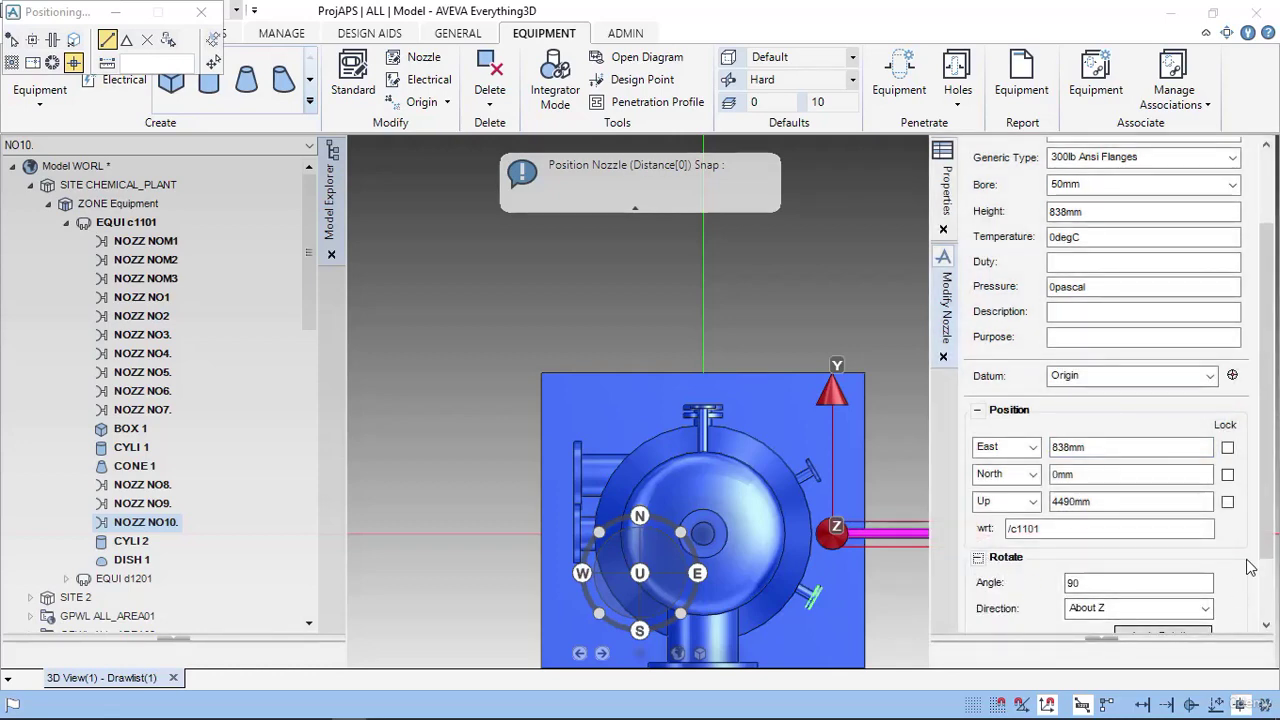
scroll(1155, 620, down, 1)
click(1137, 592)
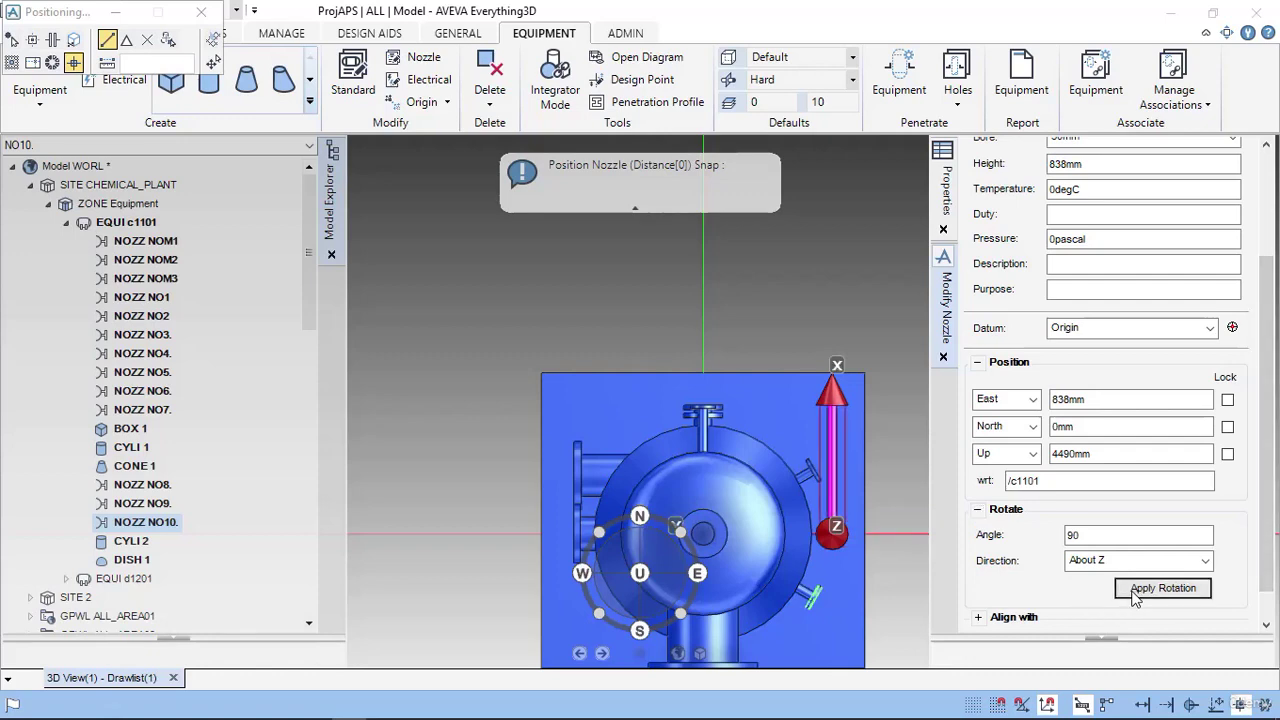
click(1137, 592)
scroll(1265, 582, down, 3)
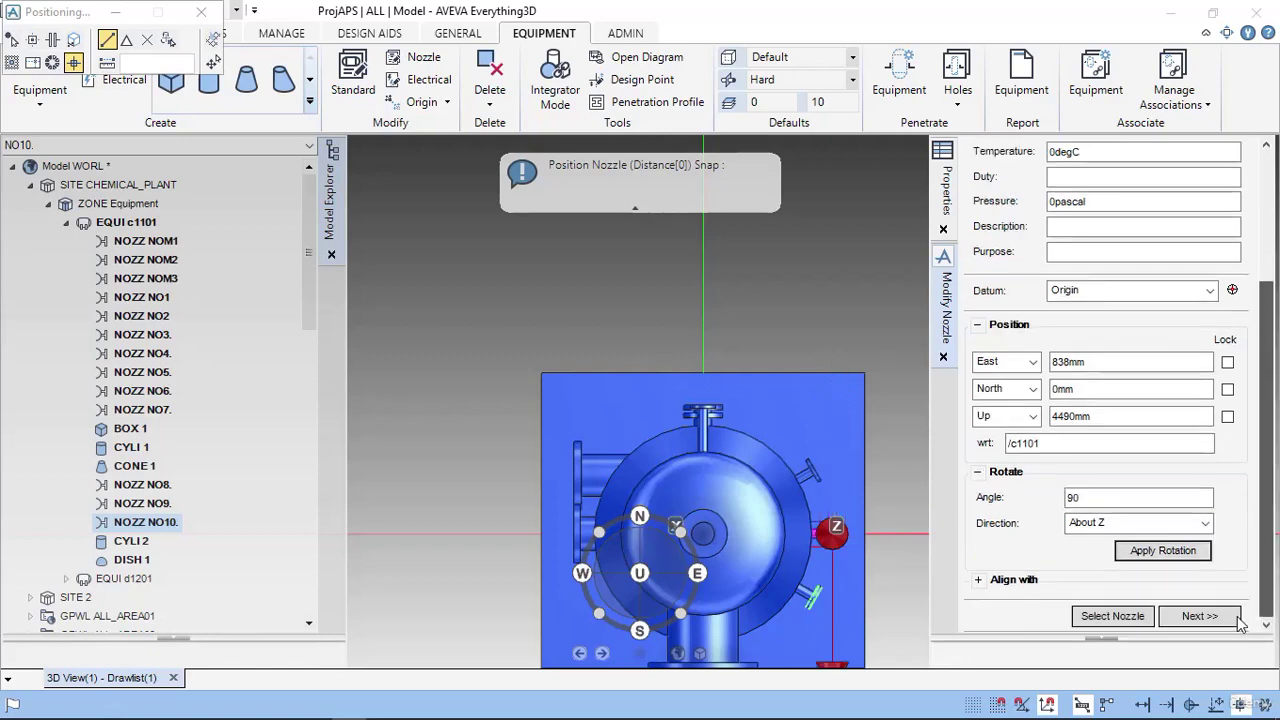
click(1203, 620)
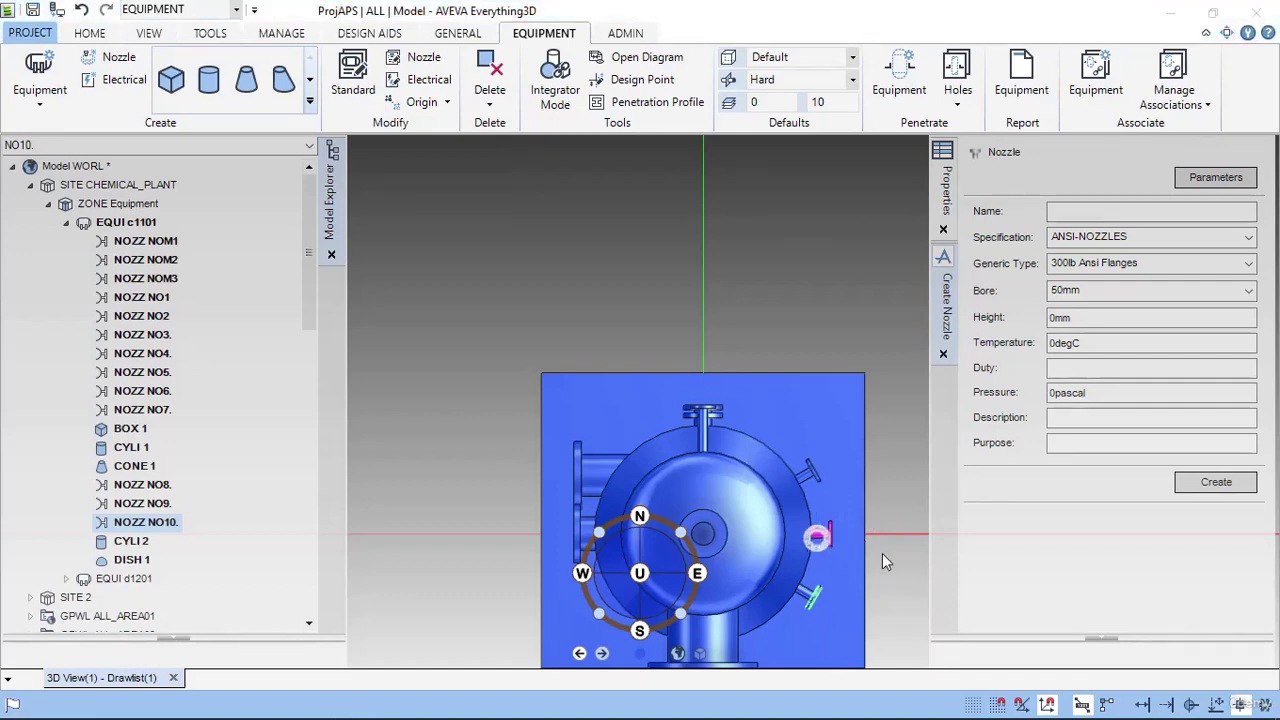
- Rotate nozzle NO10. by -30° around the centre of vessel c1101
right_click(882, 553)
click(904, 545)
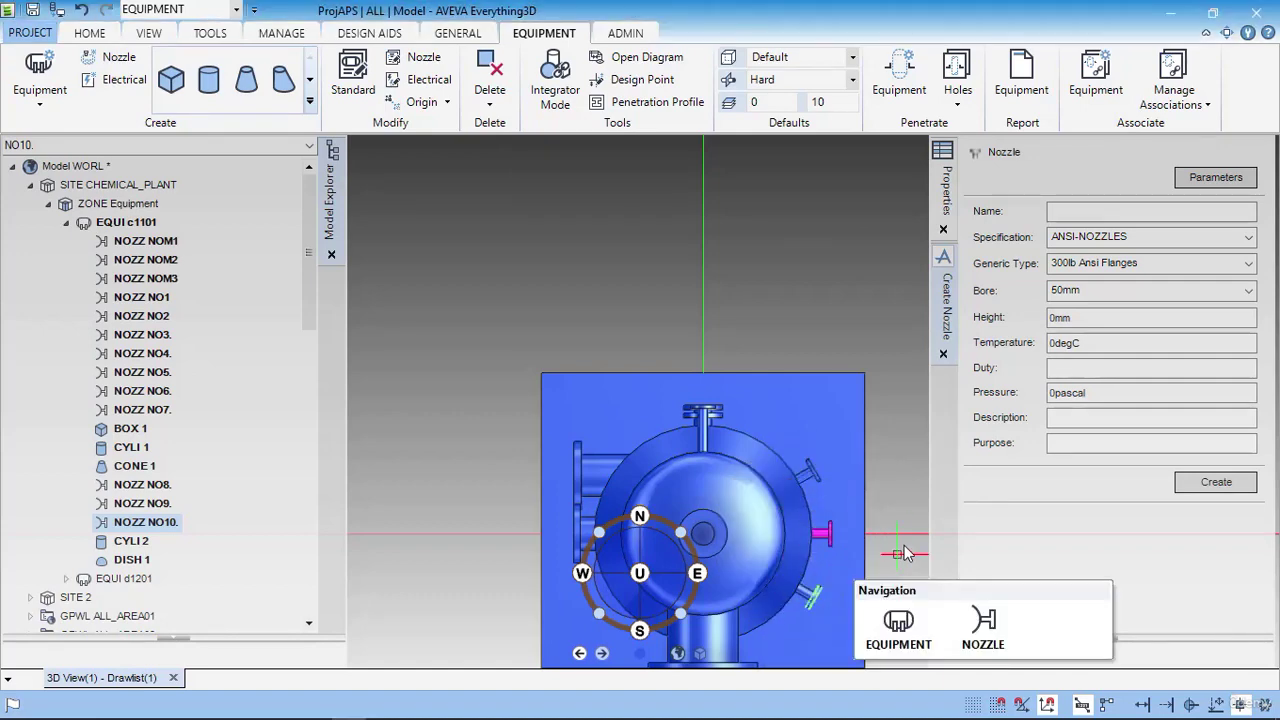
click(983, 625)
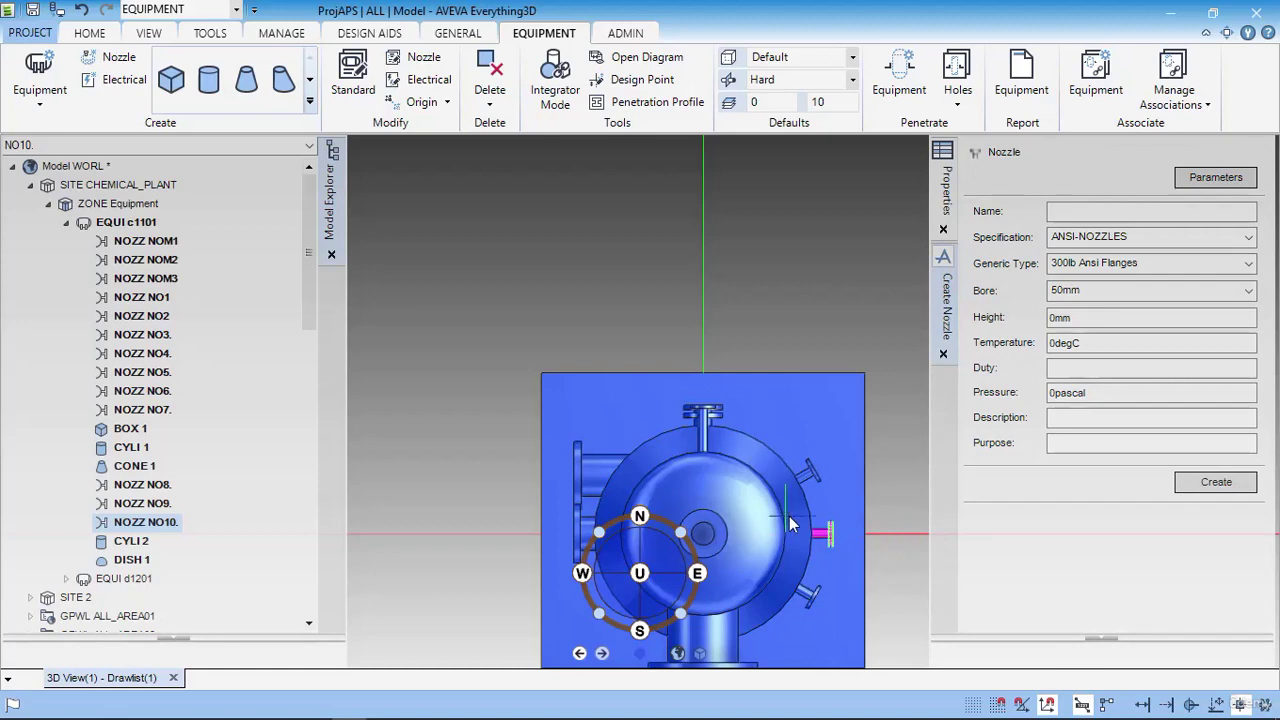
right_click(820, 537)
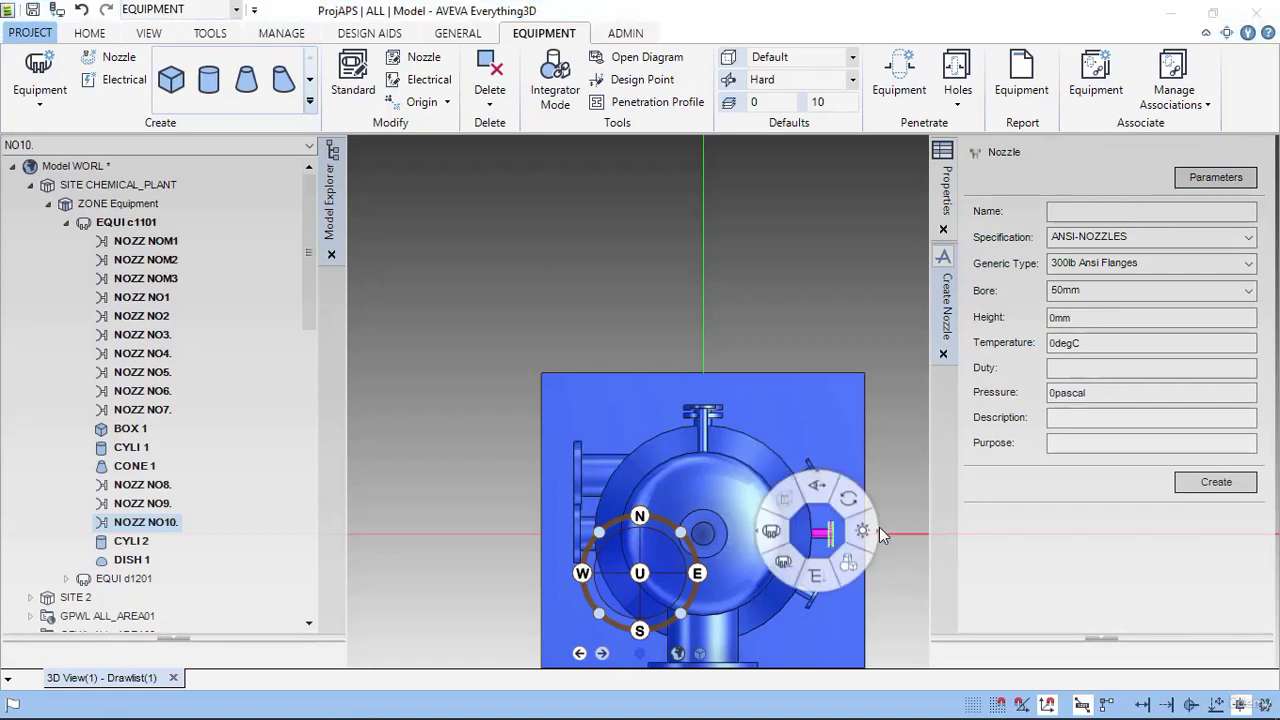
click(902, 540)
click(926, 603)
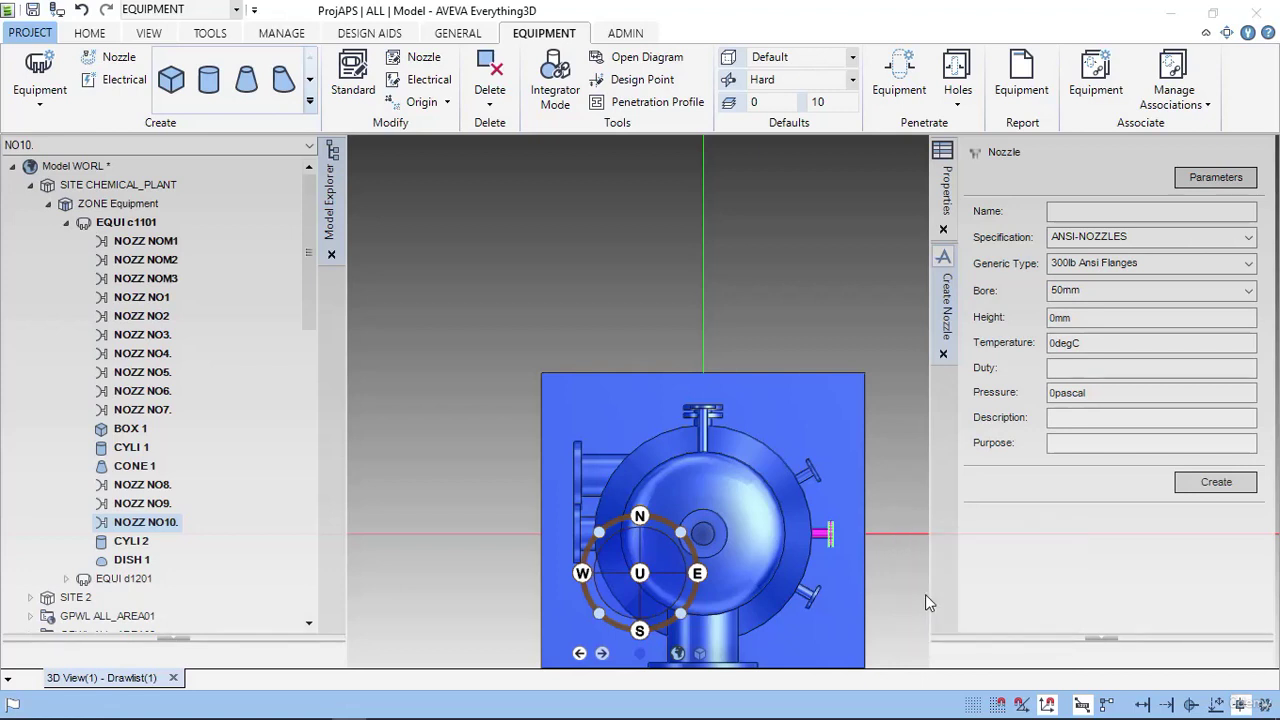
click(709, 536)
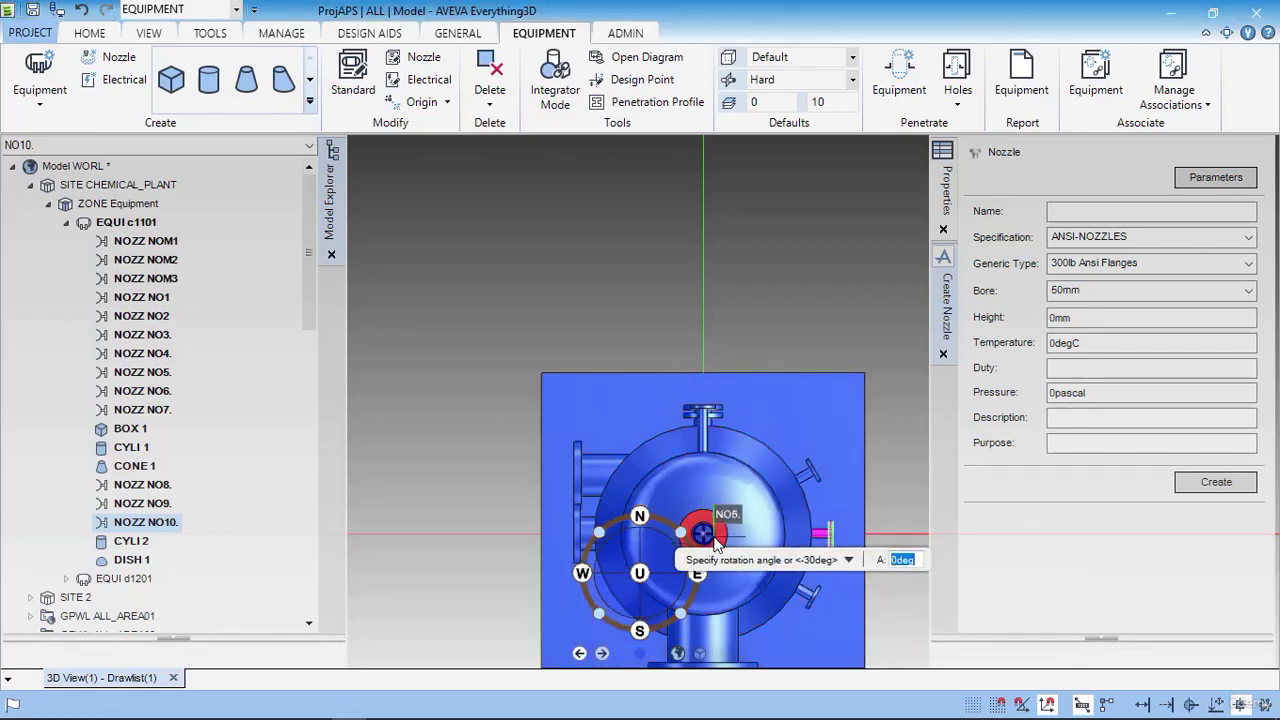
text(-30)
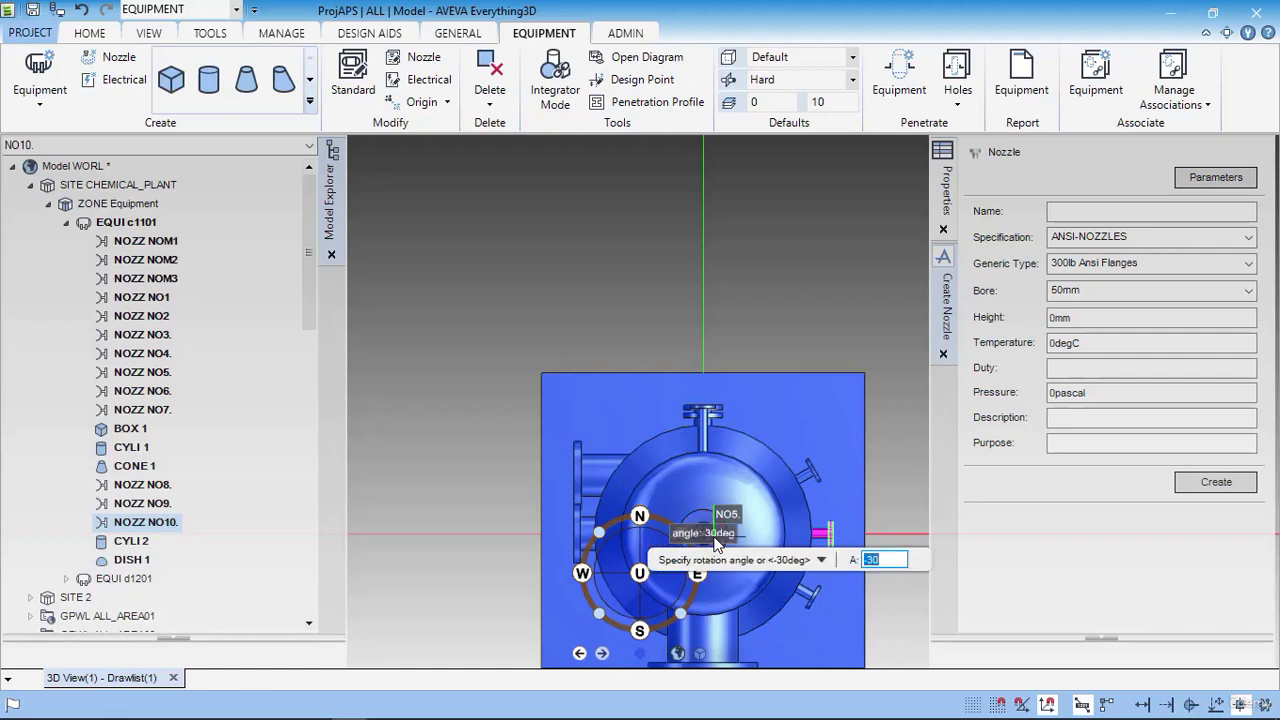
key(Return)
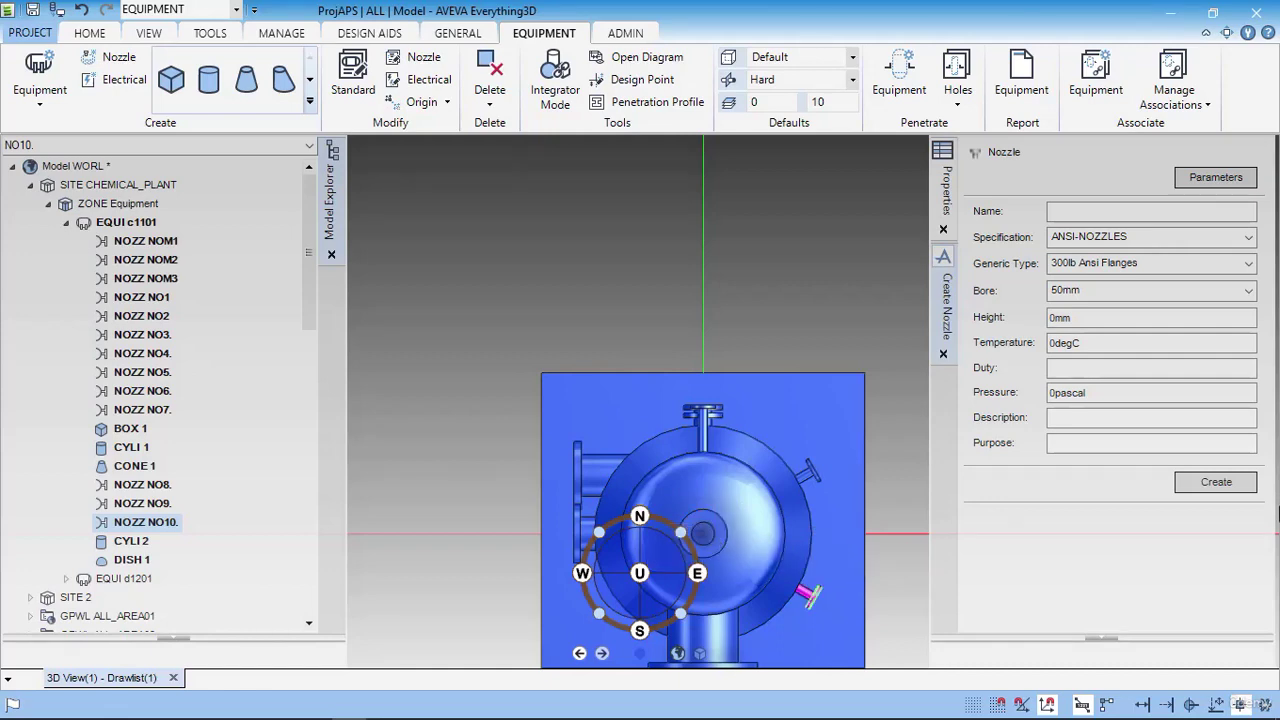
- Look up nozzle N11's size in the drawing's nozzle specification, name the new nozzle NO11 and set its bore to 40 mm
key(alt+Tab)
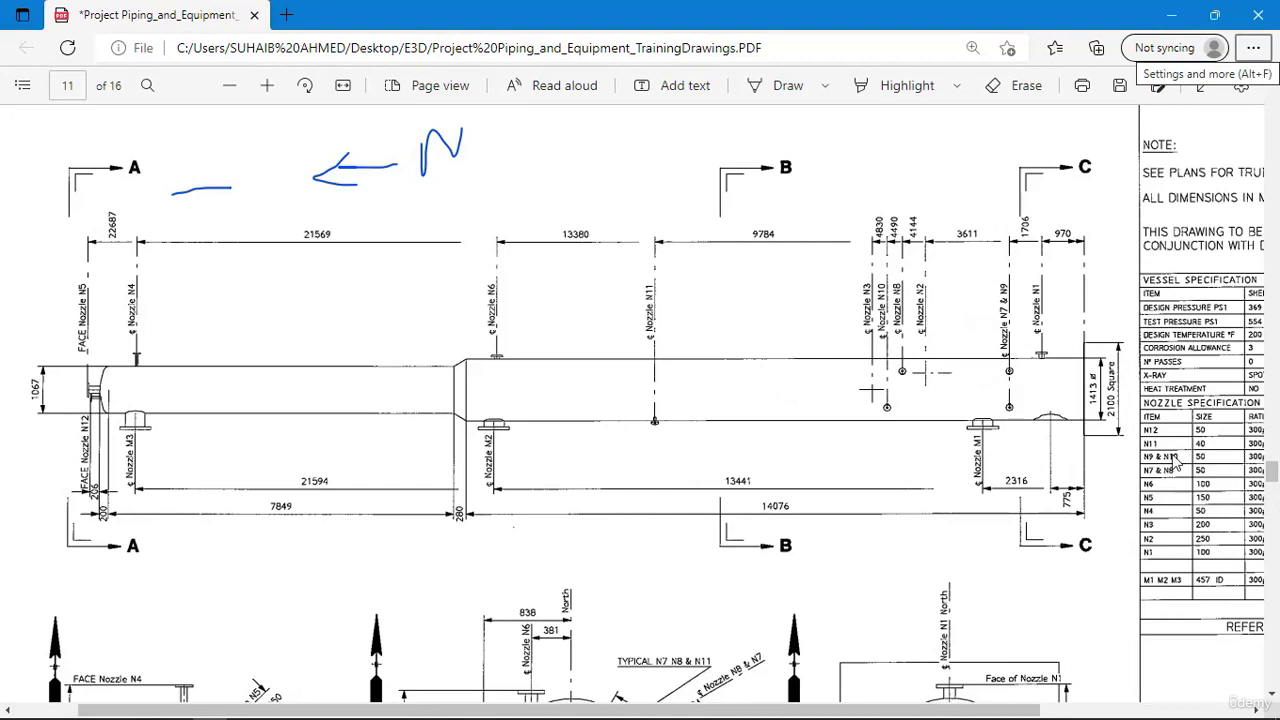
ctrl+scroll(1178, 458, up, 2)
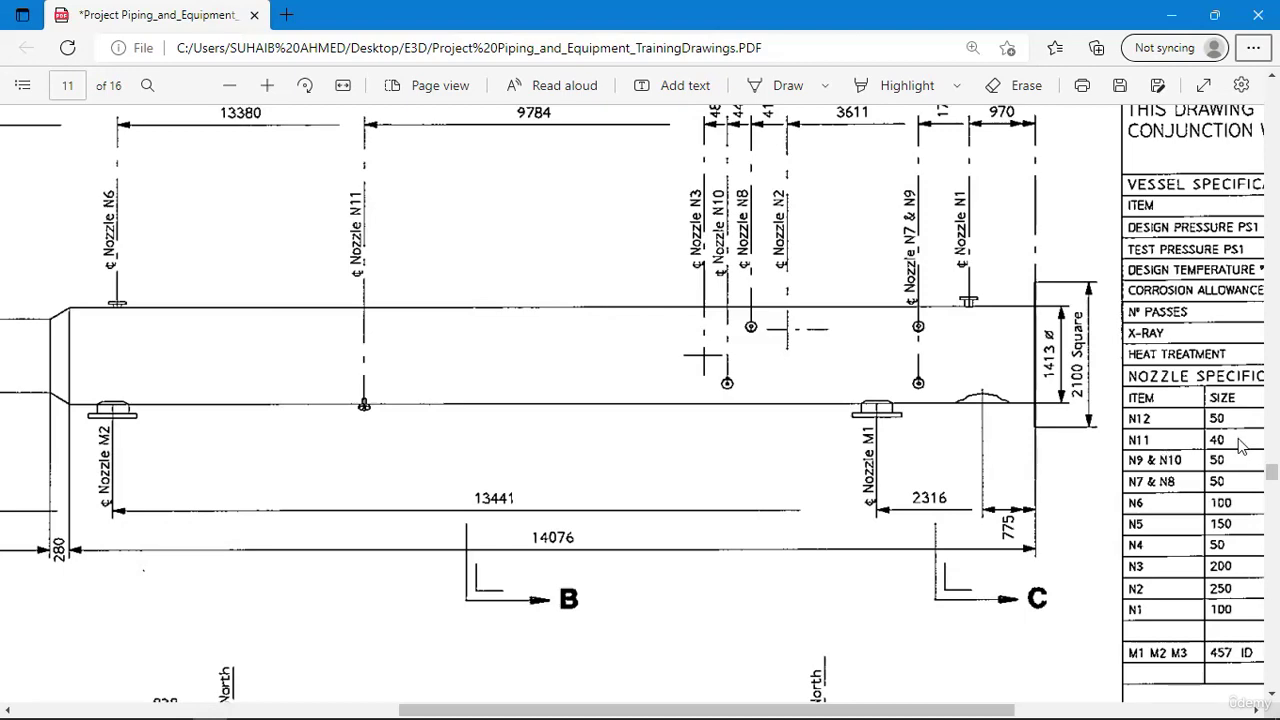
key(alt+Tab)
click(1098, 214)
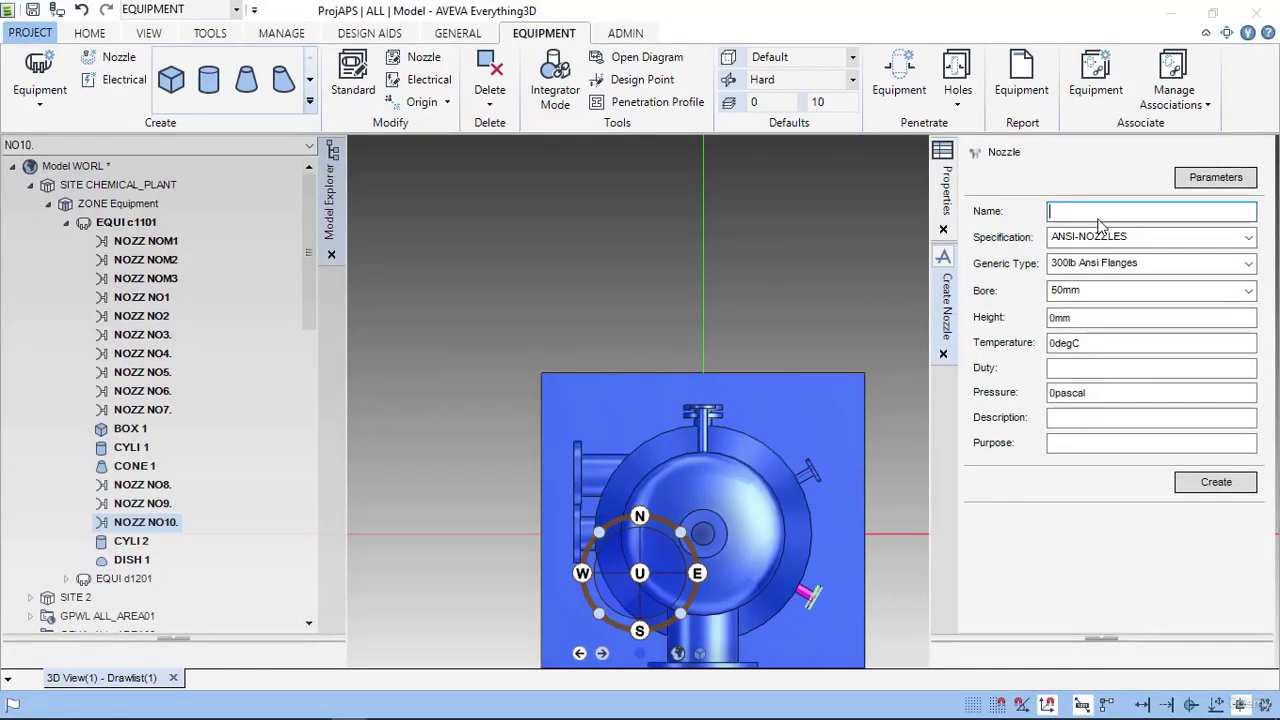
text(NO11)
click(1248, 290)
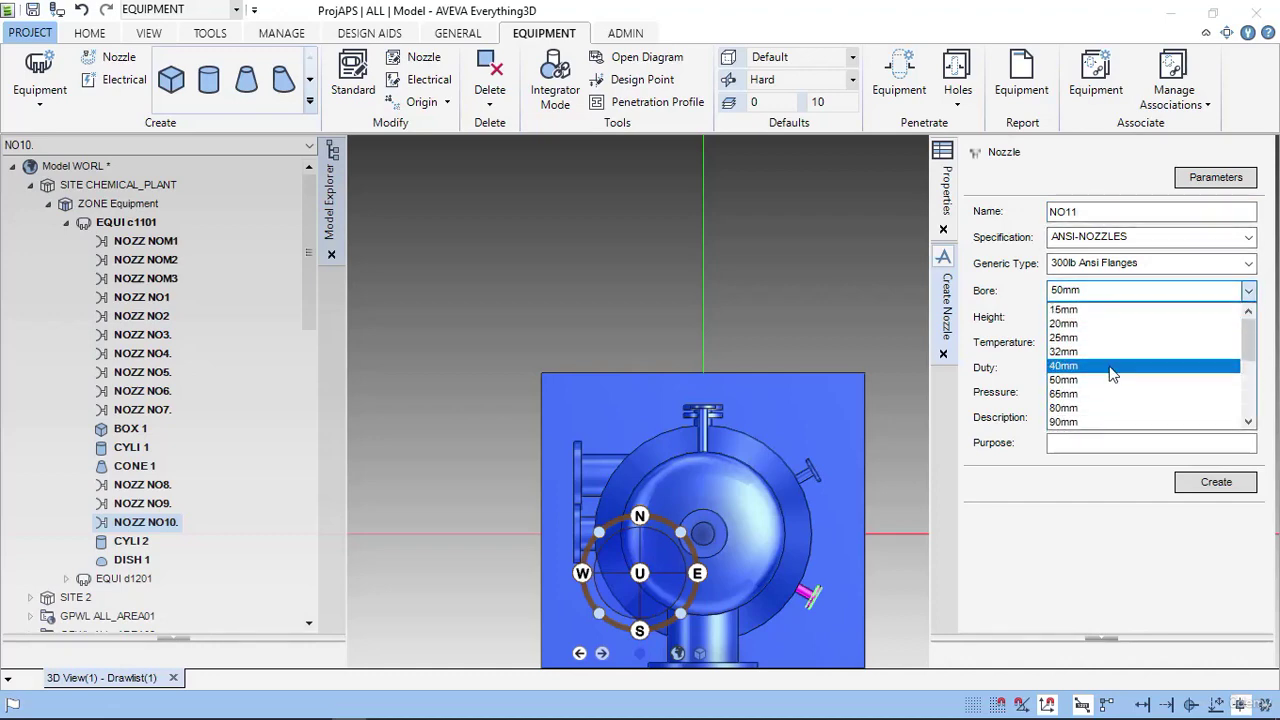
click(1110, 365)
- Check nozzle N11's offset and angle in the drawing's section B-B plan, and create NO11 with a height of 838 mm
key(alt+Tab)
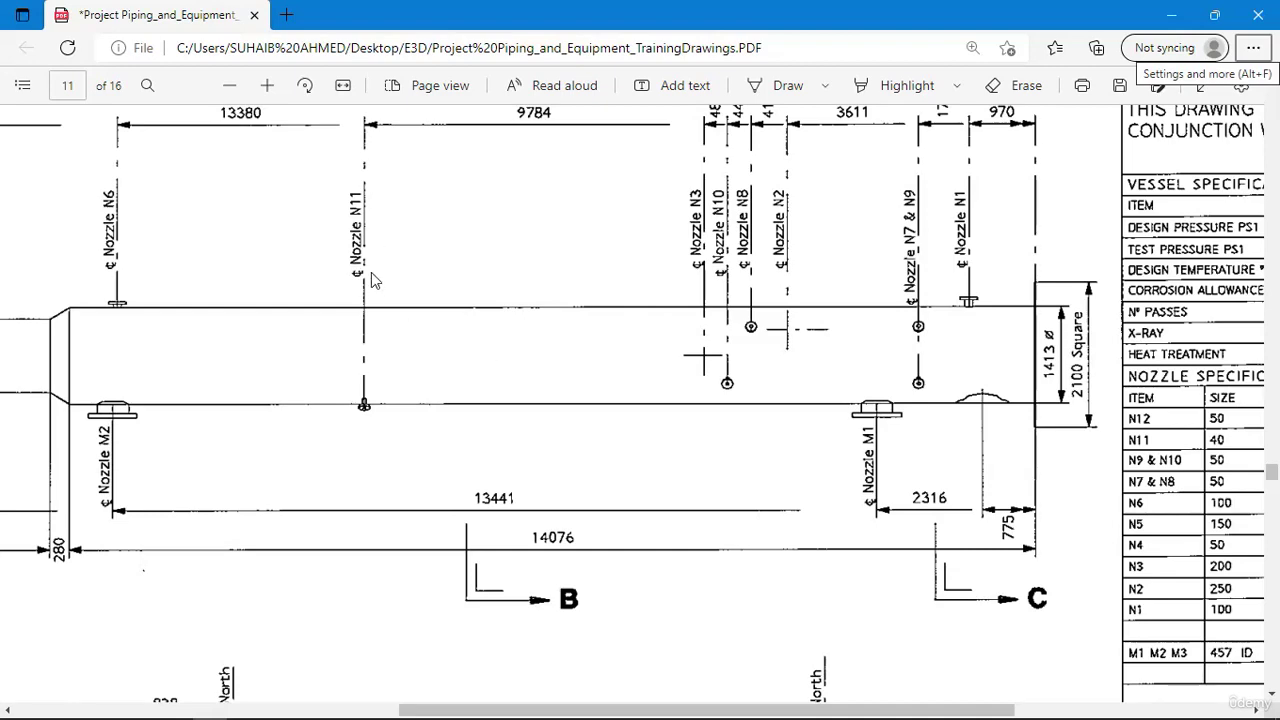
scroll(380, 320, down, 5)
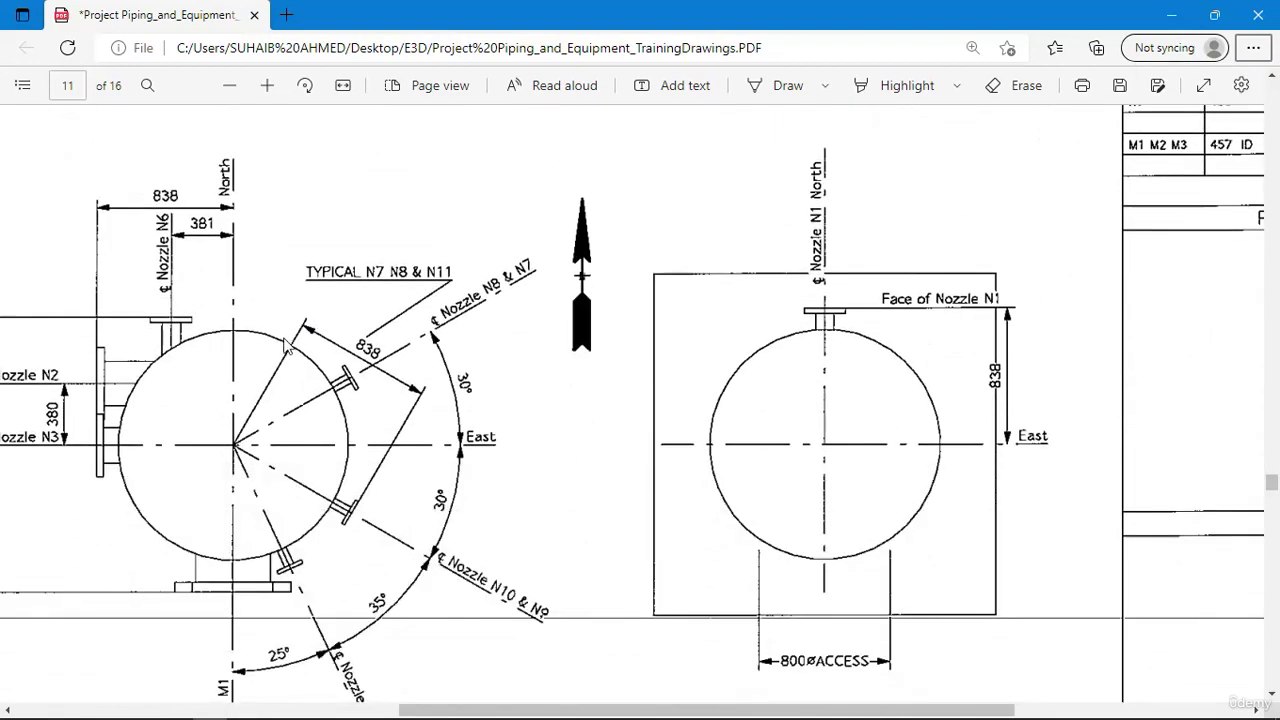
scroll(466, 611, down, 3)
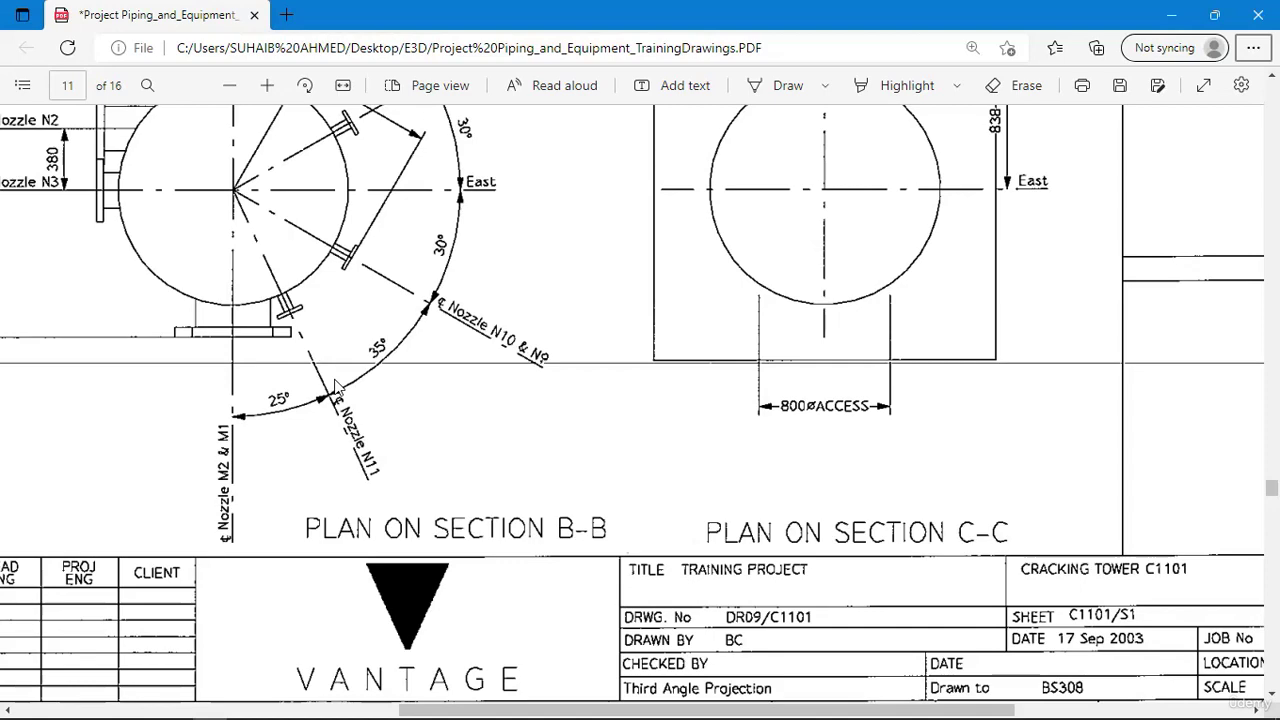
scroll(395, 314, up, 3)
scroll(371, 314, down, 3)
key(alt+Tab)
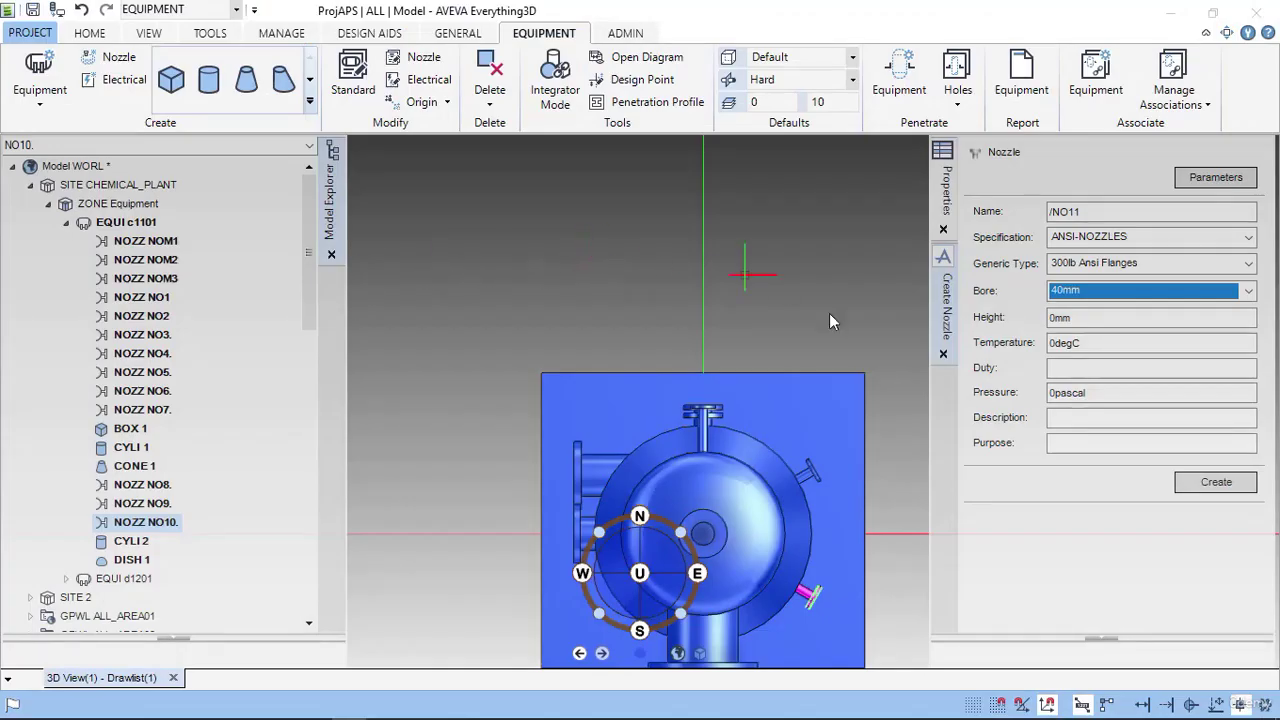
click(1077, 320)
text(838)
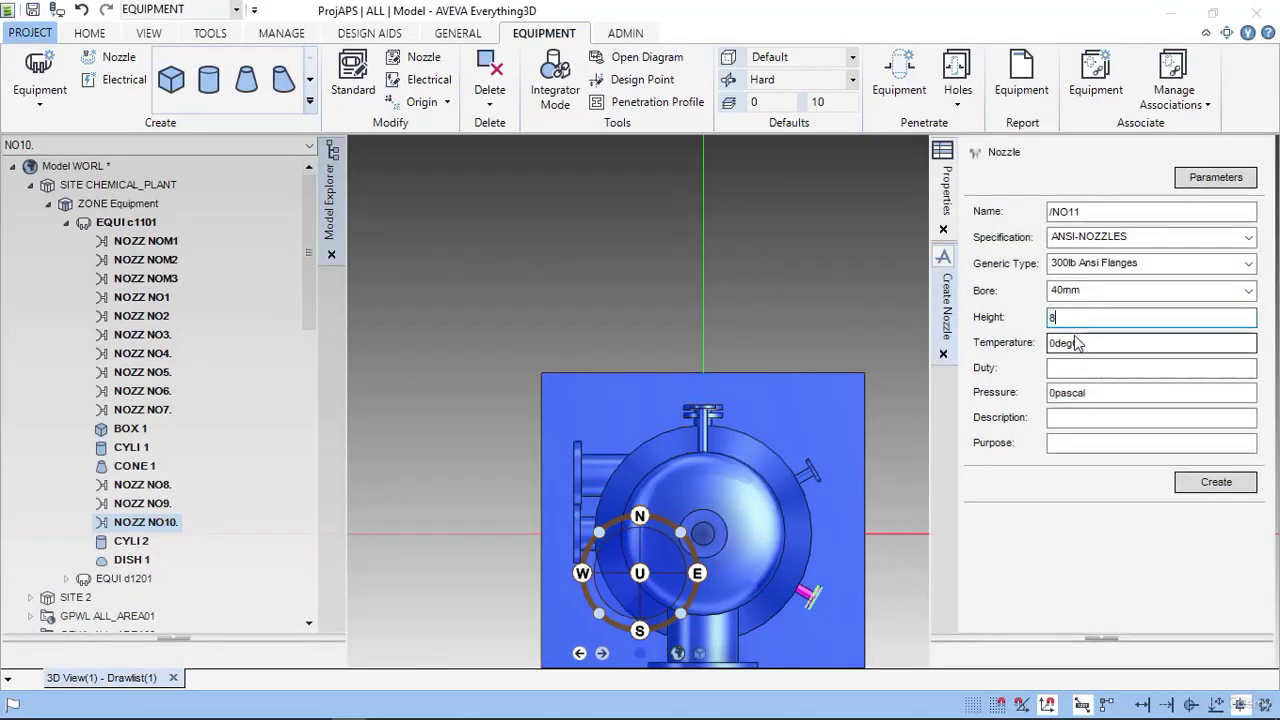
click(1216, 481)
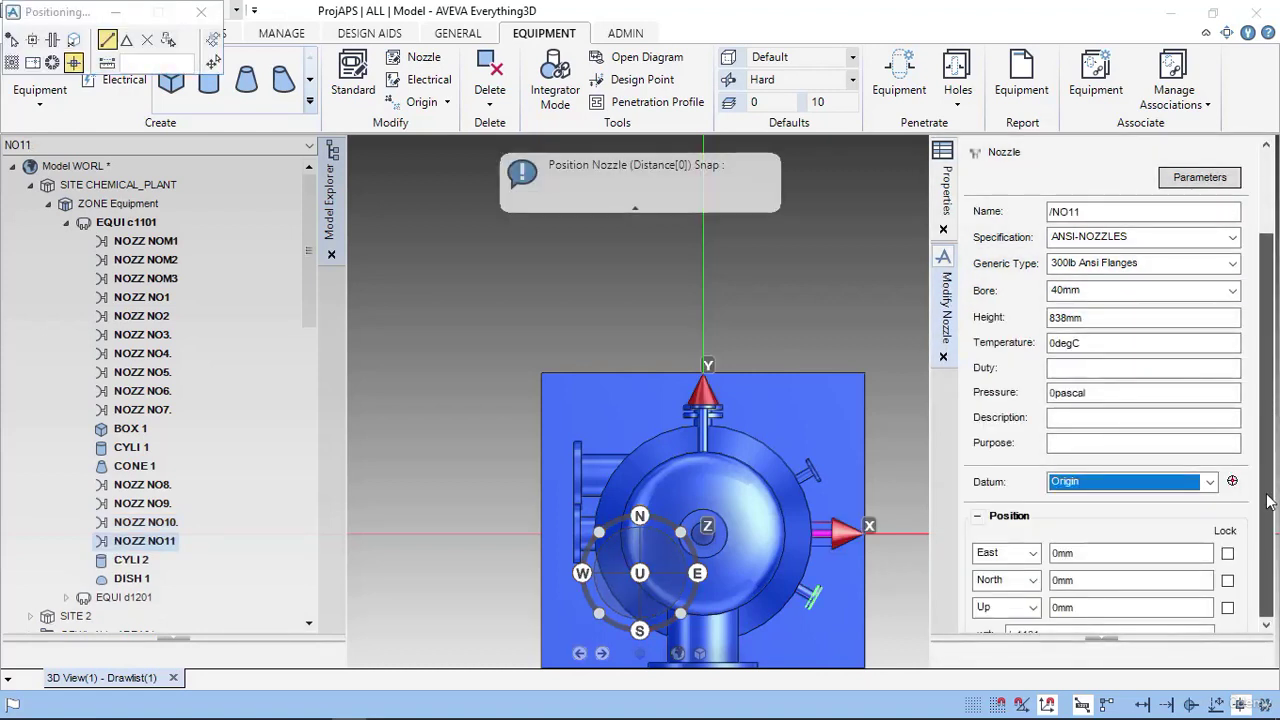
- Look up nozzle N11's elevation in the vessel drawing and set NO11's Up position to 9784 mm relative to c1101
scroll(1274, 390, down, 3)
key(alt+Tab)
scroll(783, 411, up, 10)
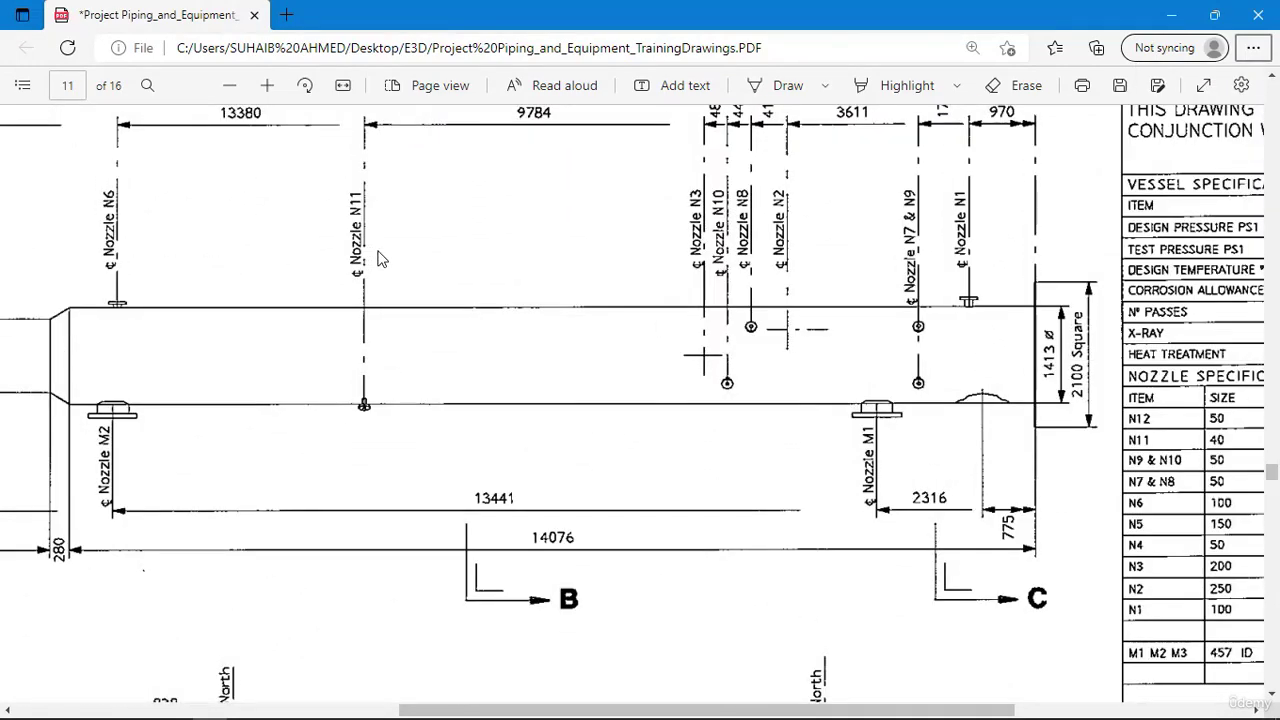
key(alt+Tab)
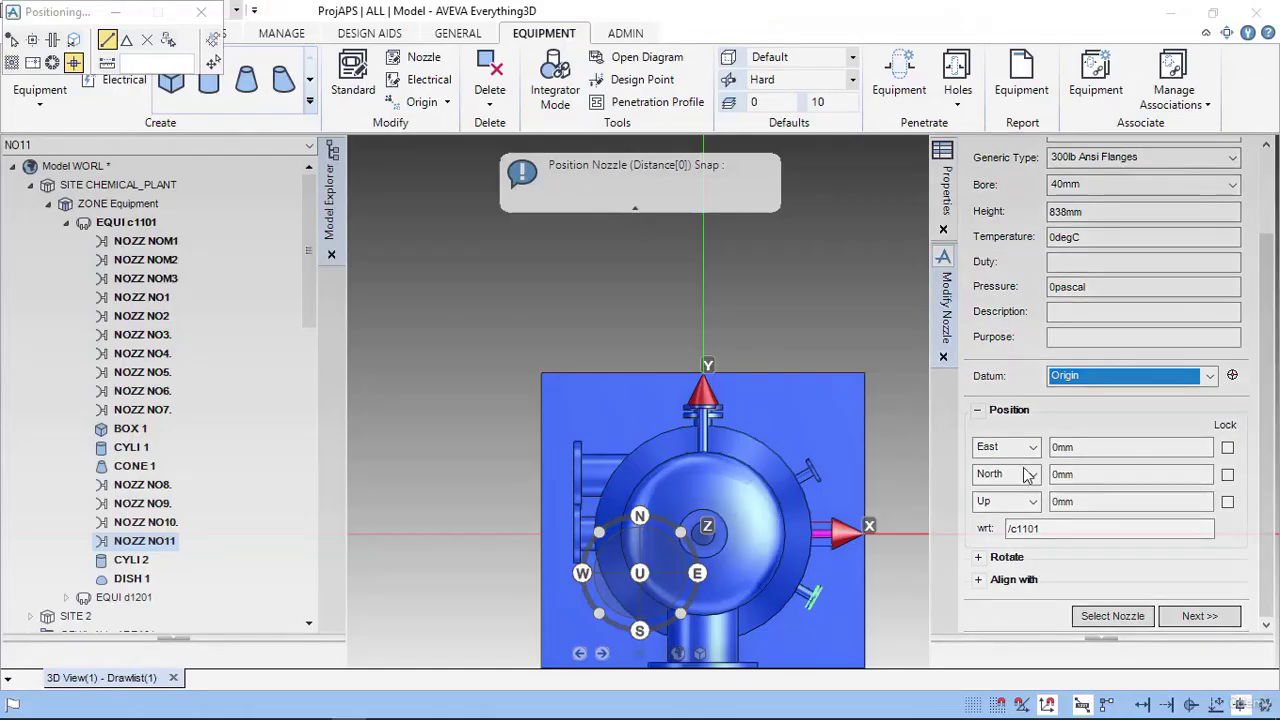
click(1100, 502)
double_click(1100, 502)
text(9784)
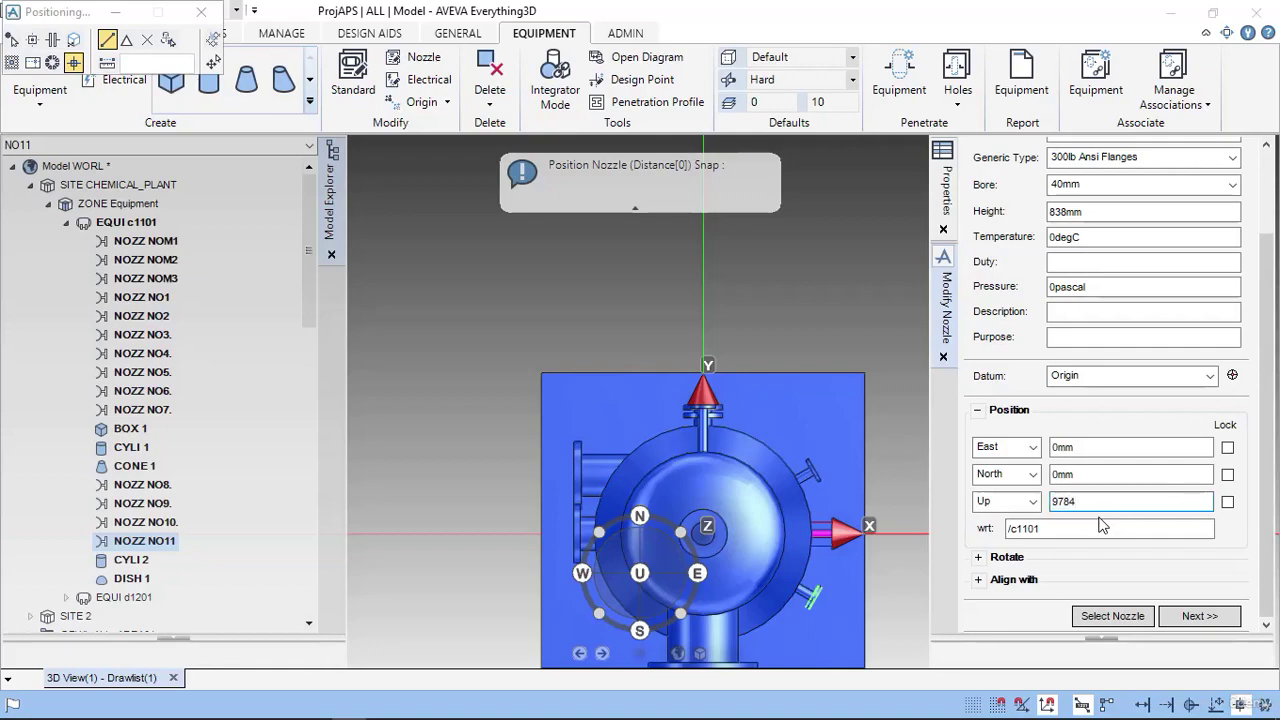
- Check nozzle N11's radial offset in the section B-B plan and set NO11's East position to 838 mm
key(alt+Tab)
scroll(830, 435, down, 5)
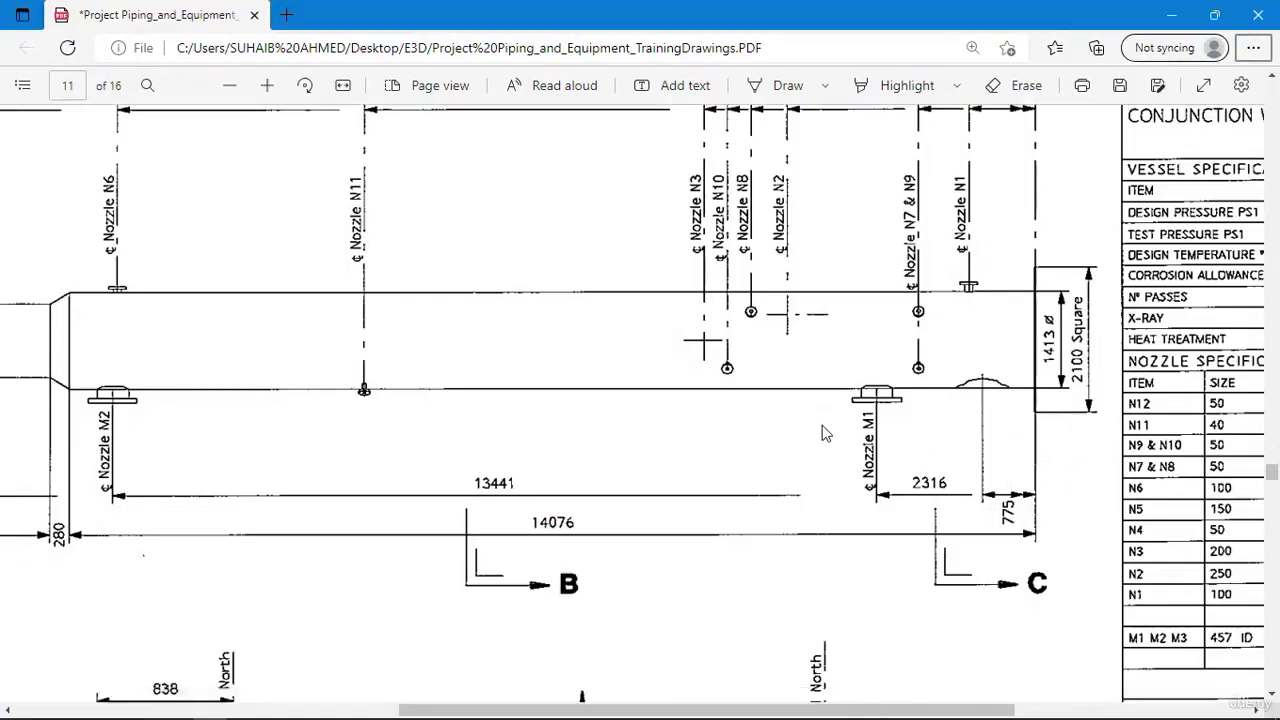
scroll(823, 432, down, 3)
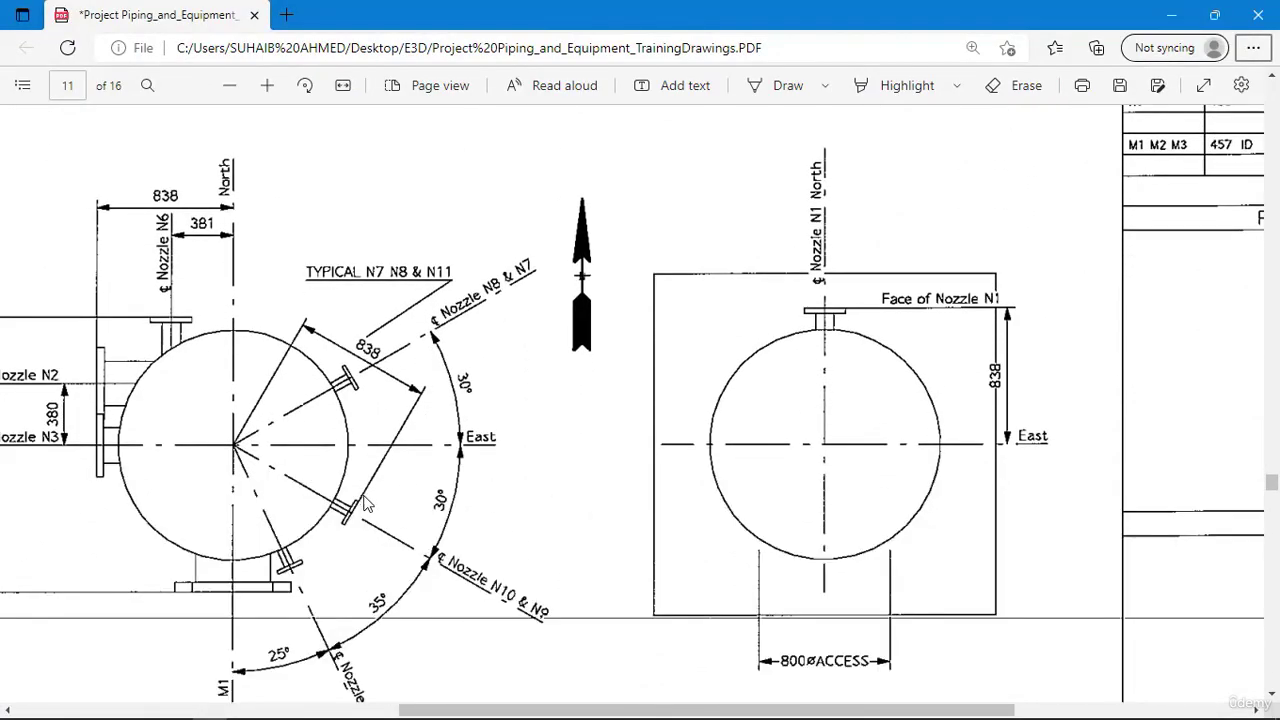
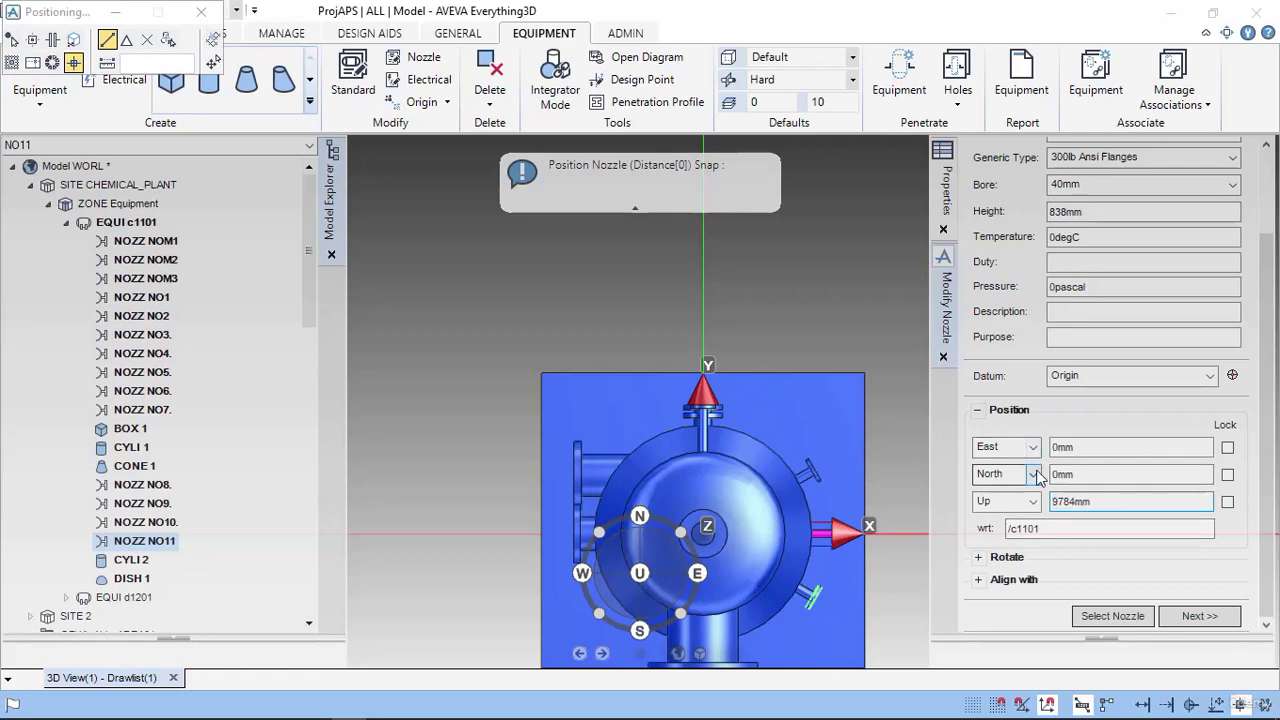
key(alt+Tab)
scroll(480, 486, down, 2)
scroll(480, 486, up, 3)
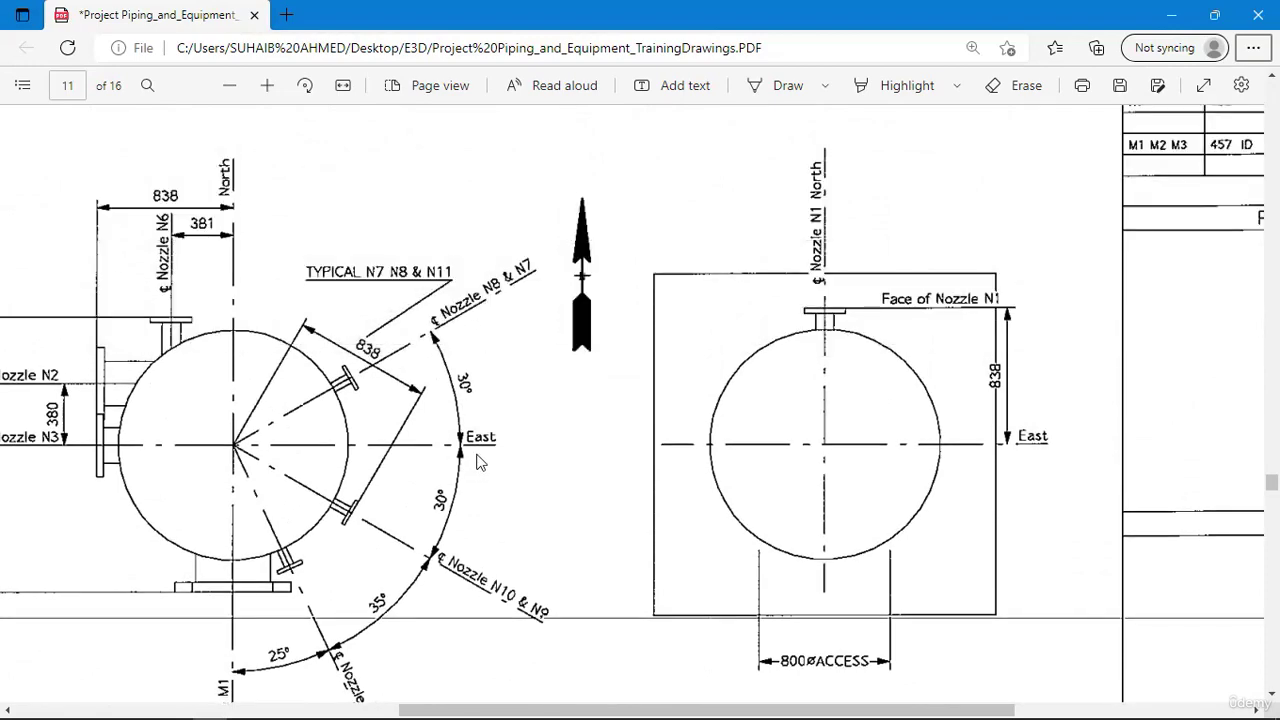
key(alt+Tab)
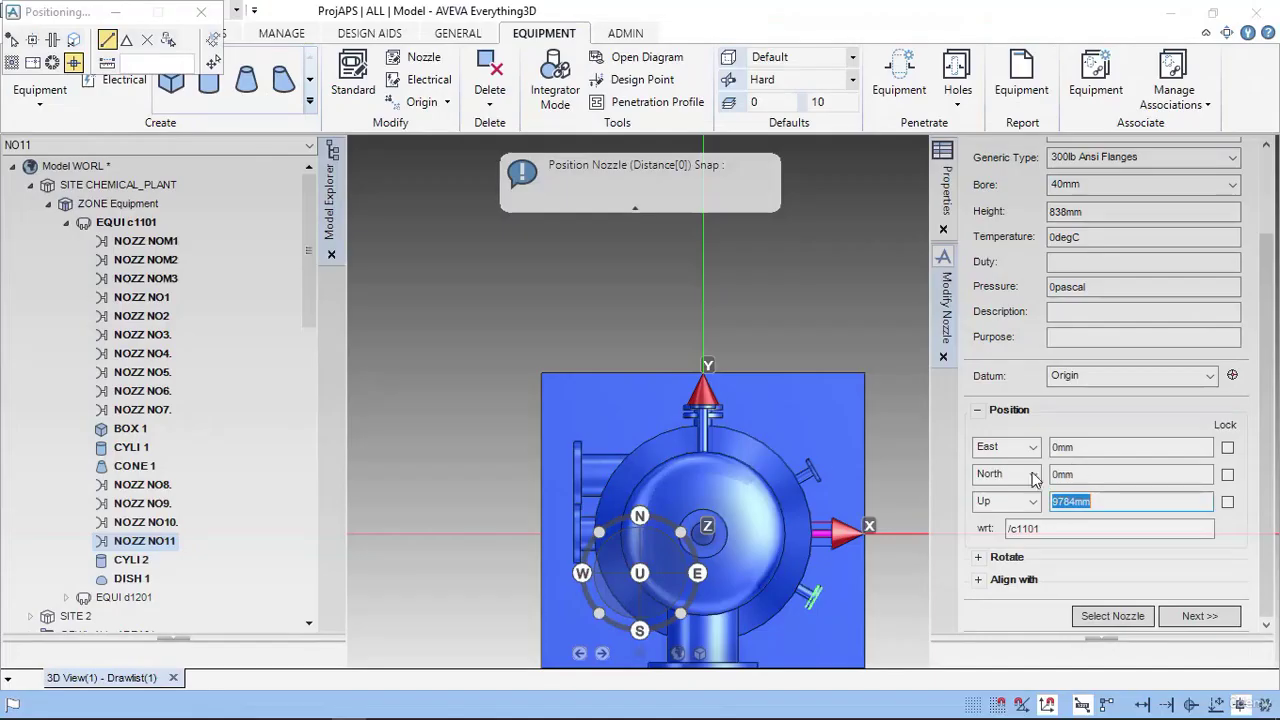
click(1075, 452)
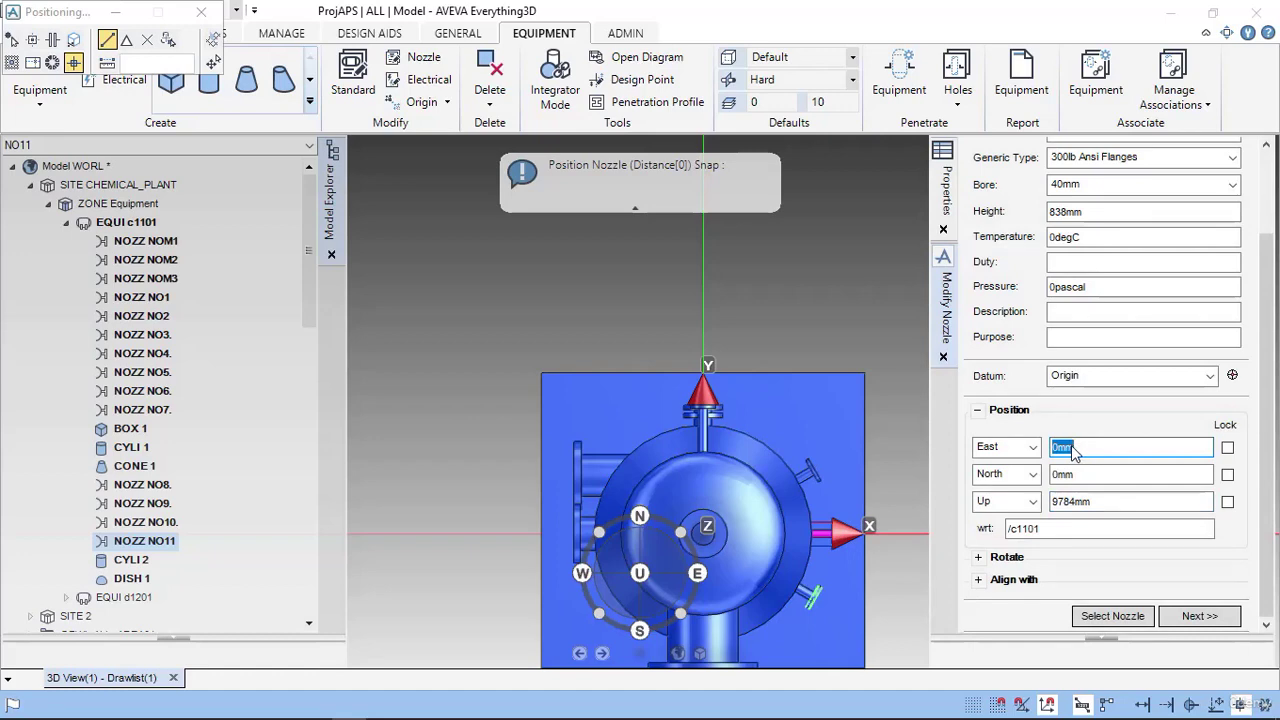
text(838)
key(Return)
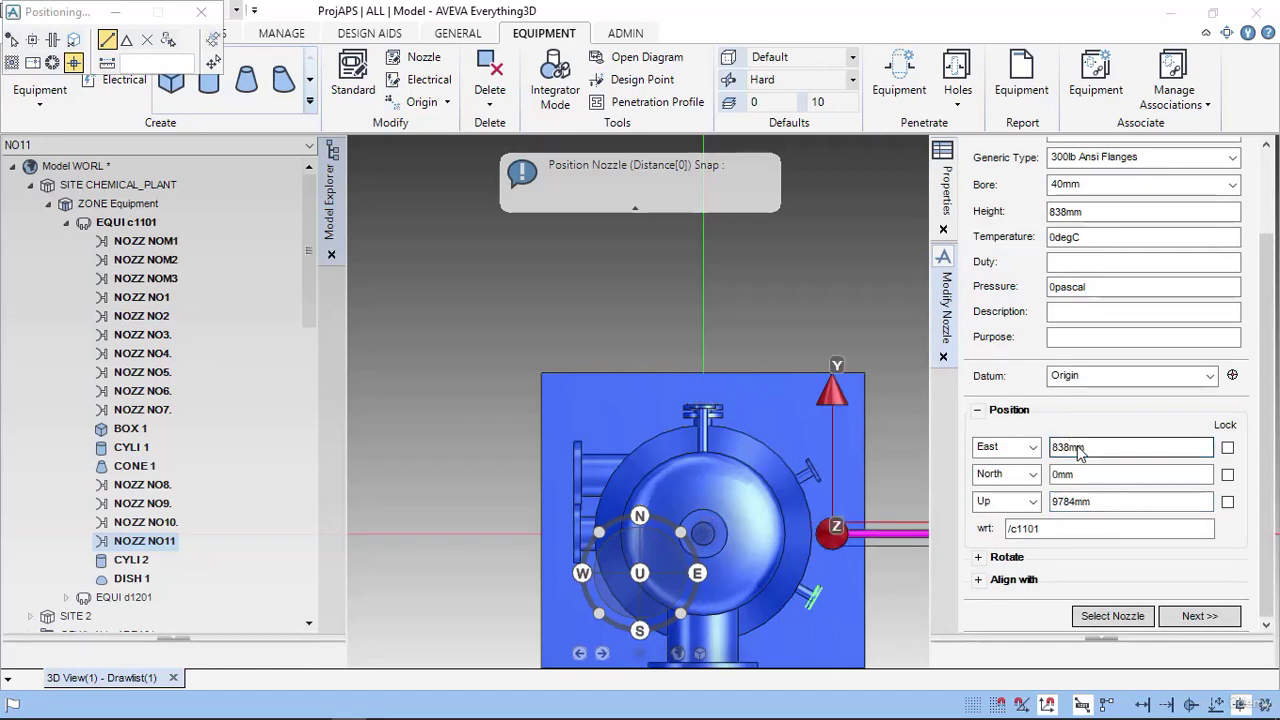
- Rotate nozzle NO11 about Z in two 90° turns so its body points toward the vessel, and finish its definition
click(978, 557)
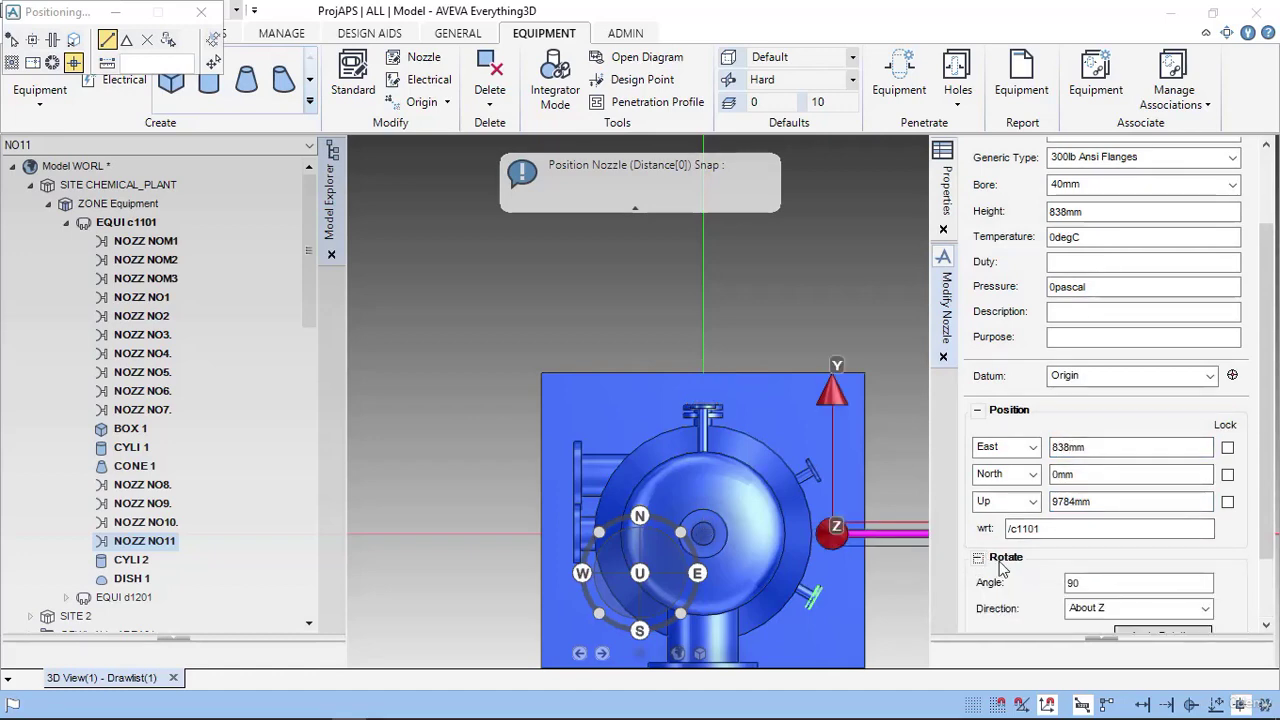
scroll(1187, 628, down, 1)
click(1187, 628)
click(1186, 627)
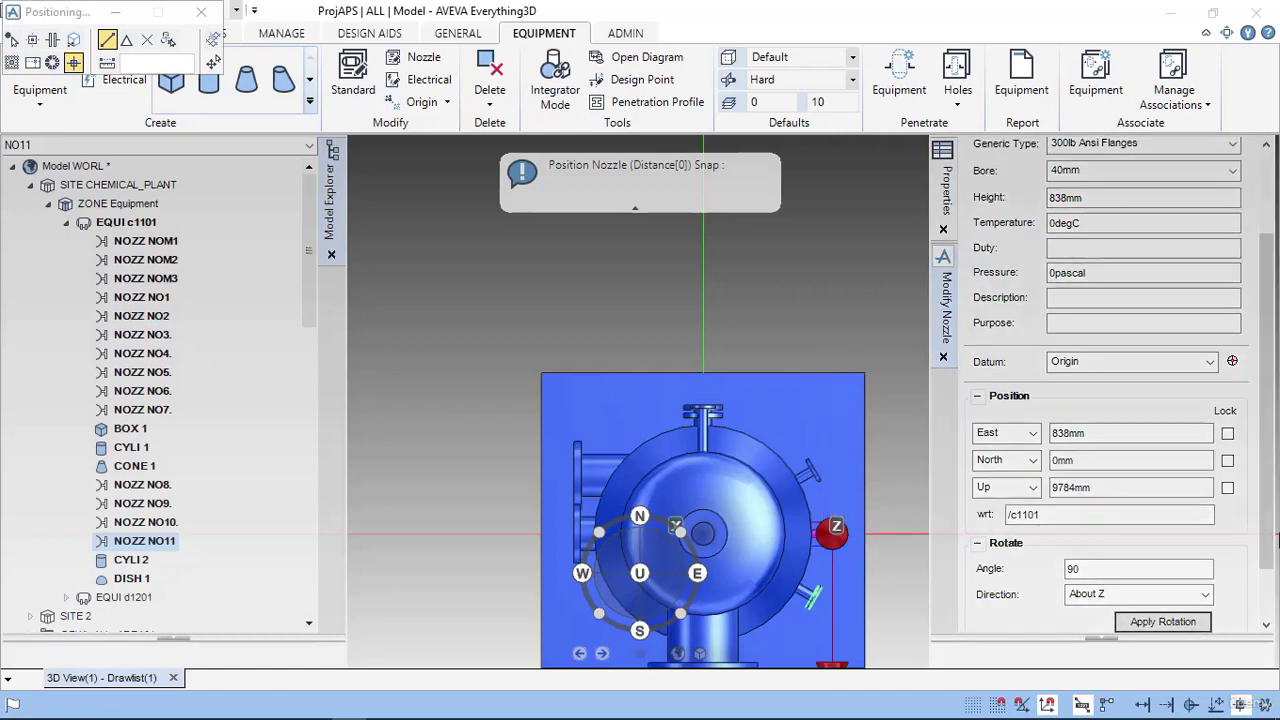
scroll(1265, 566, down, 2)
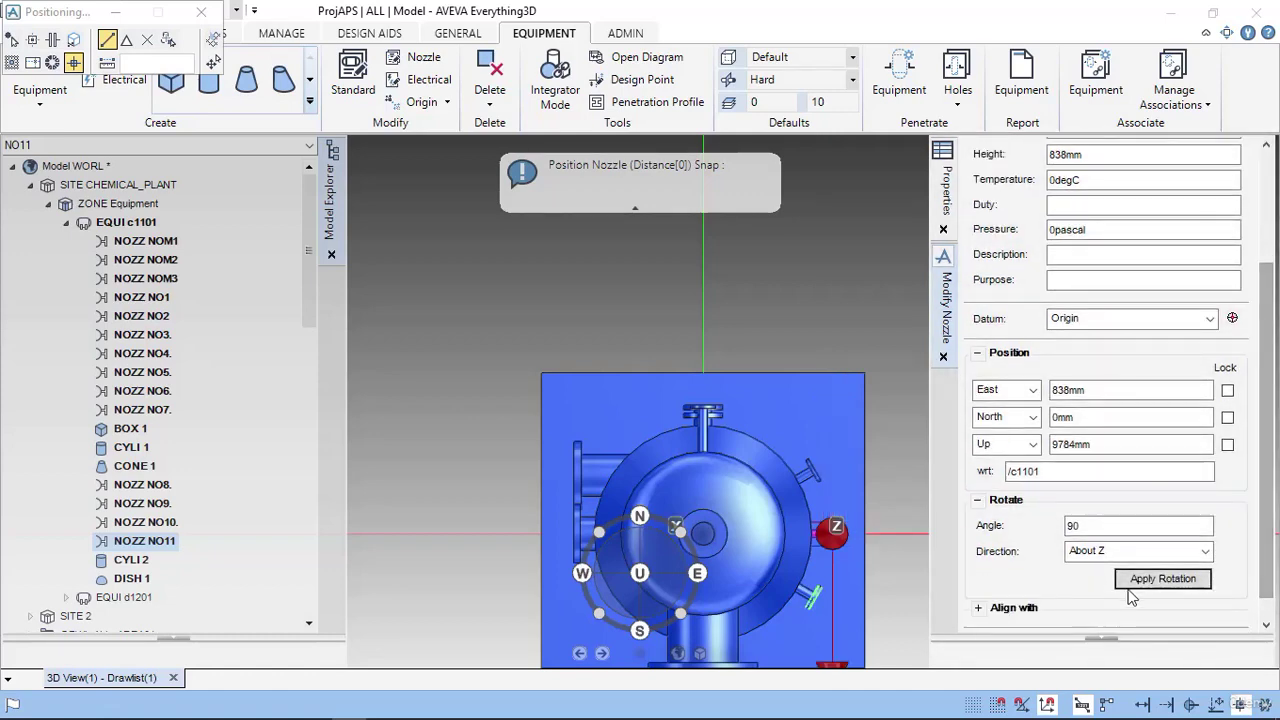
scroll(1265, 560, down, 2)
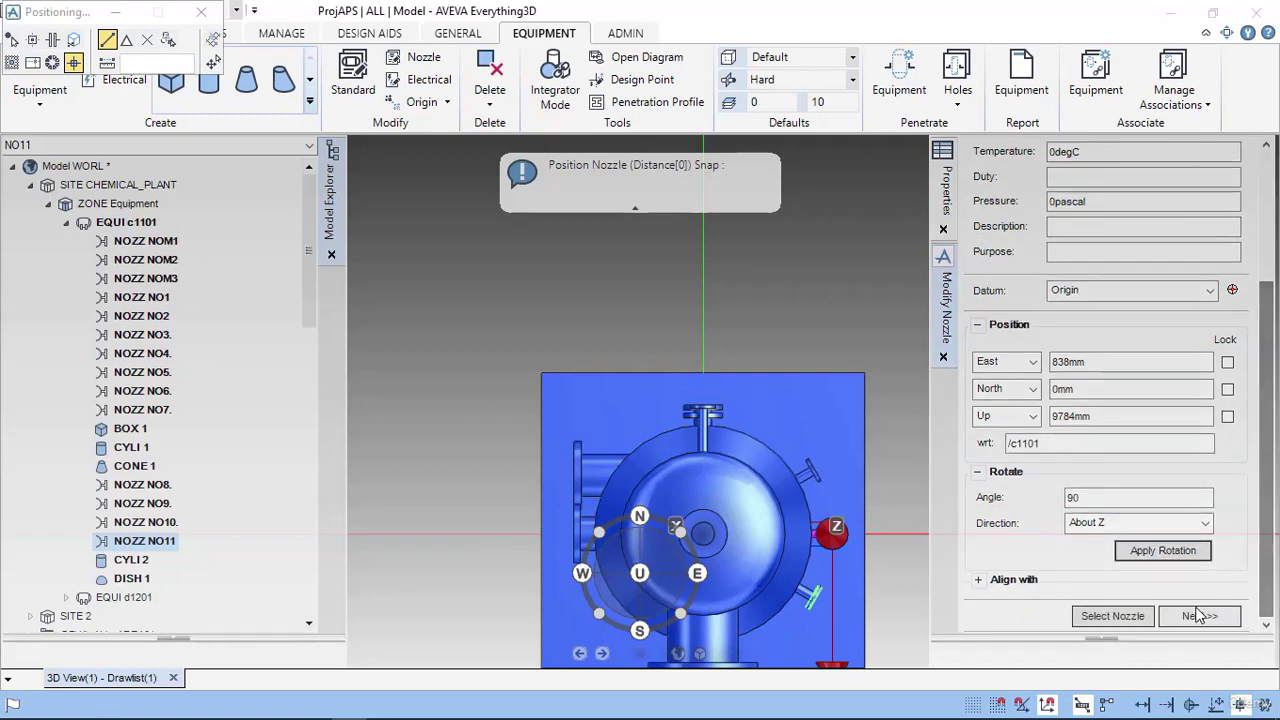
click(1200, 617)
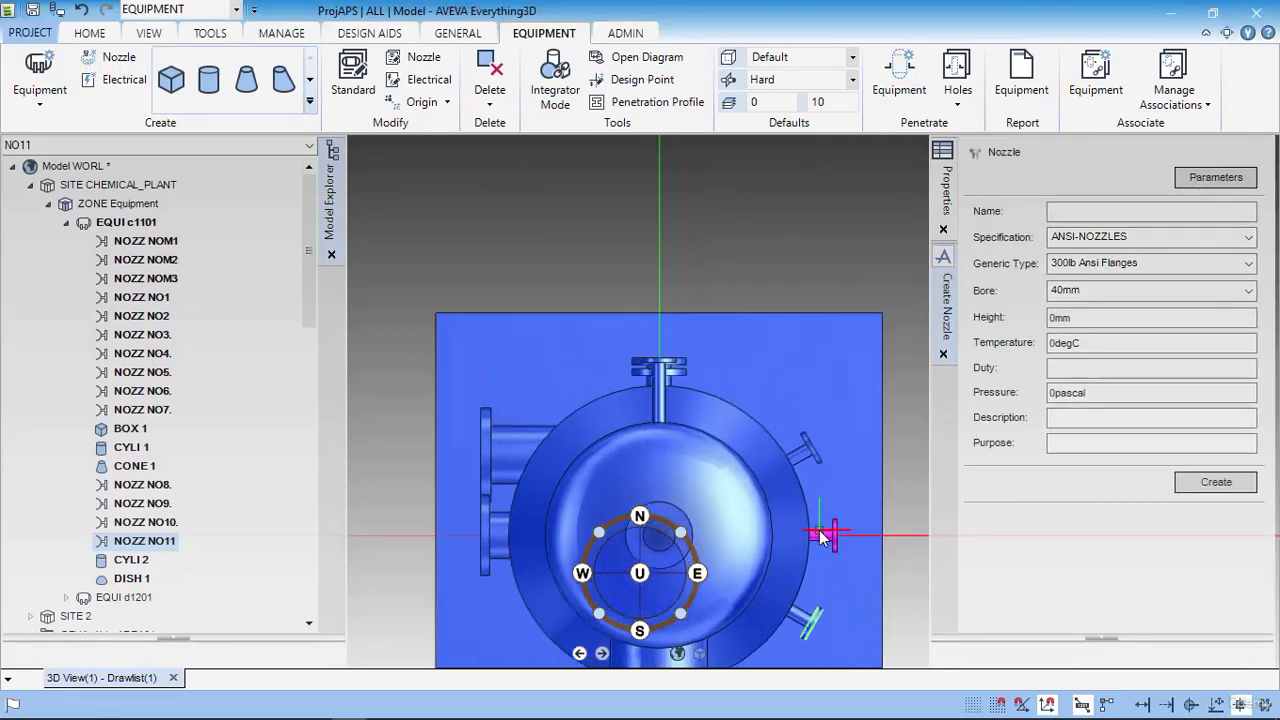
- Check nozzle N11's angle from east in the section B-B plan and rotate NO11 by -65° around the centre of vessel c1101
key(alt+Tab)
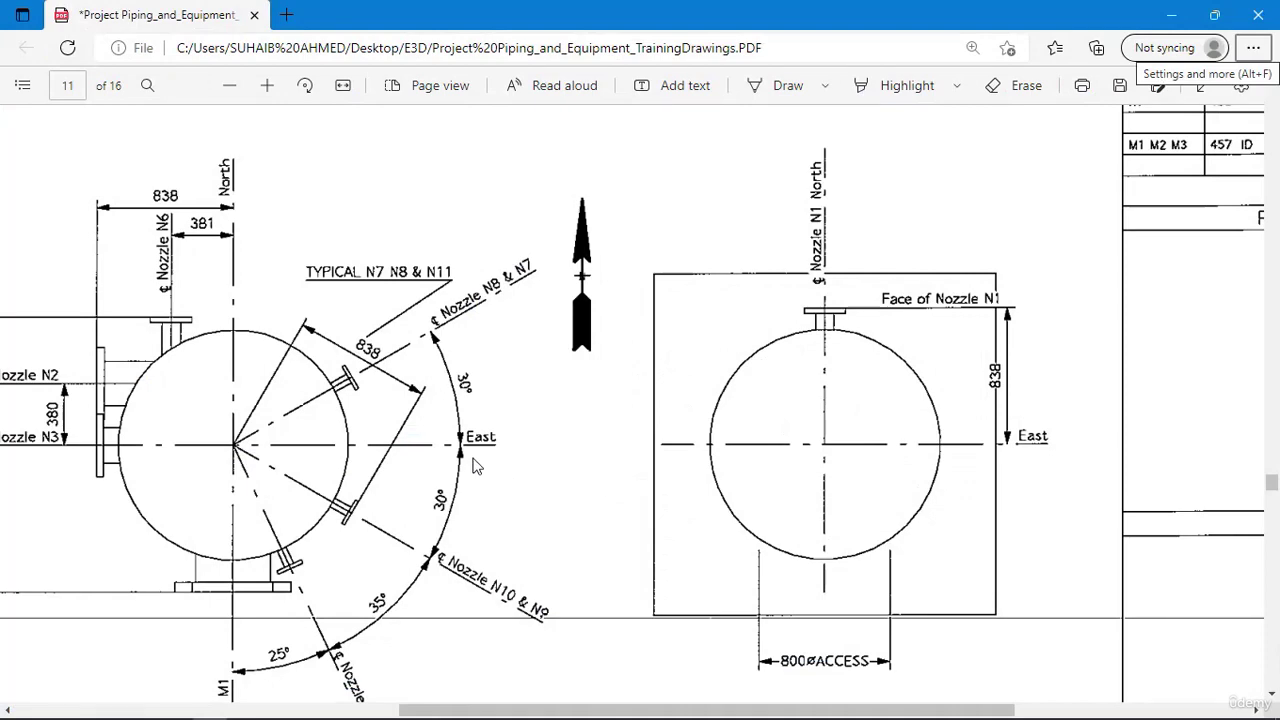
scroll(405, 645, down, 3)
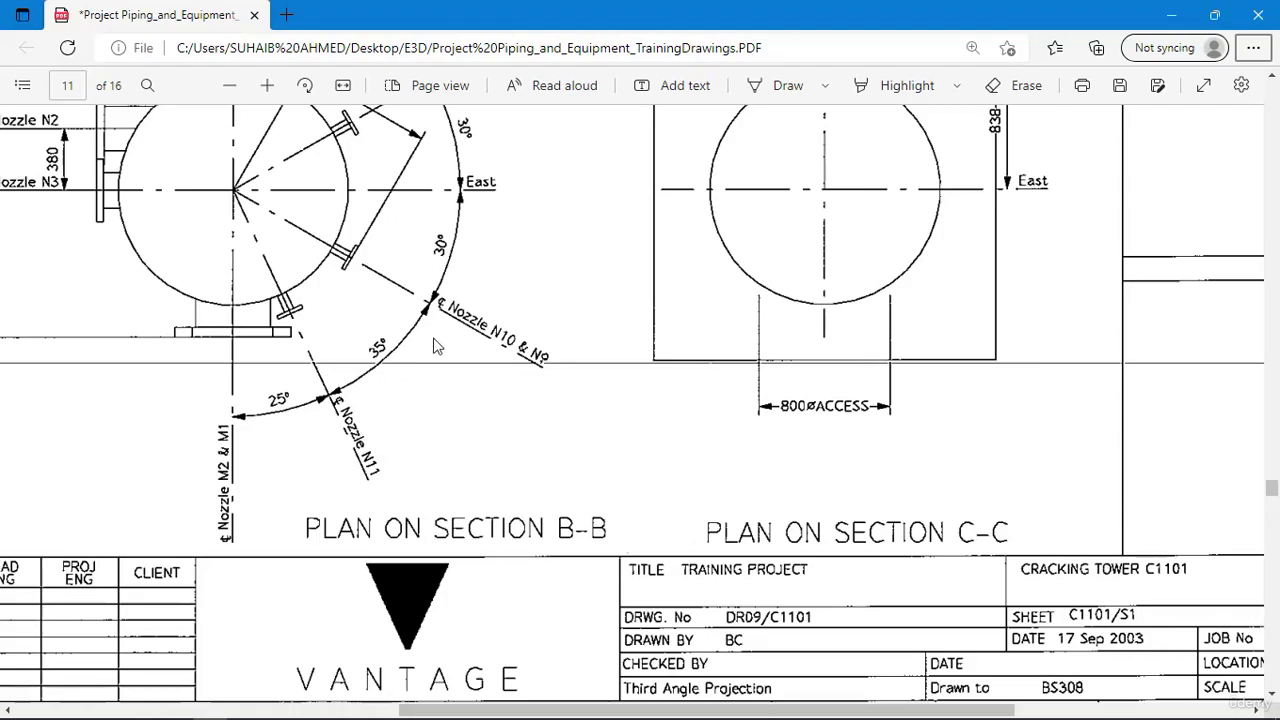
key(alt+Tab)
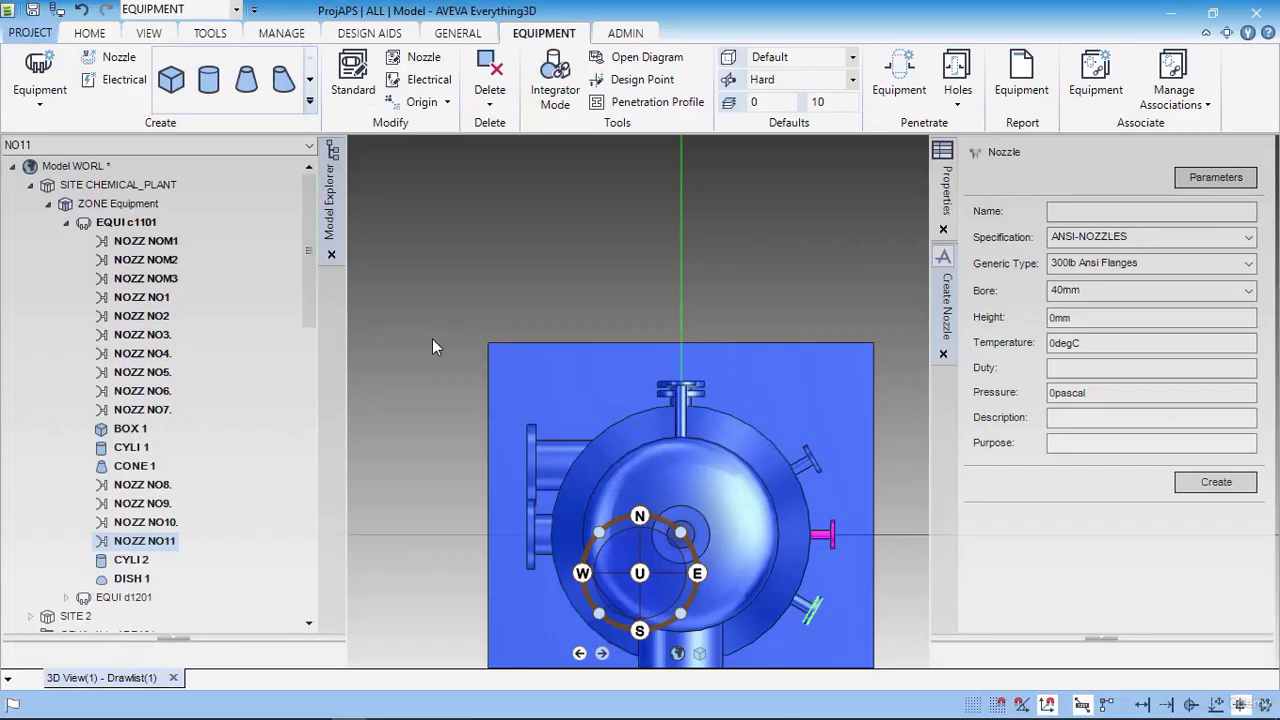
right_click(828, 539)
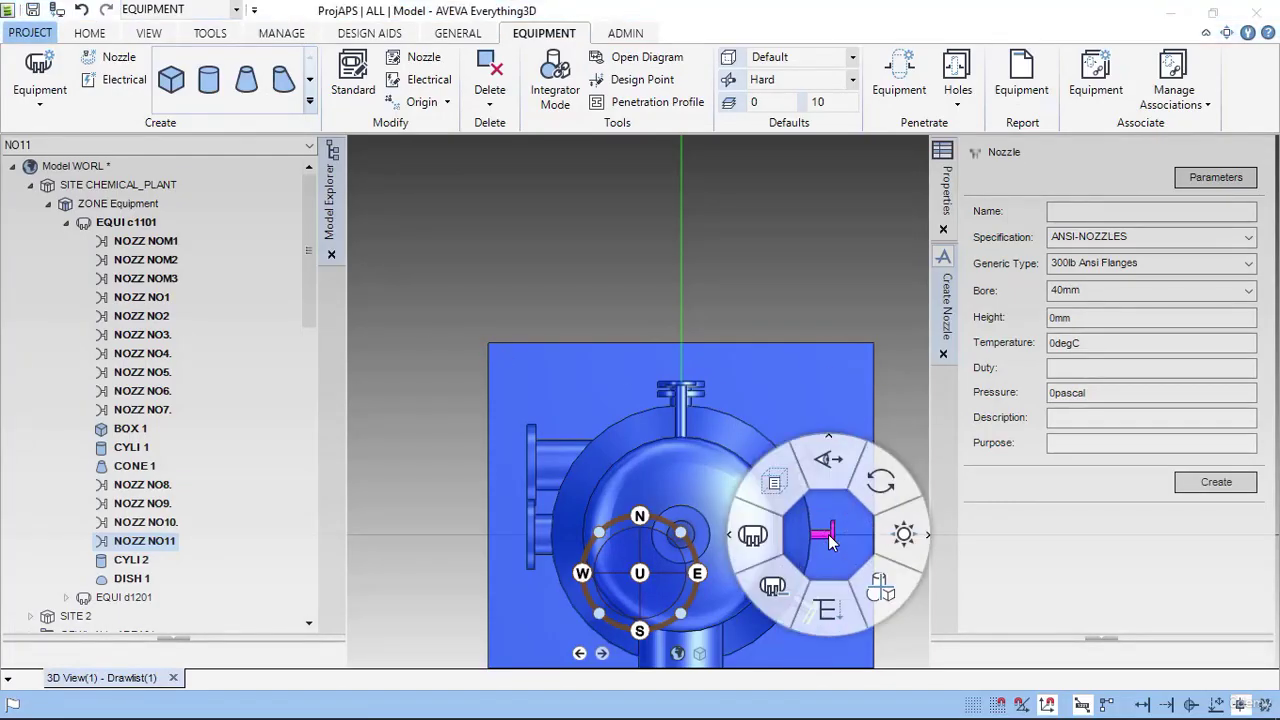
click(826, 608)
click(957, 645)
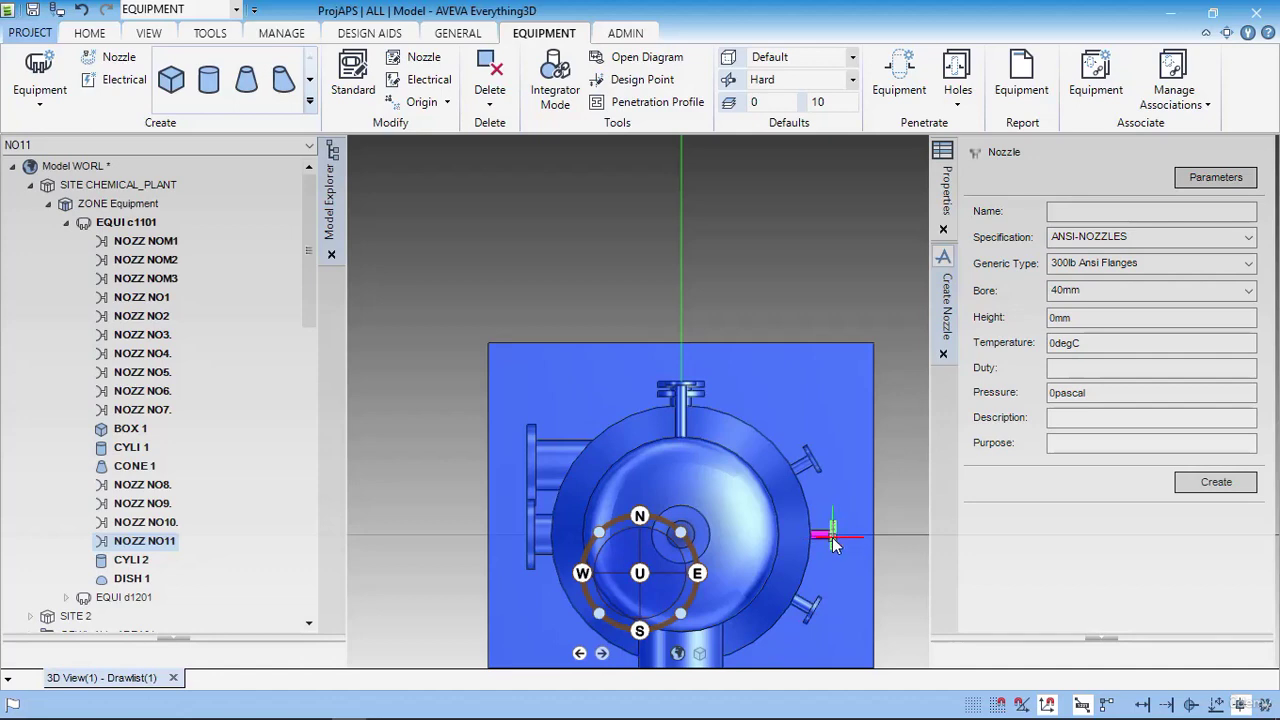
right_click(895, 550)
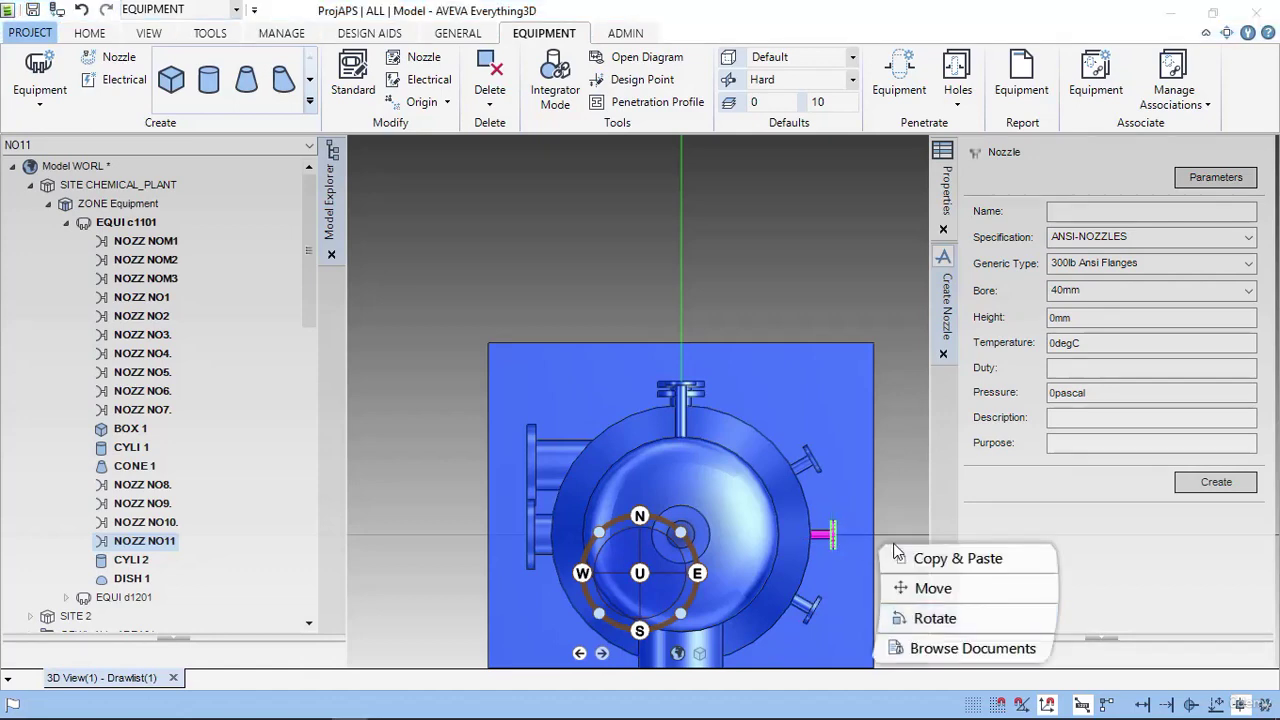
click(967, 615)
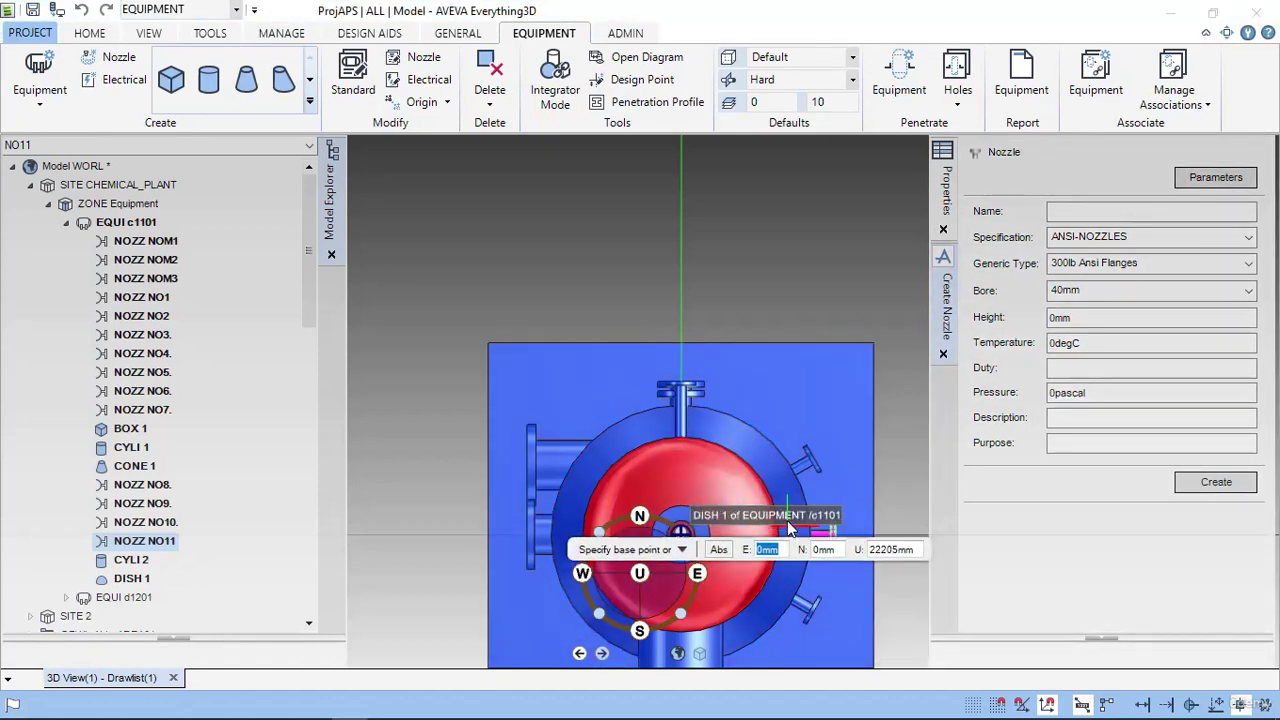
click(681, 535)
text(-60)
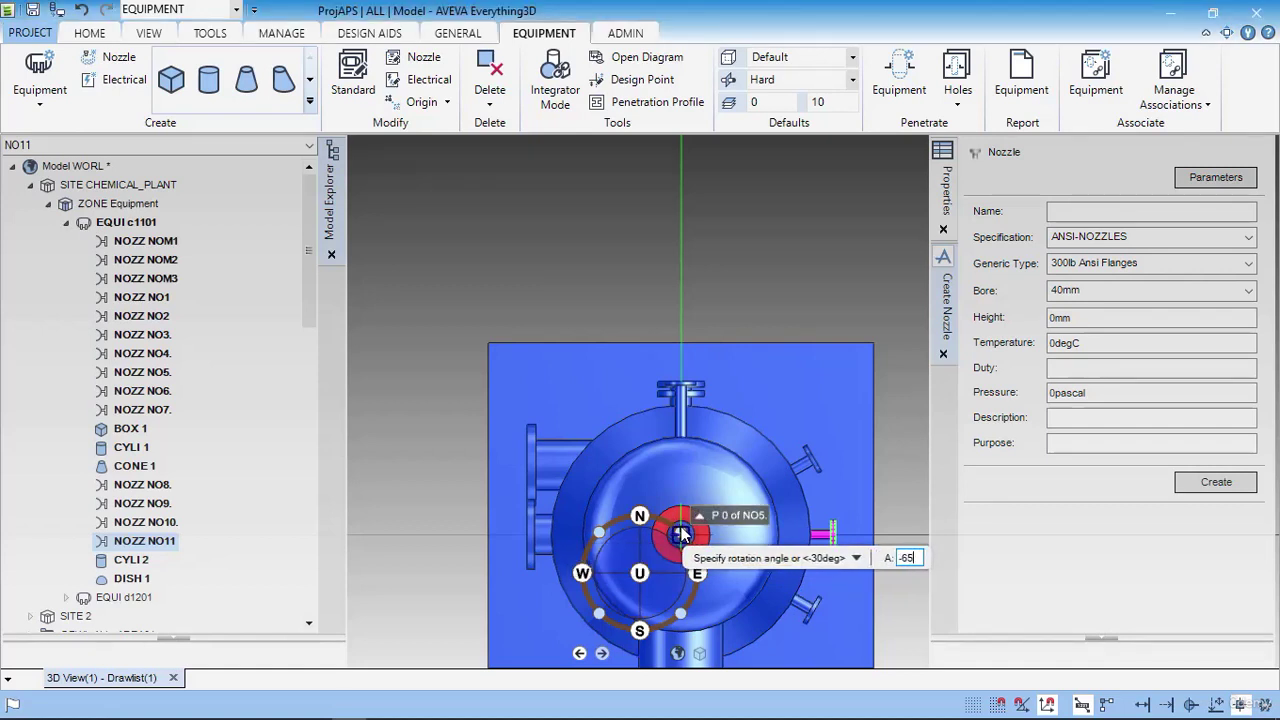
key(Return)
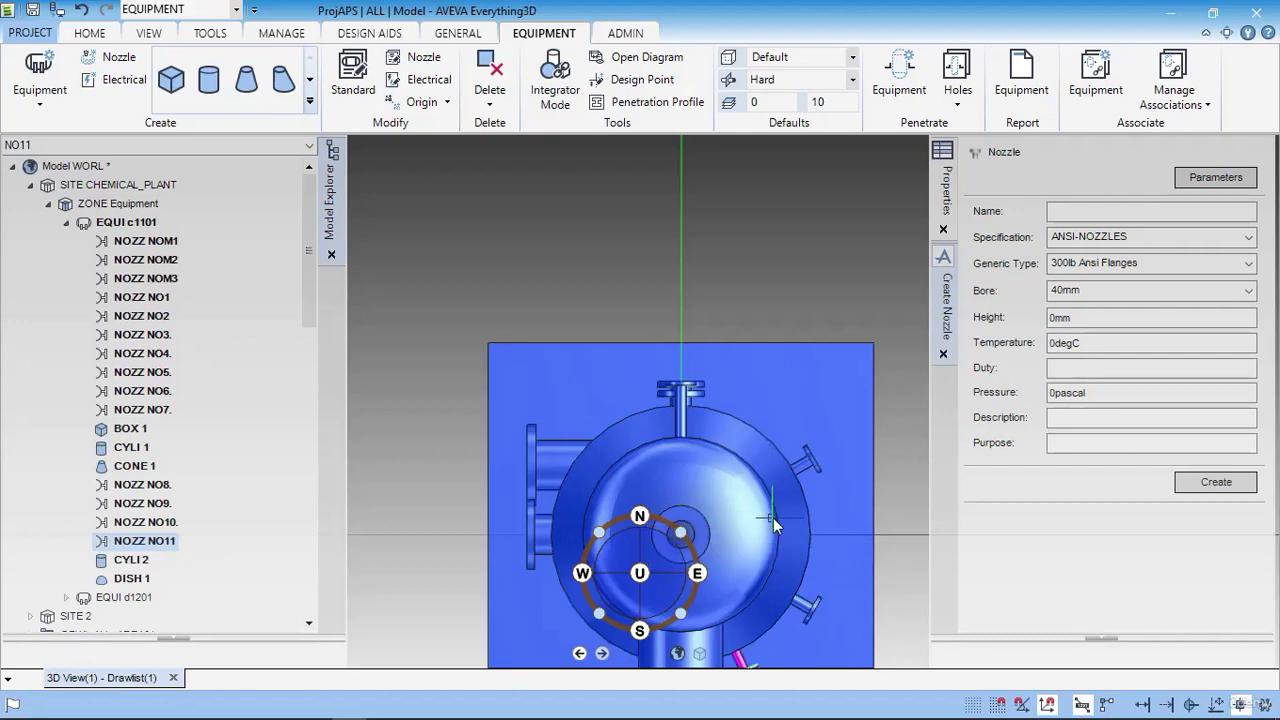
scroll(774, 519, down, 1)
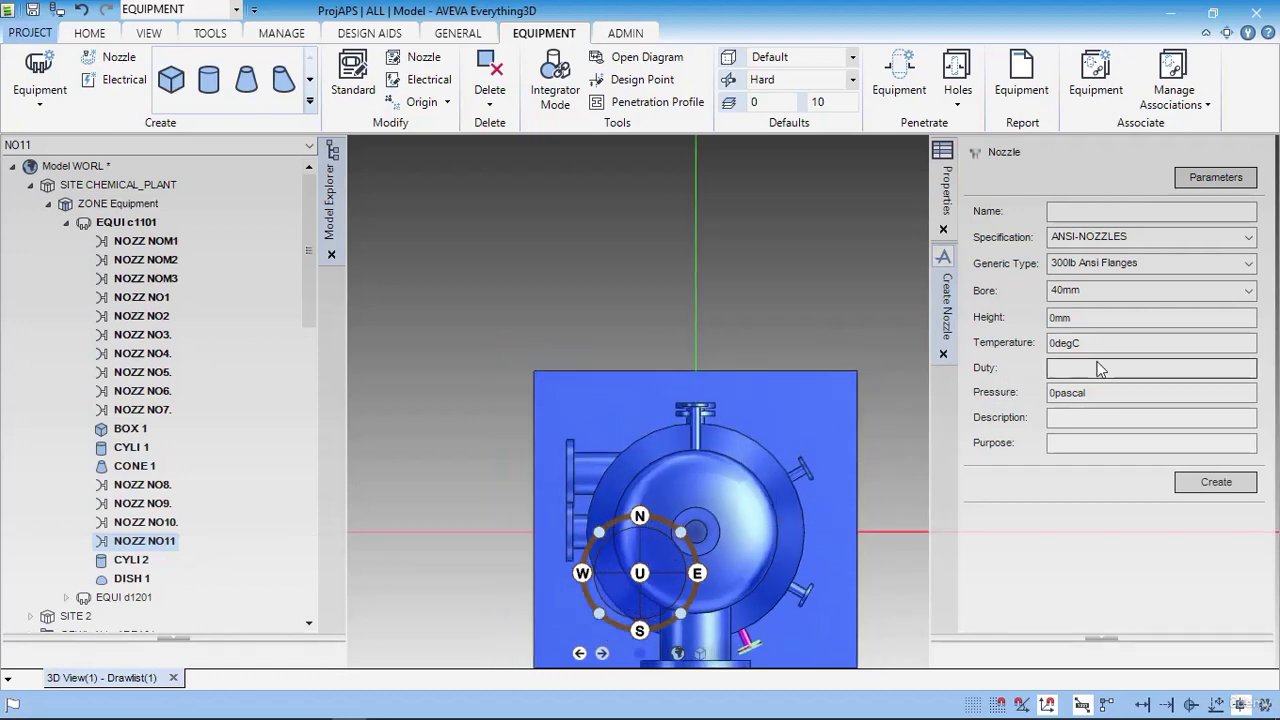
- Name the new nozzle NO12., look up N12's size in the drawing's nozzle specification, and set its bore to 50 mm
click(1103, 211)
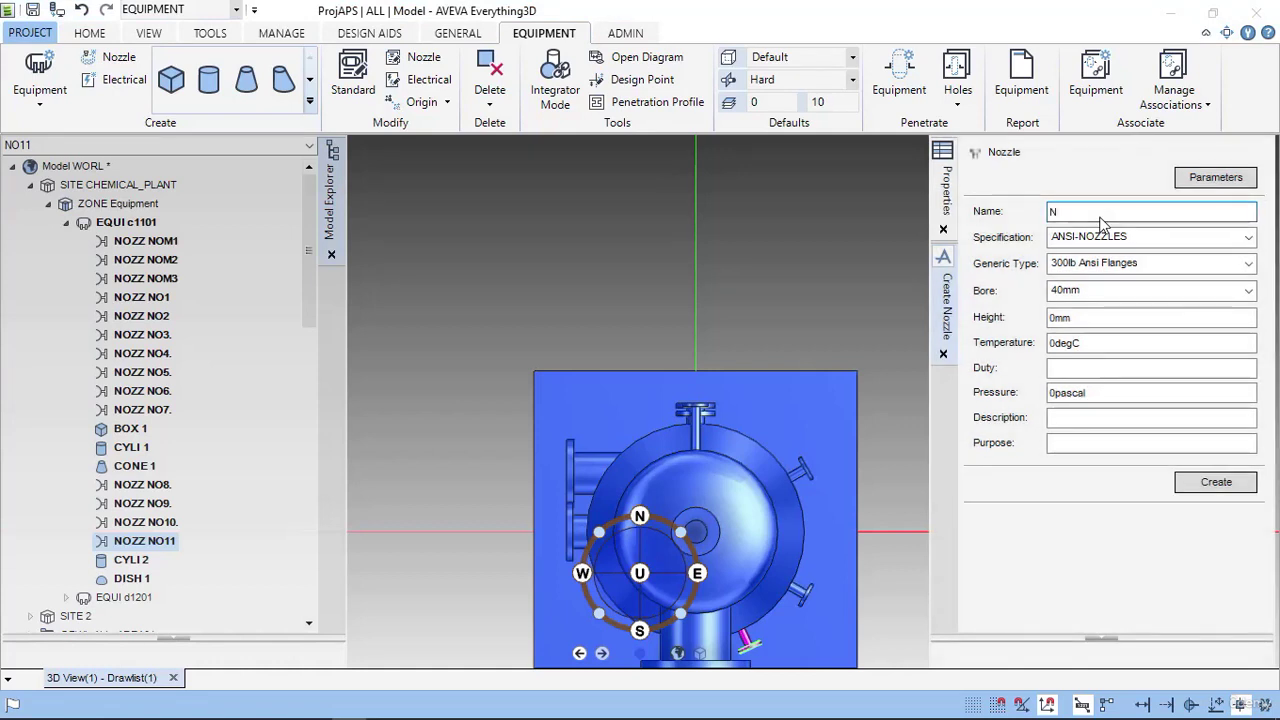
text(NO12.)
key(alt+Tab)
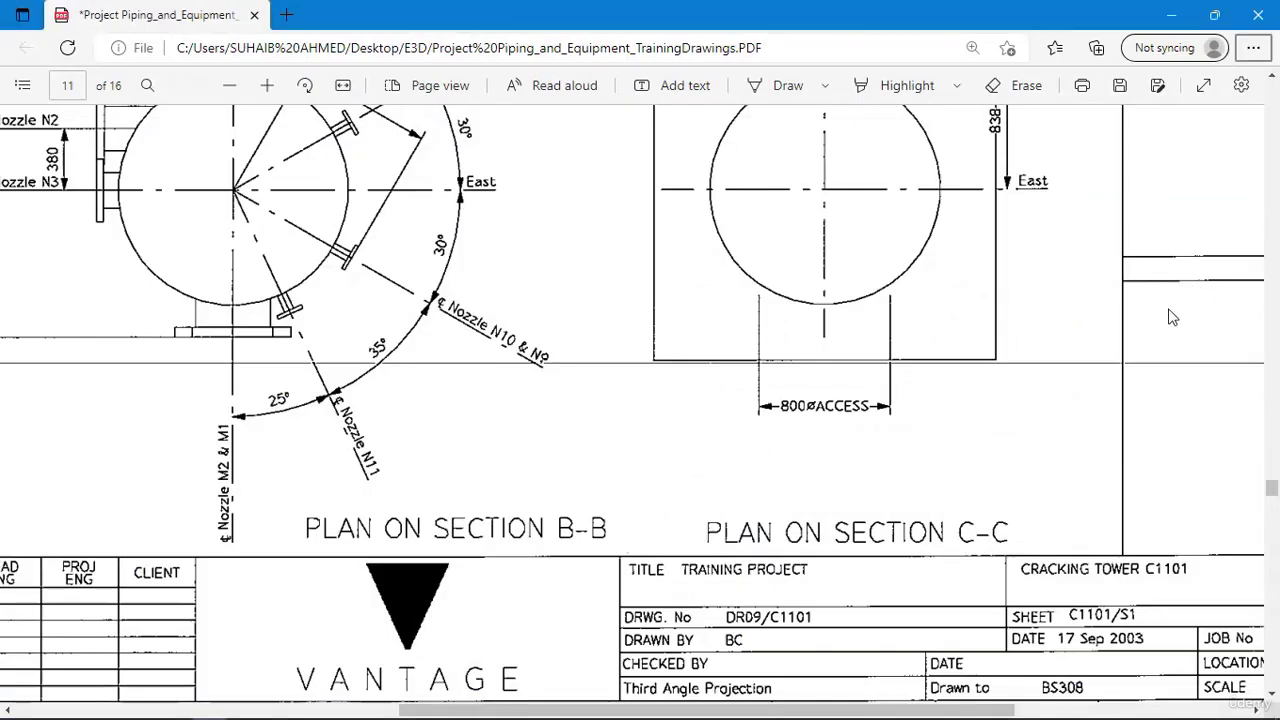
scroll(1170, 340, up, 3)
drag(1018, 709, 1178, 708)
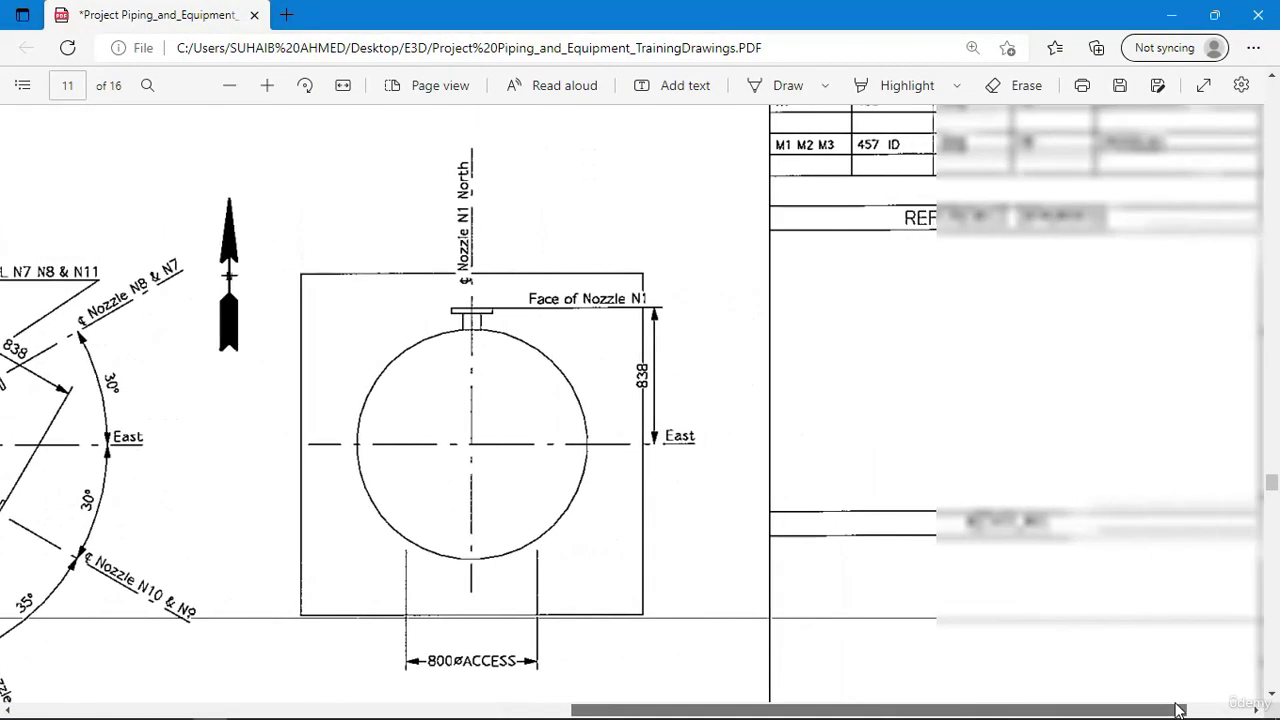
scroll(1078, 511, up, 6)
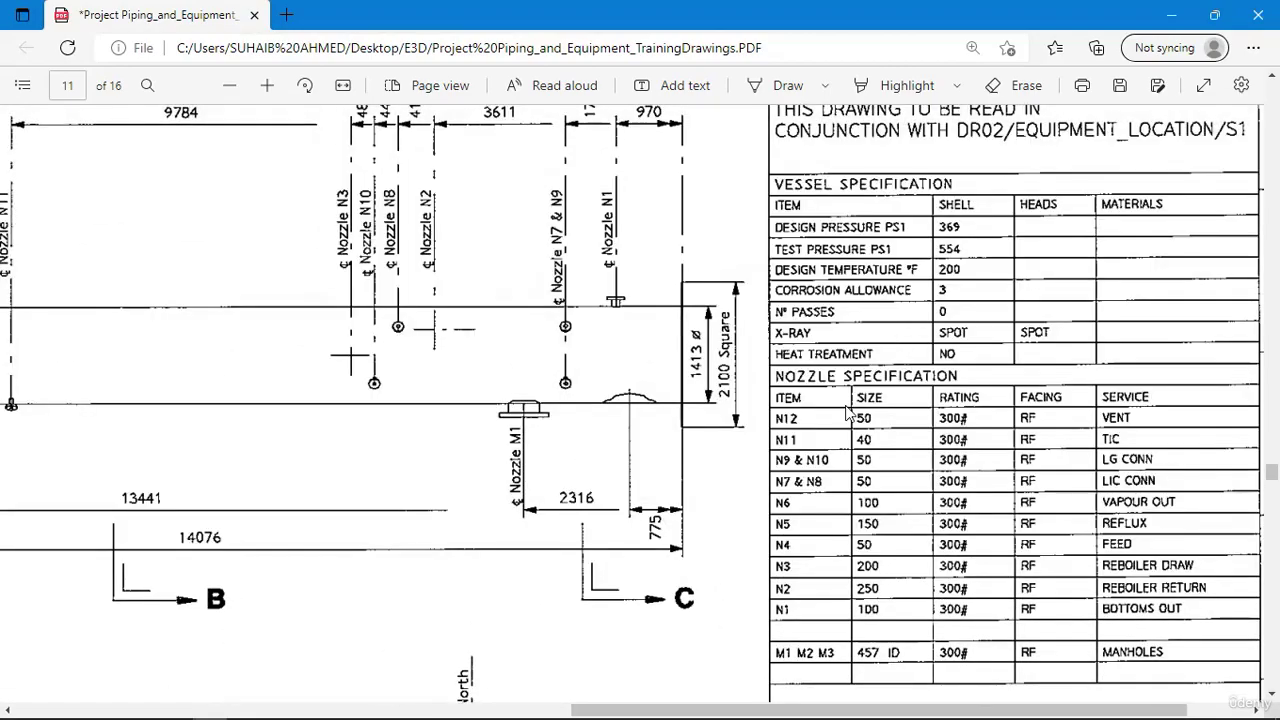
key(alt+Tab)
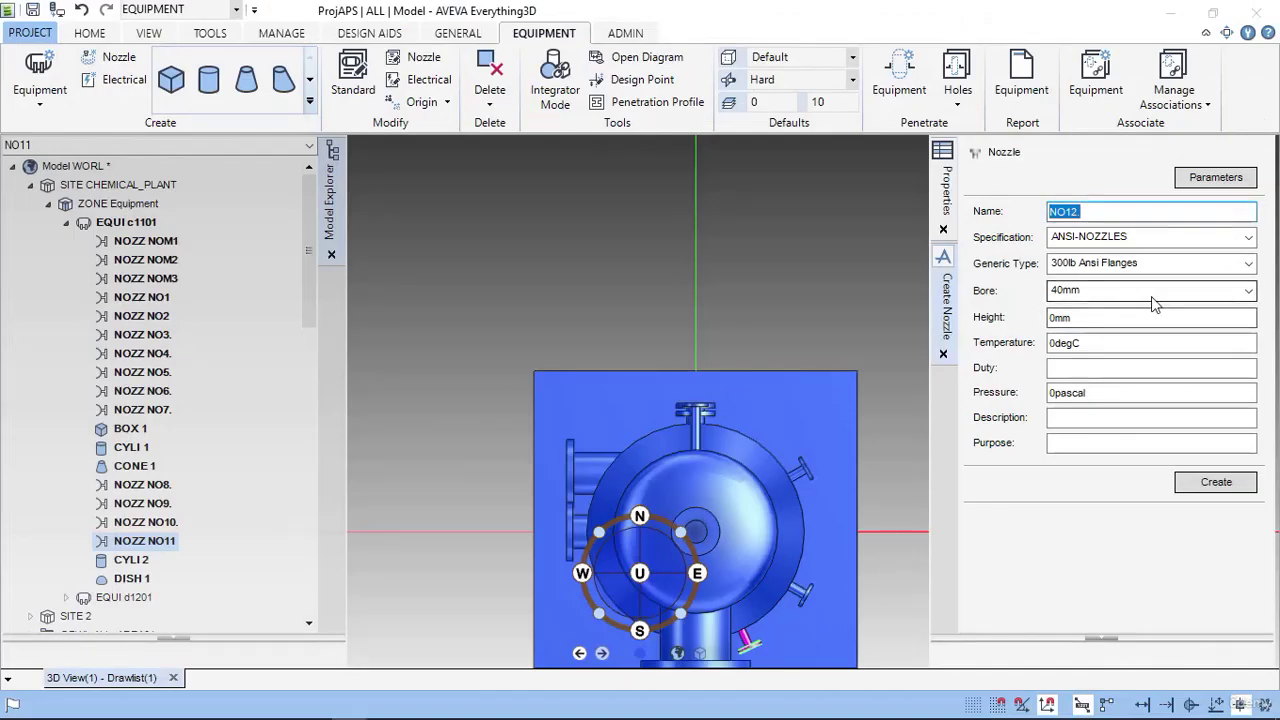
click(1152, 291)
click(1120, 332)
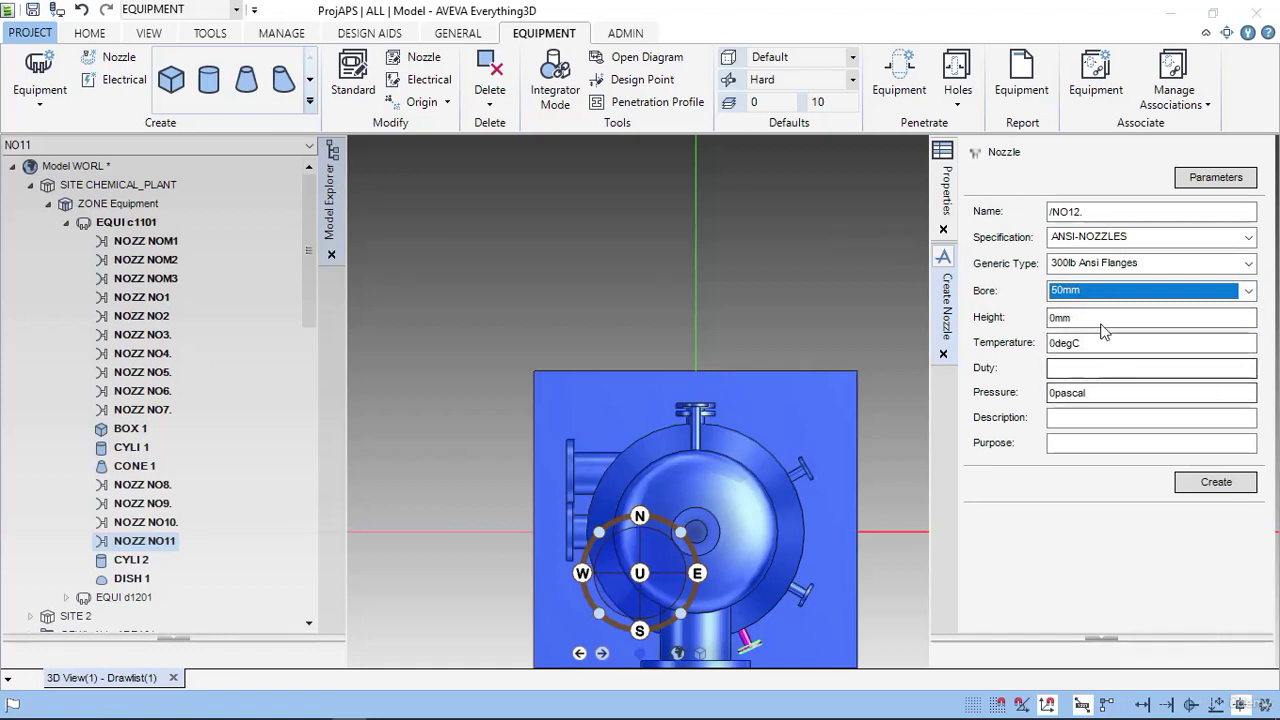
- Set nozzle NO12.'s height to 838 mm and create it
key(Tab)
text(83)
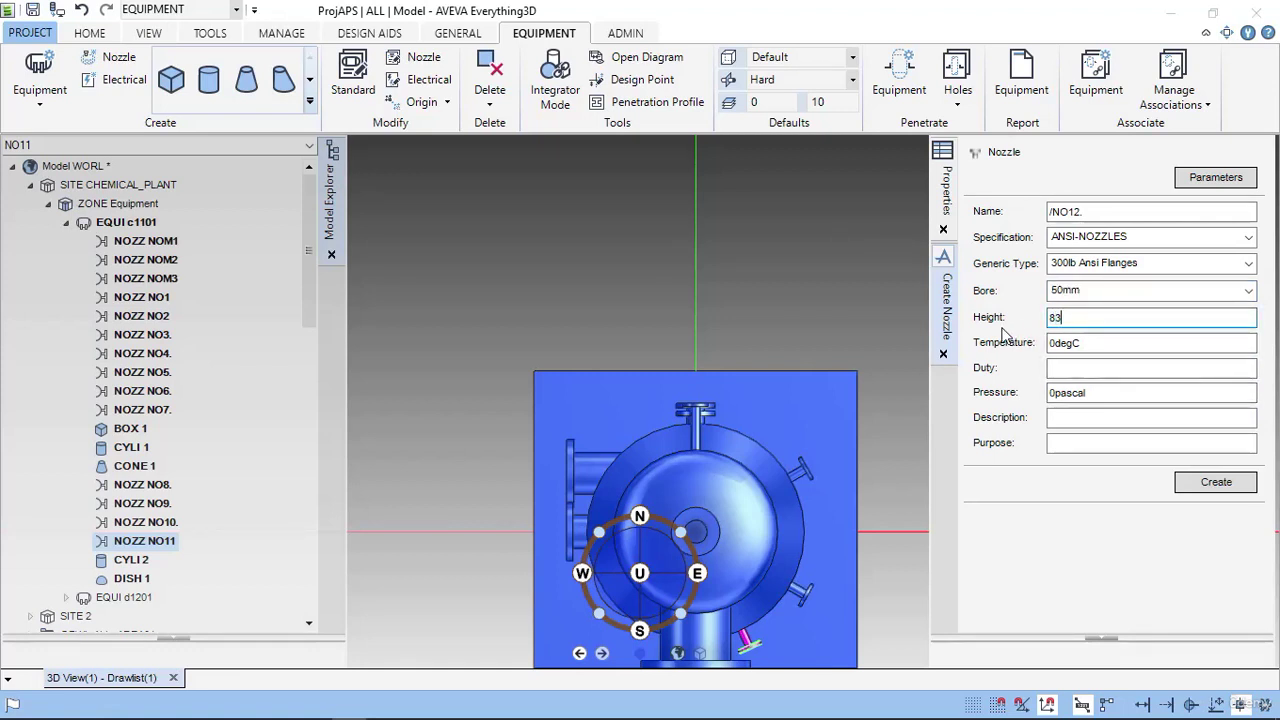
click(1216, 481)
- Set nozzle NO12.'s east position to 838 mm with respect to c1101
scroll(1268, 410, down, 2)
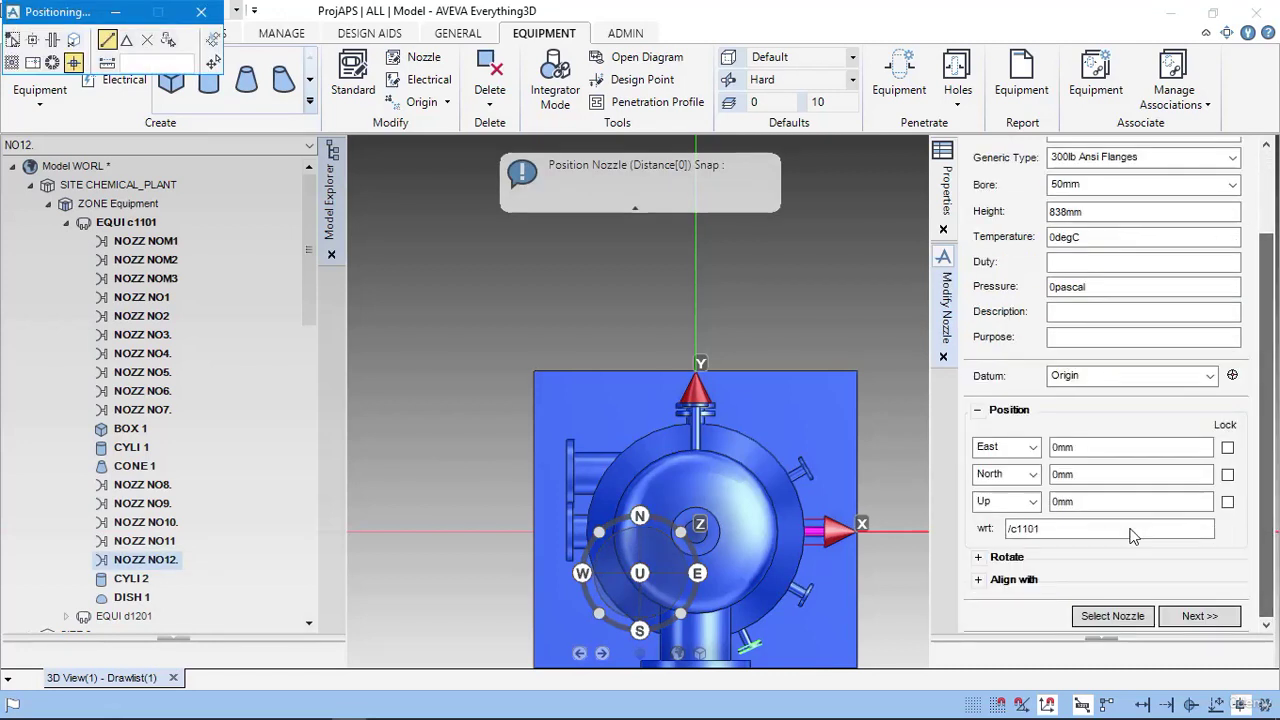
drag(1083, 455, 980, 449)
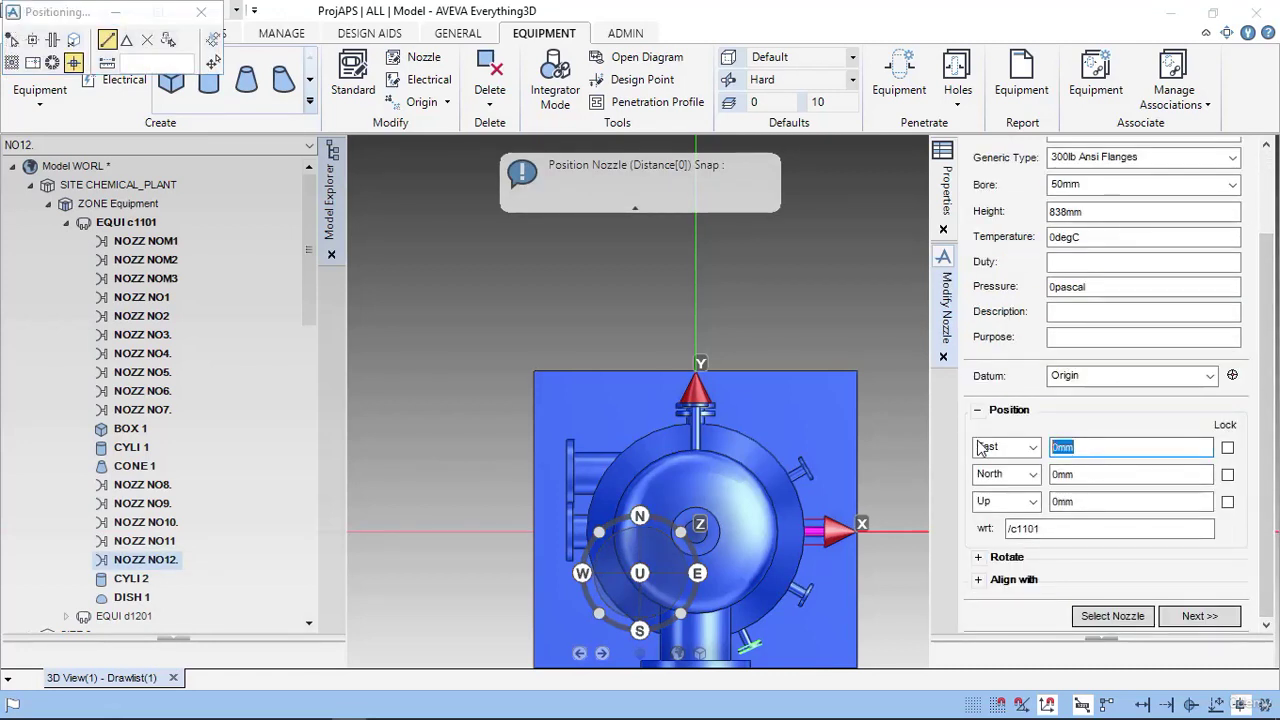
text(838)
- Look up nozzle N12's face dimension on the vessel elevation in the PDF drawing and set NO12.'s height to 206 mm
double_click(1077, 501)
key(alt+Tab)
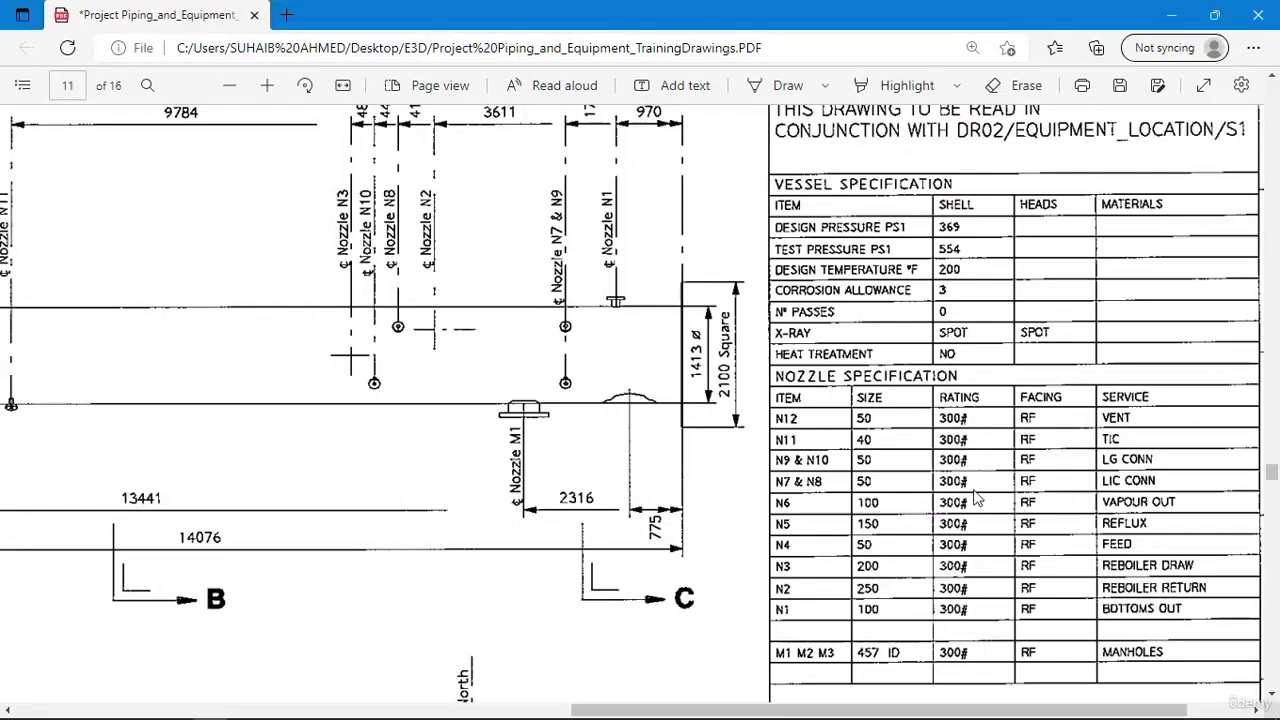
mouse_move(628, 715)
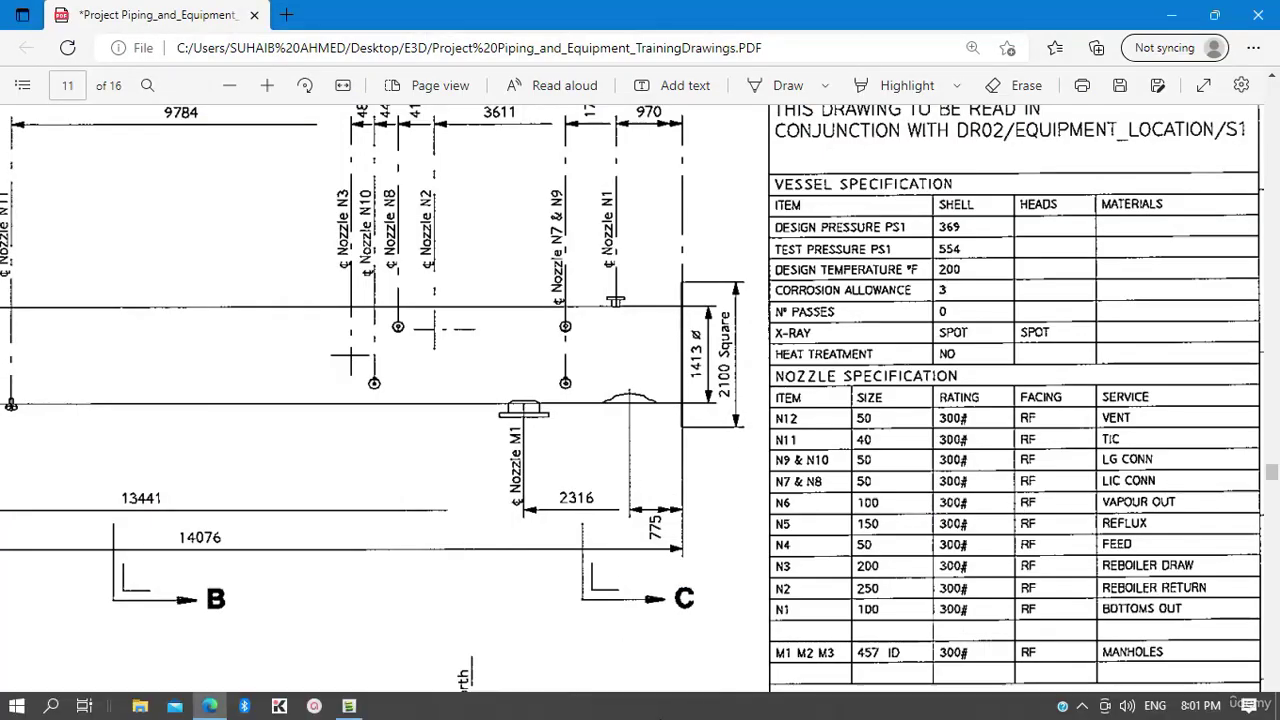
mouse_move(651, 706)
mouse_down()
mouse_move(329, 663)
mouse_move(35, 600)
mouse_up()
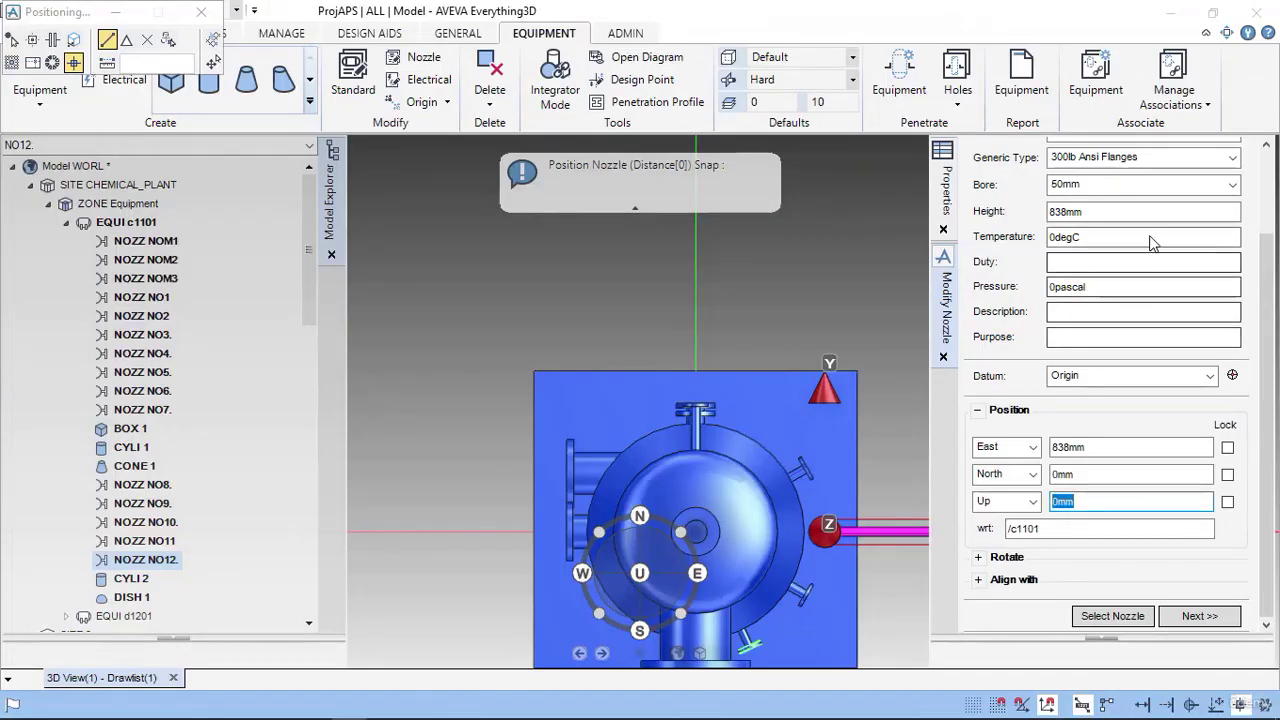
scroll(1150, 243, up, 2)
click(1140, 317)
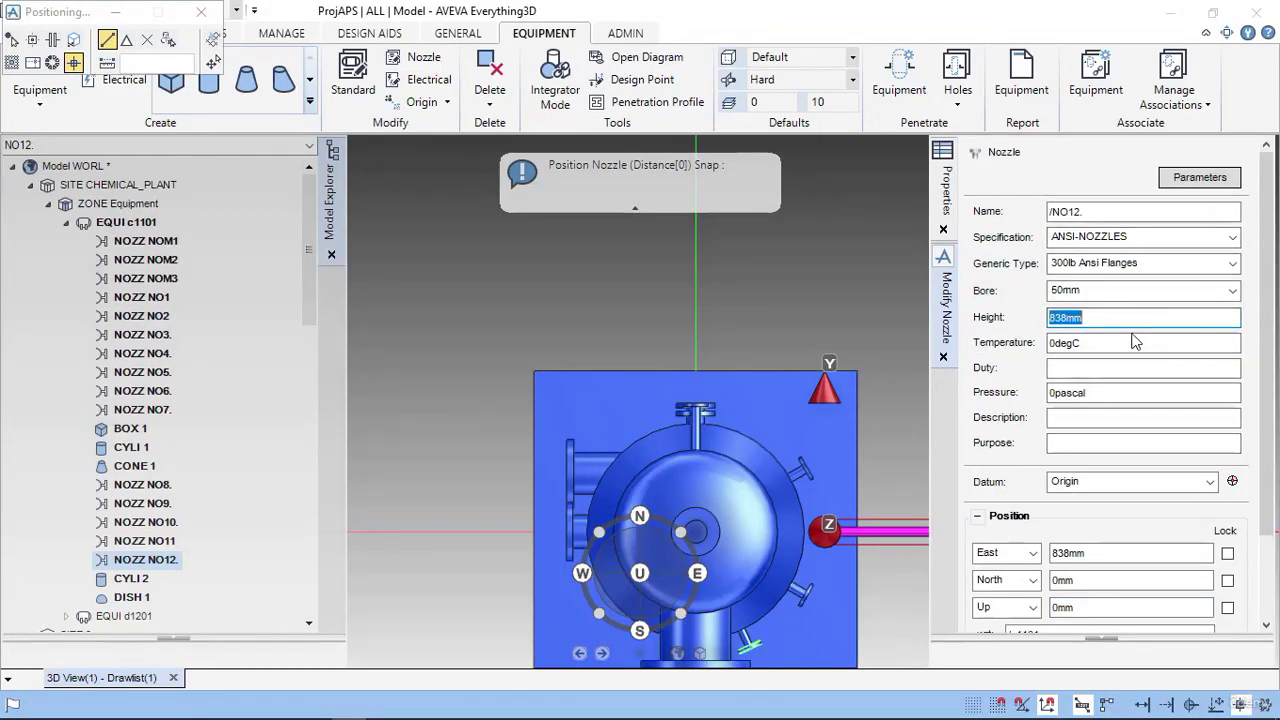
text(206)
- Reset NO12.'s east position to 0 mm, recheck the vessel elevation in the drawing, and set its up position to 22611 mm
scroll(1120, 400, down, 2)
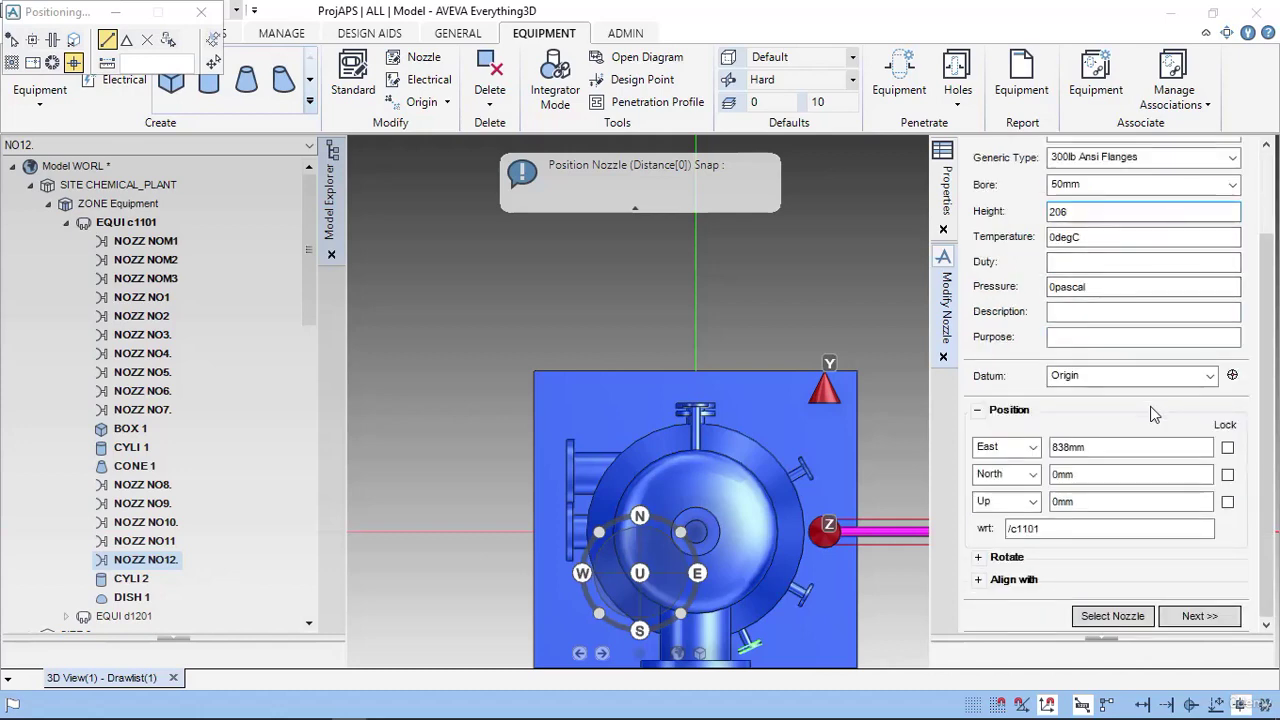
click(1090, 450)
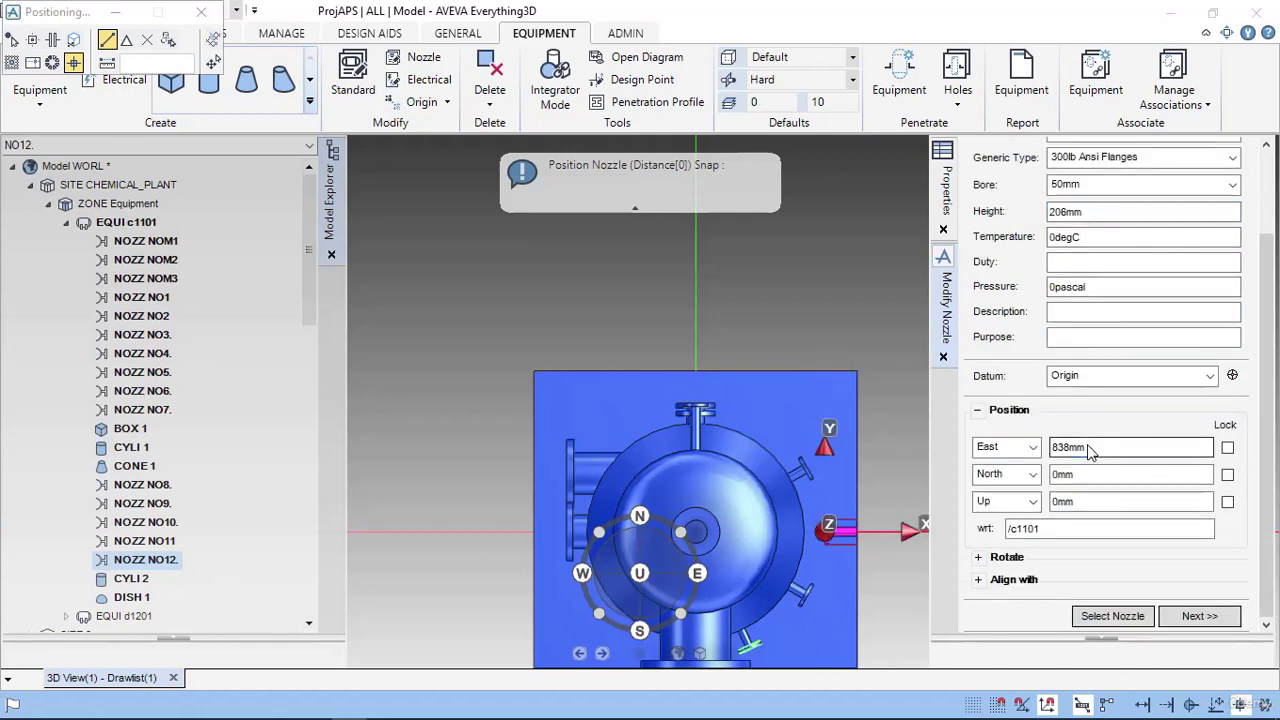
double_click(1090, 450)
text(0)
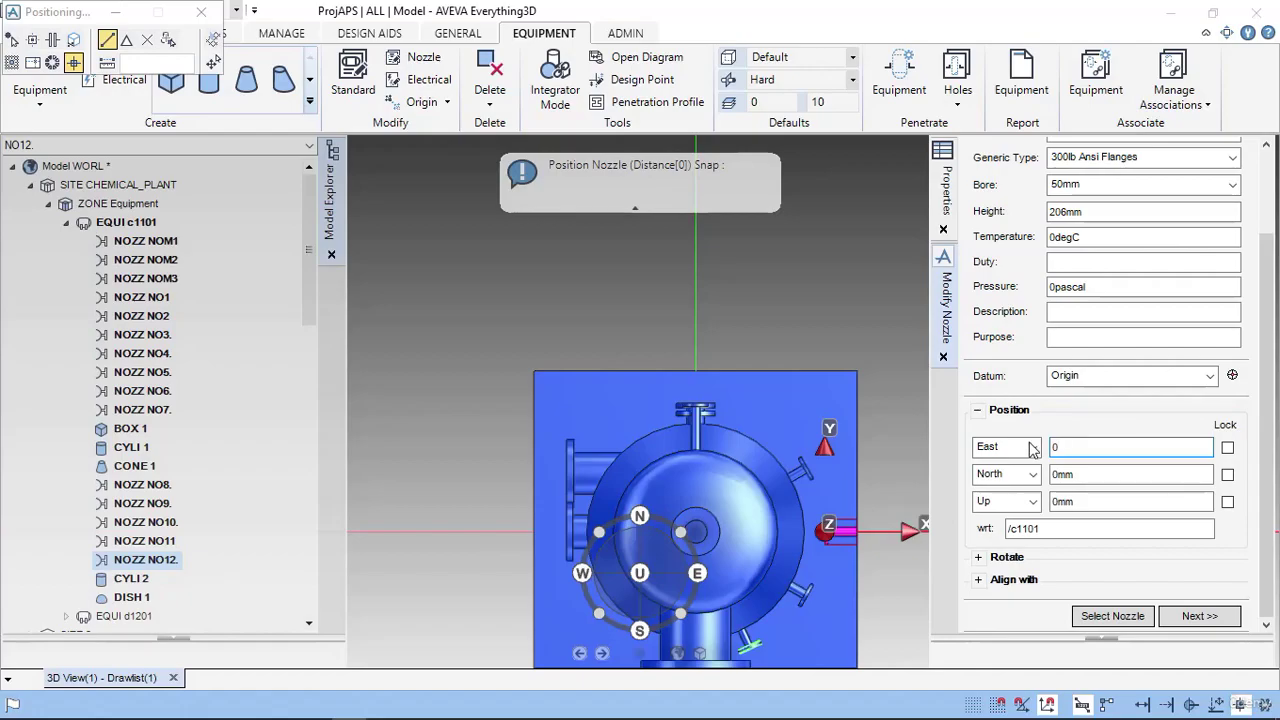
click(1065, 501)
key(alt+Tab)
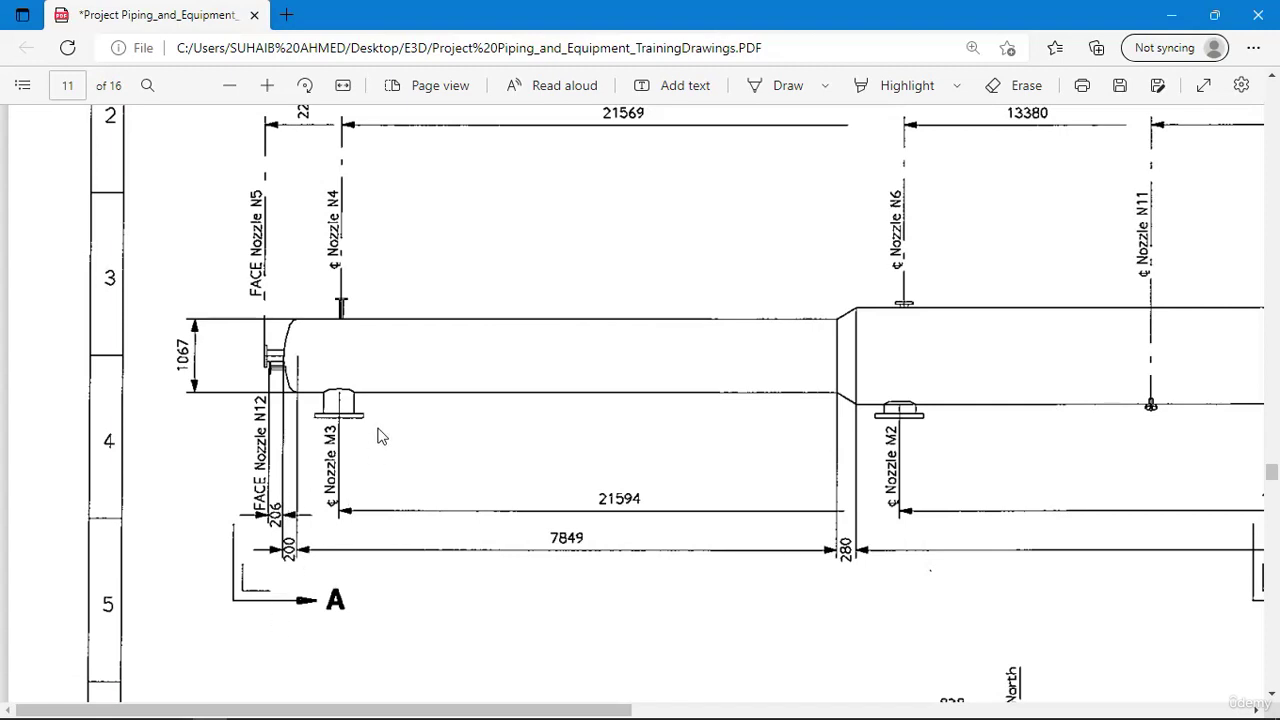
key(alt+Tab)
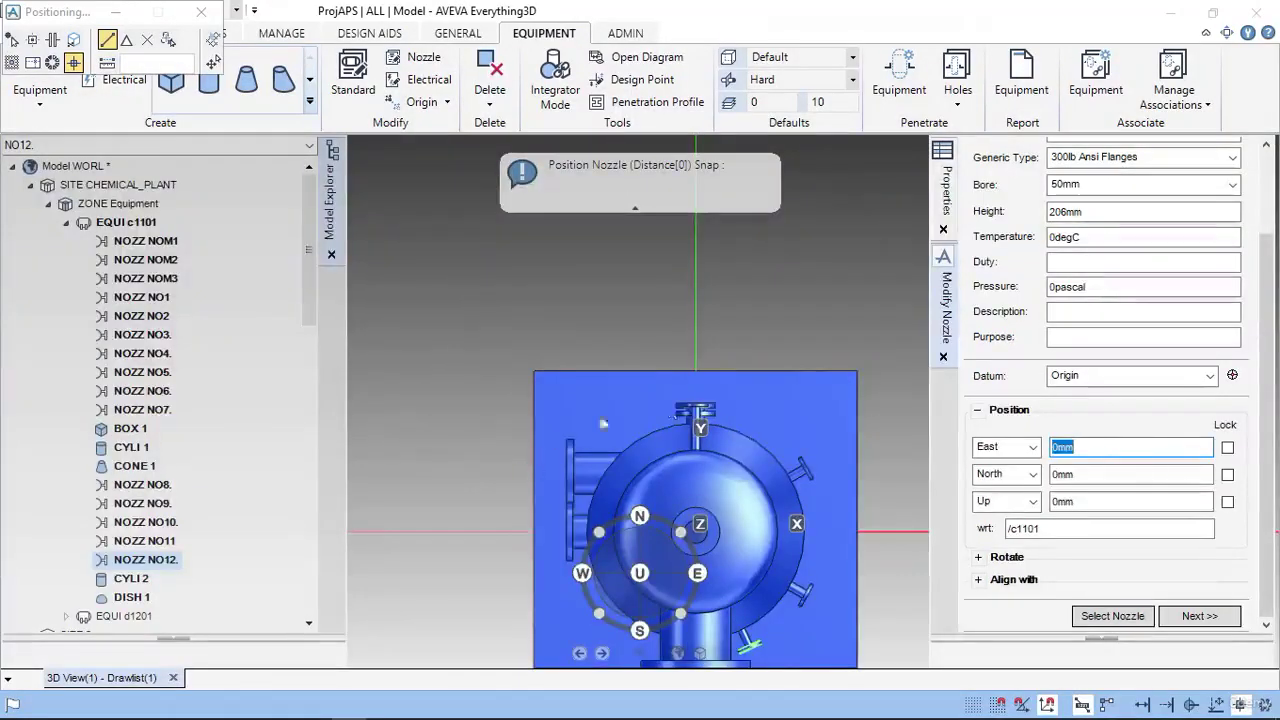
click(1057, 502)
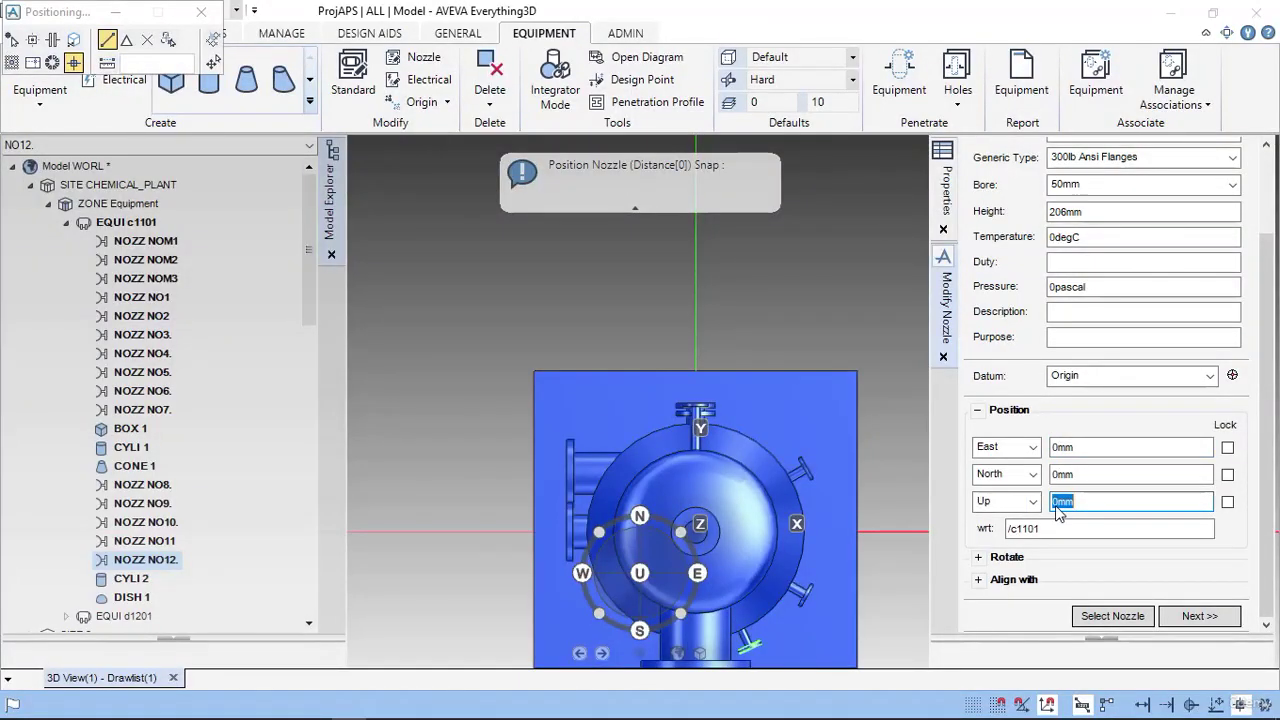
text(228611)
key(Return)
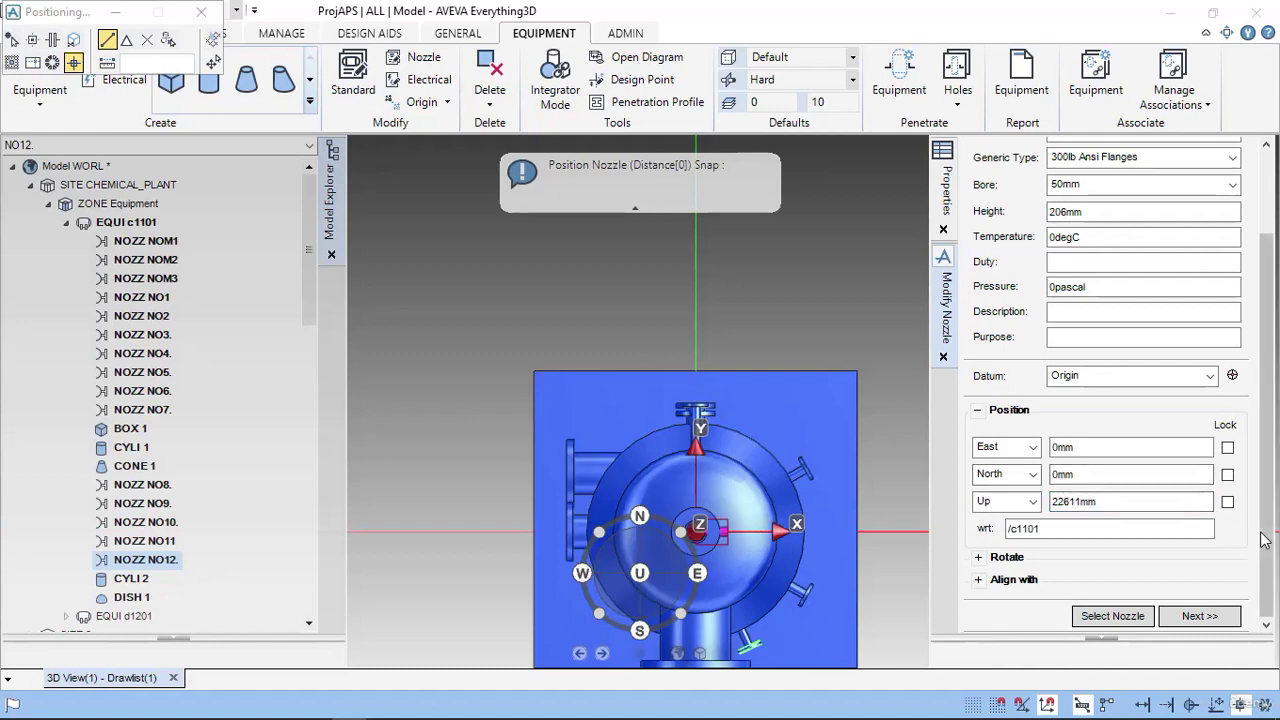
- Look up N12's offset from the vessel centre in the drawing and set NO12.'s east position to 250 mm
key(alt+Tab)
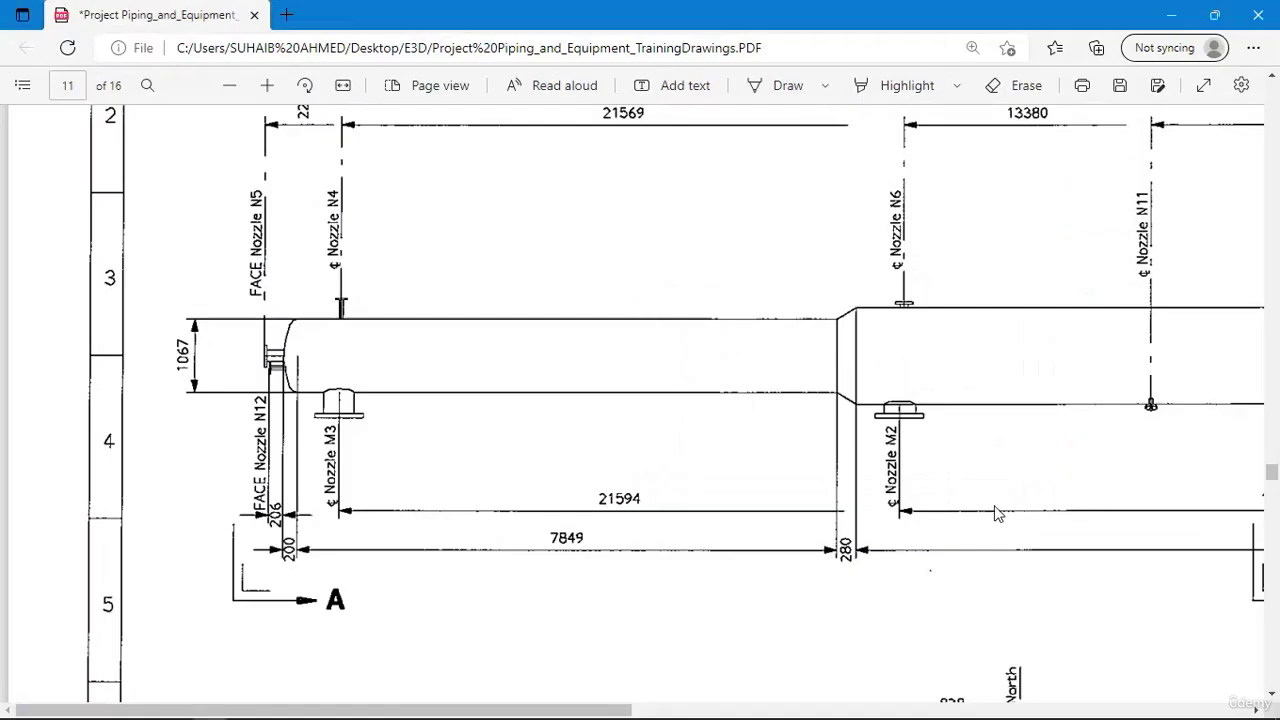
scroll(305, 478, down, 1)
scroll(305, 480, down, 5)
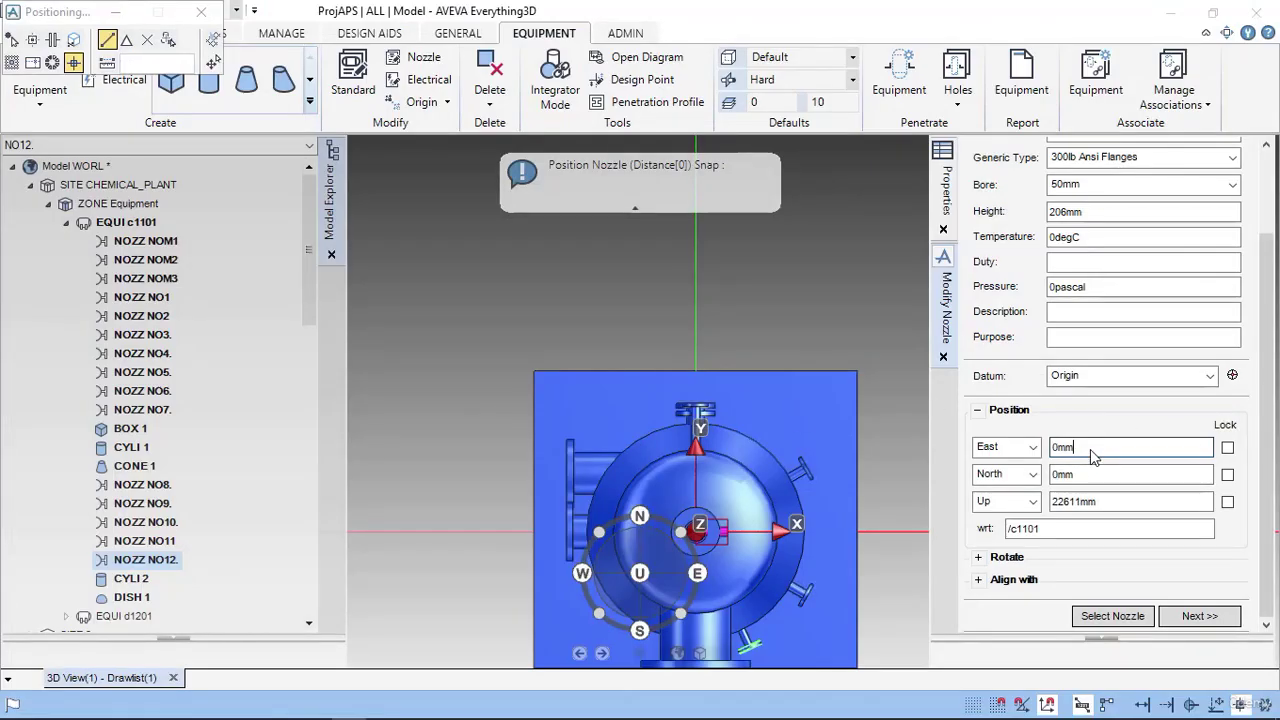
double_click(1093, 450)
text(250)
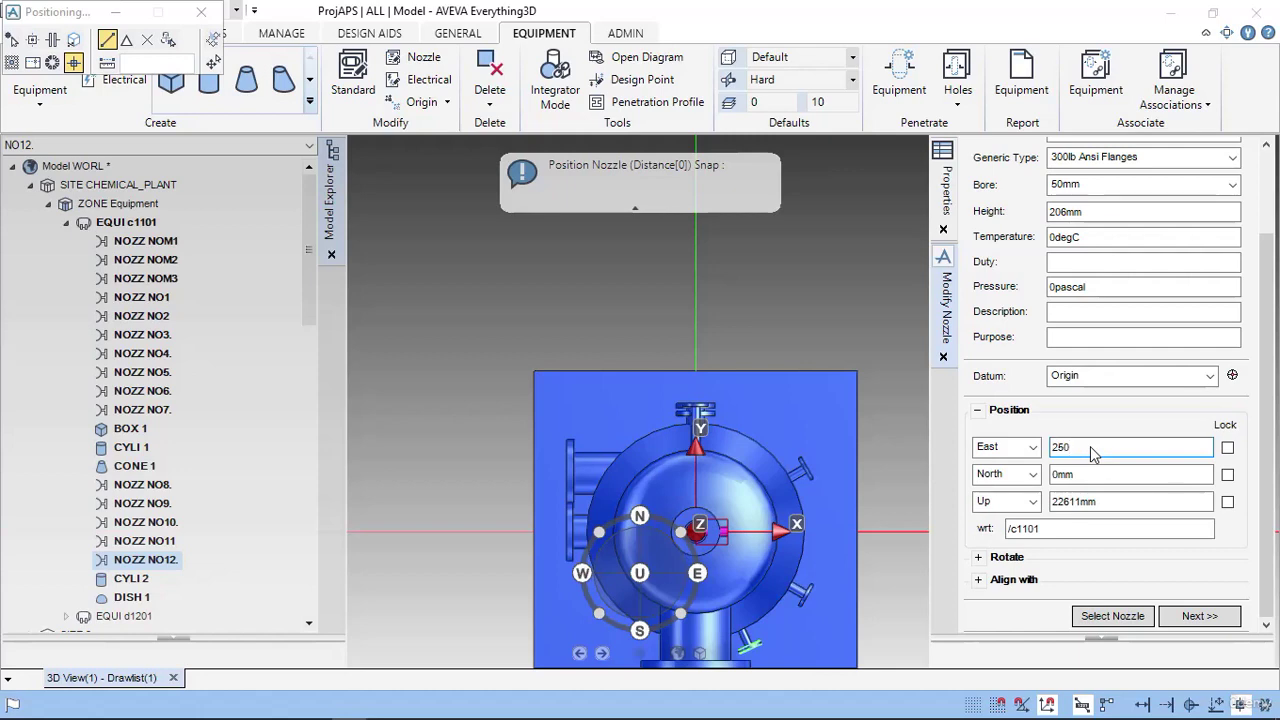
key(Return)
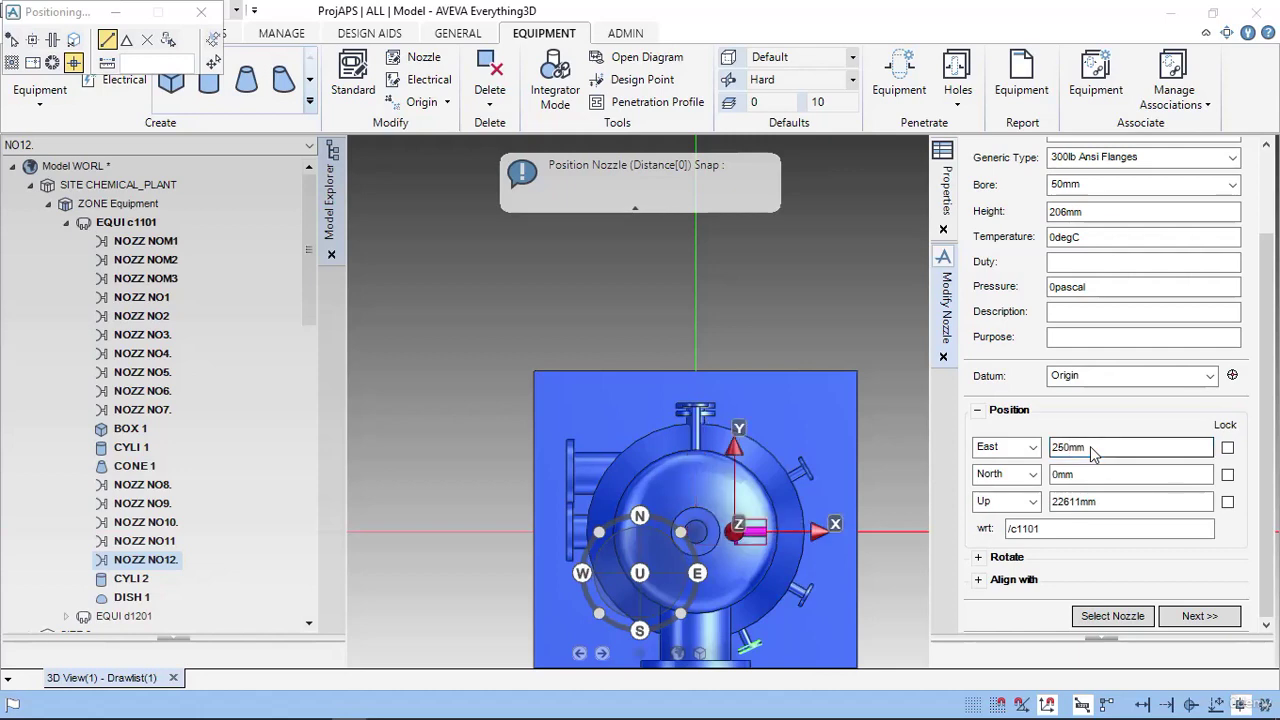
- Try orienting nozzle NO12. with successive 90° rotations about its Z axis
click(978, 557)
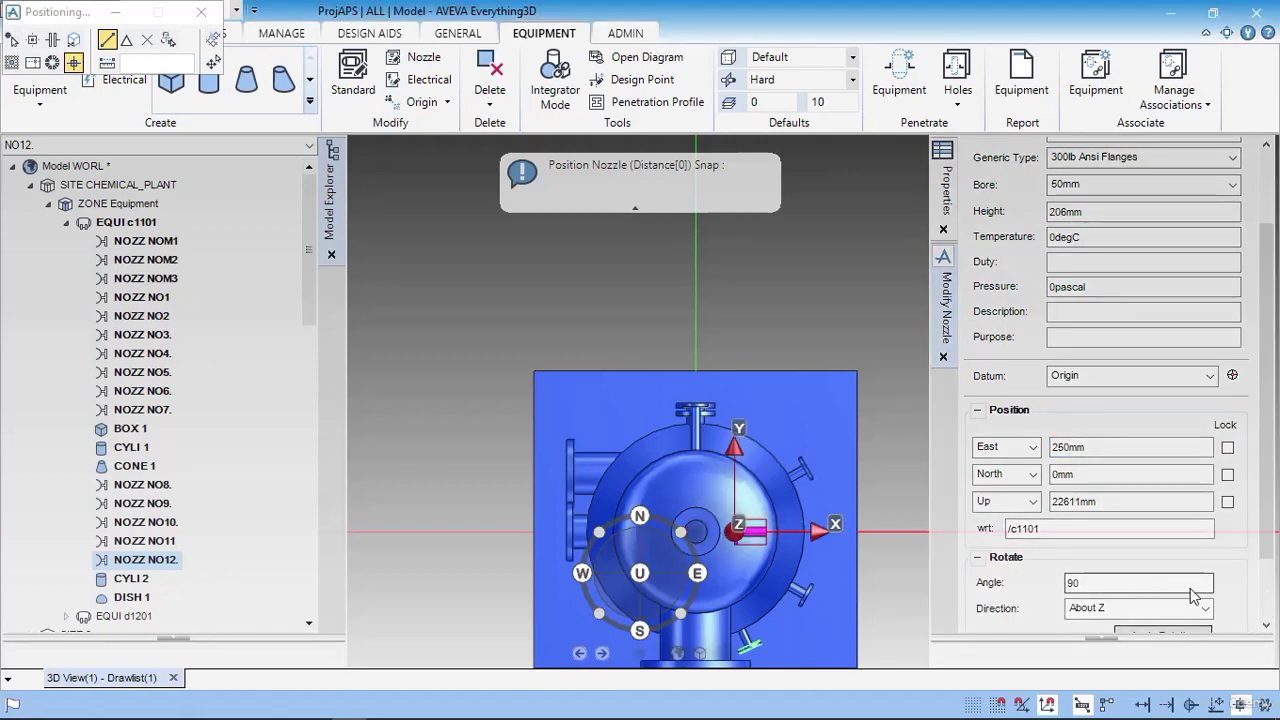
scroll(1268, 553, down, 1)
scroll(1268, 553, down, 2)
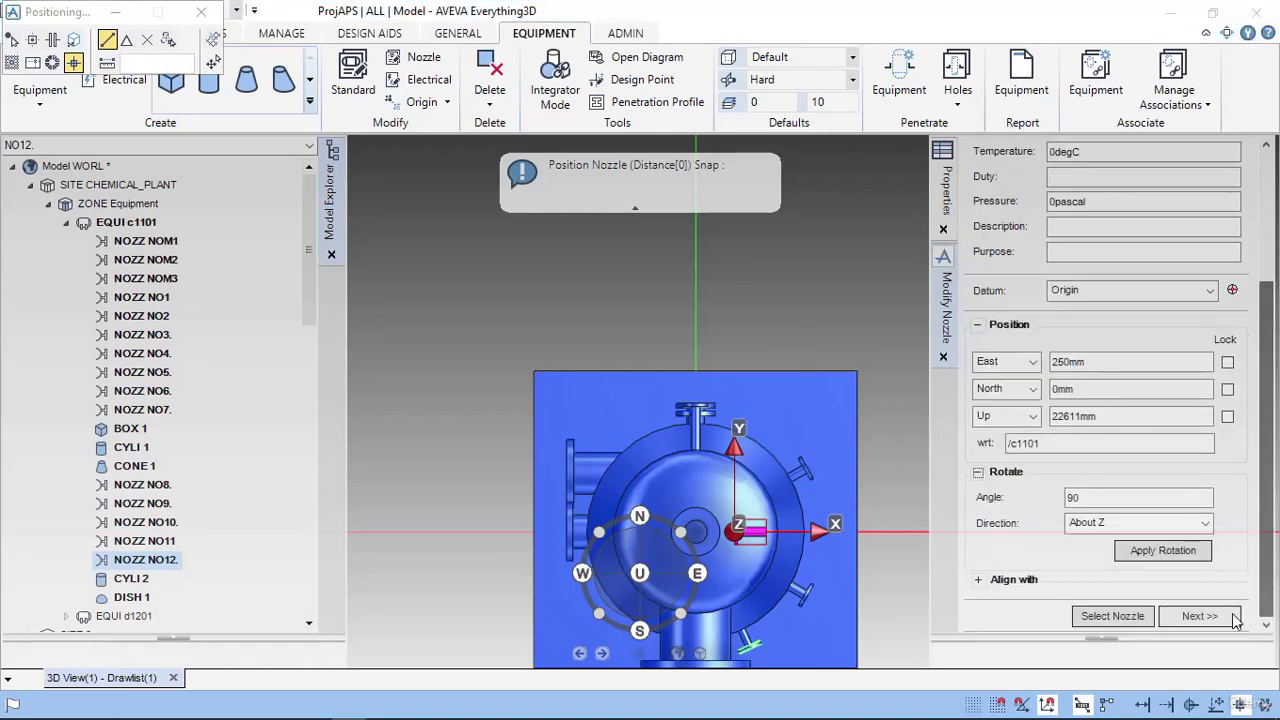
click(1163, 550)
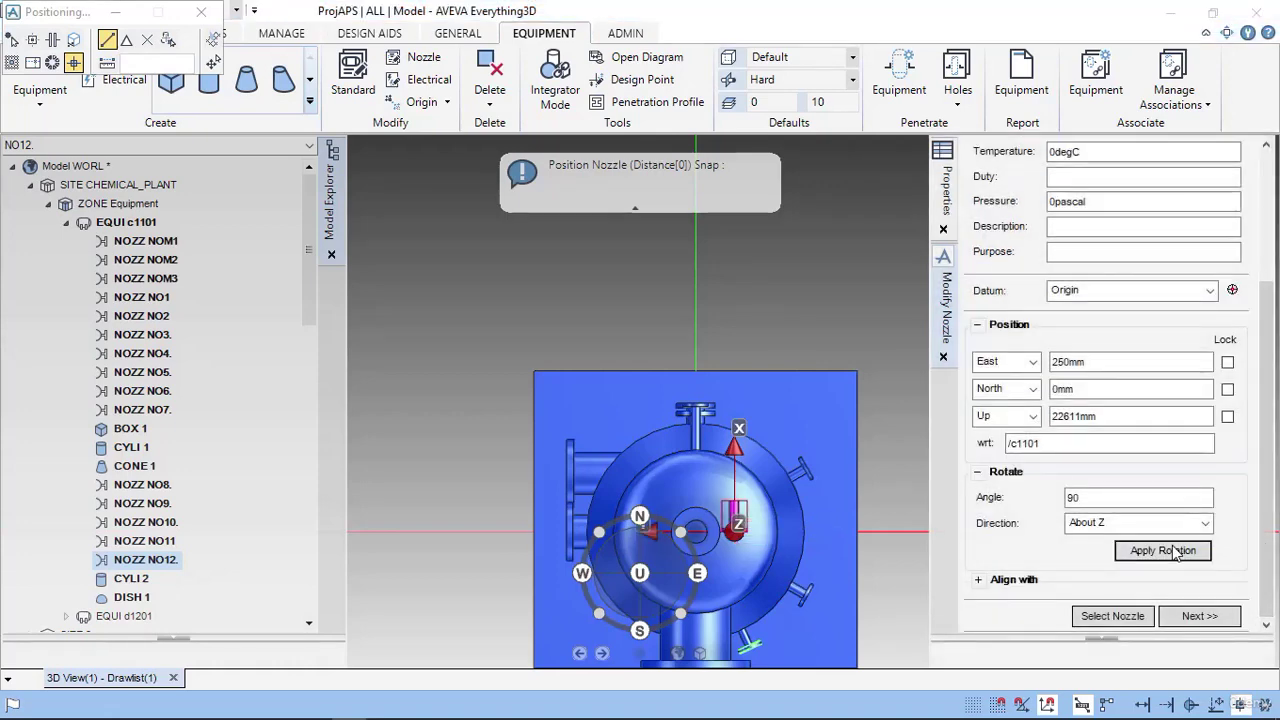
click(1176, 522)
click(1176, 556)
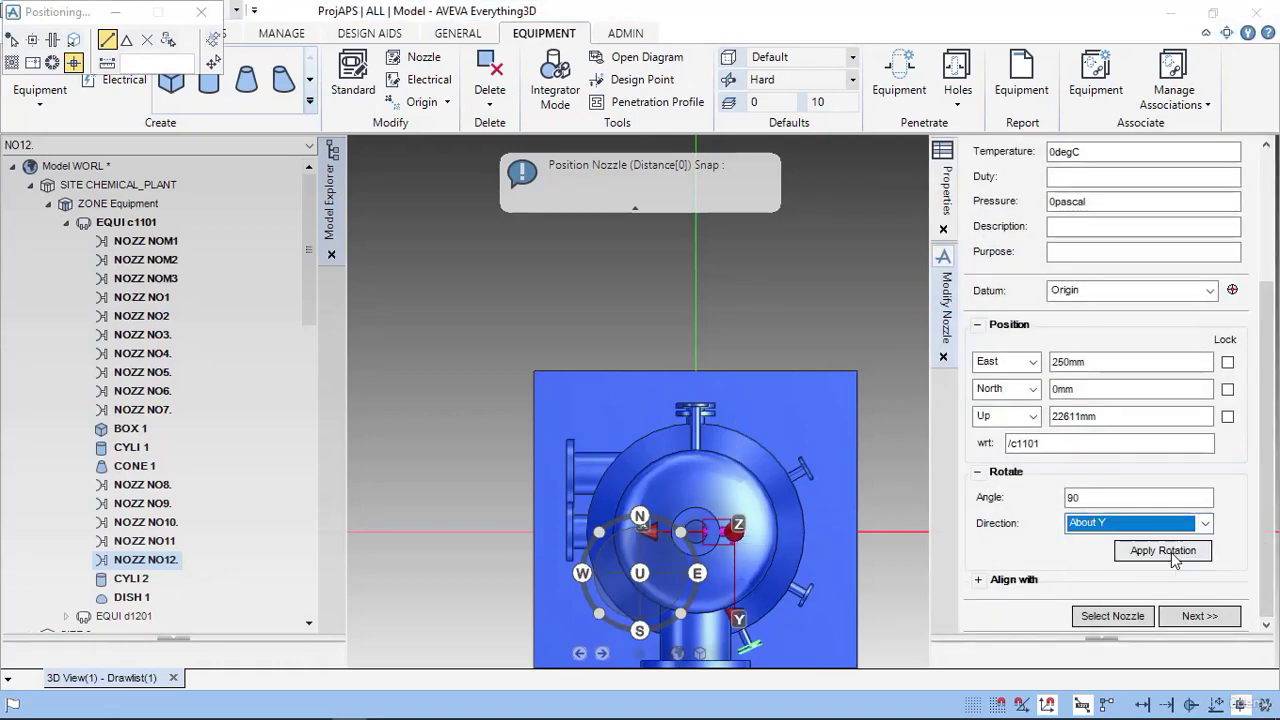
click(1171, 522)
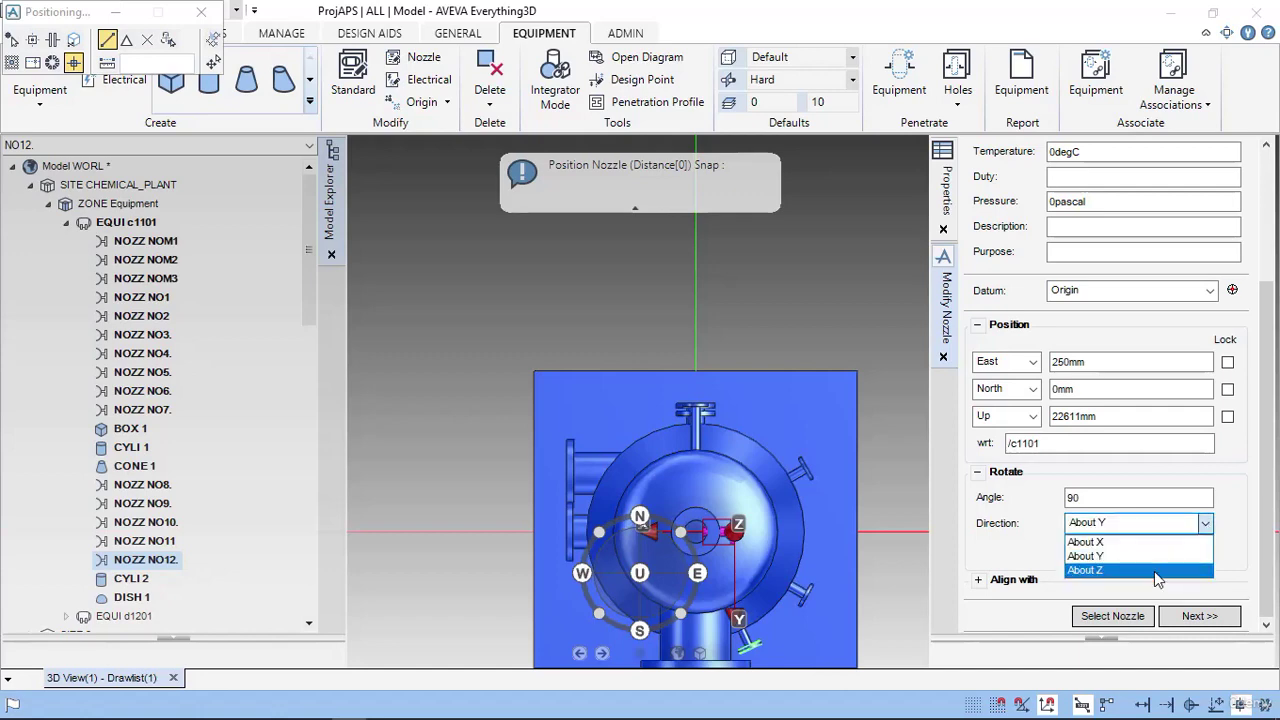
click(1154, 570)
click(1175, 553)
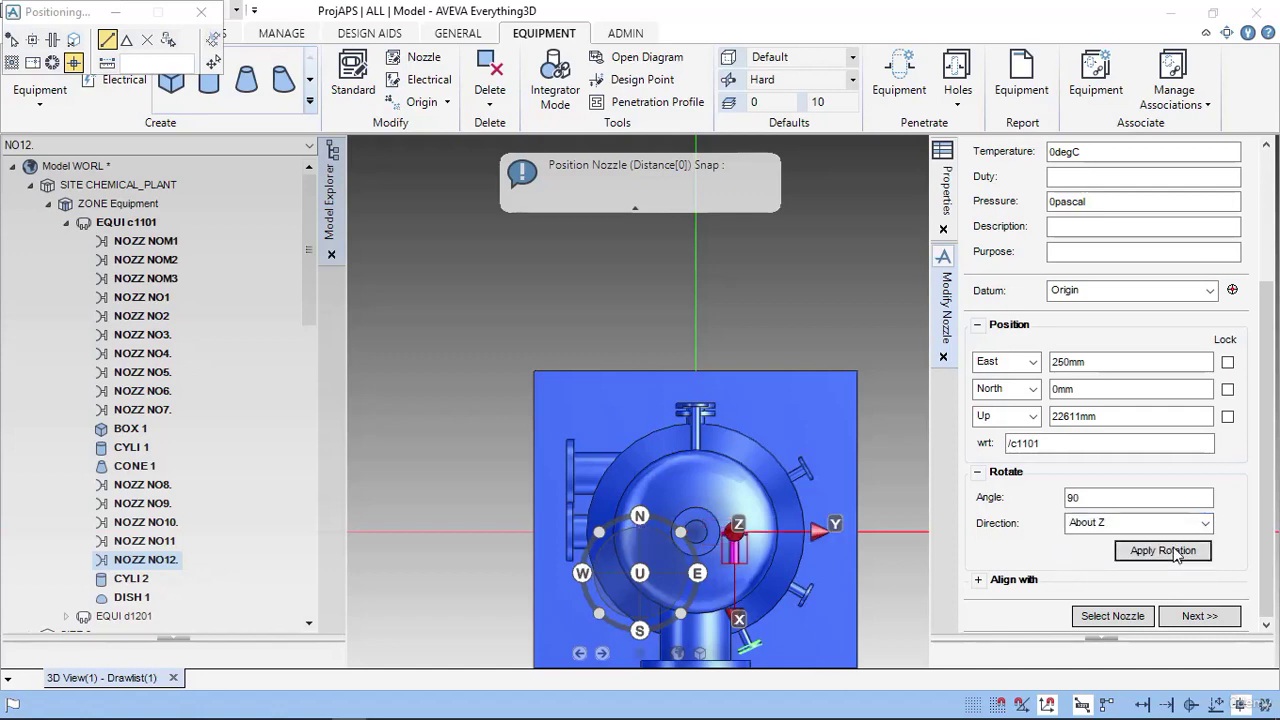
- Rotate nozzle NO12. by 90° about its X axis
click(1198, 524)
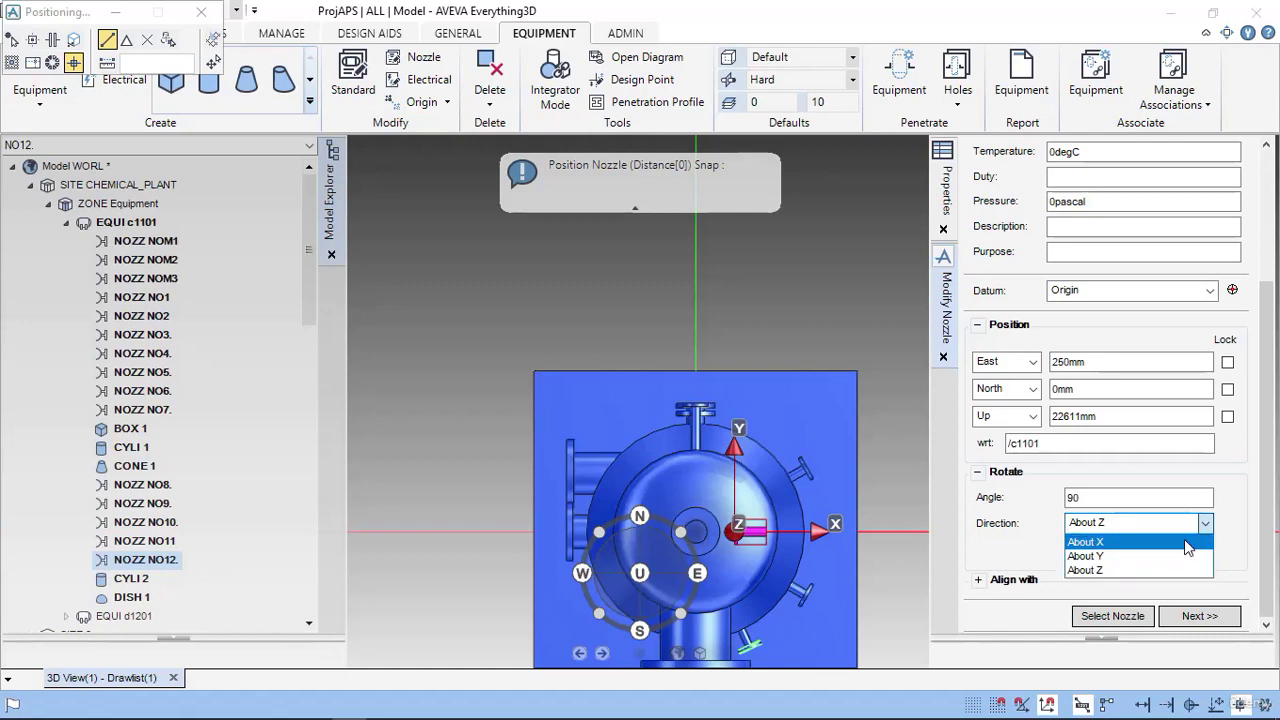
click(1180, 539)
click(1163, 552)
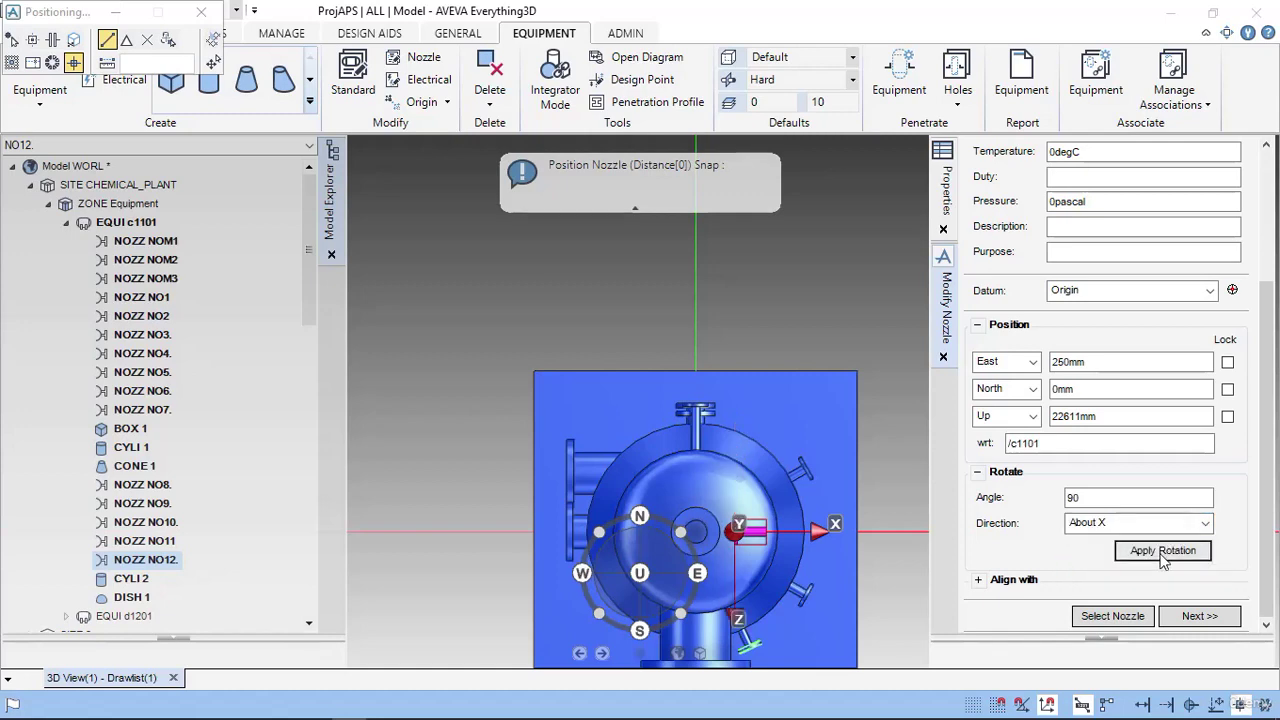
- Try turning nozzle NO12. in 90° rotations about its Y axis
click(1185, 525)
click(1148, 558)
click(1148, 553)
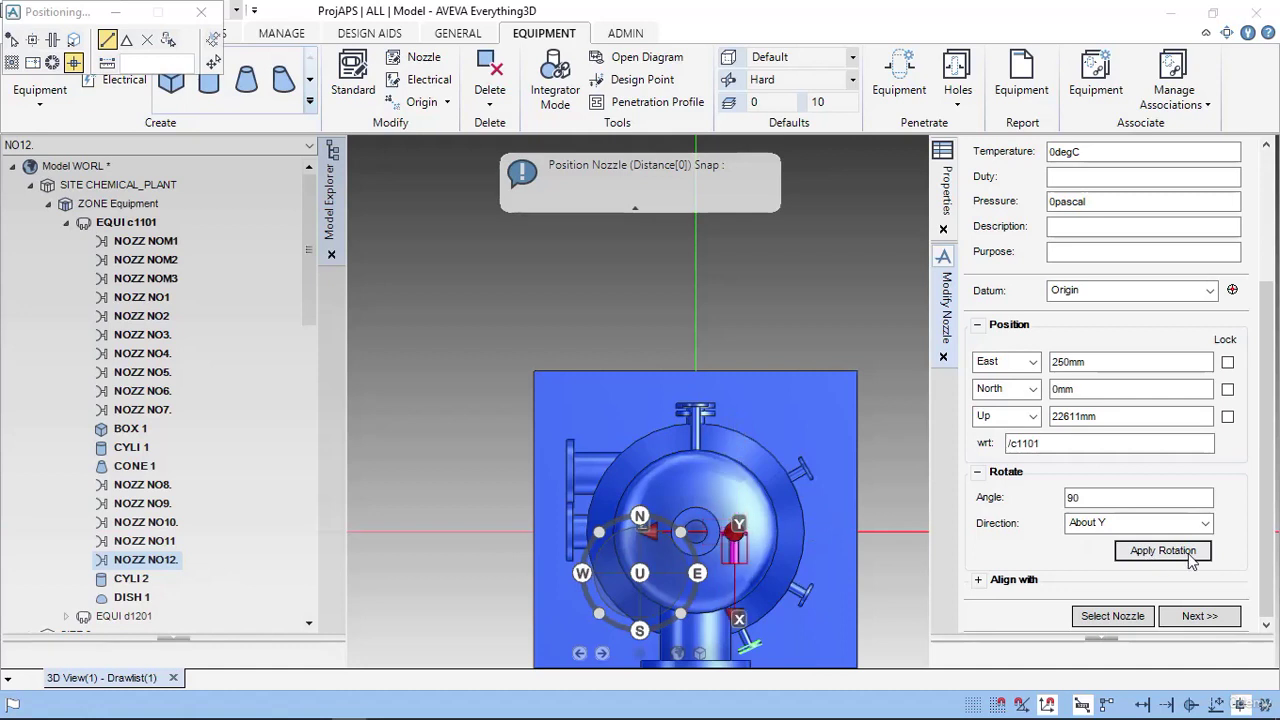
click(1190, 554)
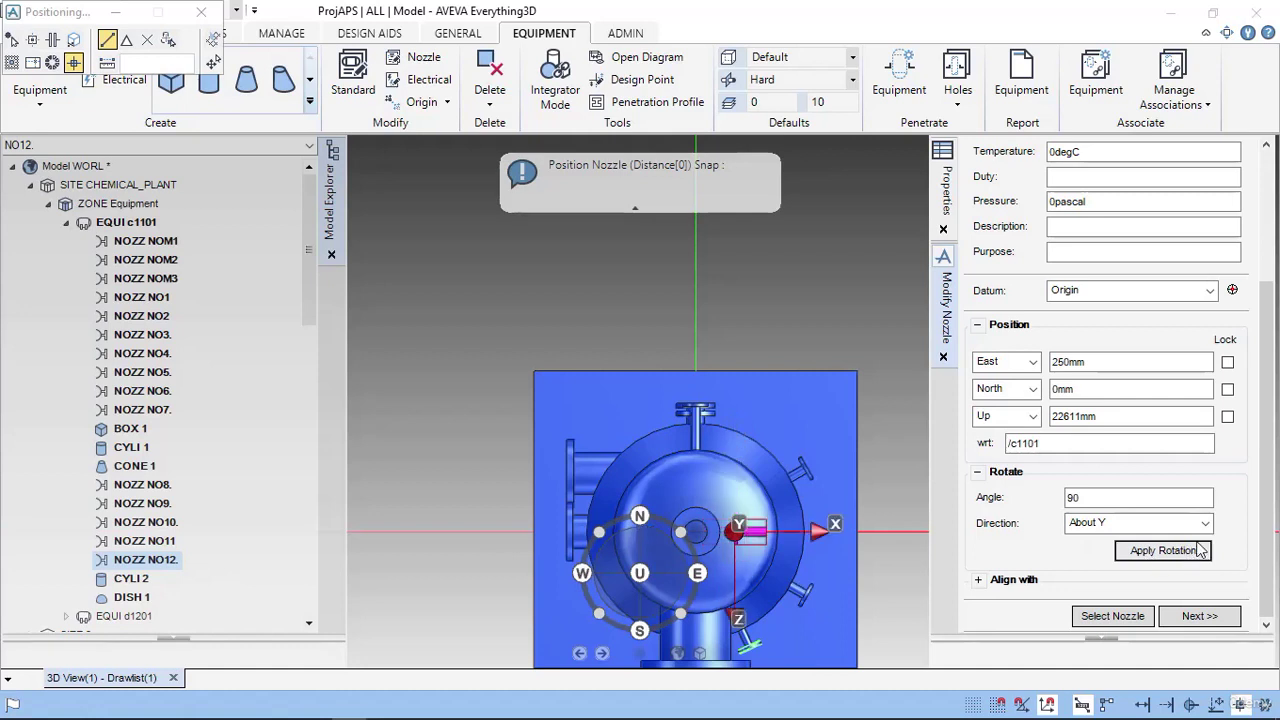
- Rotate nozzle NO12. by 90° about Z so that it stands vertically on the vessel's top head, and inspect it in plan
click(1205, 523)
click(1167, 565)
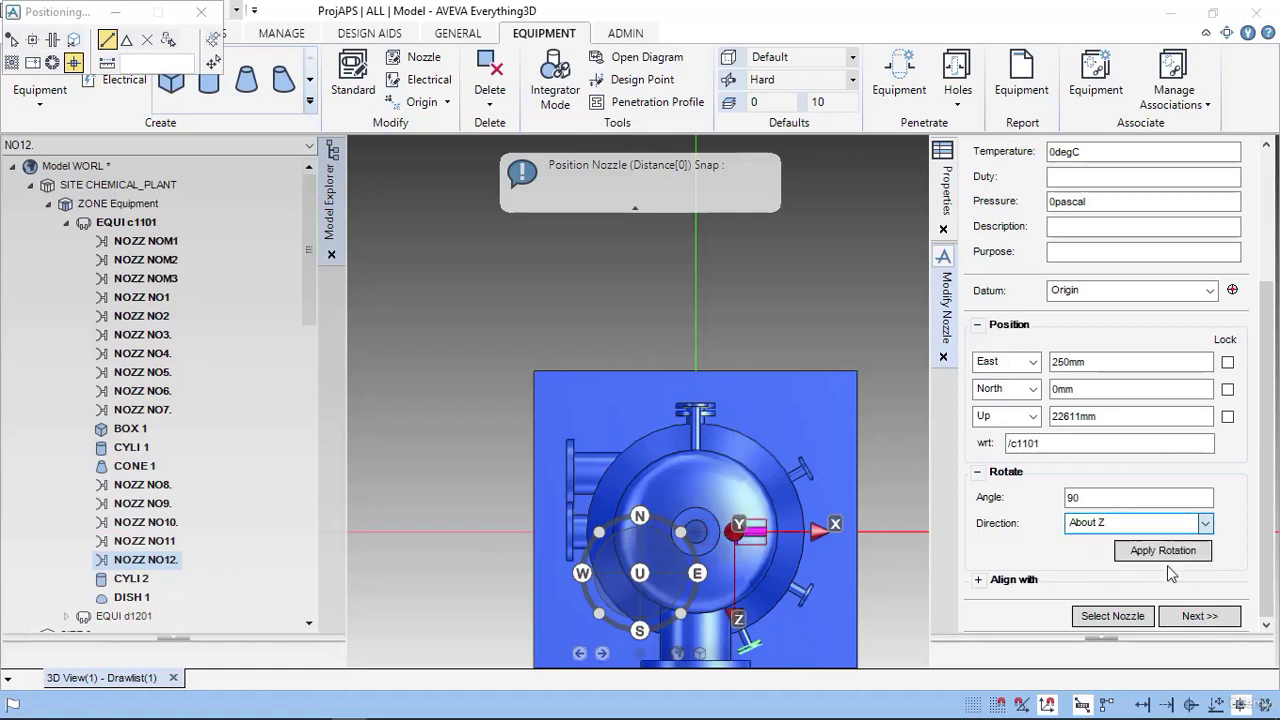
click(1177, 556)
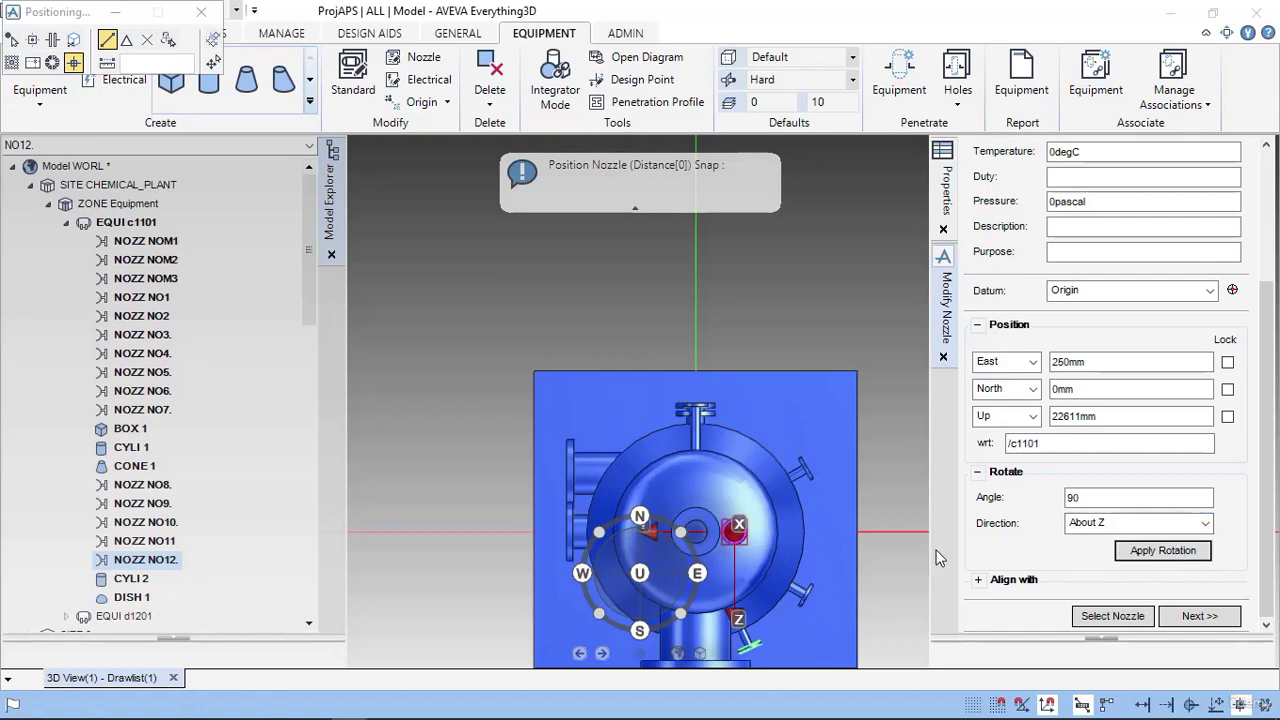
scroll(836, 577, up, 5)
scroll(823, 552, down, 5)
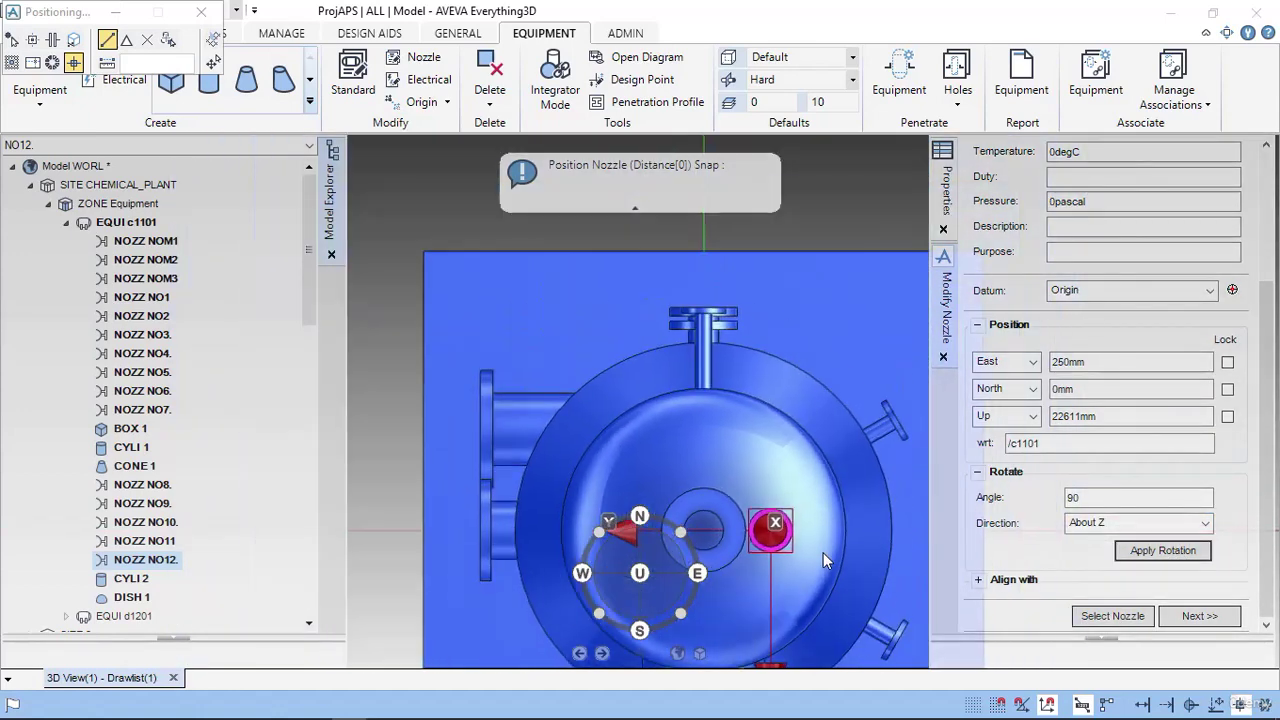
- Reverse nozzle NO12.'s vertical direction with further 90° turns about Z, and finish its definition
click(1152, 560)
click(1155, 556)
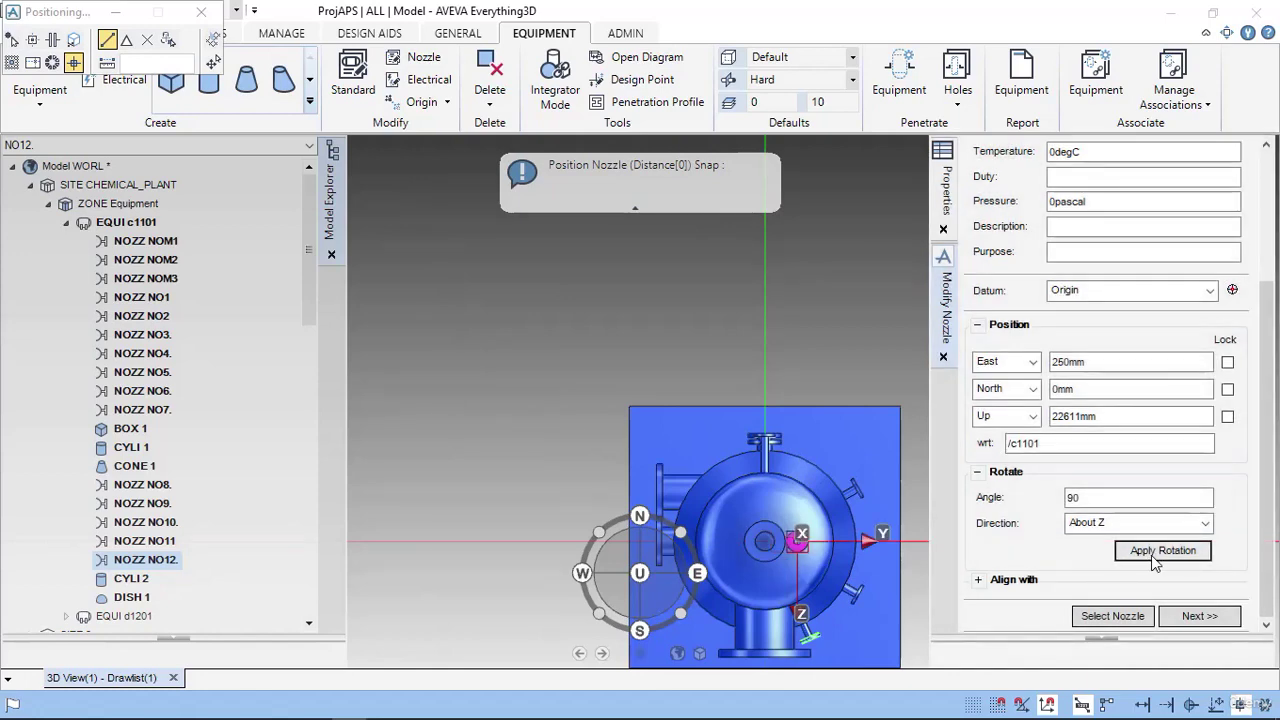
click(1155, 556)
click(1155, 556)
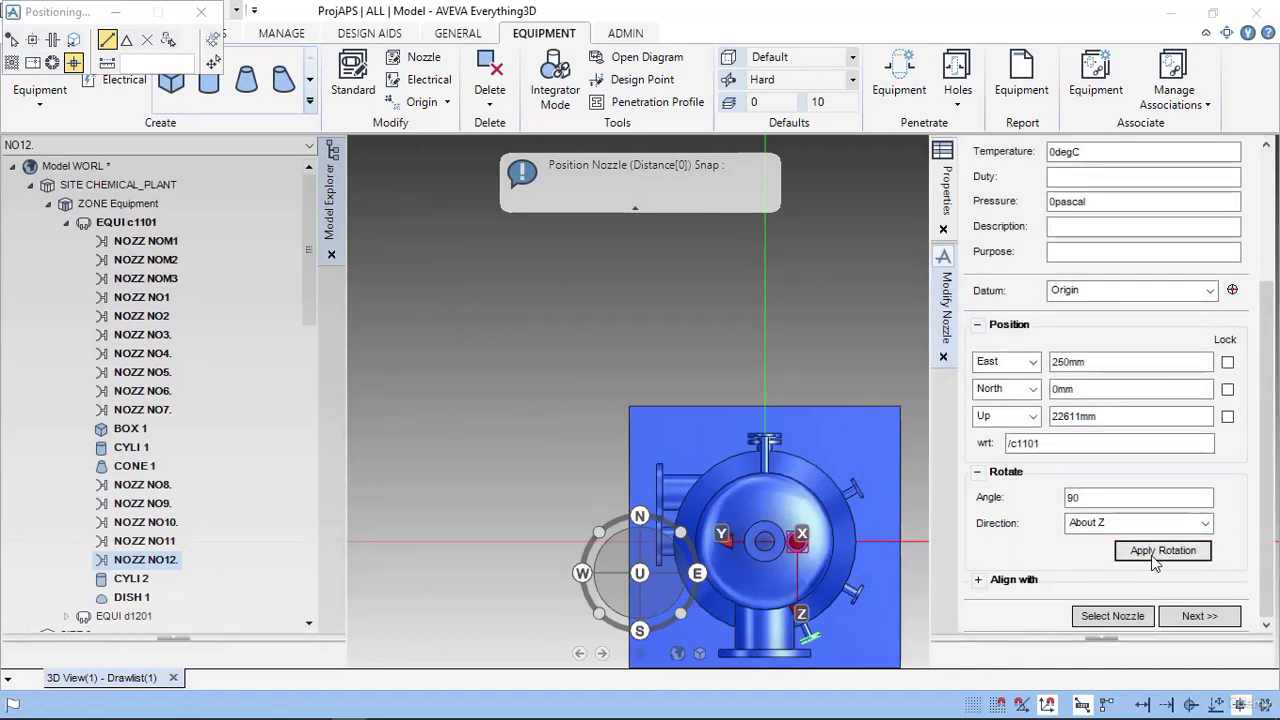
click(1155, 556)
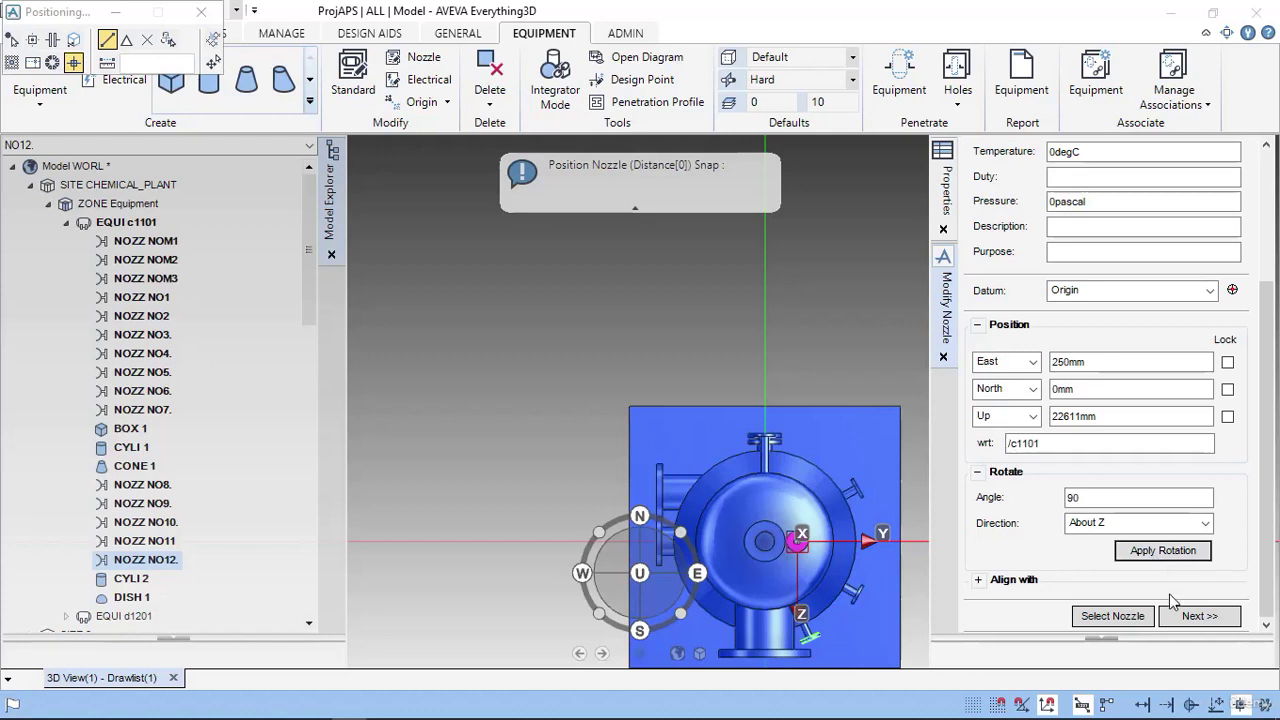
click(1195, 616)
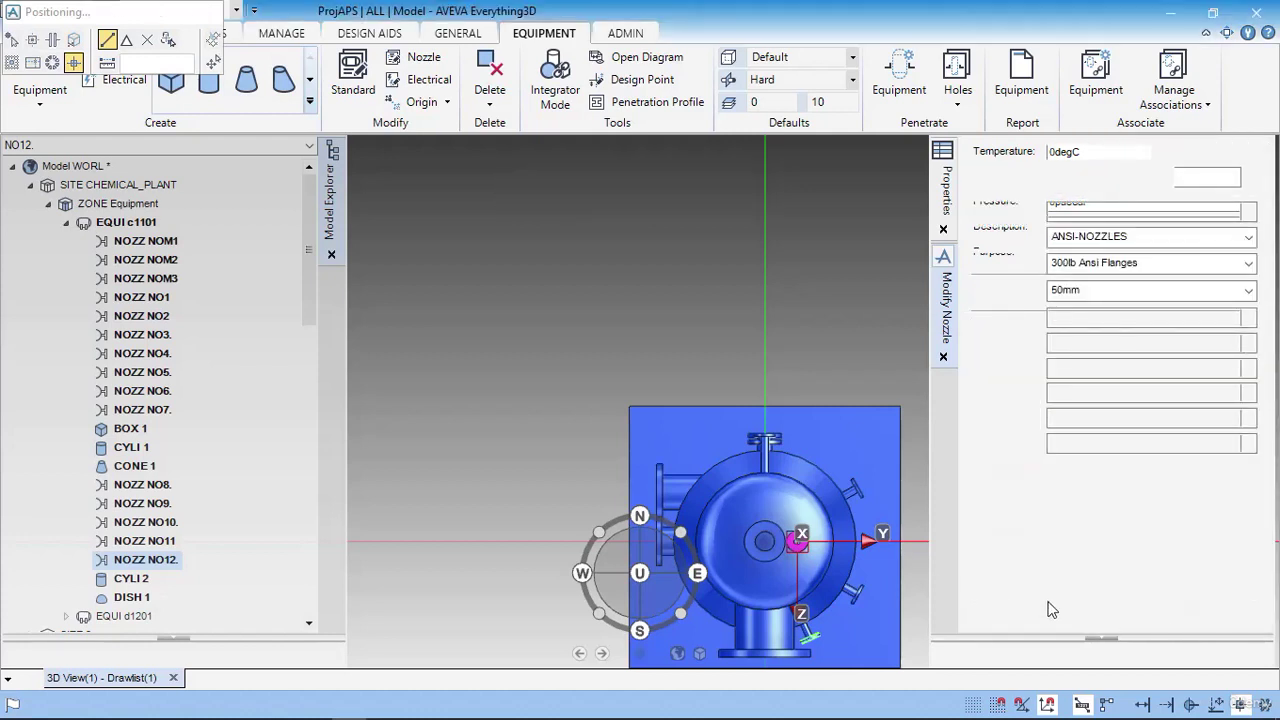
scroll(850, 565, down, 2)
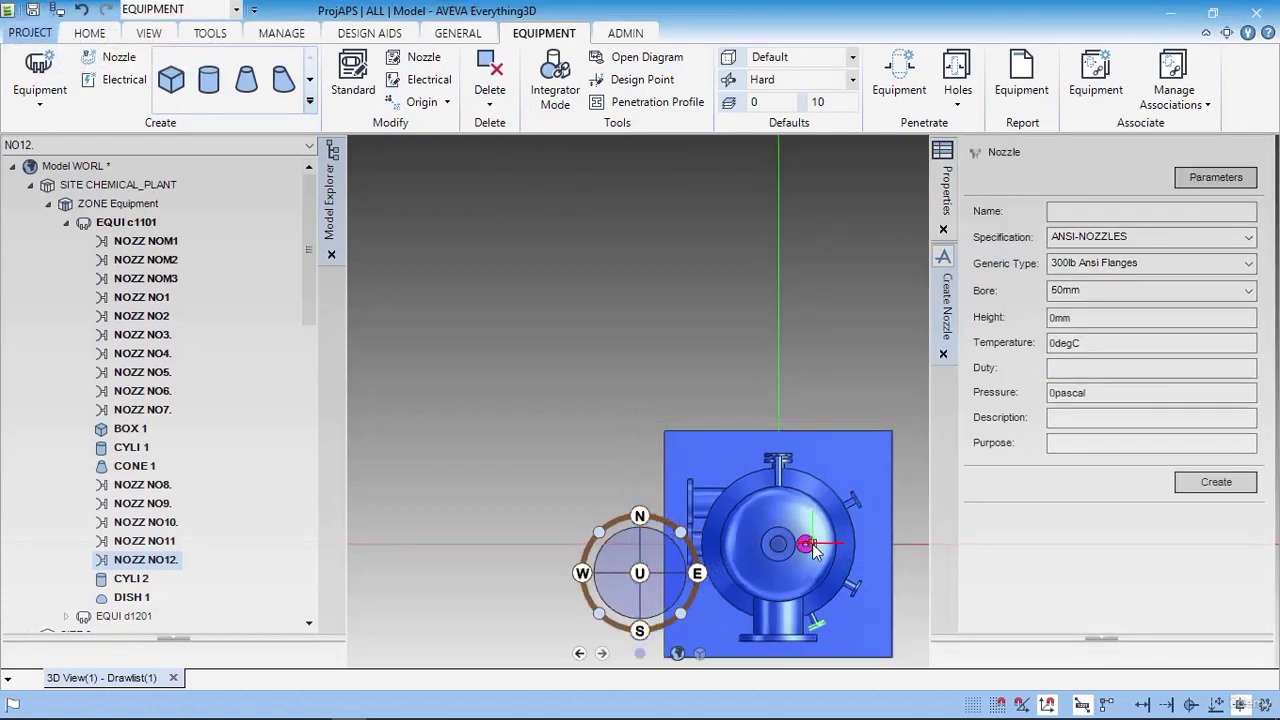
- Rotate nozzle NO12. by -45° in plan about the centre of nozzle NO5., as given in the training drawing
right_click(813, 546)
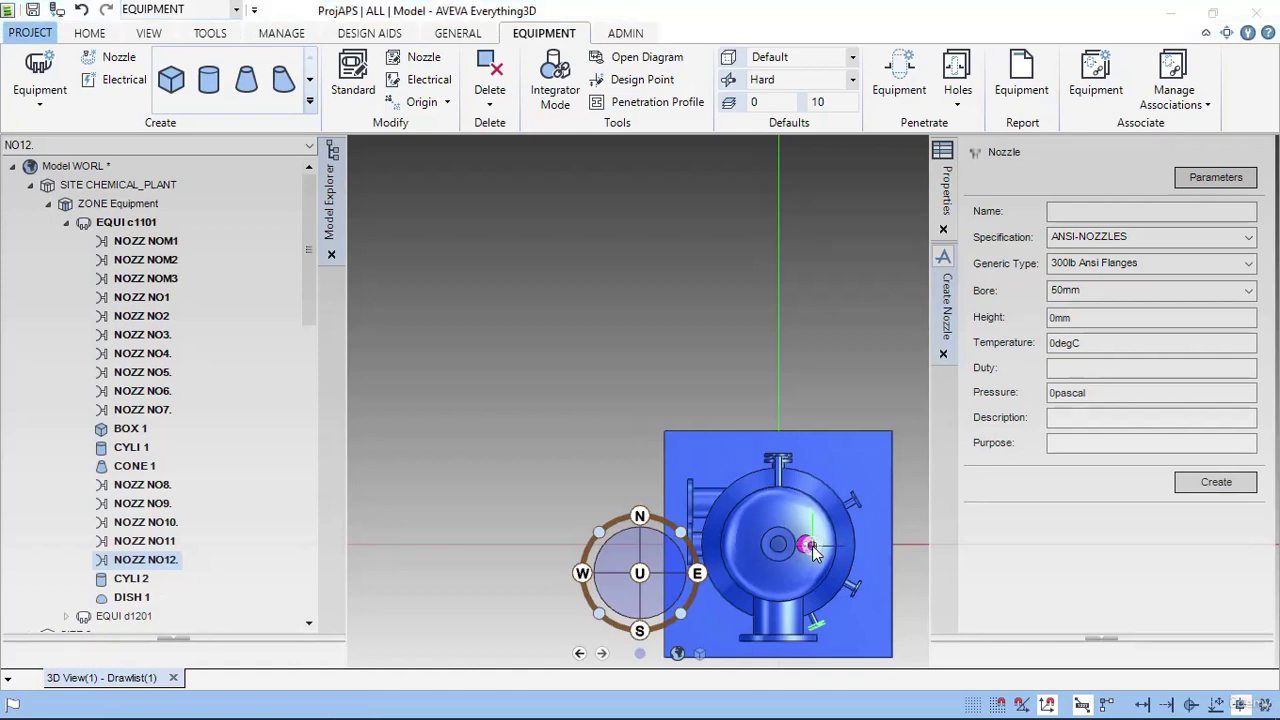
click(866, 592)
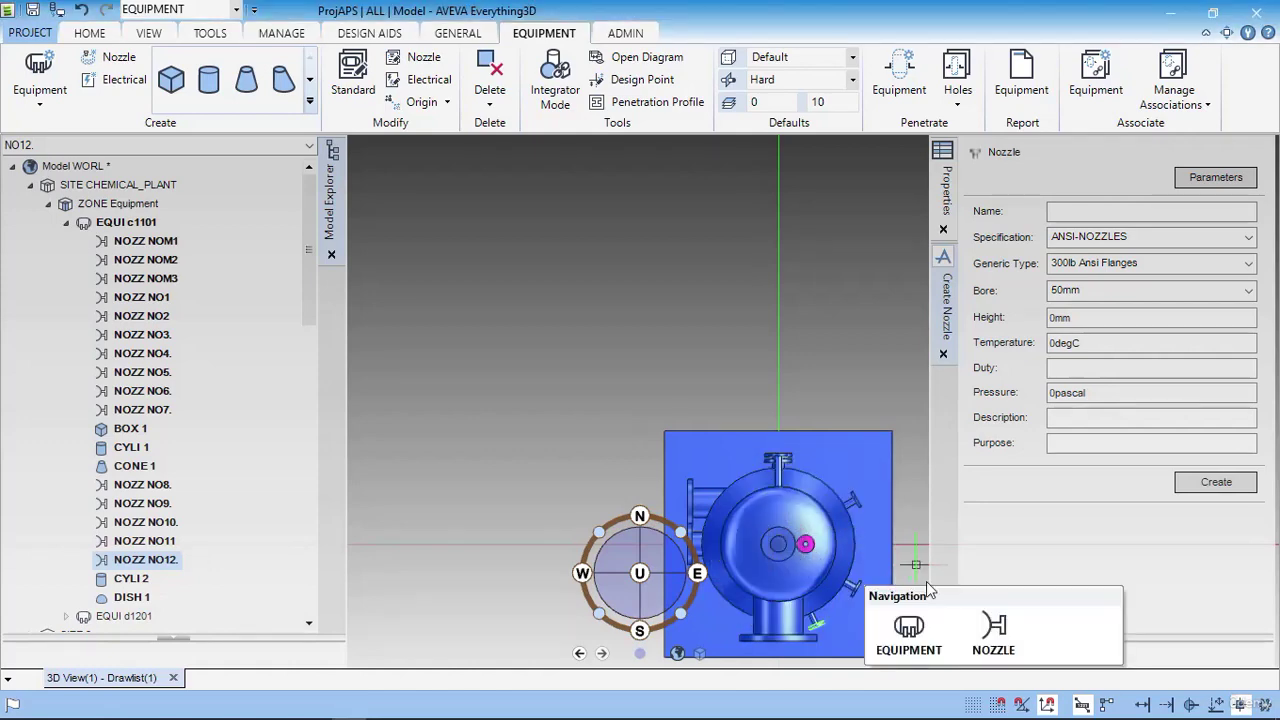
click(988, 632)
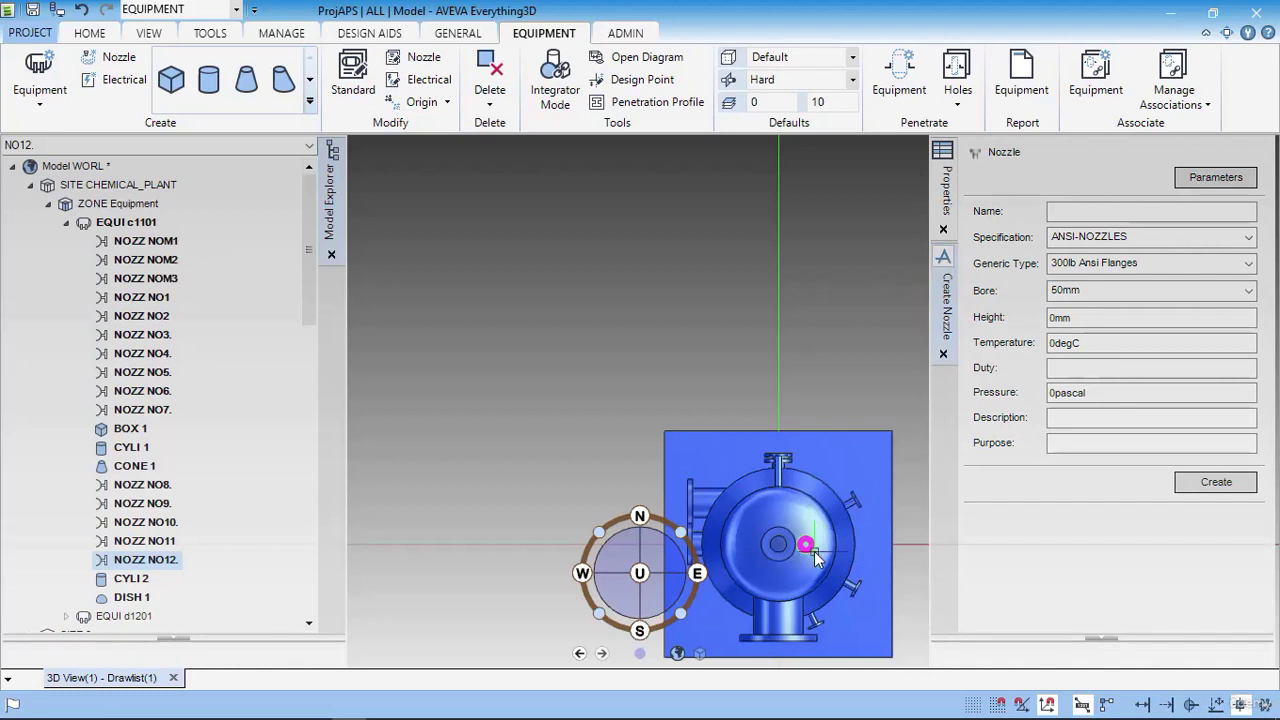
right_click(813, 548)
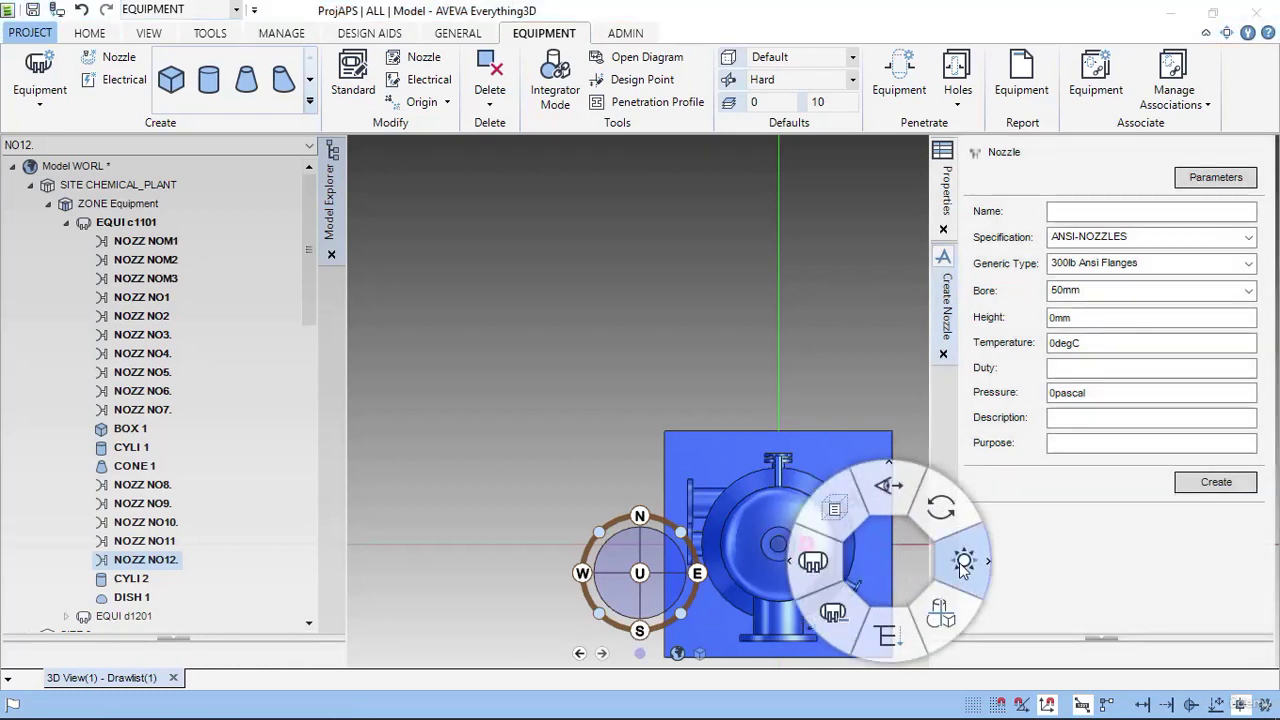
click(1010, 582)
click(1066, 645)
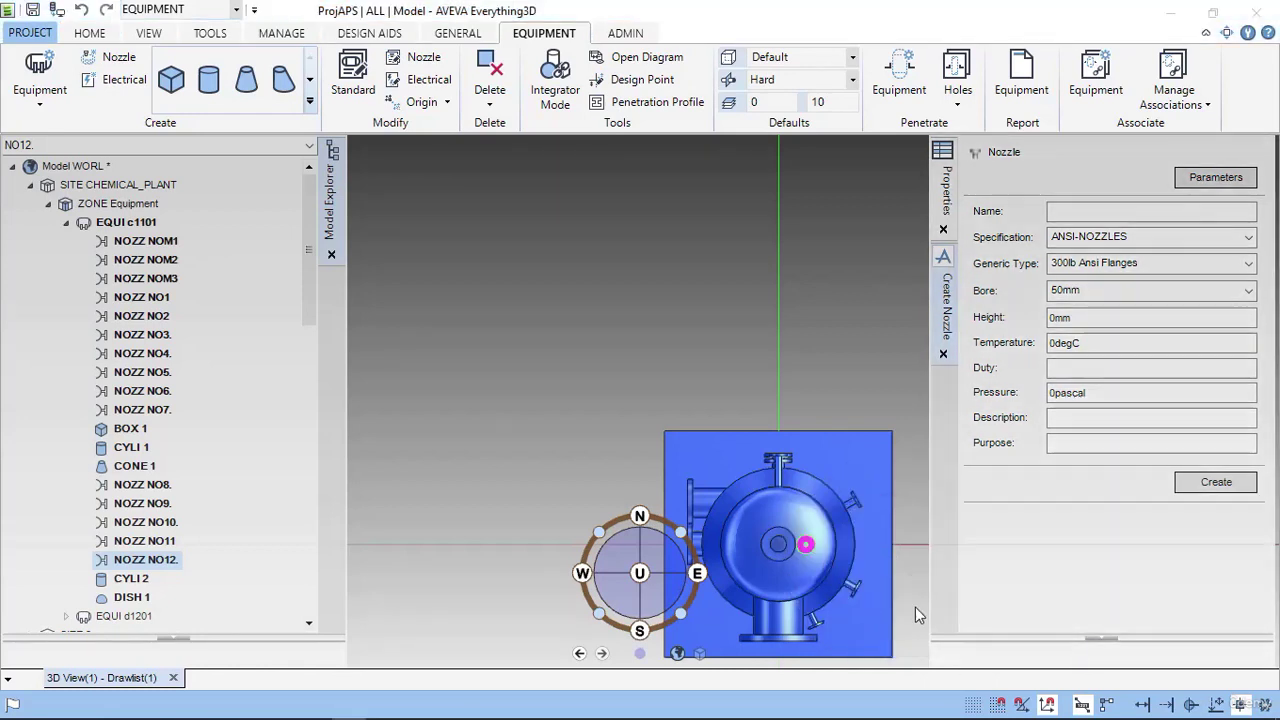
click(784, 547)
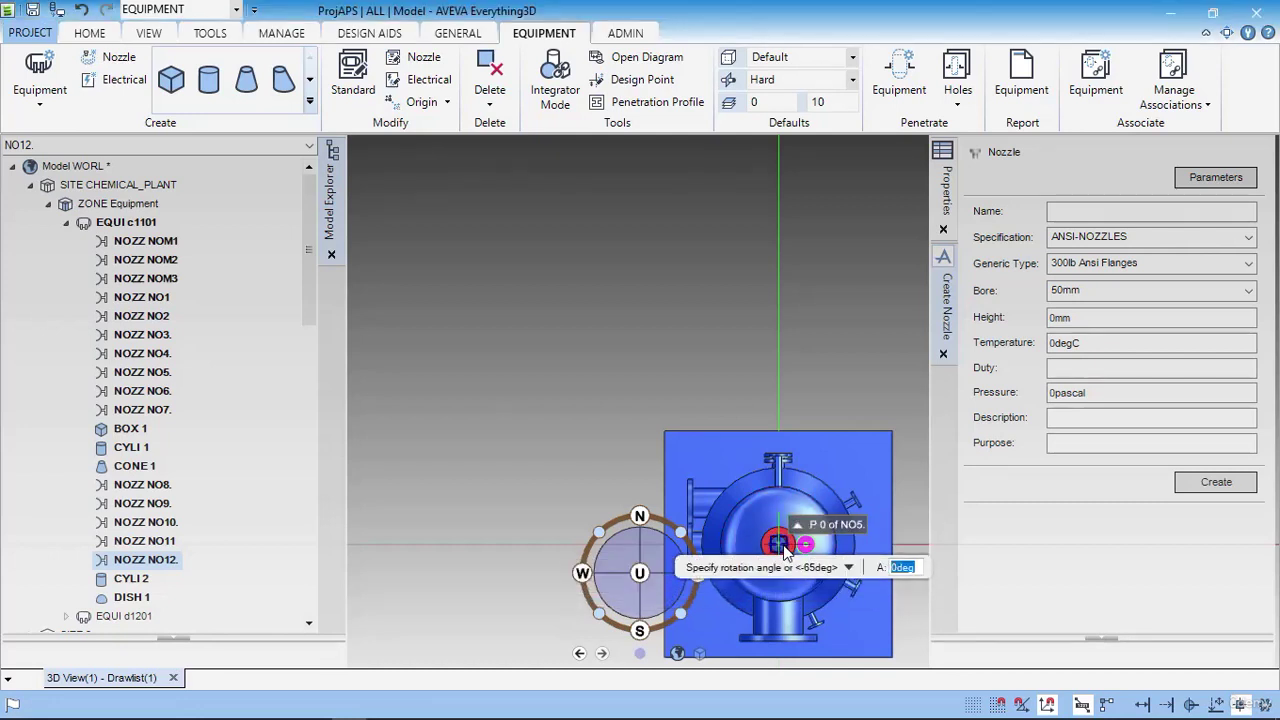
key(alt+Tab)
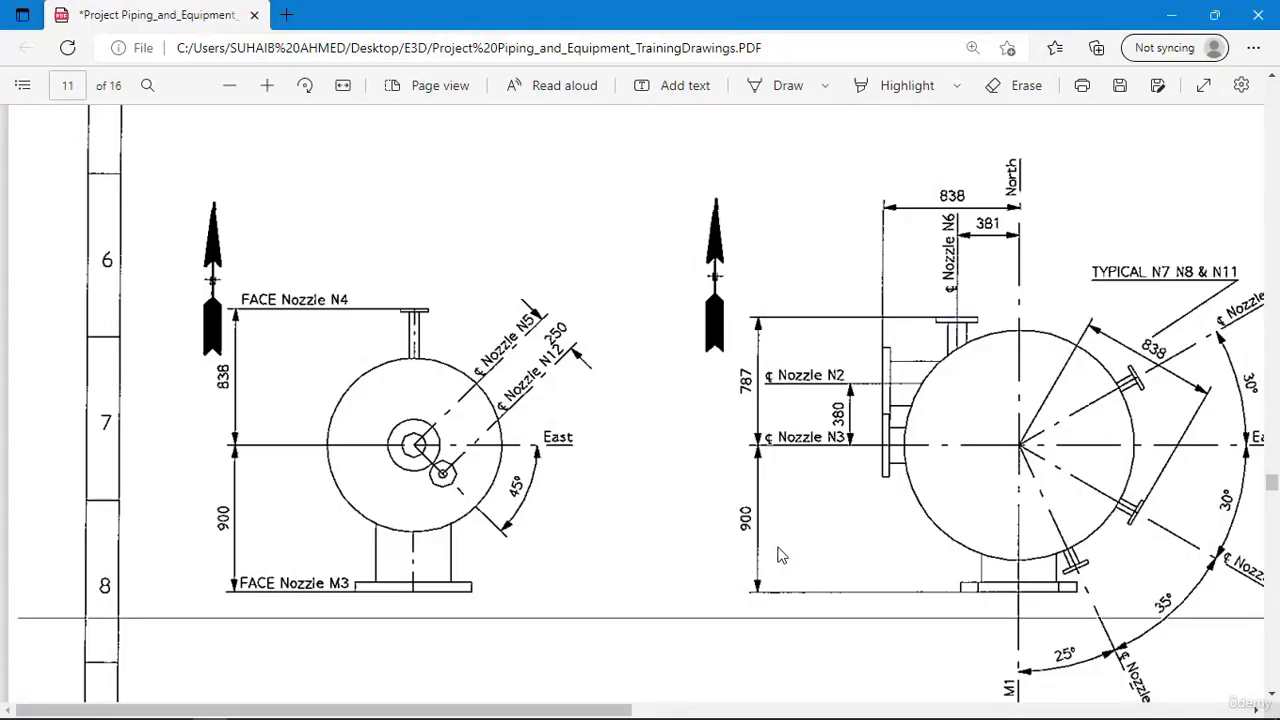
key(alt+Tab)
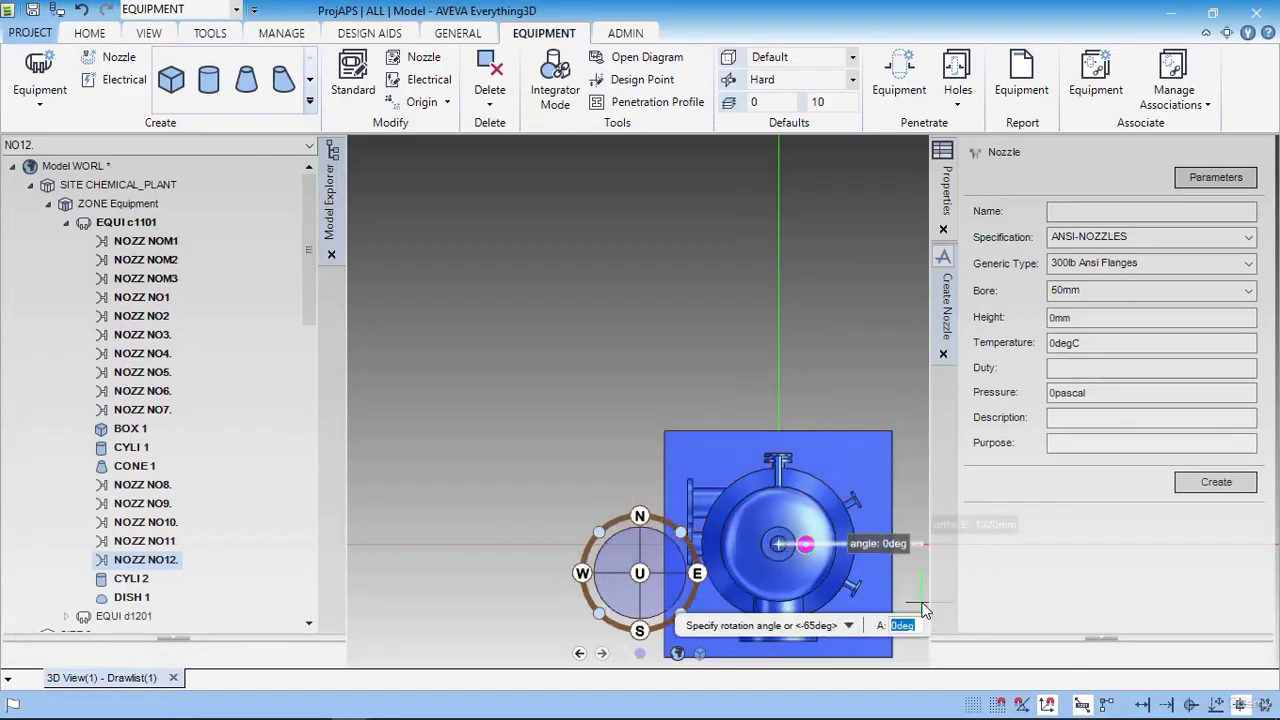
text(-45)
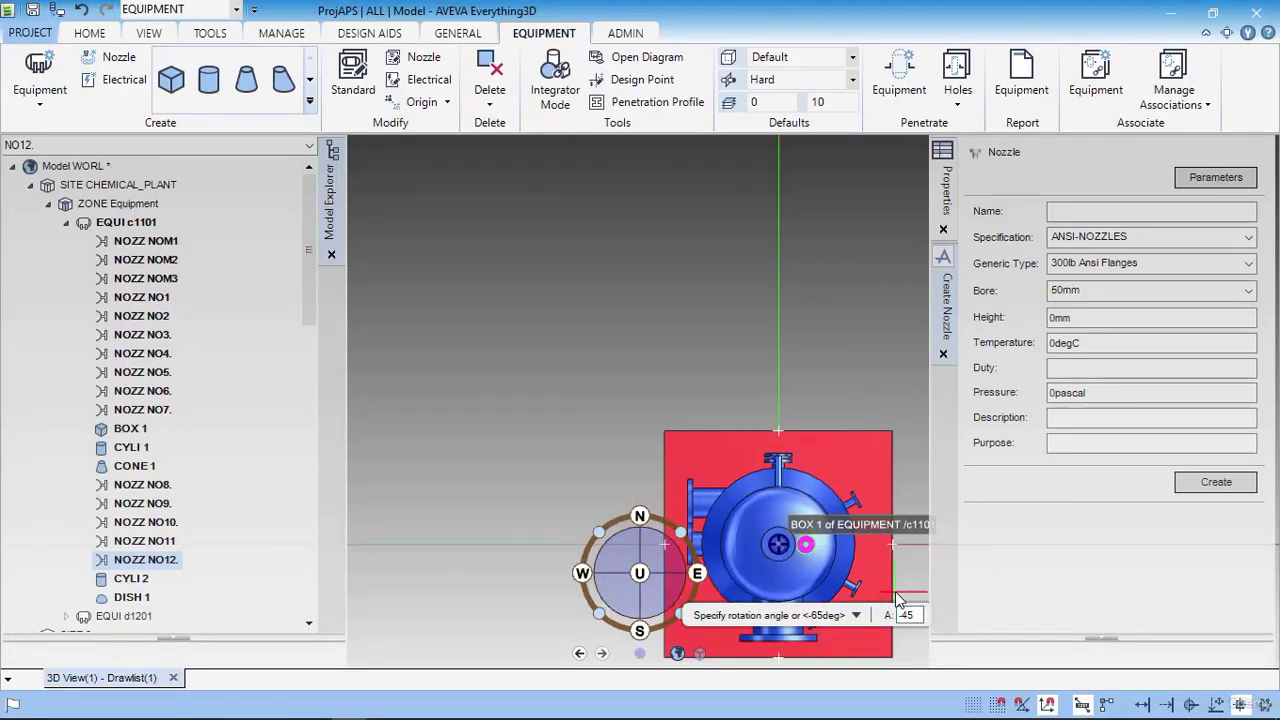
key(Return)
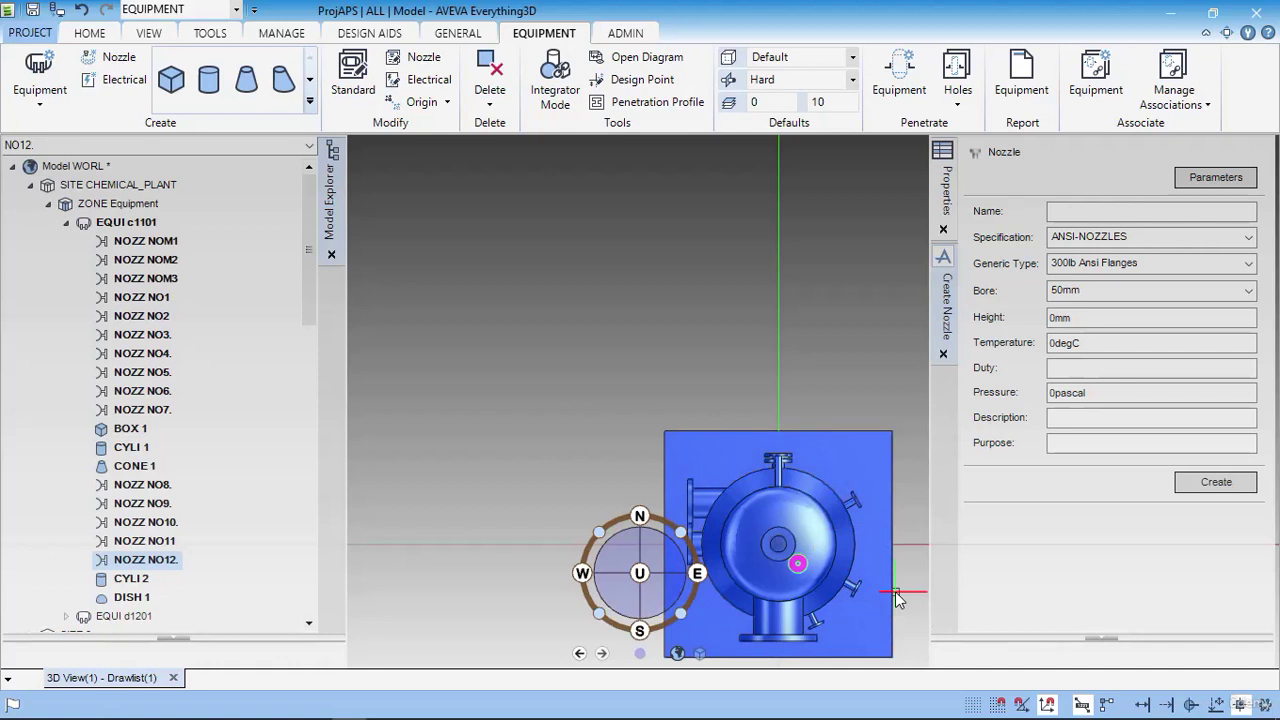
- Examine the whole vessel c1101 with its nozzles in an isometric view
scroll(785, 395, down, 4)
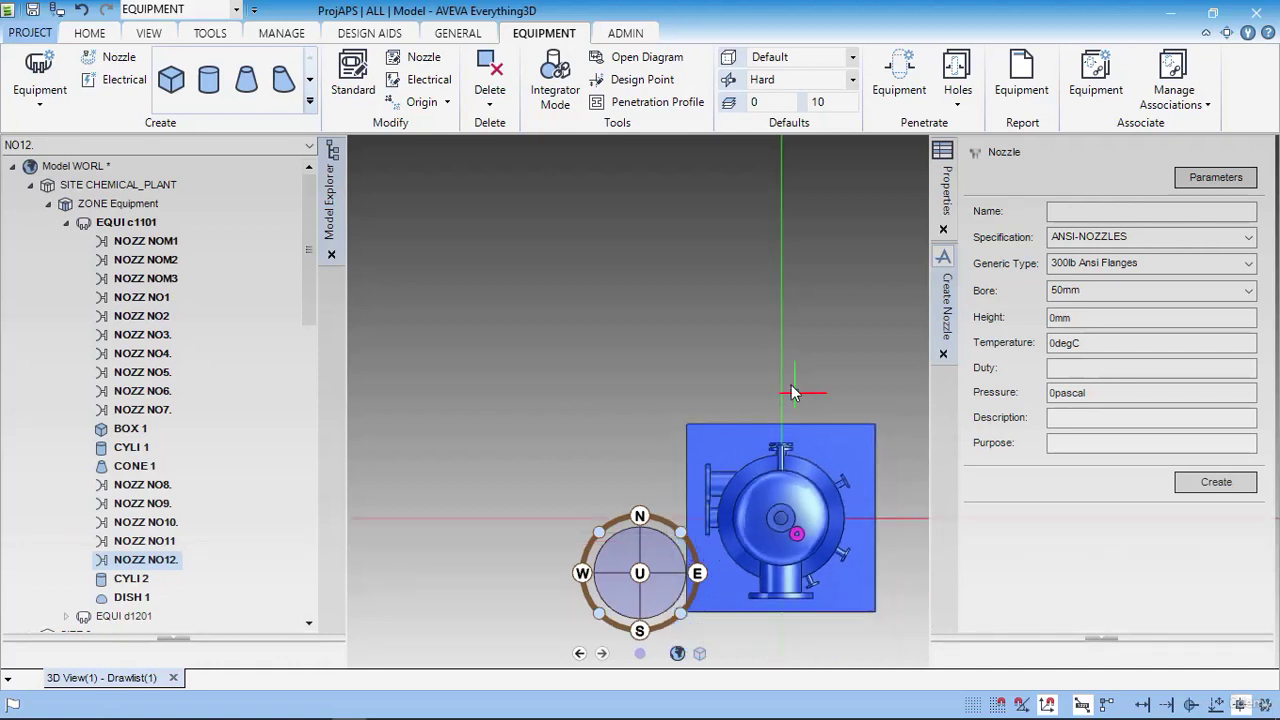
right_click(645, 378)
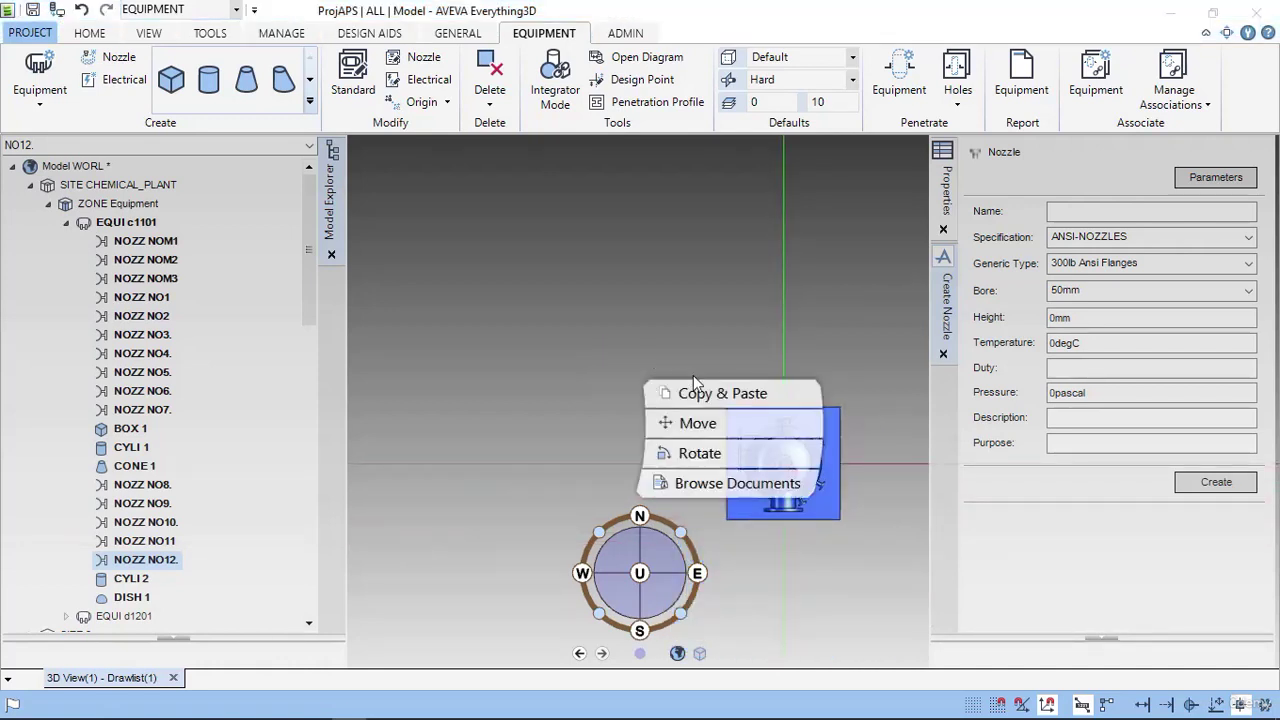
click(569, 333)
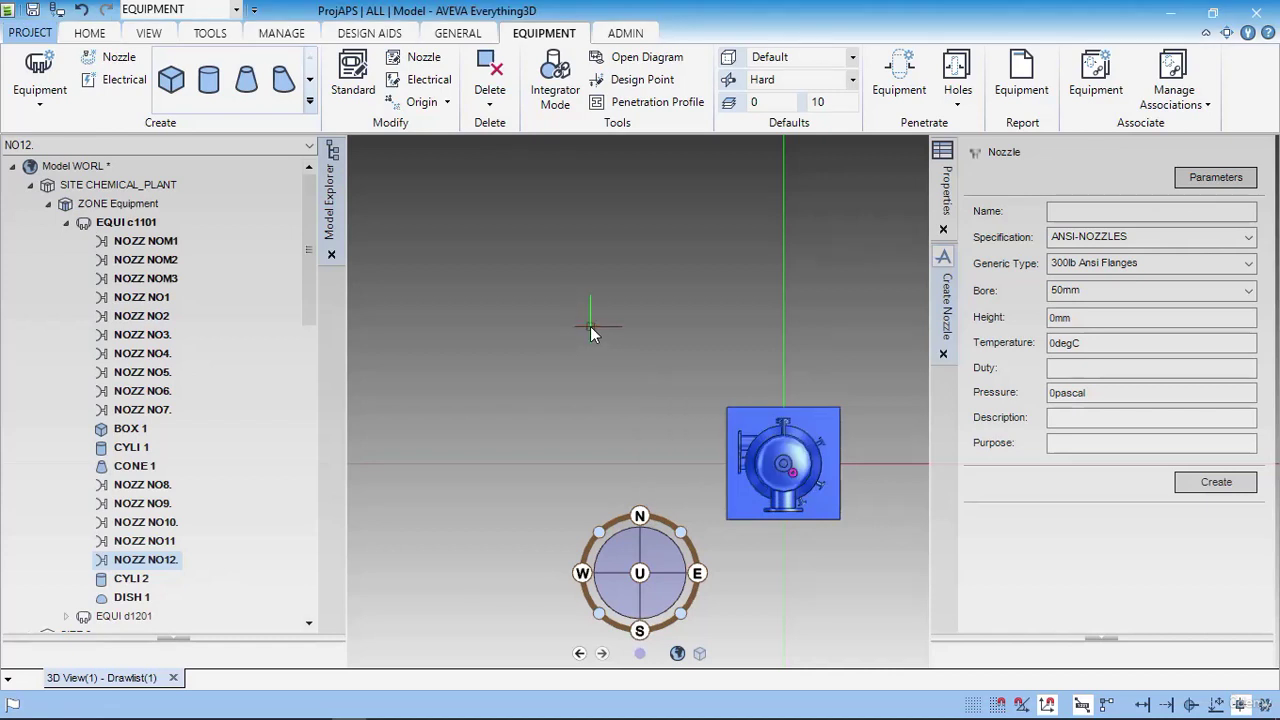
middle_click(619, 337)
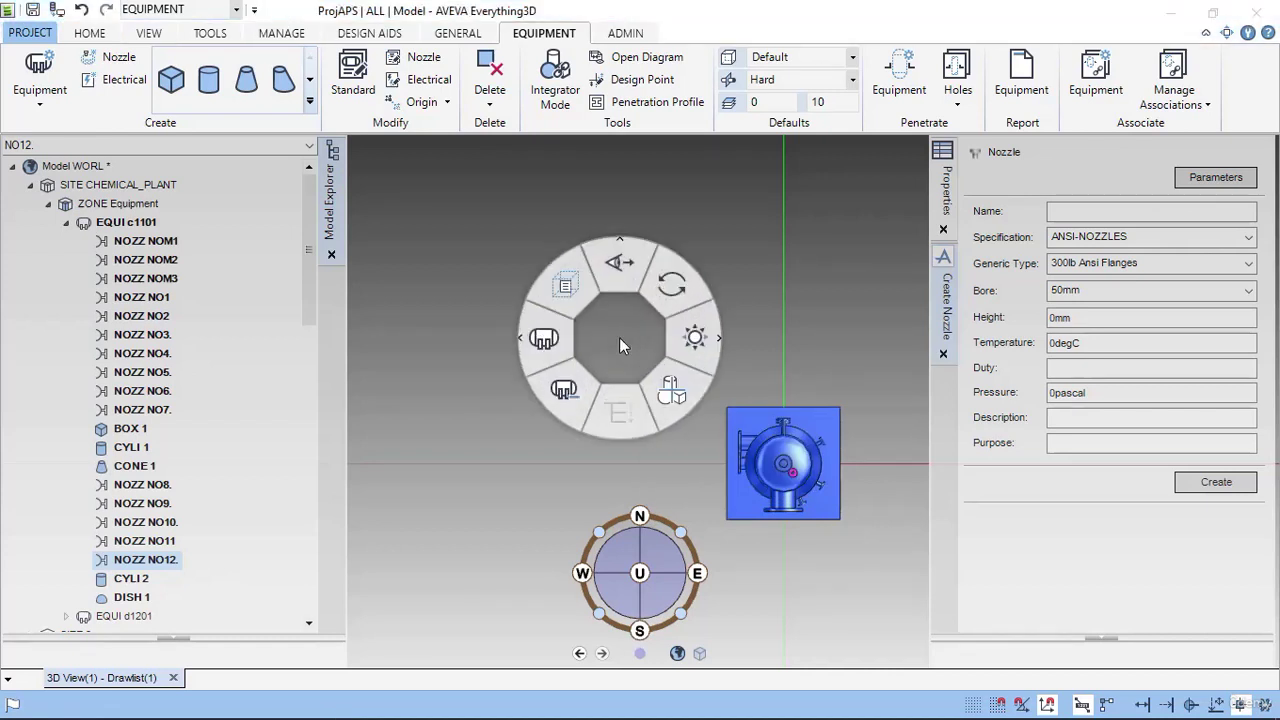
click(619, 262)
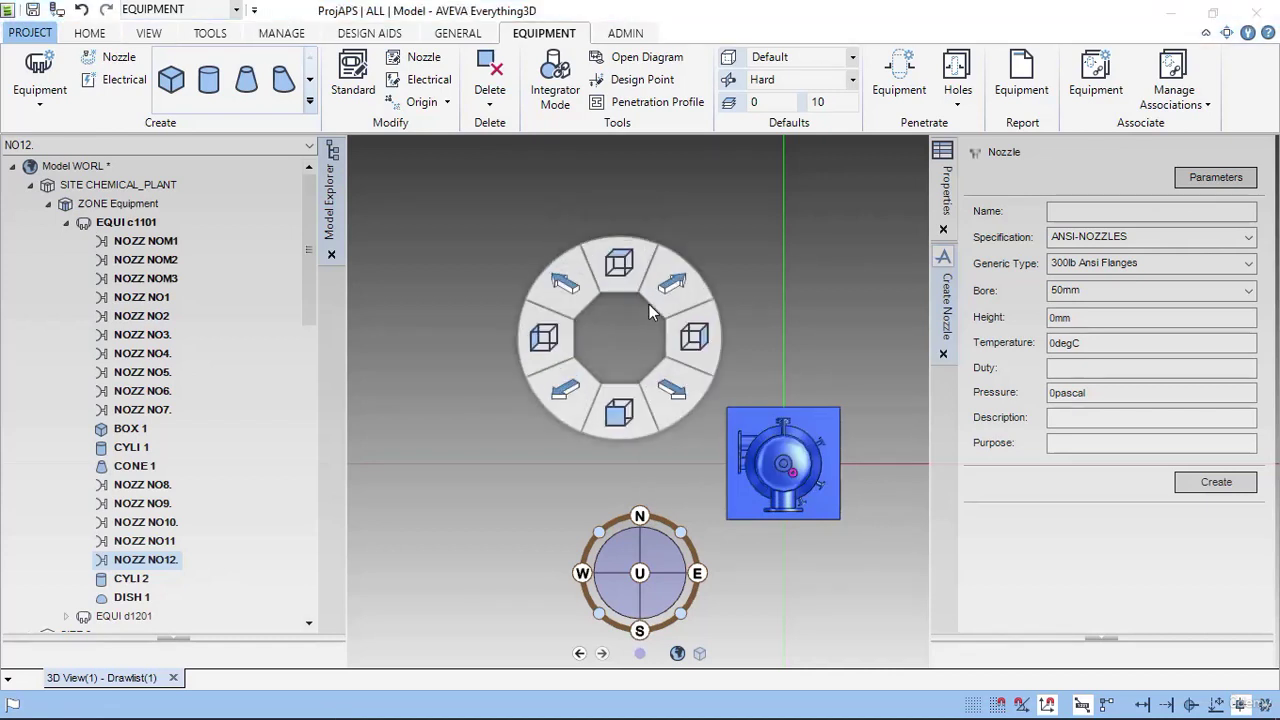
click(564, 287)
key(Return)
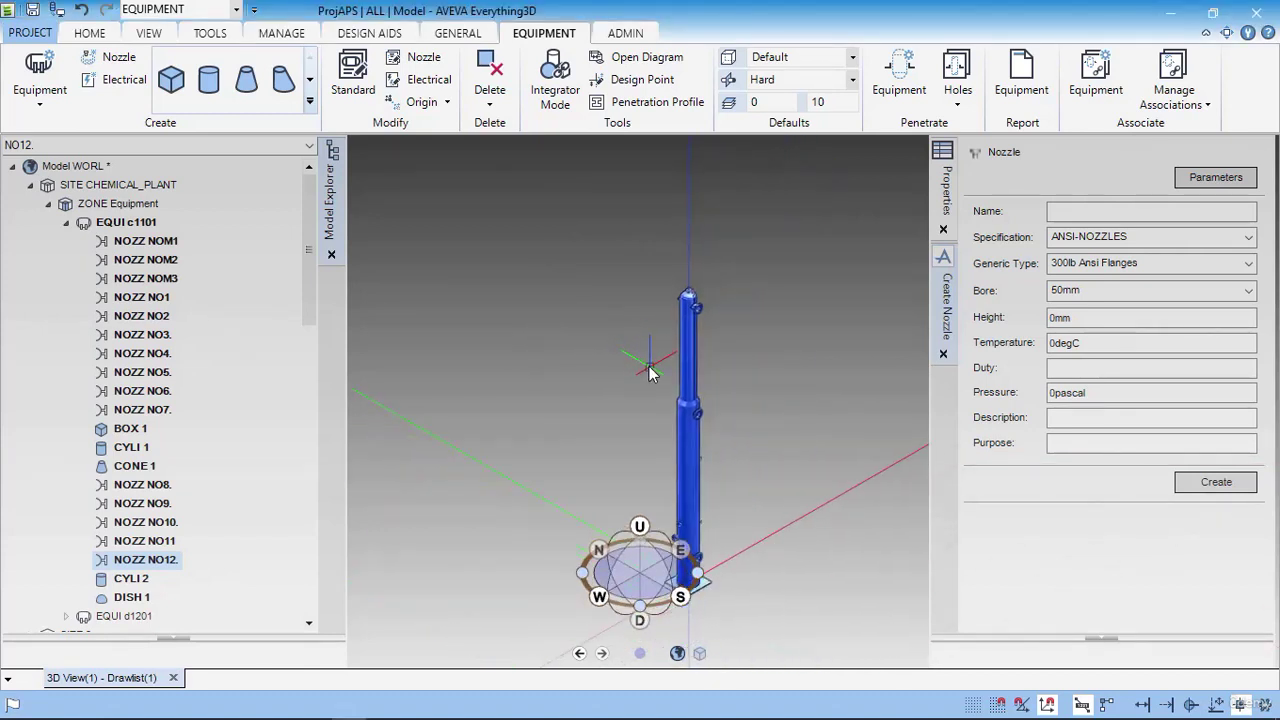
middle_drag(715, 437, 813, 432)
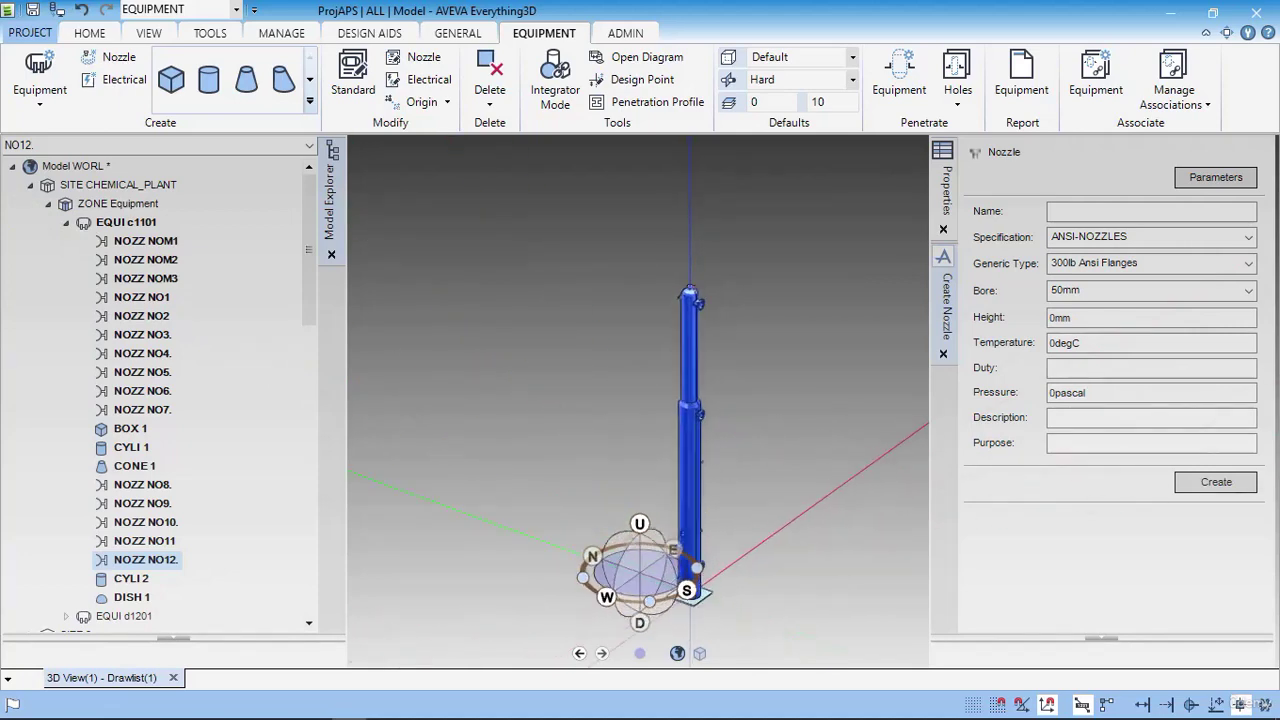
- Check the vessel's lower end in the training drawing, and start a new cylinder in c1101 with its base centre at East 0 mm
mouse_move(1100, 713)
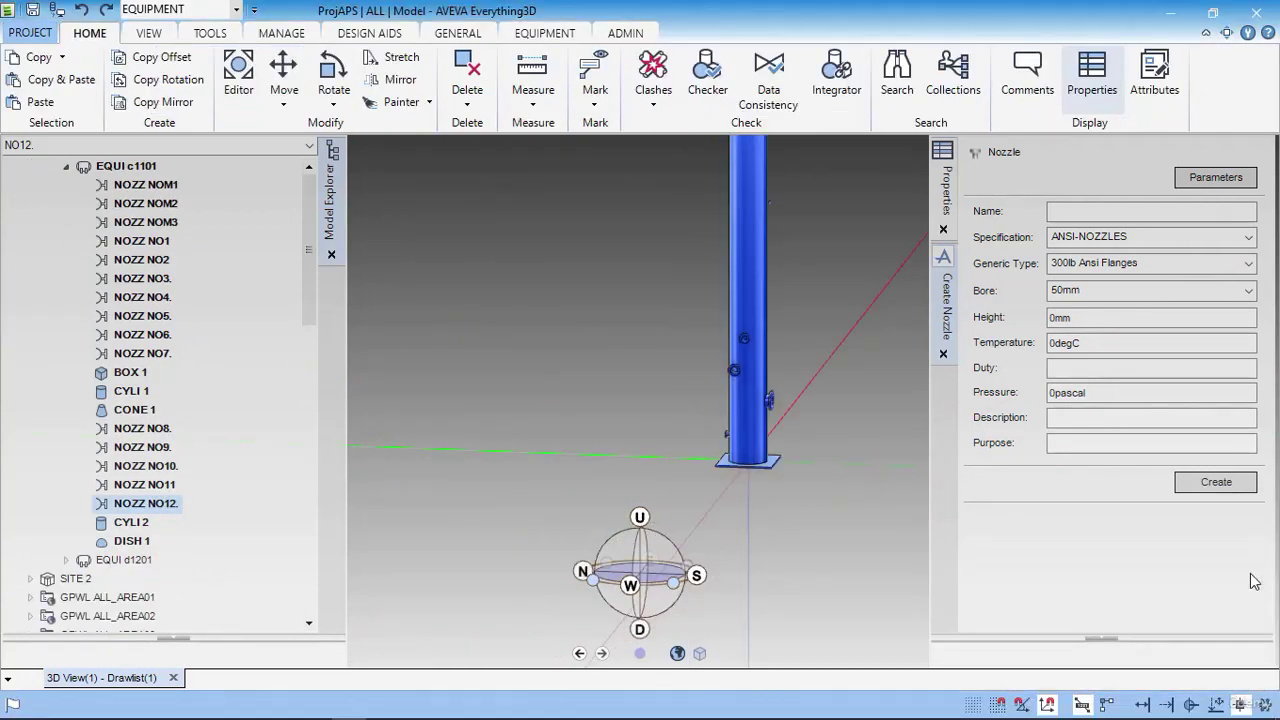
key(alt+Tab)
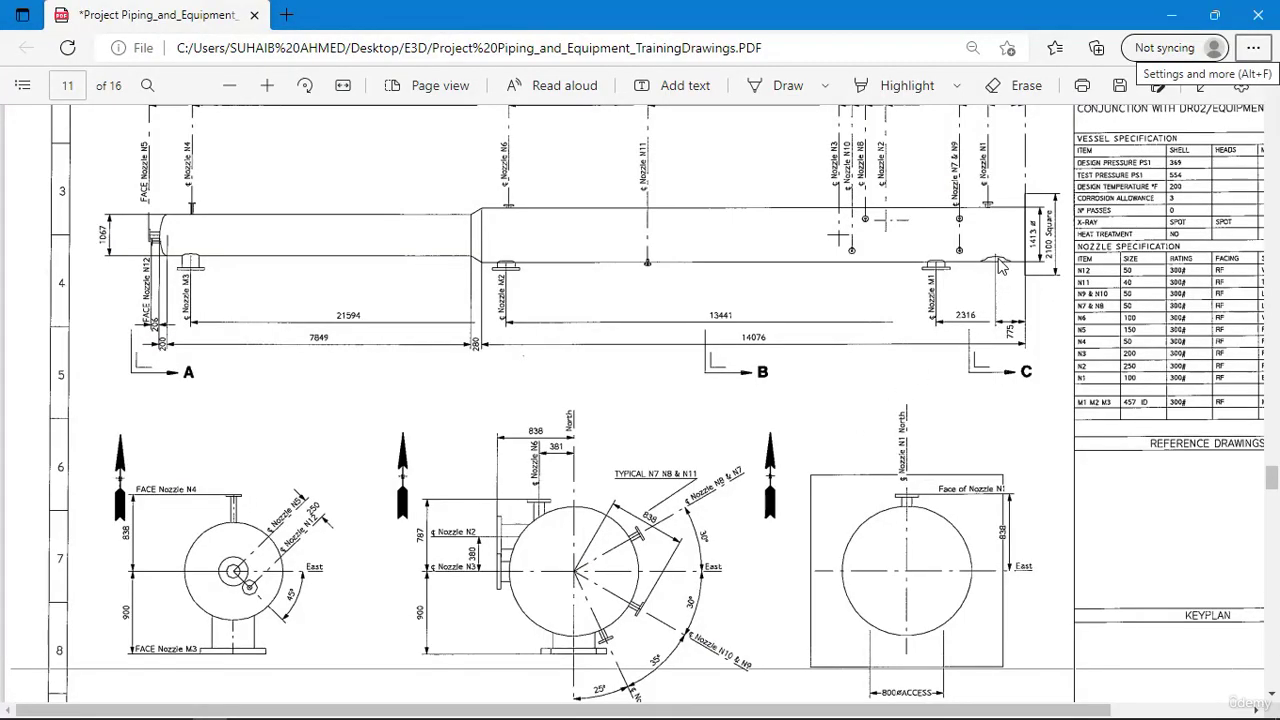
key(alt+Tab)
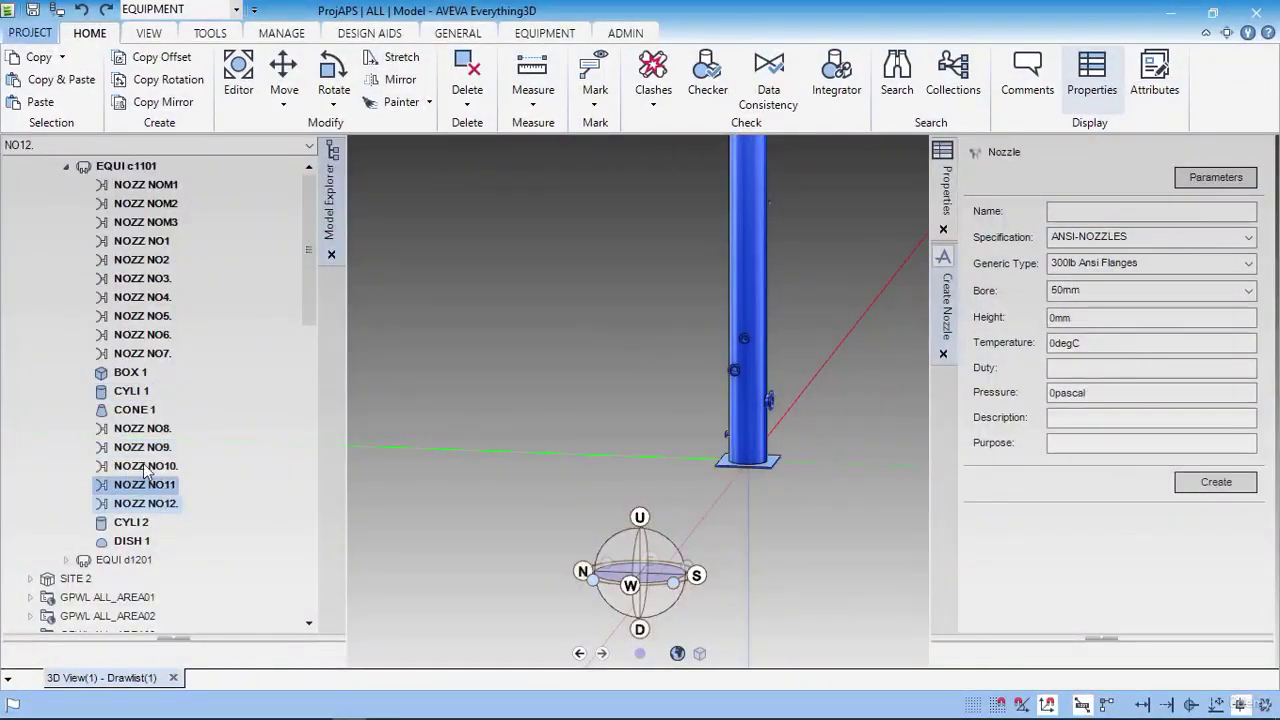
scroll(473, 322, up, 3)
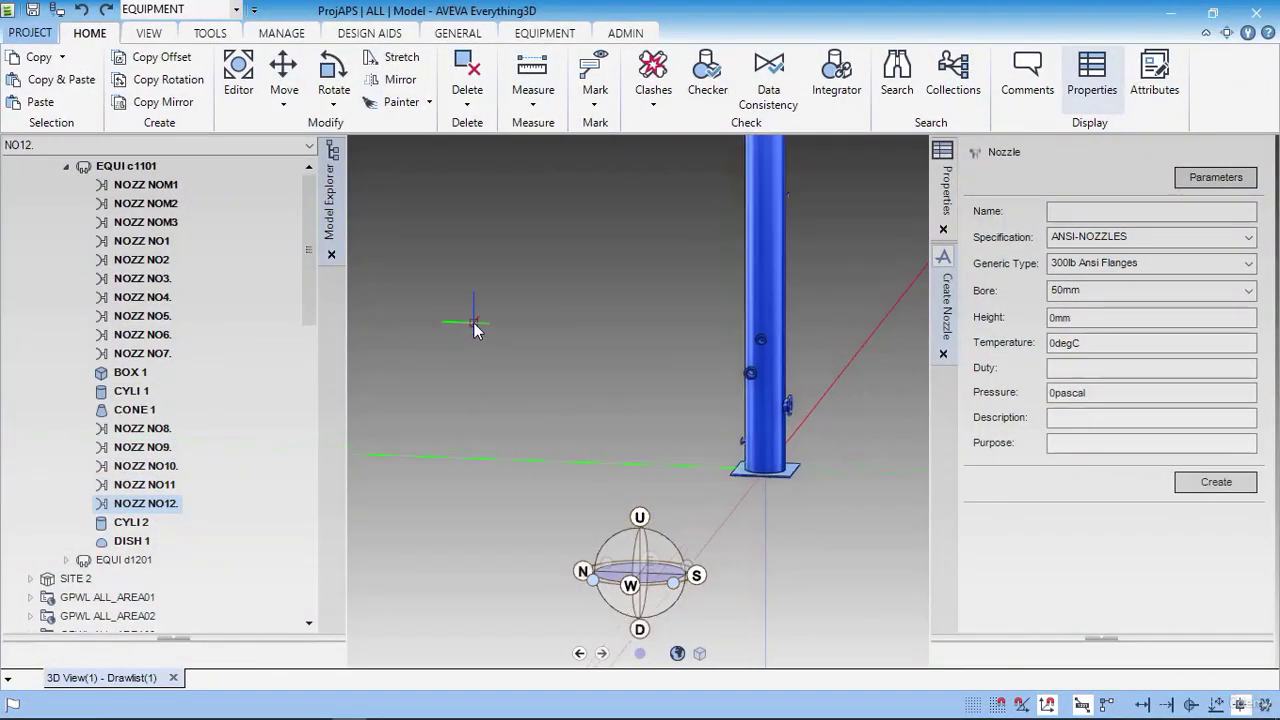
click(540, 33)
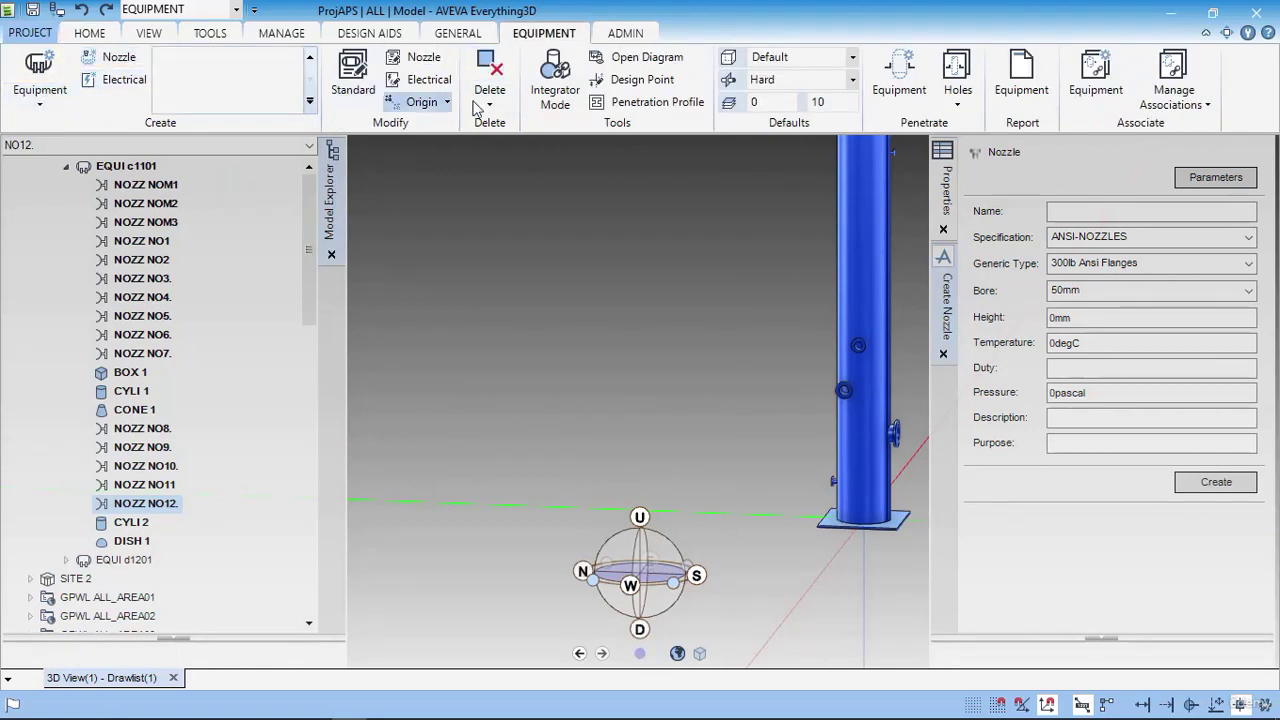
click(311, 60)
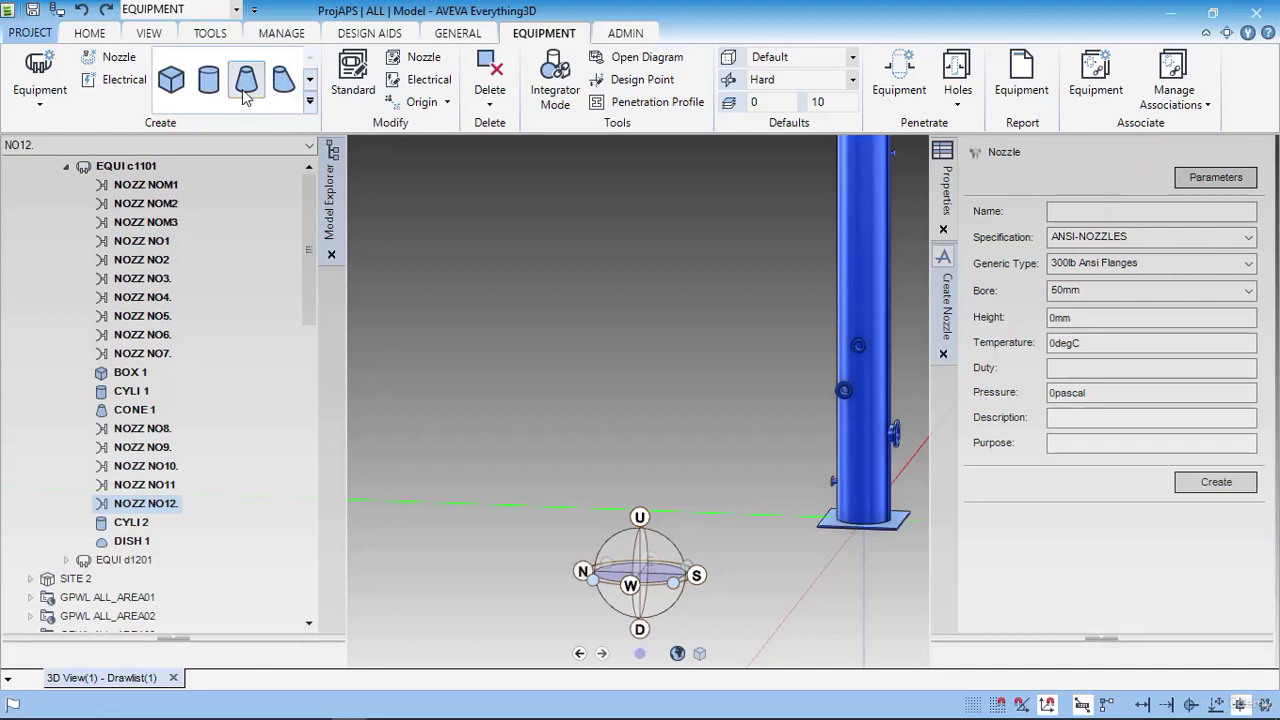
click(209, 90)
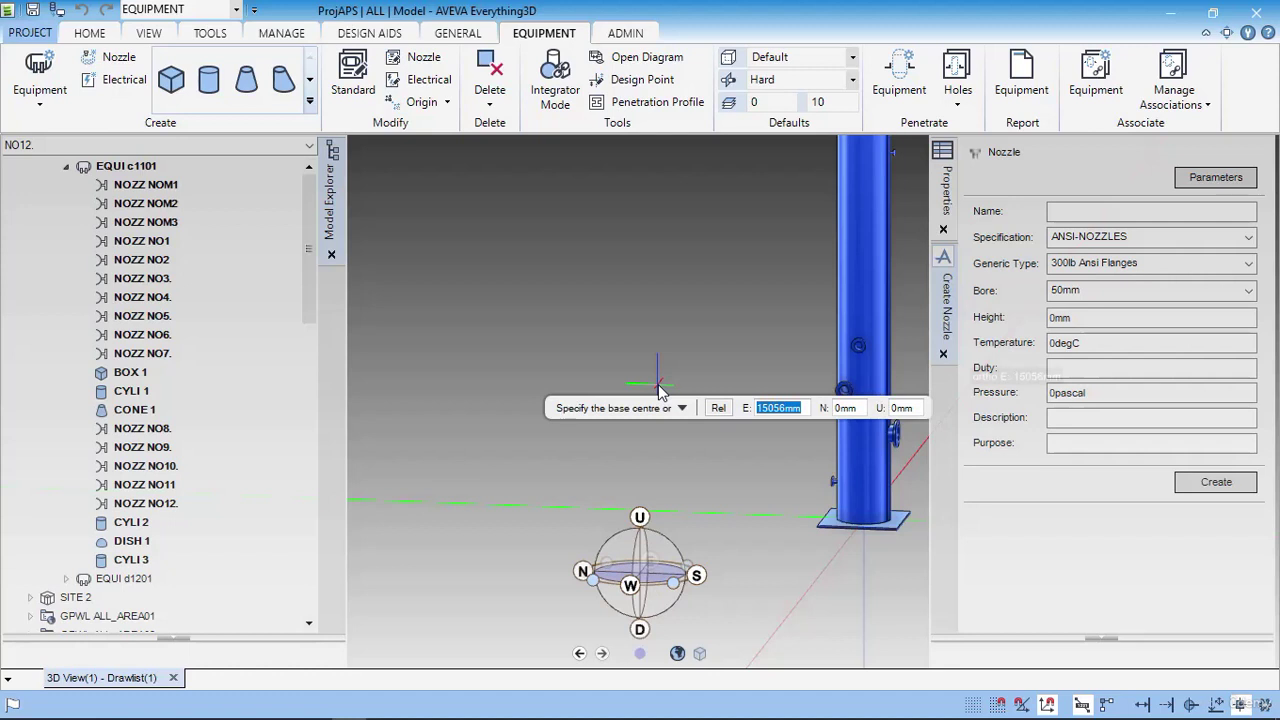
text(0)
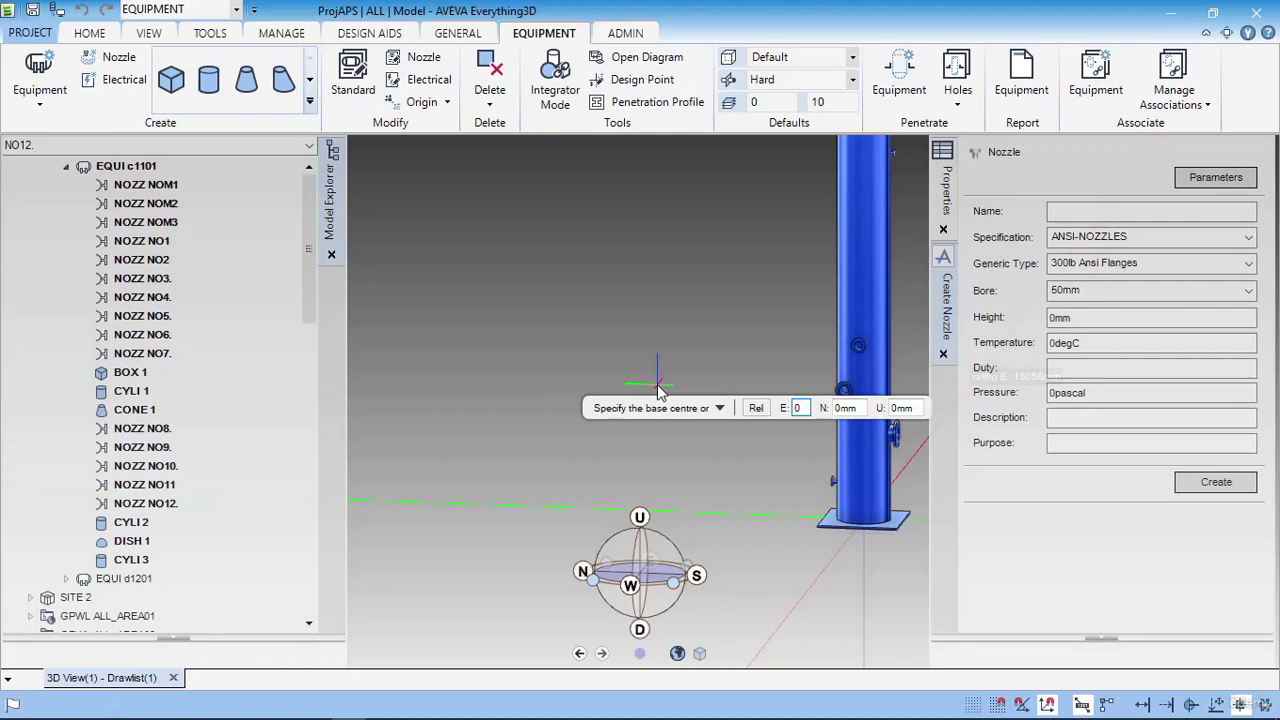
key(Tab)
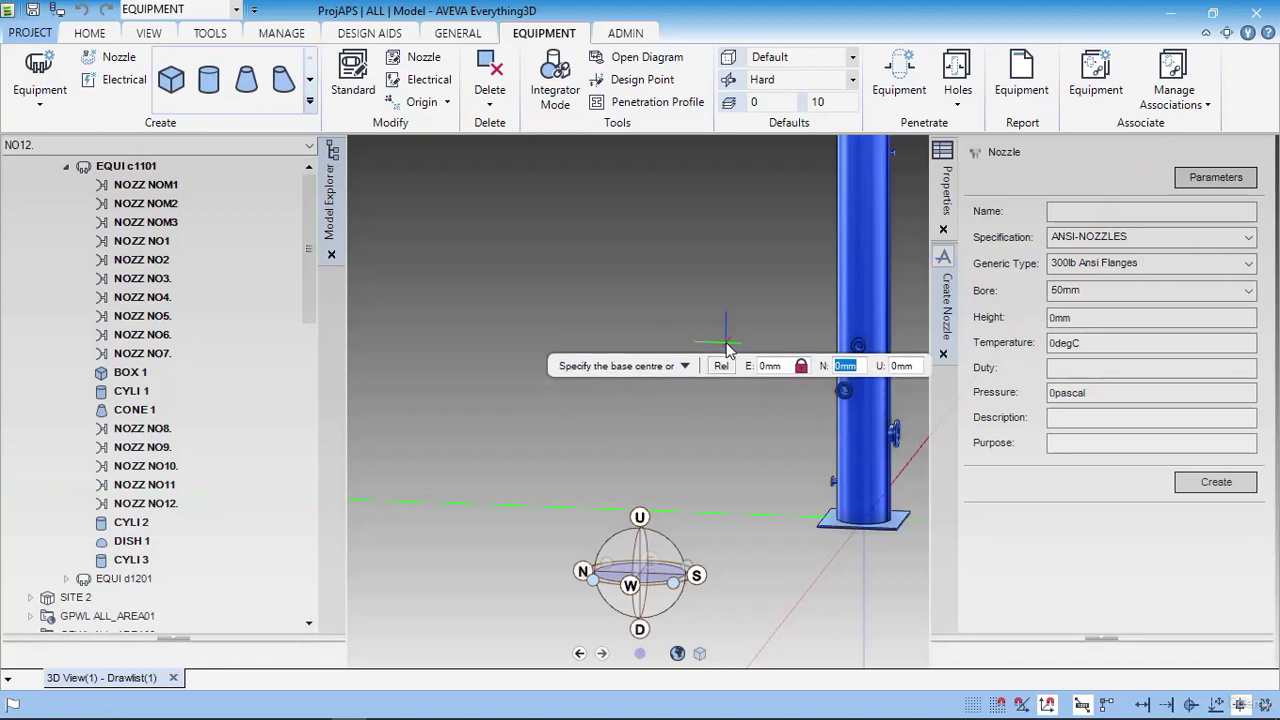
- Set the new cylinder's base centre to North 0 mm and Up 775 mm, checking the elevation in the training drawing
key(alt+Tab)
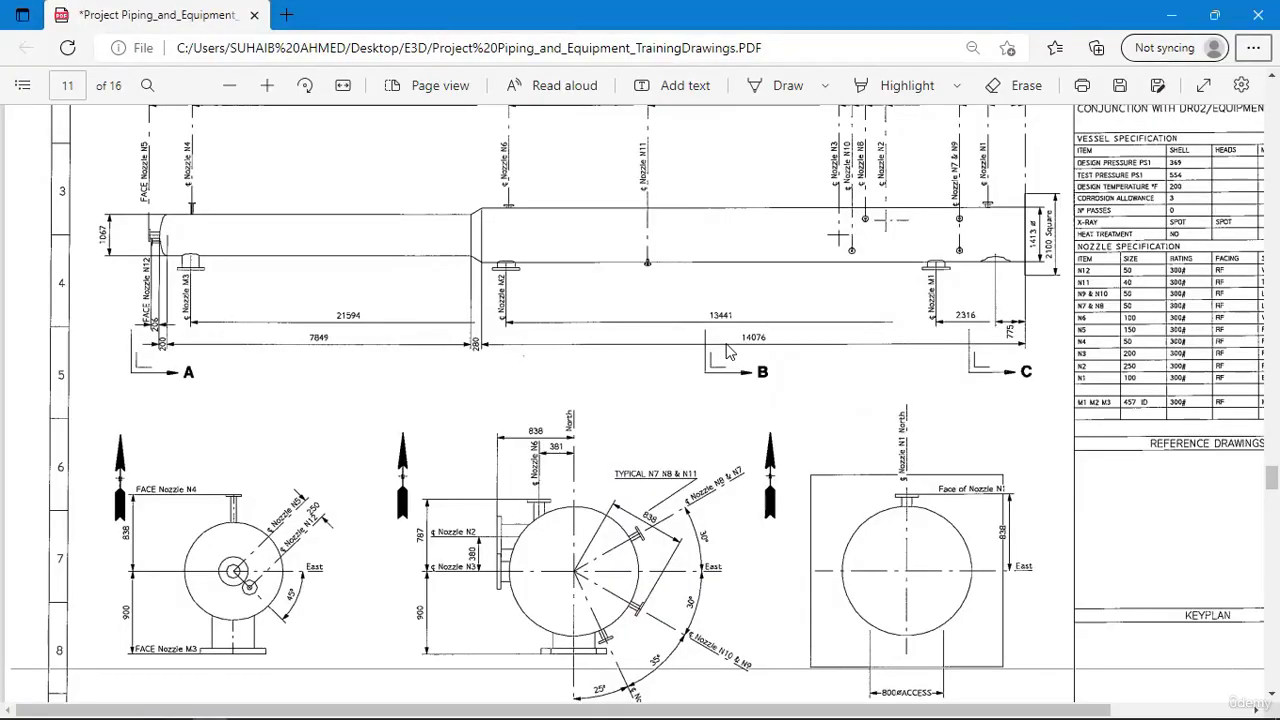
key(alt+Tab)
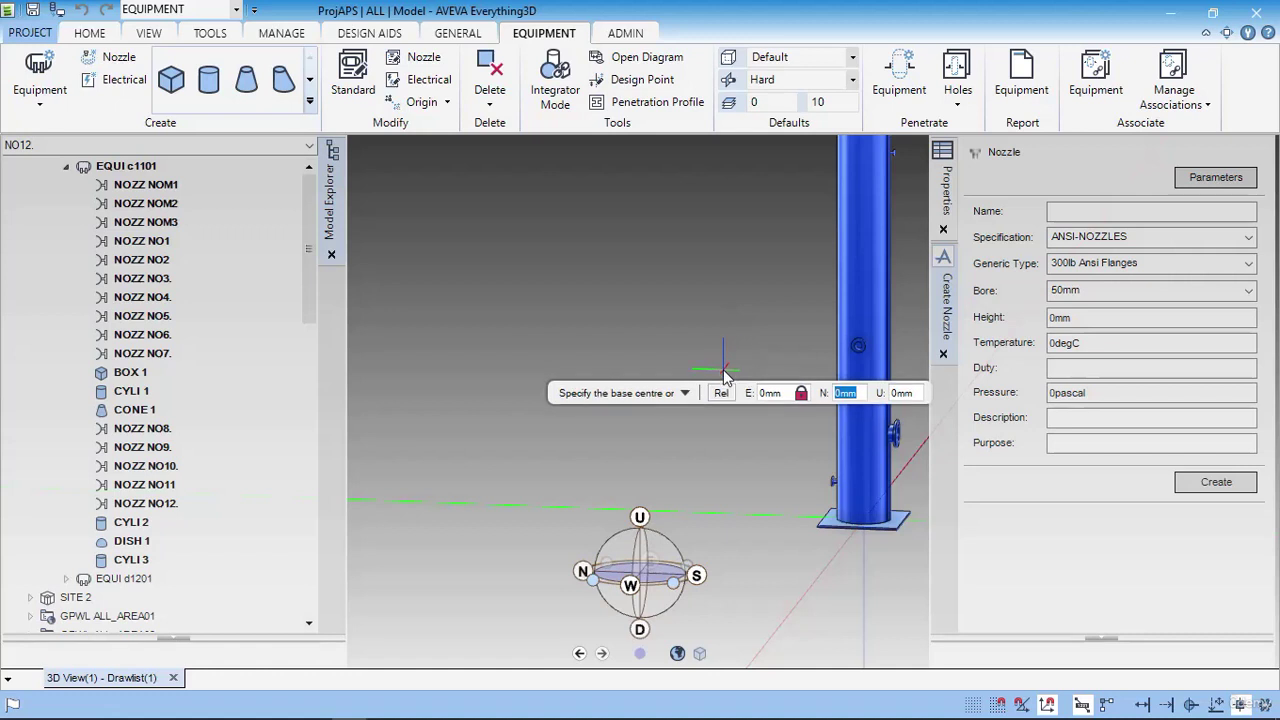
key(Tab)
key(Tab)
key(Tab)
text(0)
key(Tab)
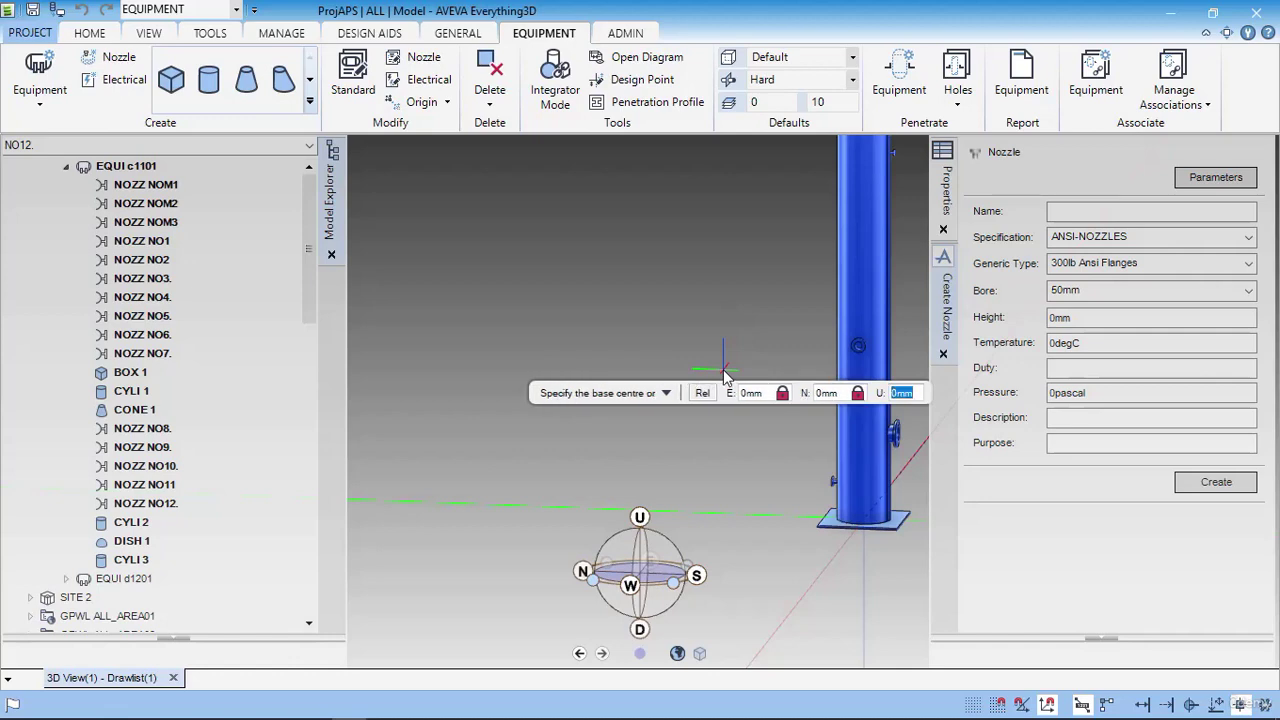
key(alt+Tab)
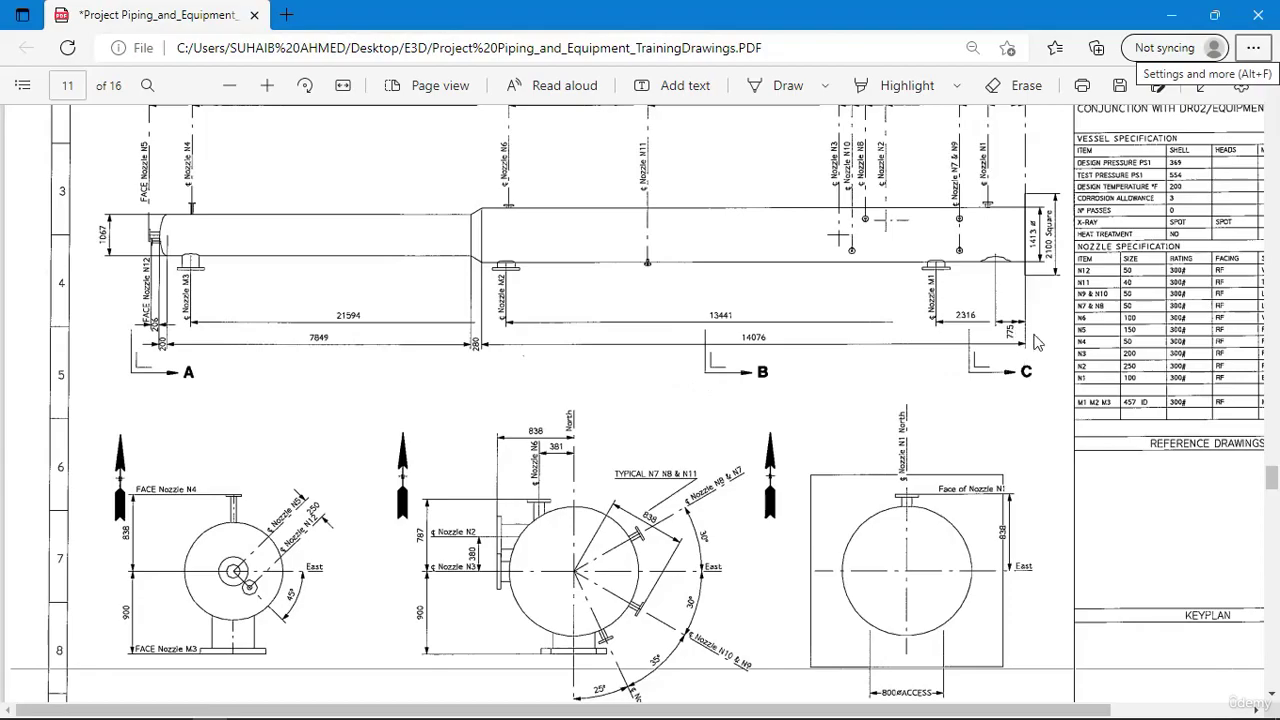
key(alt+Tab)
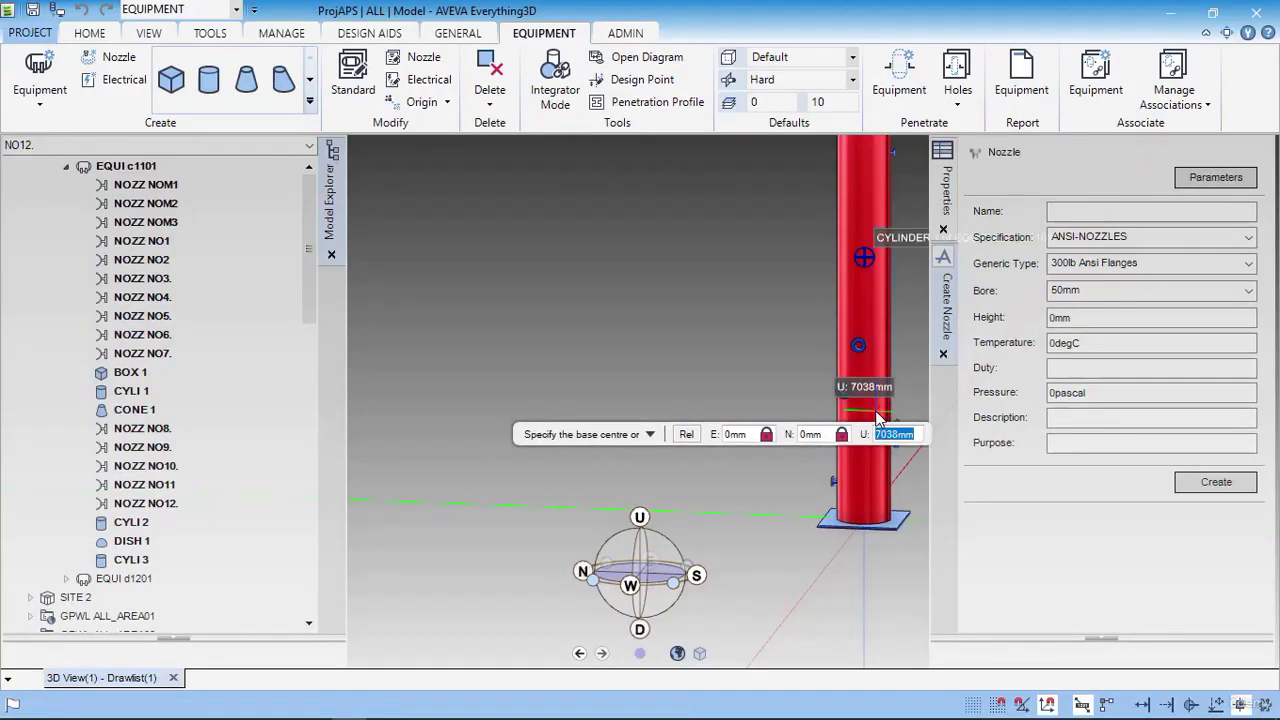
text(775)
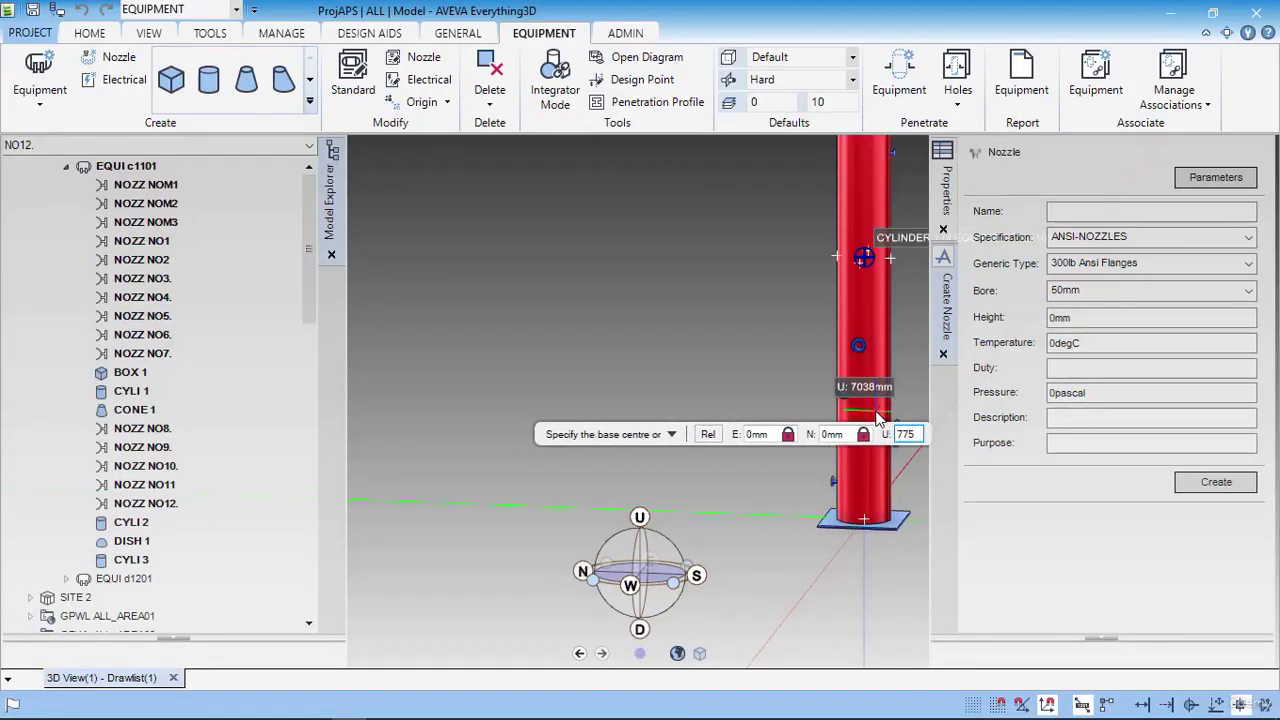
key(Return)
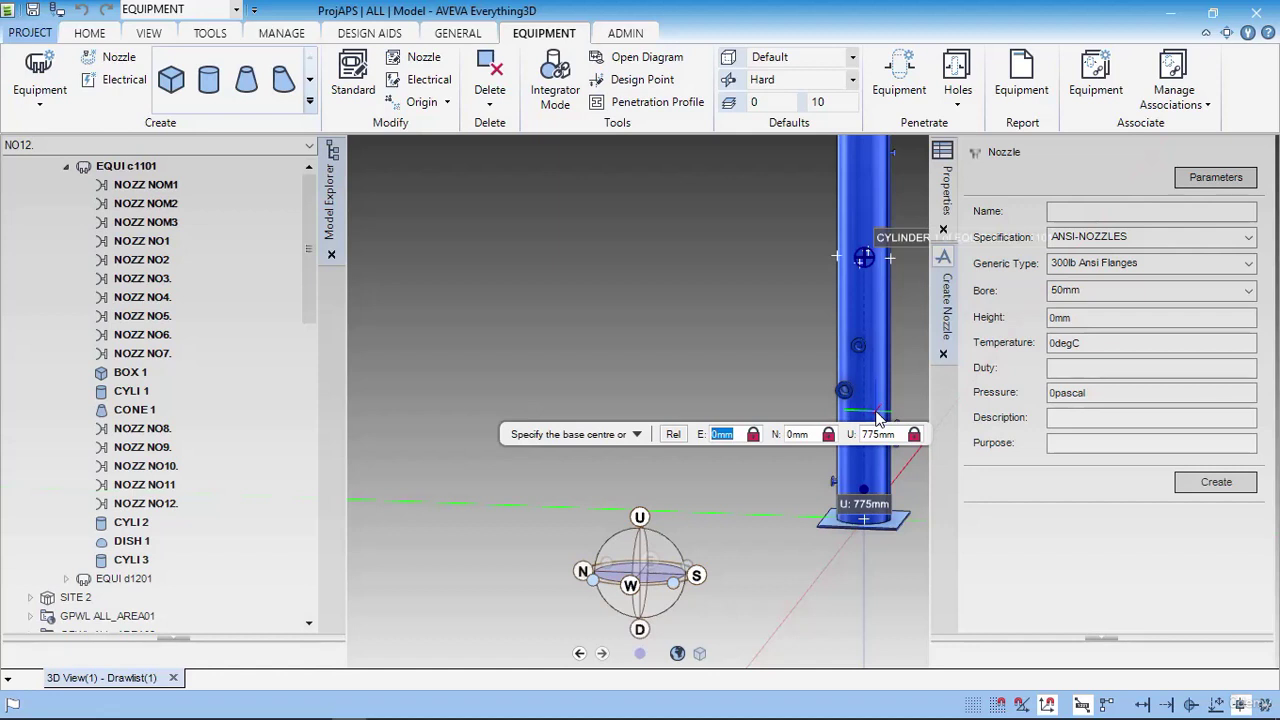
- Set the cylinder's base centre to East -706.5 mm and accept its position on the vessel's west side
key(alt+Tab)
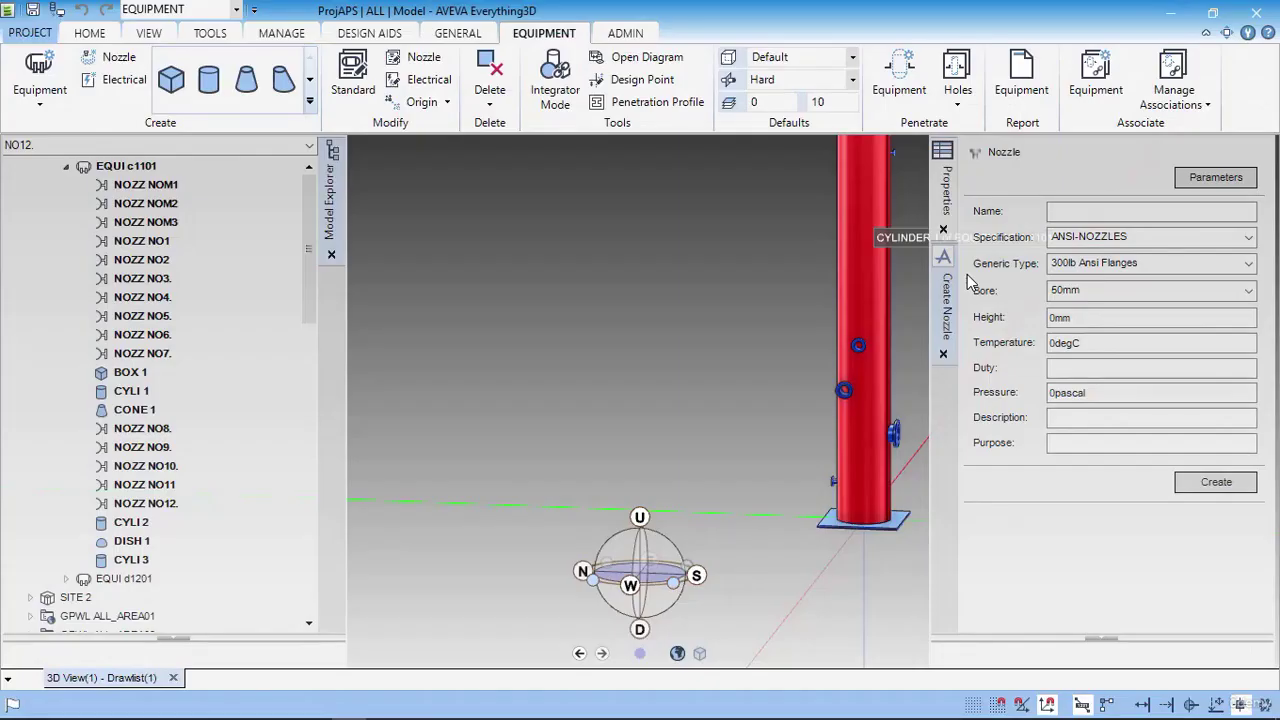
click(1216, 481)
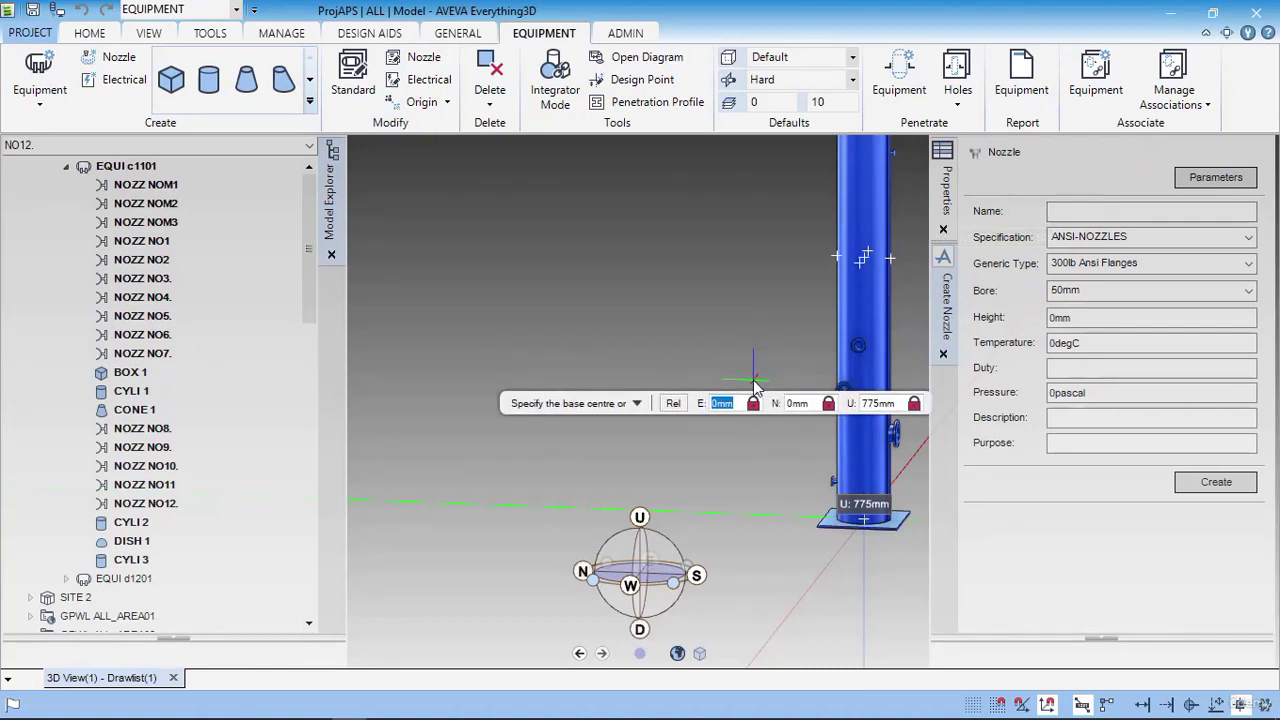
text(-)
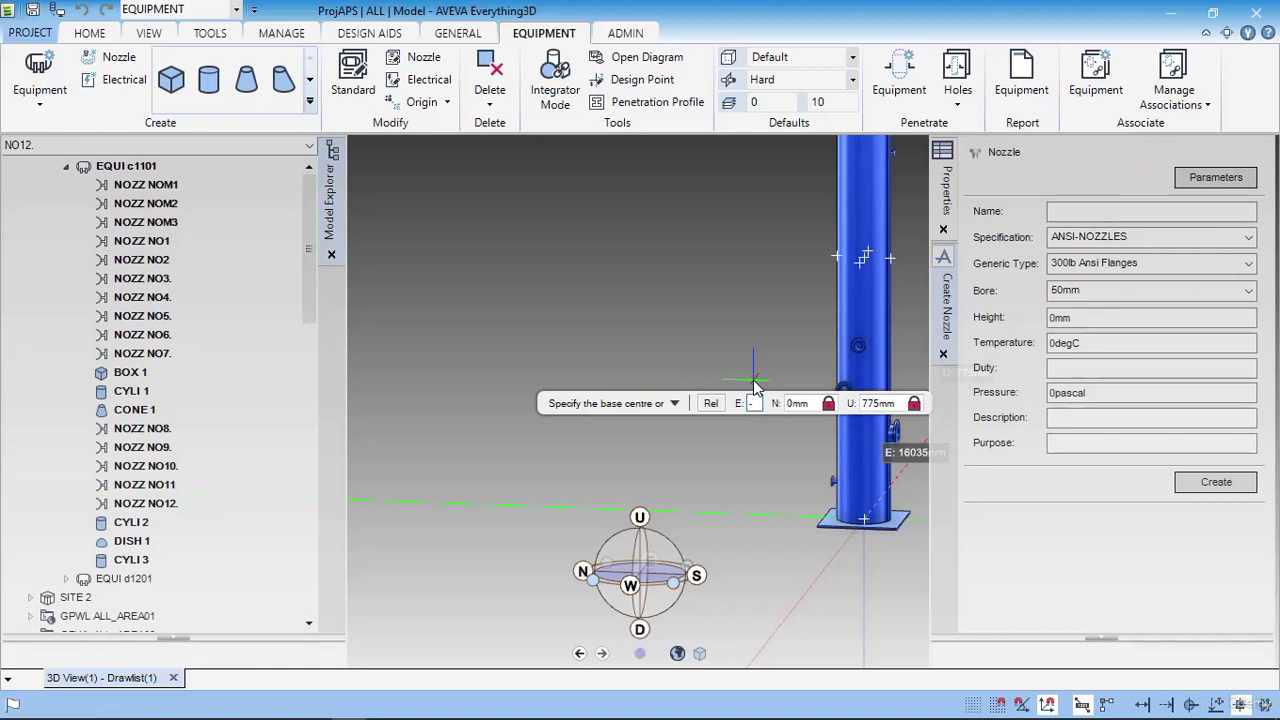
text(705)
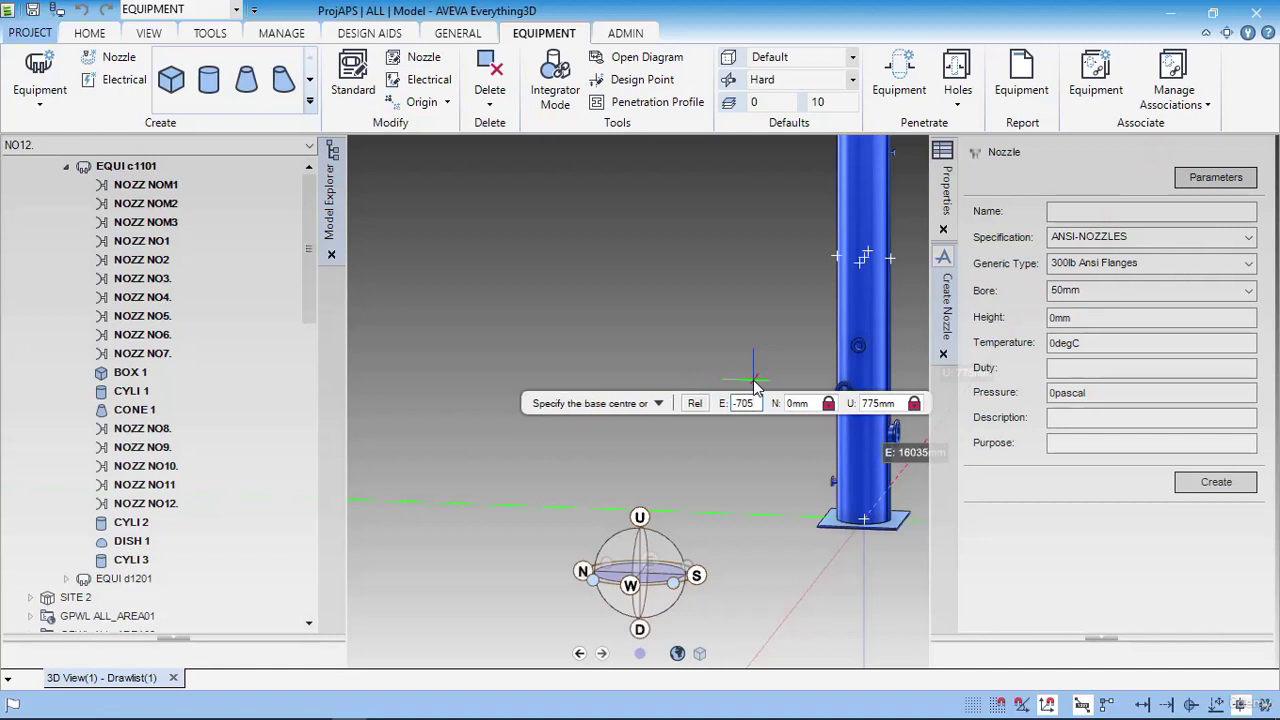
key(BackSpace)
text(6.5)
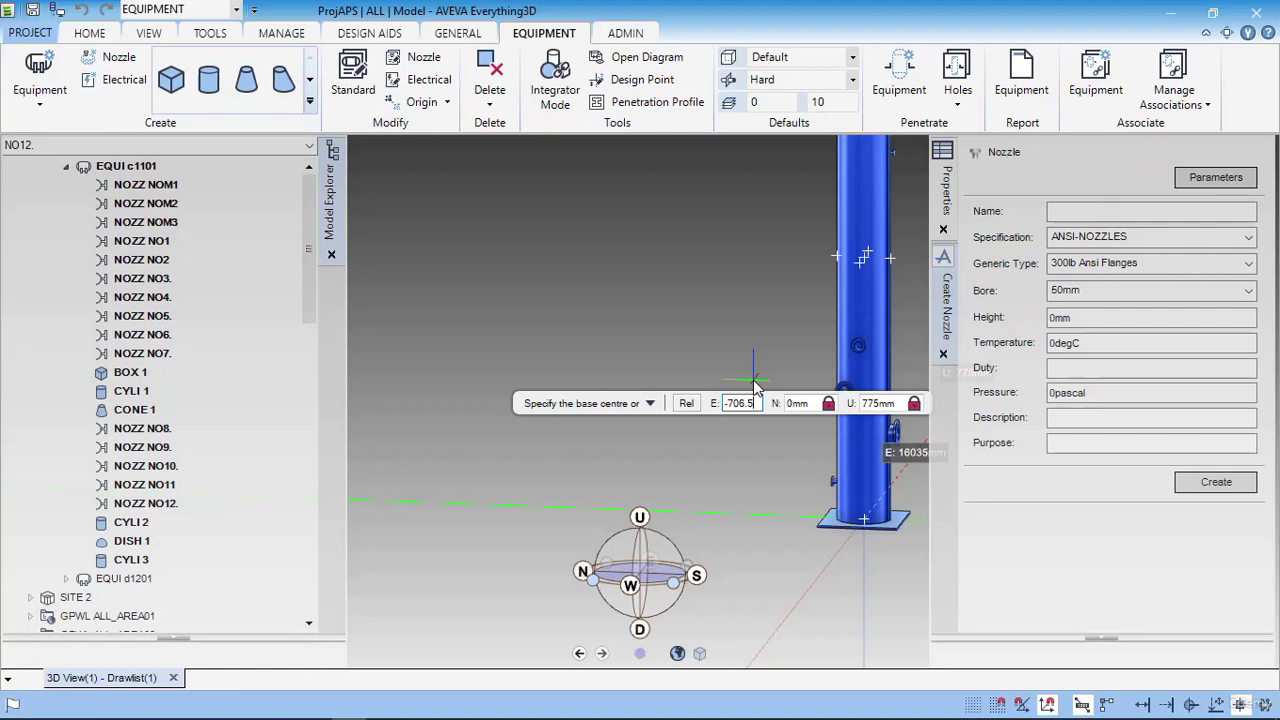
key(Tab)
key(Return)
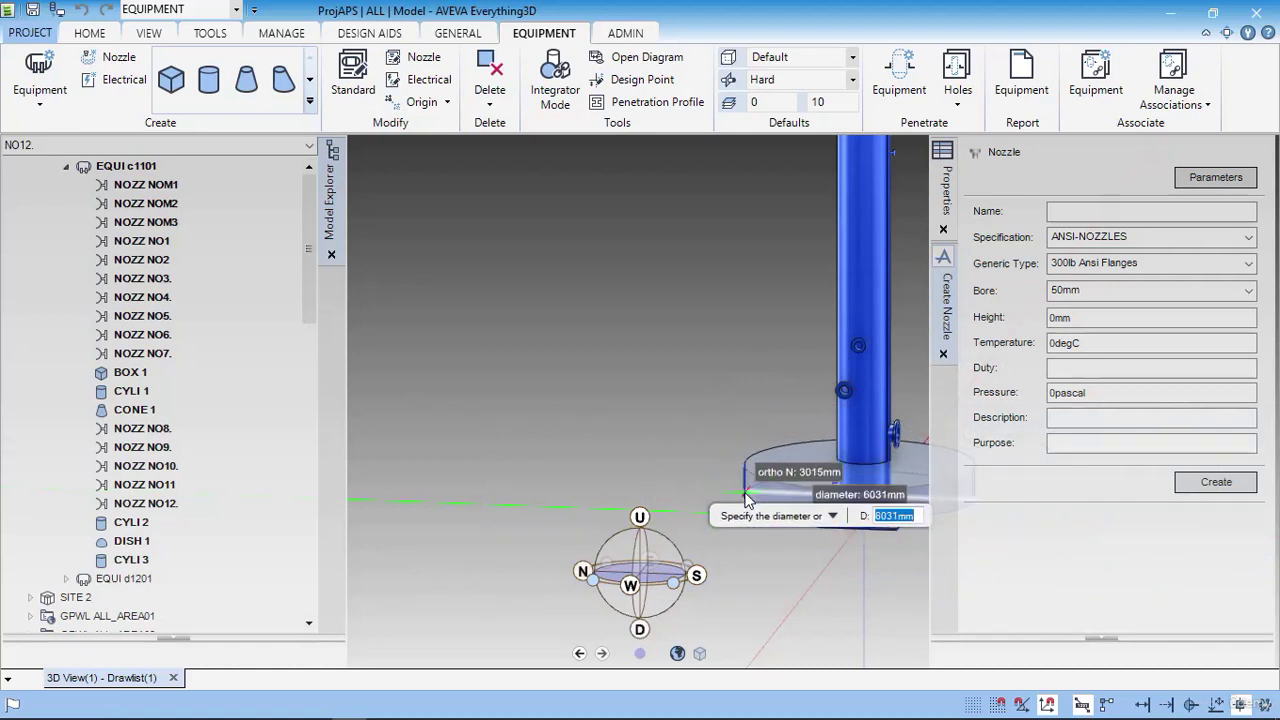
- Give the new cylinder a diameter of 500 mm and a height of 600 mm
key(alt+Tab)
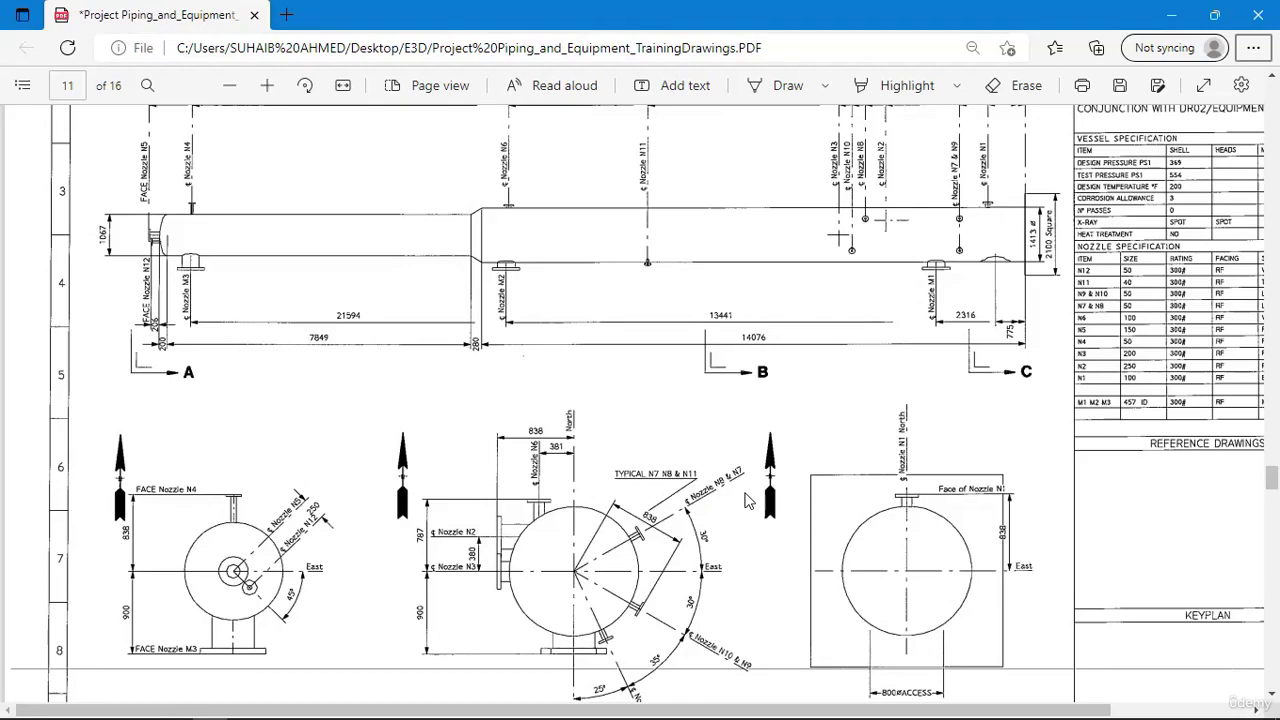
key(alt+Tab)
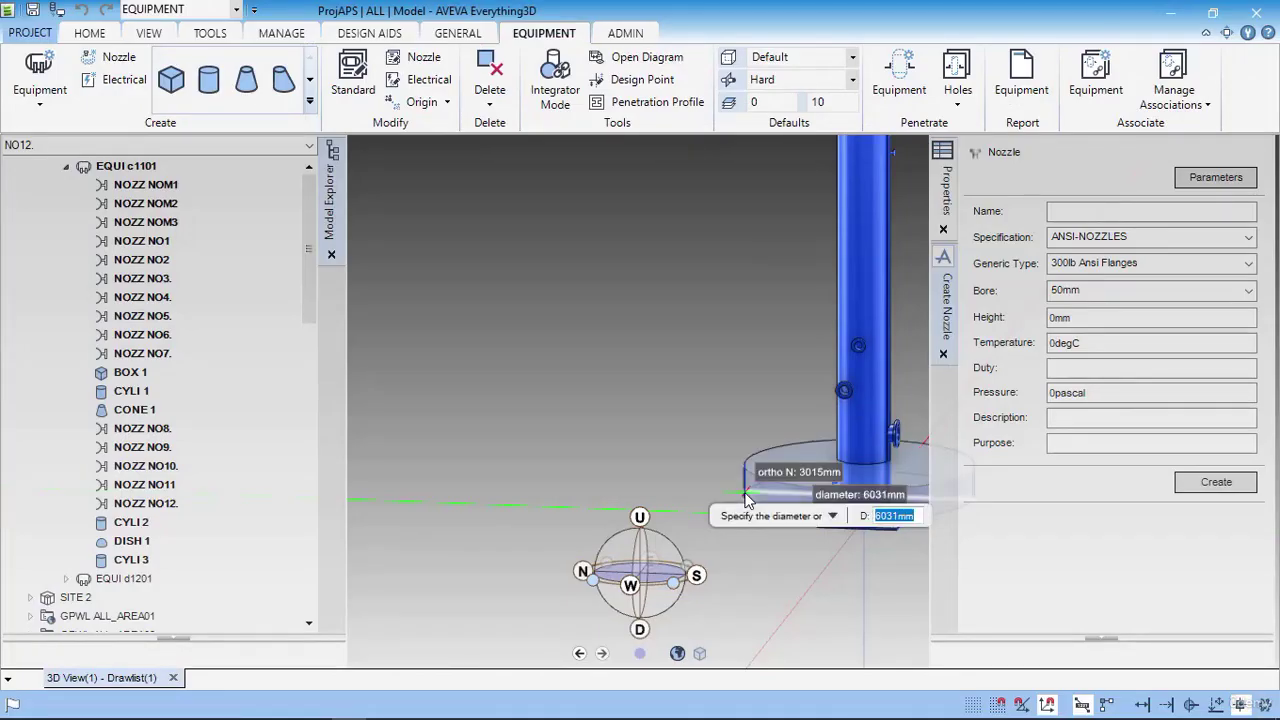
text(500)
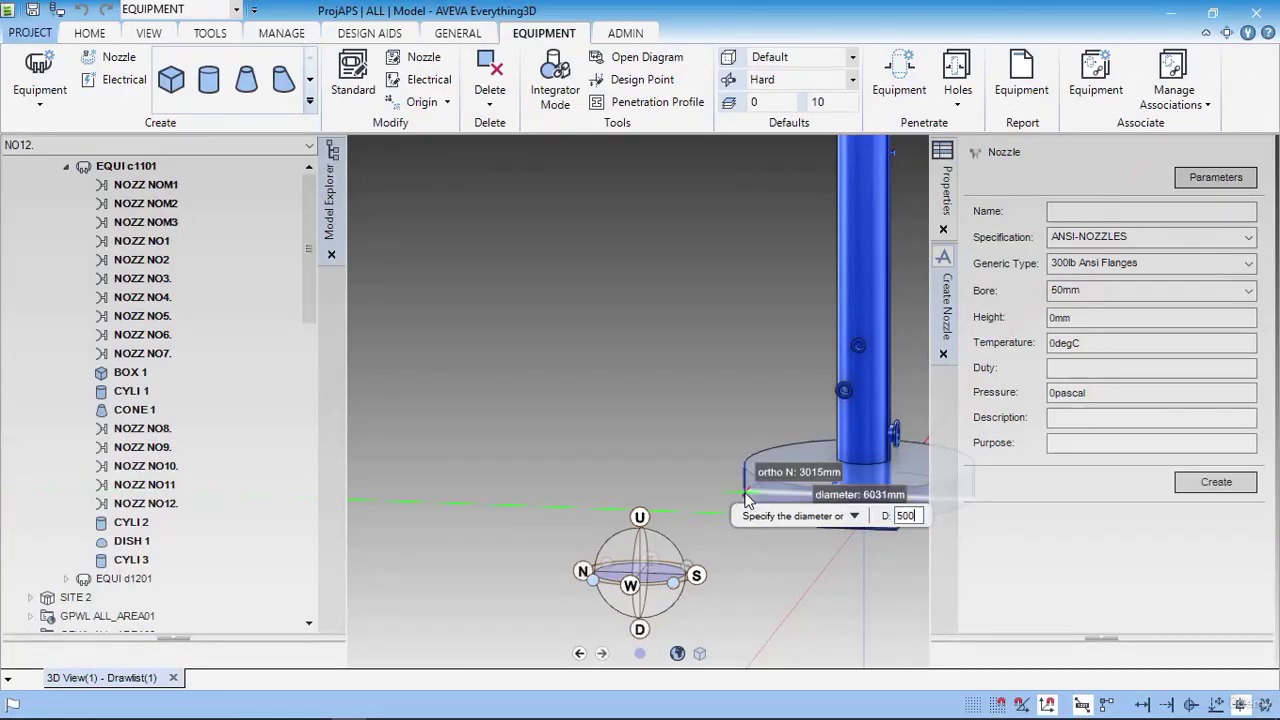
key(Return)
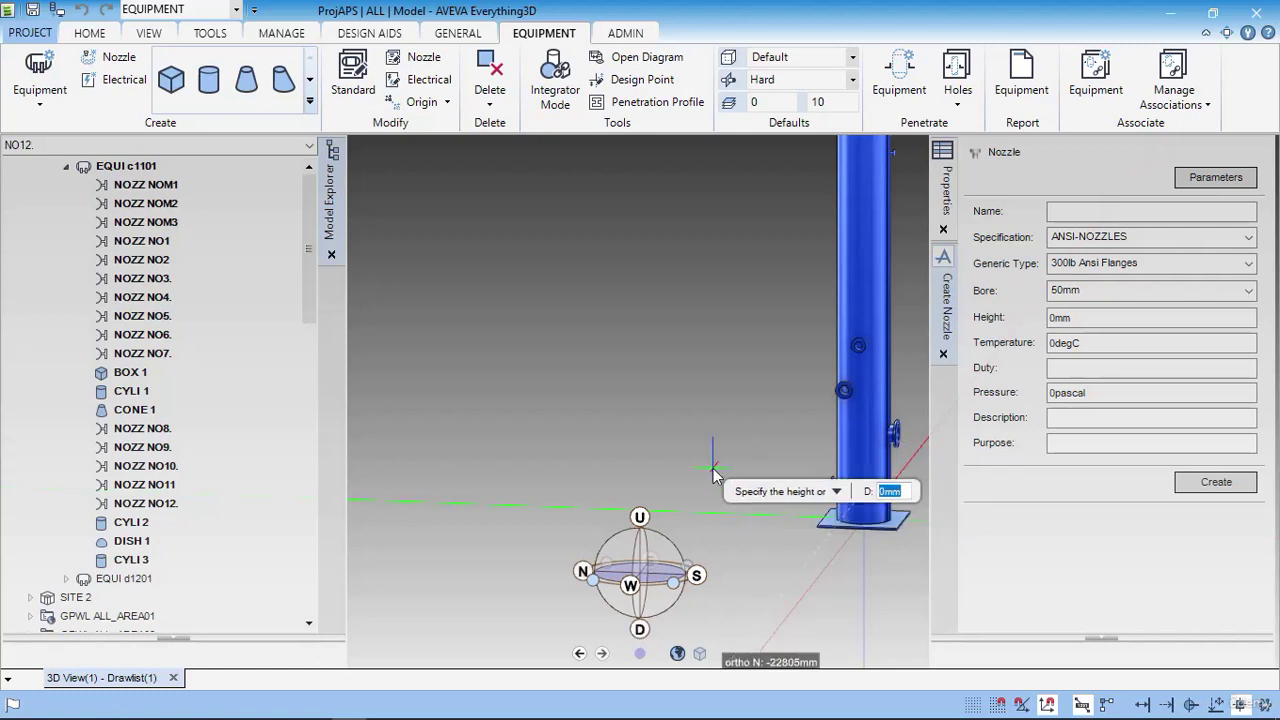
text(600)
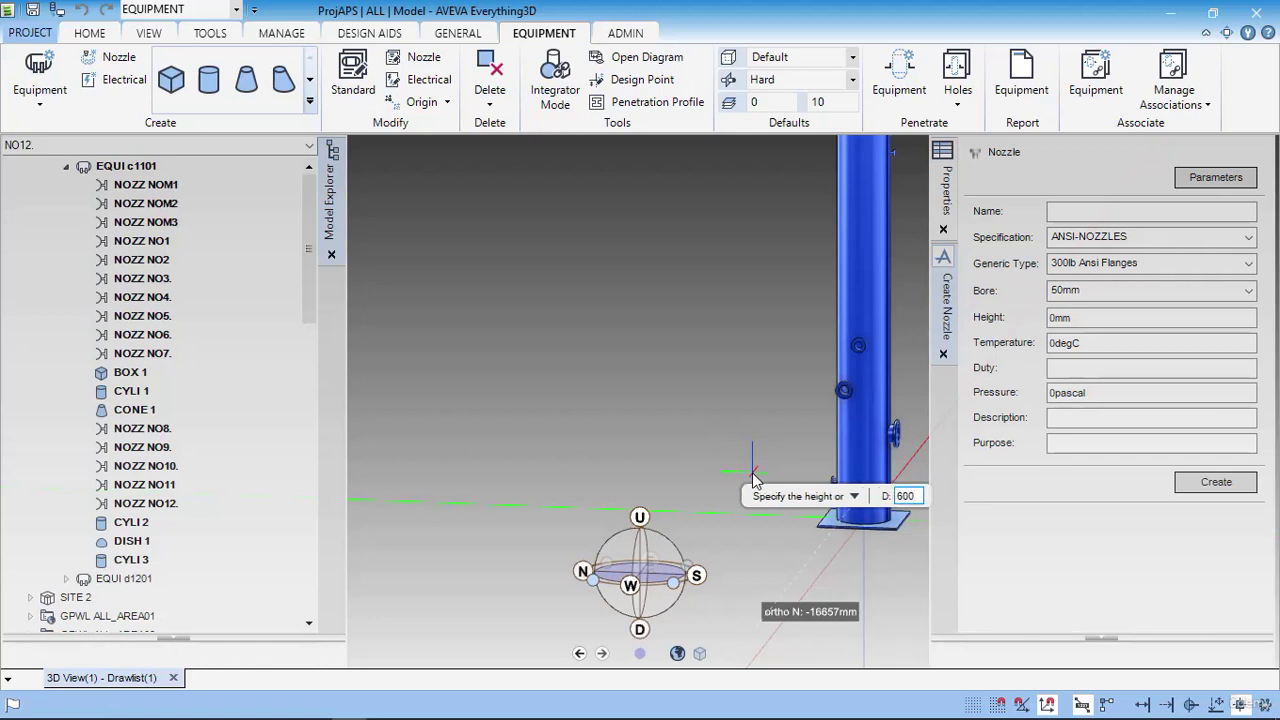
key(Return)
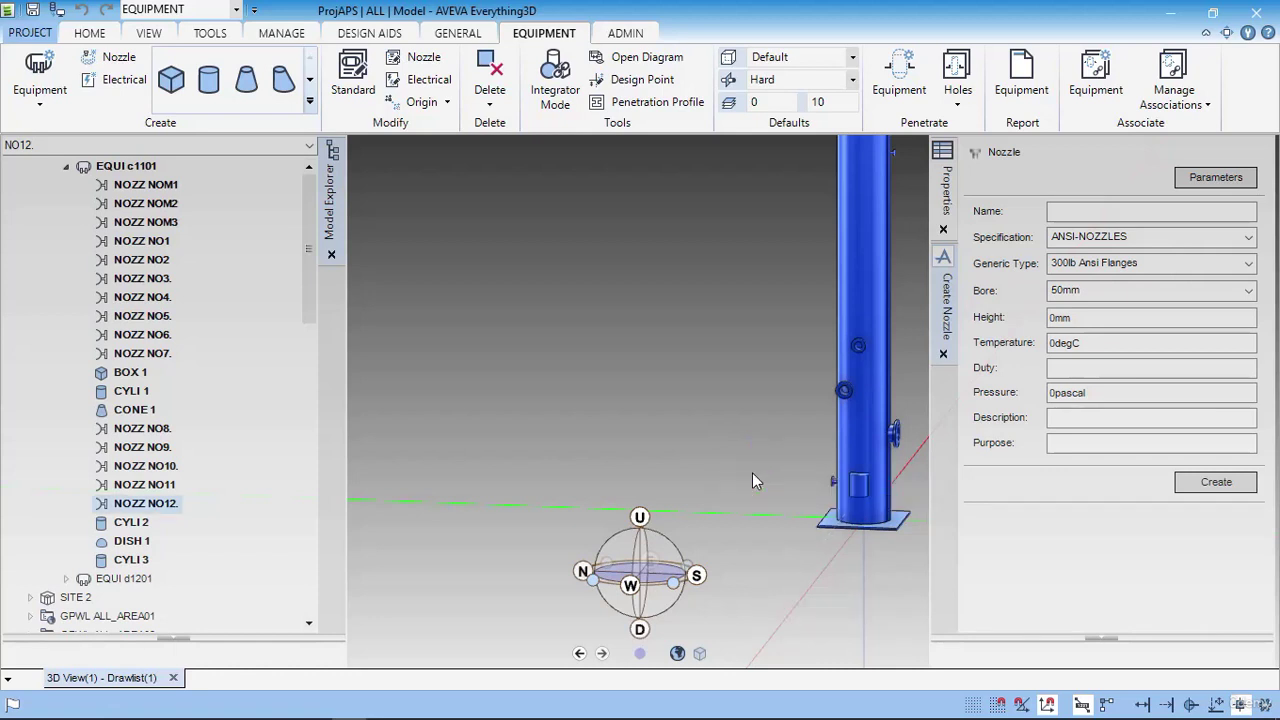
- Start a negative cylinder inside CYLI 3, with its base centre at point P 1 on the upper face of CYLI 3
scroll(881, 487, up, 5)
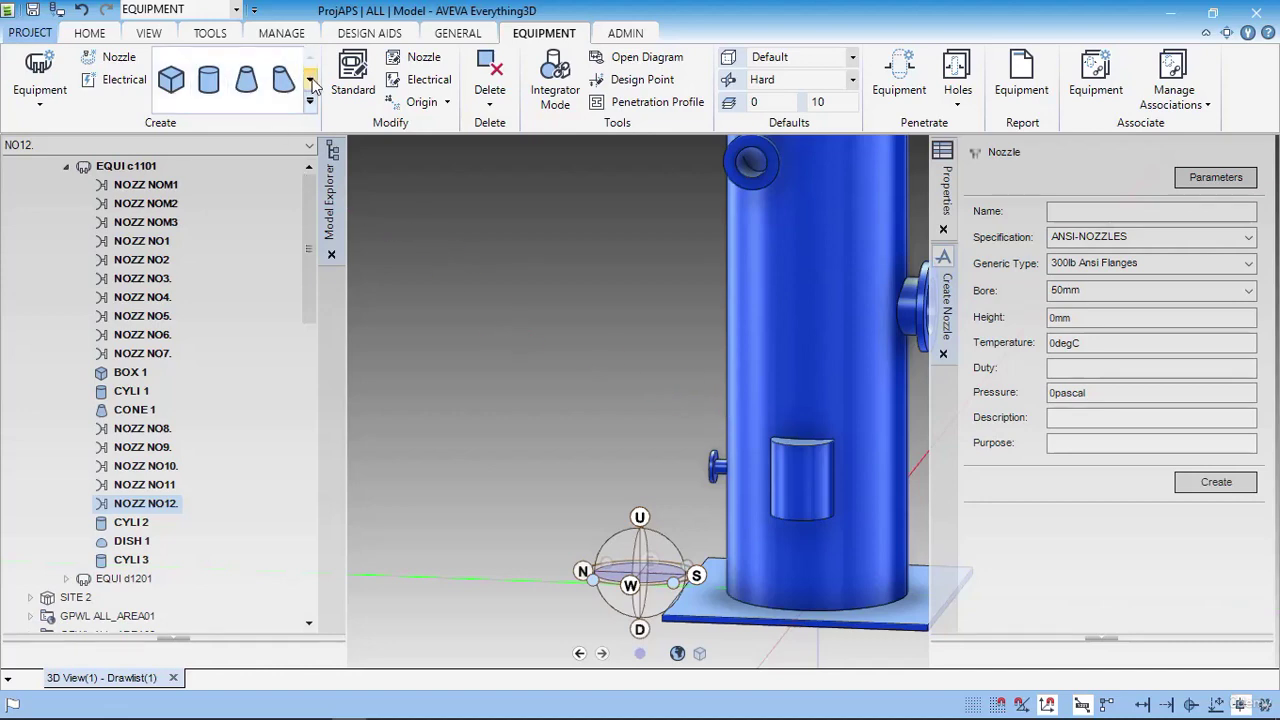
click(129, 563)
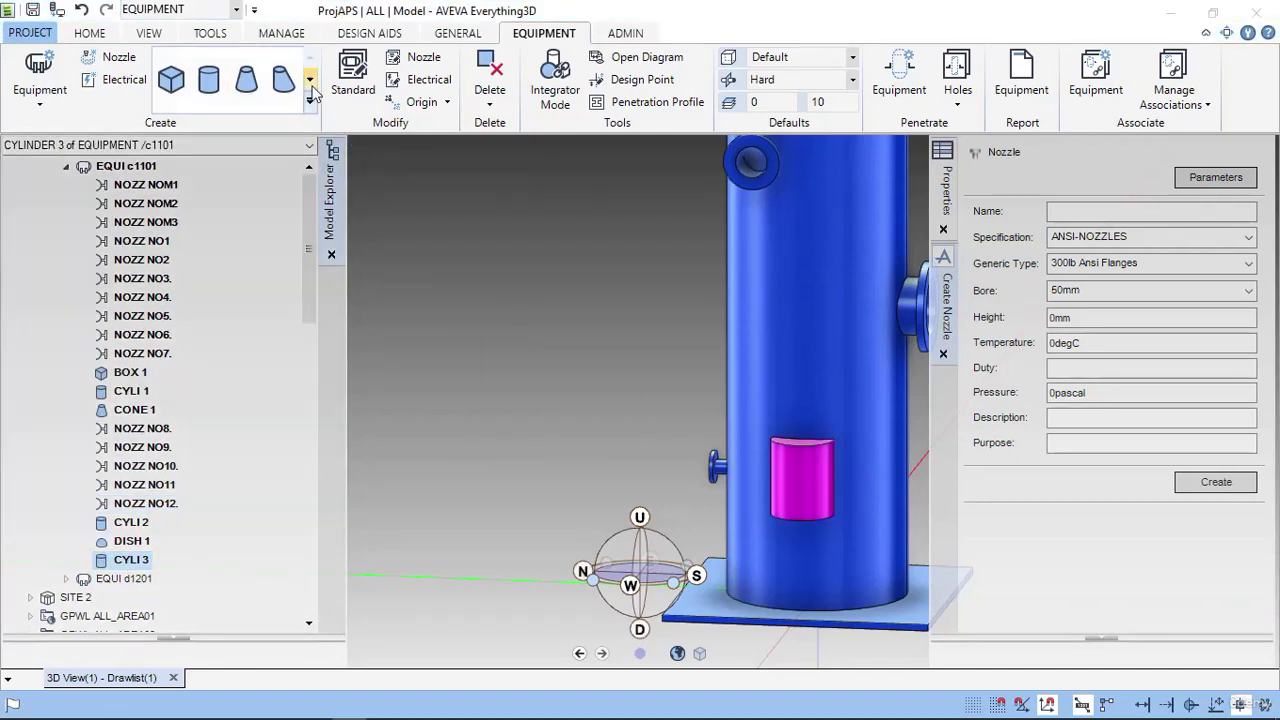
click(310, 79)
click(311, 86)
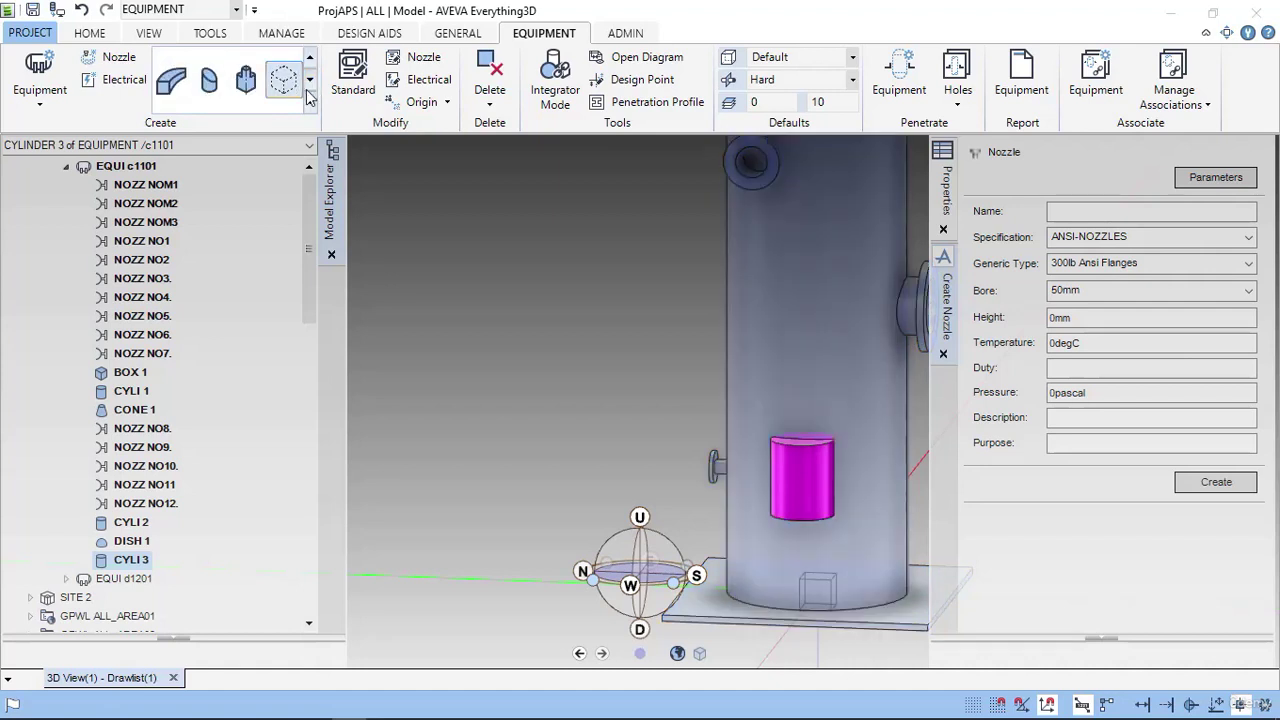
click(310, 80)
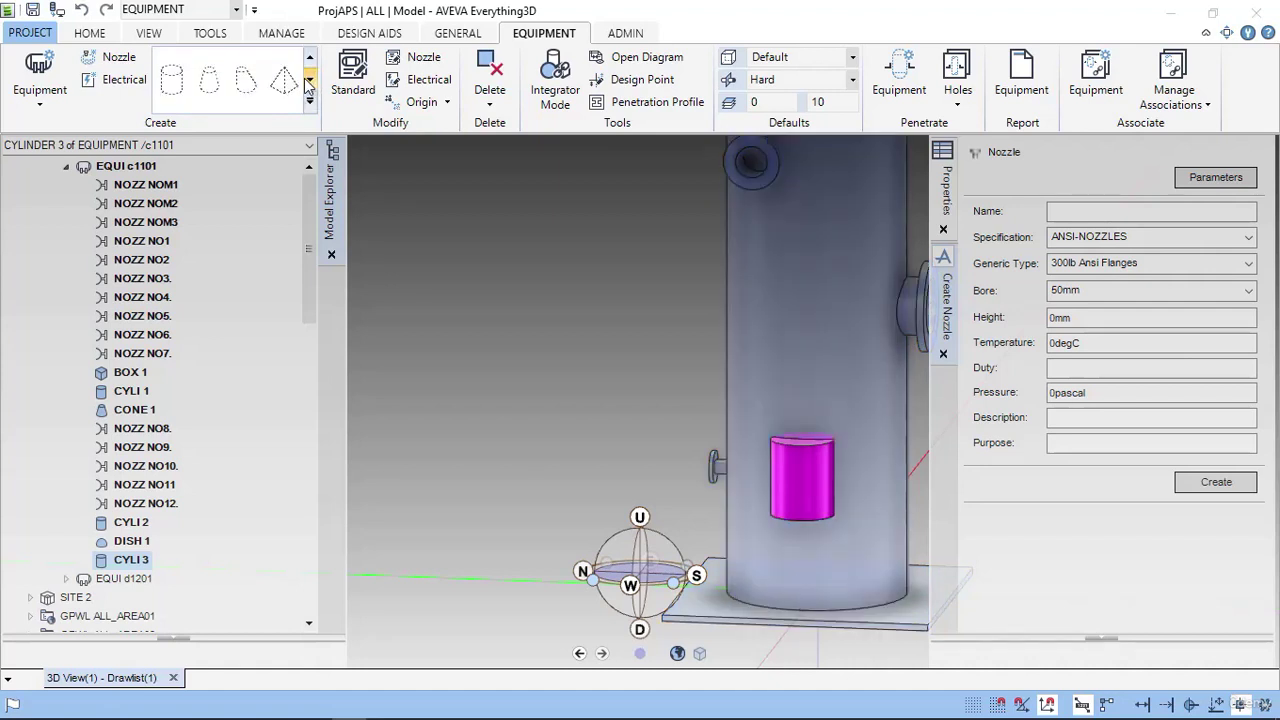
click(160, 80)
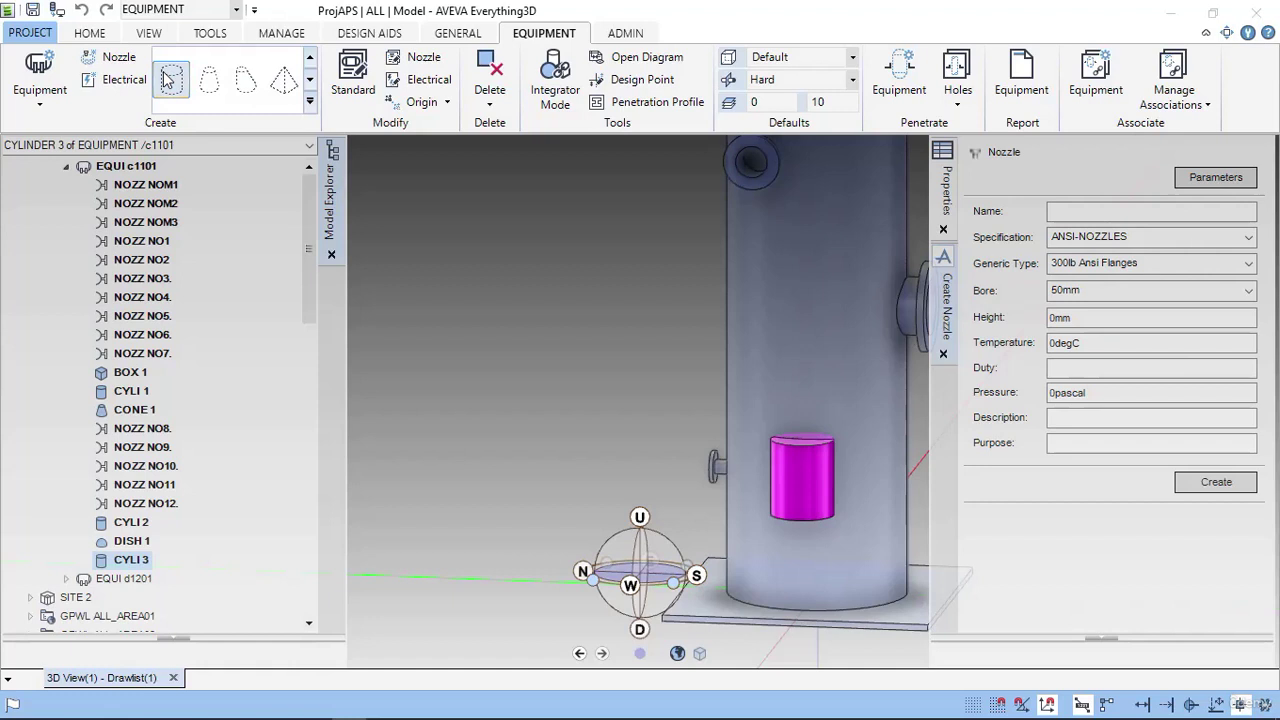
click(811, 441)
scroll(811, 441, up, 3)
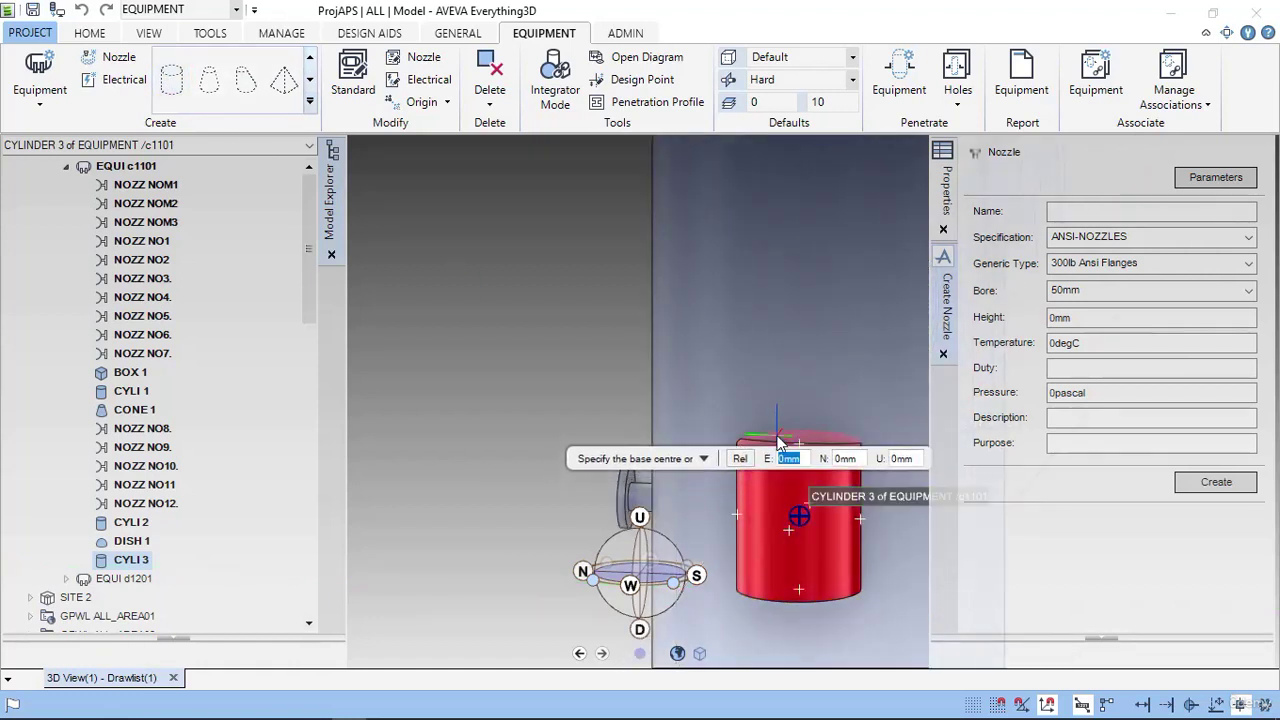
click(806, 447)
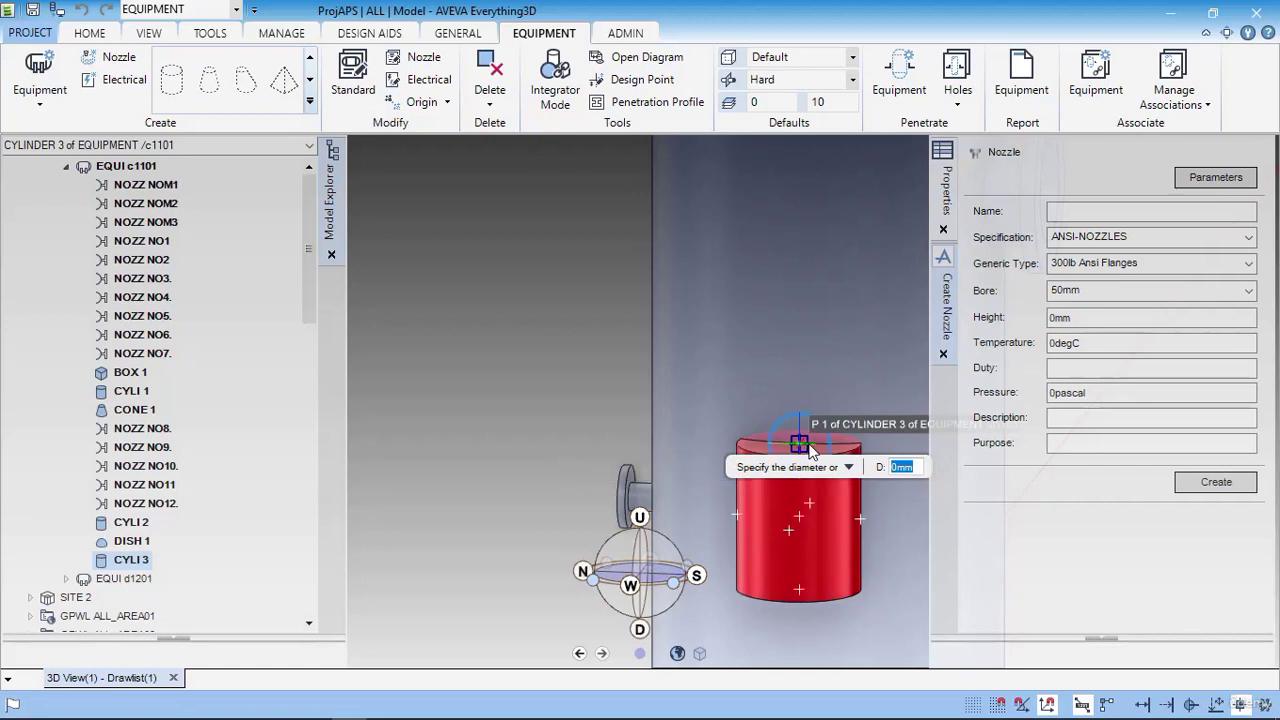
- Give the negative cylinder a diameter of 475 mm and a height of 700 mm
text(4)
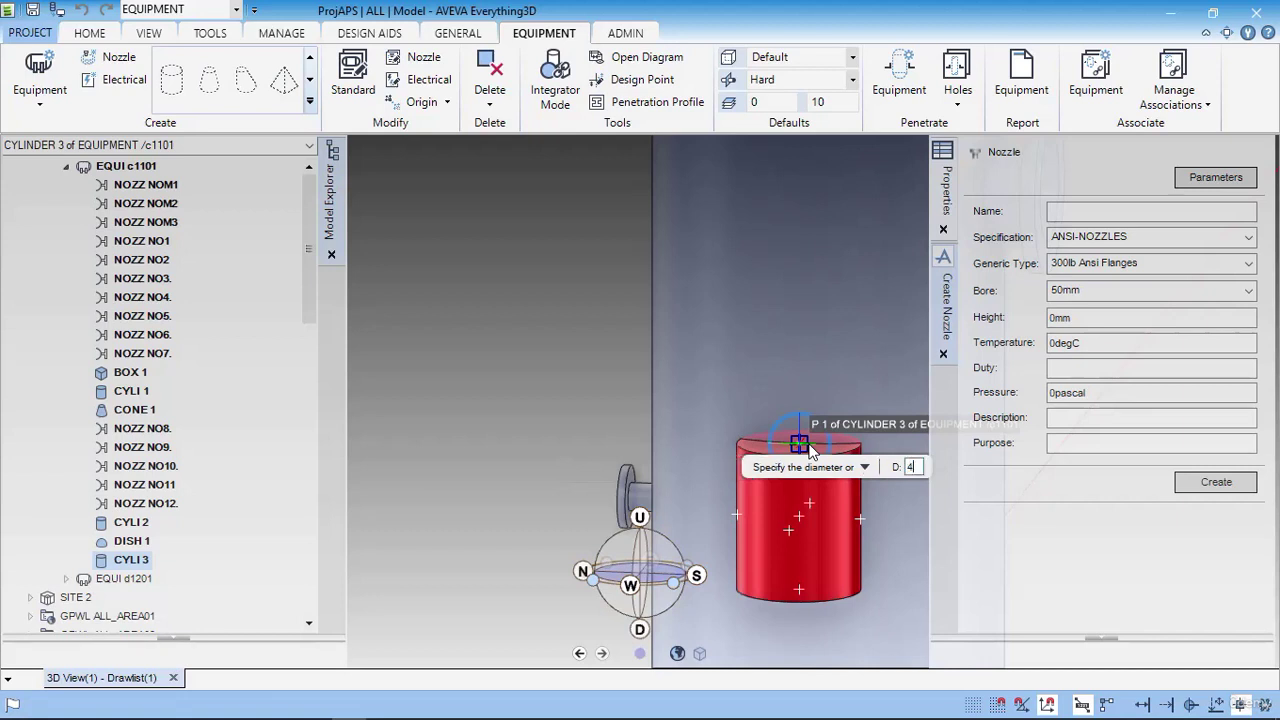
text(75)
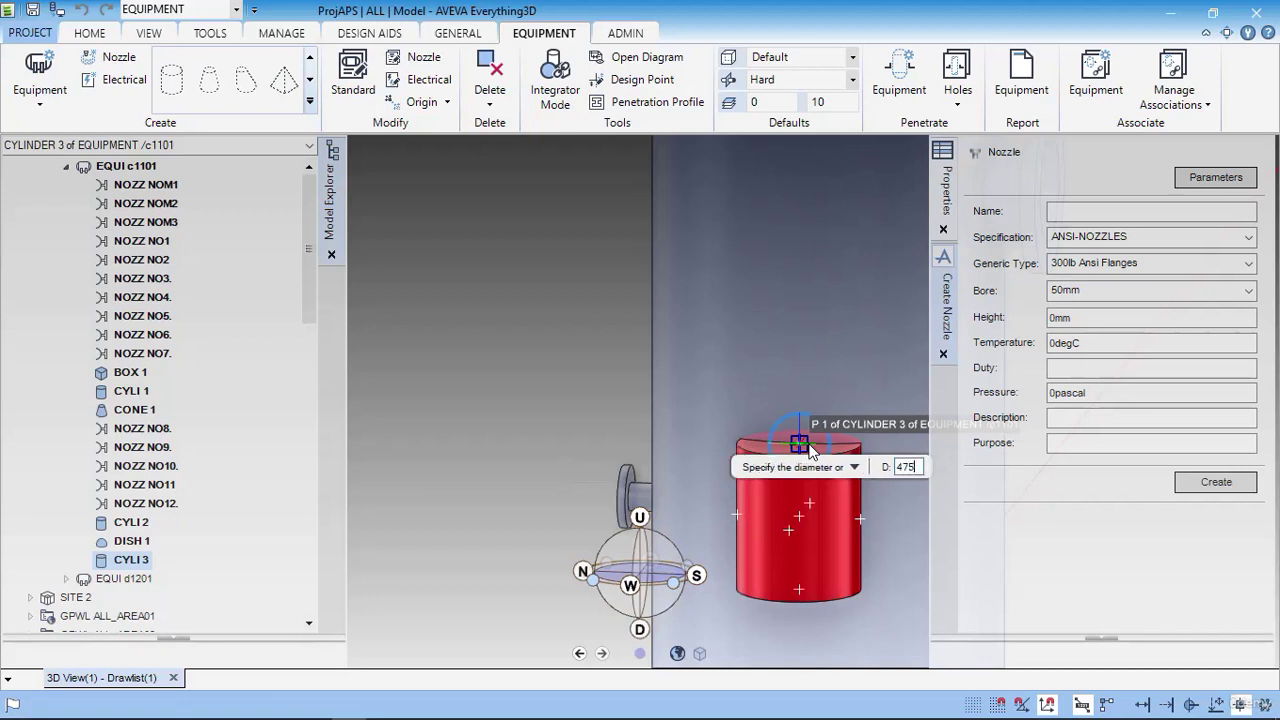
key(Return)
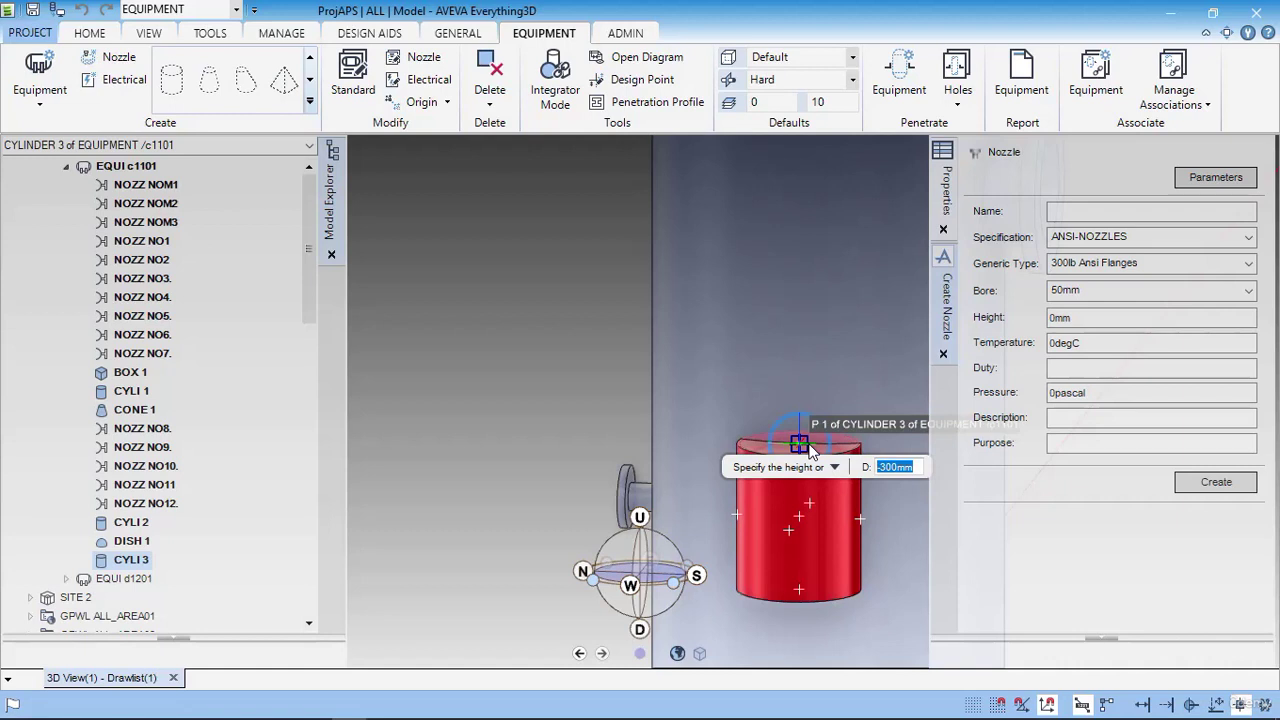
text(7)
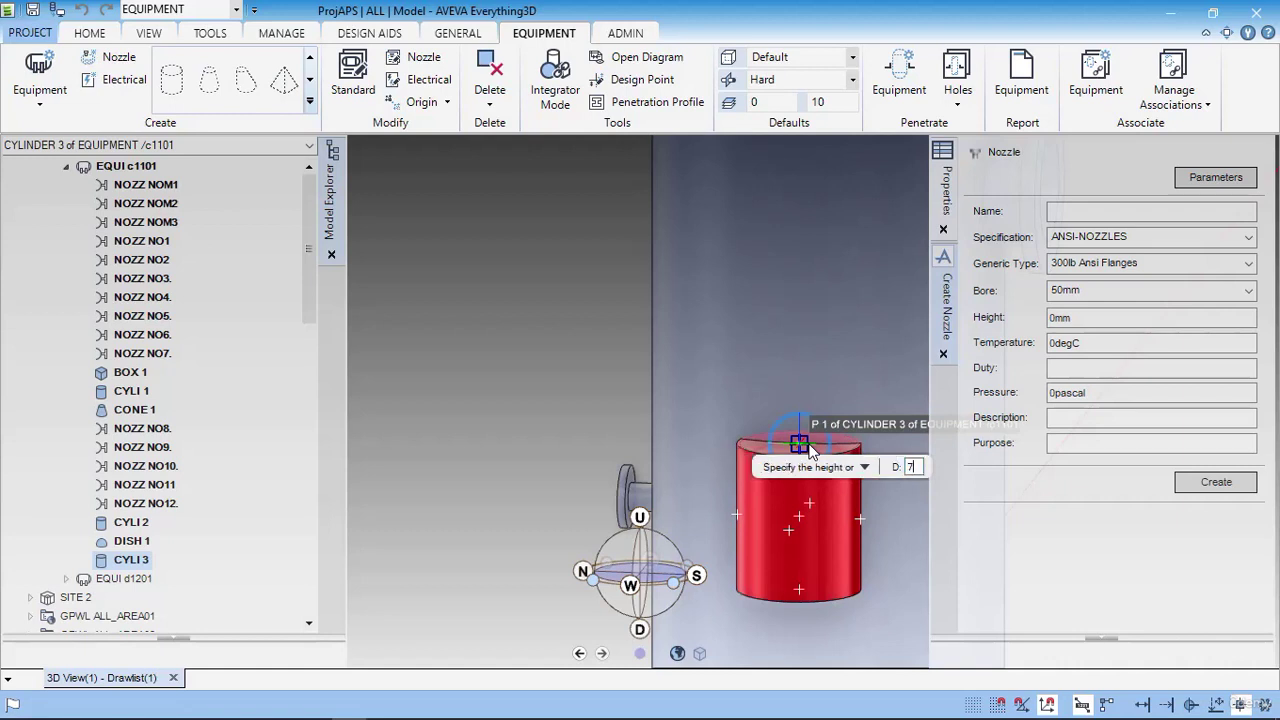
text(00)
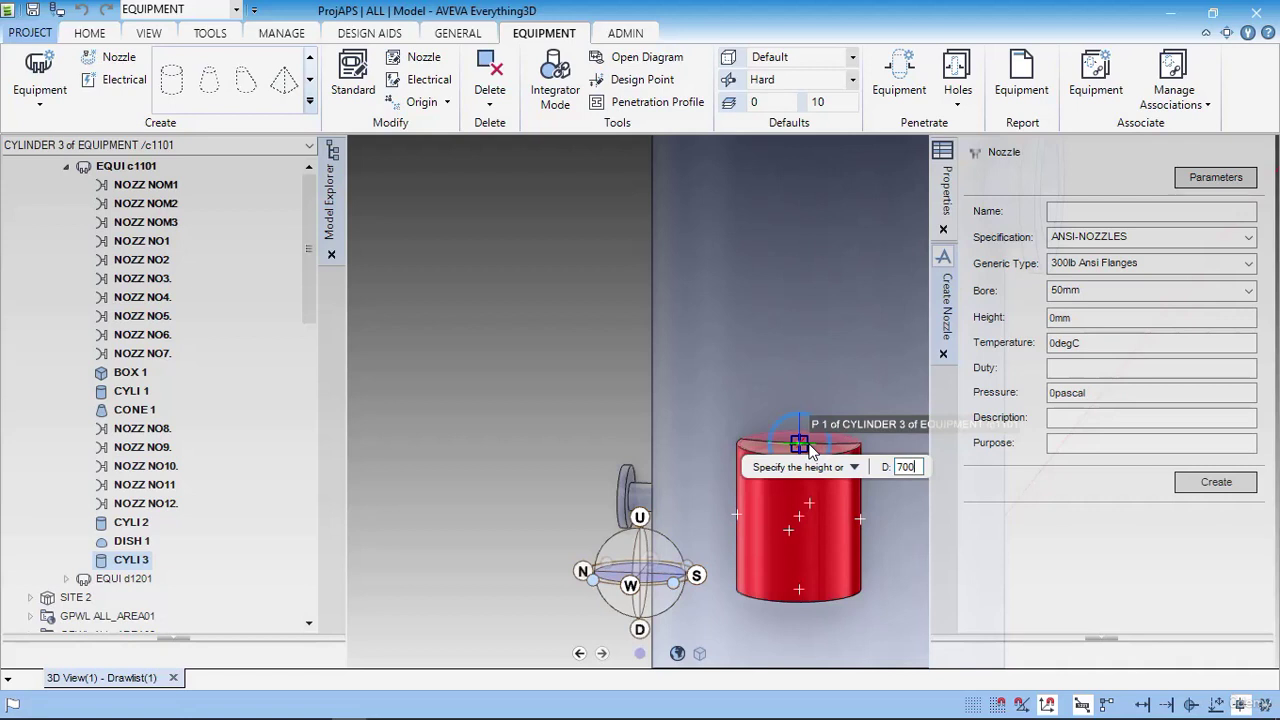
key(Return)
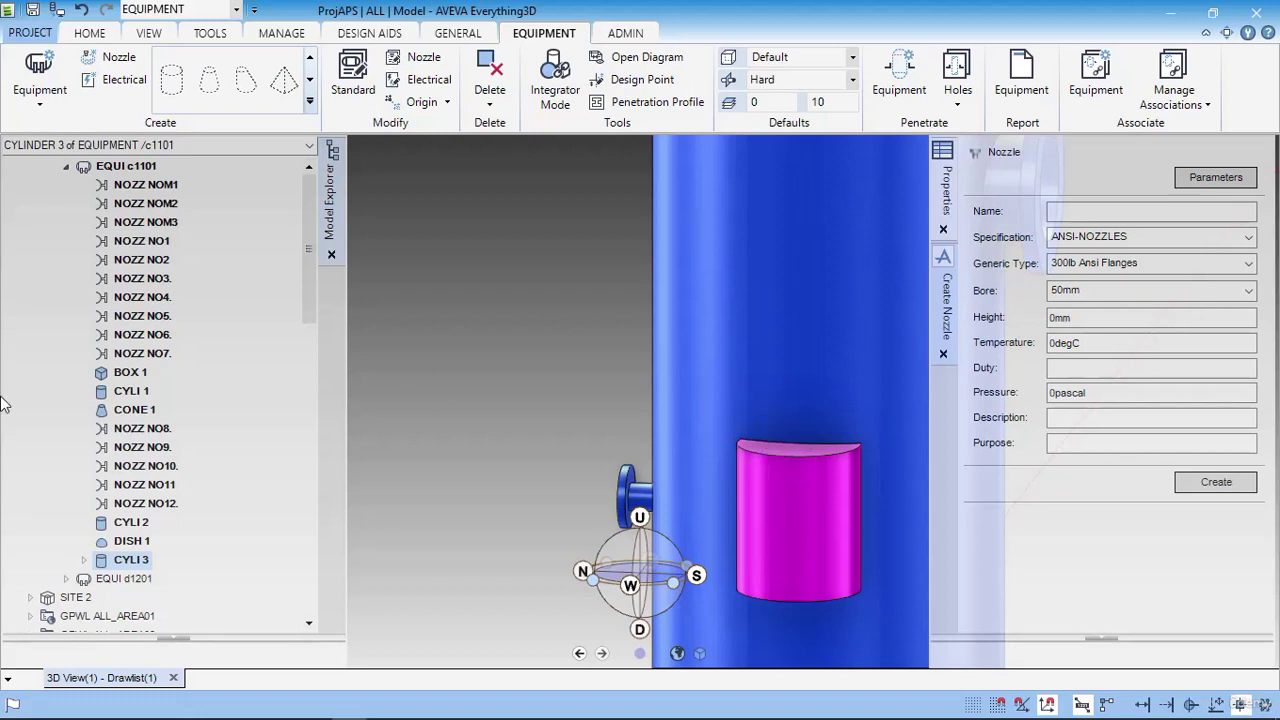
- Set the height of negative cylinder NCYL 1 inside CYLI 3 to -700 mm
click(83, 560)
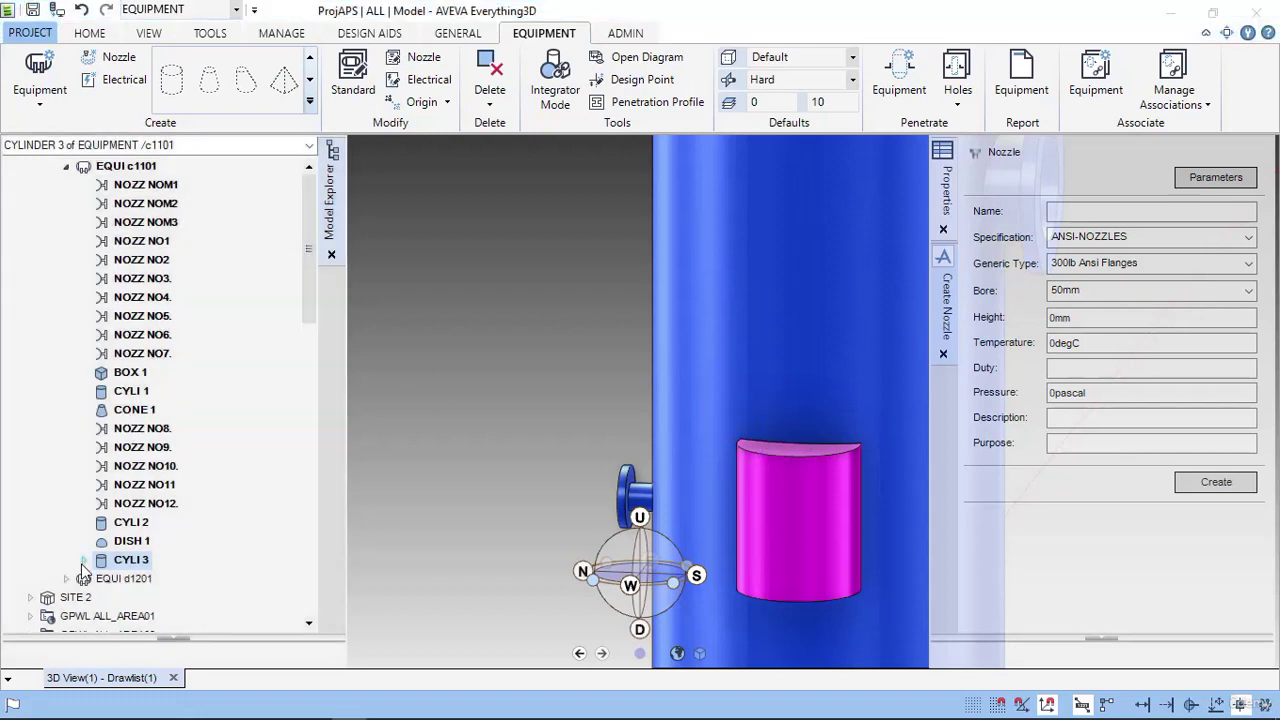
click(132, 580)
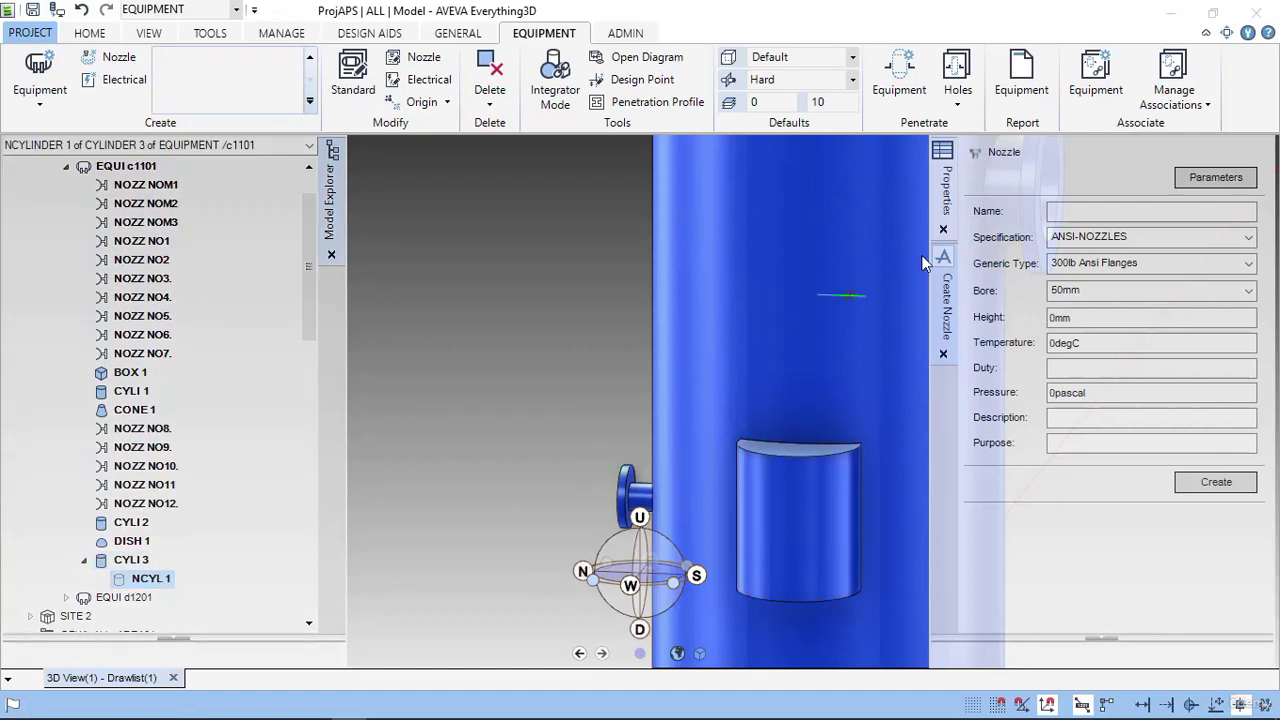
click(944, 190)
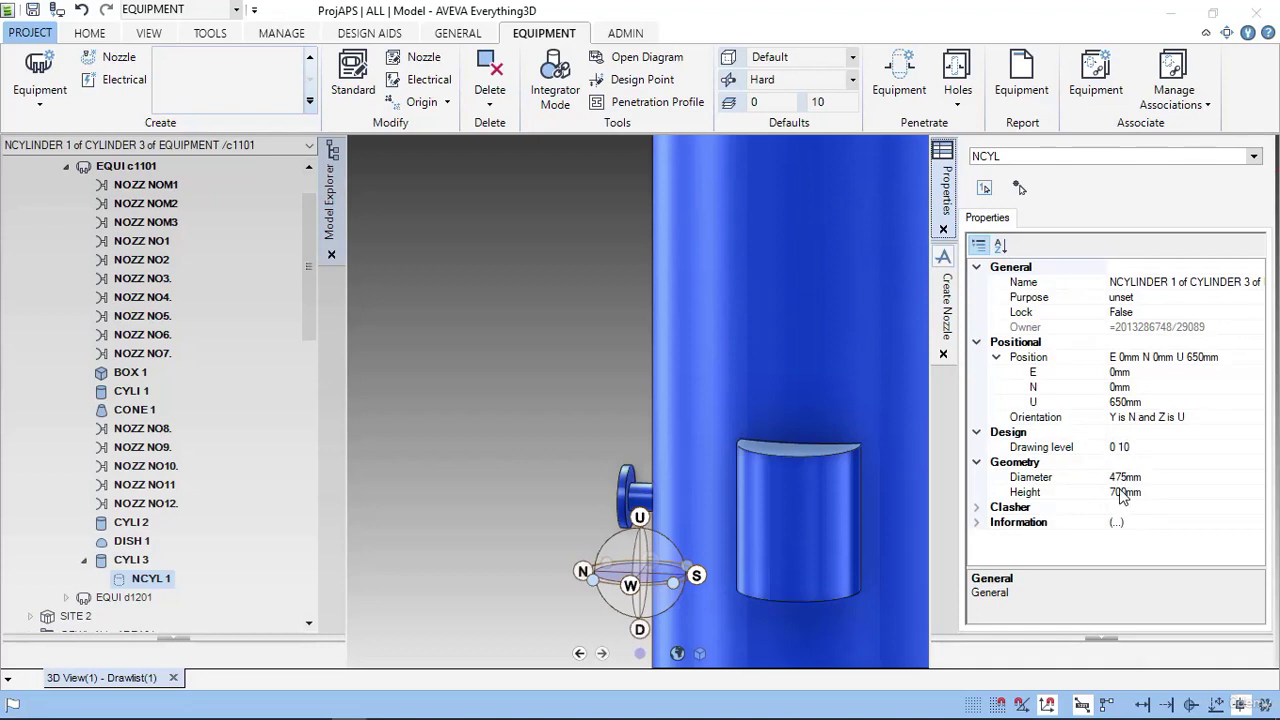
click(1120, 492)
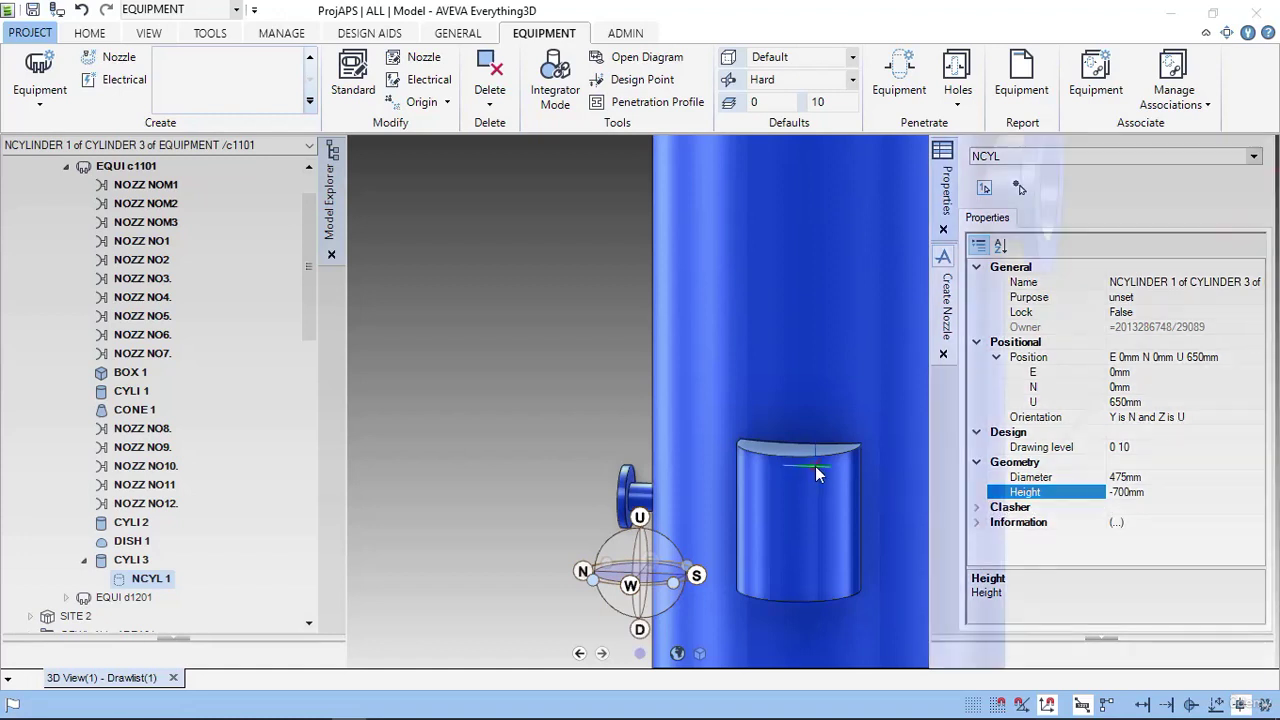
click(816, 467)
click(137, 576)
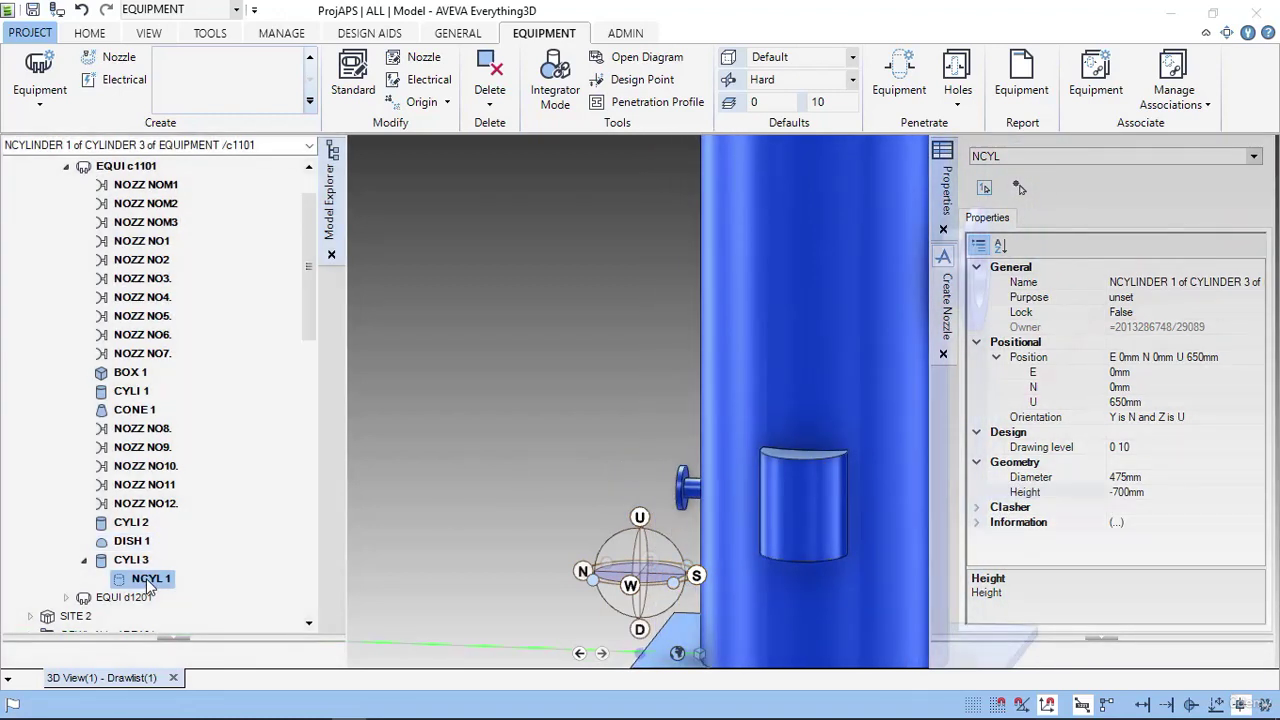
- Delete the negative cylinder NCYL 1 from CYLI 3
click(127, 563)
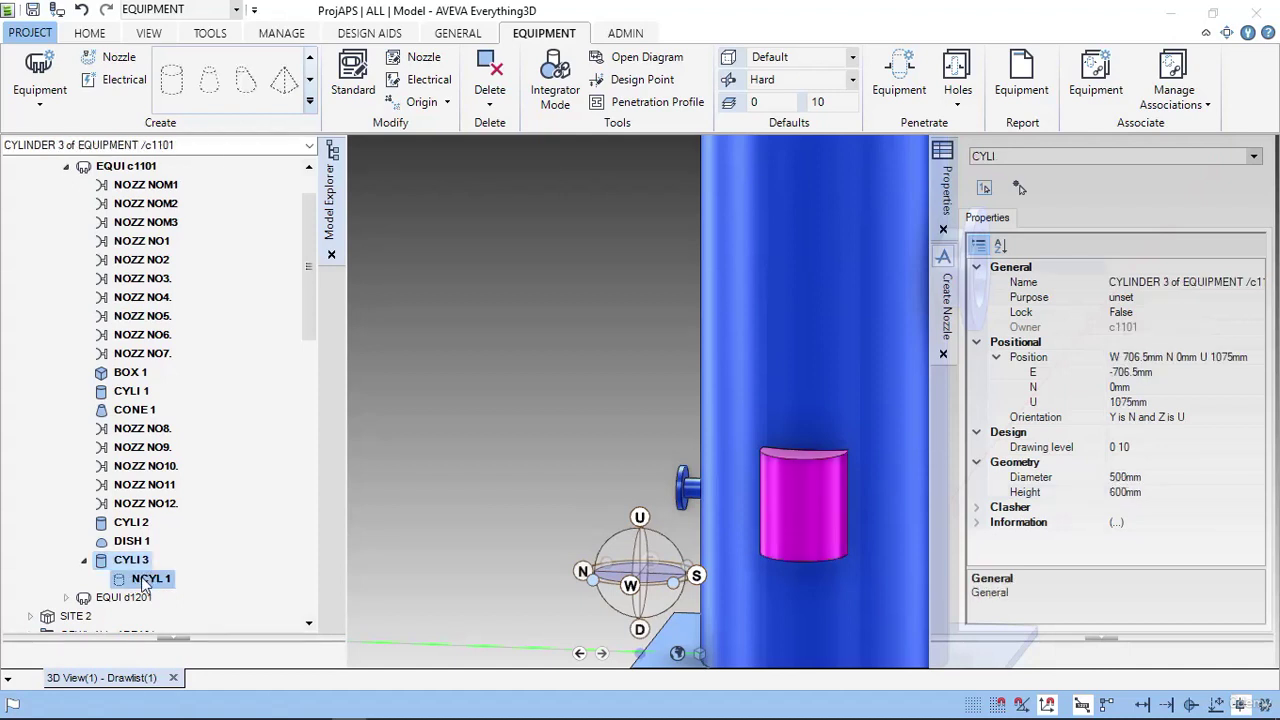
click(143, 580)
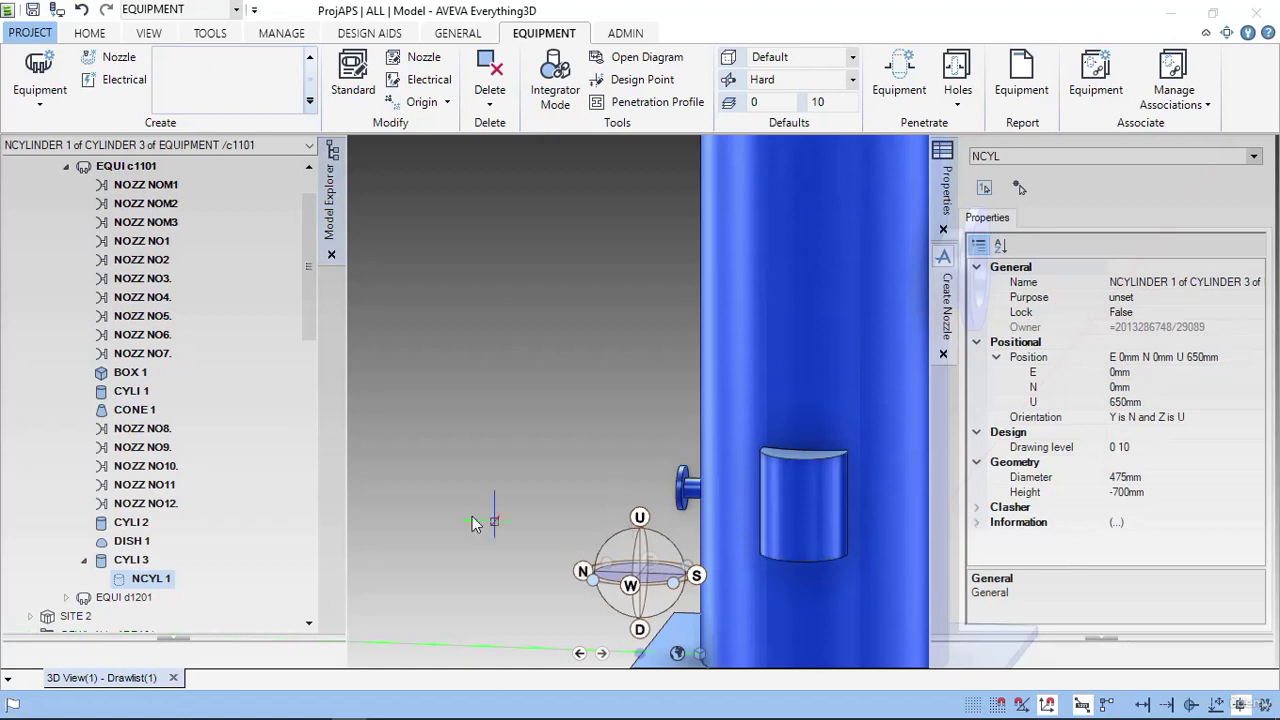
right_click(118, 590)
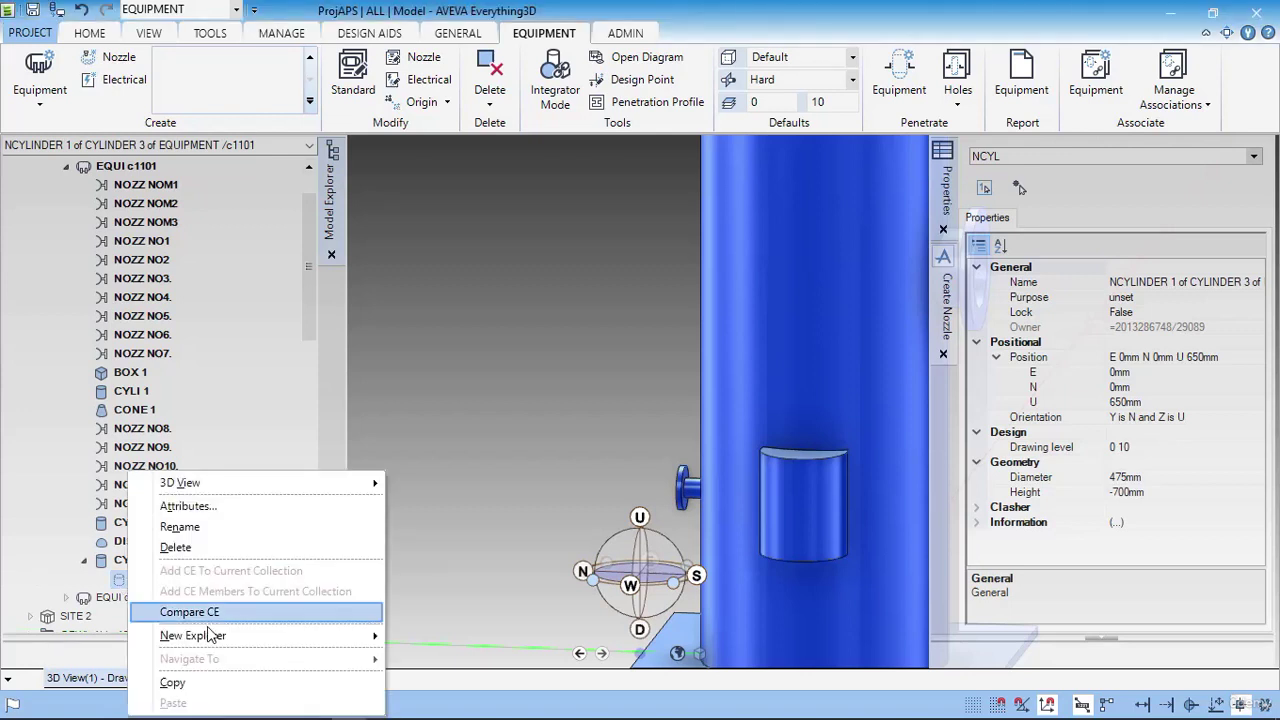
click(178, 547)
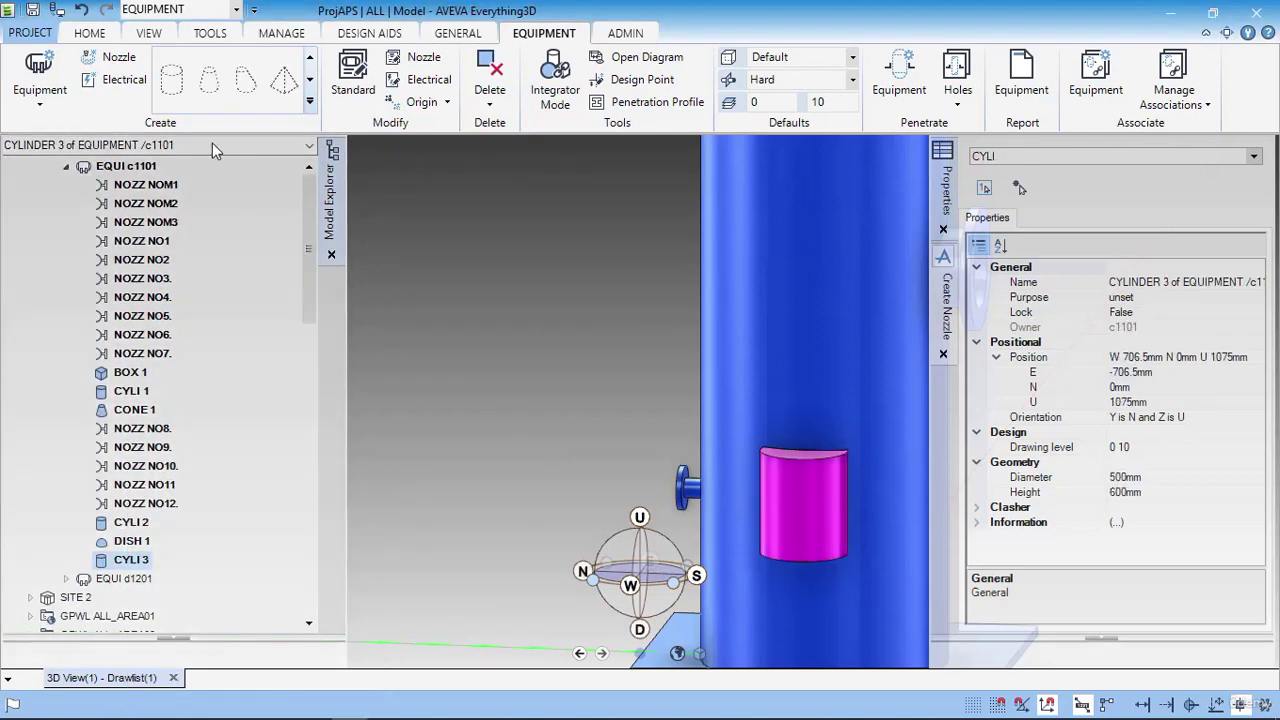
- Create a negative cylinder from point P 1 on the upper face of CYLI 3, with diameter 475 mm and height -600 mm
click(171, 80)
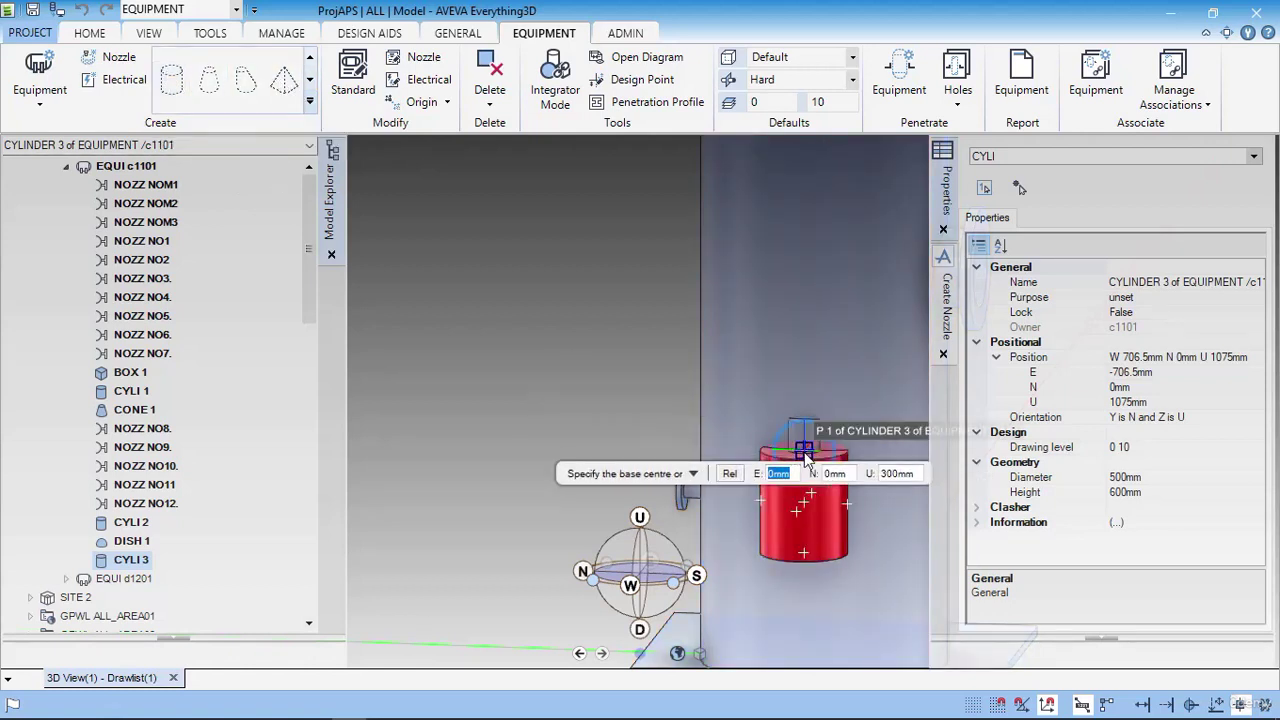
scroll(806, 456, up, 2)
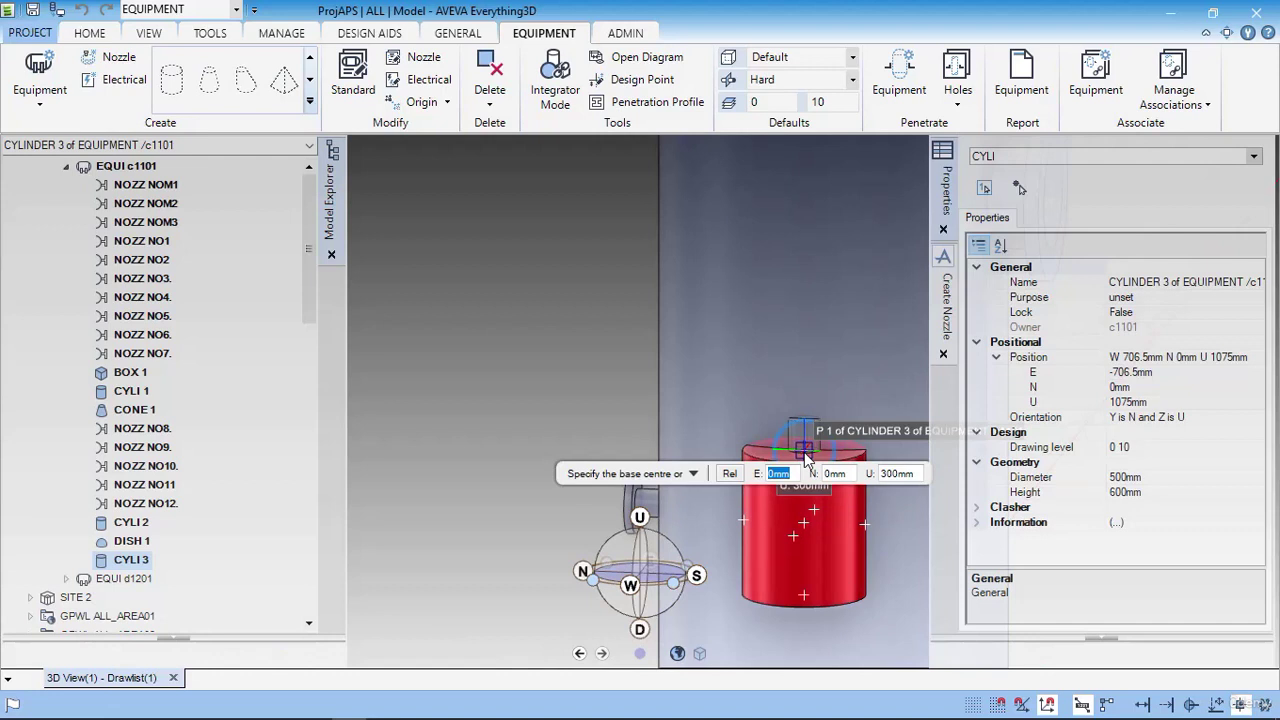
click(806, 456)
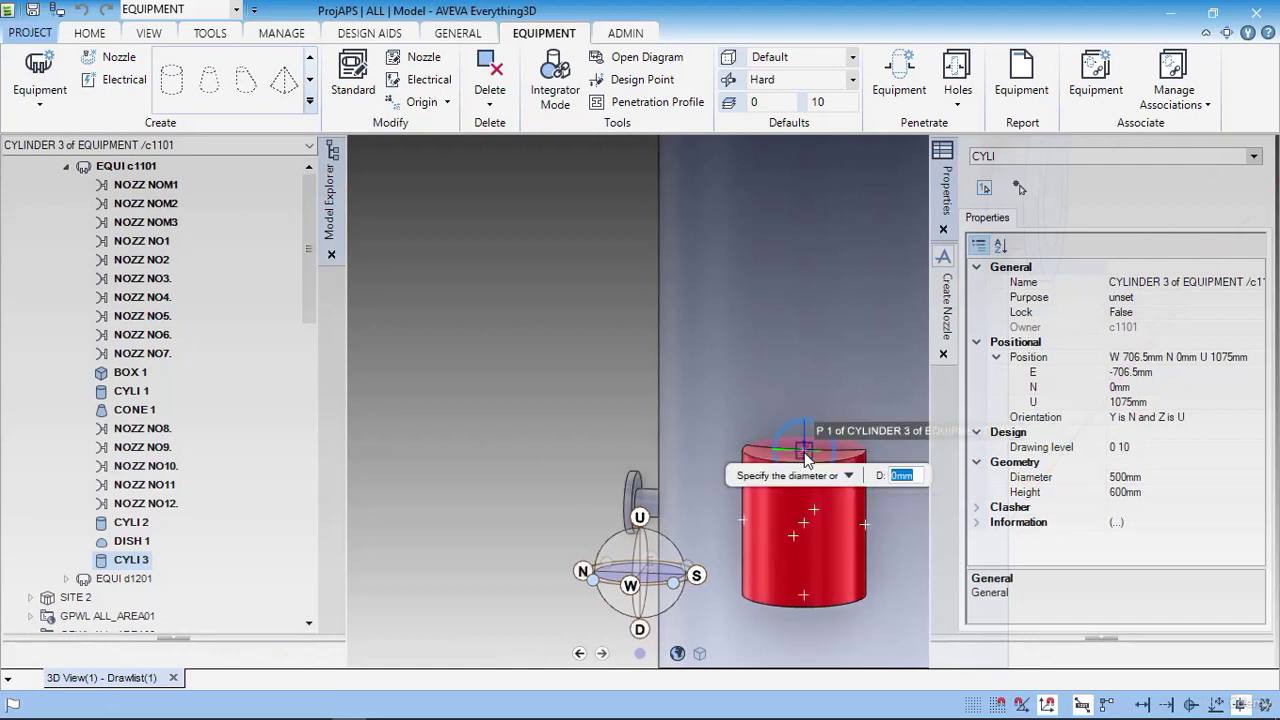
text(475)
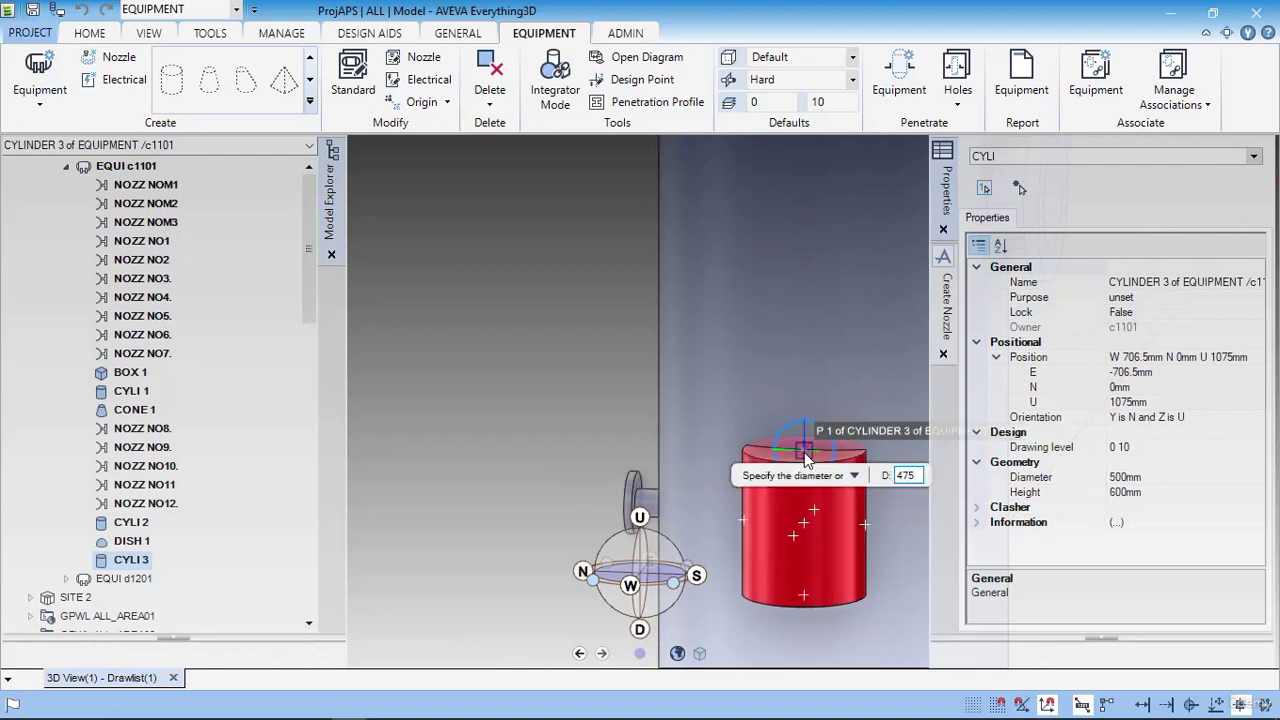
key(Return)
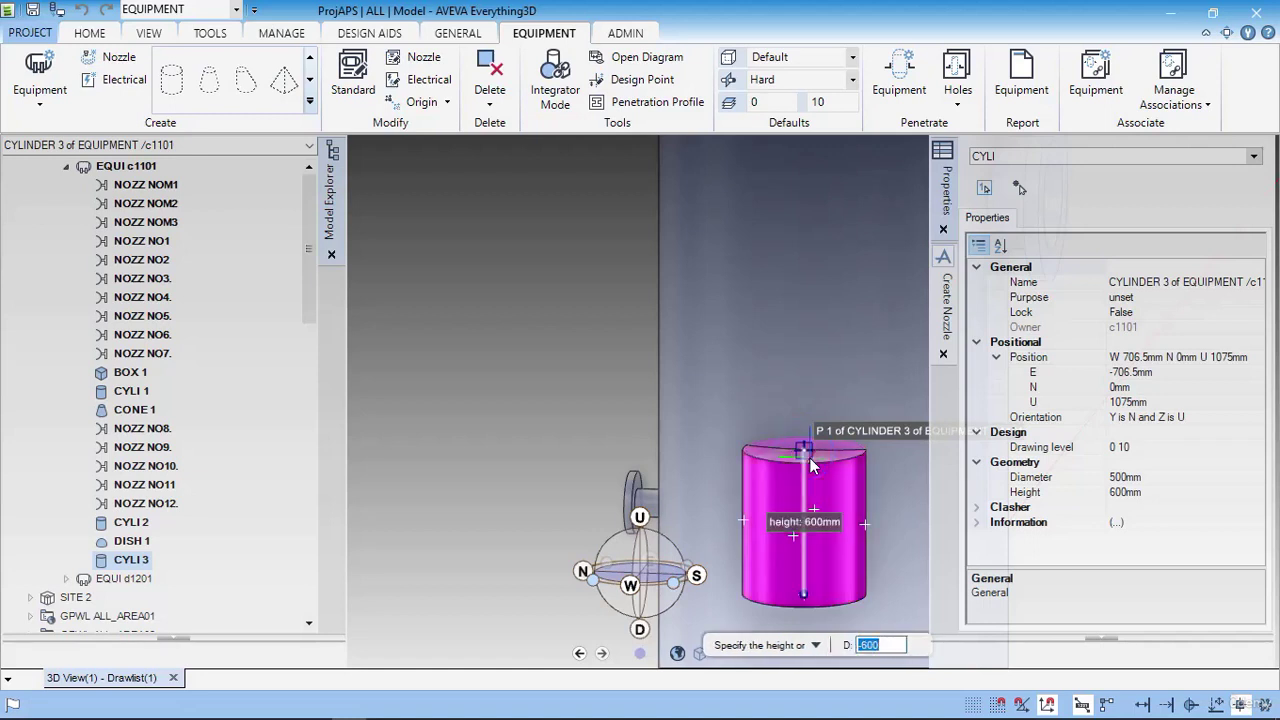
click(810, 458)
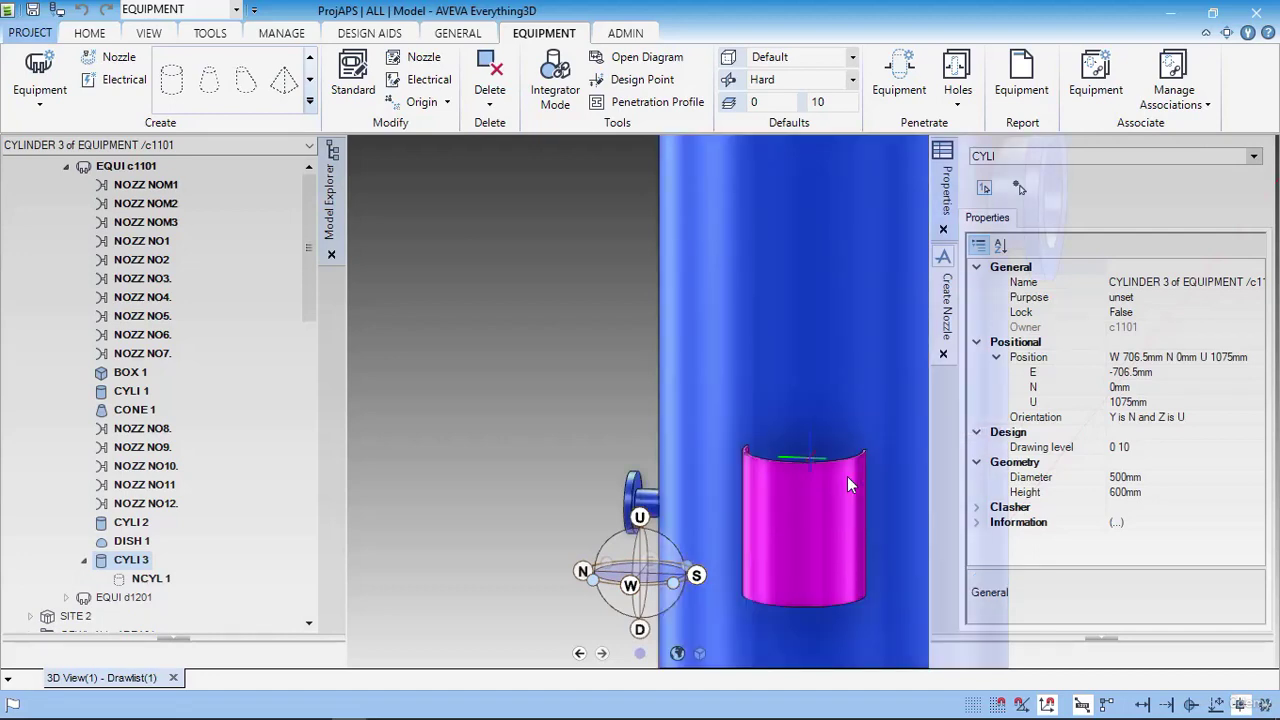
scroll(860, 495, down, 4)
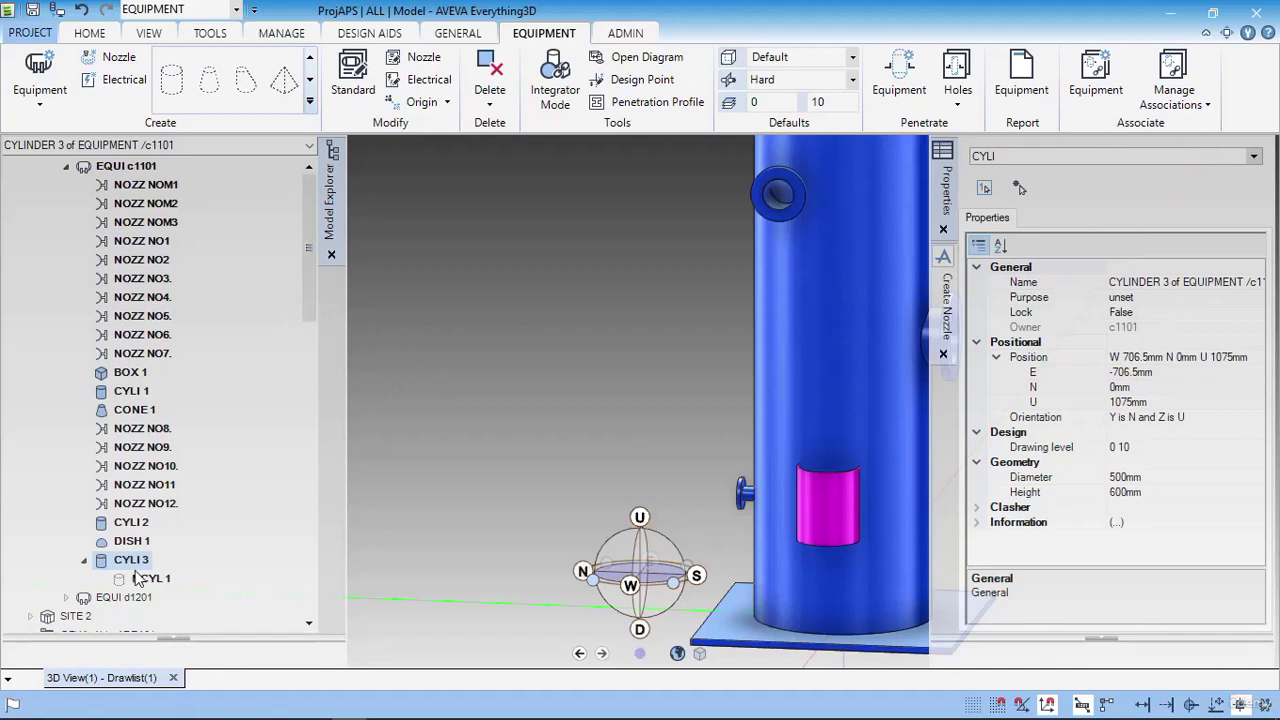
- Orientate CYLI 3 so that X is U and Y is N
click(89, 33)
click(334, 95)
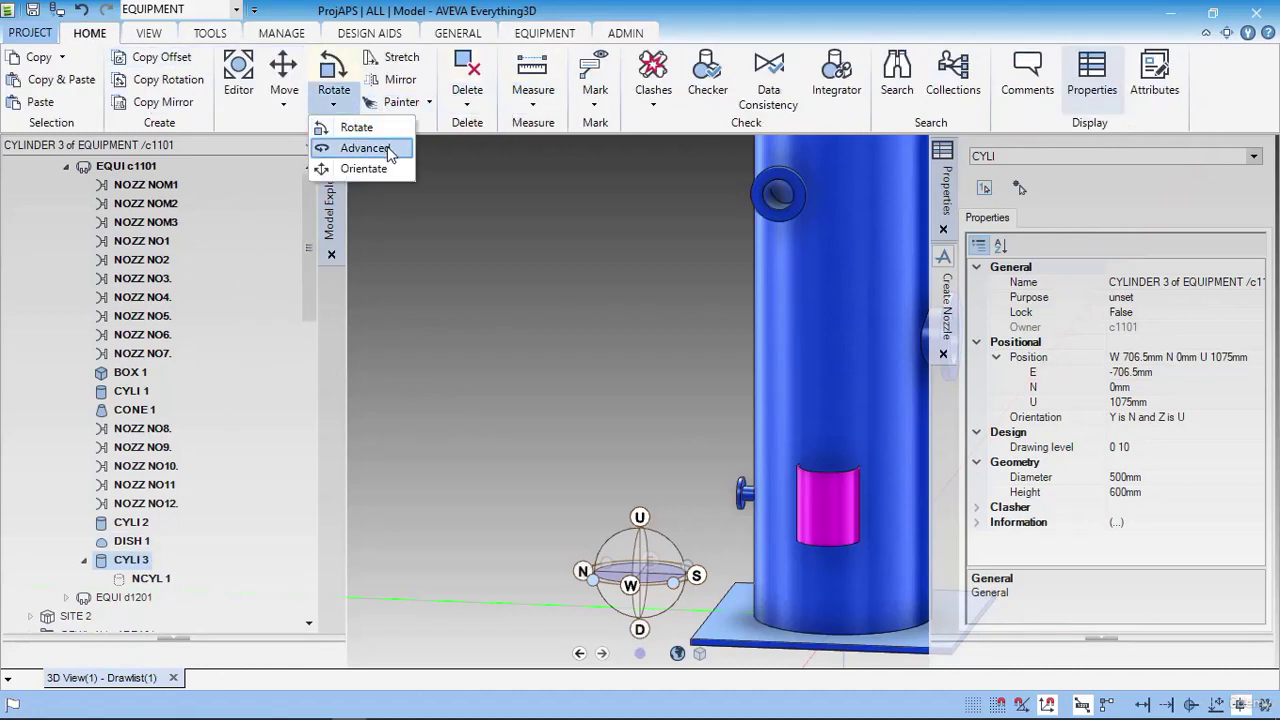
click(365, 168)
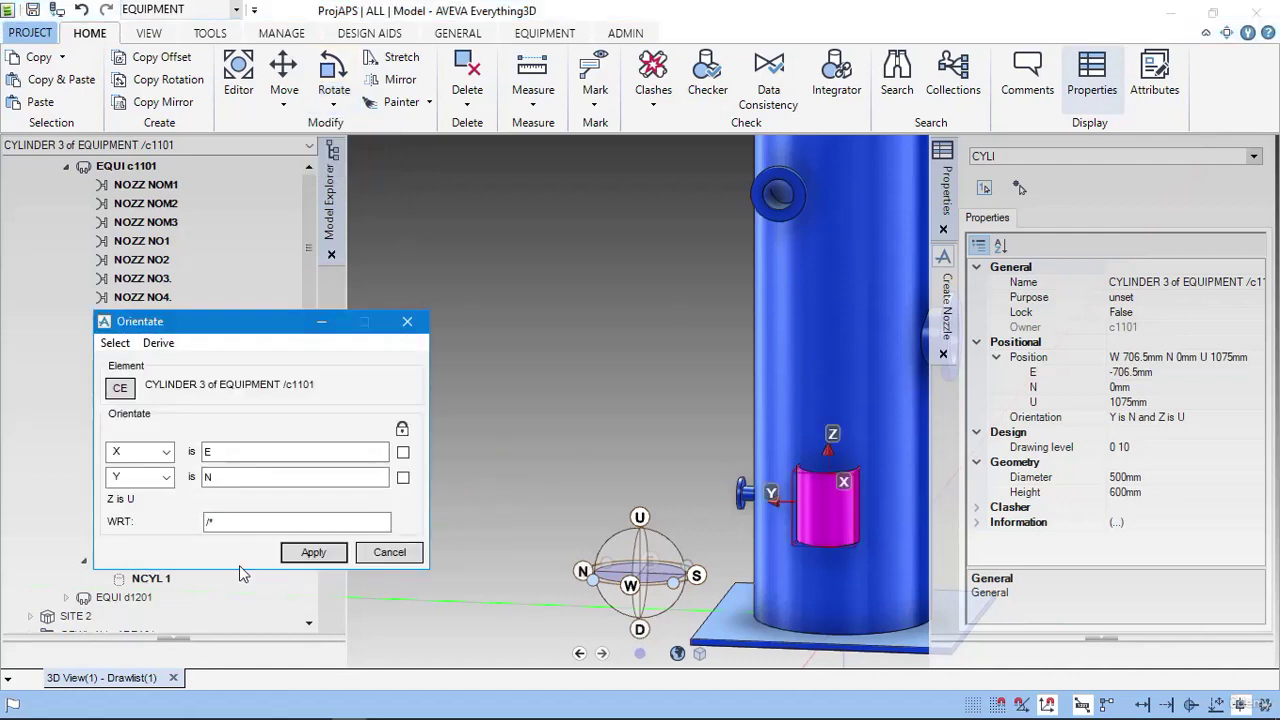
click(222, 480)
double_click(212, 478)
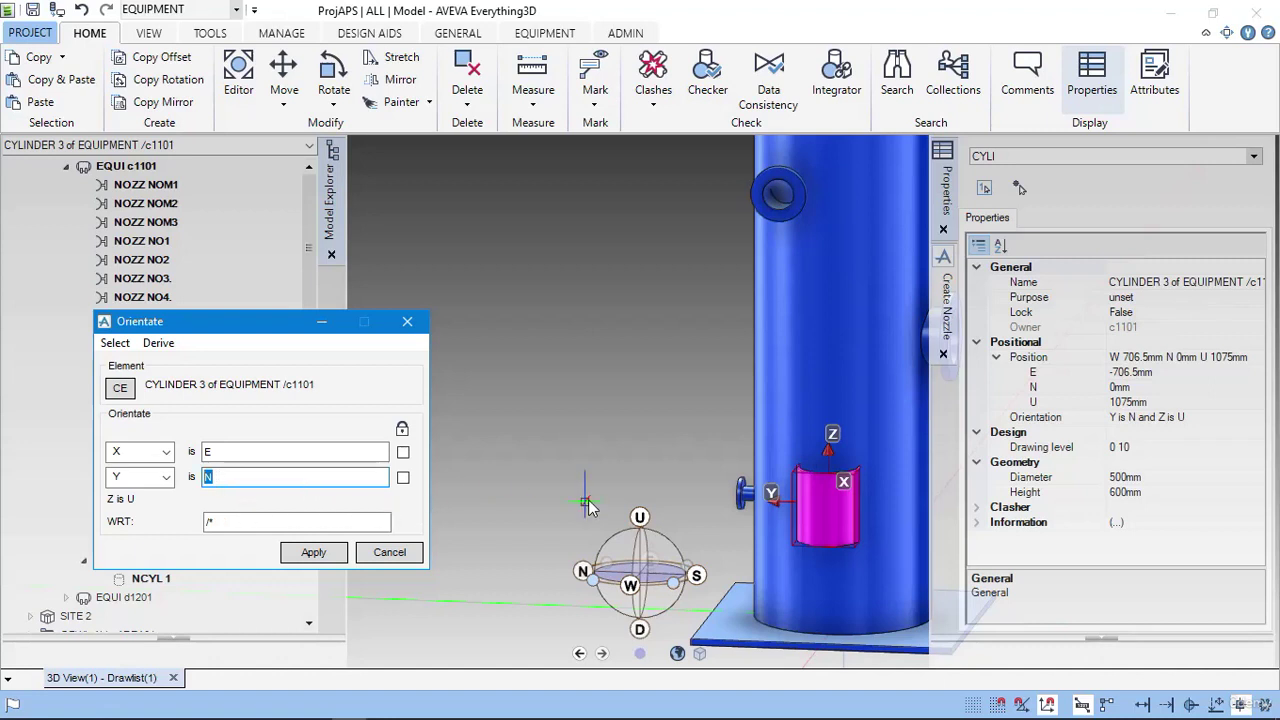
click(220, 452)
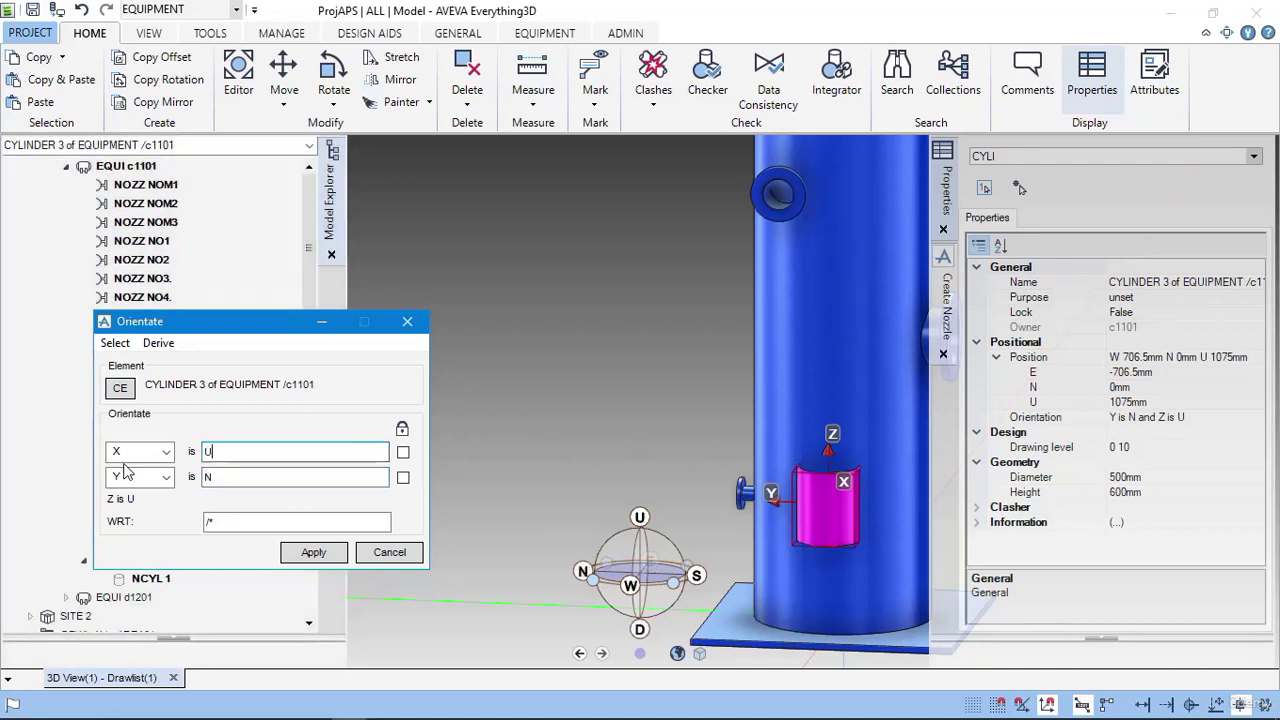
text(U)
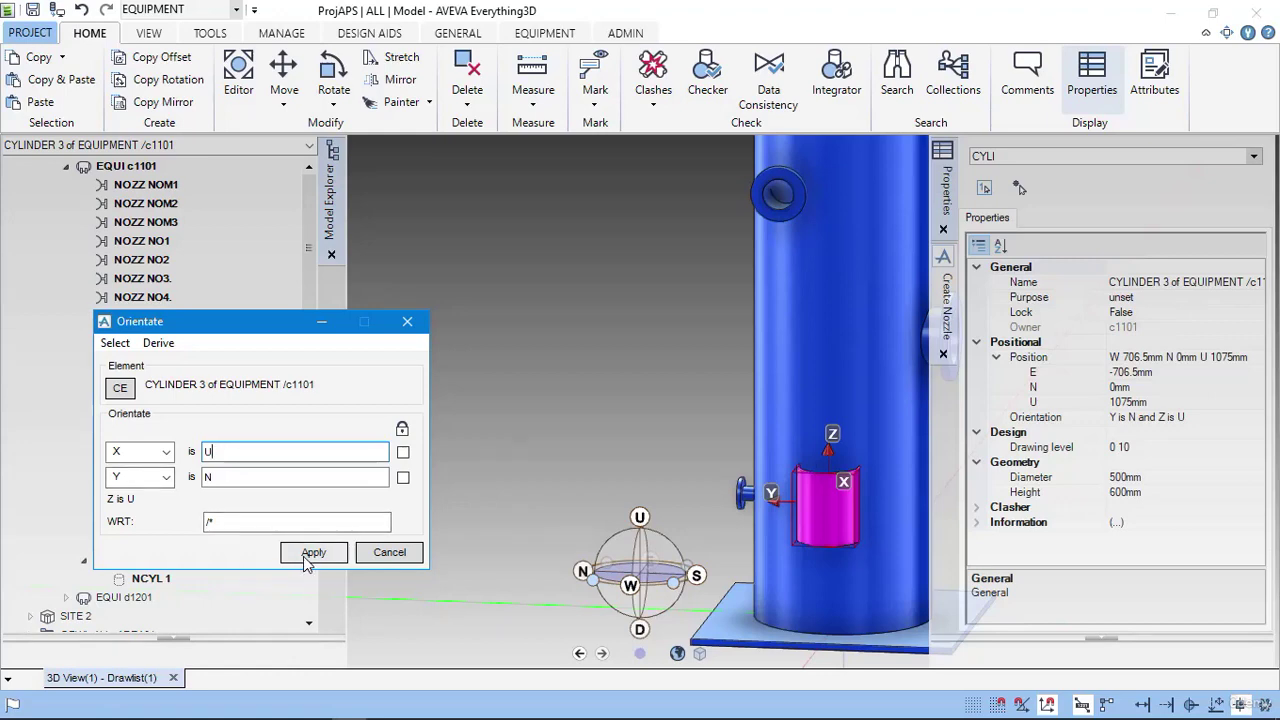
click(312, 553)
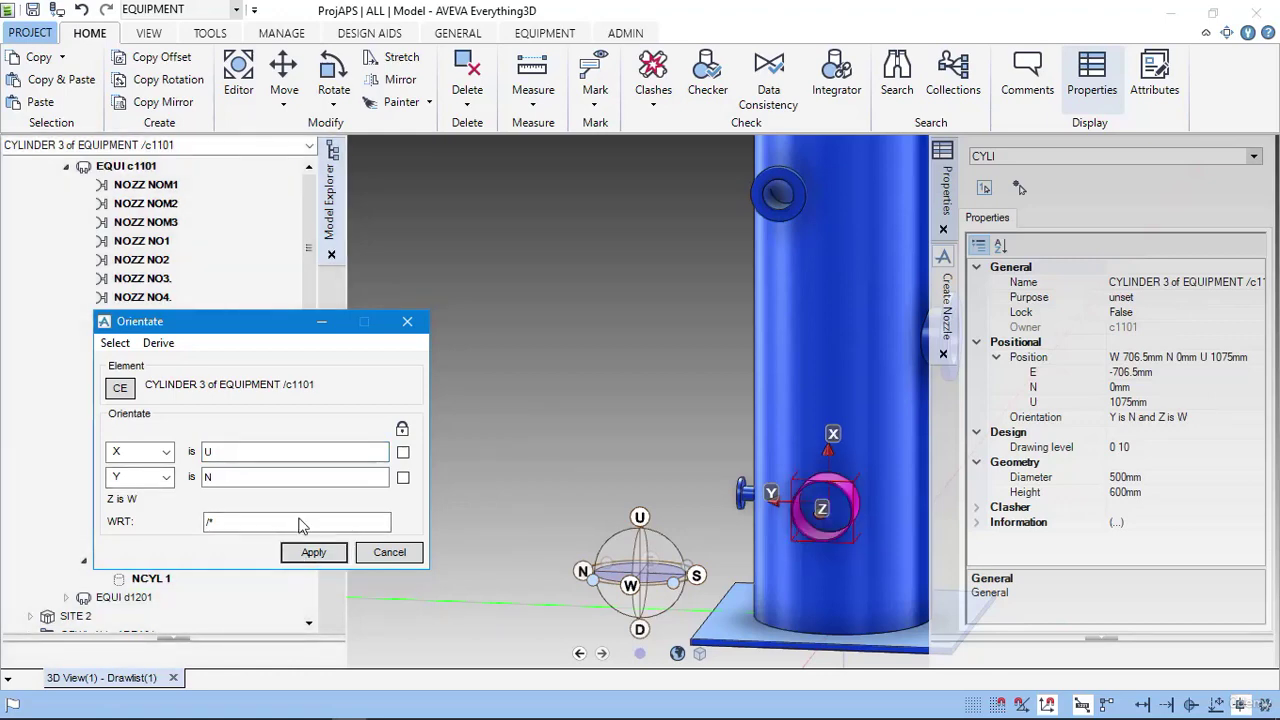
click(407, 321)
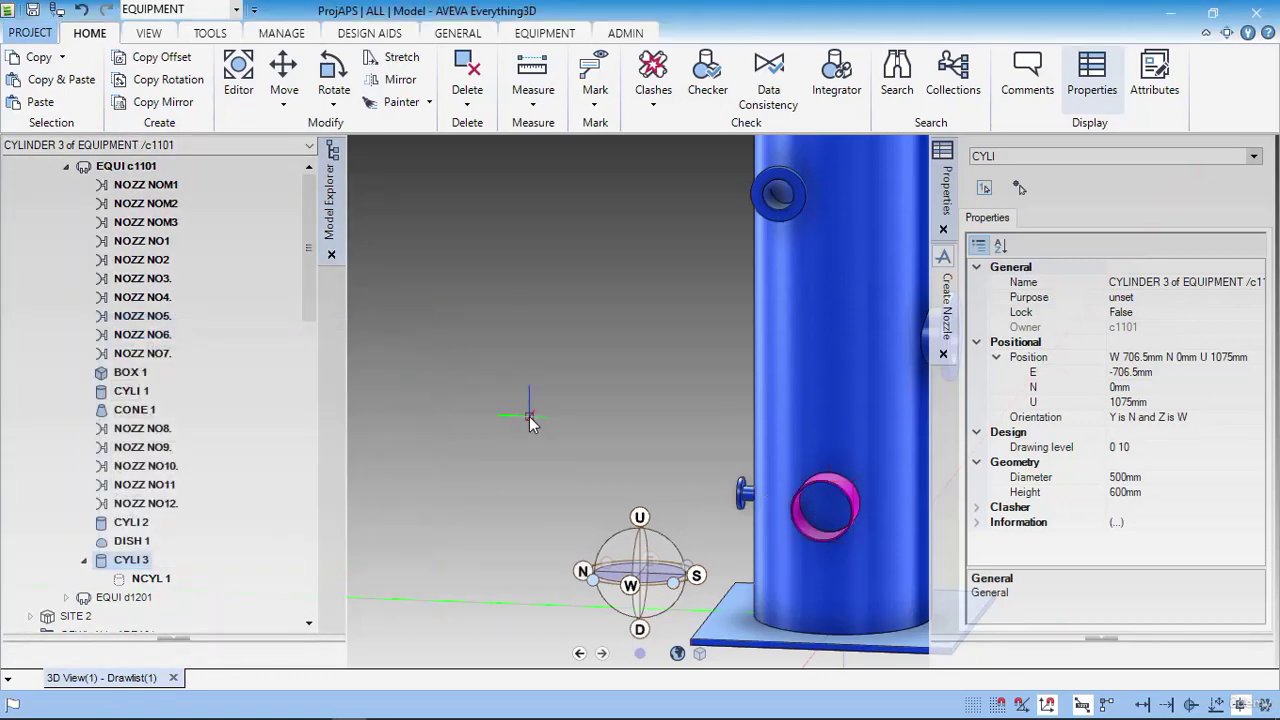
- Examine the access opening near the vessel base in an isometric view and compare it with page 11 of the training drawings
scroll(520, 410, down, 5)
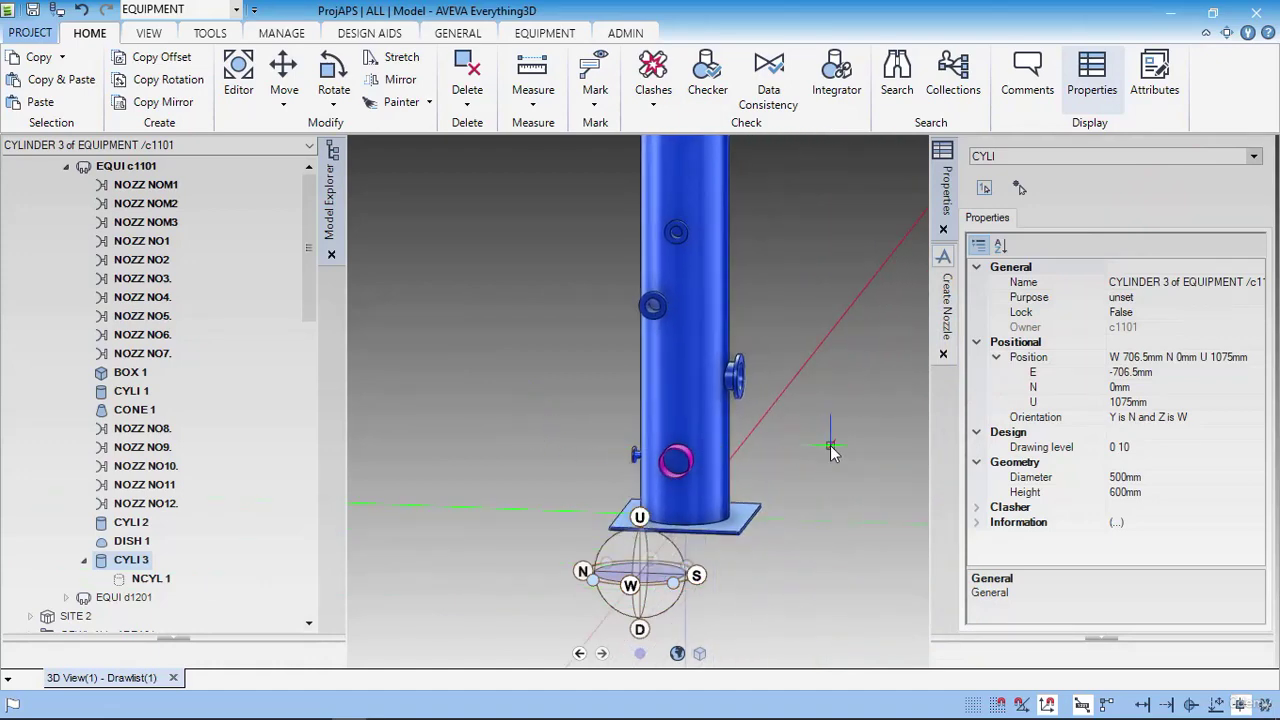
right_click(830, 440)
click(830, 386)
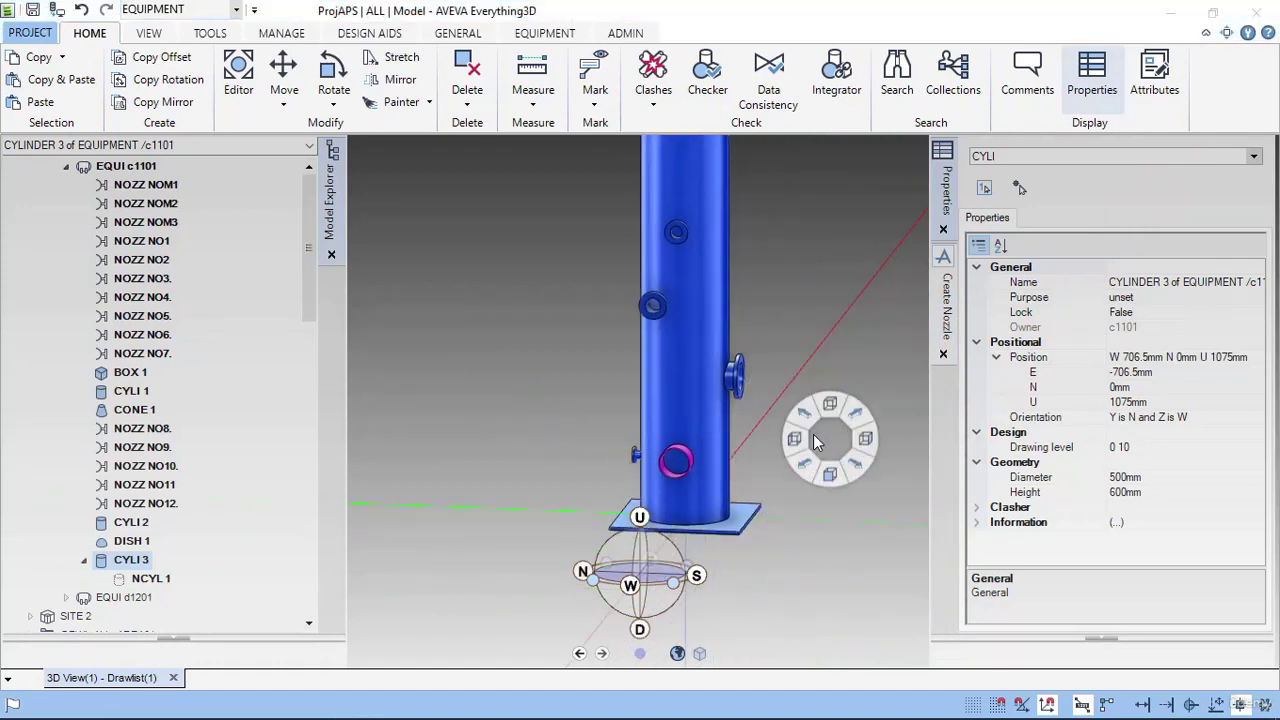
click(769, 418)
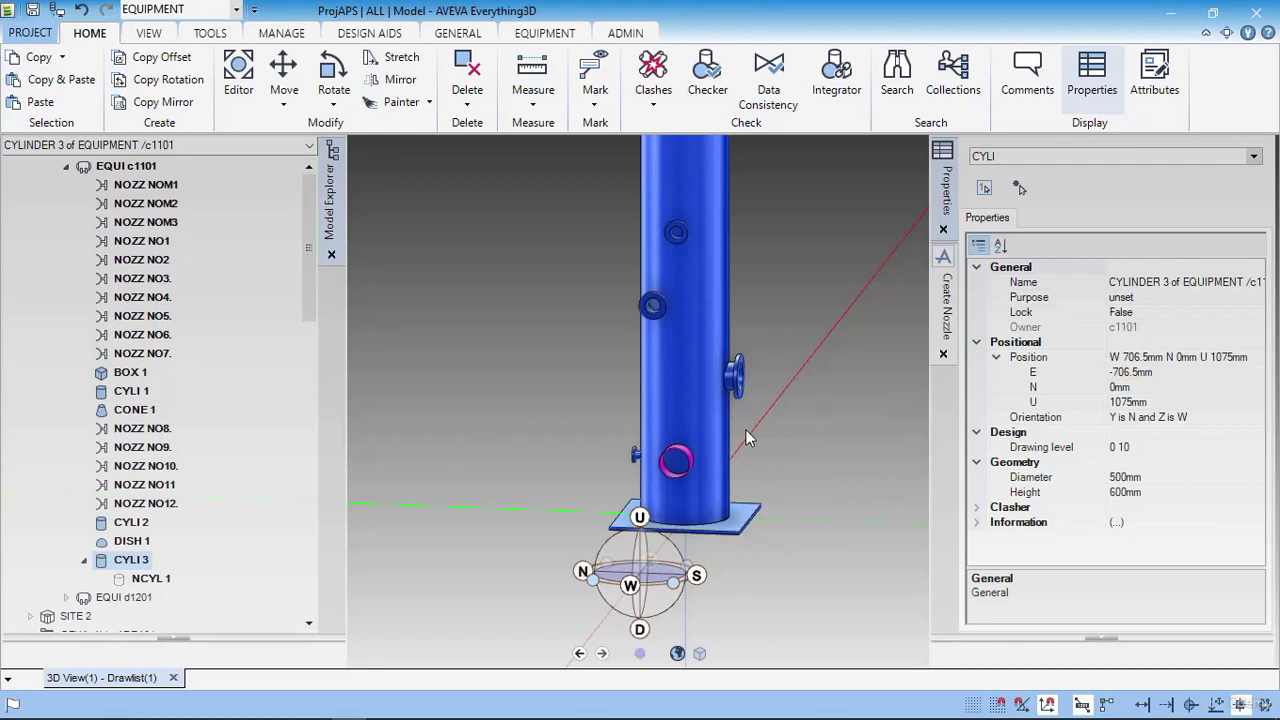
click(678, 468)
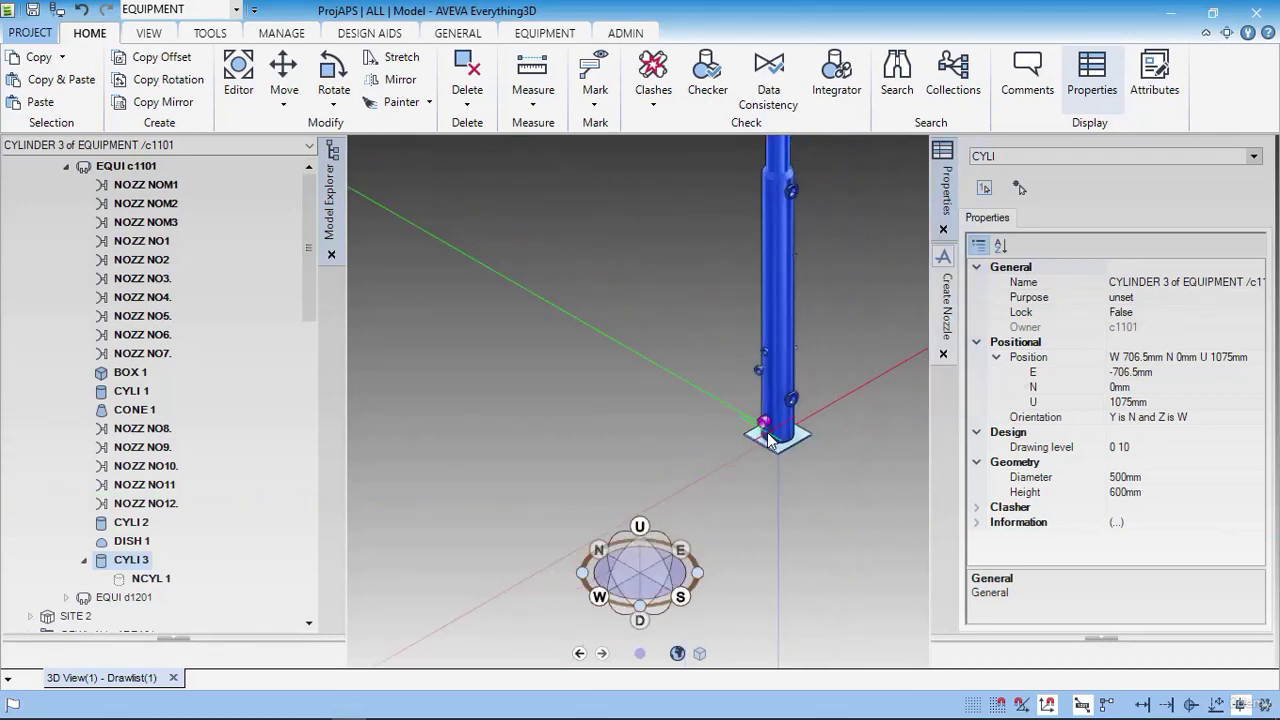
key(alt+Tab)
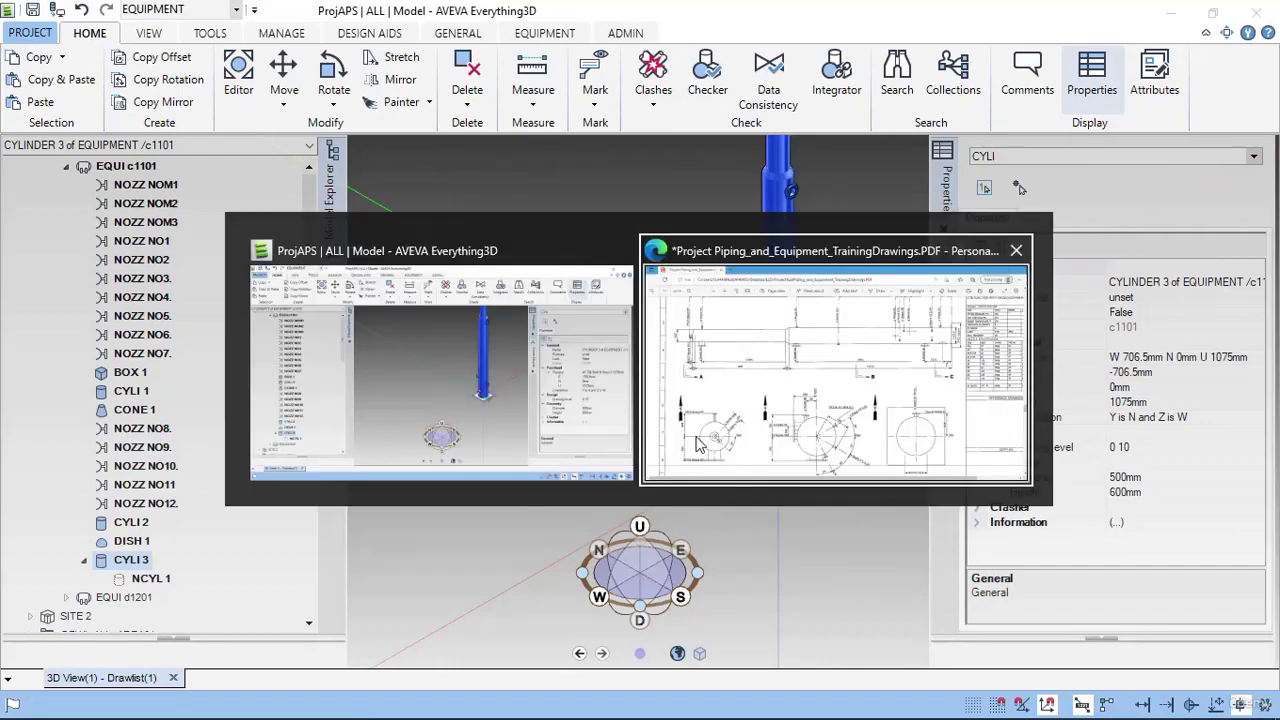
key(alt+Tab)
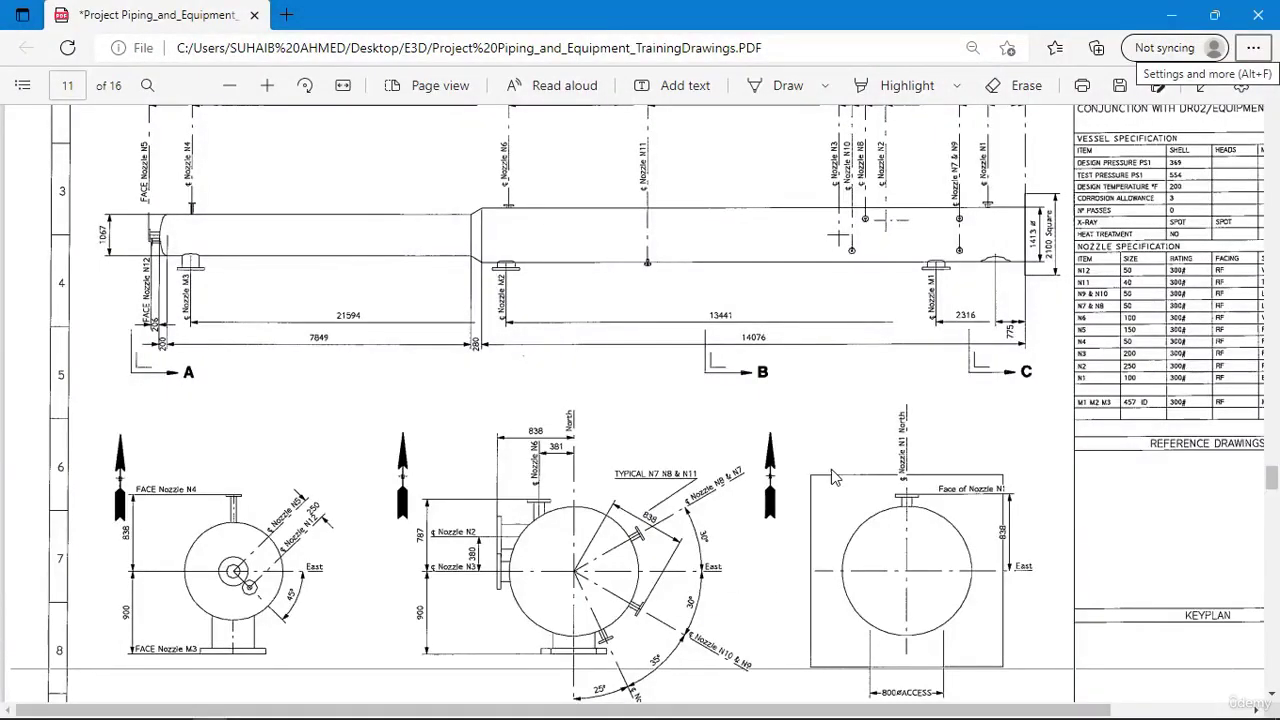
key(alt+Tab)
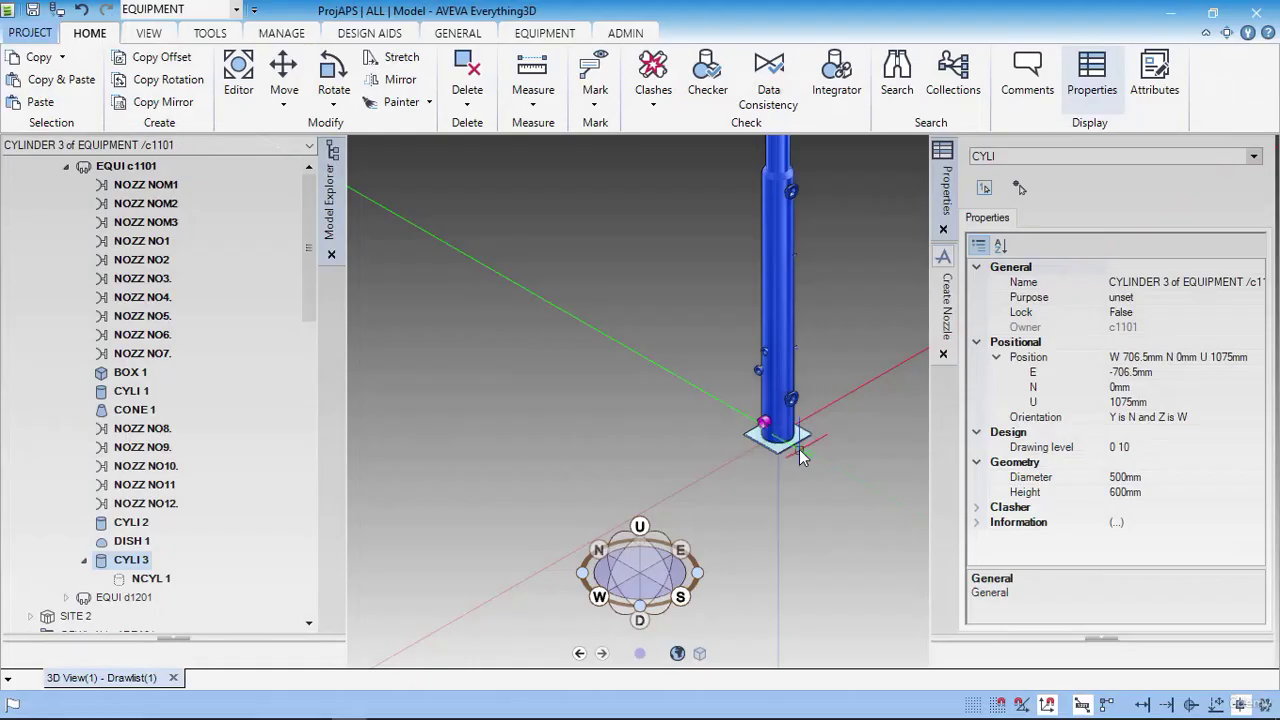
scroll(700, 479, down, 3)
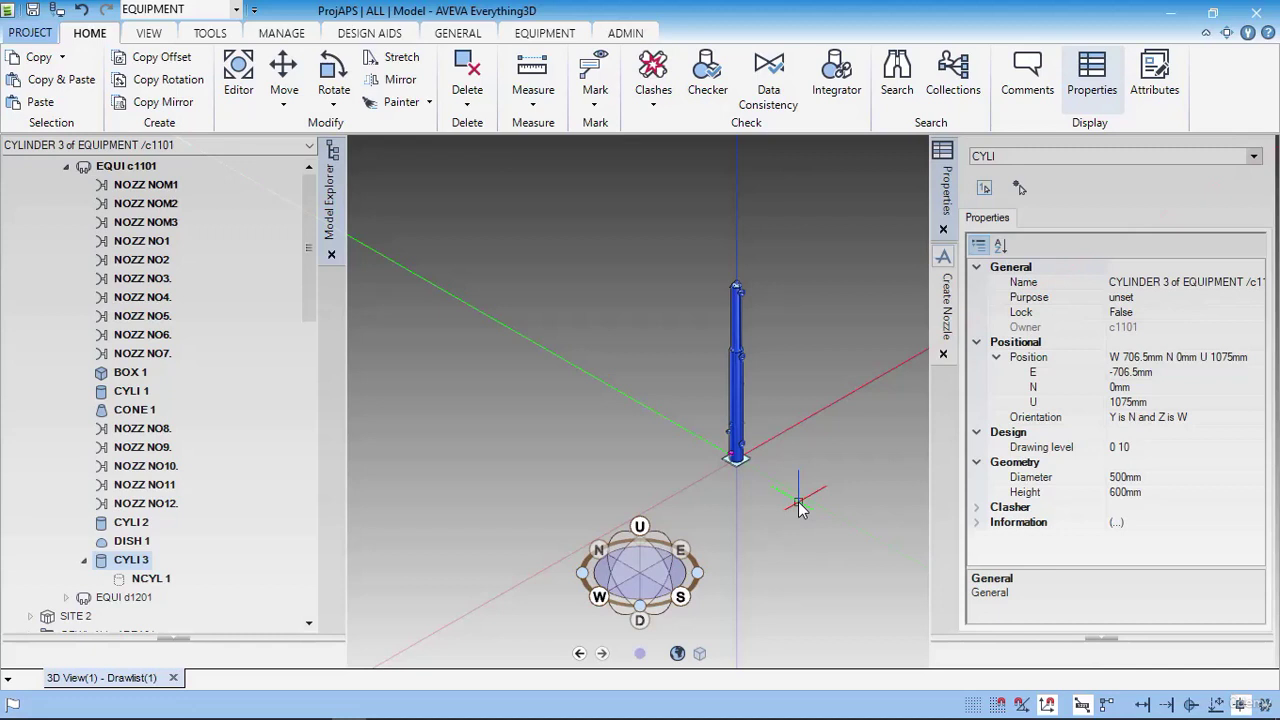
- Save the work on the vessel model
key(ctrl+s)
click(602, 393)
scroll(643, 398, down, 3)
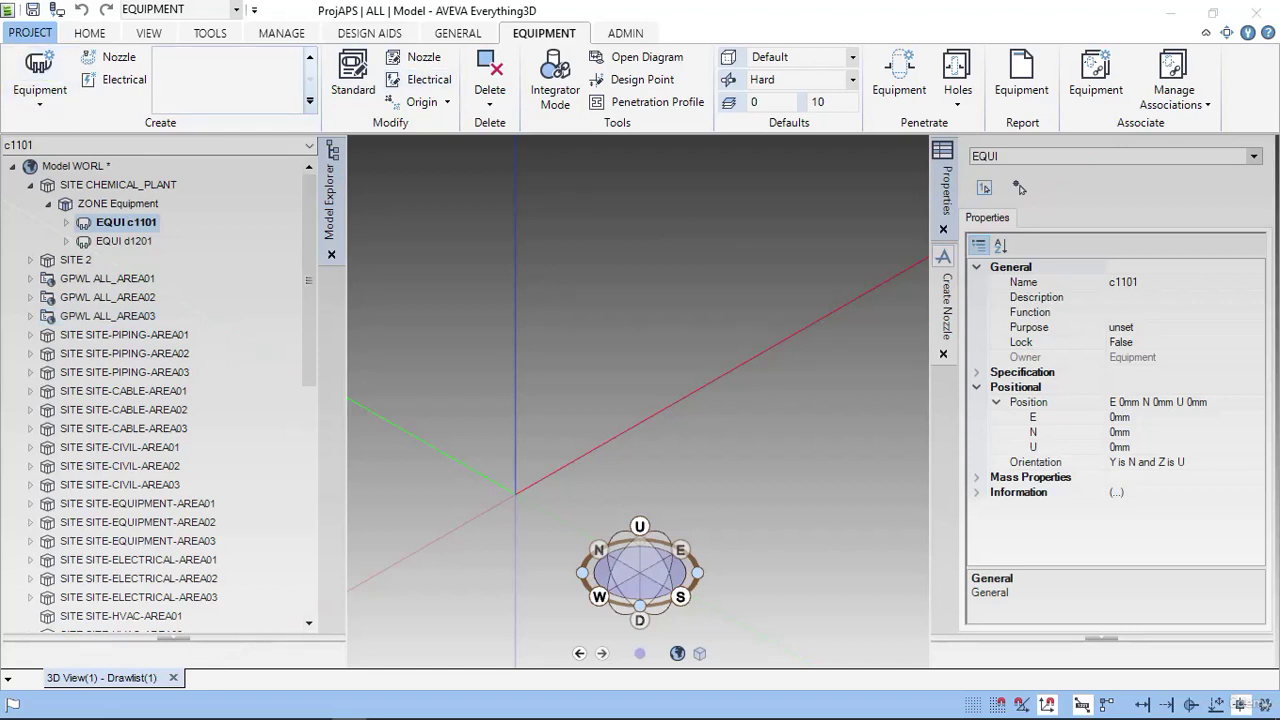
- Start creating a new standard equipment item in the Equipment zone
click(40, 92)
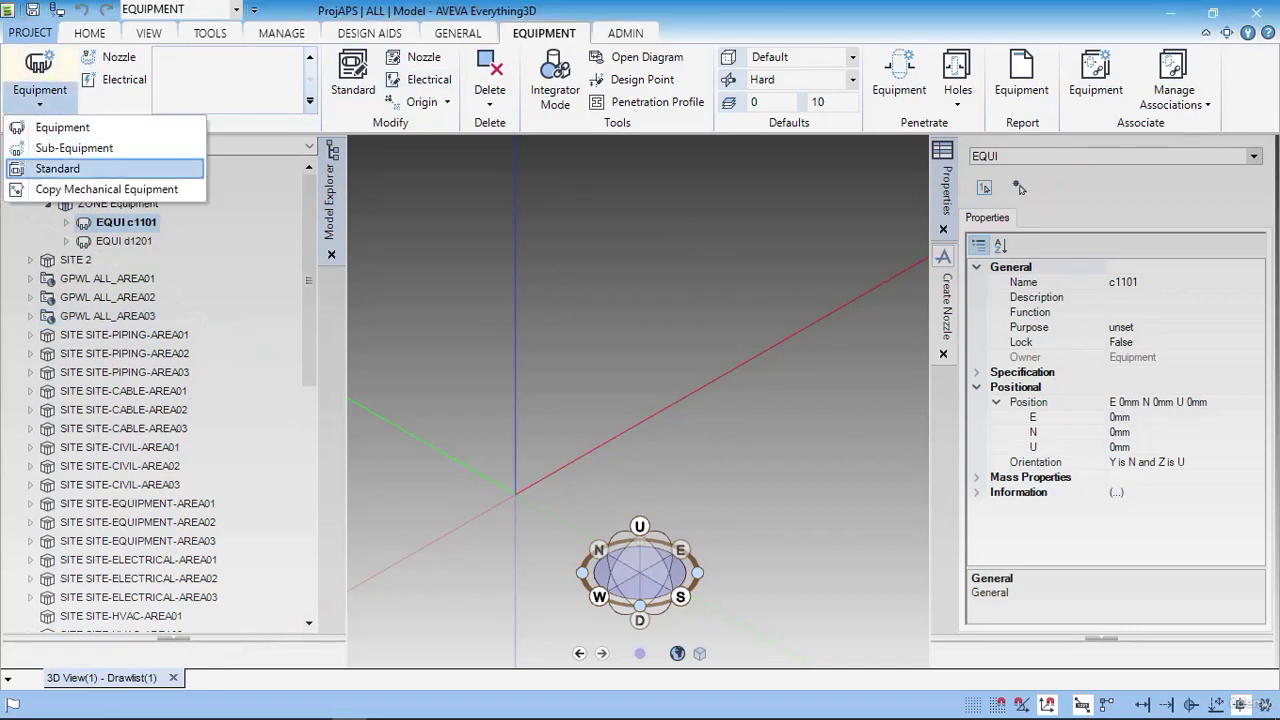
click(57, 168)
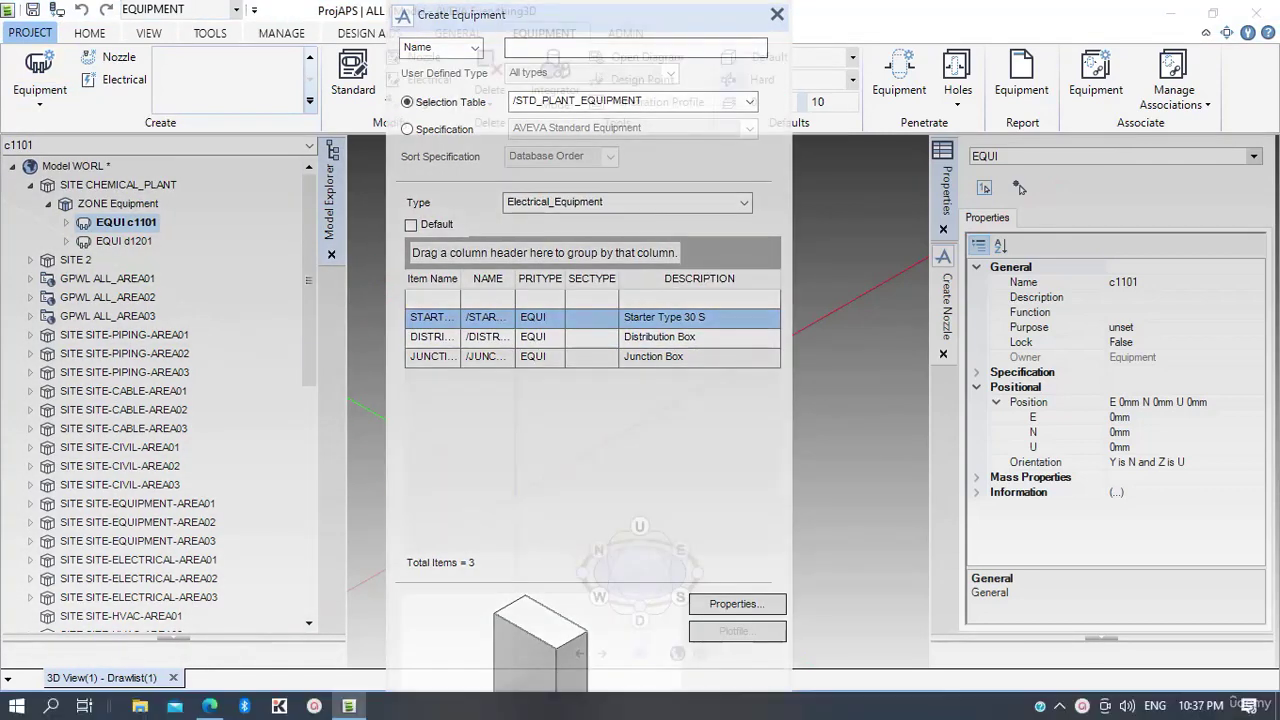
- Switch to the training drawings PDF and examine the overhead product pump views and title block on page 7
click(211, 707)
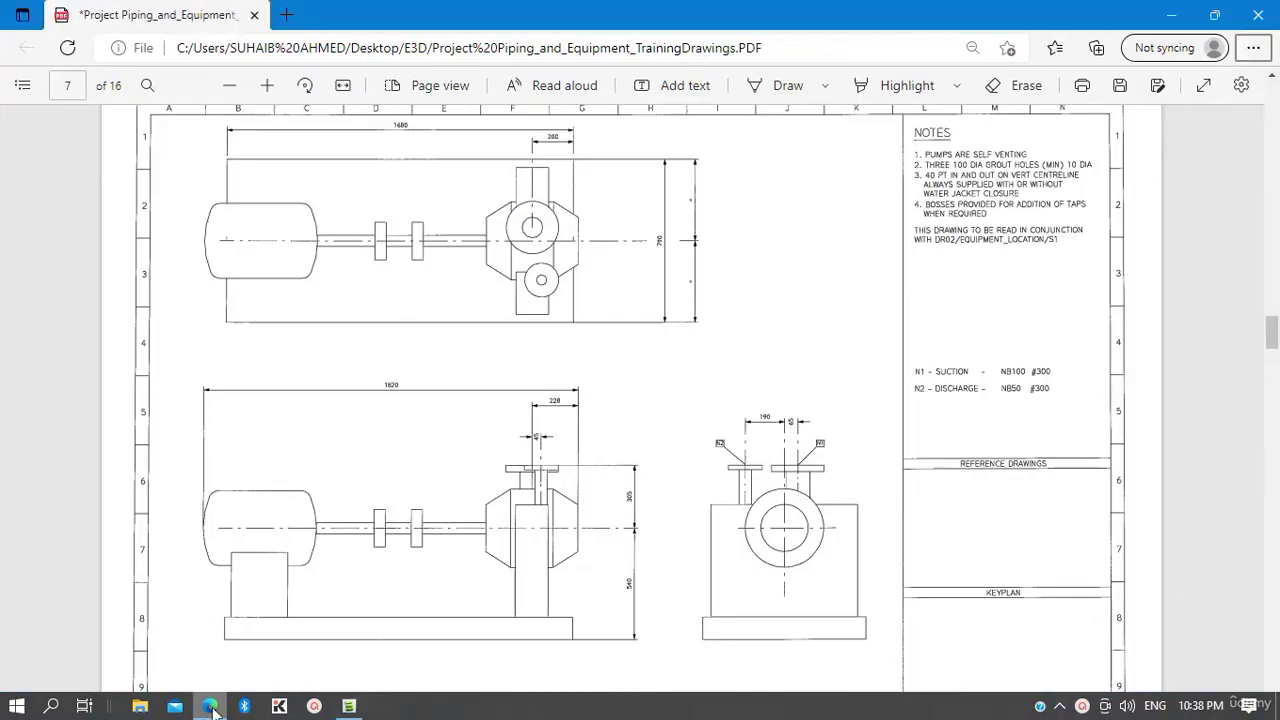
scroll(531, 506, down, 5)
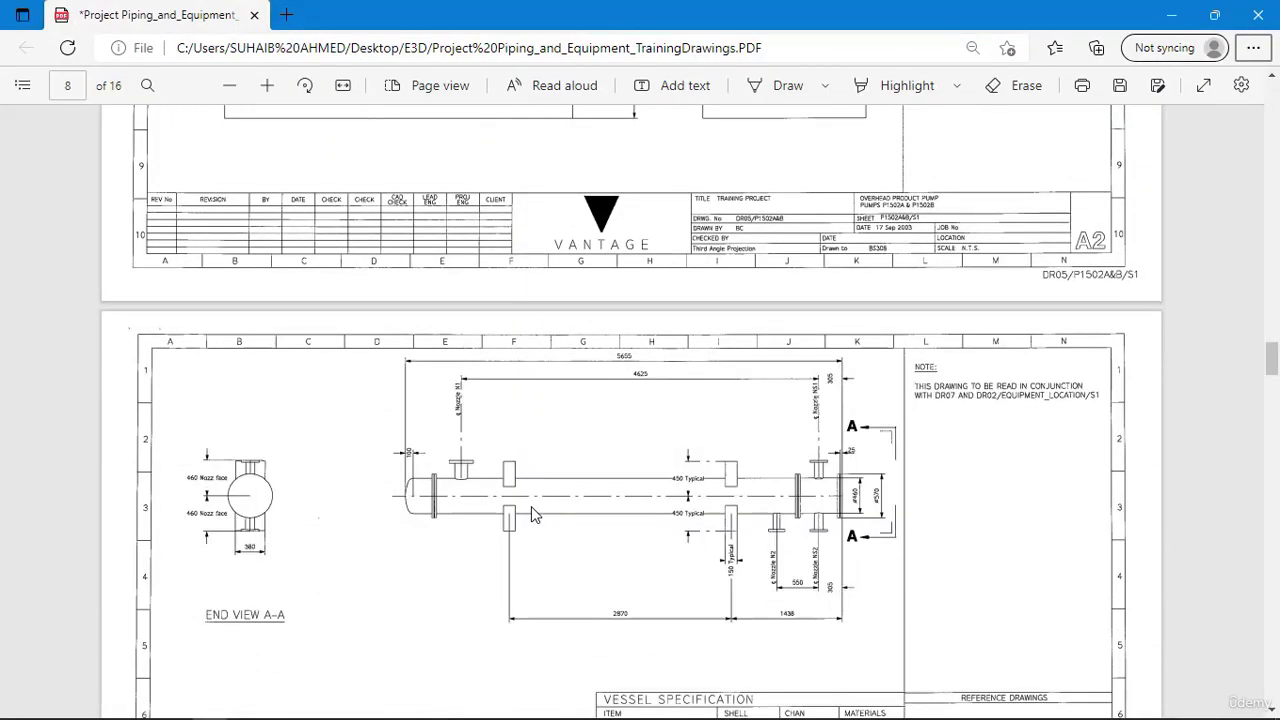
scroll(655, 448, up, 3)
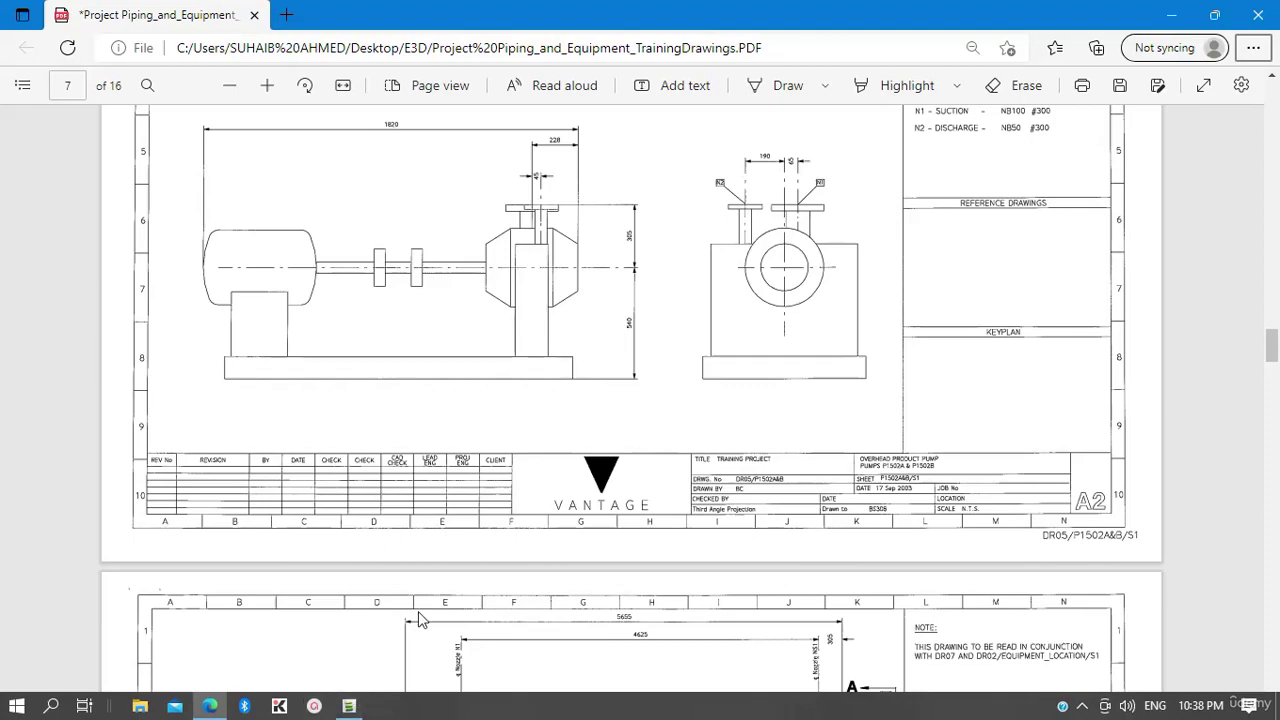
scroll(491, 557, down, 4)
scroll(491, 557, up, 4)
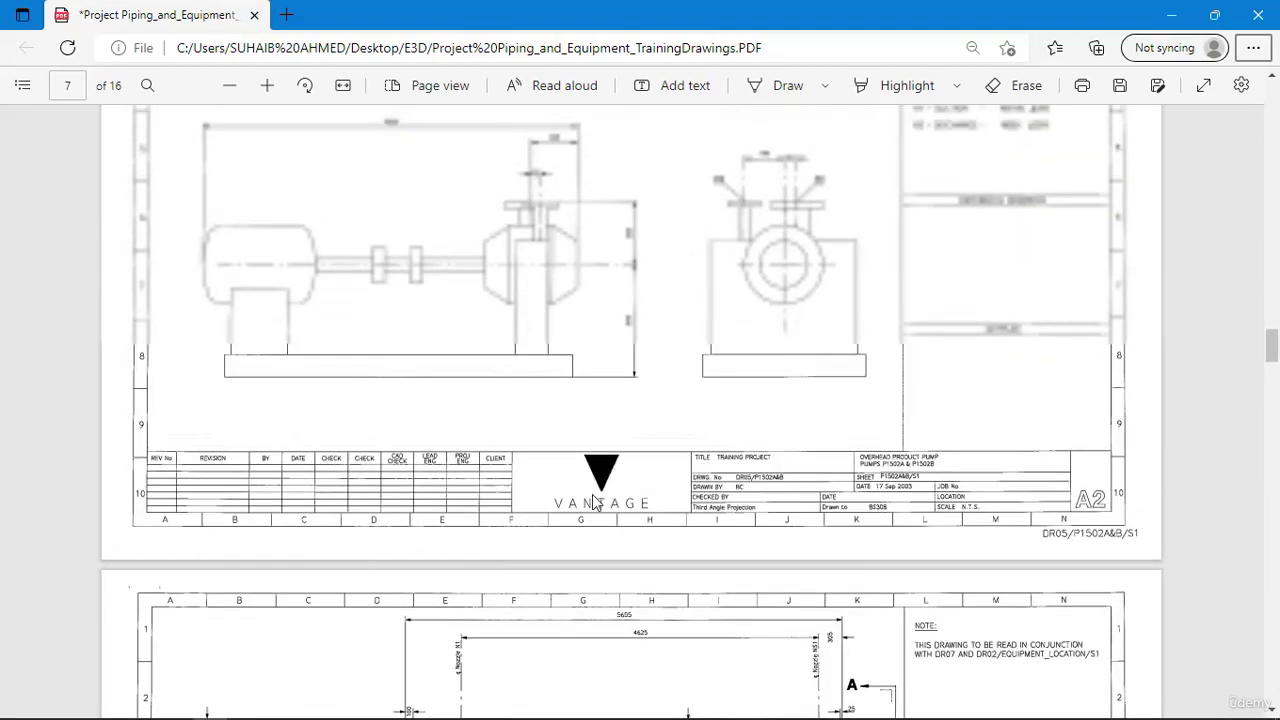
scroll(729, 306, down, 4)
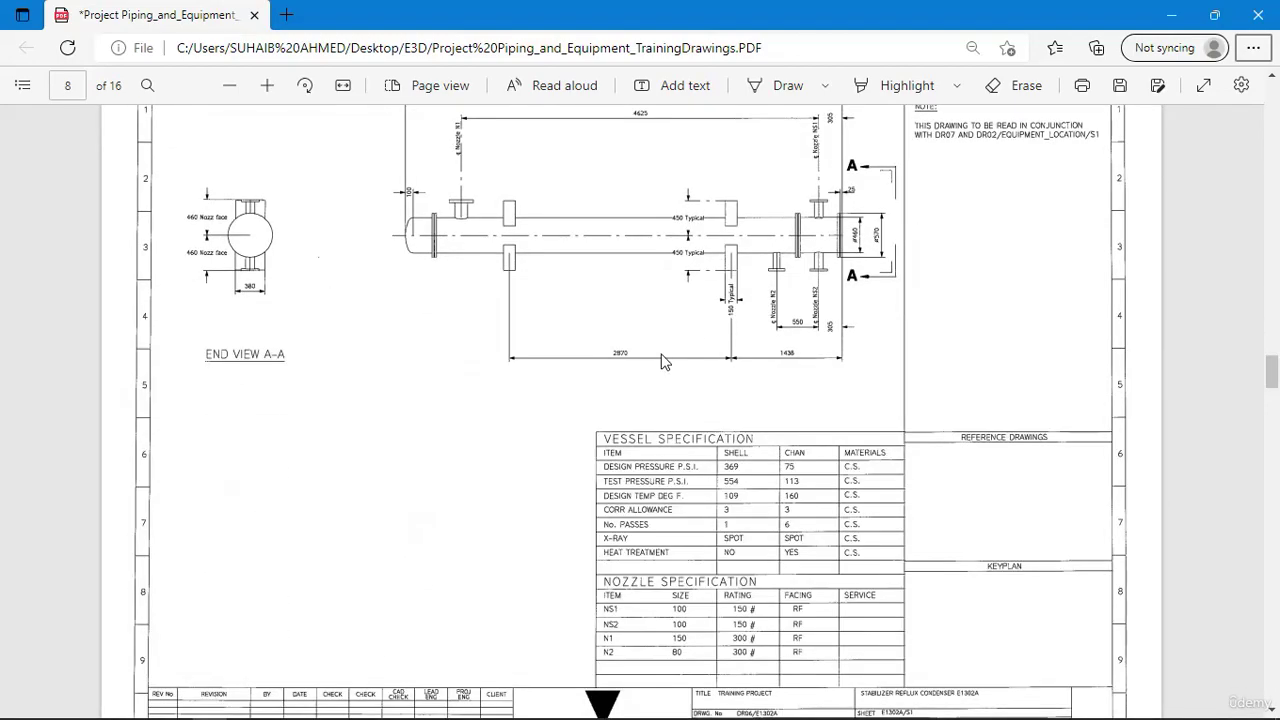
scroll(661, 360, up, 4)
scroll(661, 360, up, 3)
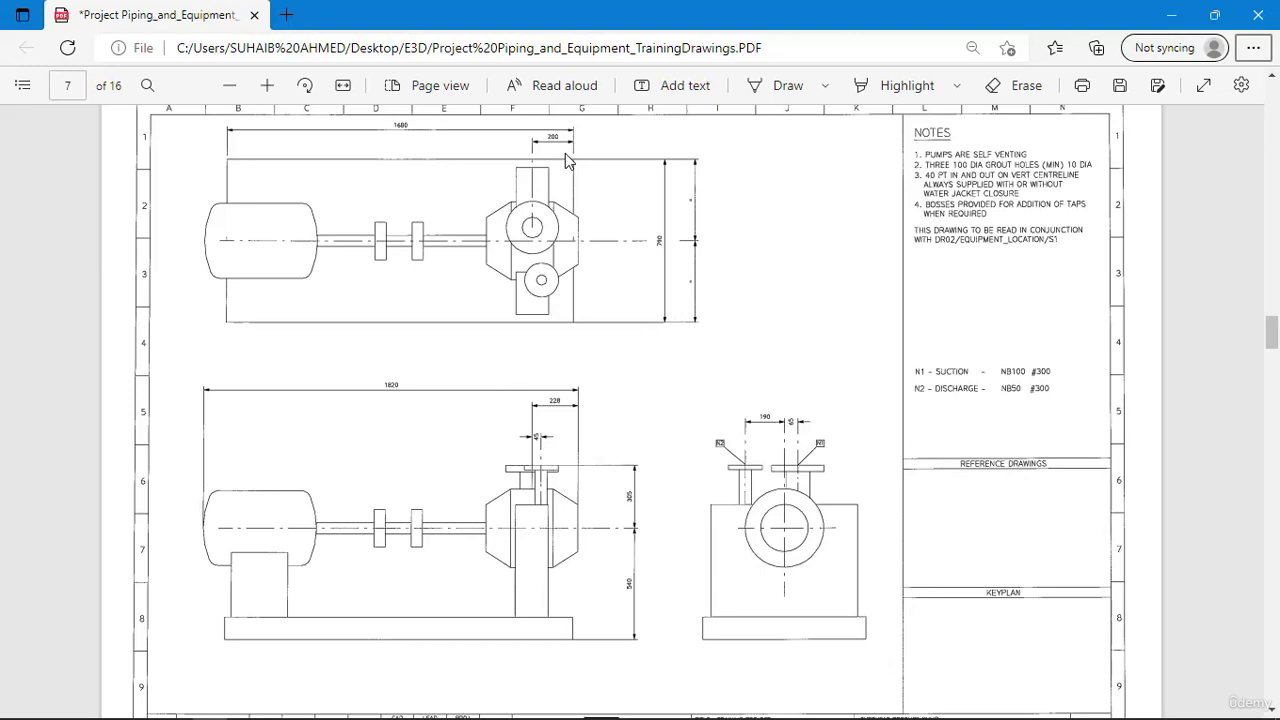
mouse_move(345, 712)
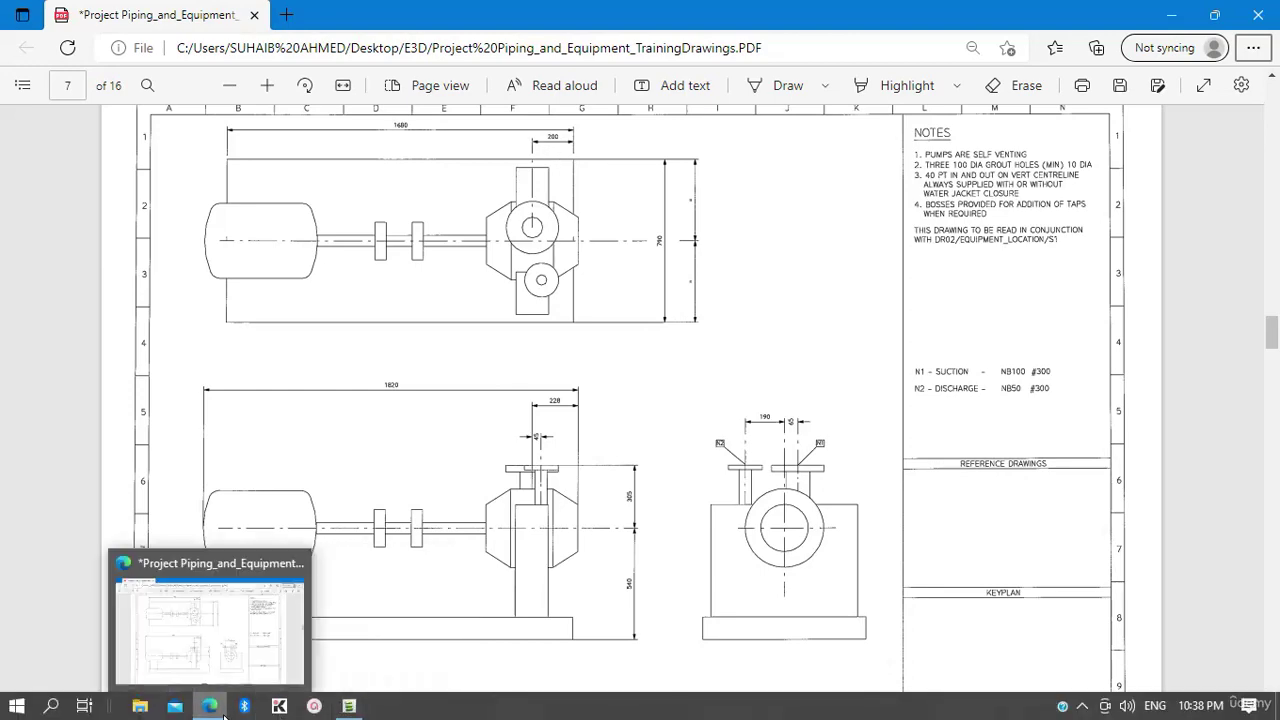
click(349, 706)
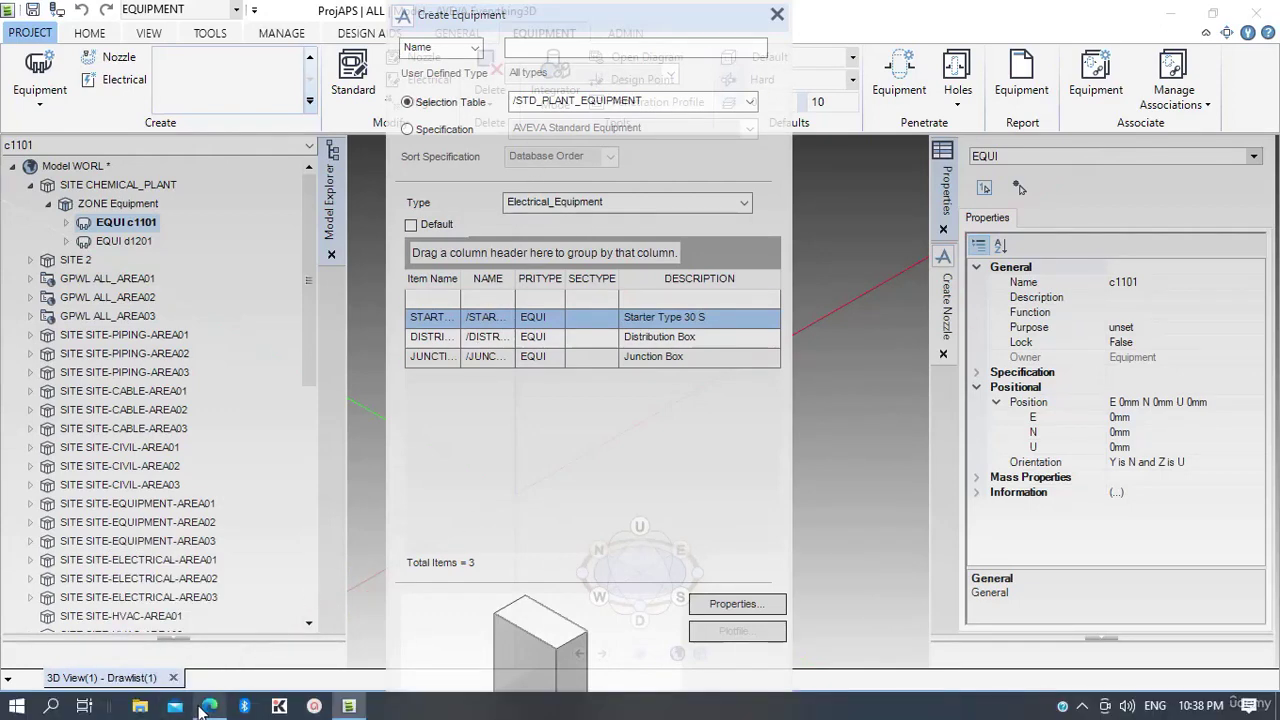
click(210, 706)
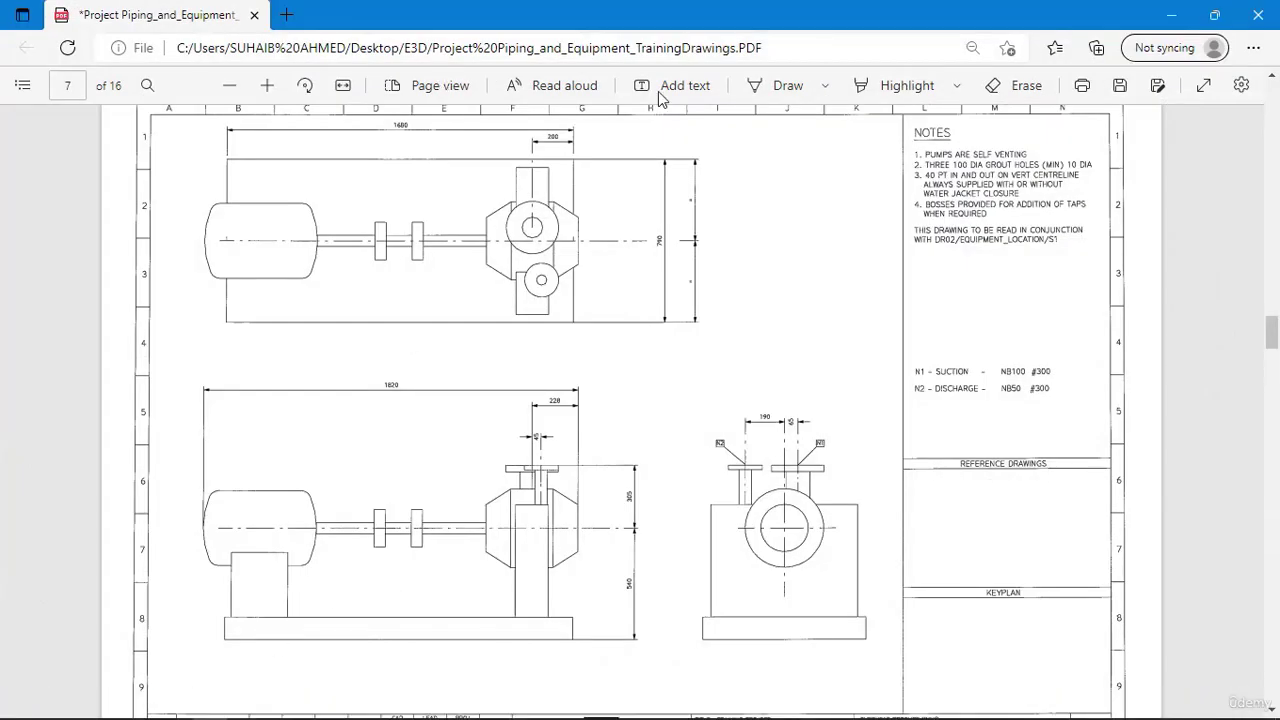
scroll(641, 363, down, 3)
scroll(623, 217, up, 3)
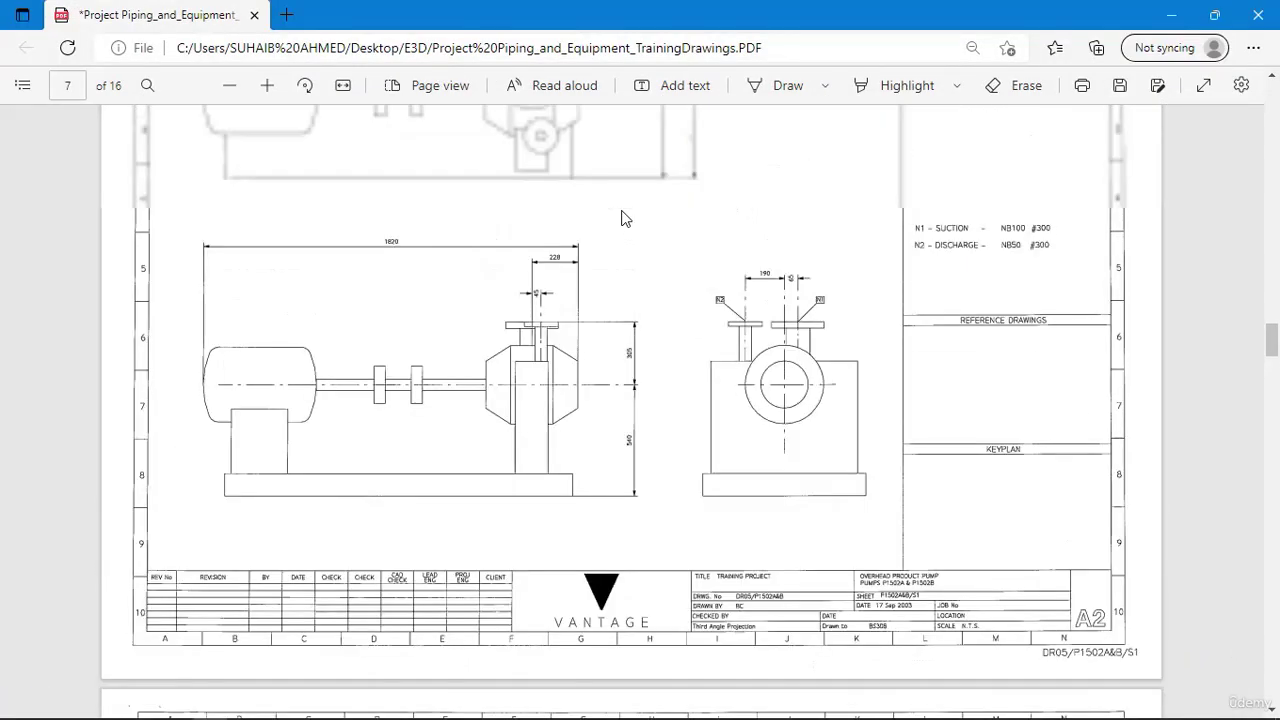
scroll(784, 470, down, 3)
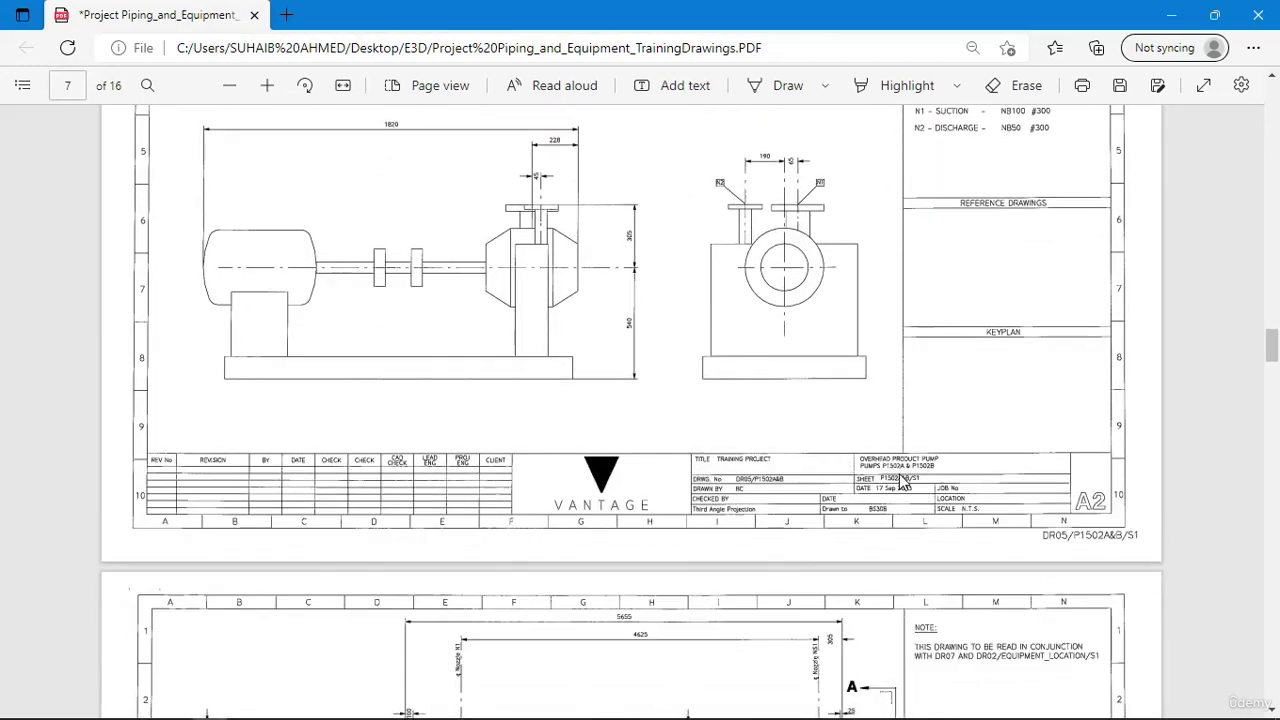
ctrl+scroll(905, 483, up, 3)
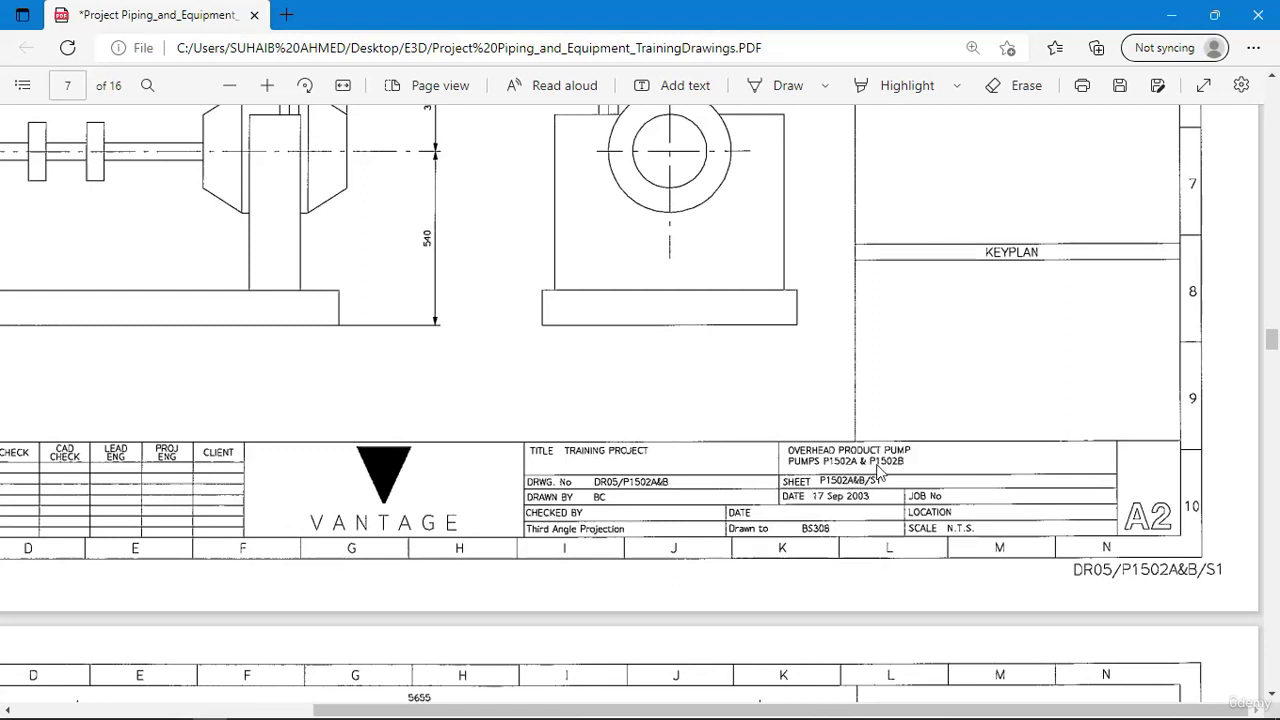
scroll(752, 478, up, 3)
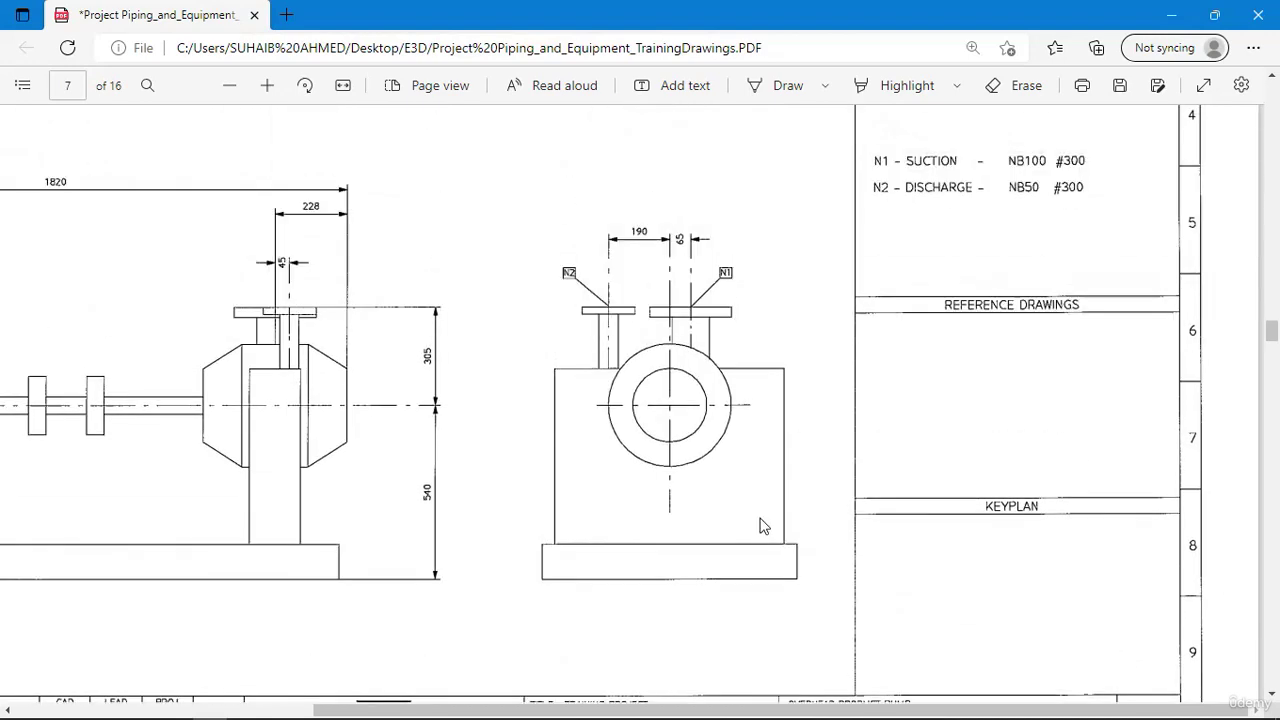
- Return to AVEVA Everything3D and set the selection table to /AVEVA_STD_EQUIP and the equipment type to PUMP Centreline
key(alt+Tab)
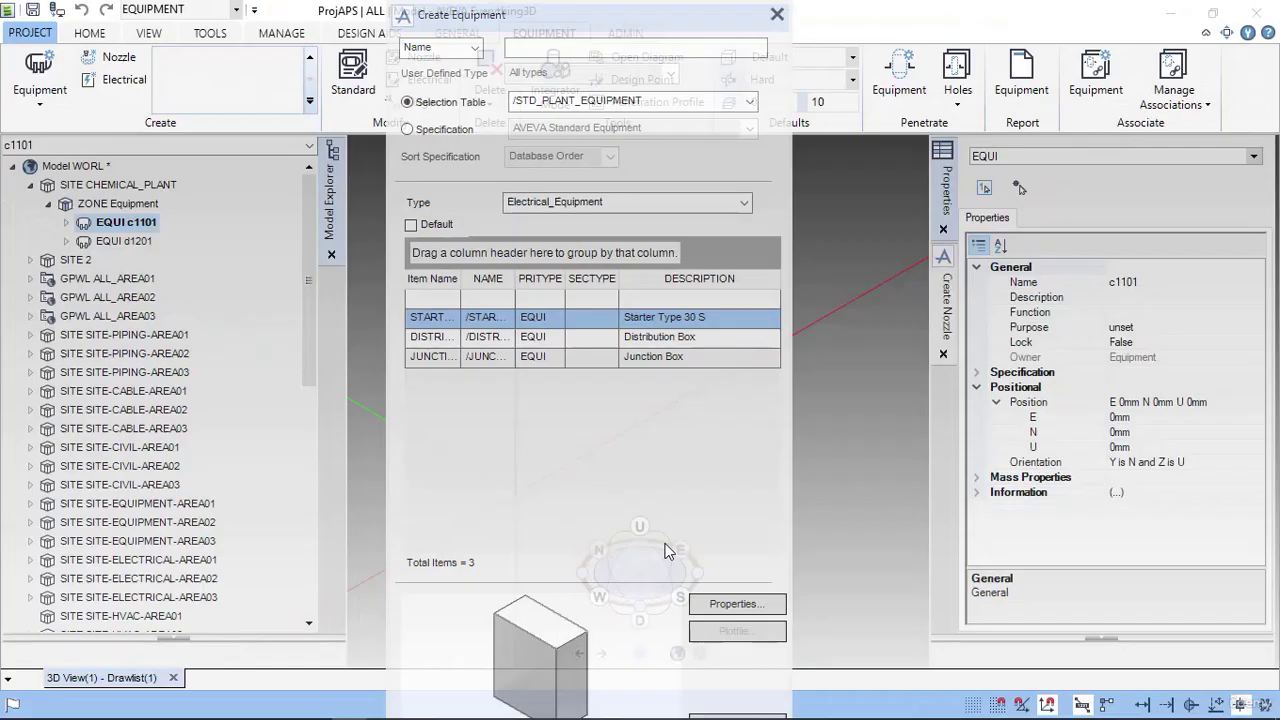
click(740, 204)
click(752, 204)
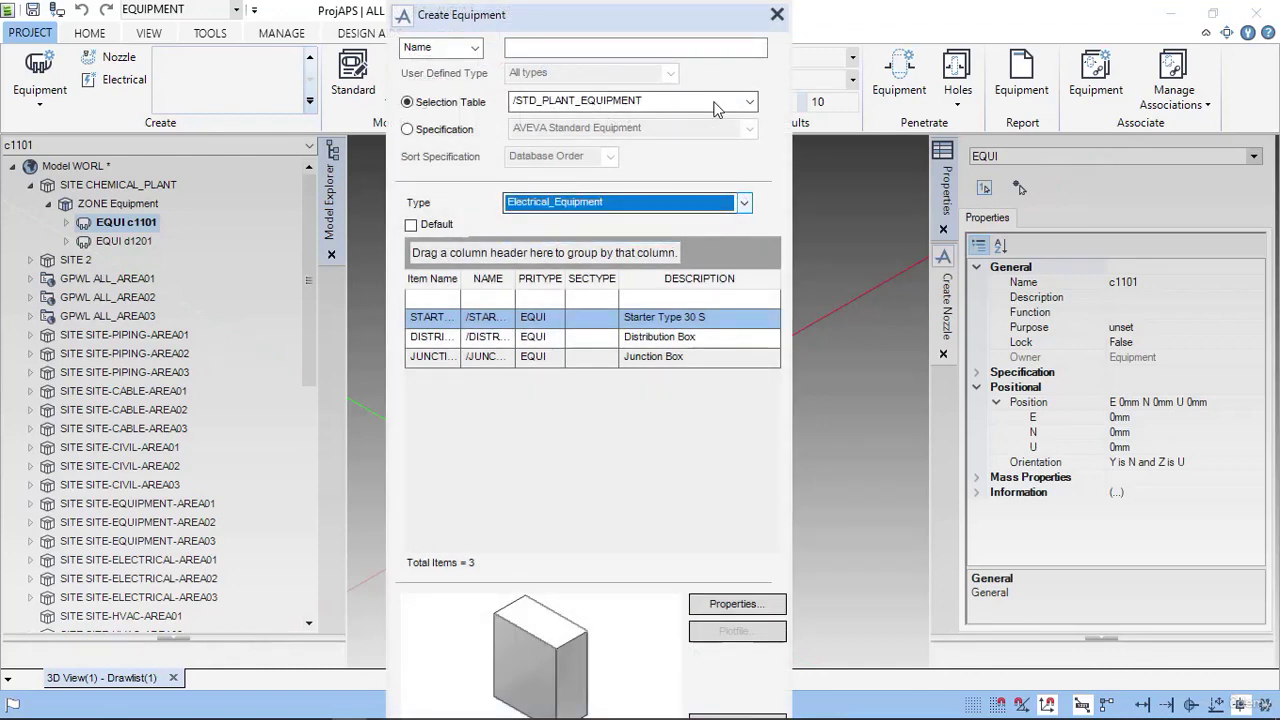
click(748, 102)
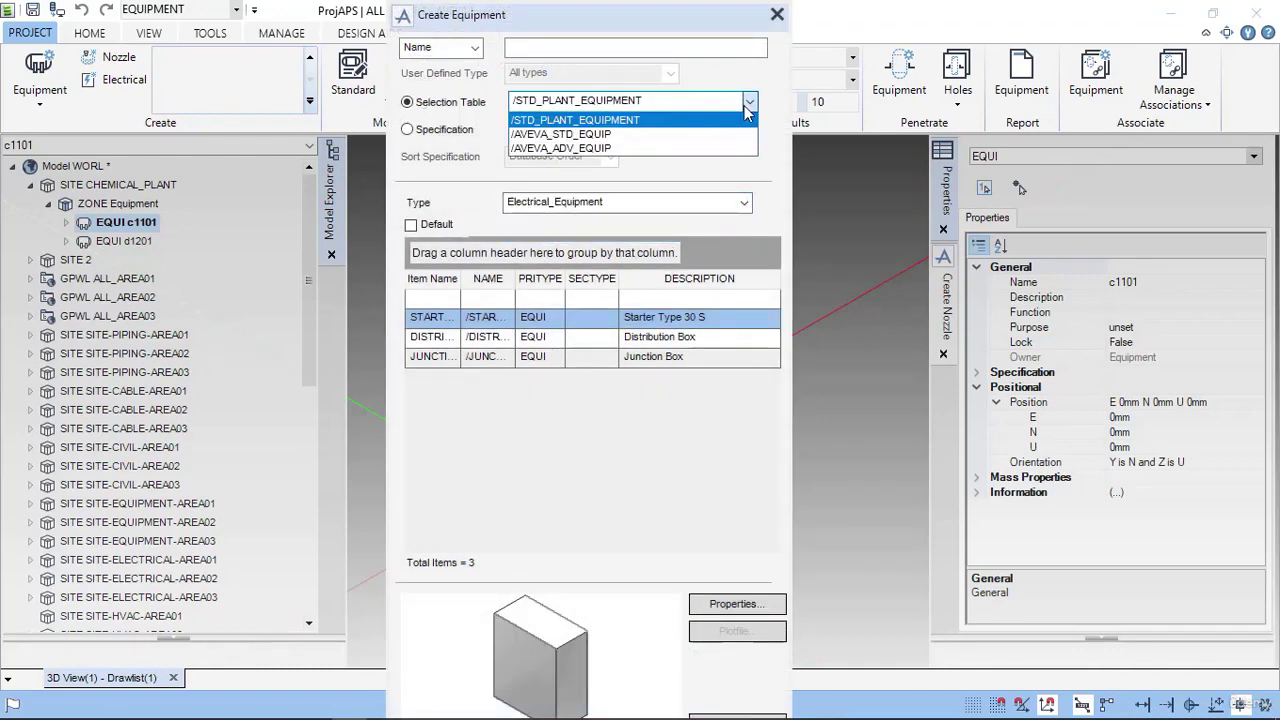
click(654, 136)
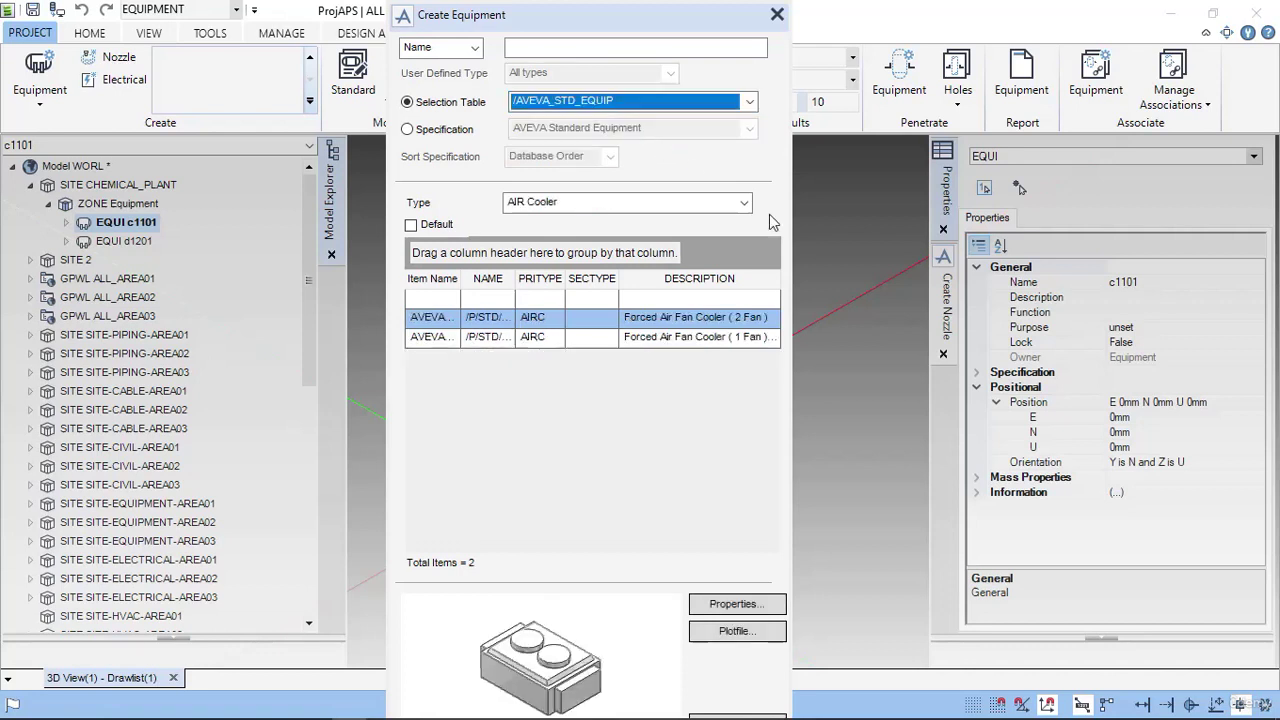
click(743, 203)
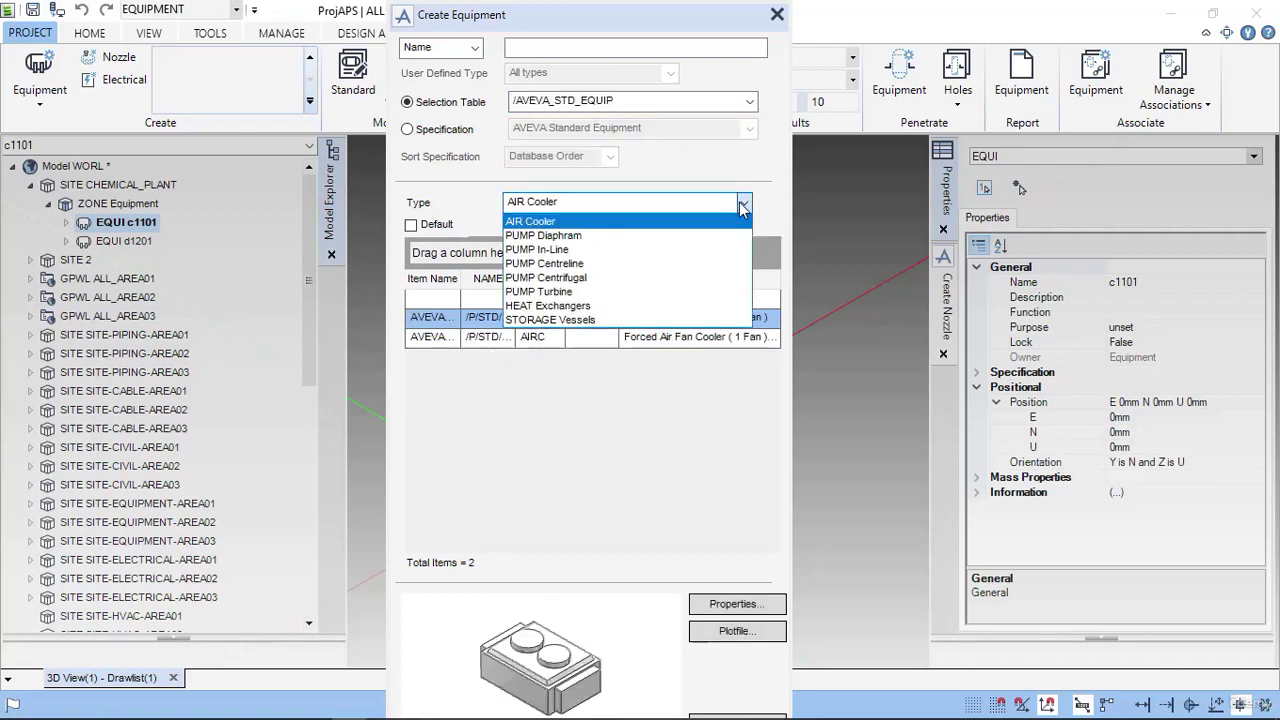
click(643, 264)
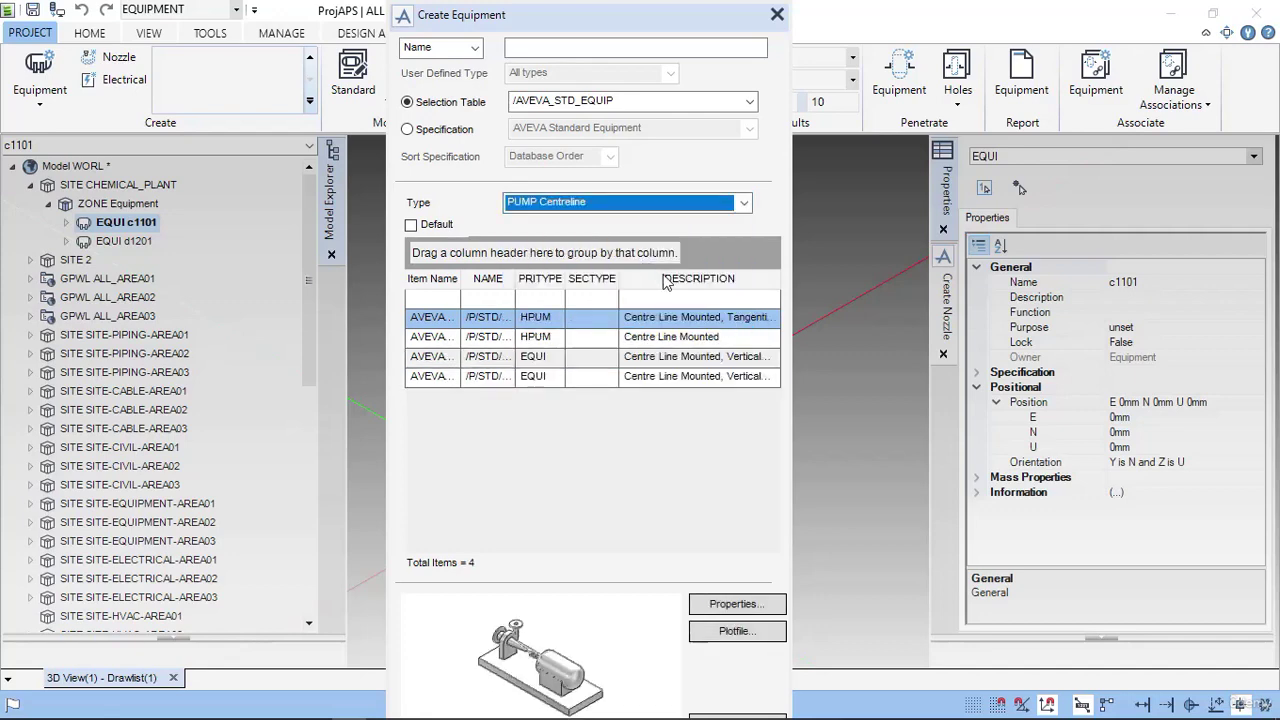
- Compare the centreline pump variants with the page 7 drawing and select the Centre Line Mounted, Vertical Offset Nozzles pump
key(alt+Tab)
scroll(534, 355, down, 2)
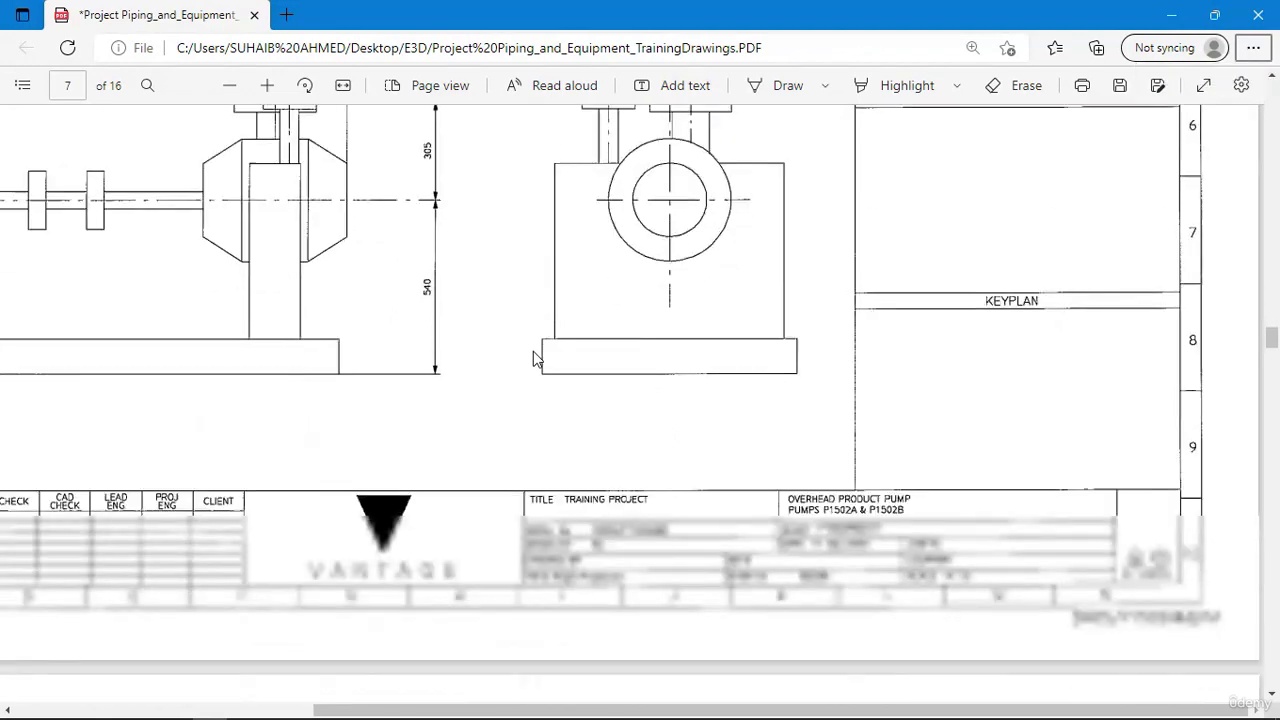
ctrl+scroll(534, 355, up, 1)
scroll(534, 358, up, 1)
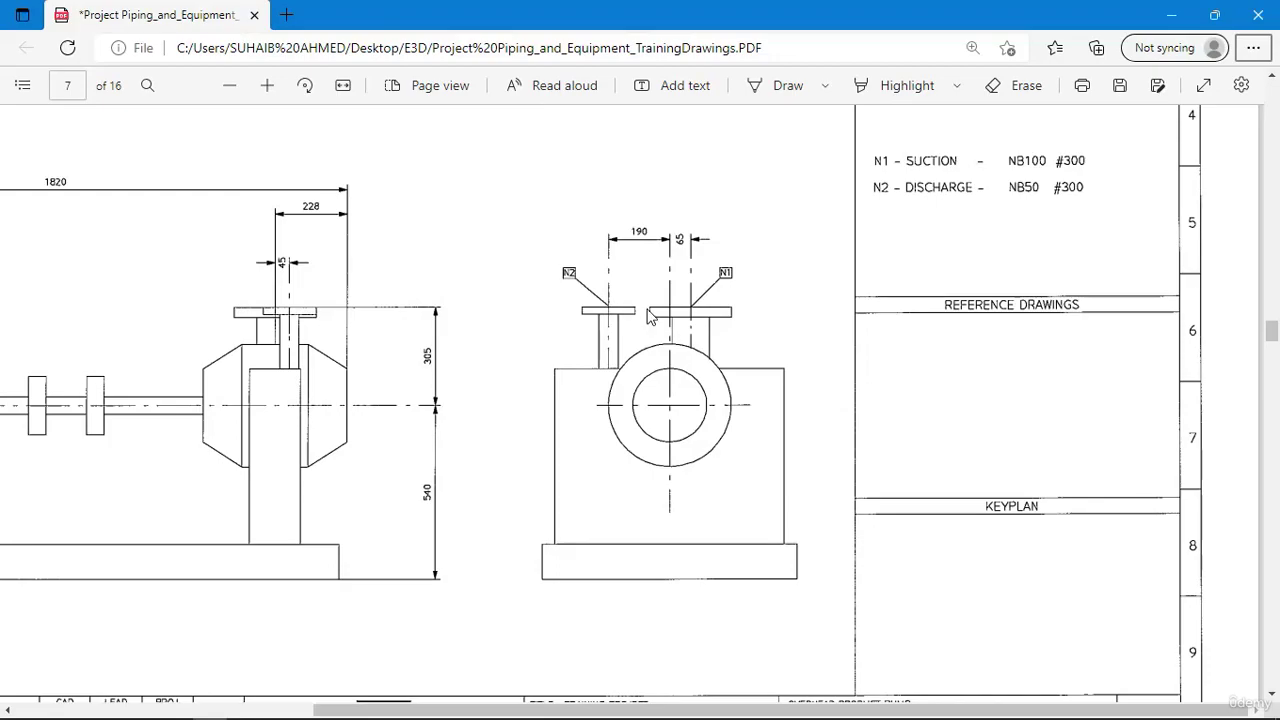
key(alt+Tab)
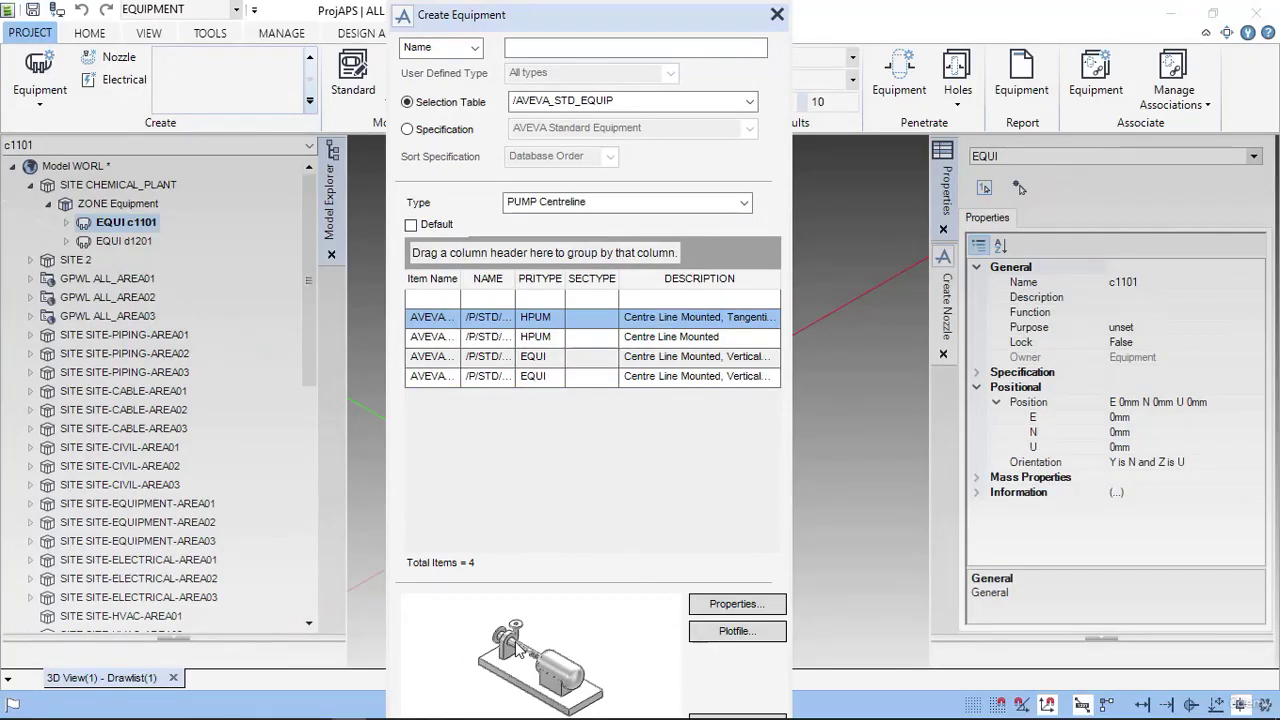
click(728, 340)
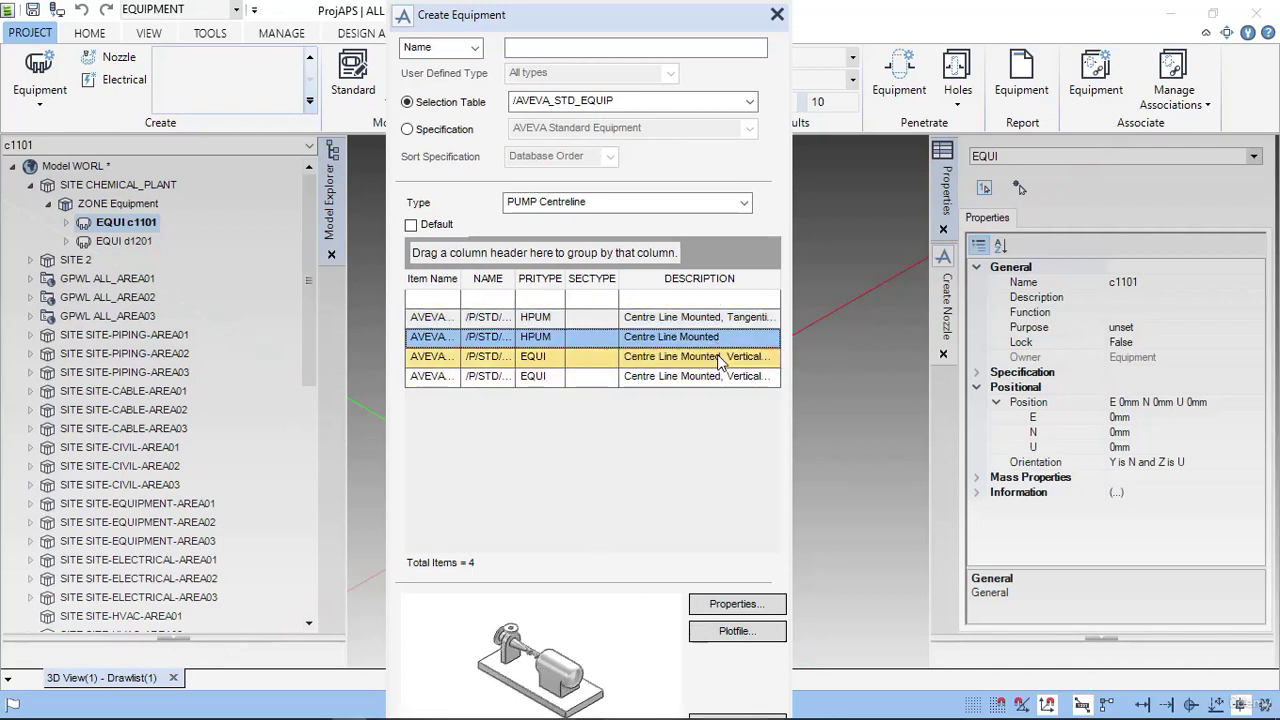
click(722, 360)
click(722, 382)
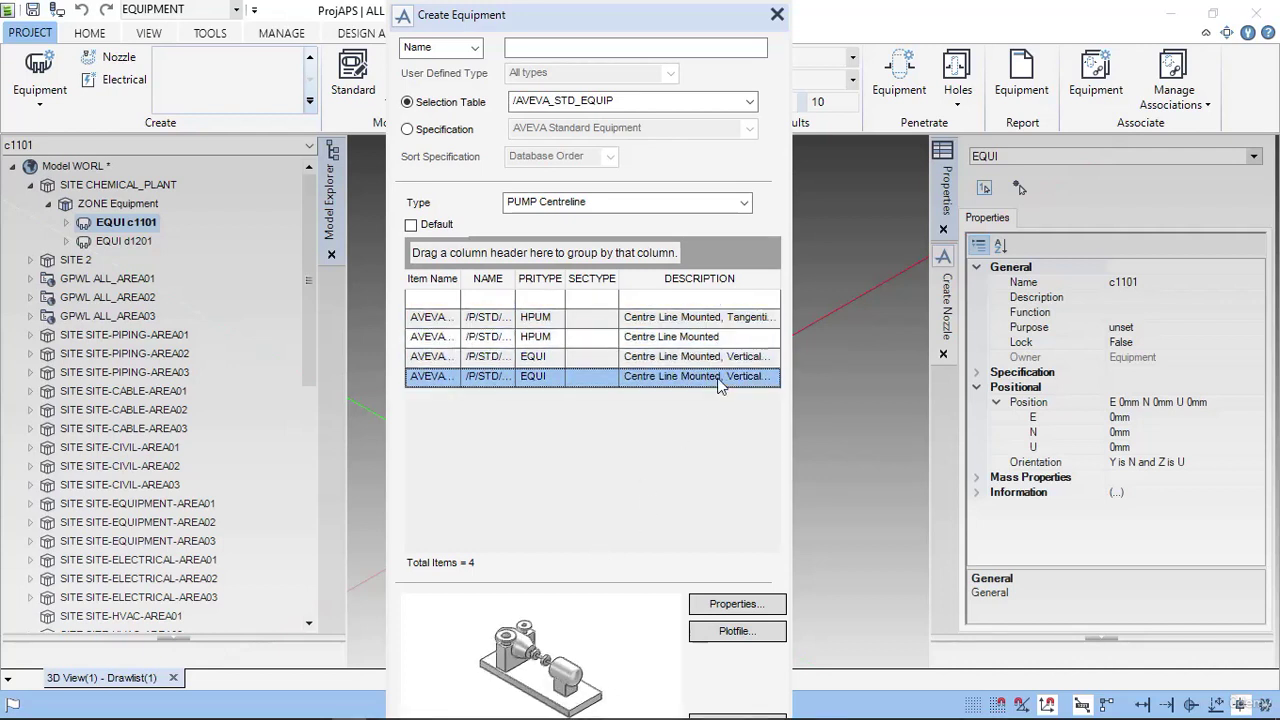
click(719, 363)
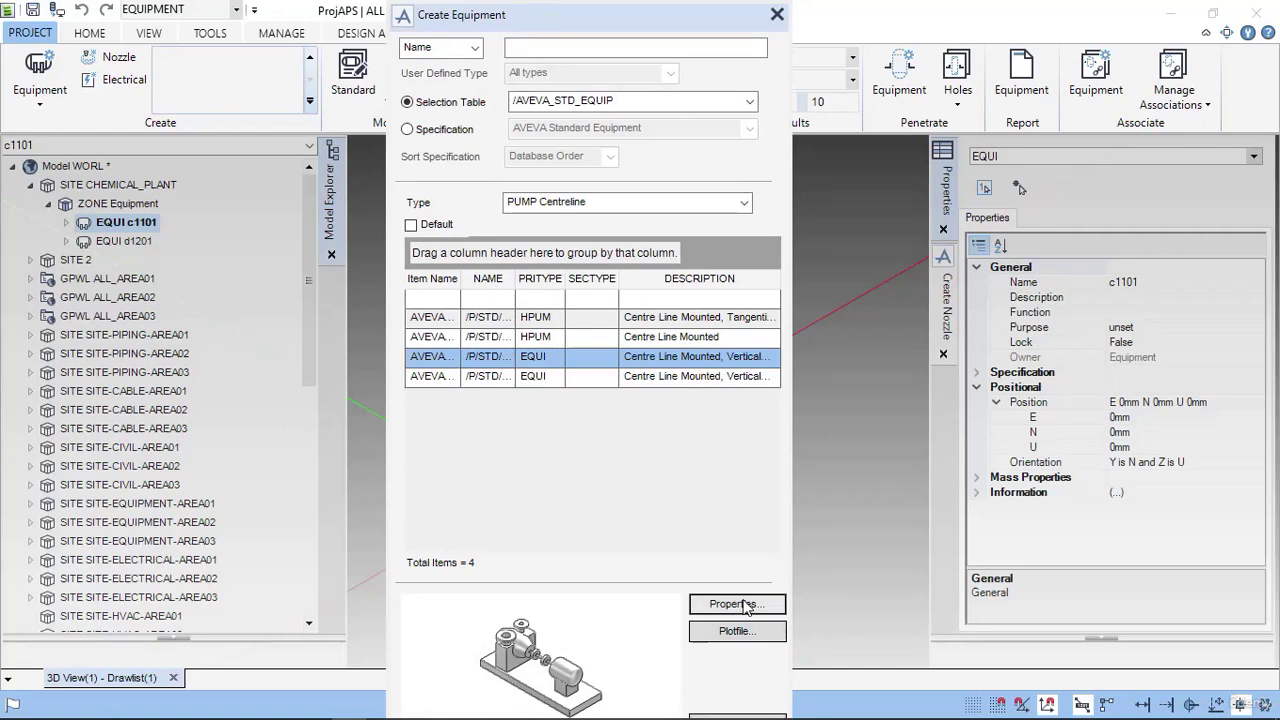
- Open the selected pump's dimension properties, enlarge the window and examine the parameter letters in its preview drawing
click(737, 604)
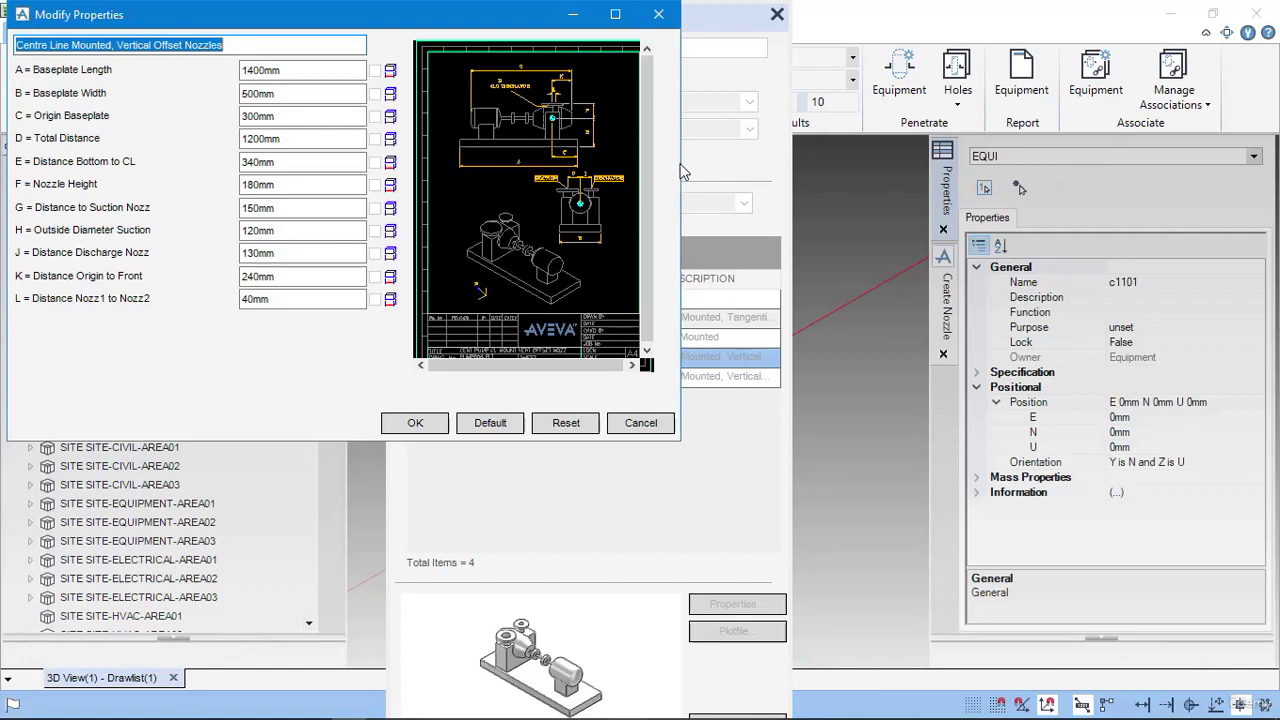
drag(680, 172, 1060, 172)
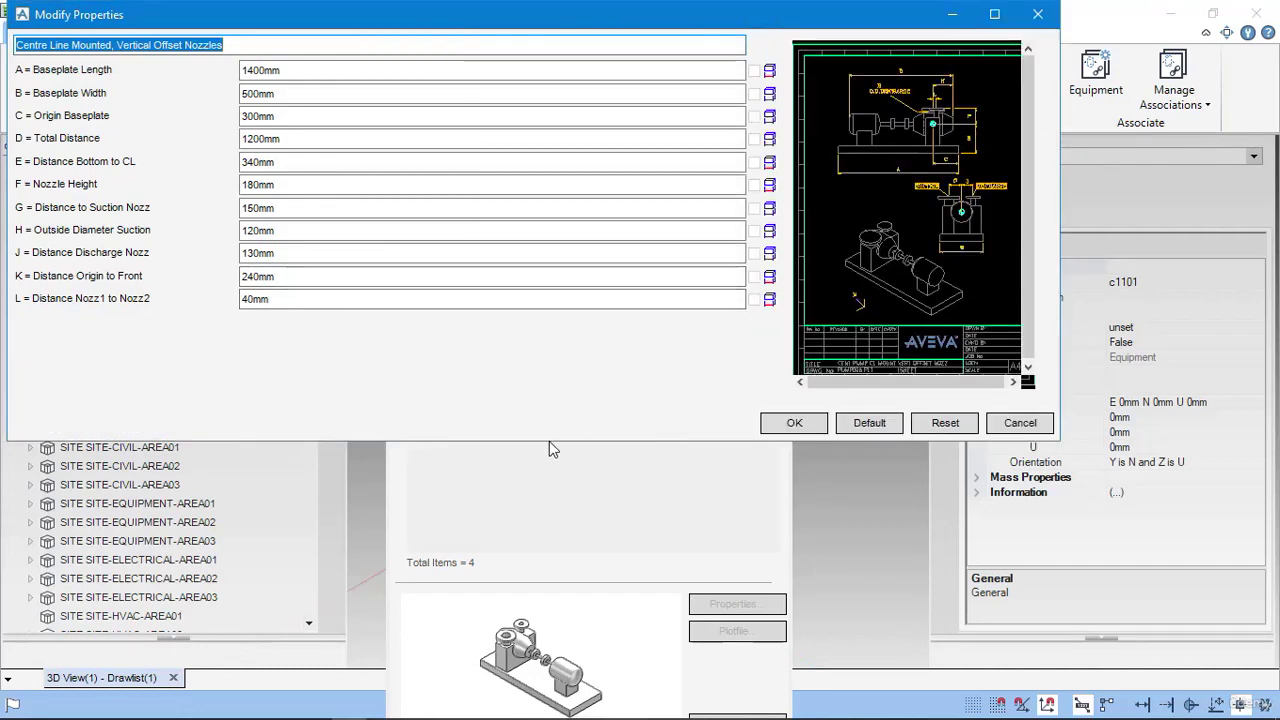
drag(549, 441, 591, 606)
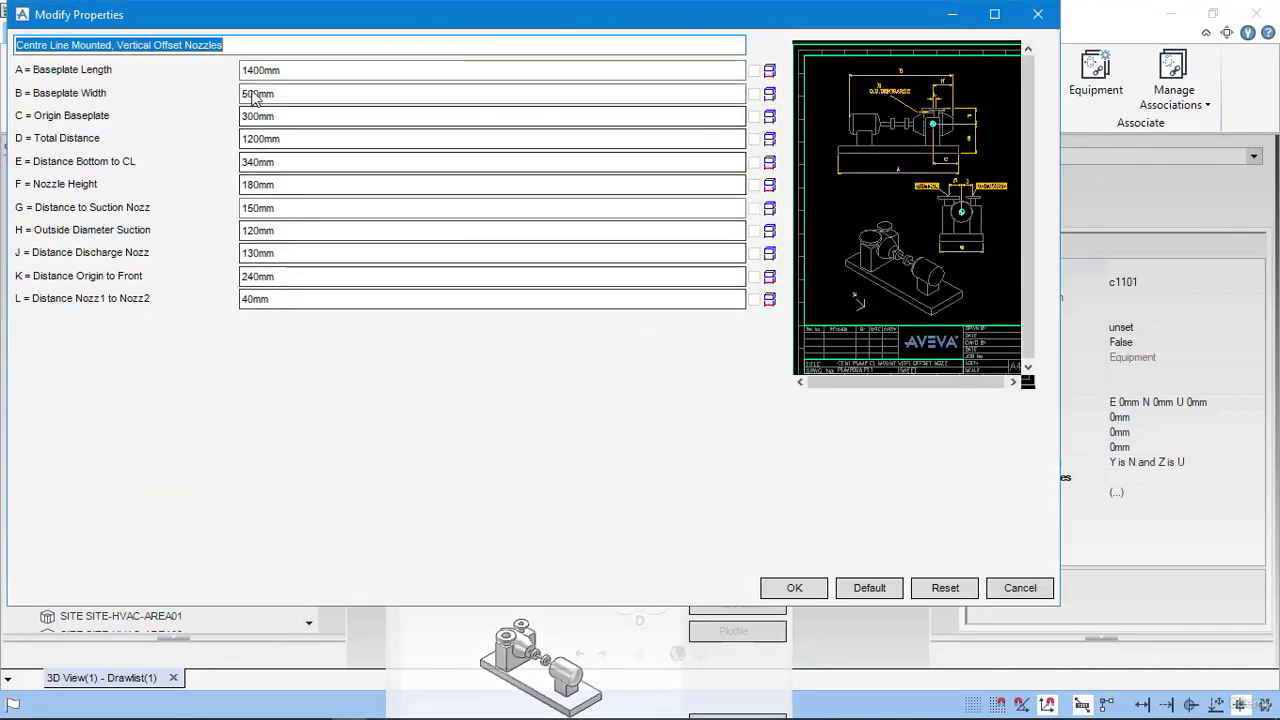
click(768, 162)
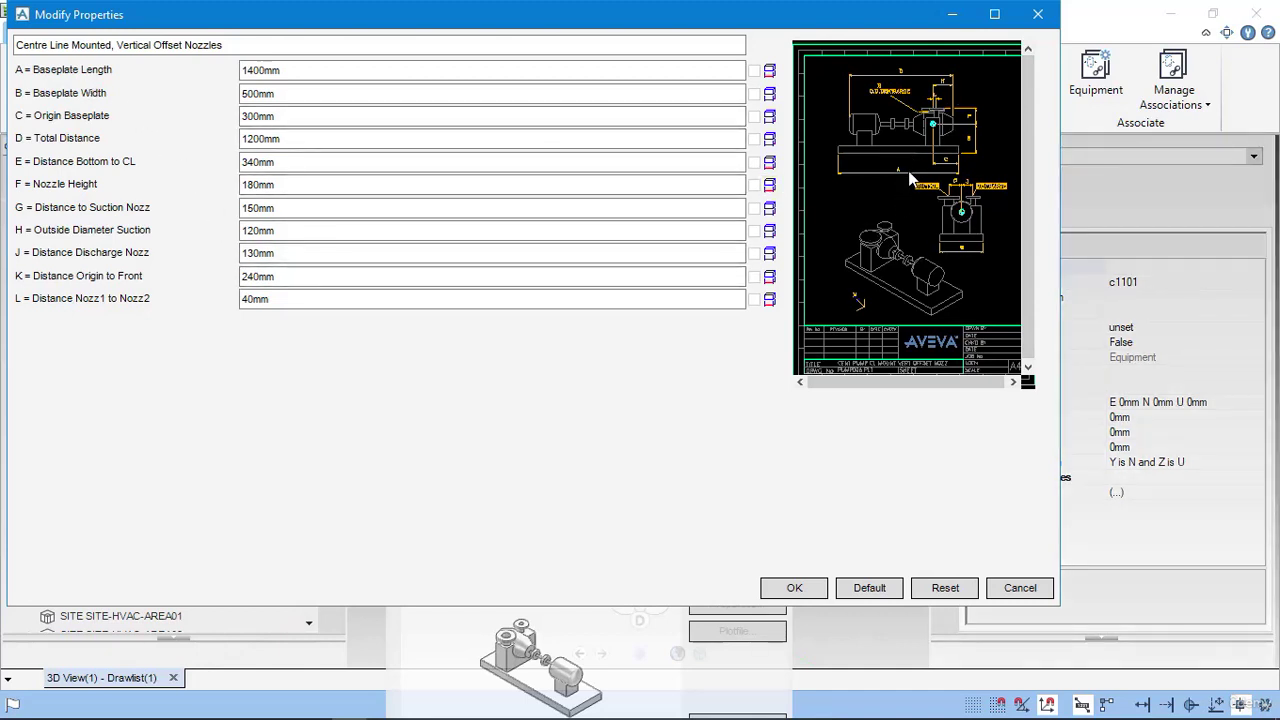
scroll(907, 178, up, 5)
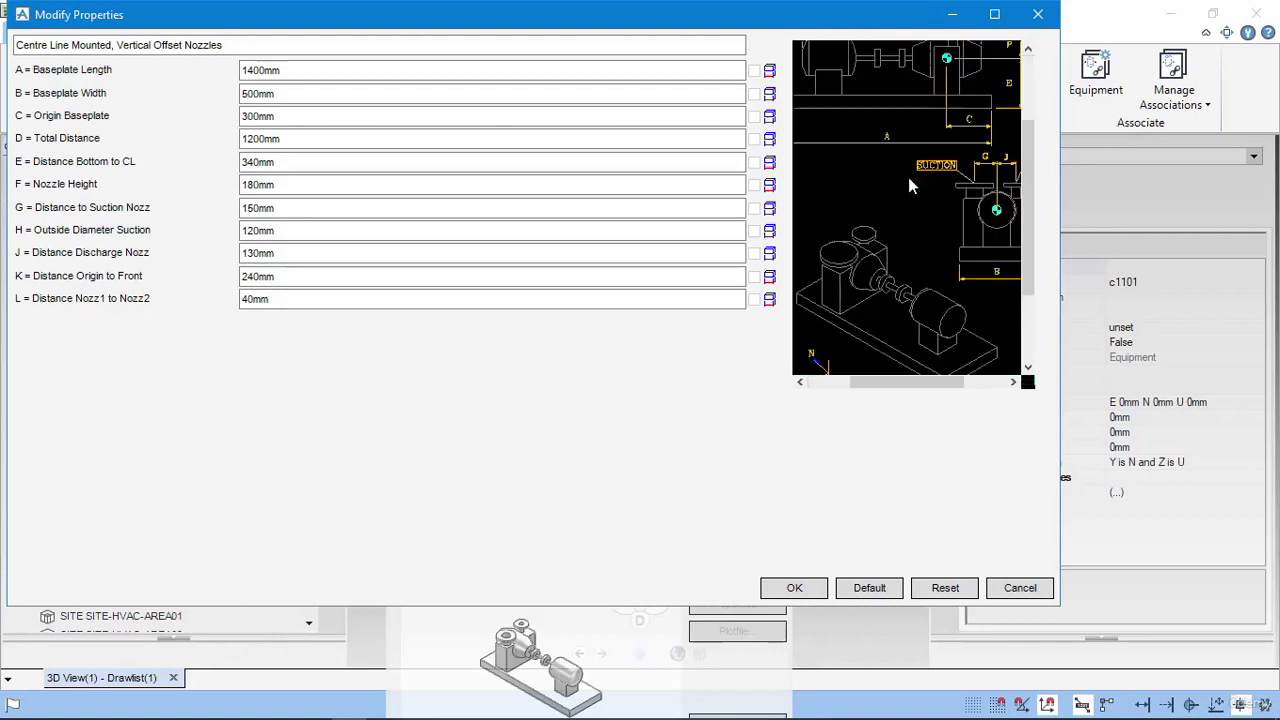
scroll(903, 138, down, 4)
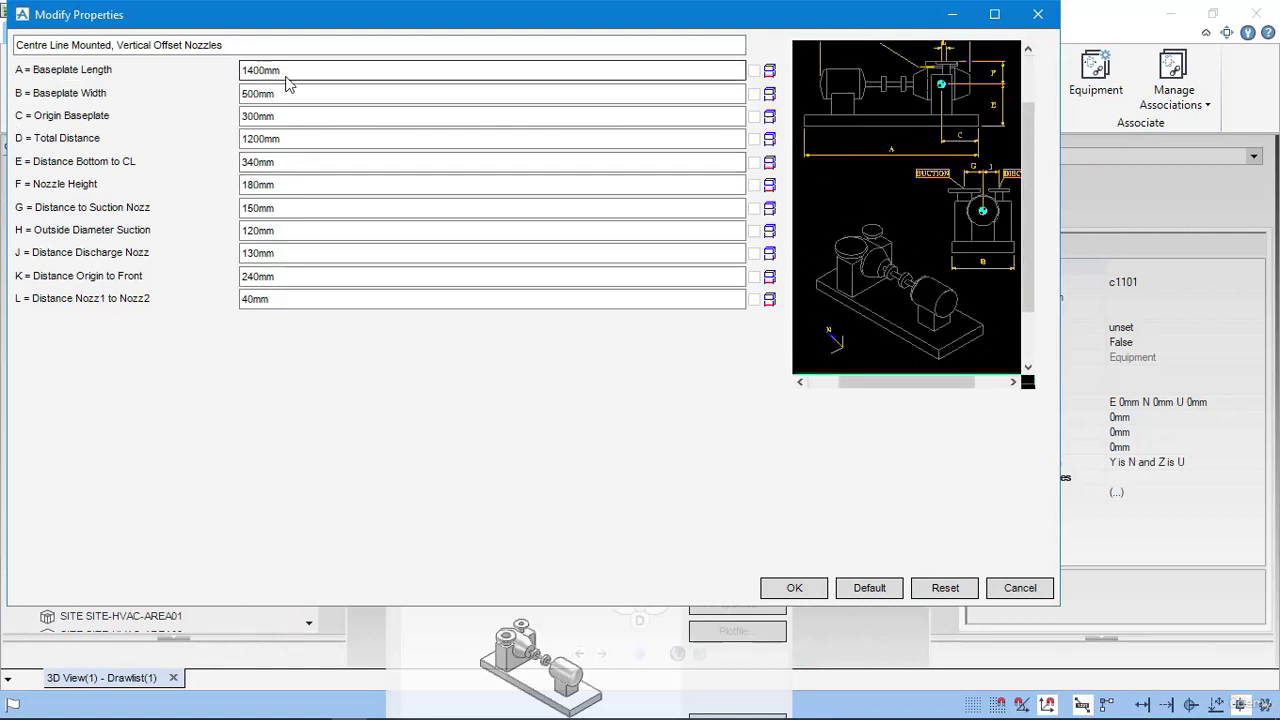
- Look up the baseplate length in the page 7 plan view of the training drawings PDF and set Baseplate Length (A) to 1680
key(alt+Tab)
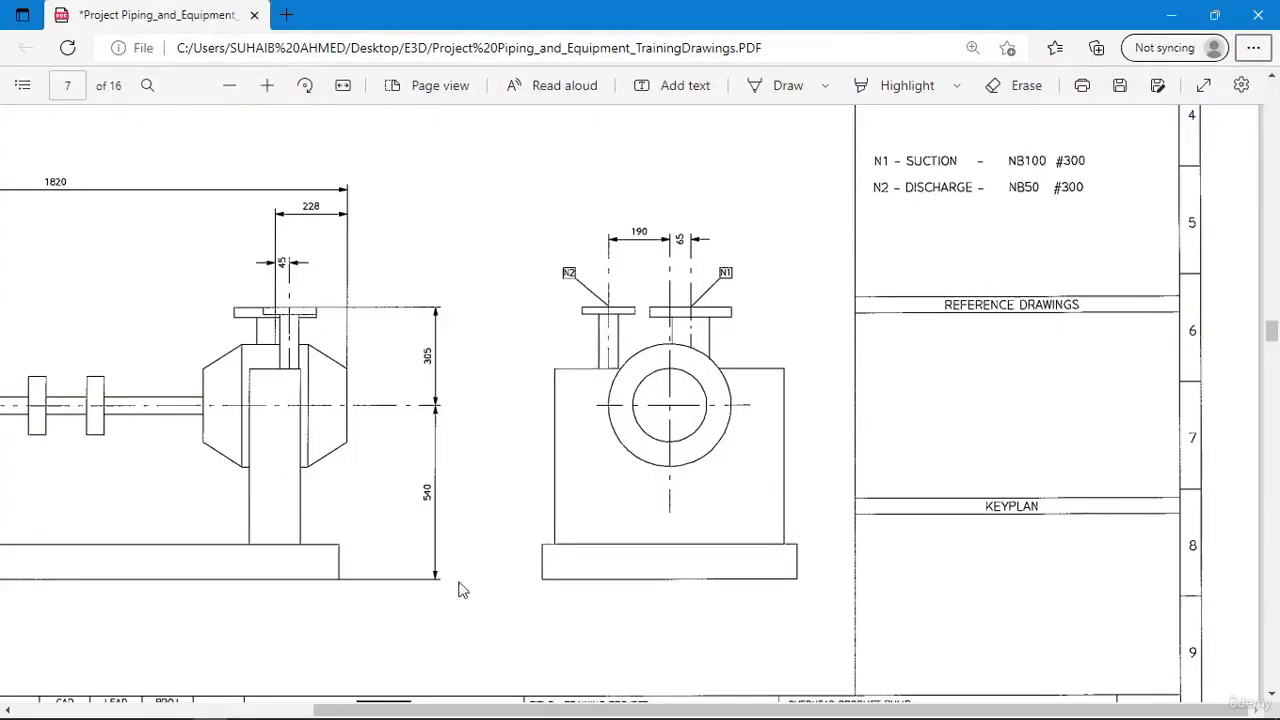
ctrl+scroll(462, 586, down, 2)
scroll(470, 536, up, 3)
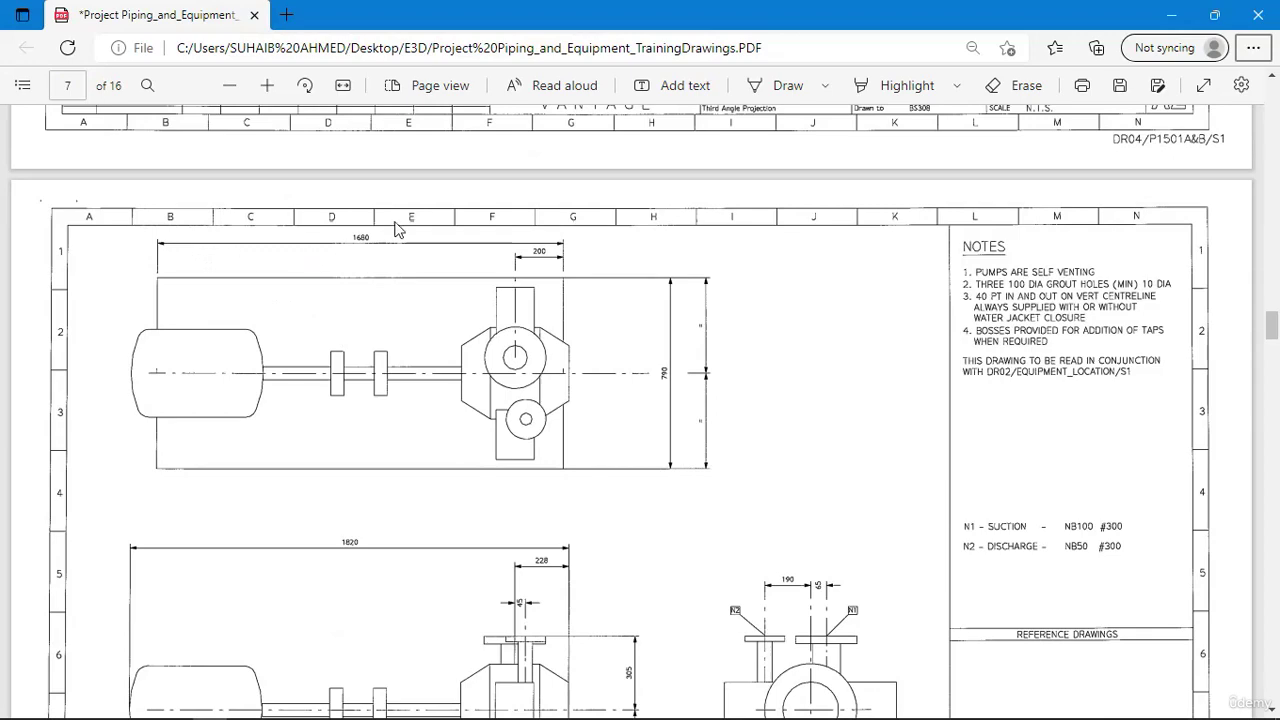
ctrl+scroll(375, 259, up, 2)
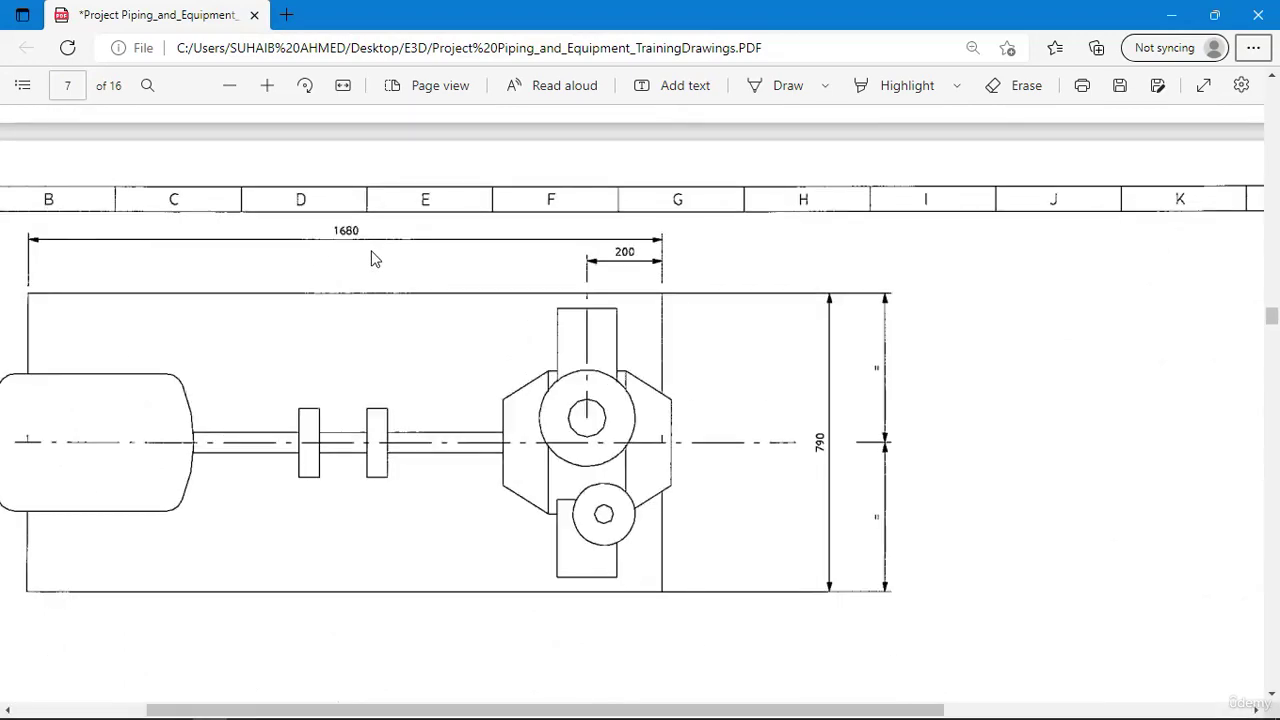
ctrl+scroll(375, 259, down, 2)
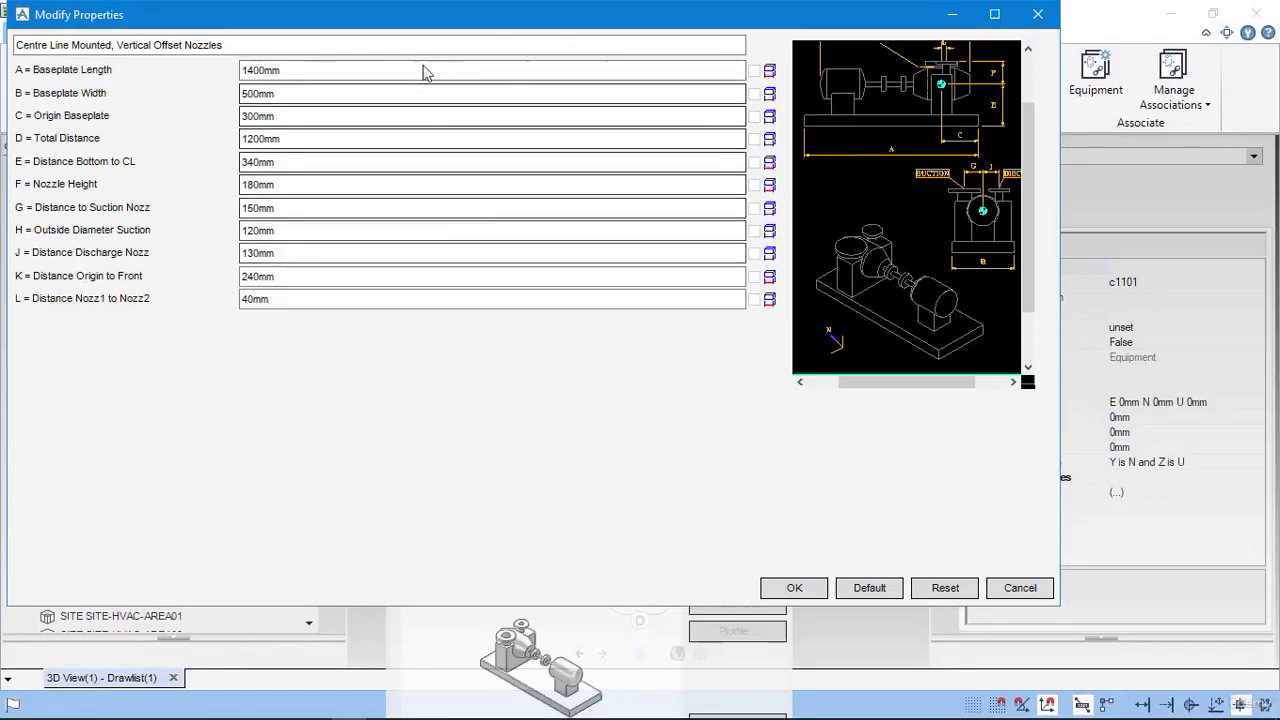
double_click(398, 72)
text(1)
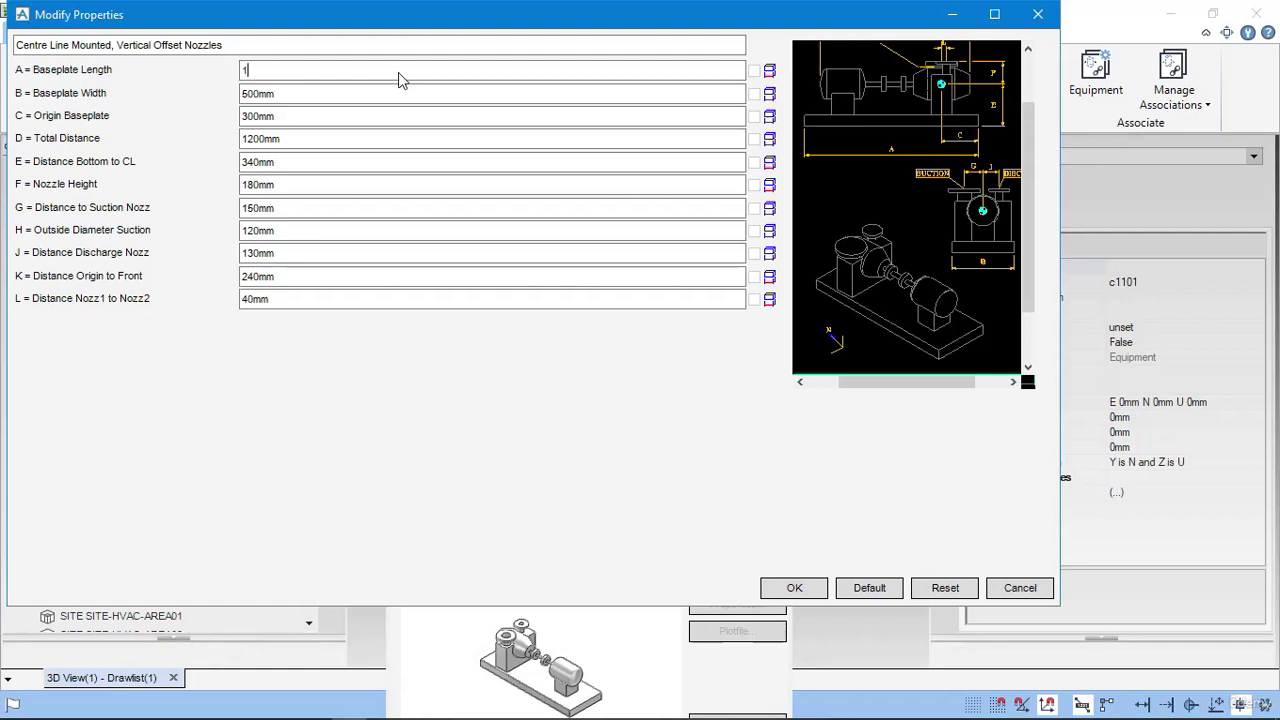
text(680)
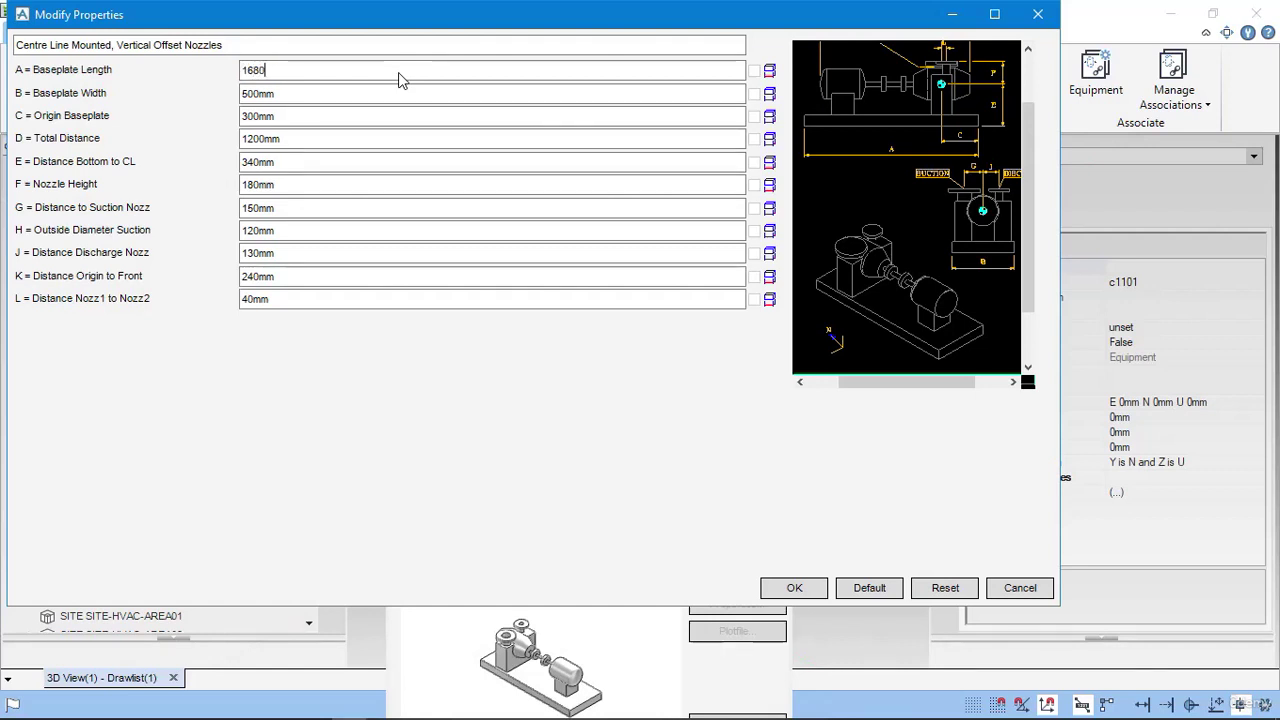
- Match dimension B in the preview with the page 7 plan view and set Baseplate Width (B) to 790
scroll(976, 186, up, 2)
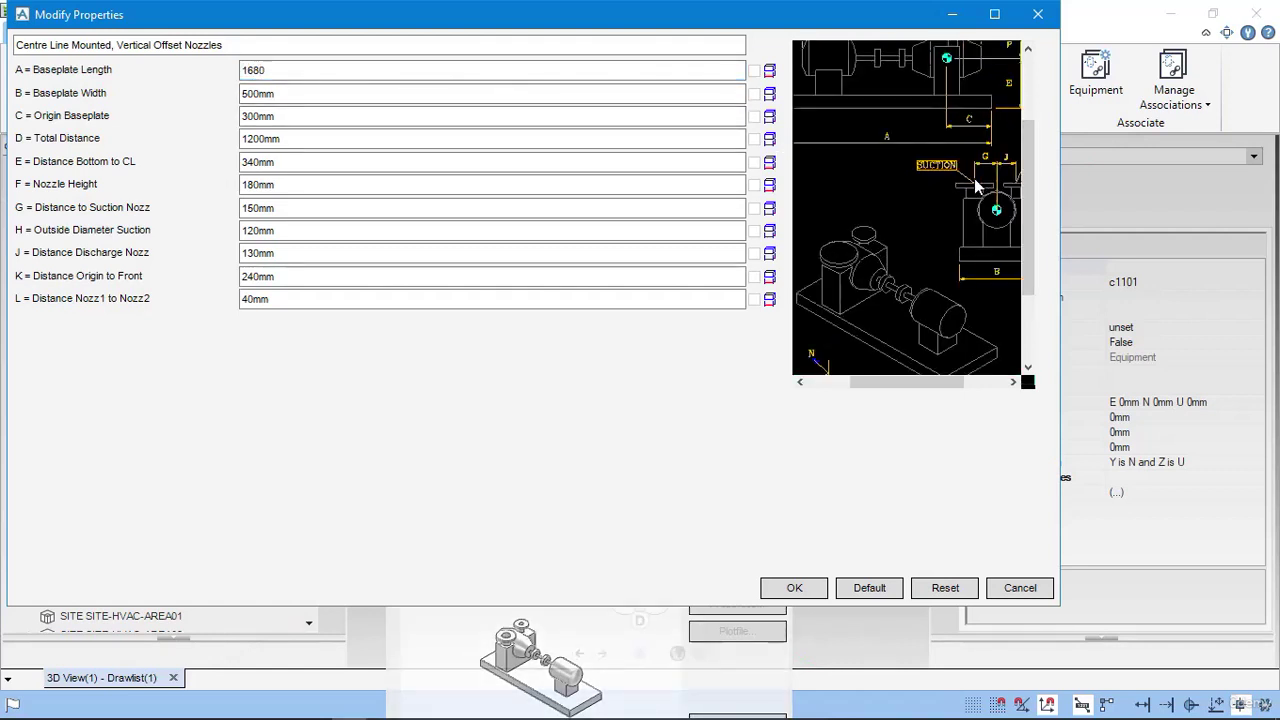
scroll(976, 186, down, 1)
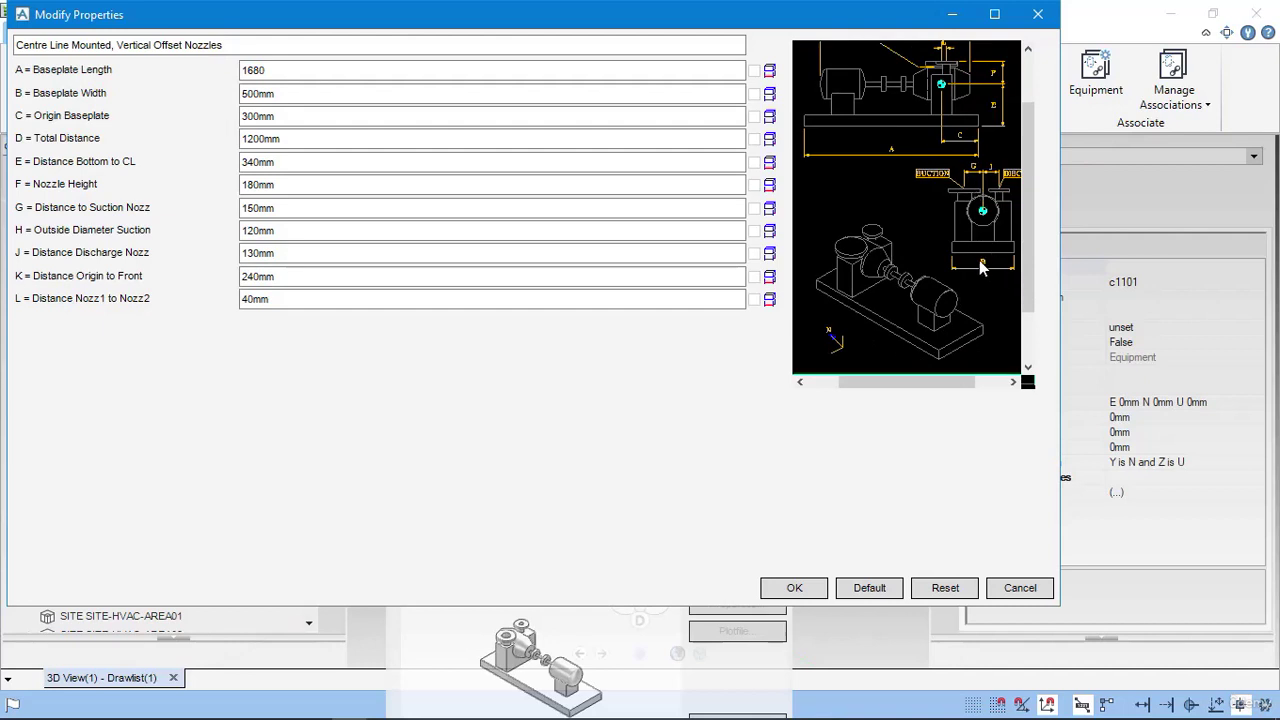
key(alt+Tab)
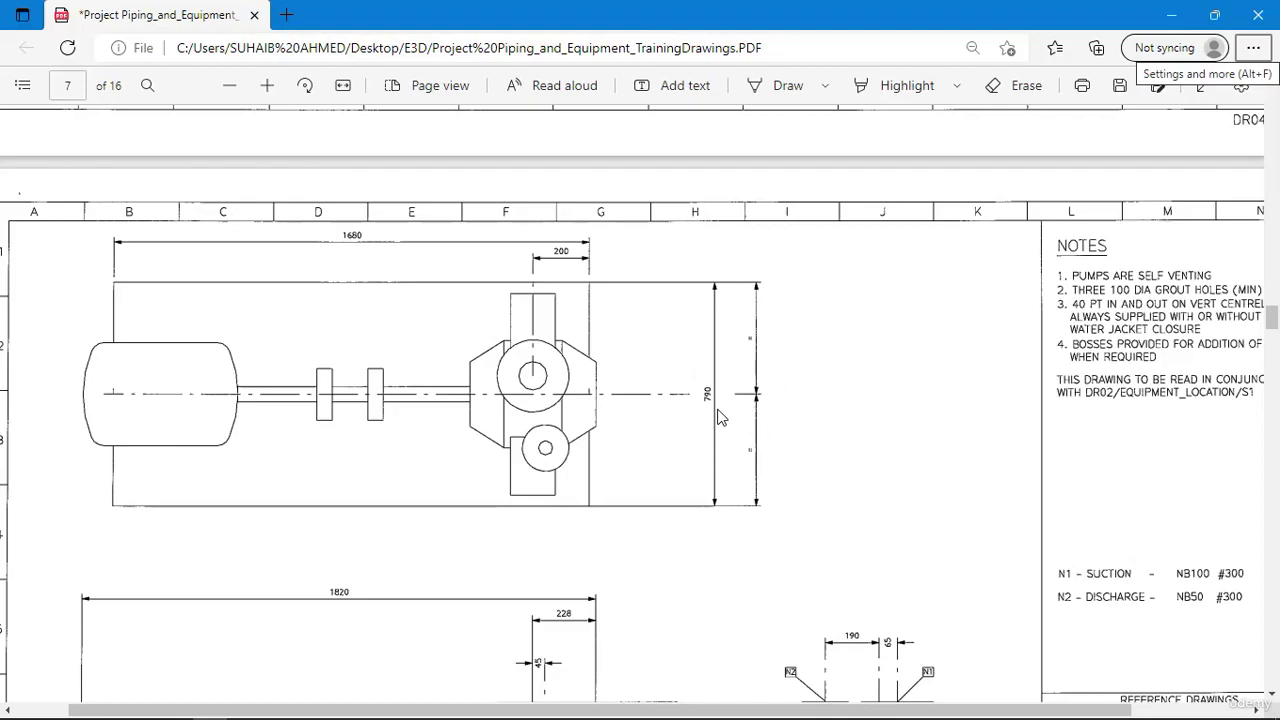
key(alt+Tab)
double_click(287, 96)
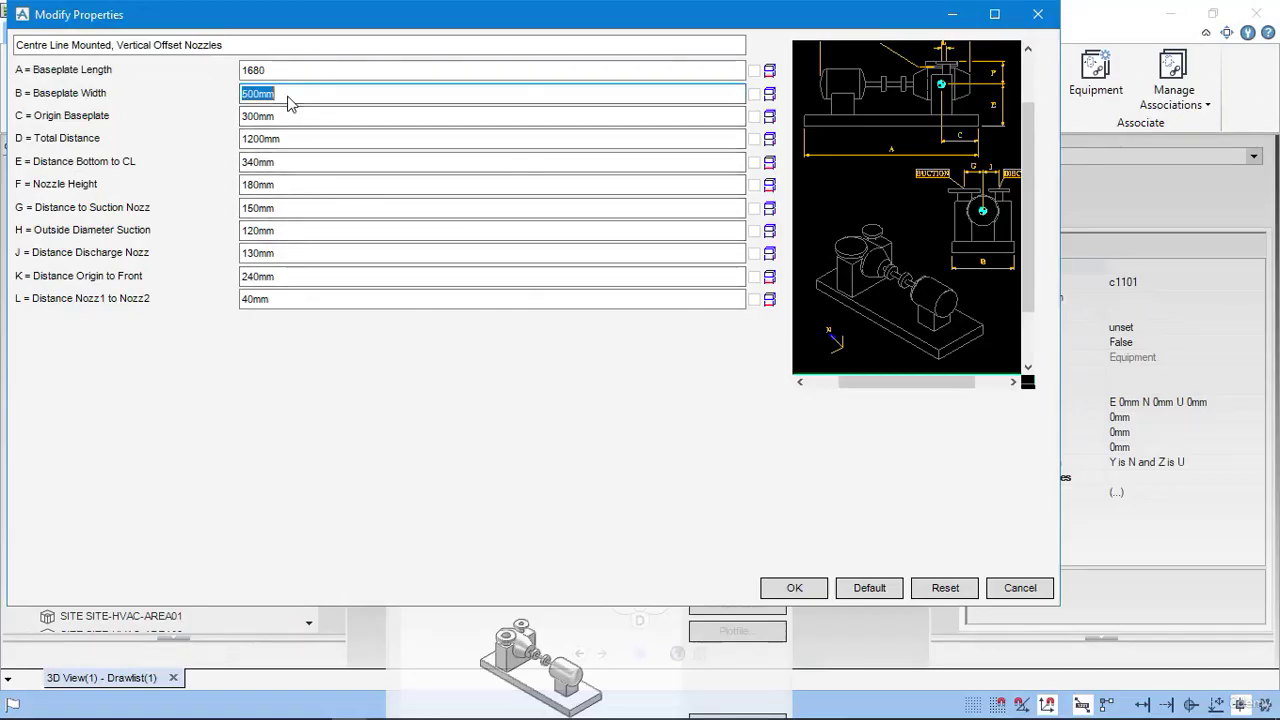
text(790)
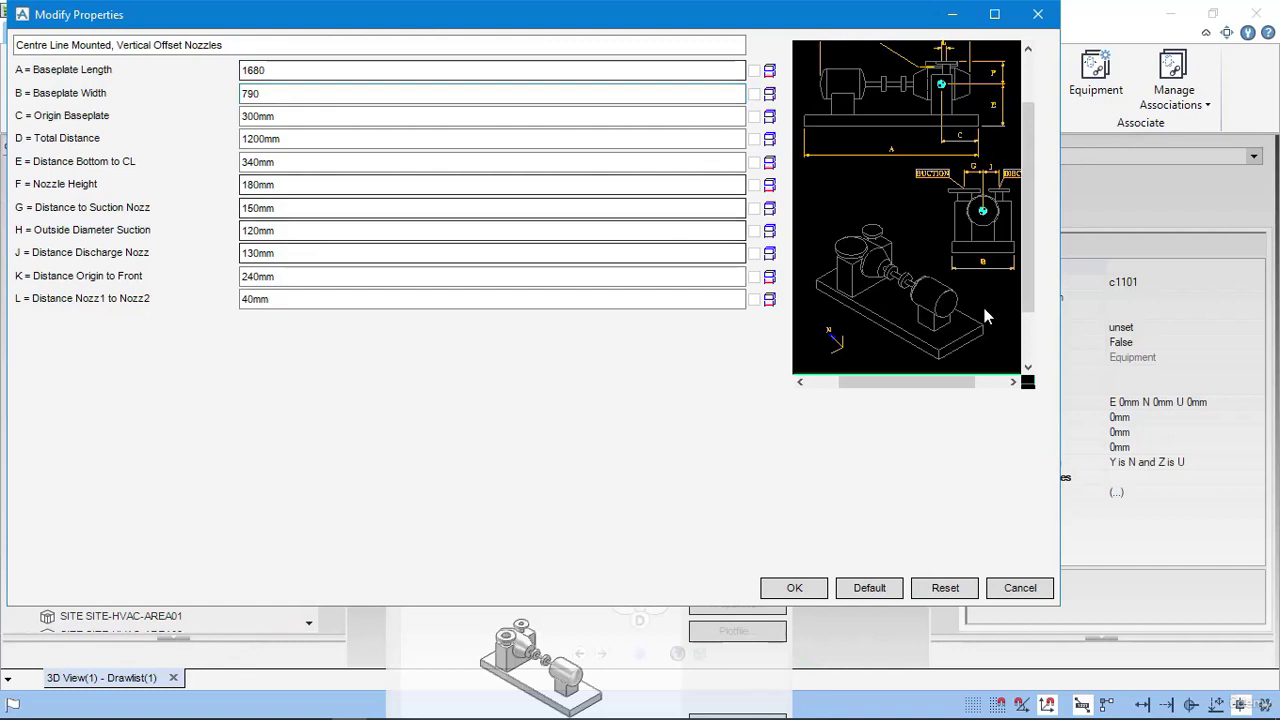
- Find dimension C in the pump preview, compare it with the page 7 plan view and set Origin Baseplate (C) to 200
click(965, 245)
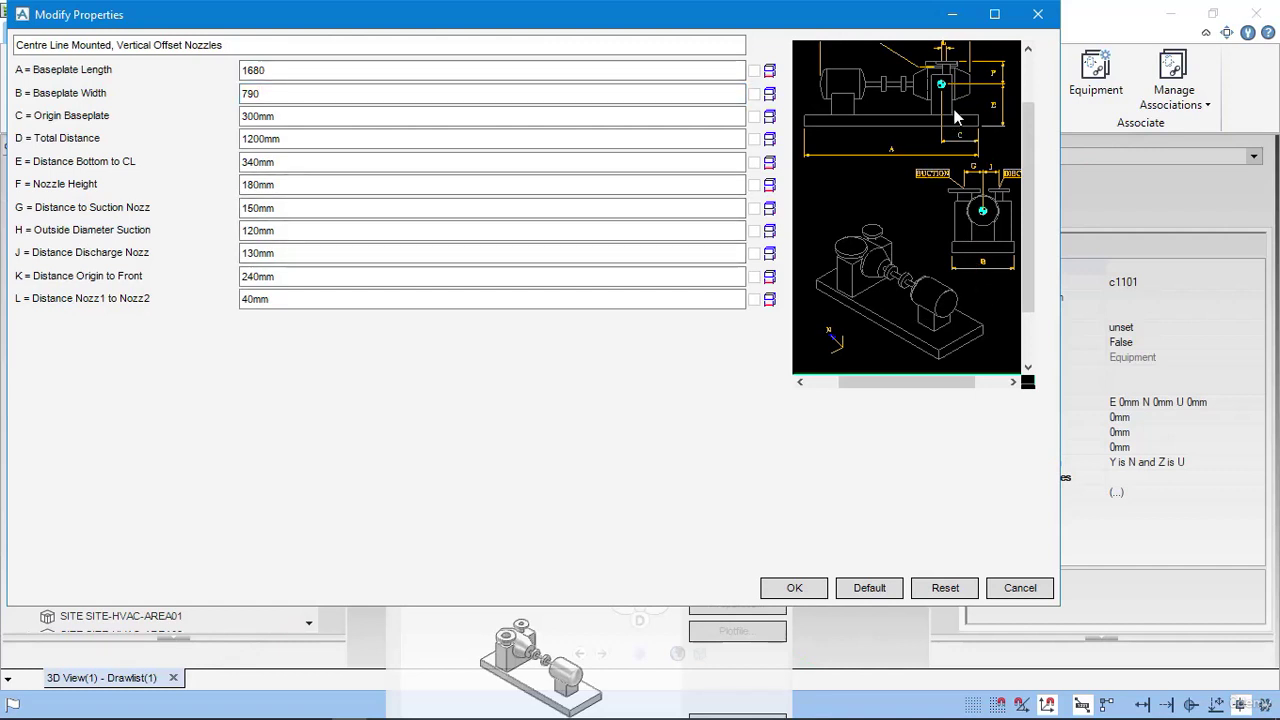
scroll(955, 117, up, 1)
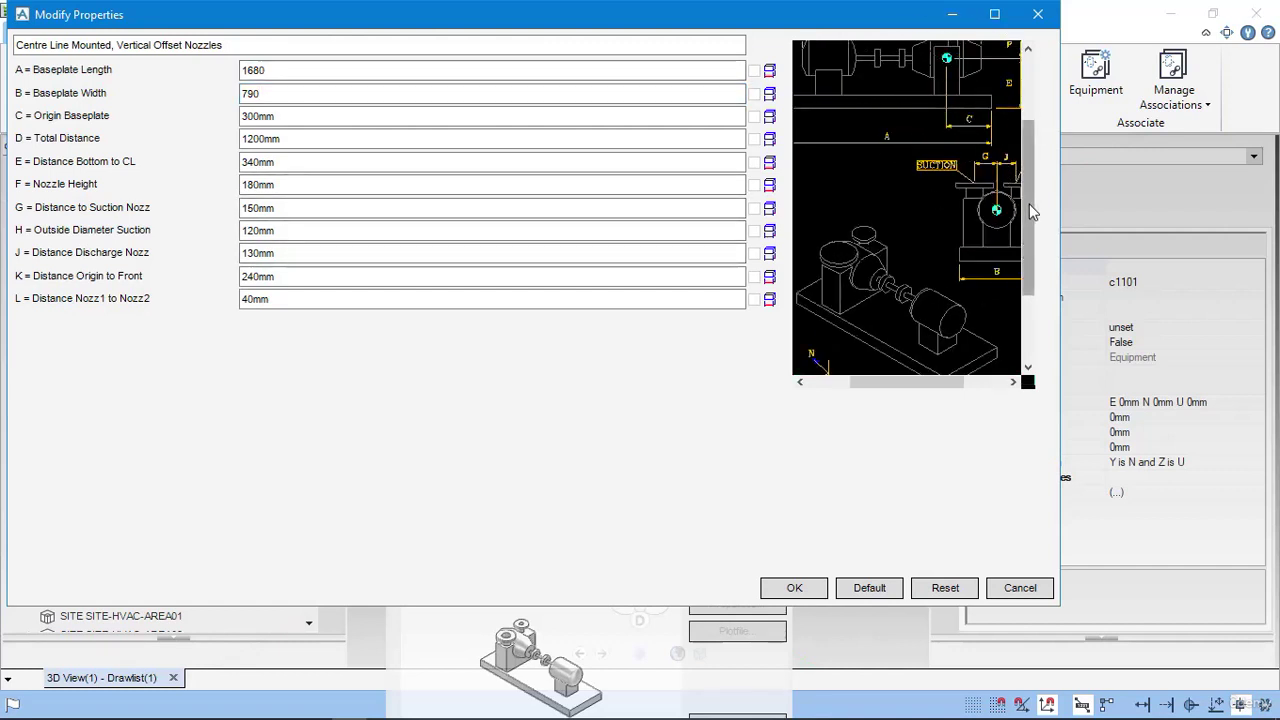
drag(1029, 212, 1028, 107)
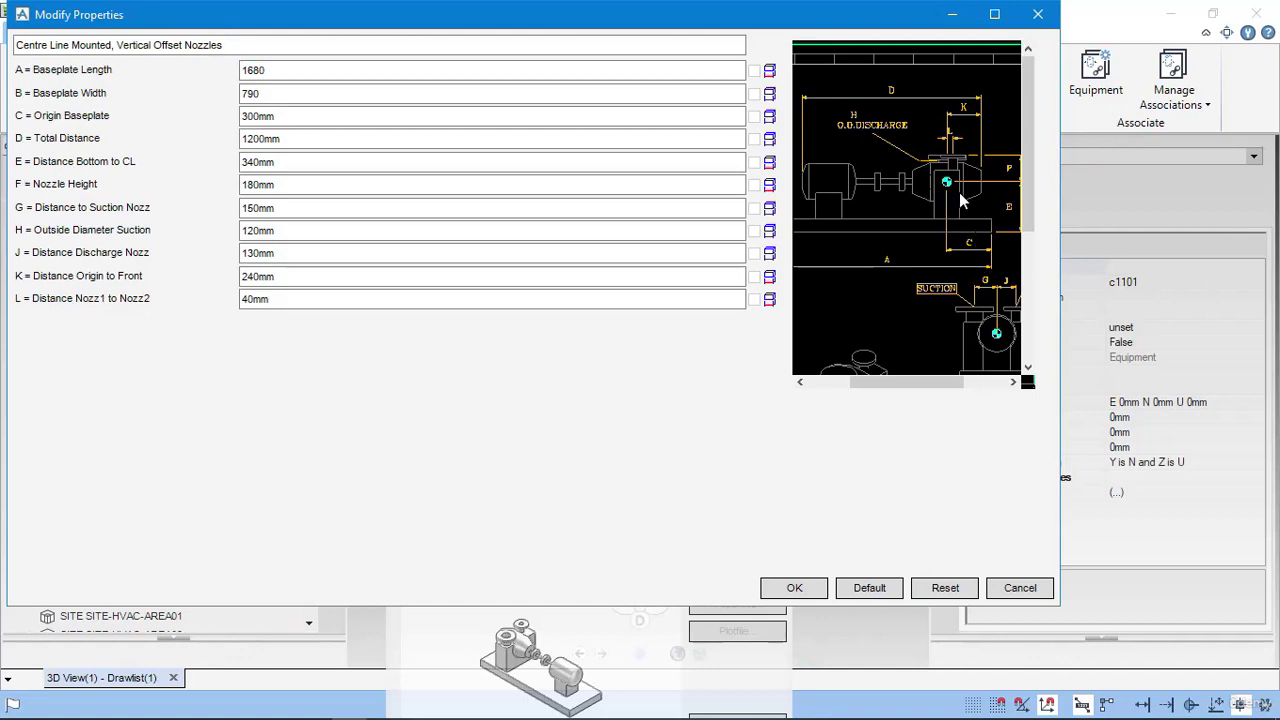
key(alt+Tab)
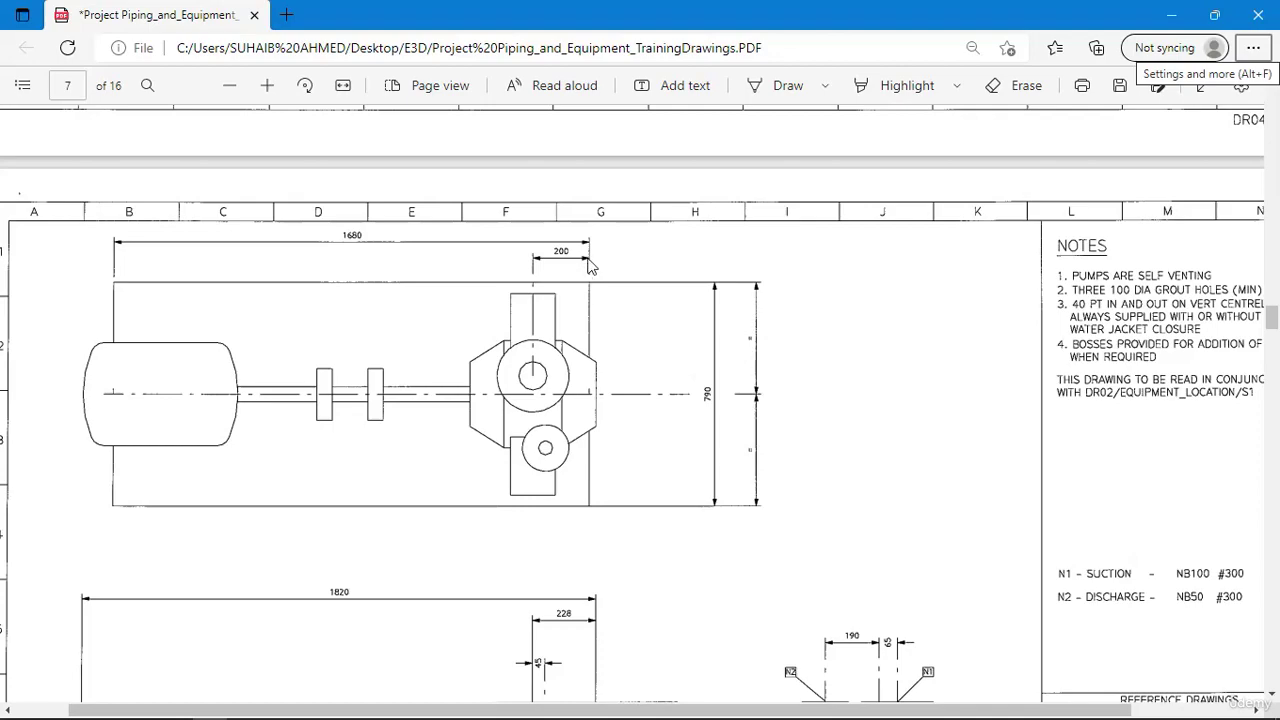
key(alt+Tab)
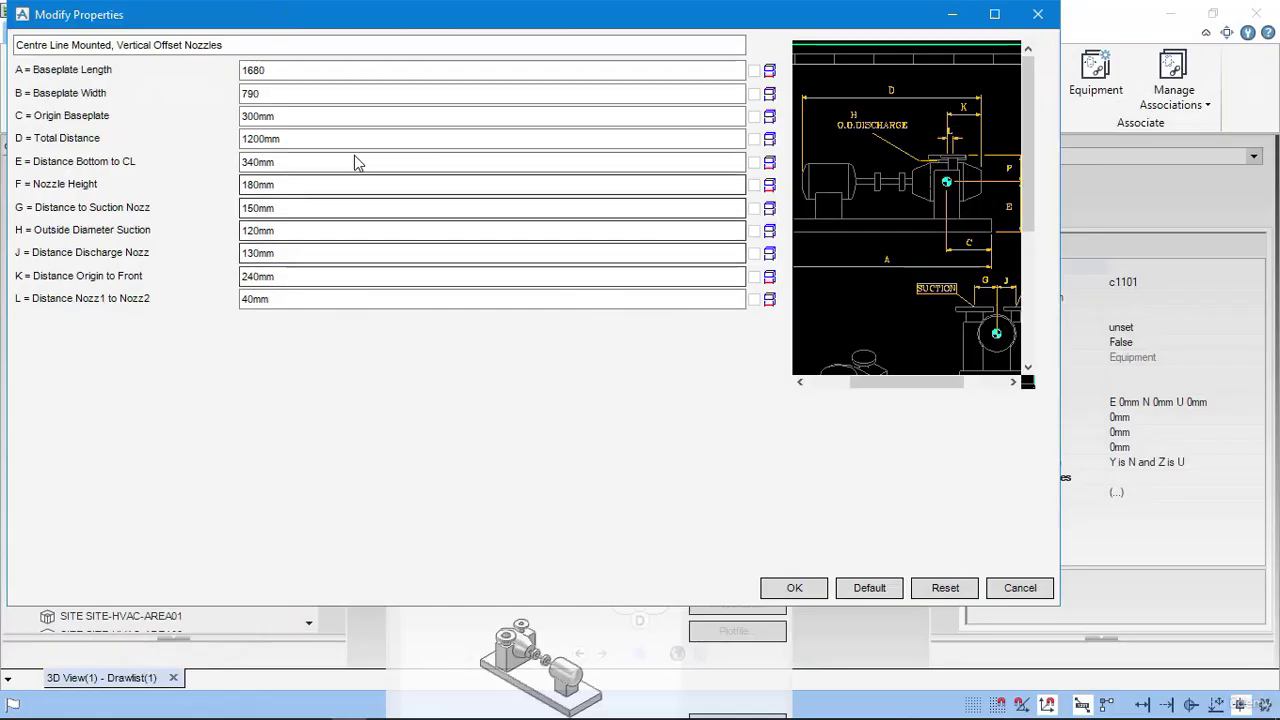
double_click(320, 117)
text(200)
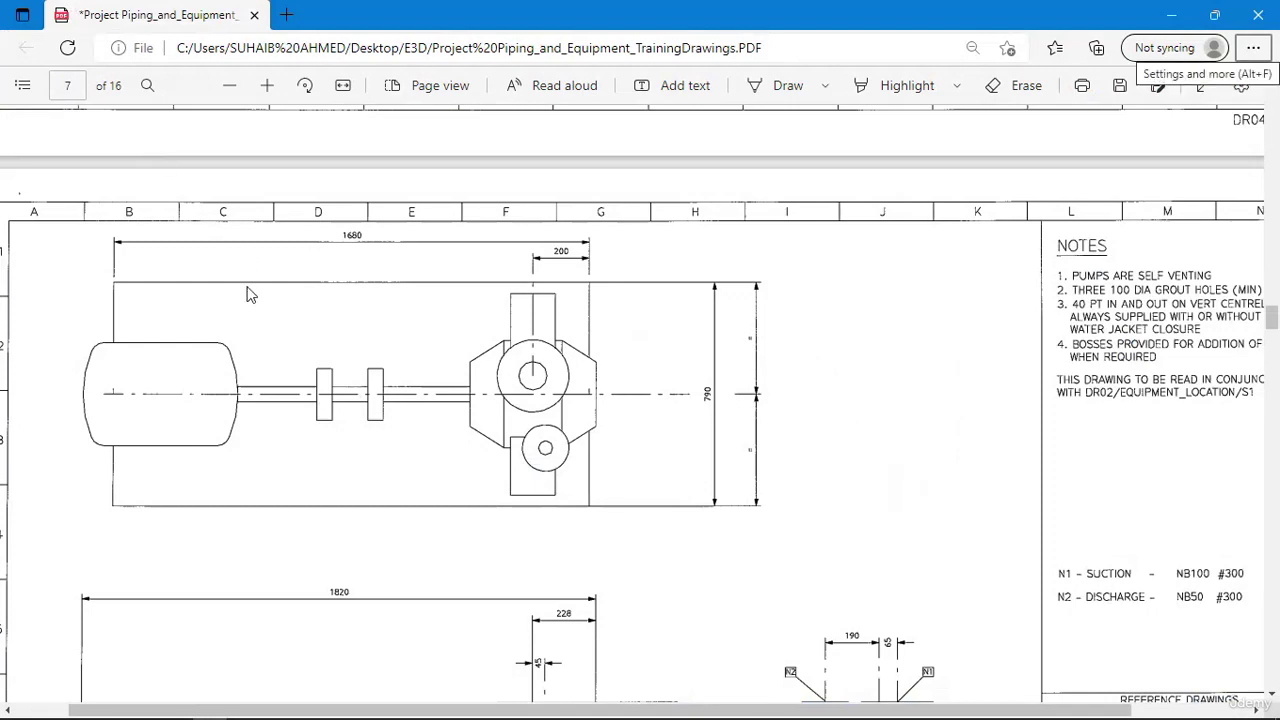
- Look up the overall pump length in the page 7 side elevation and set Total Distance (D) to 1820
scroll(211, 346, down, 3)
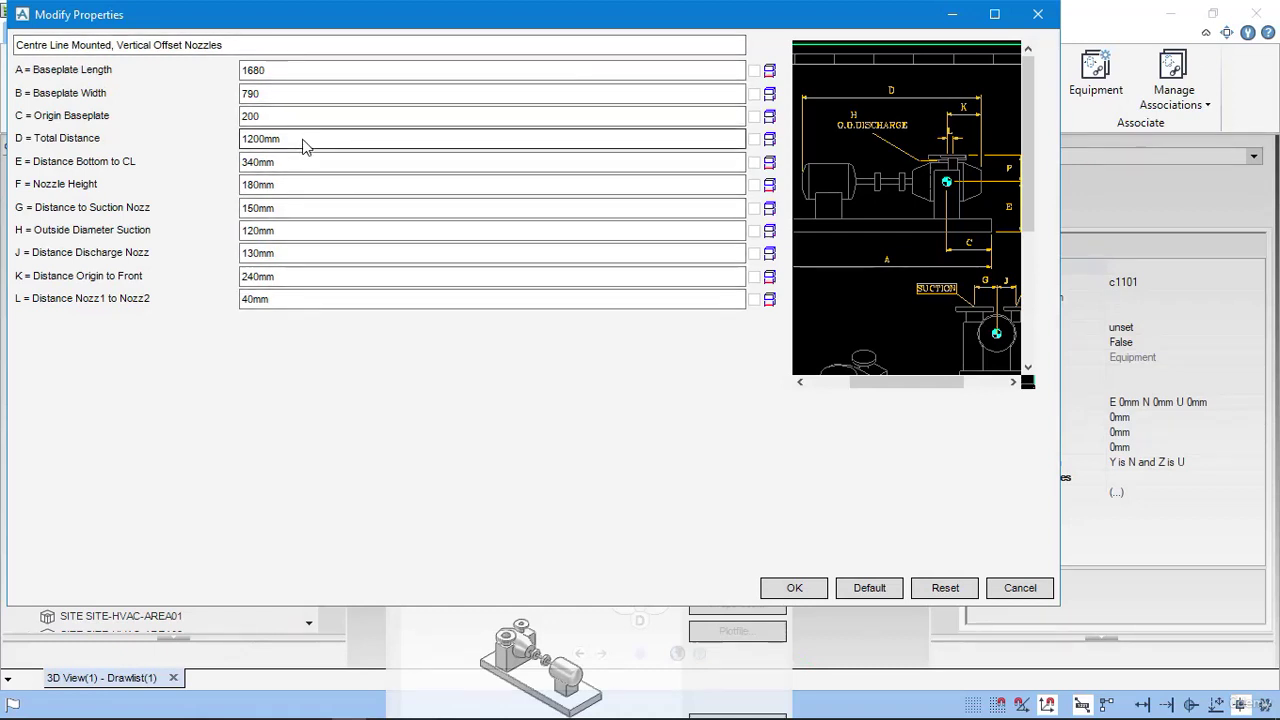
double_click(301, 138)
text(182)
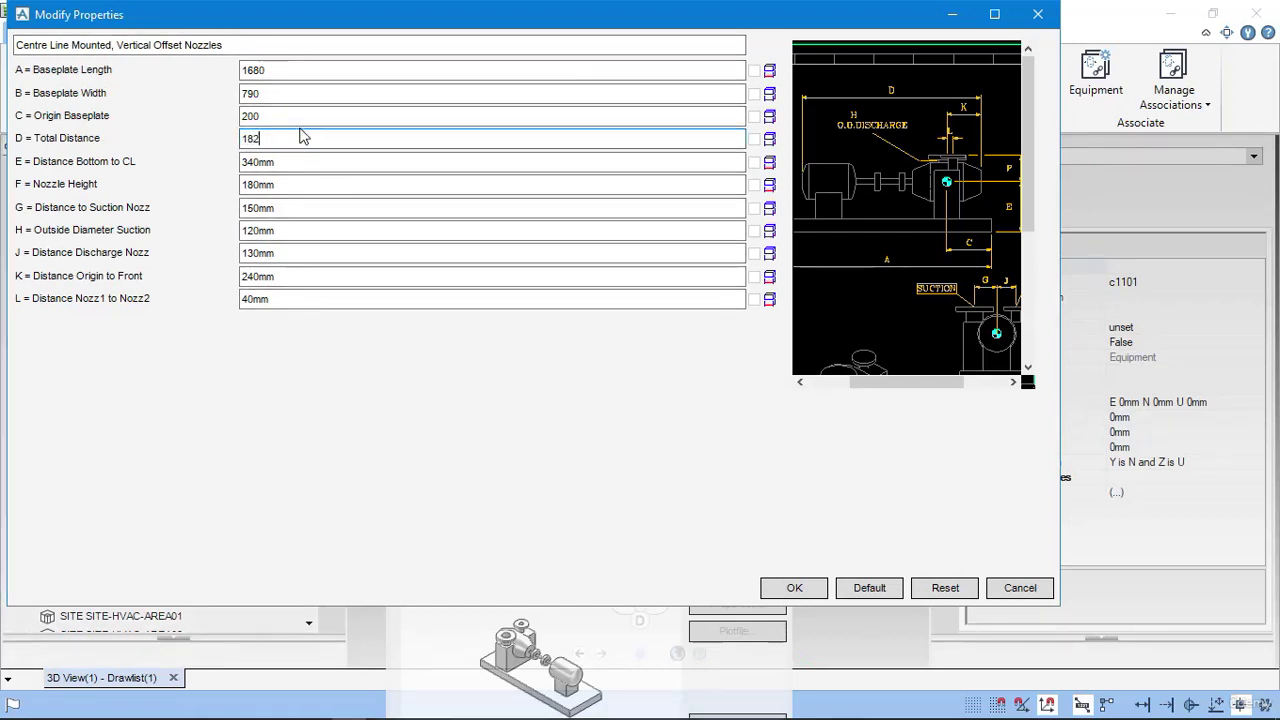
text(0)
key(Return)
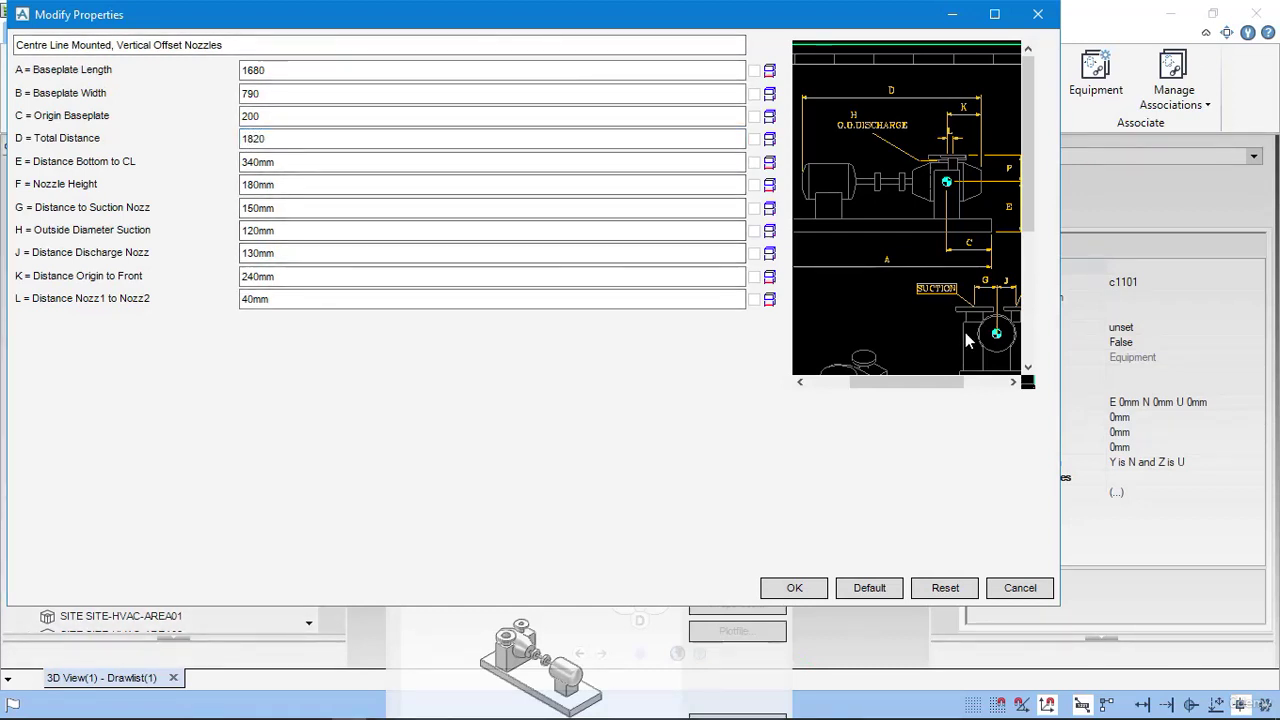
- Compare dimension E in the preview with the page 7 side elevation and set Distance Bottom to CL (E) to 540
drag(948, 383, 988, 383)
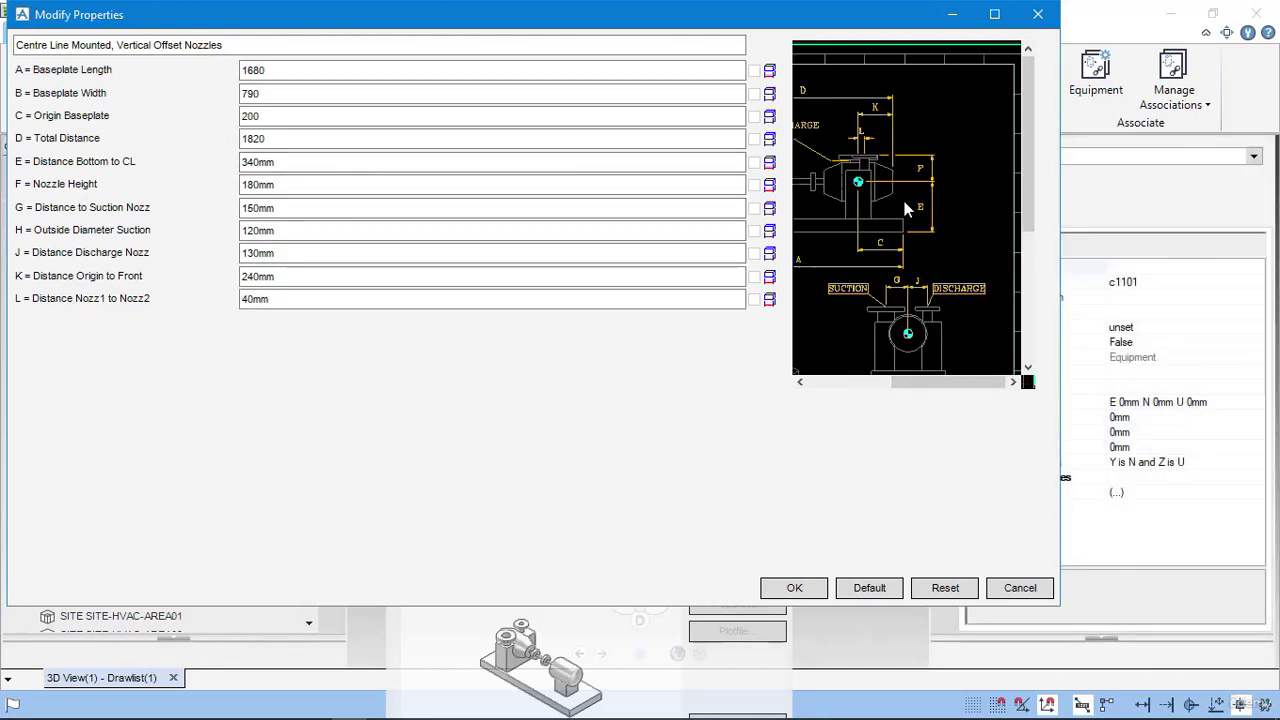
key(alt+Tab)
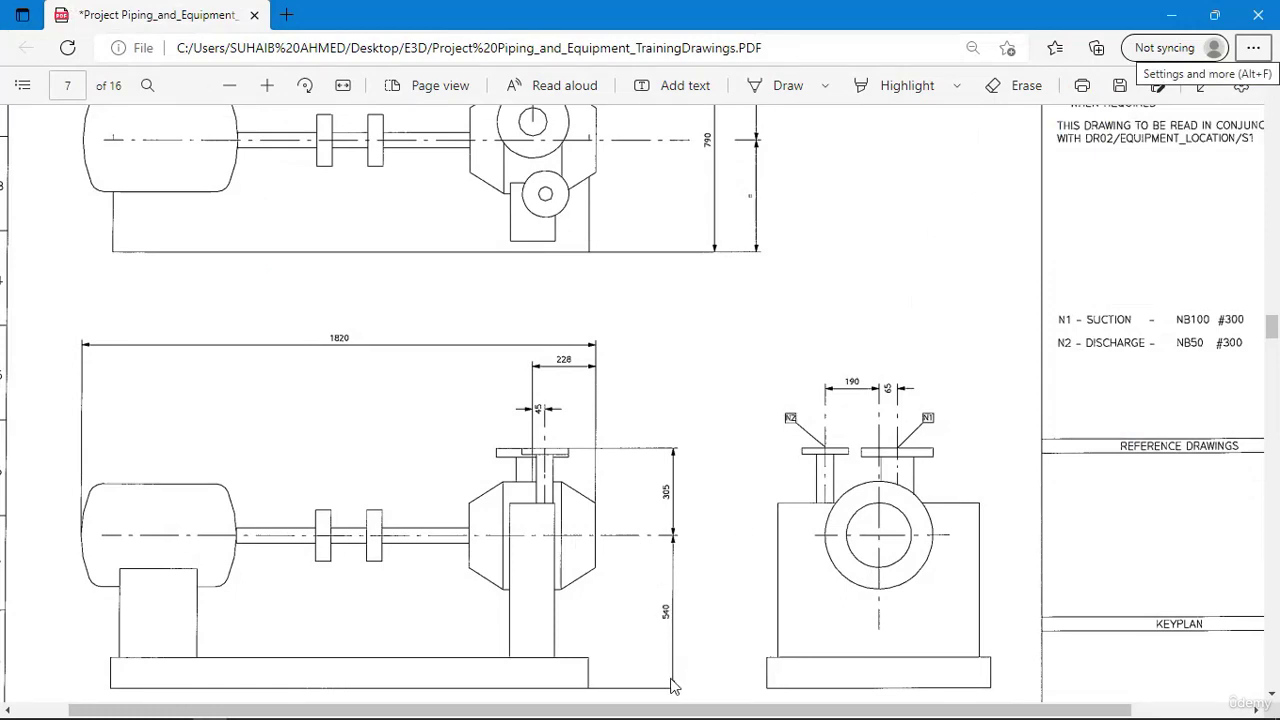
key(alt+Tab)
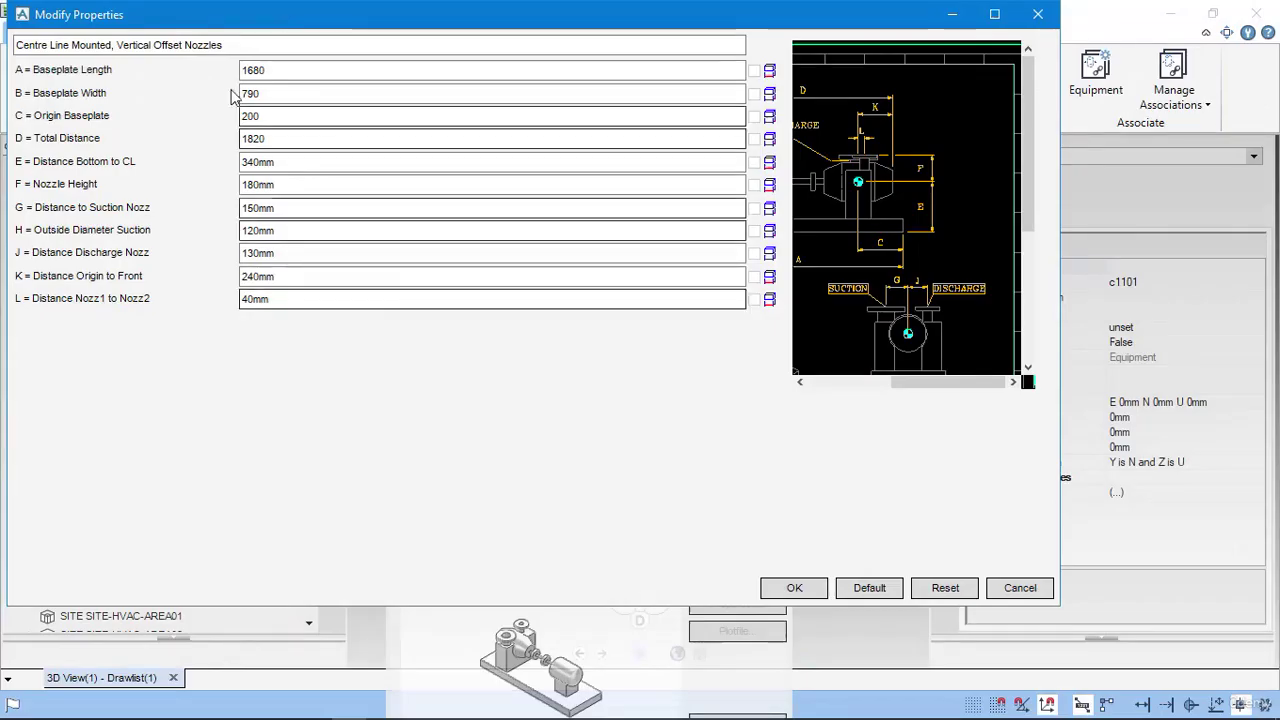
double_click(295, 168)
text(540)
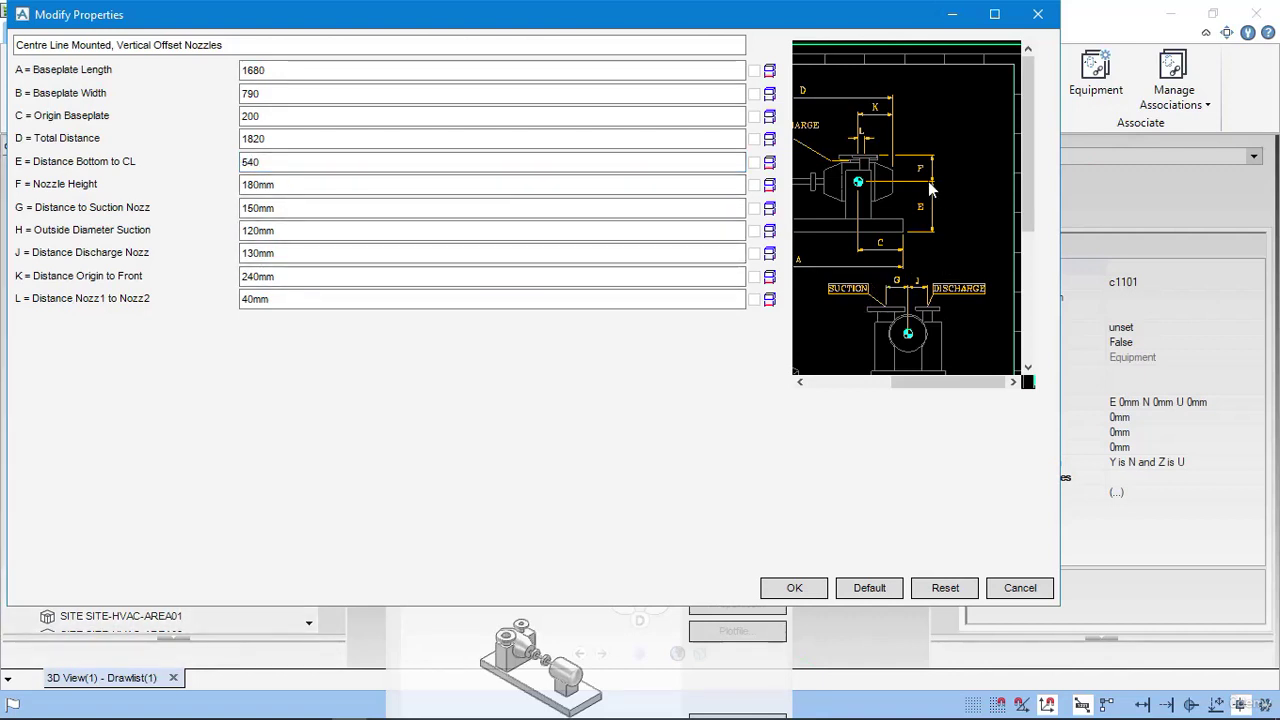
- Check the height from centreline to nozzle face on the page 7 drawing and set Nozzle Height (F) to 305
key(alt+Tab)
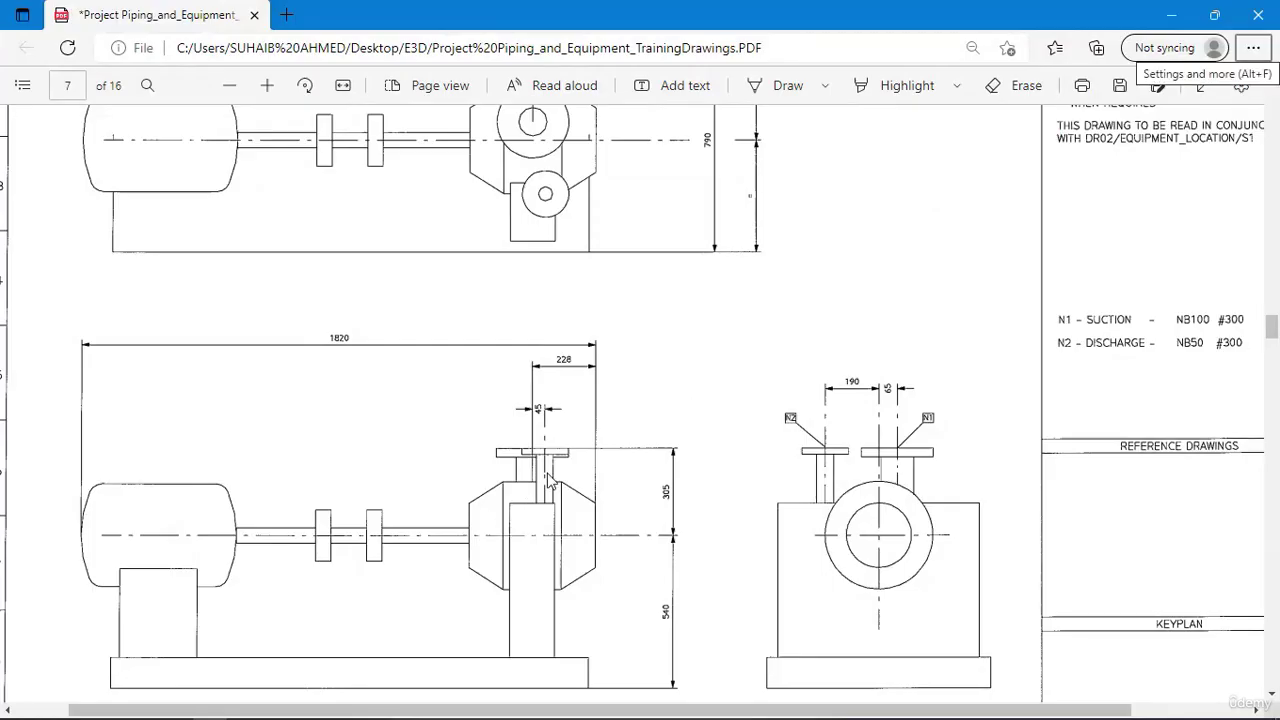
key(alt+Tab)
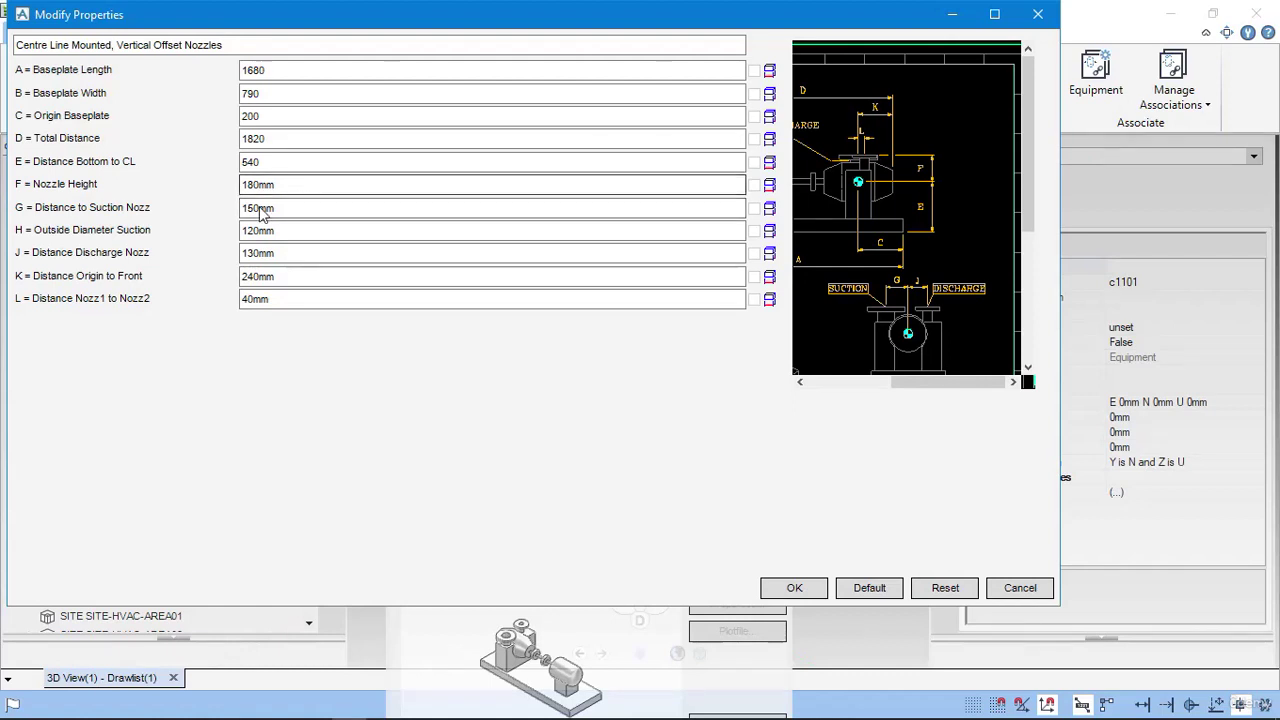
double_click(286, 185)
text(302)
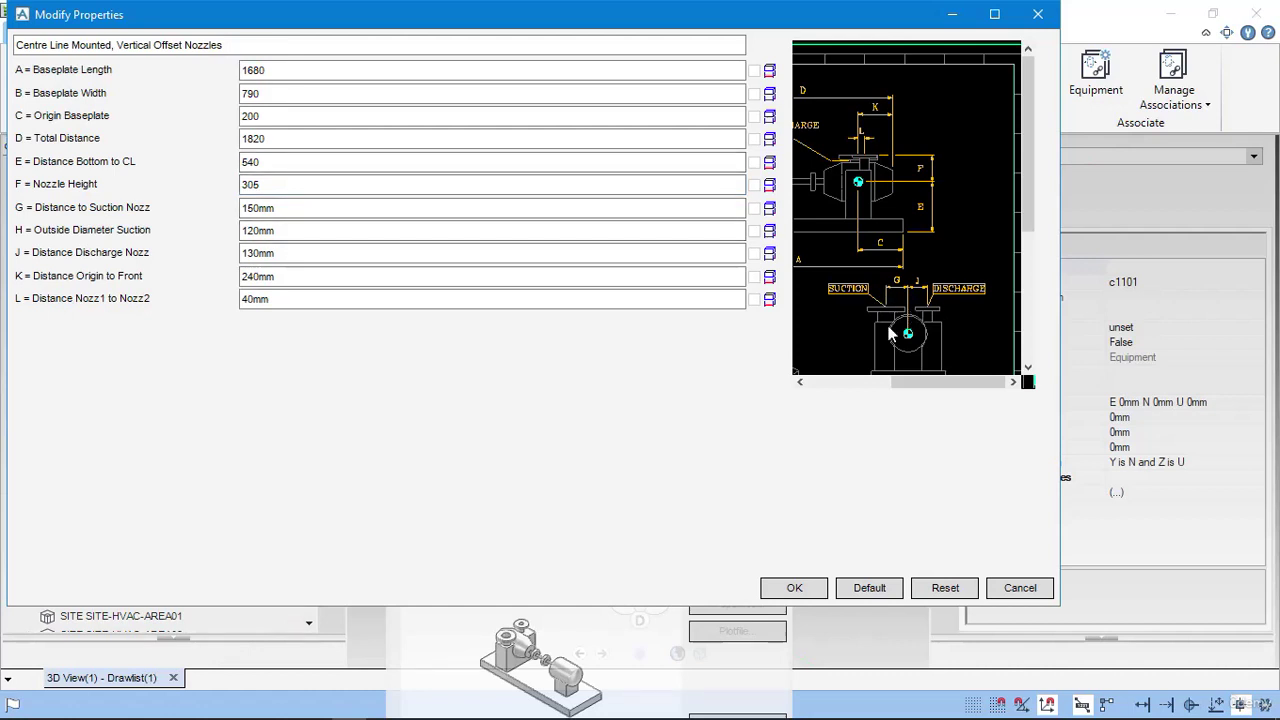
- Compare the suction nozzle N1 offset on the page 7 end view with the preview and set Distance to Suction Nozz (G) to 65
click(270, 208)
key(alt+Tab)
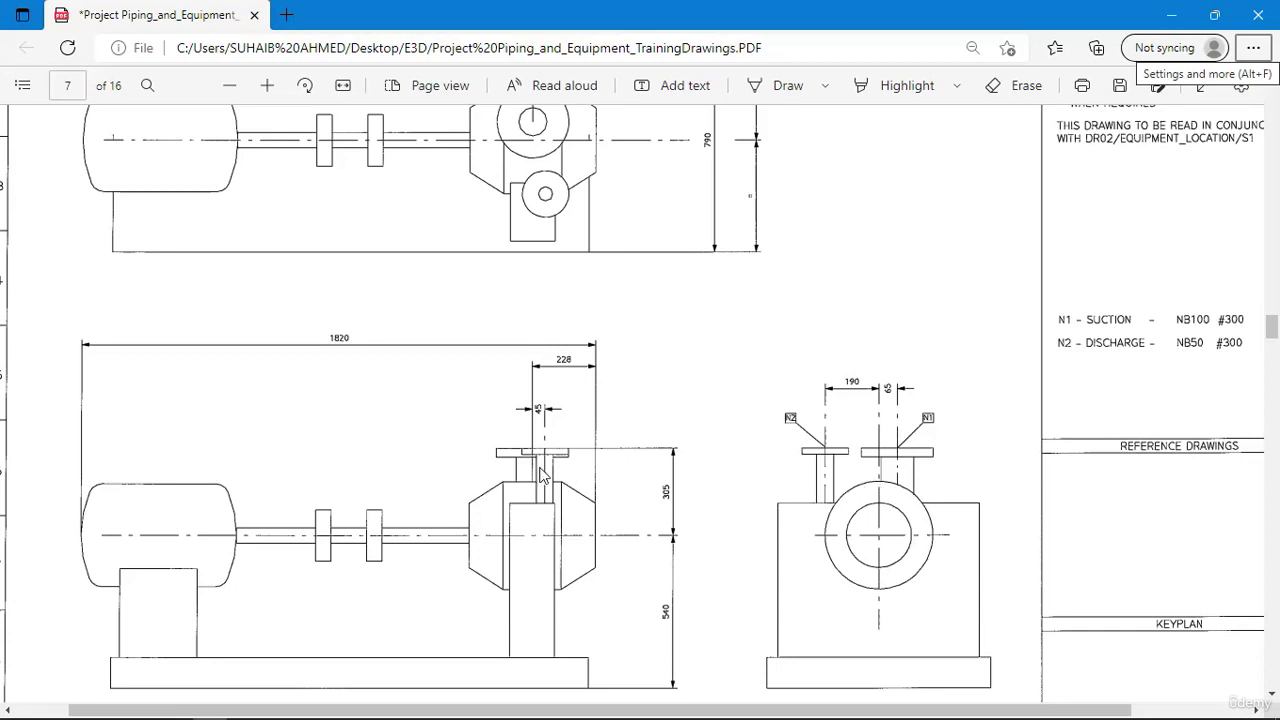
key(alt+Tab)
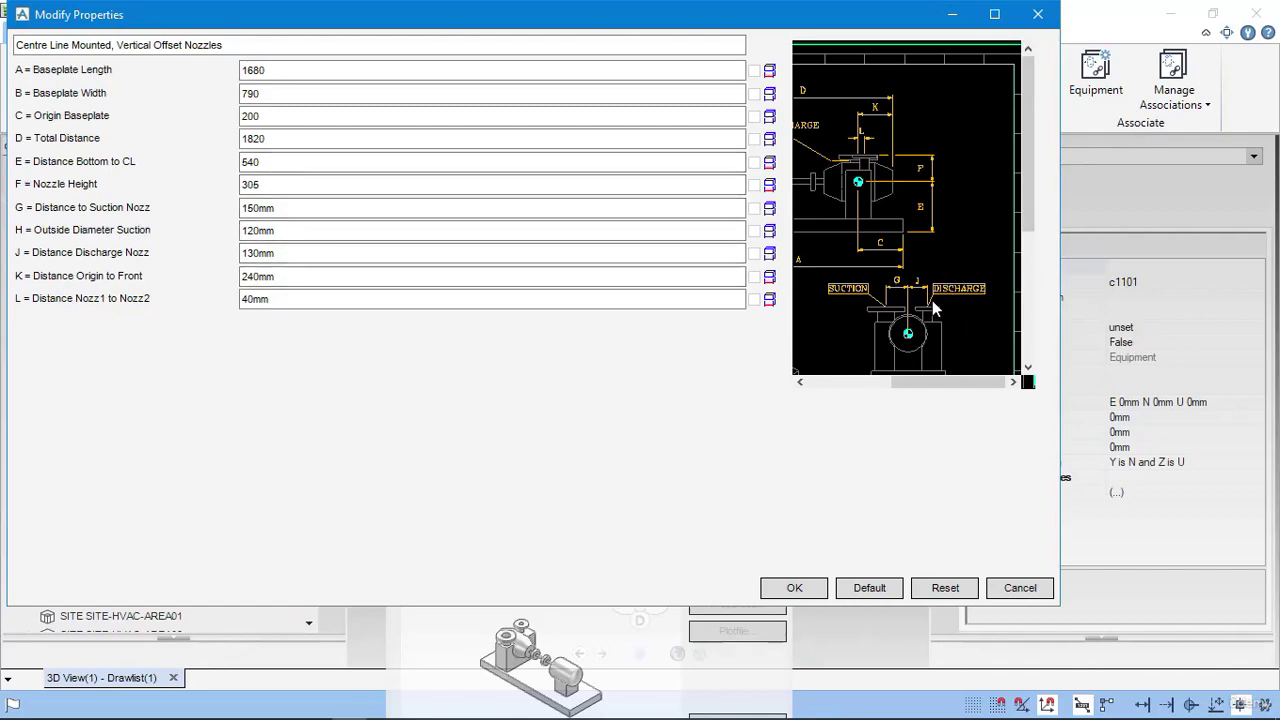
key(alt+Tab)
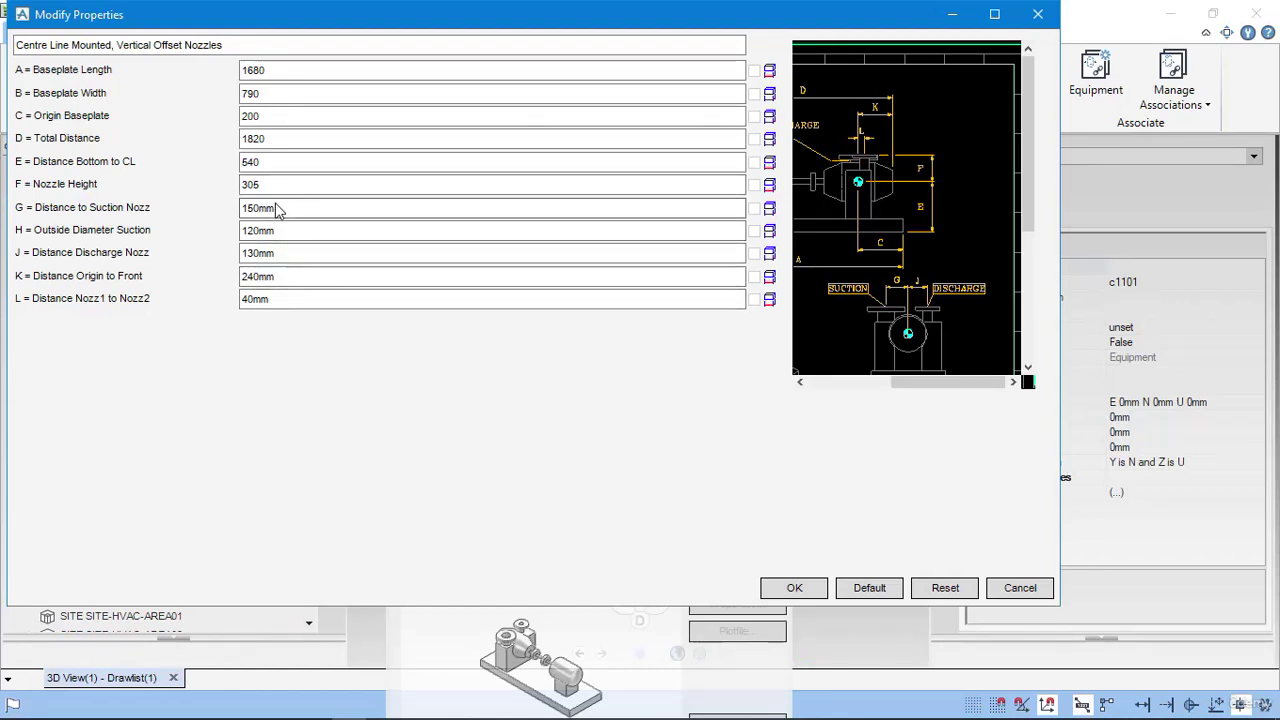
double_click(283, 212)
text(65)
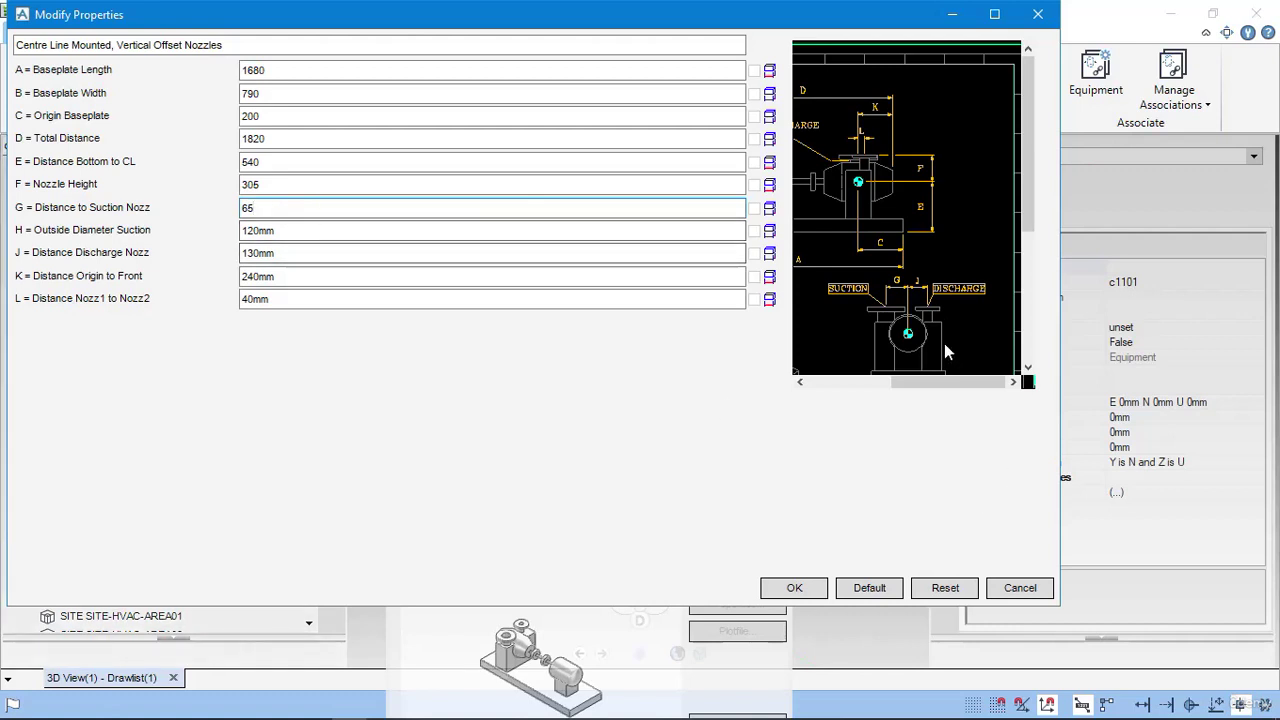
- Compare dimension H in the preview with the page 7 drawing and nozzle schedule, and set Outside Diameter Suction (H) to 100
drag(1028, 222, 1038, 287)
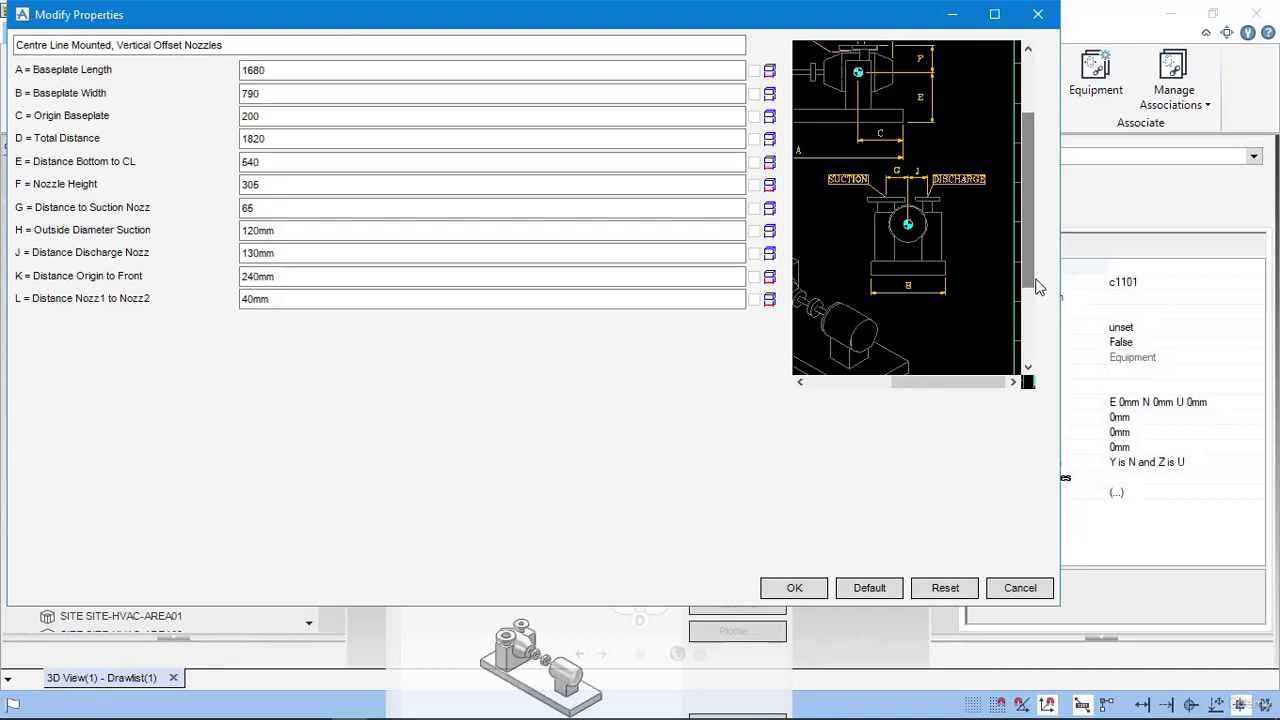
drag(942, 386, 875, 383)
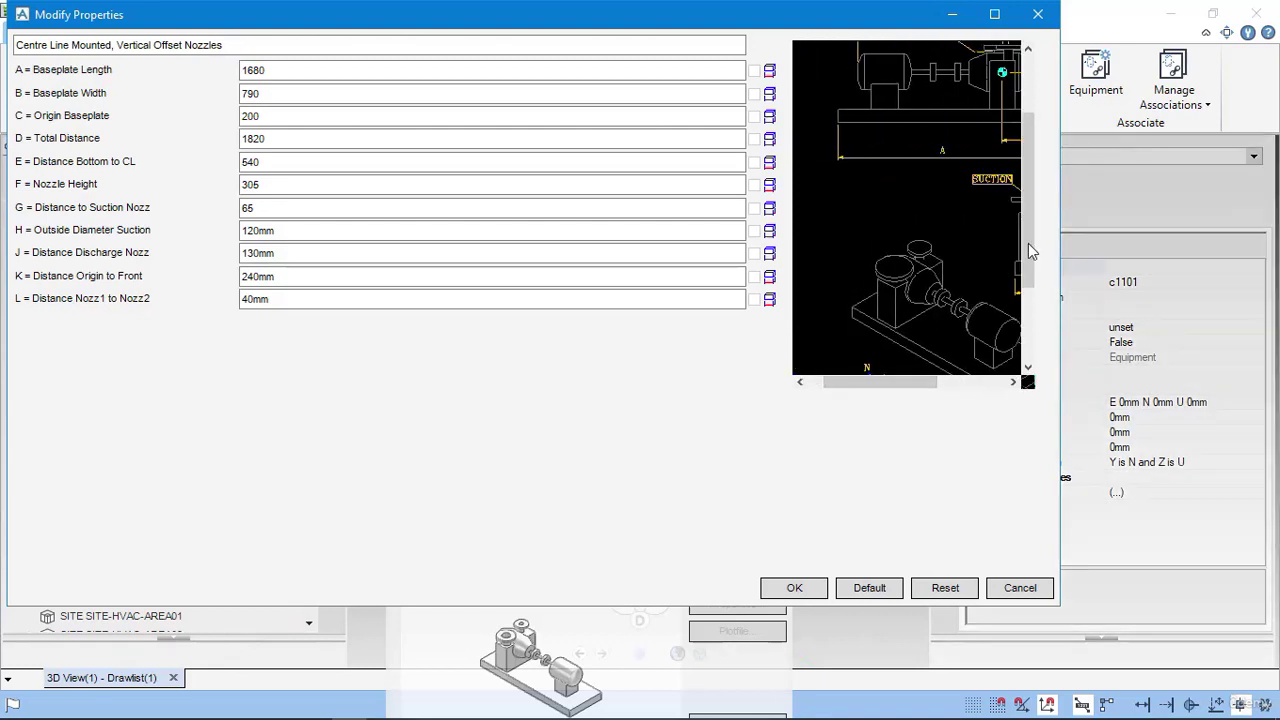
mouse_move(1028, 243)
mouse_down()
mouse_move(1028, 297)
mouse_move(1034, 172)
mouse_up()
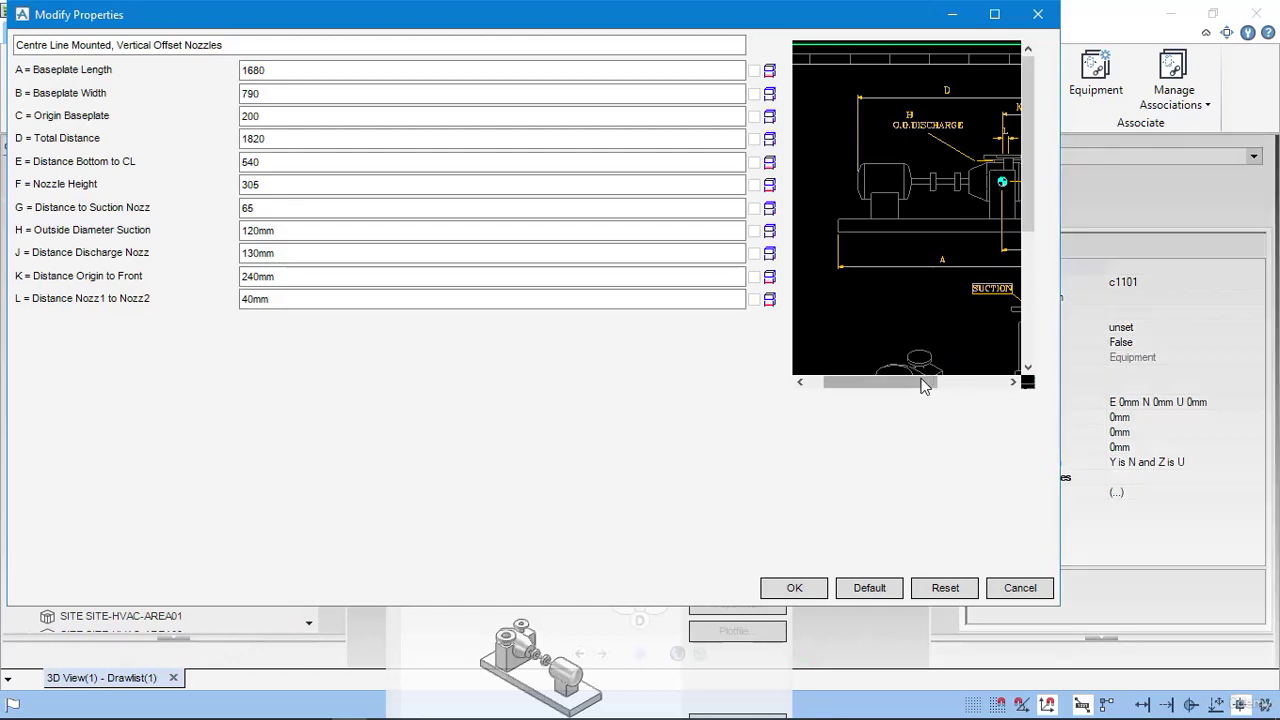
drag(932, 382, 966, 382)
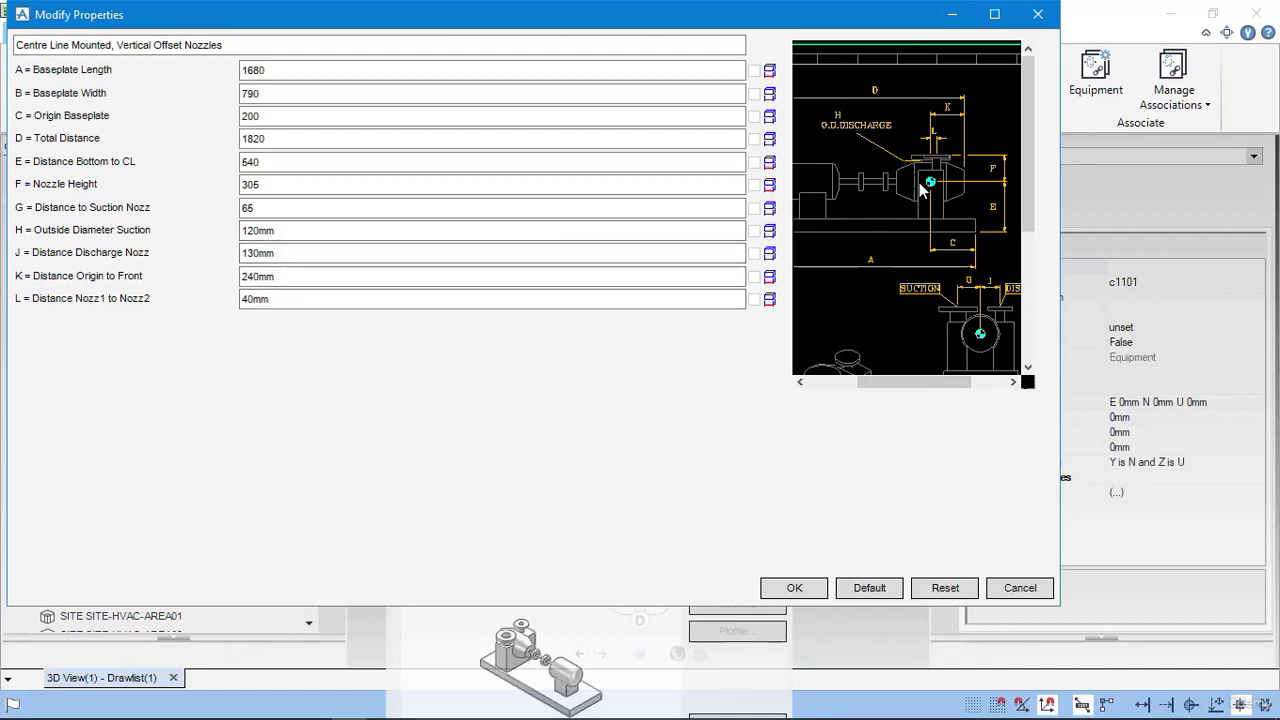
scroll(919, 182, up, 4)
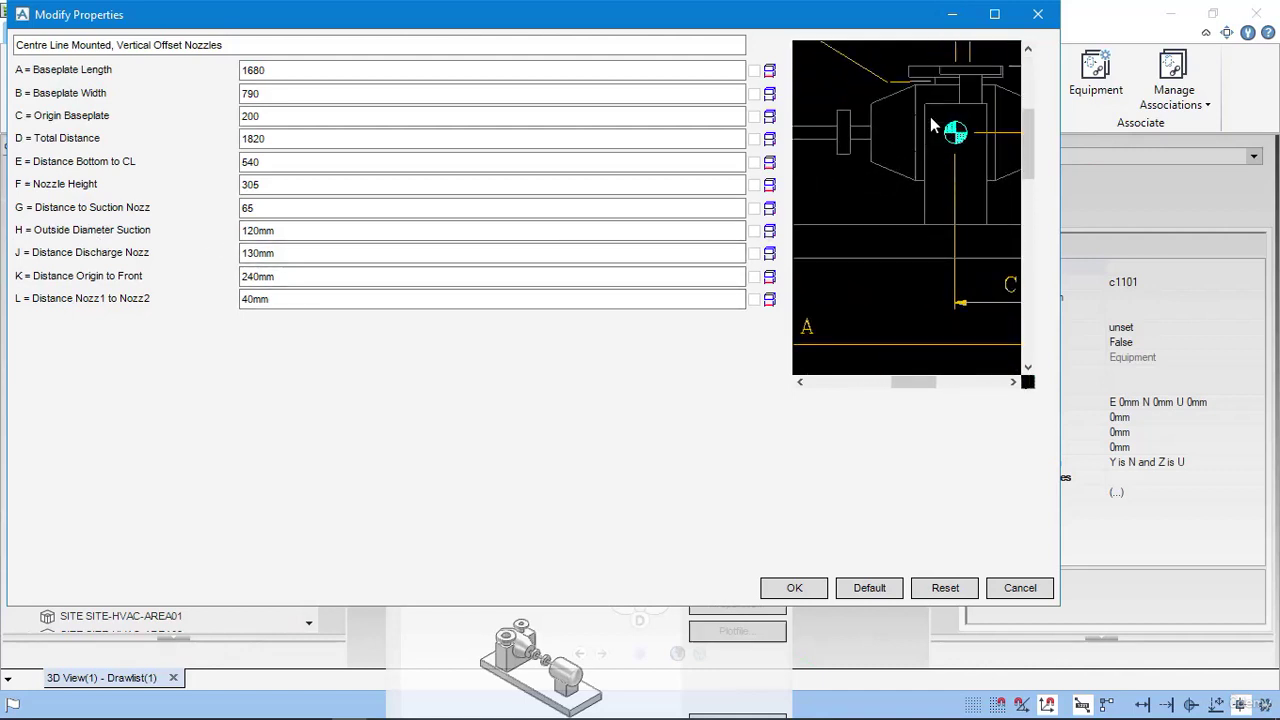
scroll(930, 116, down, 3)
key(alt+Tab)
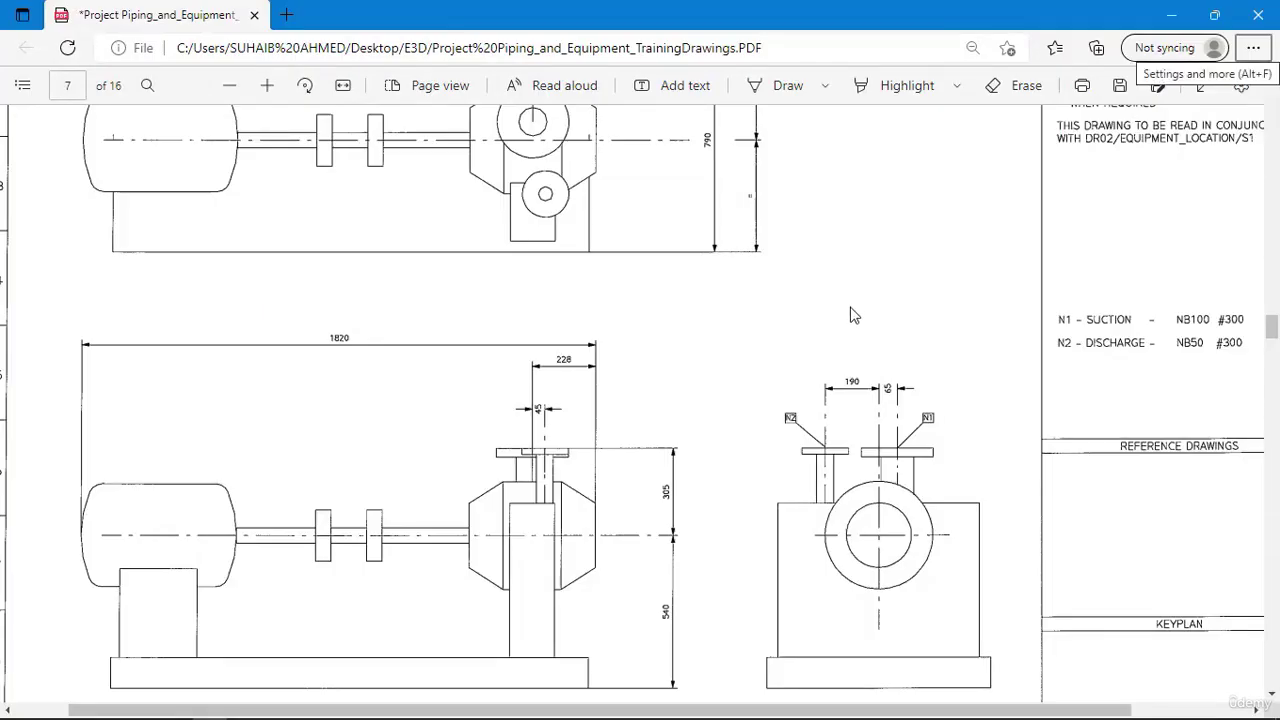
scroll(853, 316, up, 3)
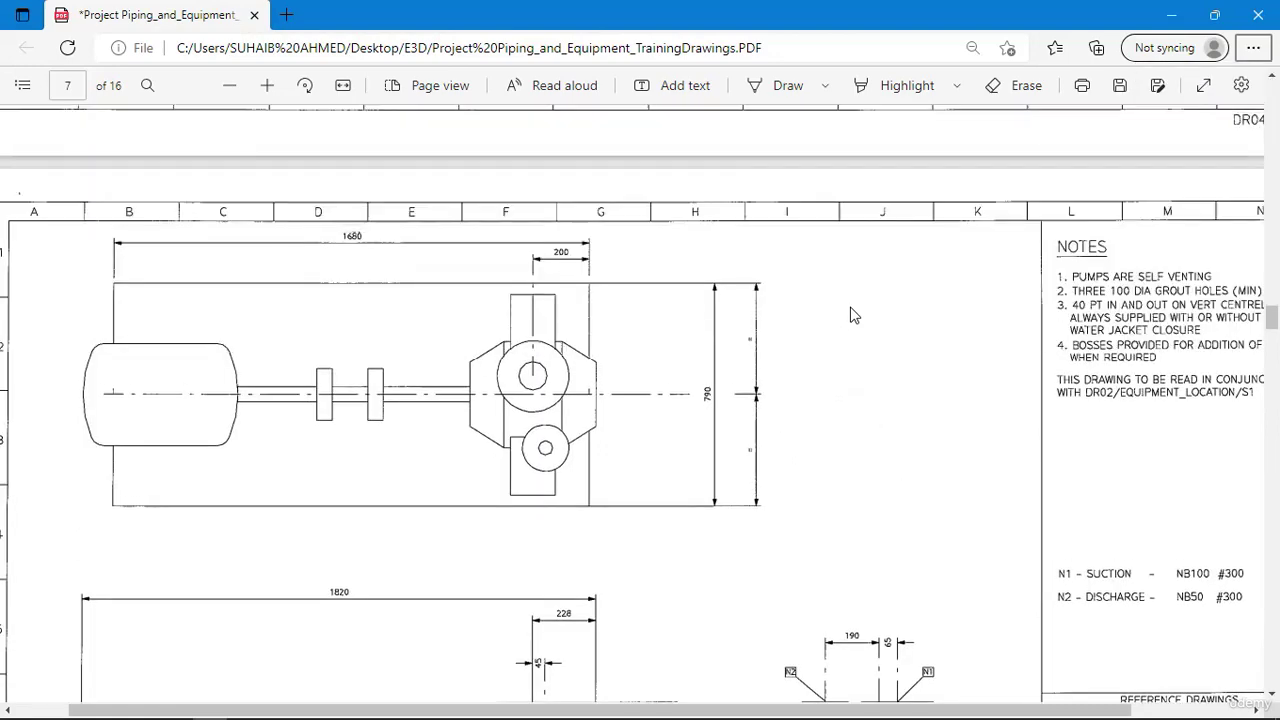
key(alt+Tab)
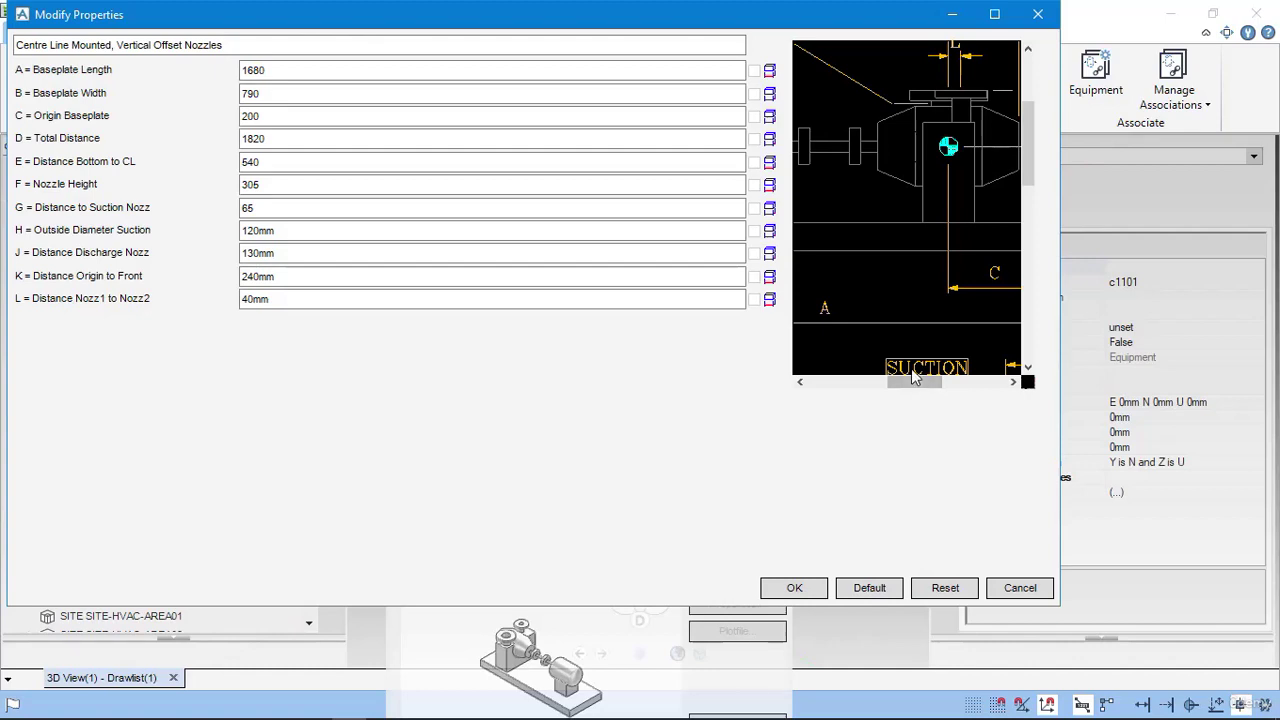
key(alt+Tab)
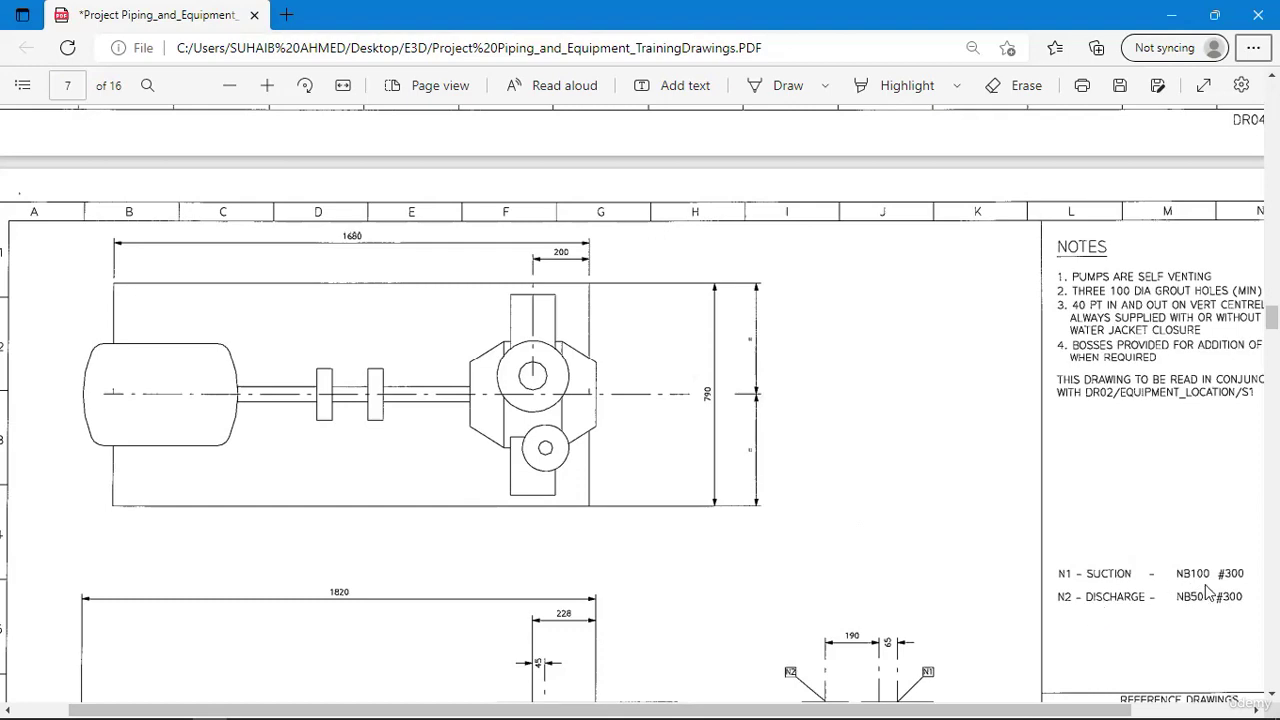
key(alt+Tab)
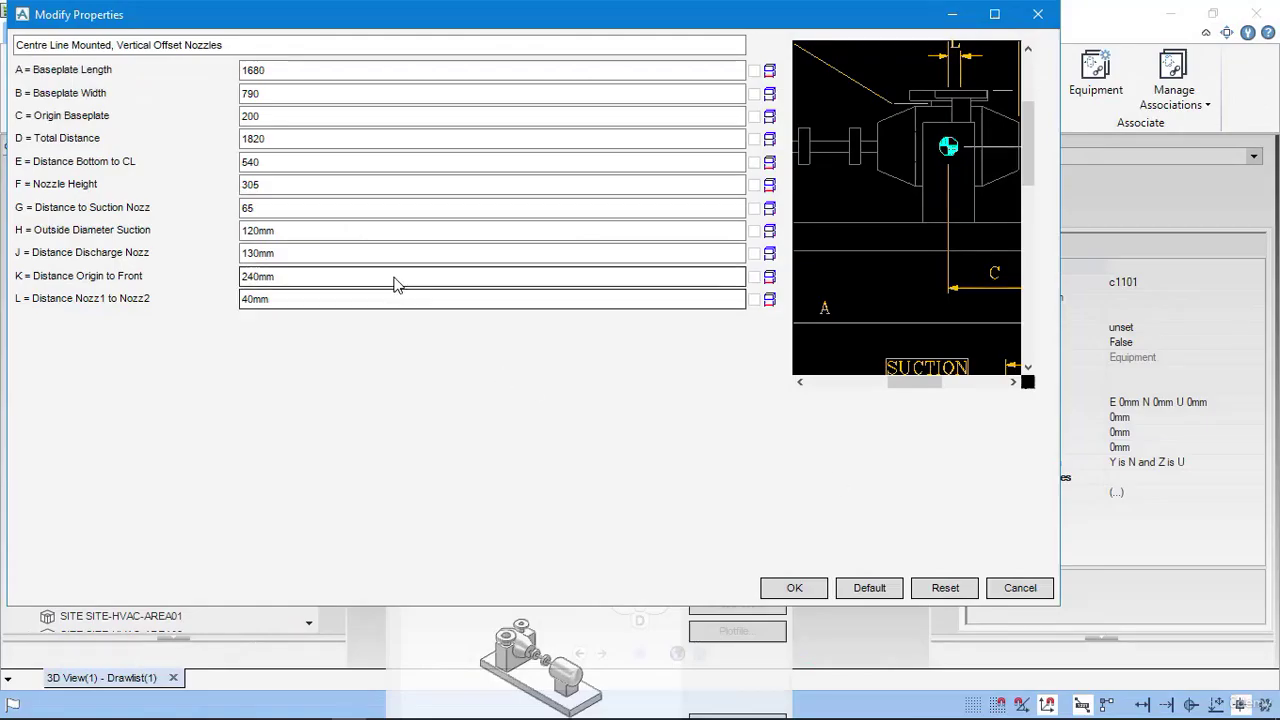
double_click(300, 231)
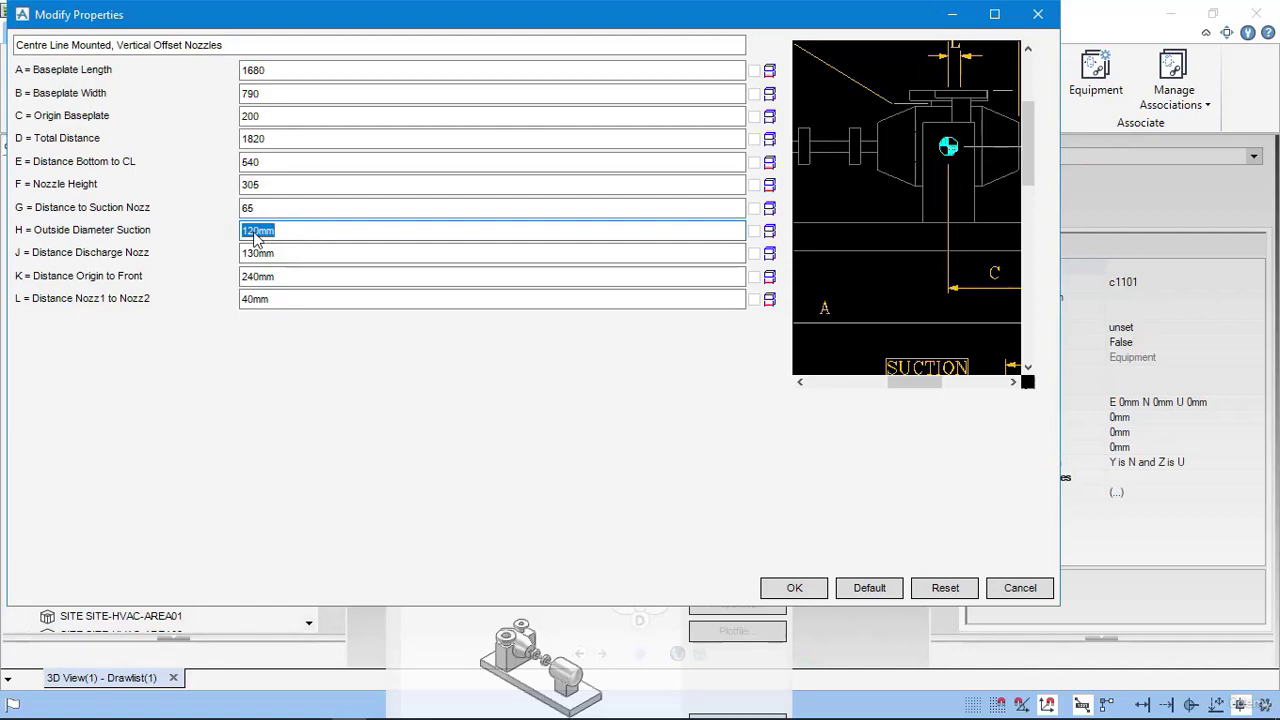
text(100)
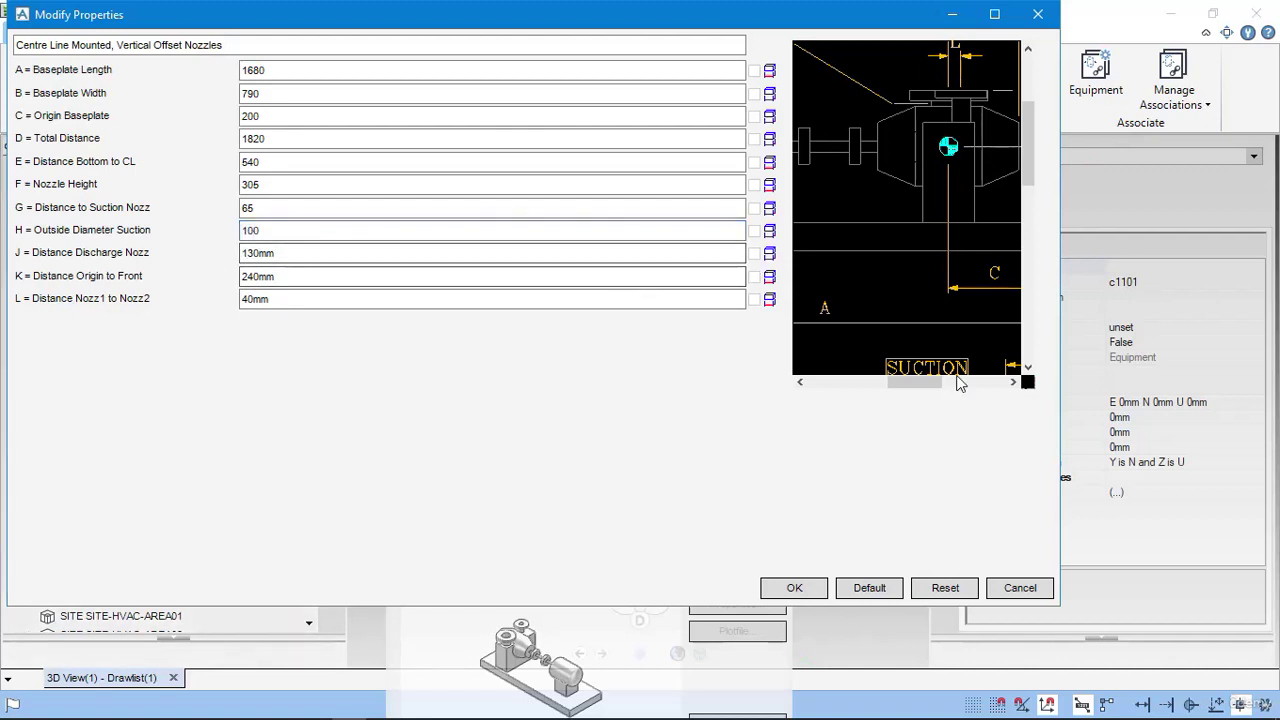
- Check the discharge nozzle N2 offset on the page 7 end view and set Distance Discharge Nozz (J) to 190
mouse_move(928, 385)
mouse_down()
mouse_move(1006, 388)
mouse_move(950, 383)
mouse_up()
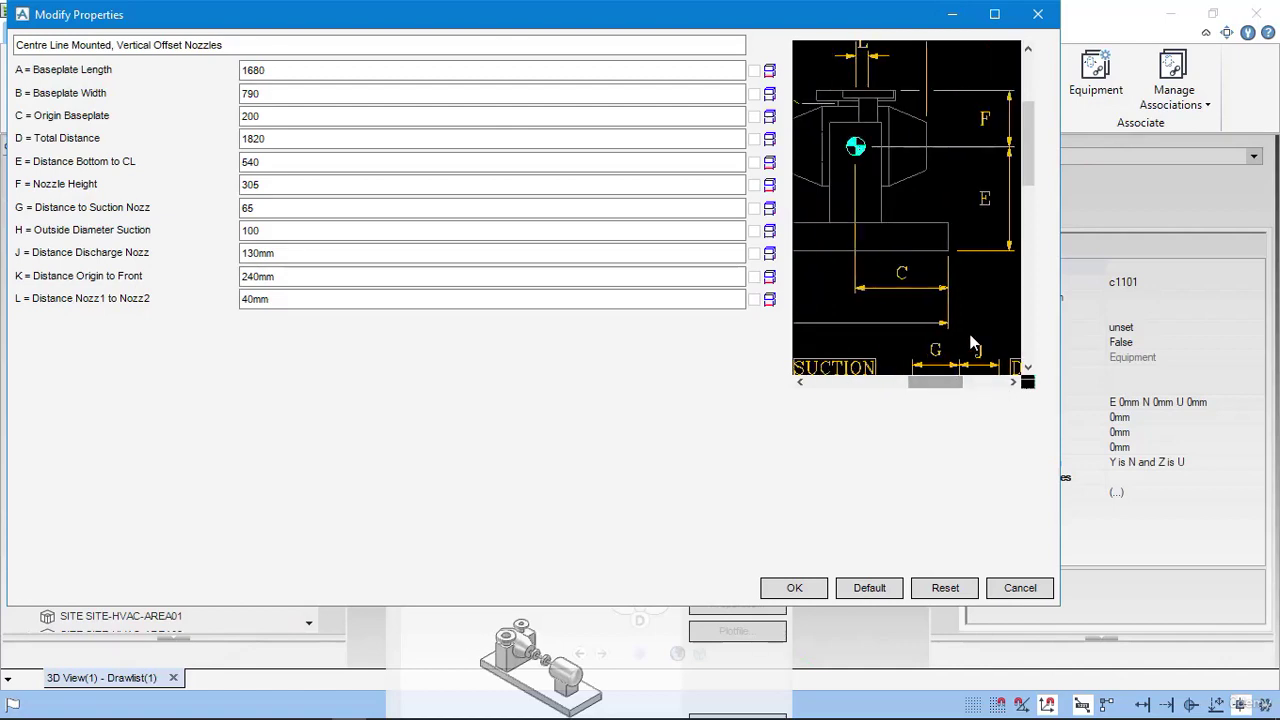
scroll(970, 345, down, 3)
key(alt+Tab)
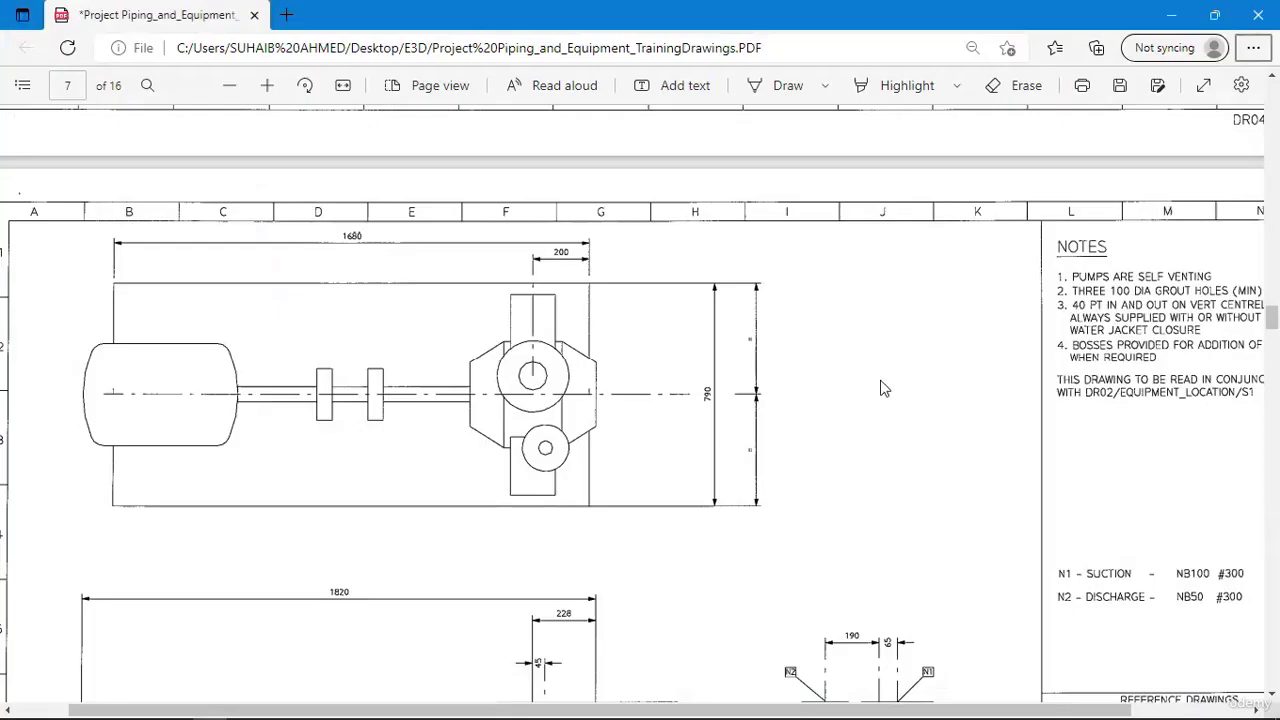
scroll(737, 537, down, 3)
key(alt+Tab)
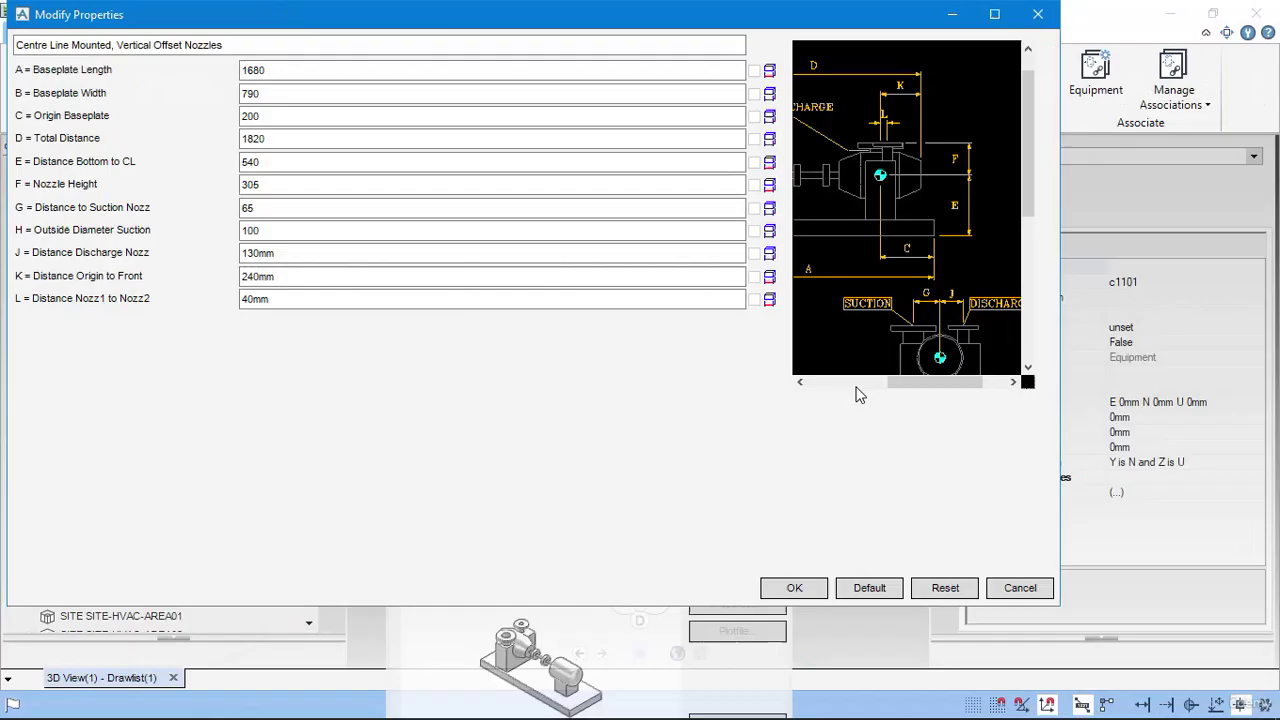
double_click(290, 254)
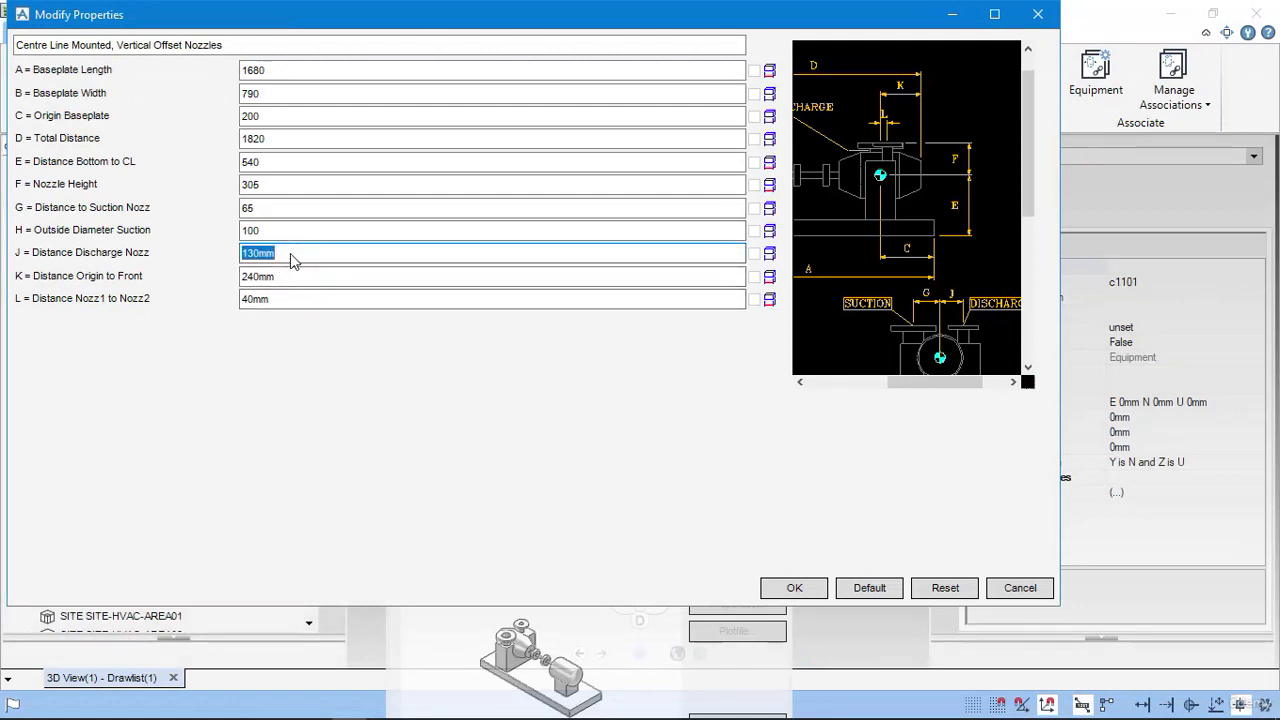
text(190)
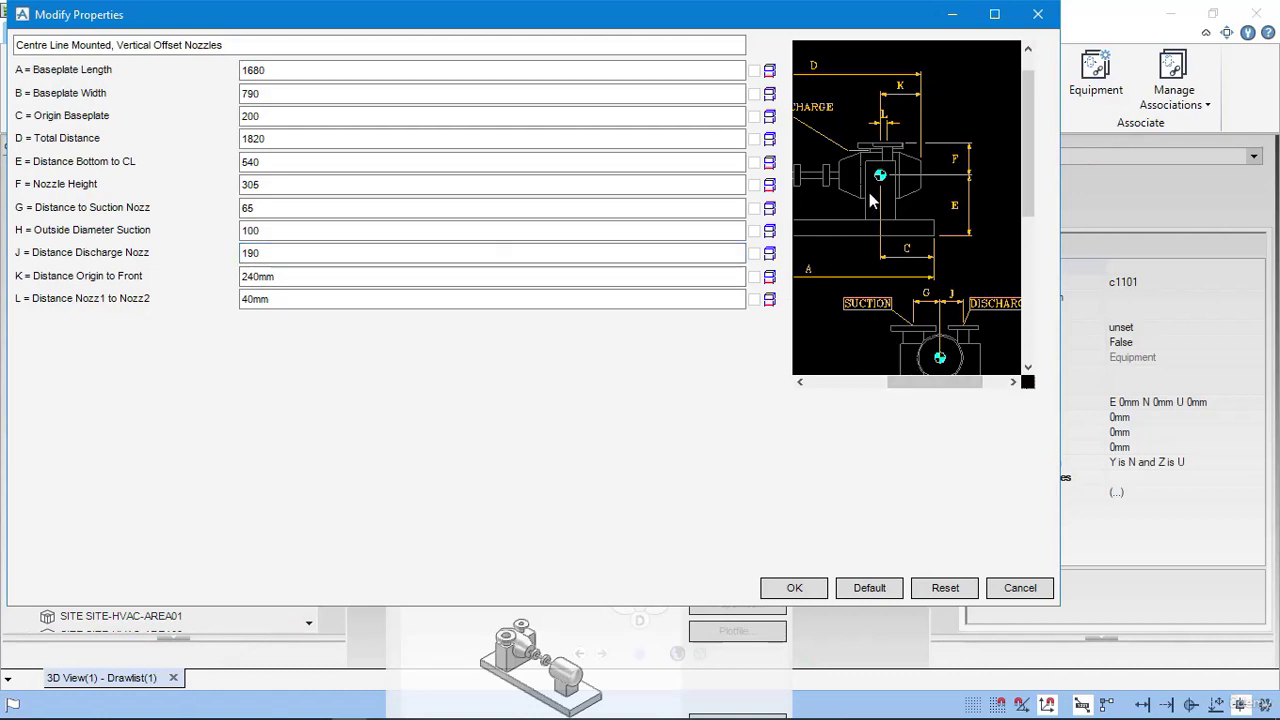
- Look up the origin-to-front dimension in the page 7 side elevation and set Distance Origin to Front (K) to 228
key(alt+Tab)
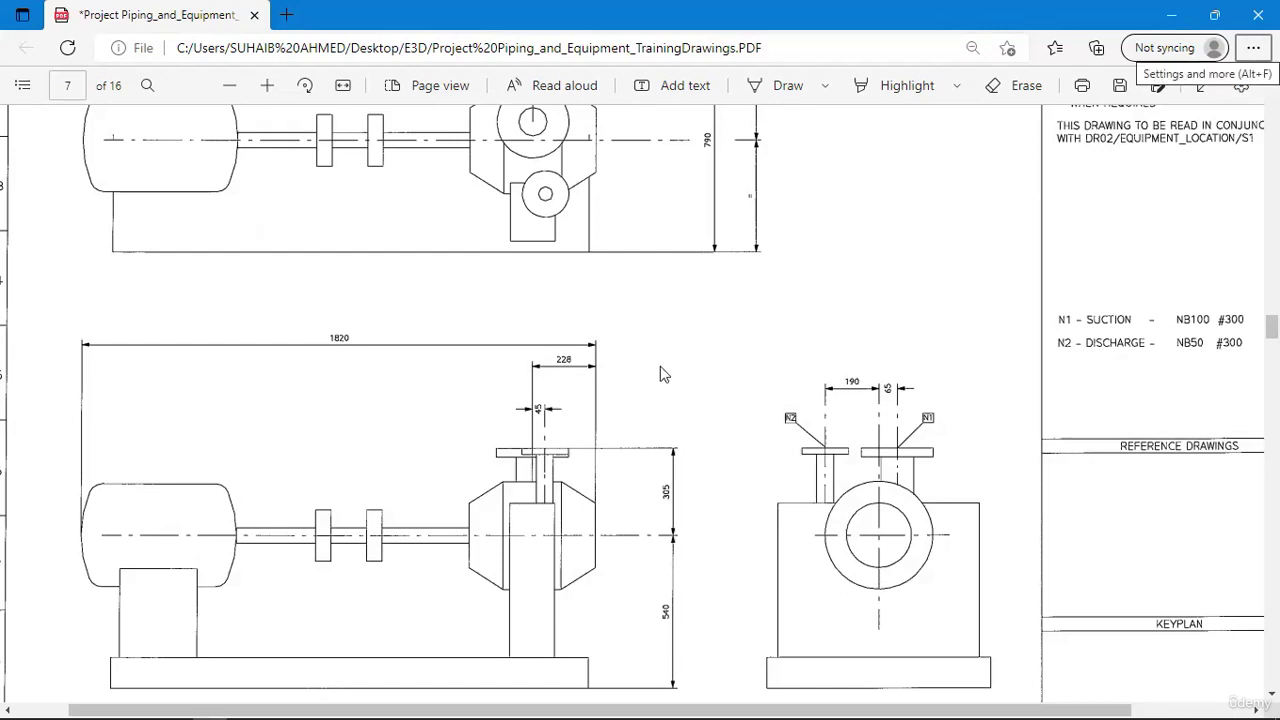
key(alt+Tab)
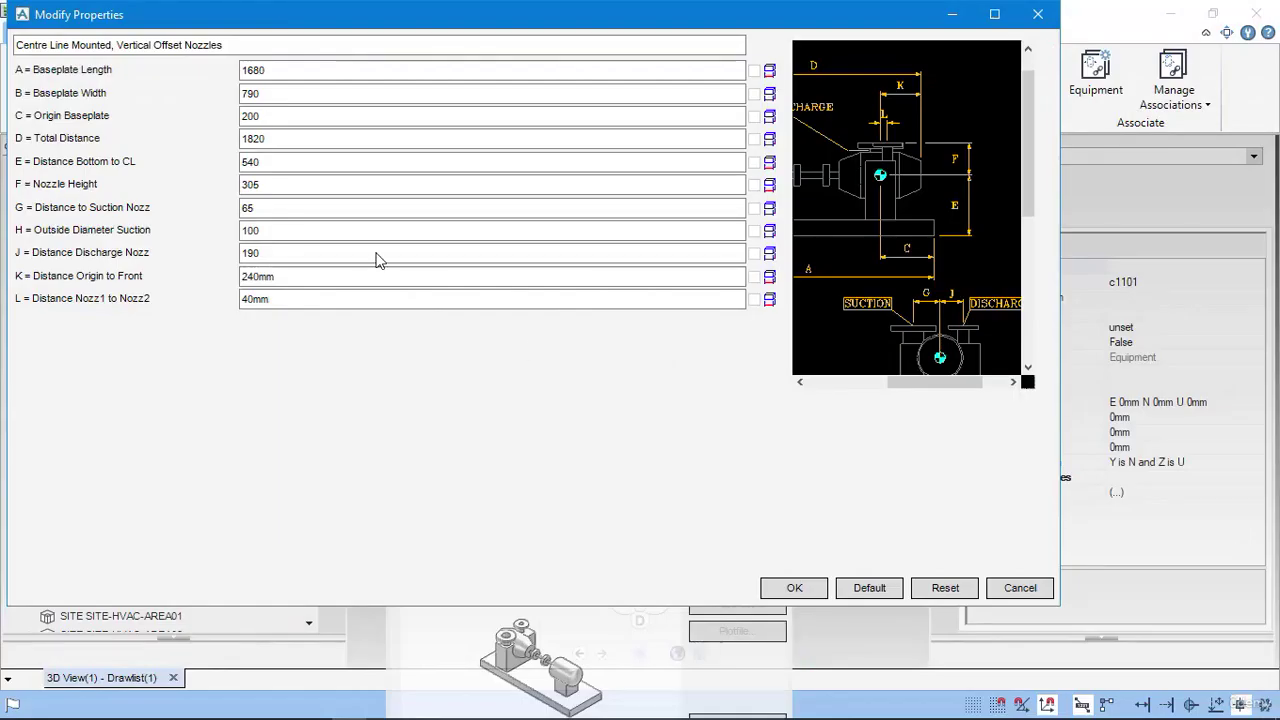
double_click(277, 278)
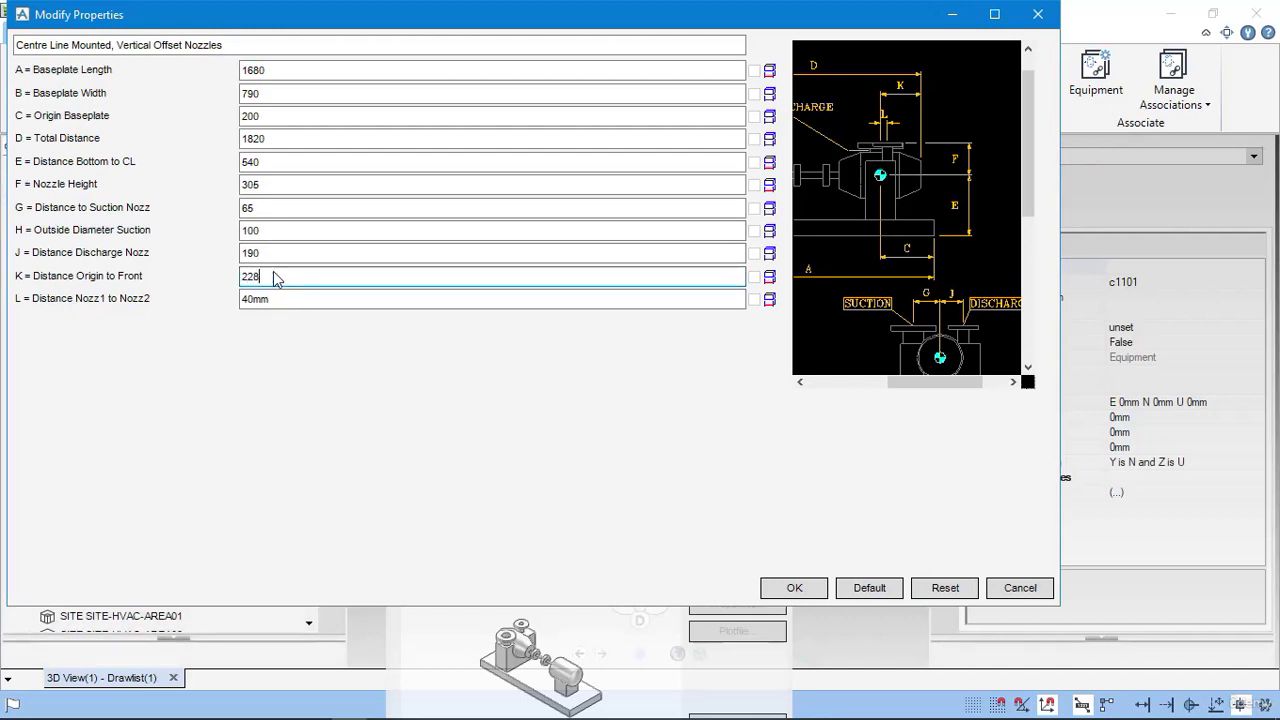
click(271, 299)
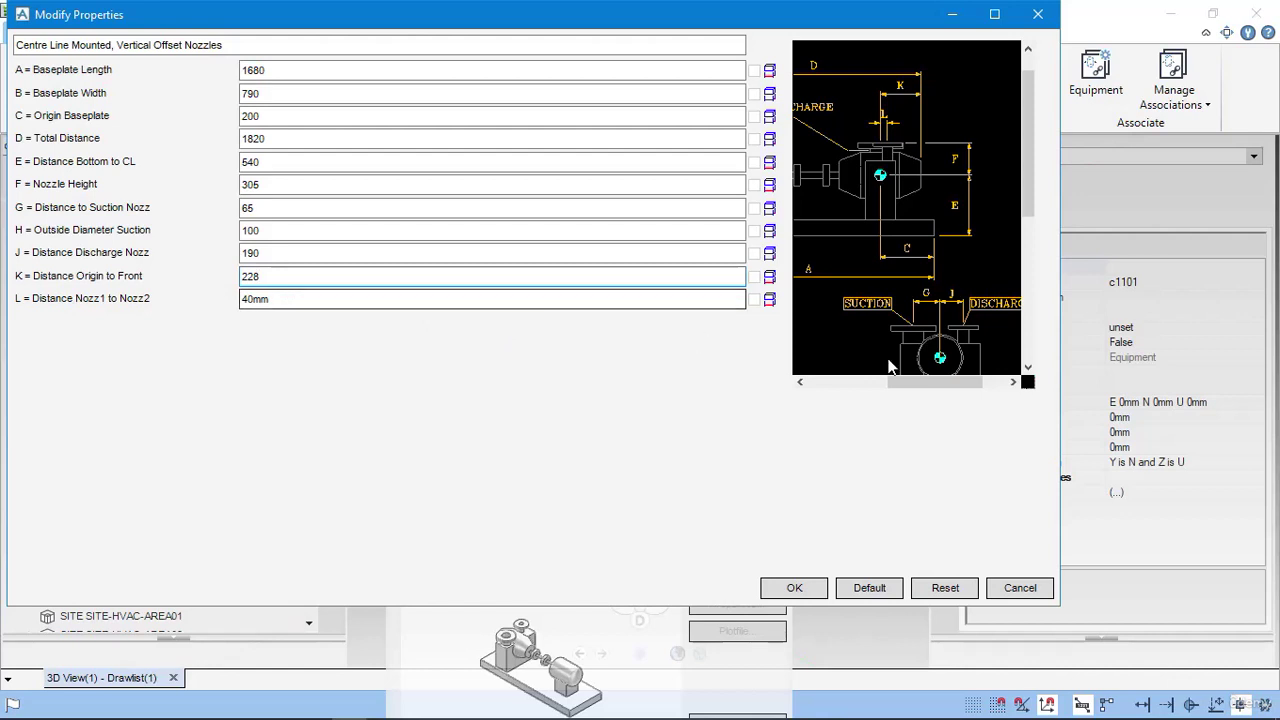
- Compare dimension L in the preview with the page 7 side elevation, set Distance Nozz1 to Nozz2 (L) to 45, and accept the pump parameters
scroll(924, 331, down, 2)
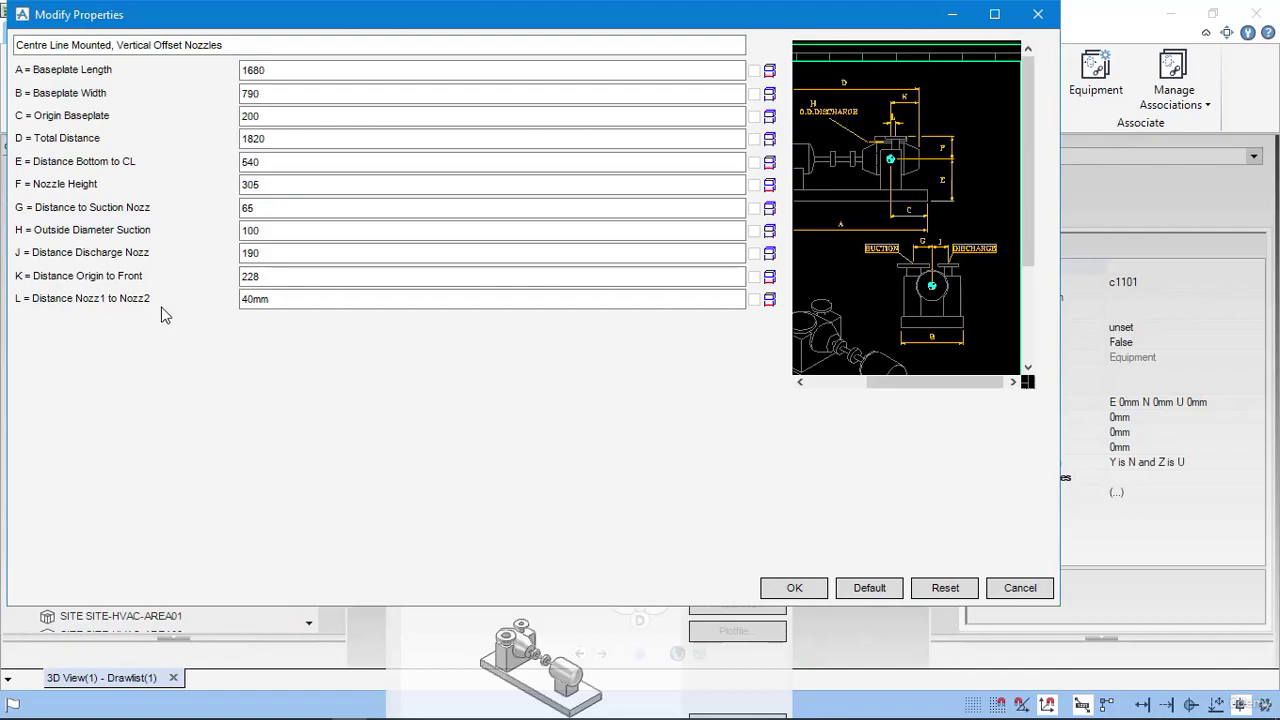
key(alt+Tab)
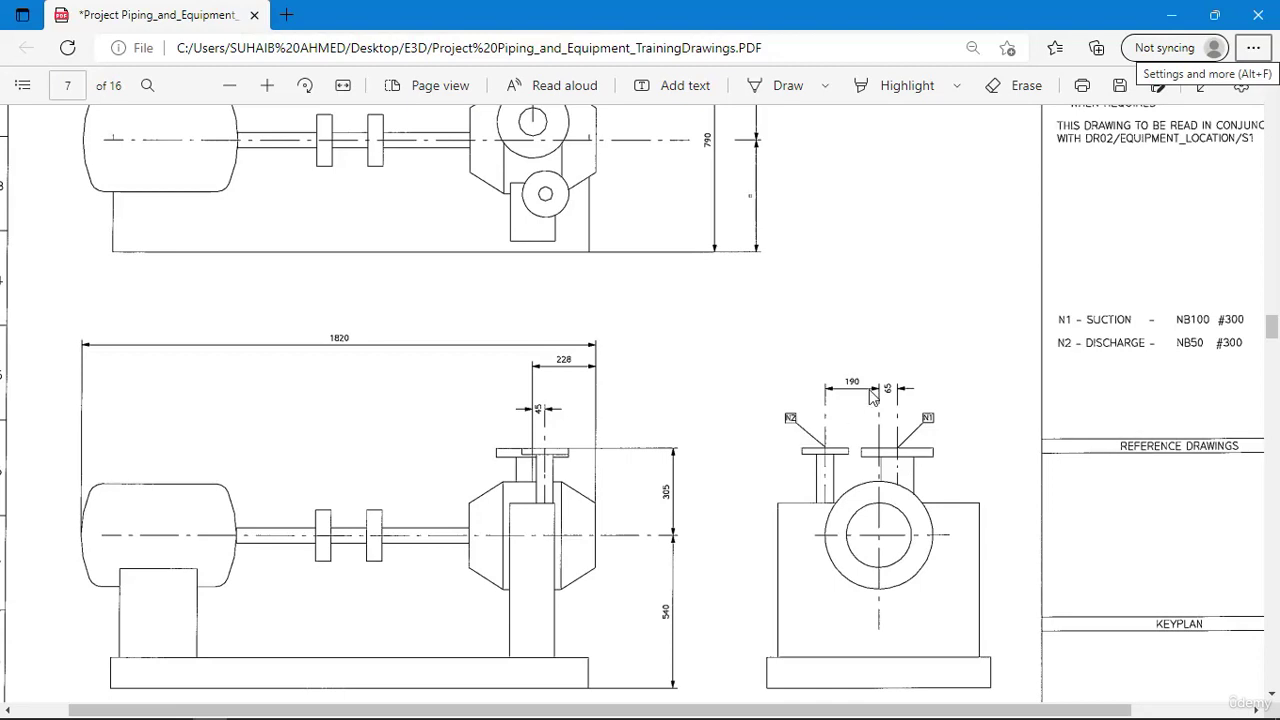
key(alt+Tab)
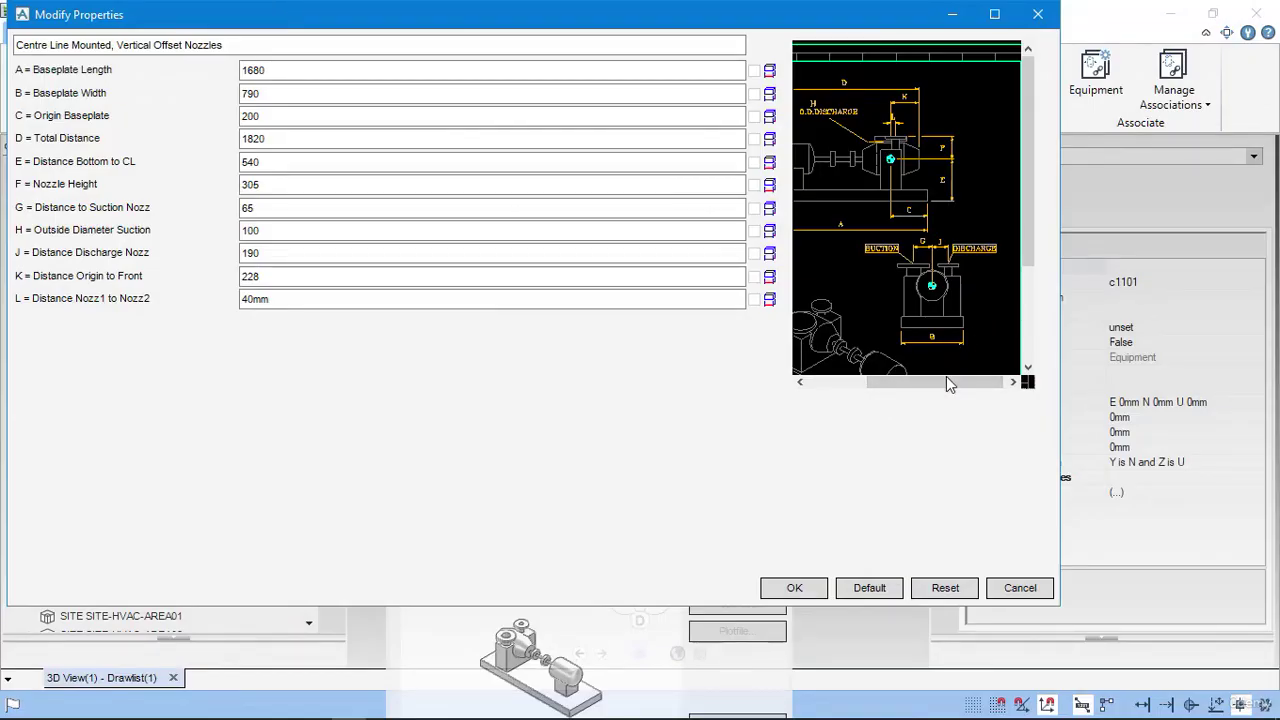
mouse_move(946, 381)
mouse_down()
mouse_move(925, 398)
mouse_move(894, 382)
mouse_move(920, 388)
mouse_up()
scroll(971, 129, up, 4)
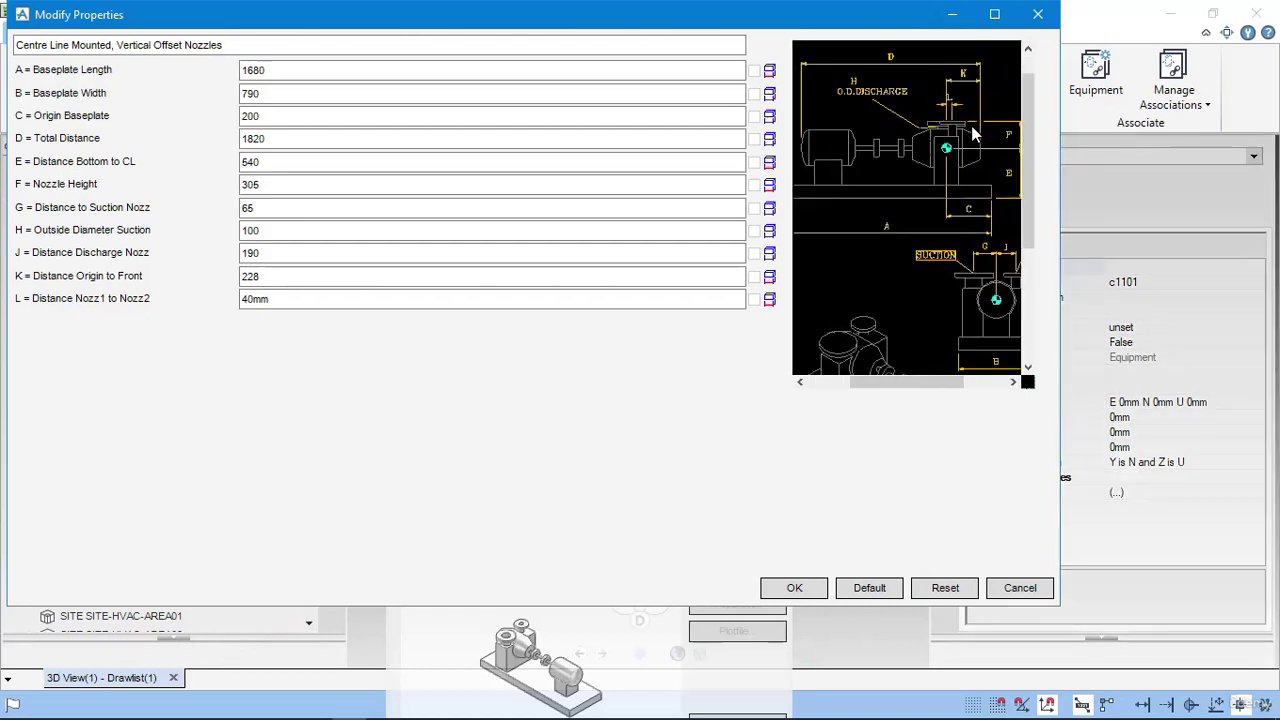
scroll(972, 93, down, 1)
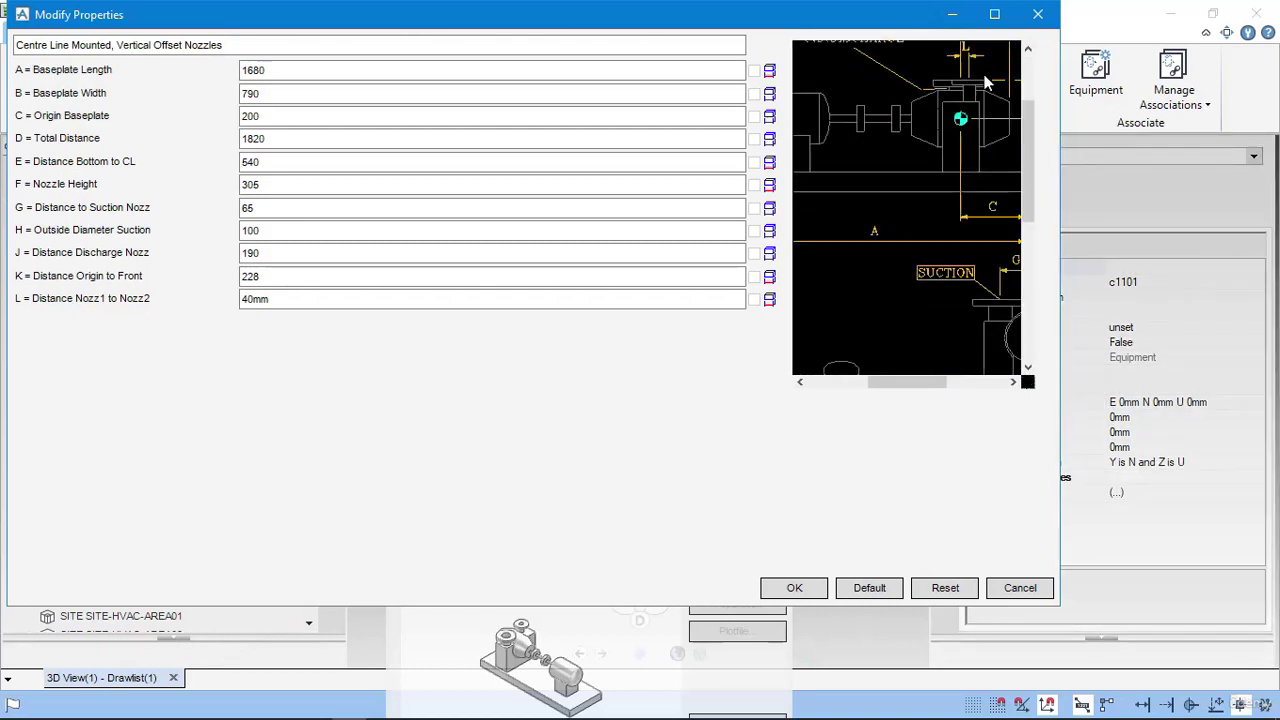
key(alt+Tab)
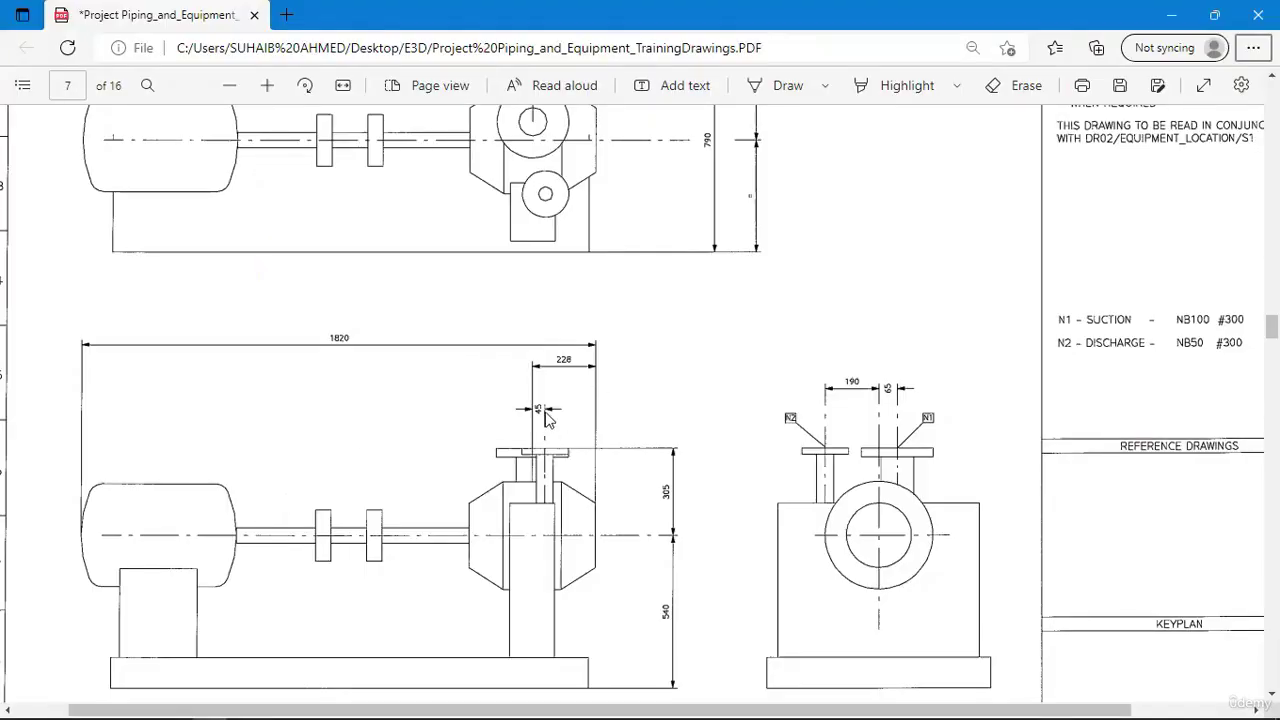
key(alt+Tab)
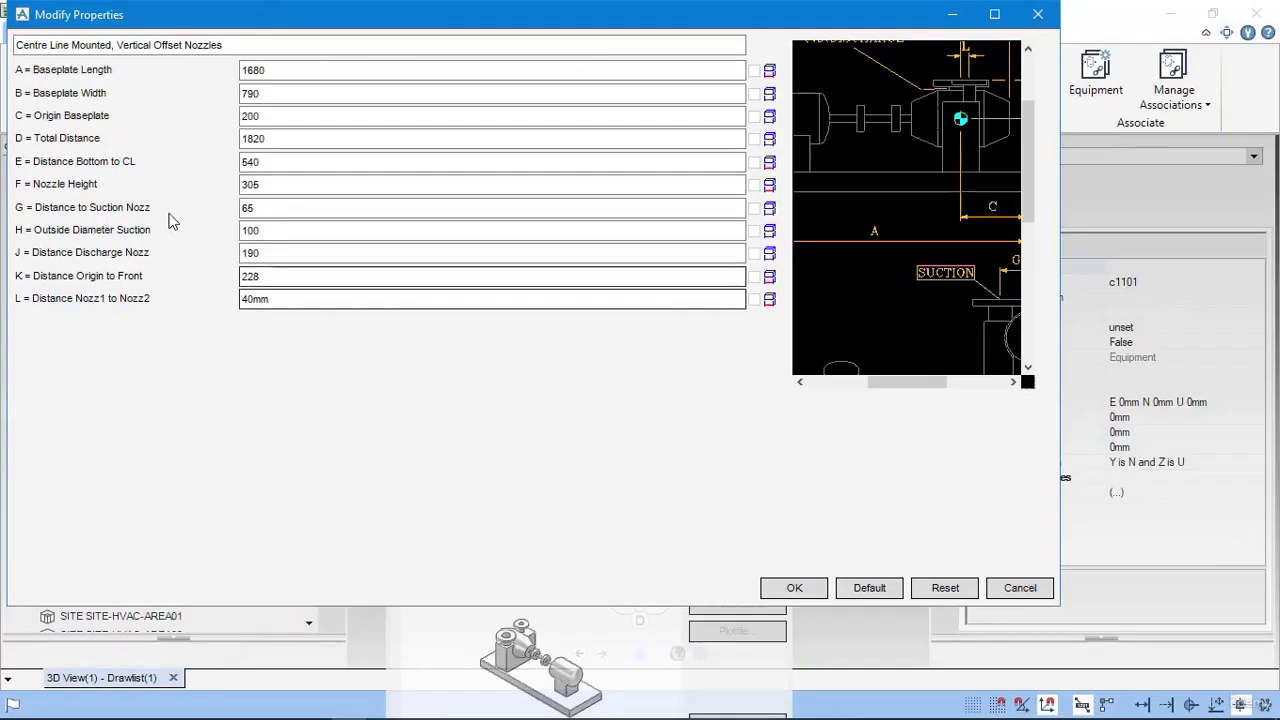
double_click(293, 304)
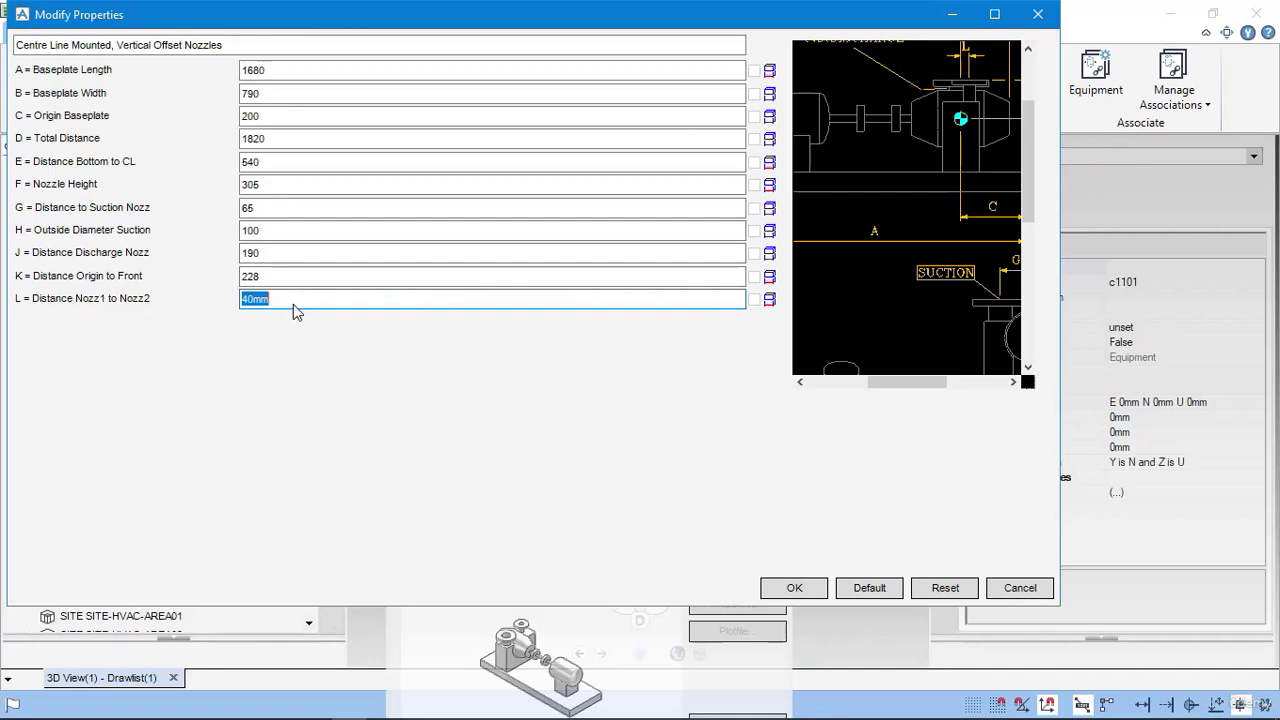
text(45)
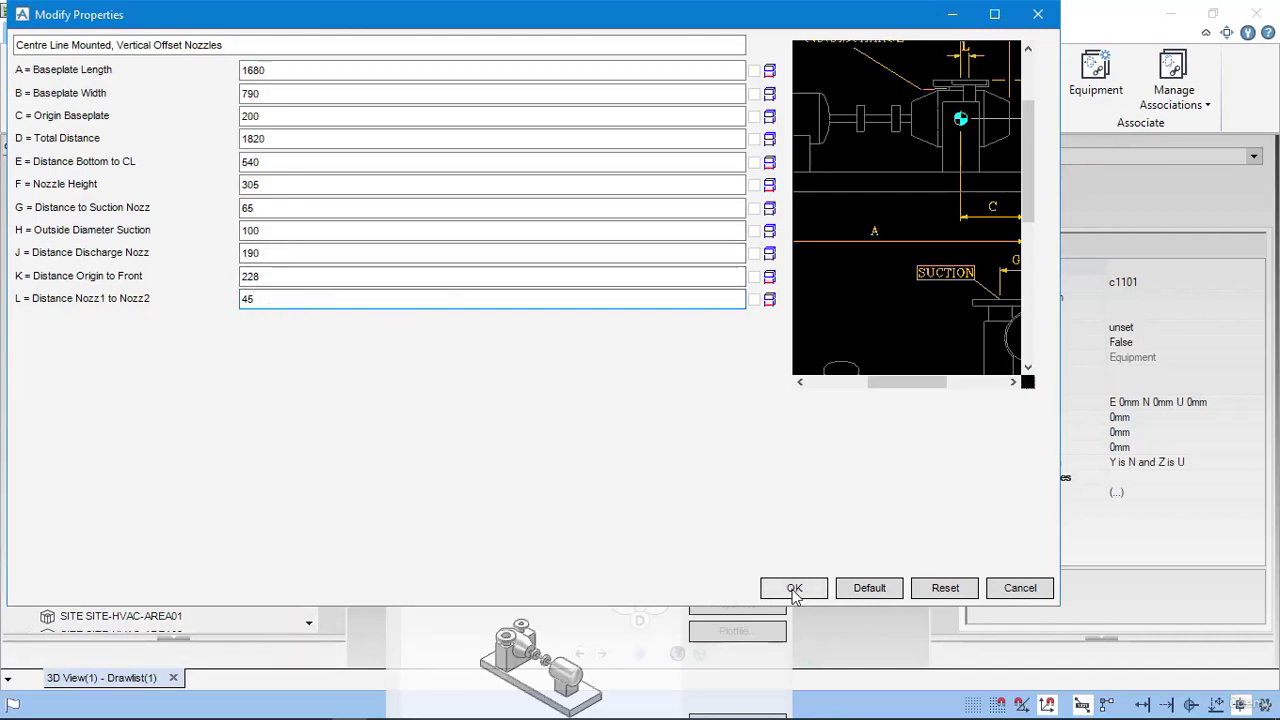
click(794, 590)
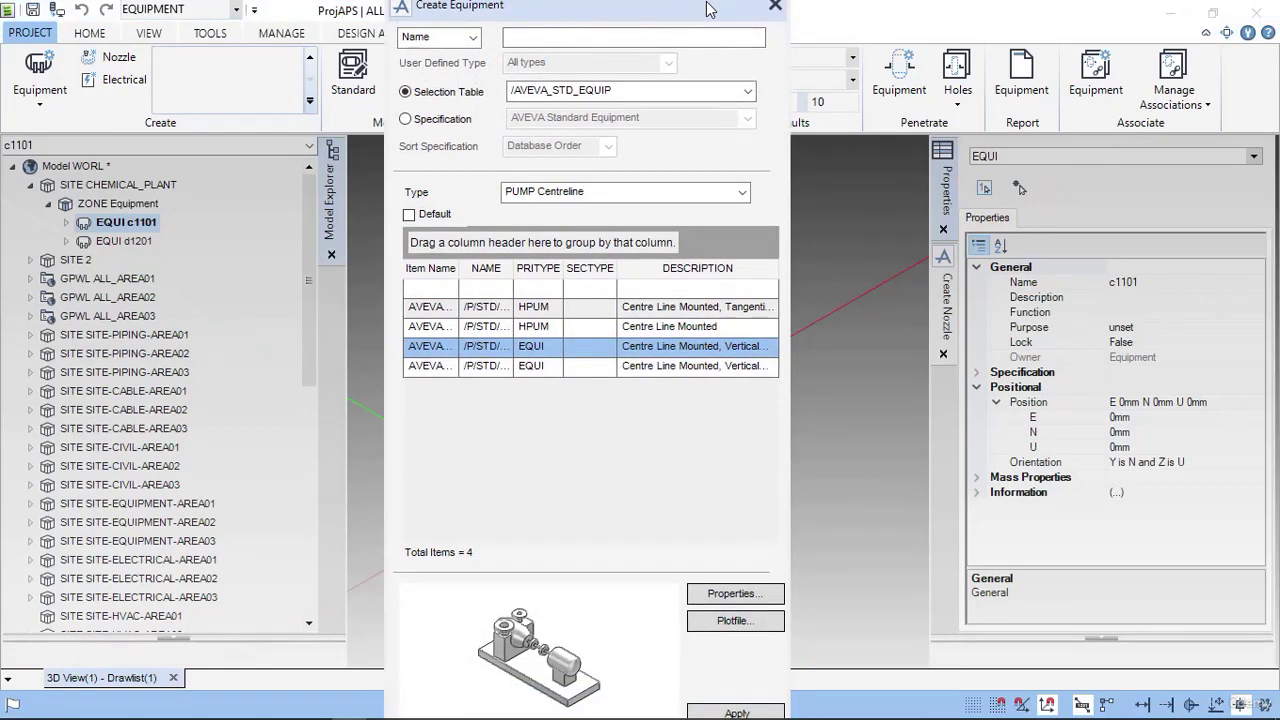
- Create pump P1502 from the configured parameters and position its origin explicitly at E 0mm, N 0mm, U 0mm
click(735, 711)
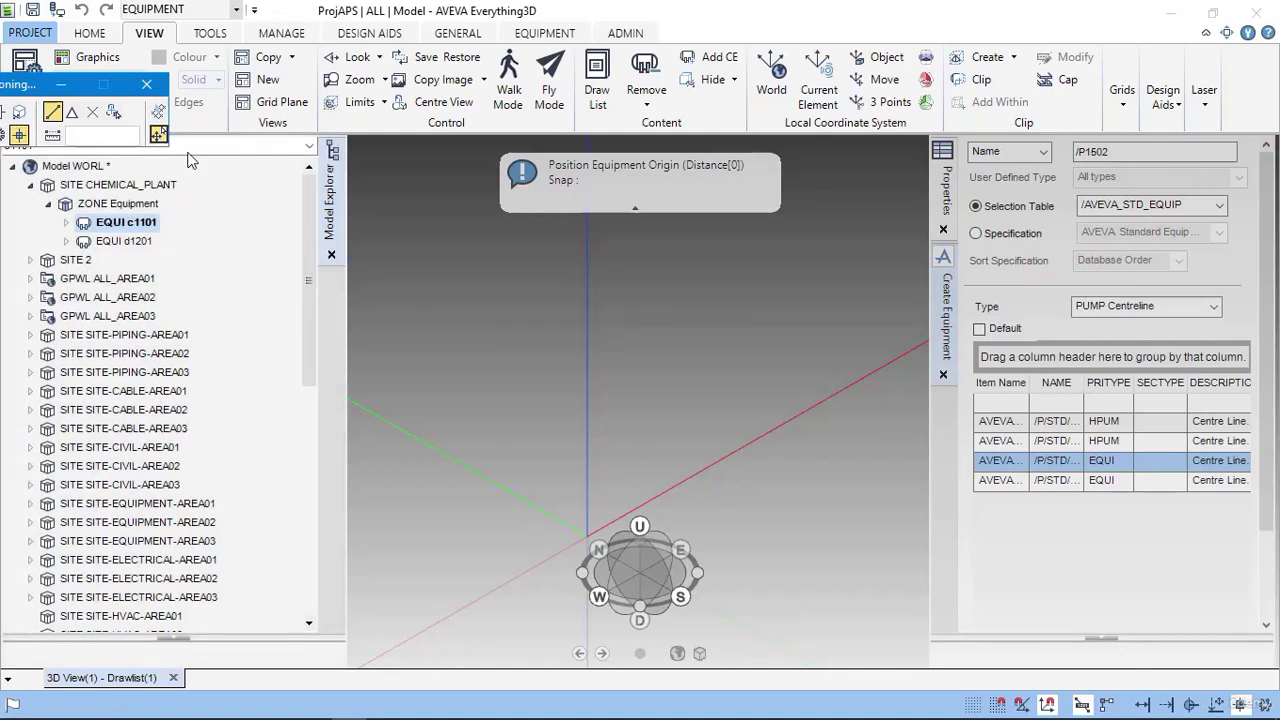
click(158, 136)
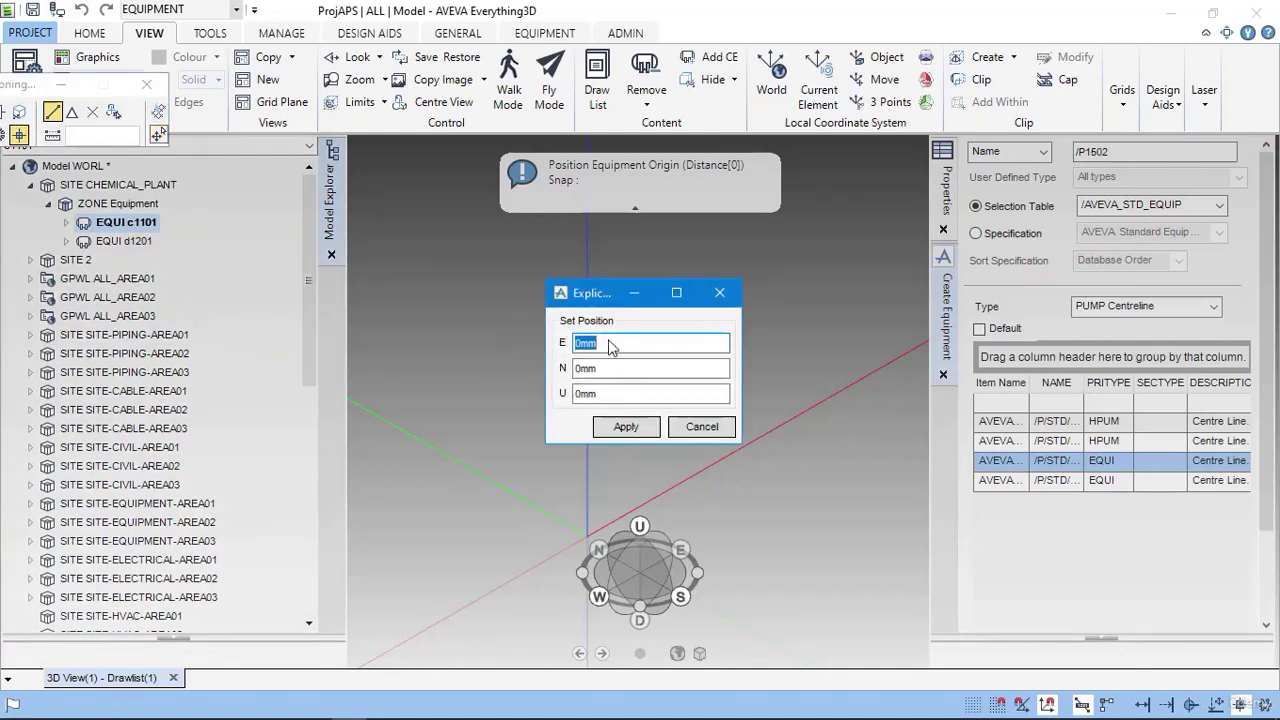
click(616, 369)
text(00)
drag(616, 379, 585, 370)
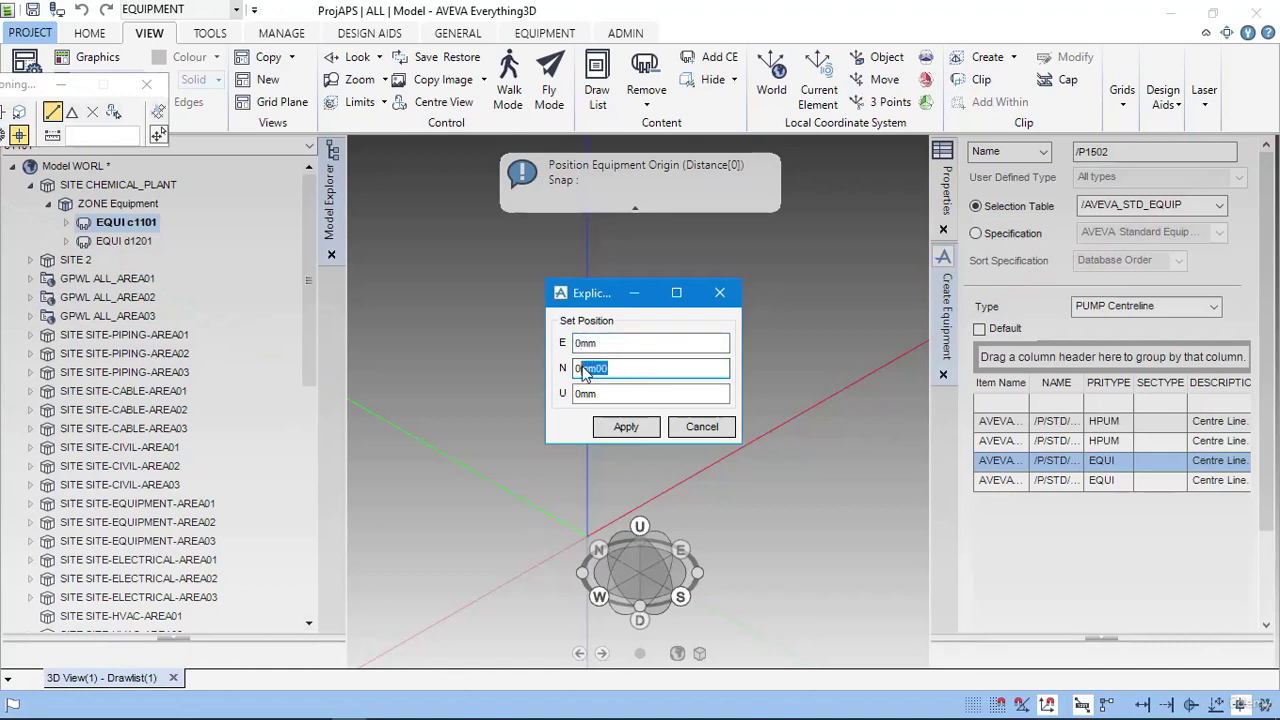
text(0mm)
key(Tab)
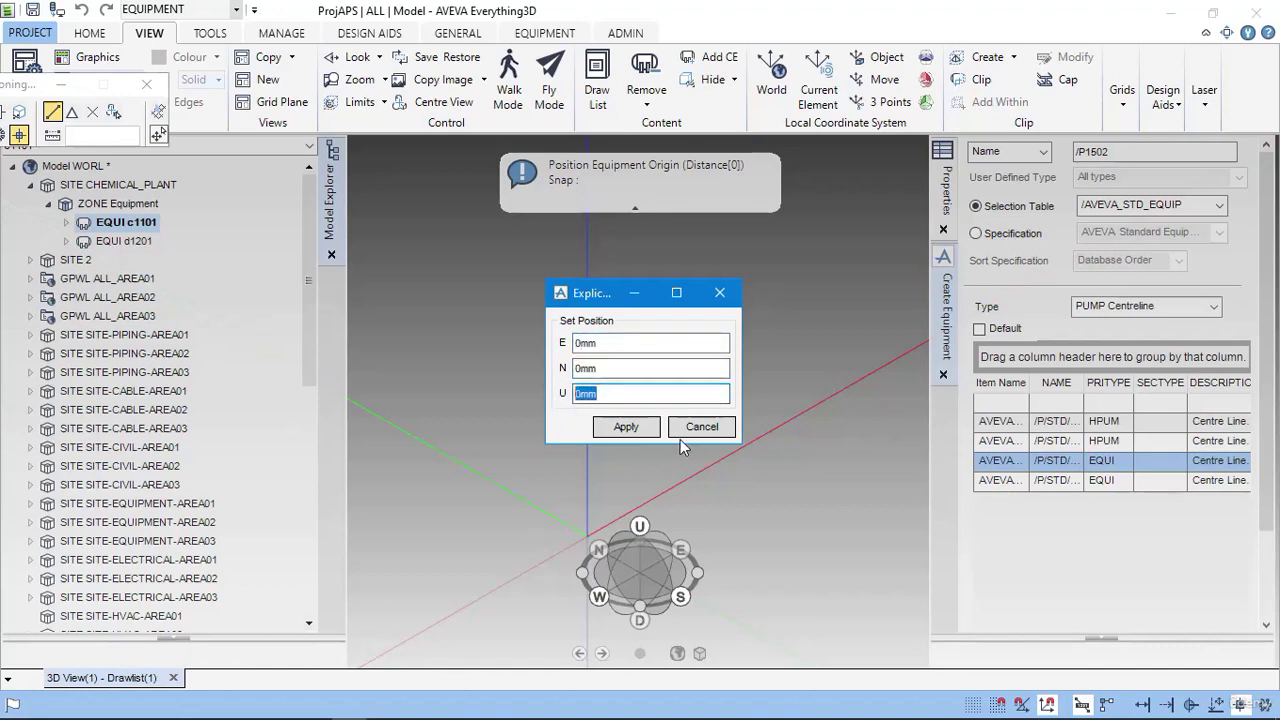
click(626, 427)
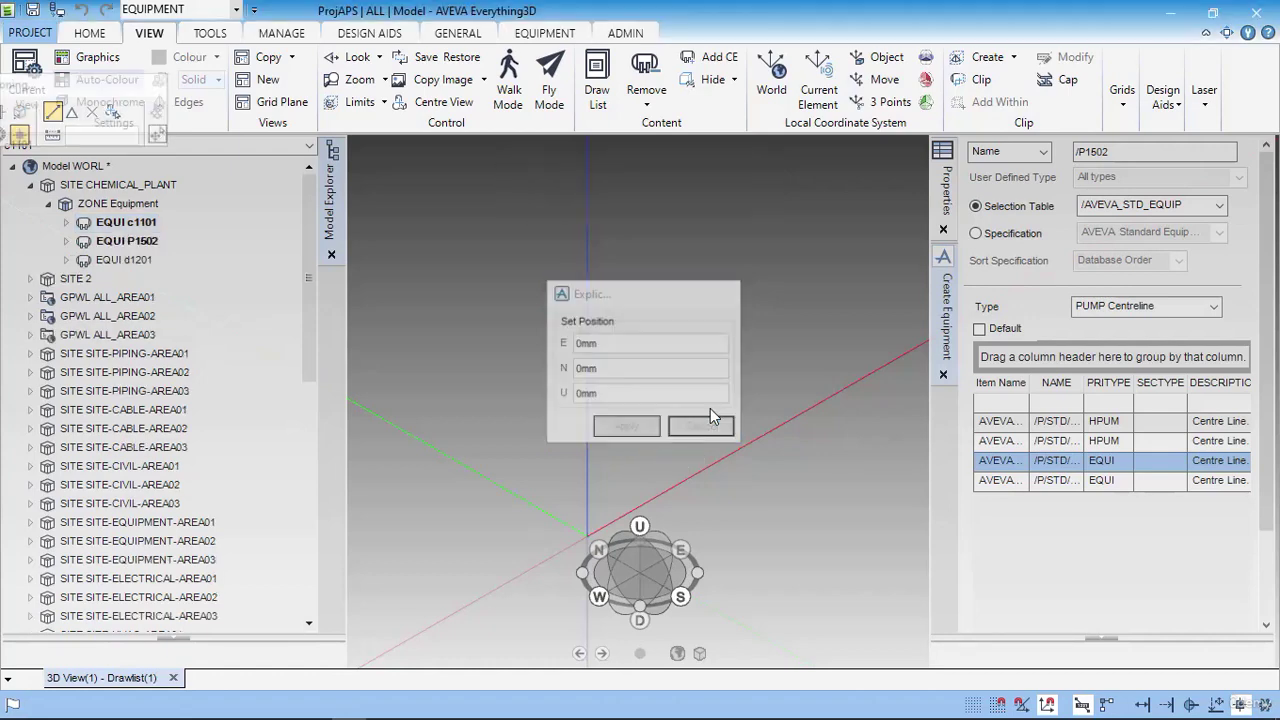
- Inspect the placed pump P1502 in the 3D view and check it against the page 7 sheet of the training drawings PDF
scroll(711, 391, down, 6)
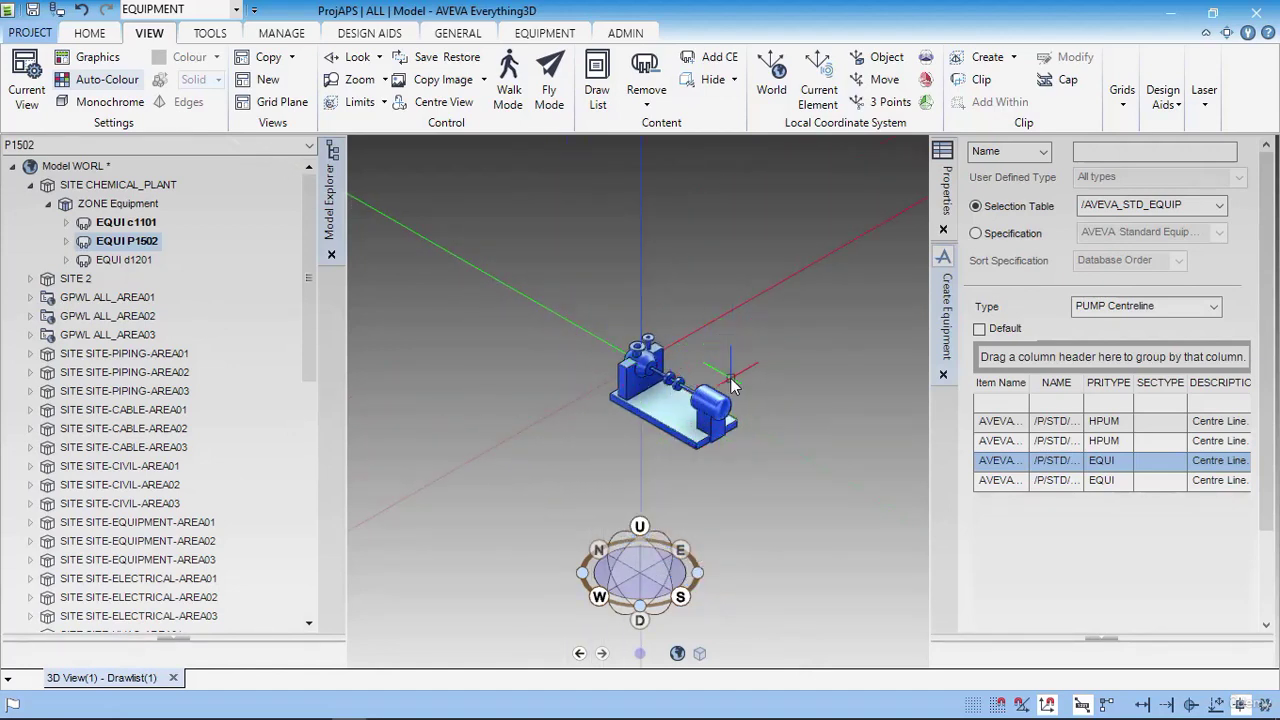
scroll(722, 369, up, 2)
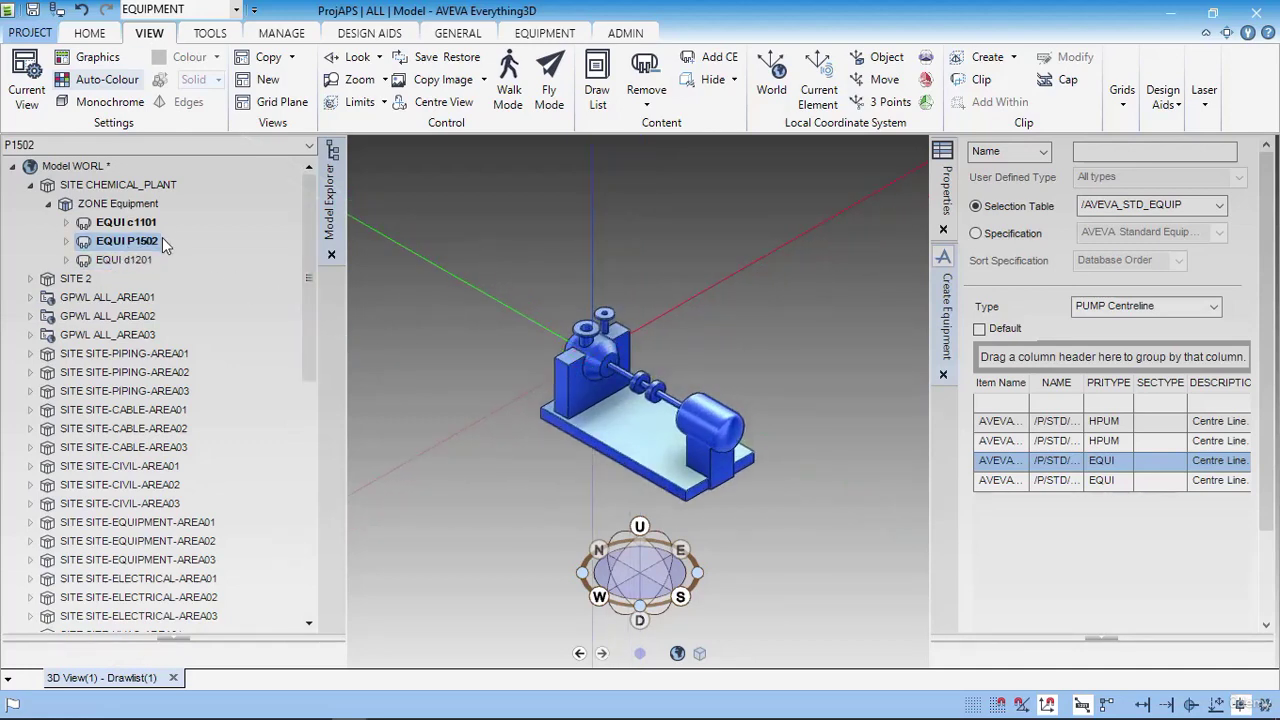
scroll(550, 403, down, 2)
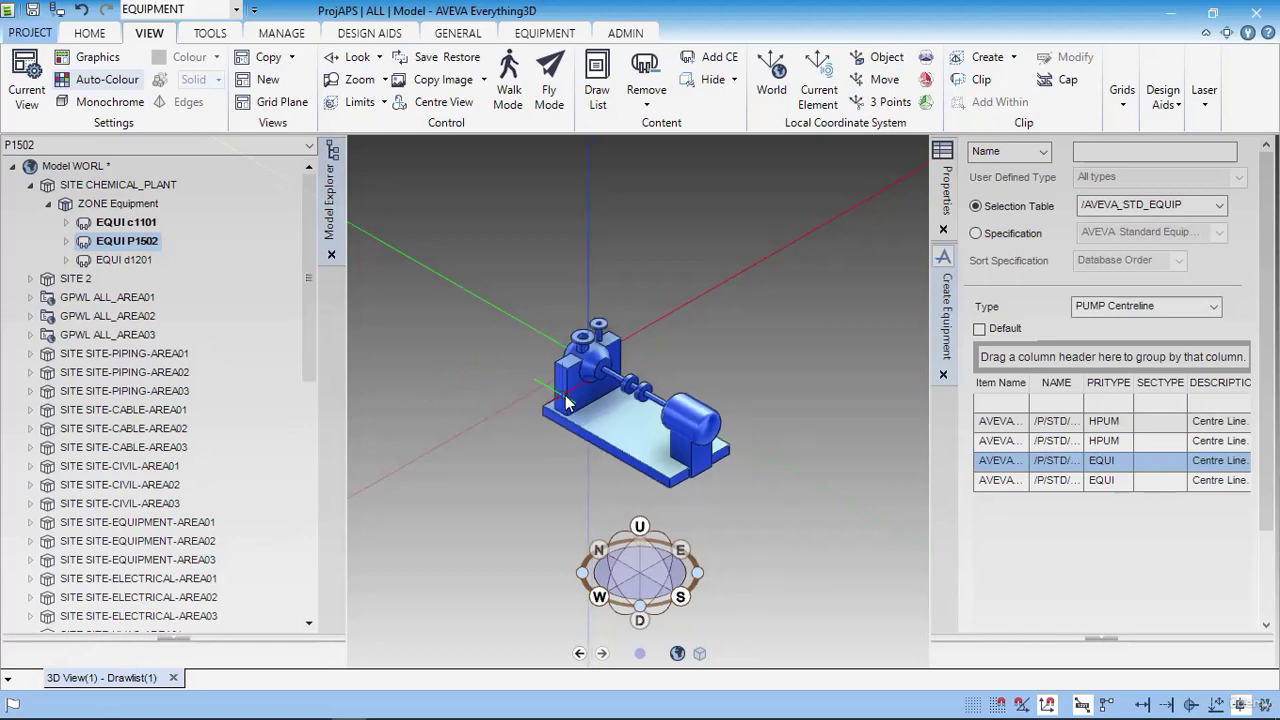
mouse_move(84, 706)
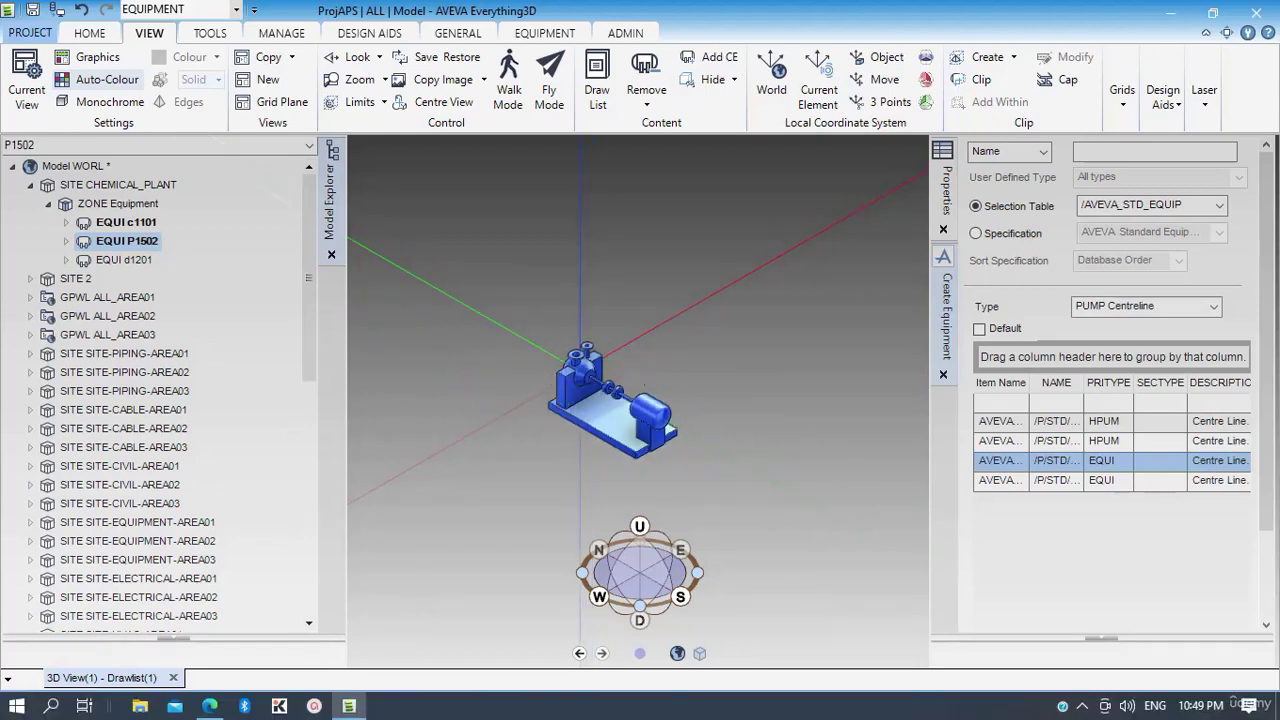
click(209, 706)
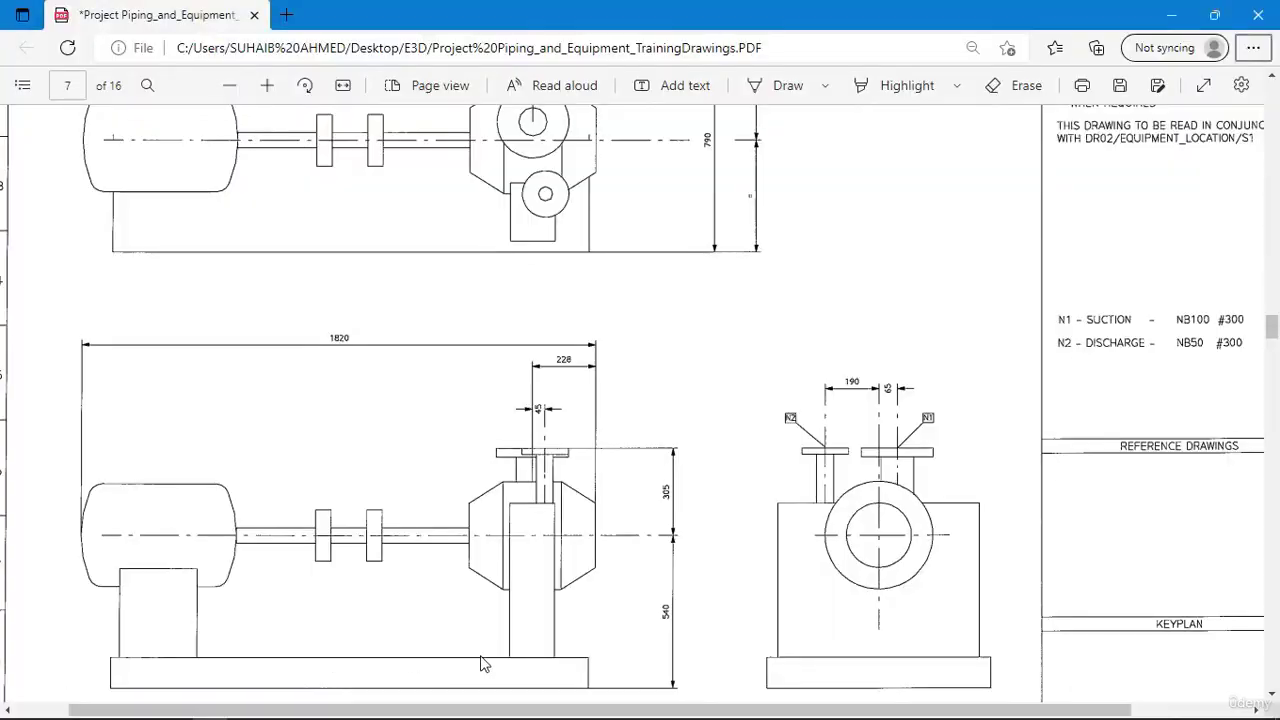
scroll(930, 545, down, 1)
scroll(1094, 650, down, 10)
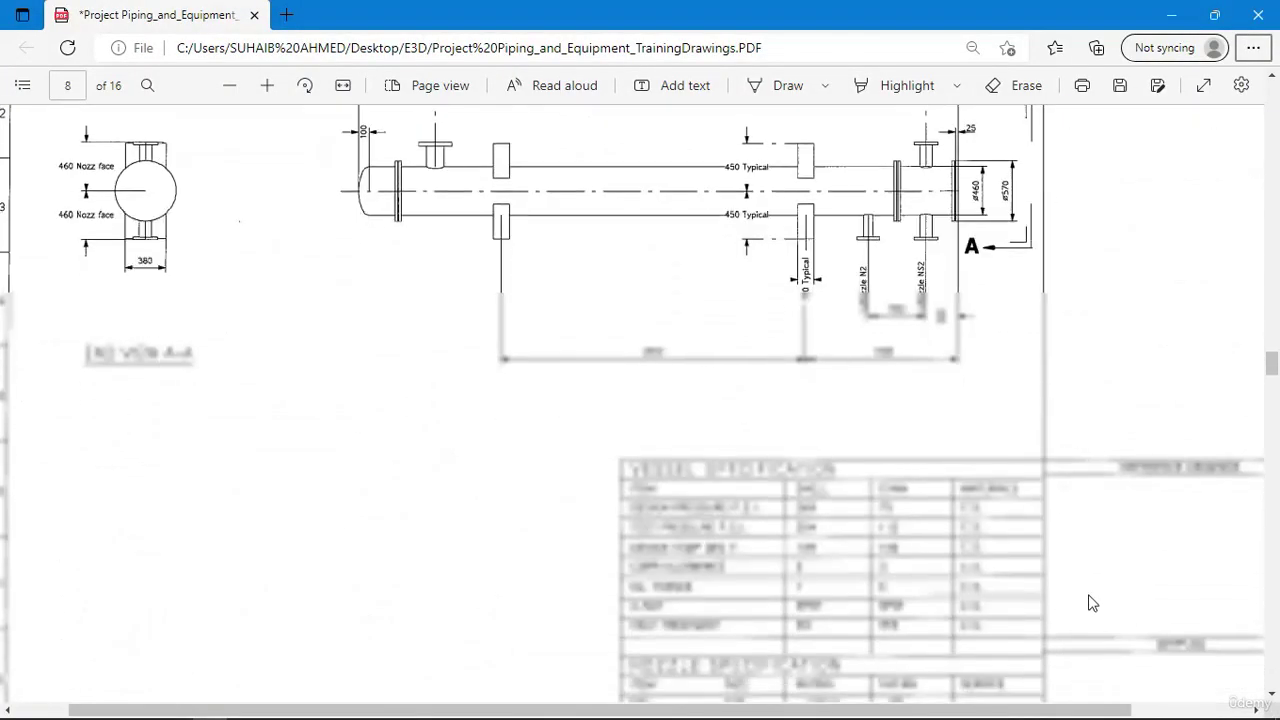
scroll(1070, 541, up, 8)
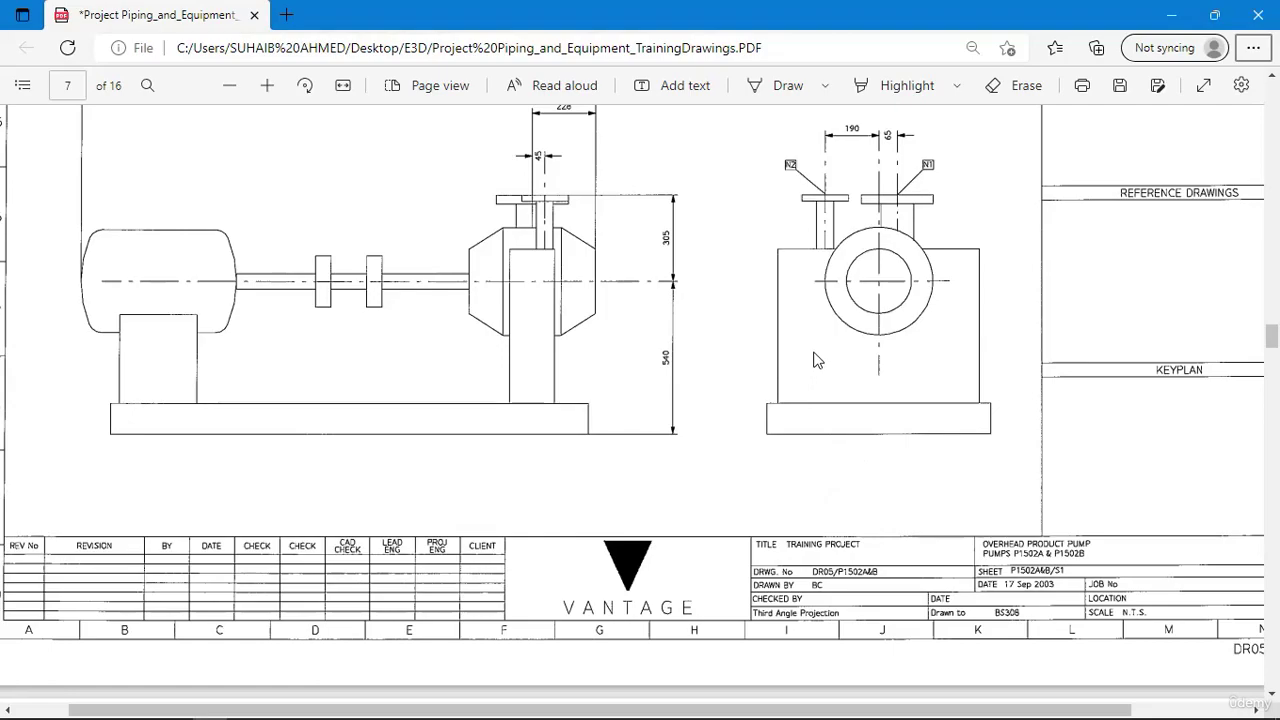
key(alt+Tab)
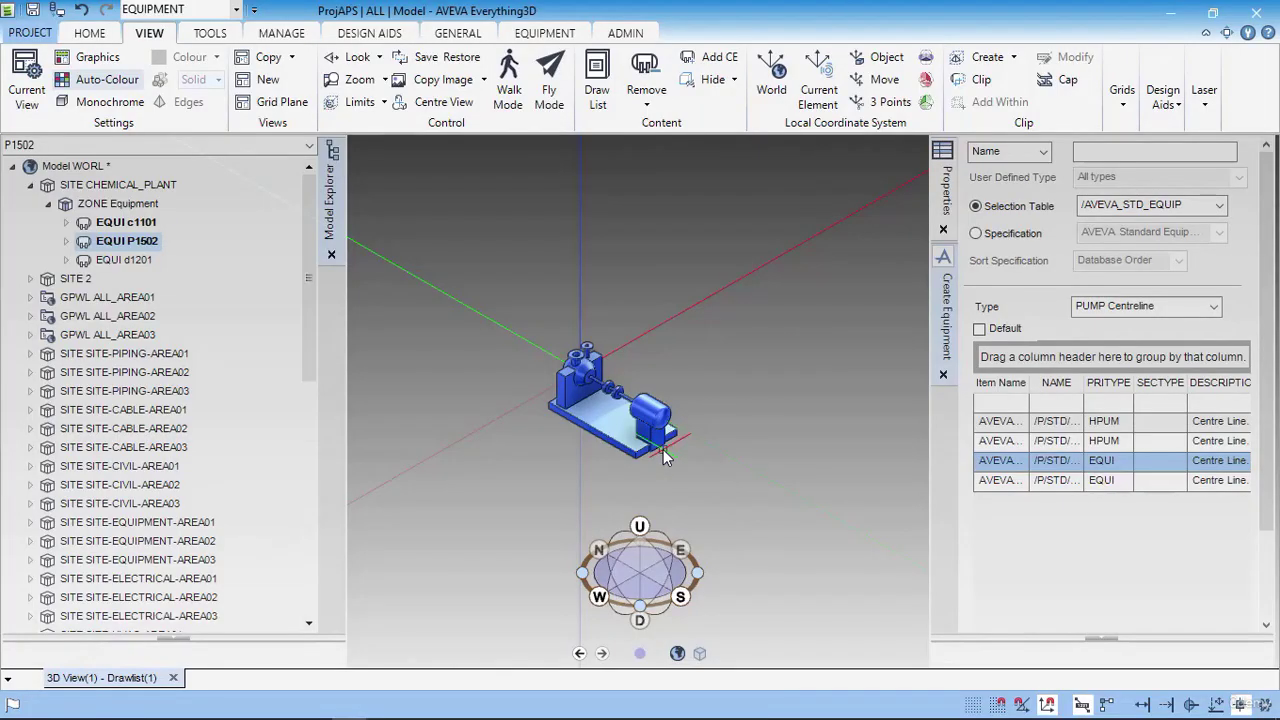
scroll(665, 455, up, 1)
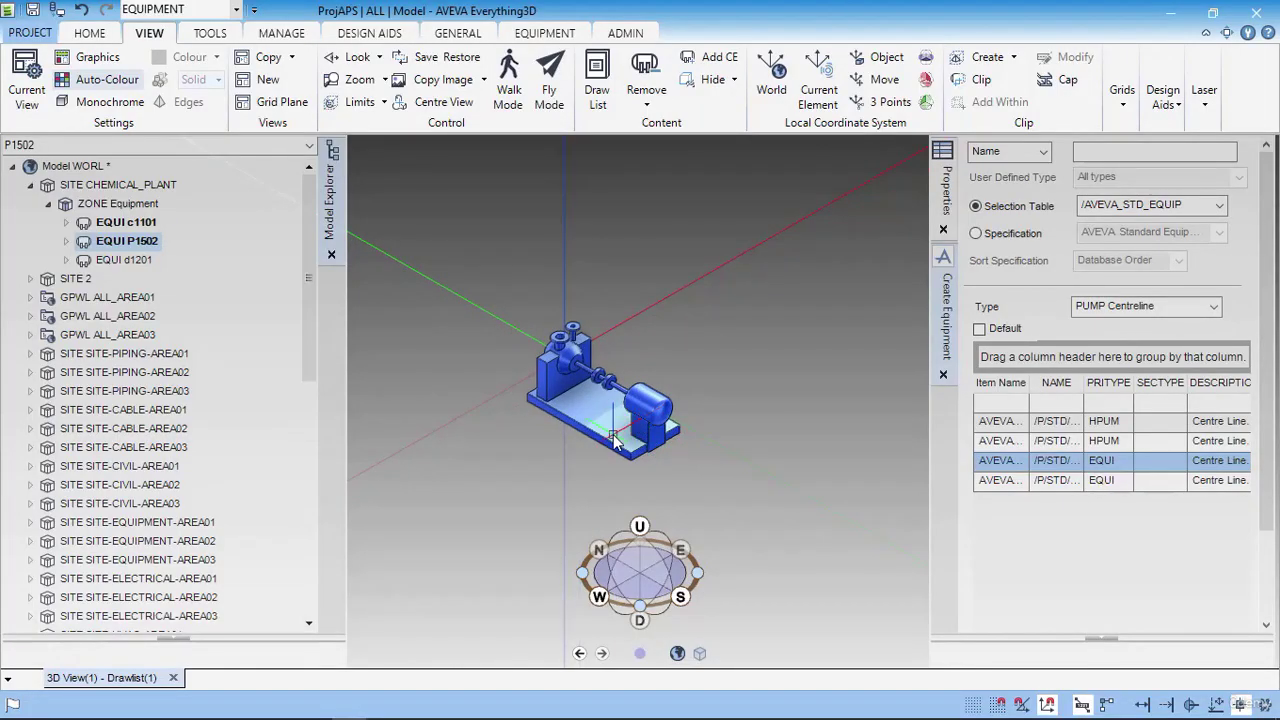
scroll(614, 440, down, 2)
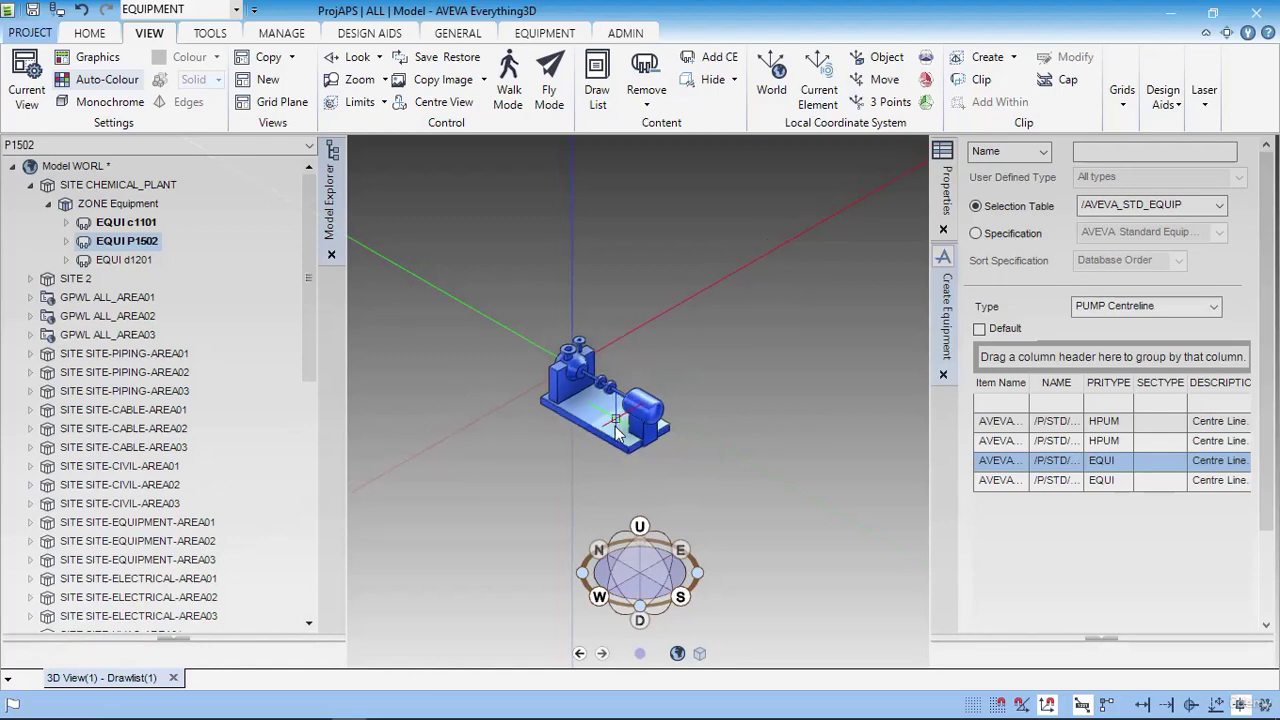
scroll(612, 430, up, 1)
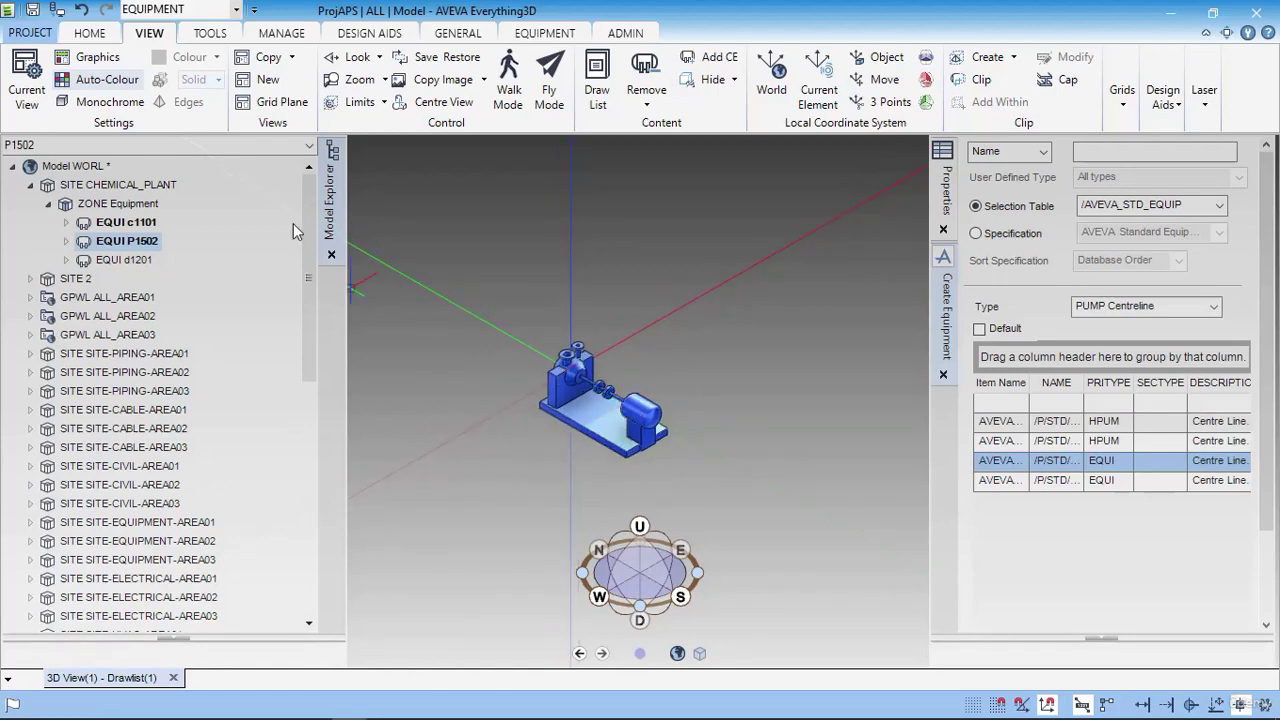
- Make pump P1502 in the Equipment zone the current element, with the general copy and modify commands at hand
click(544, 36)
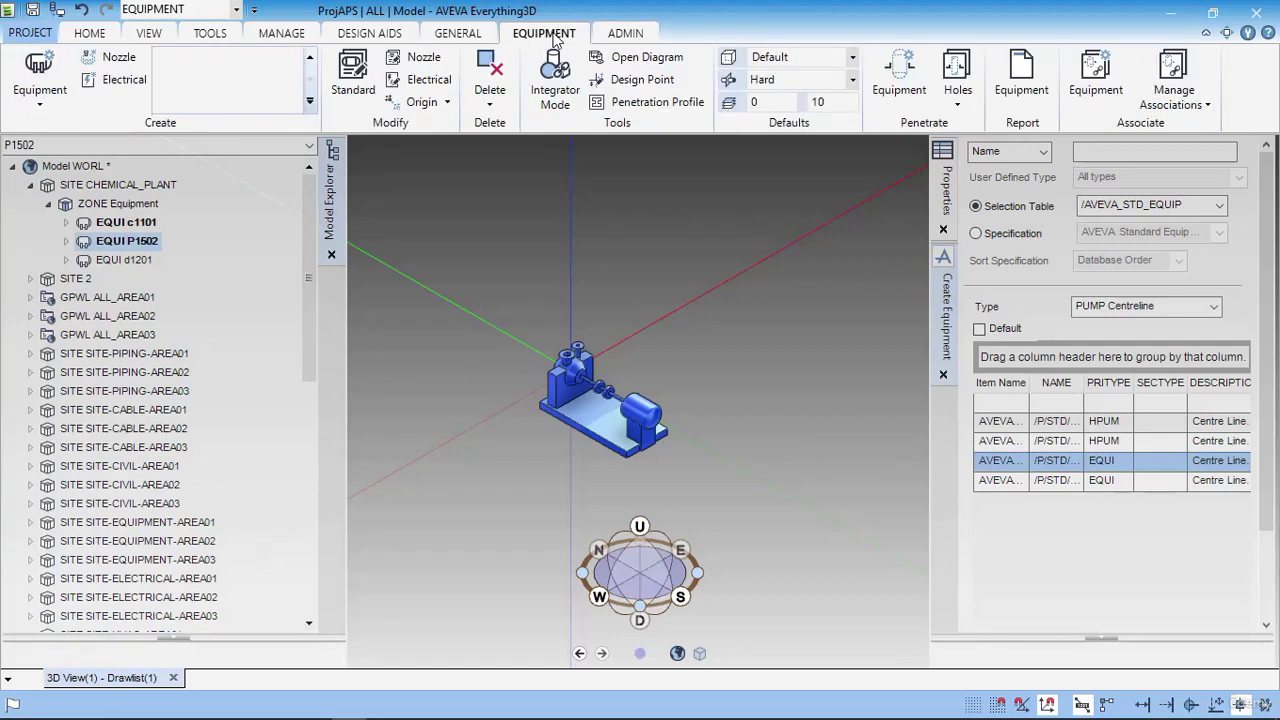
click(88, 33)
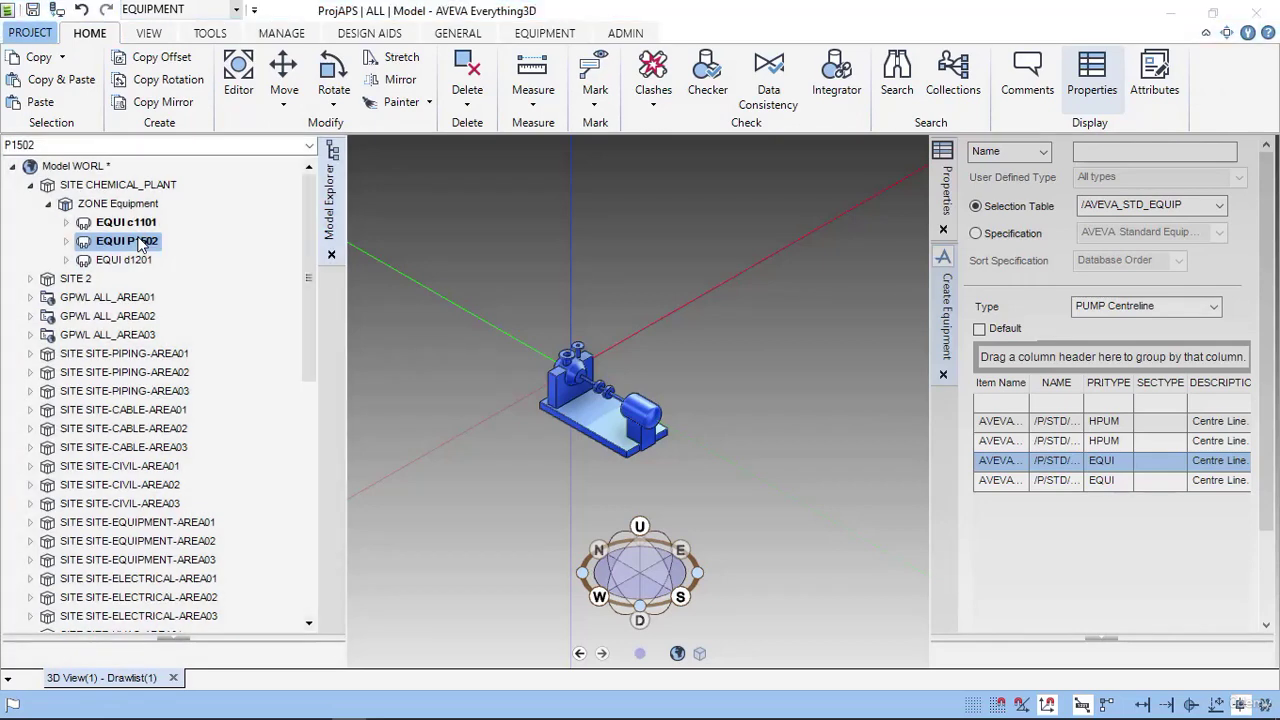
click(145, 222)
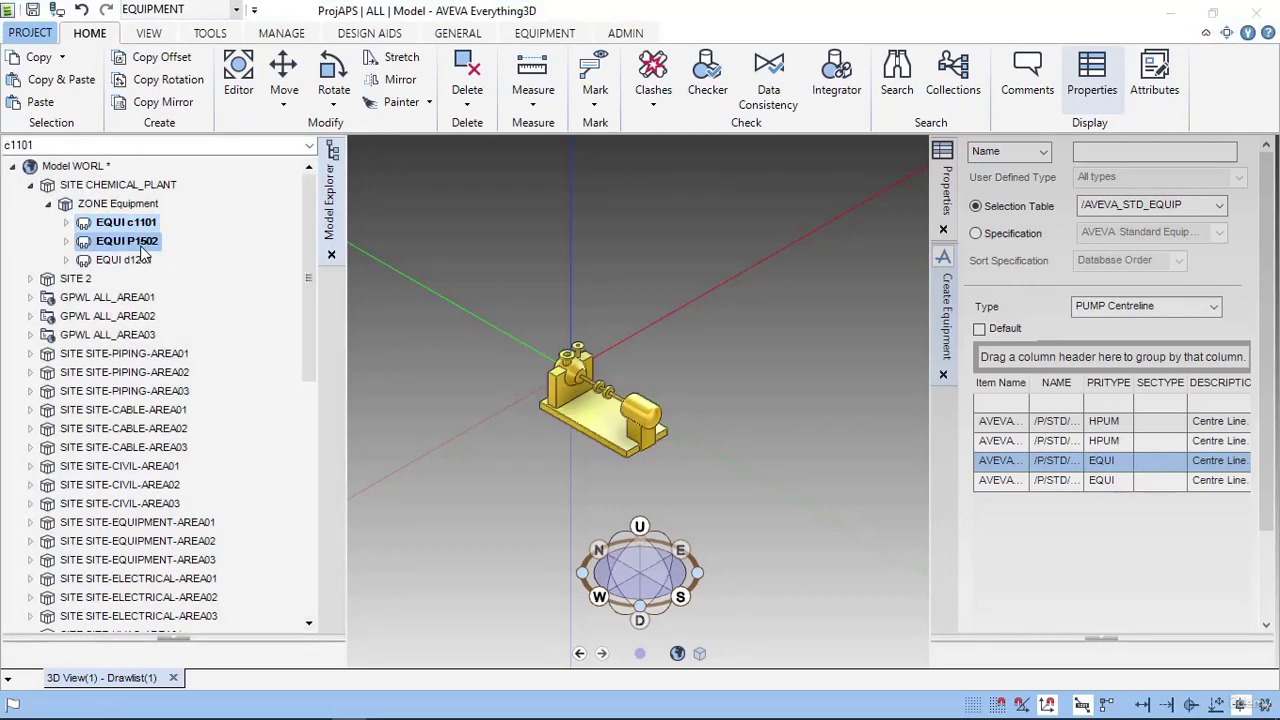
click(145, 240)
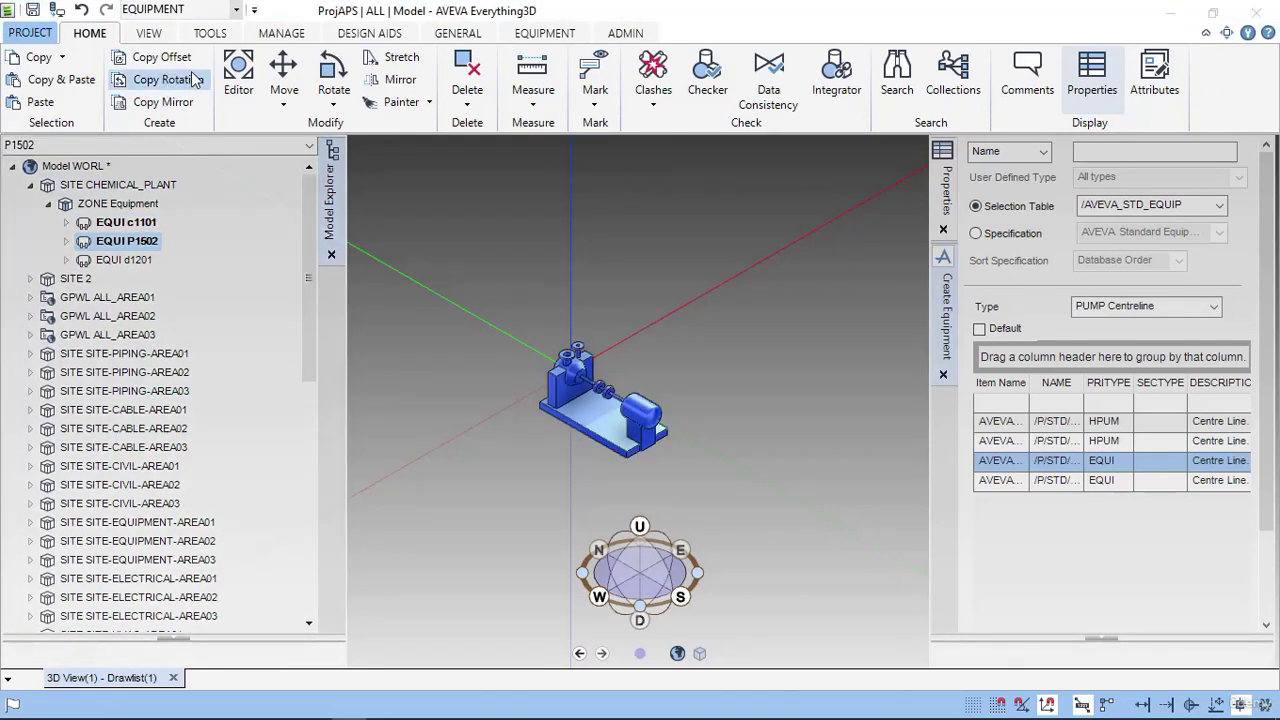